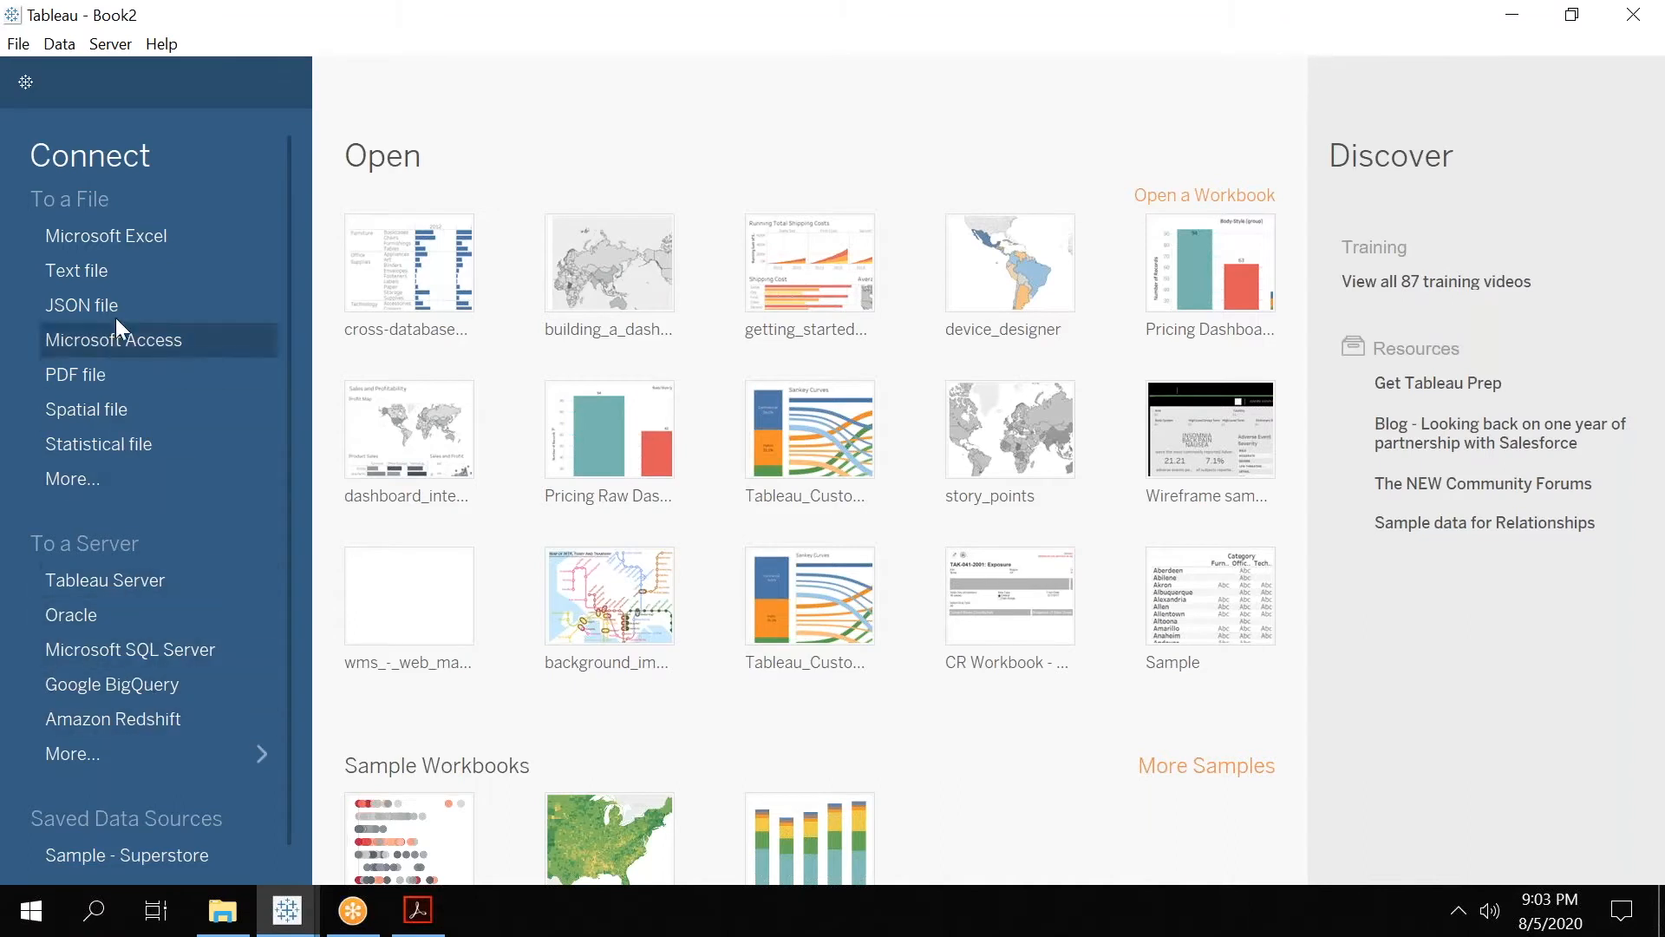
Connect to the Excel workbook Sales 2016.xlsx in the Module 01 Data Set's Module 1-DataSet > Cross Join folder.
left_click(147, 236)
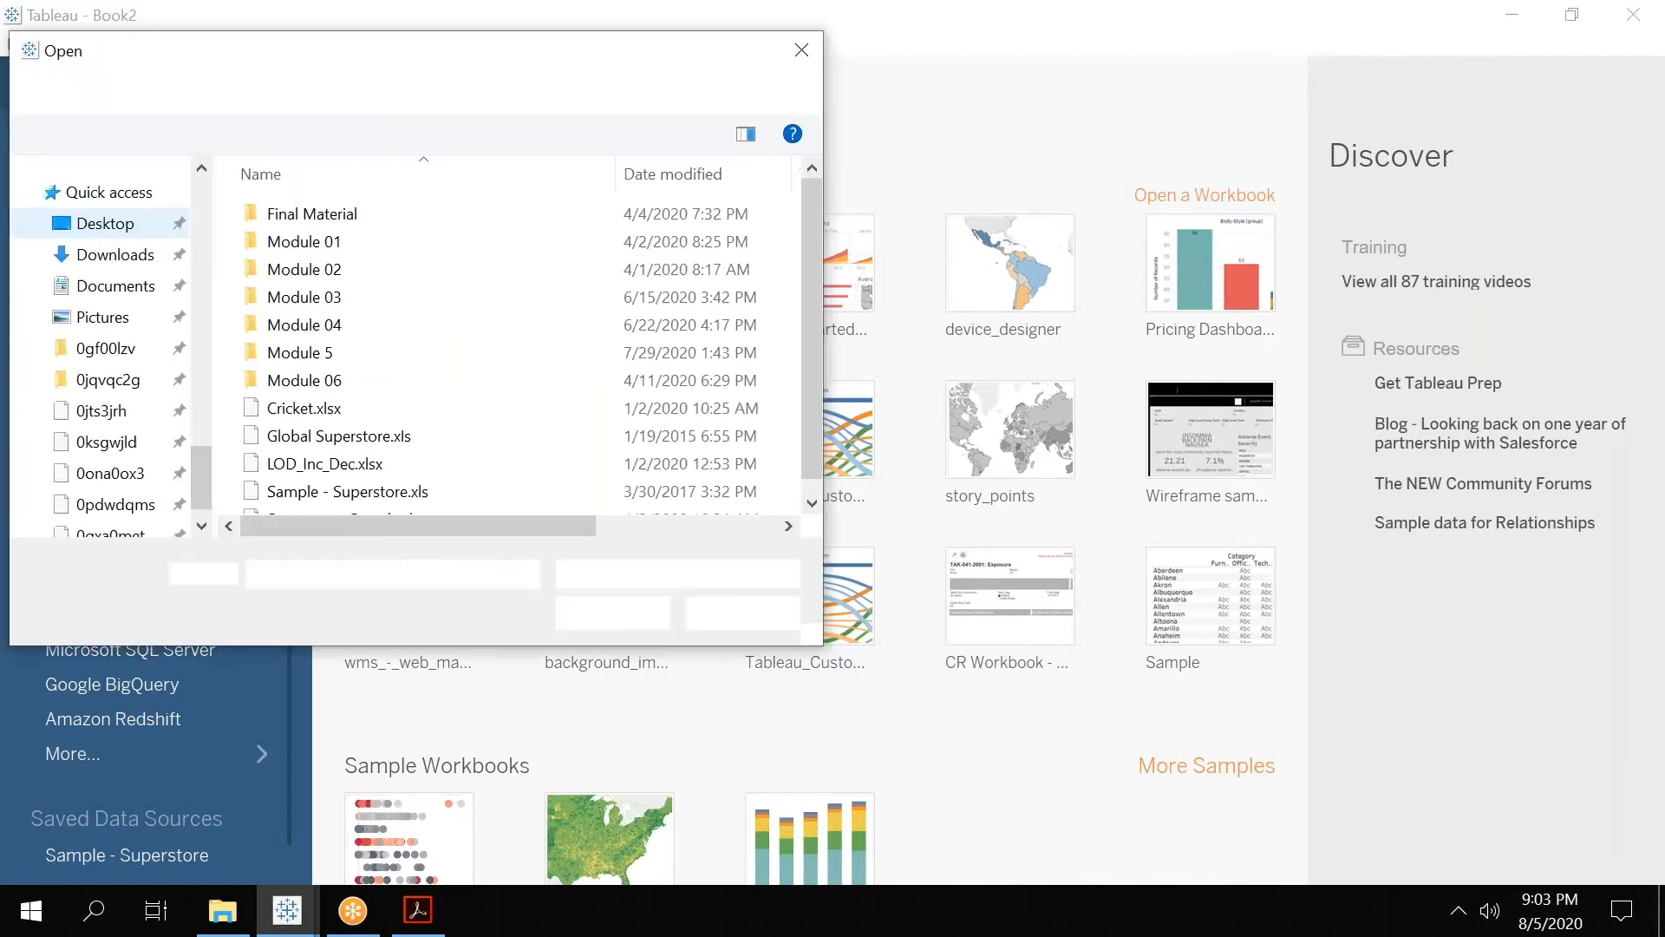
double_click(298, 241)
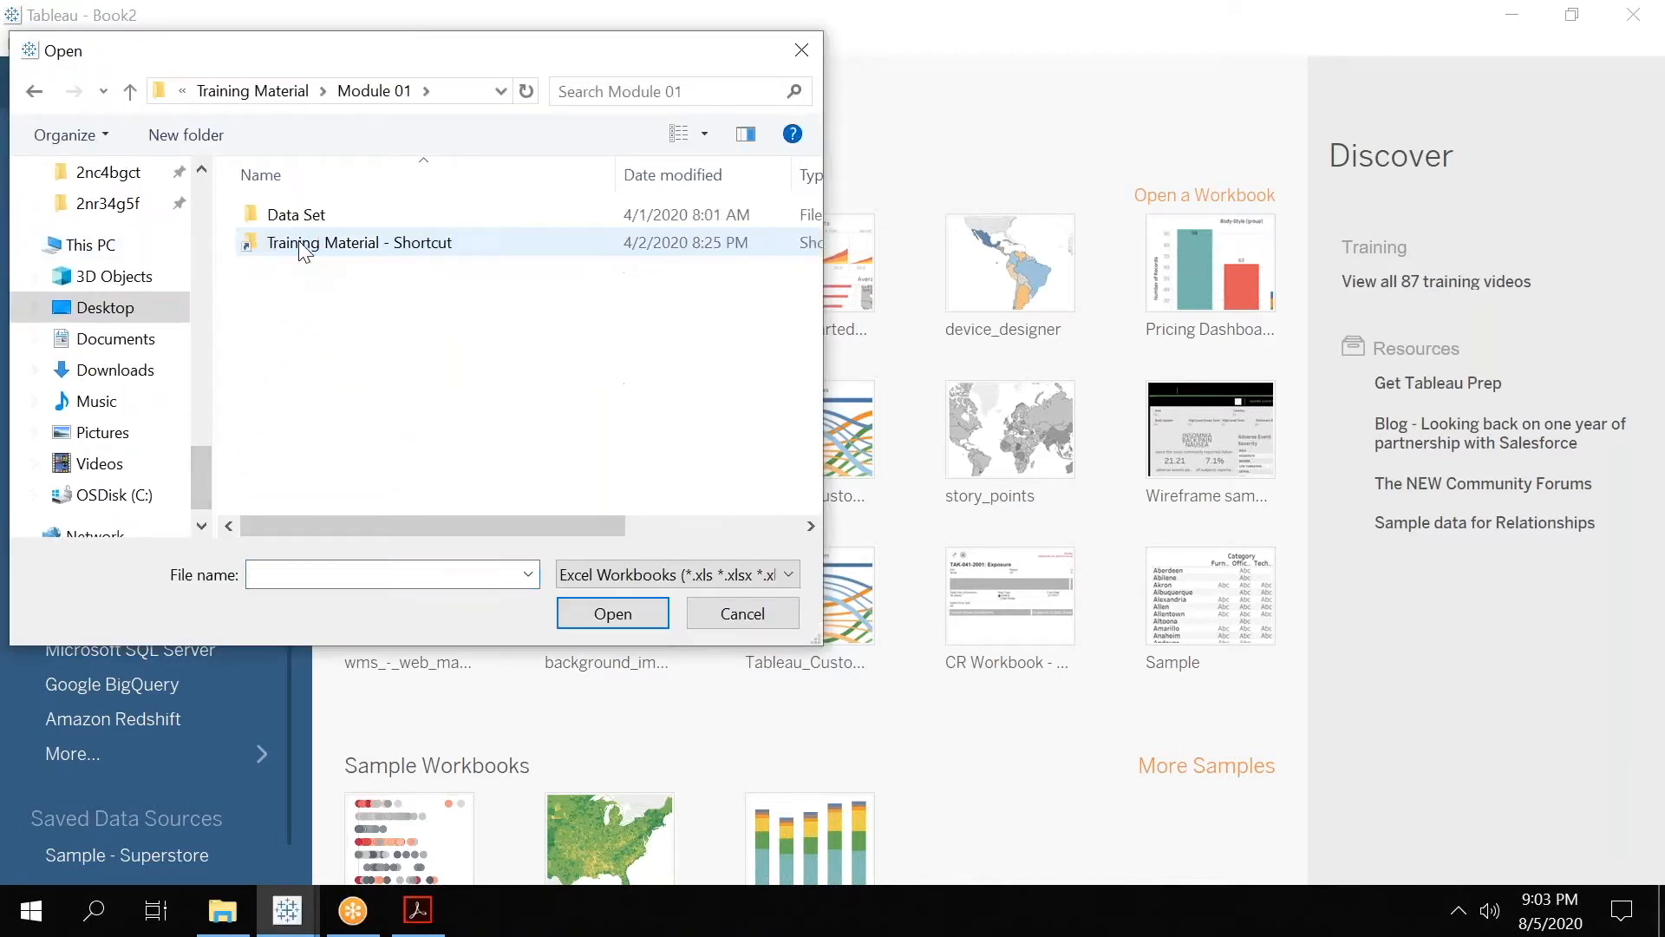
double_click(316, 217)
double_click(317, 217)
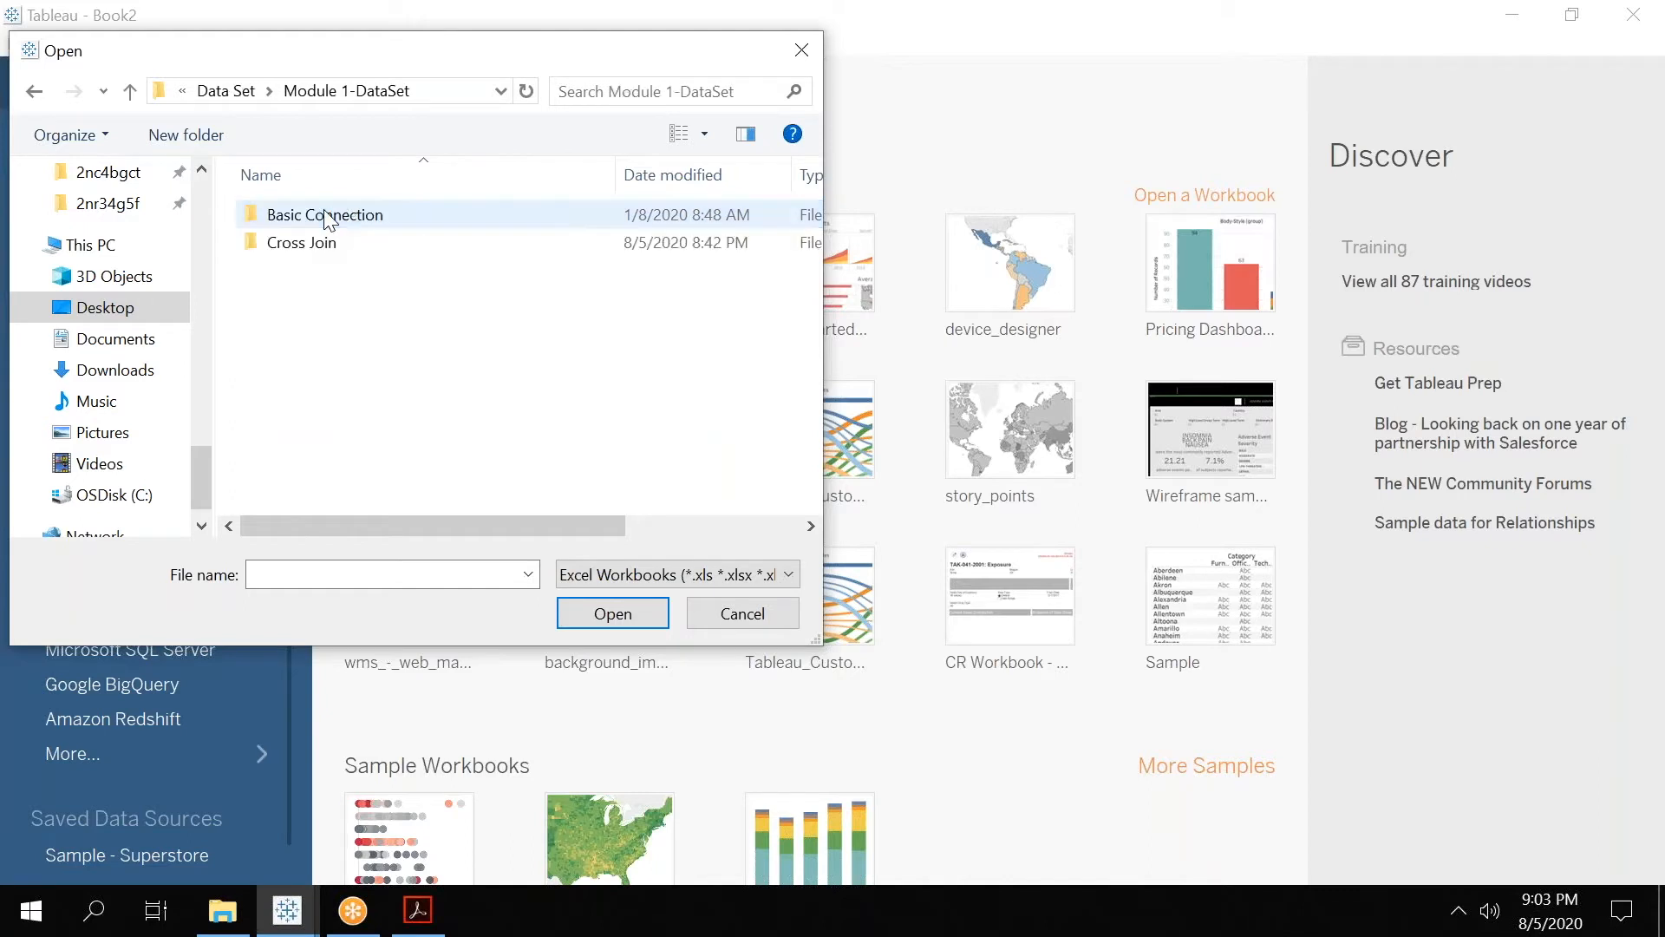
left_click(326, 219)
double_click(312, 246)
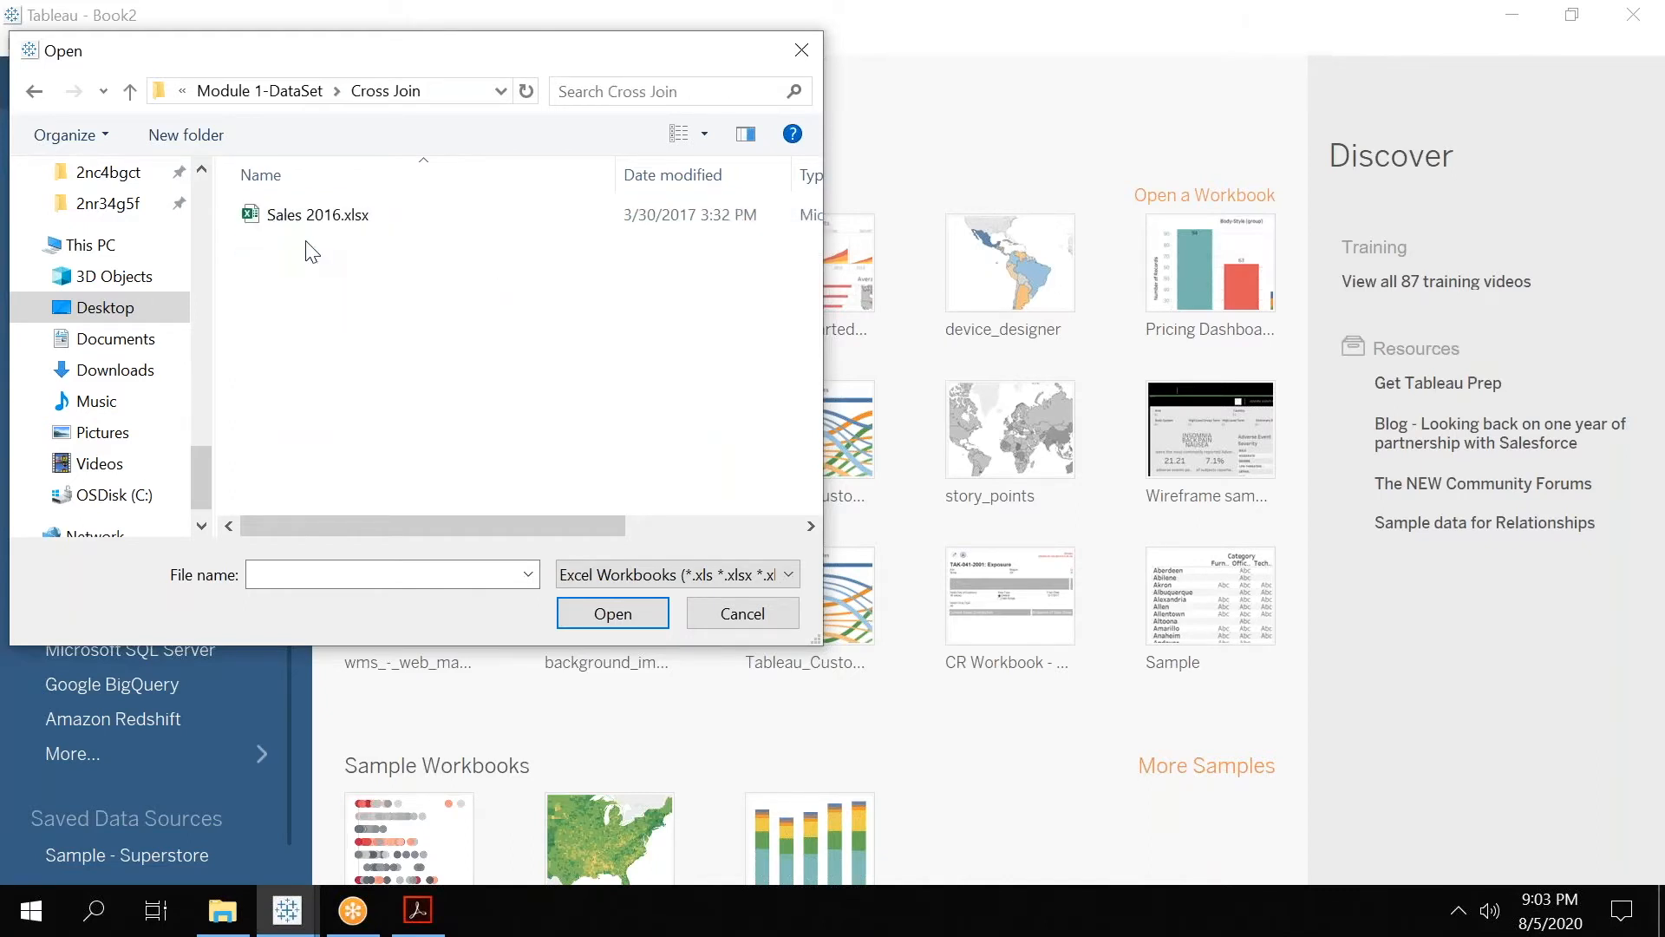
left_click(349, 228)
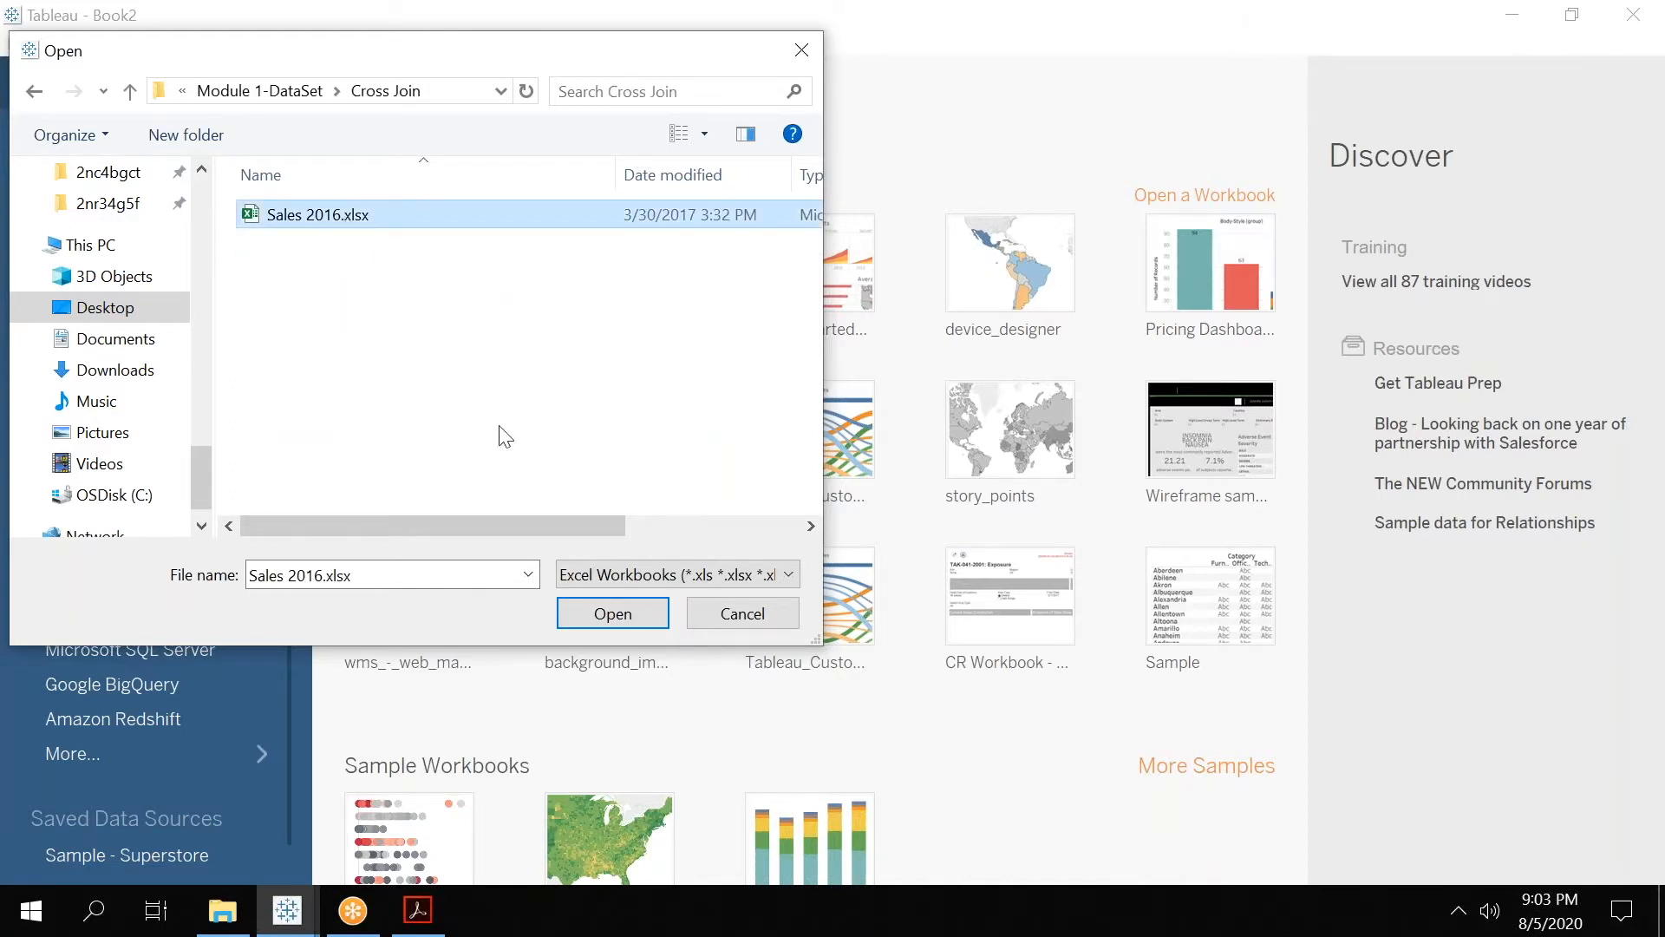
left_click(631, 612)
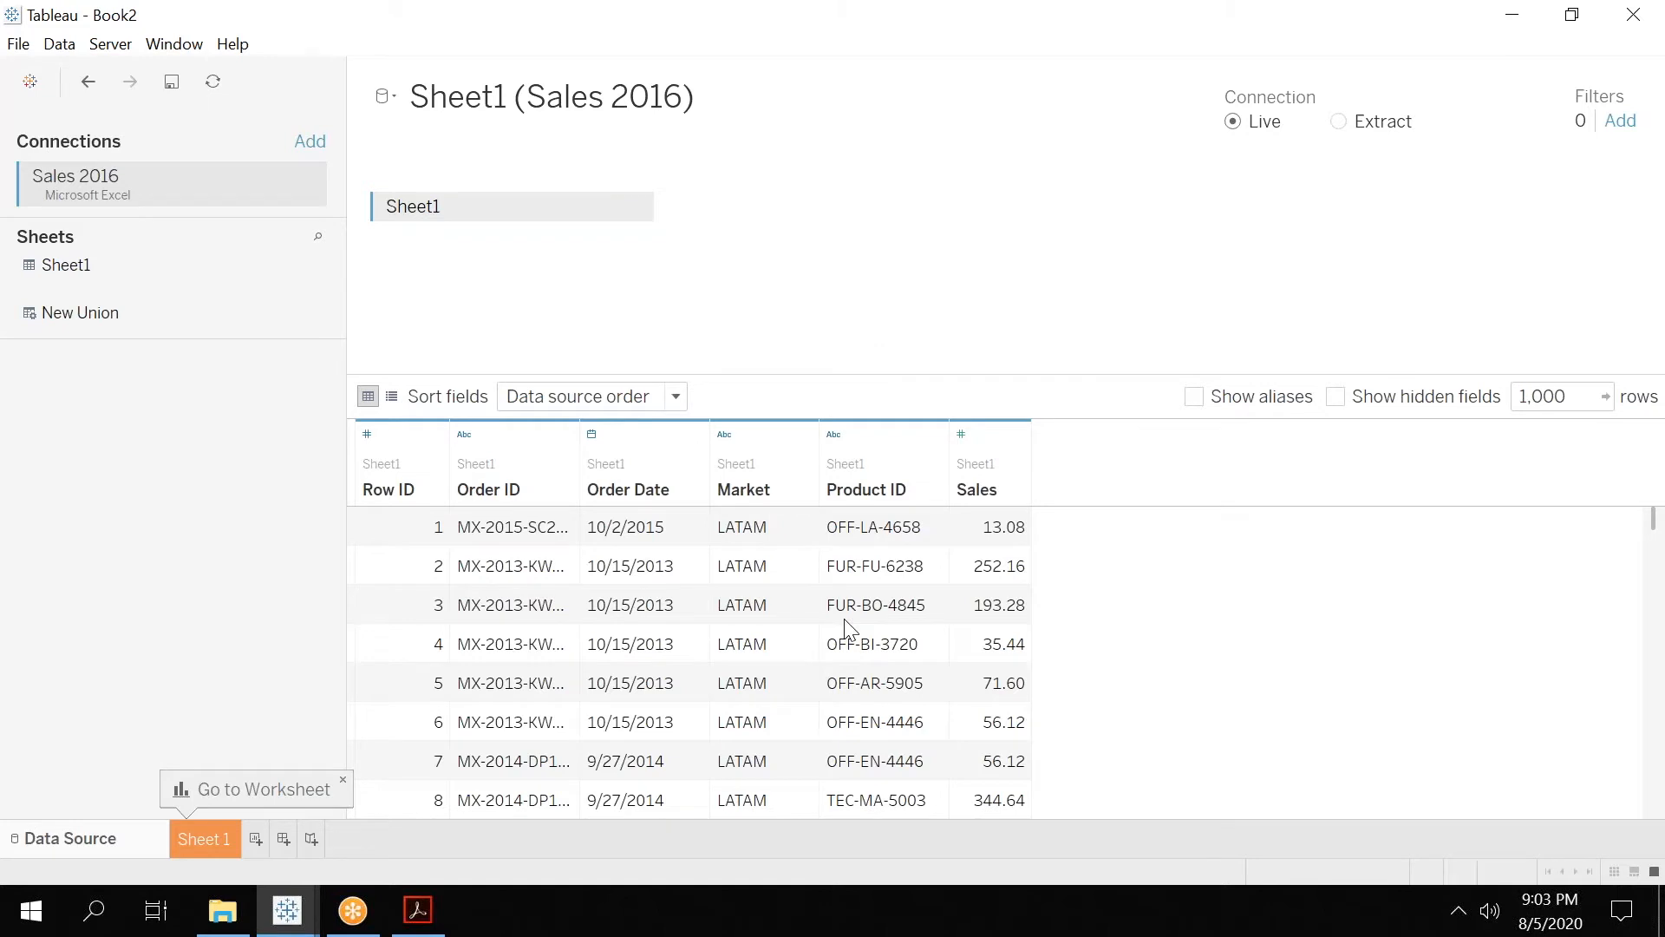
Rename the Sheet1 table on the data source canvas as Sales.
double_click(446, 205)
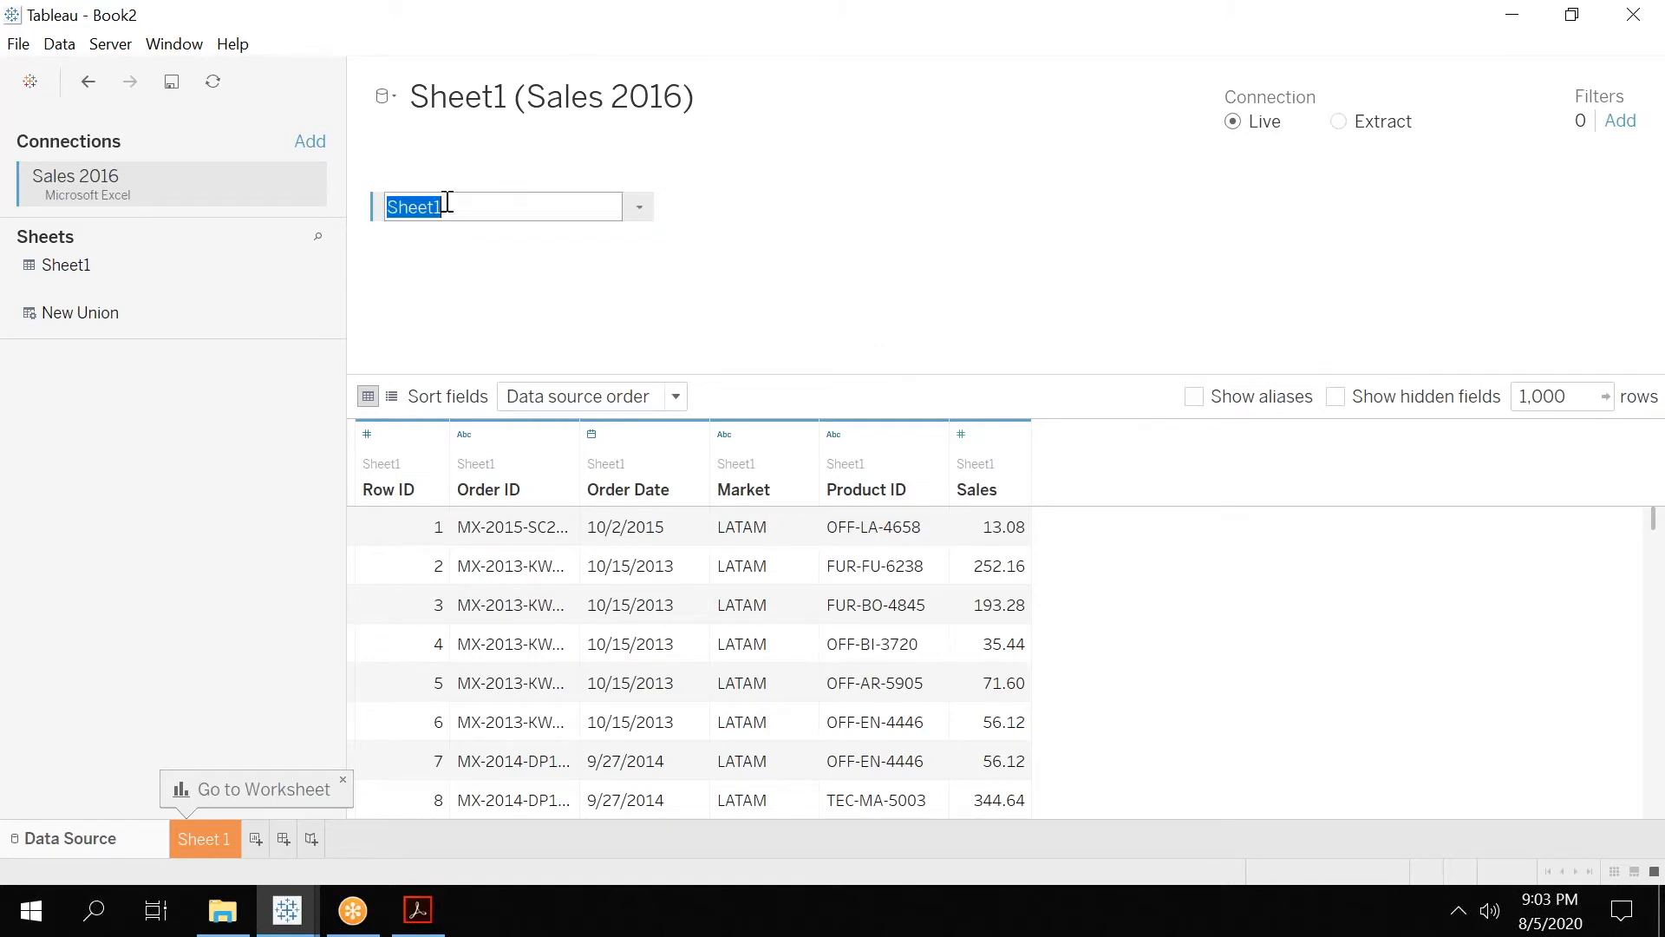
type("Sa")
key("BackSpace")
key("BackSpace")
type("Sale")
left_click(522, 345)
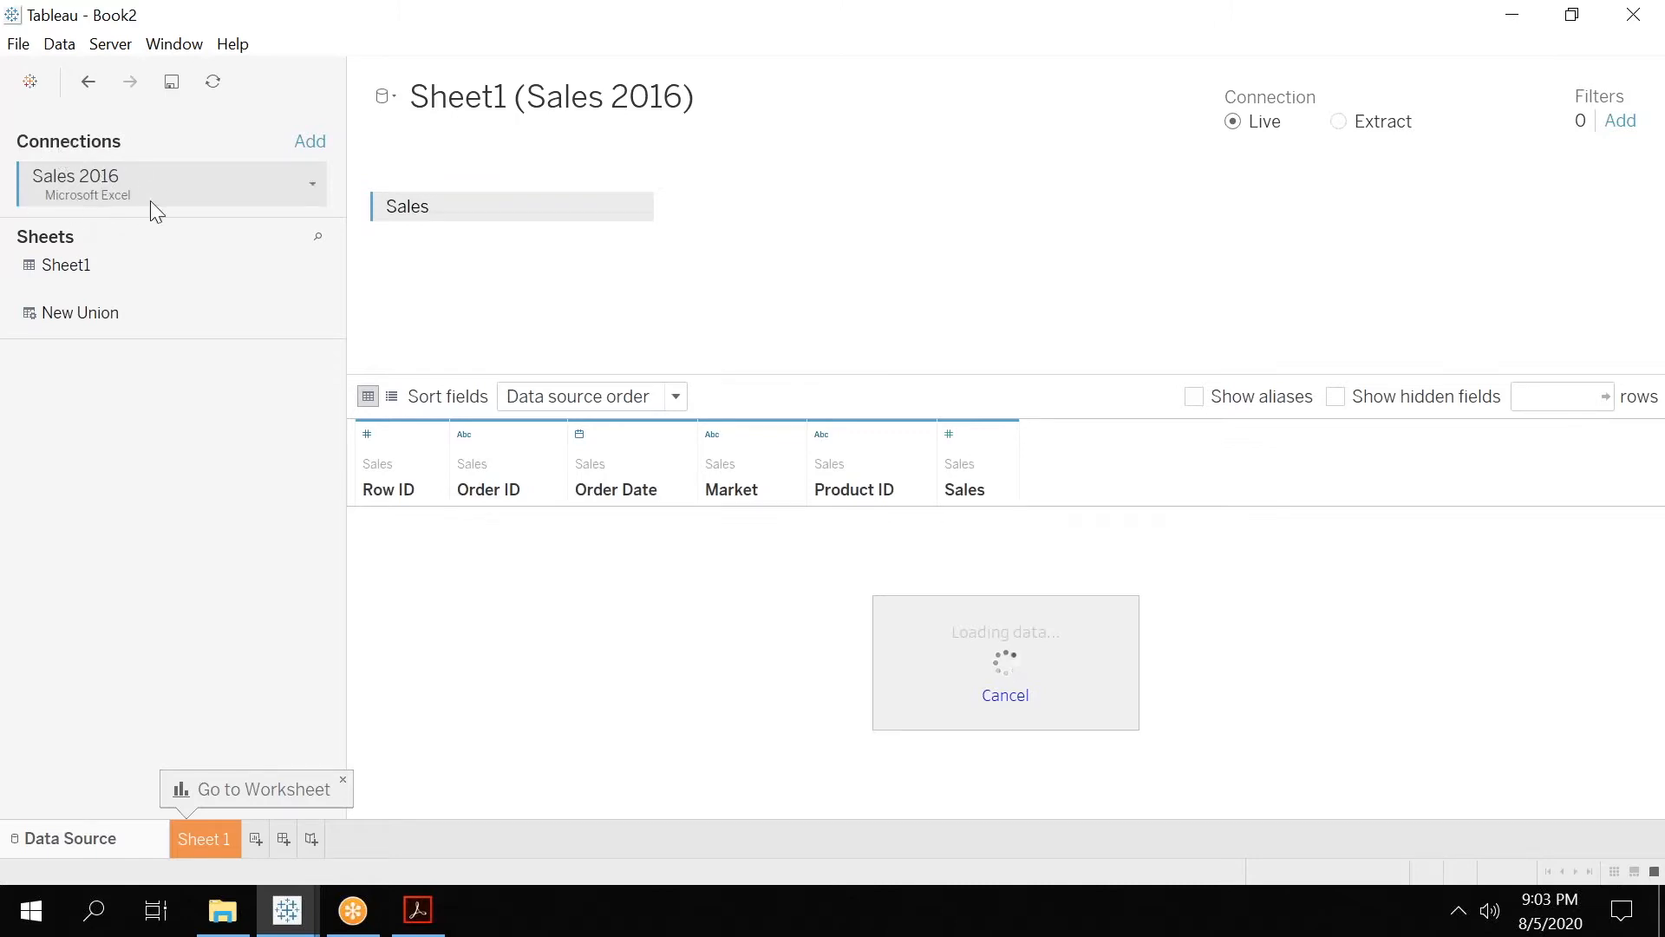
Add a second connection to the text file Products 2016.csv from the Cross Join folder.
left_click(316, 149)
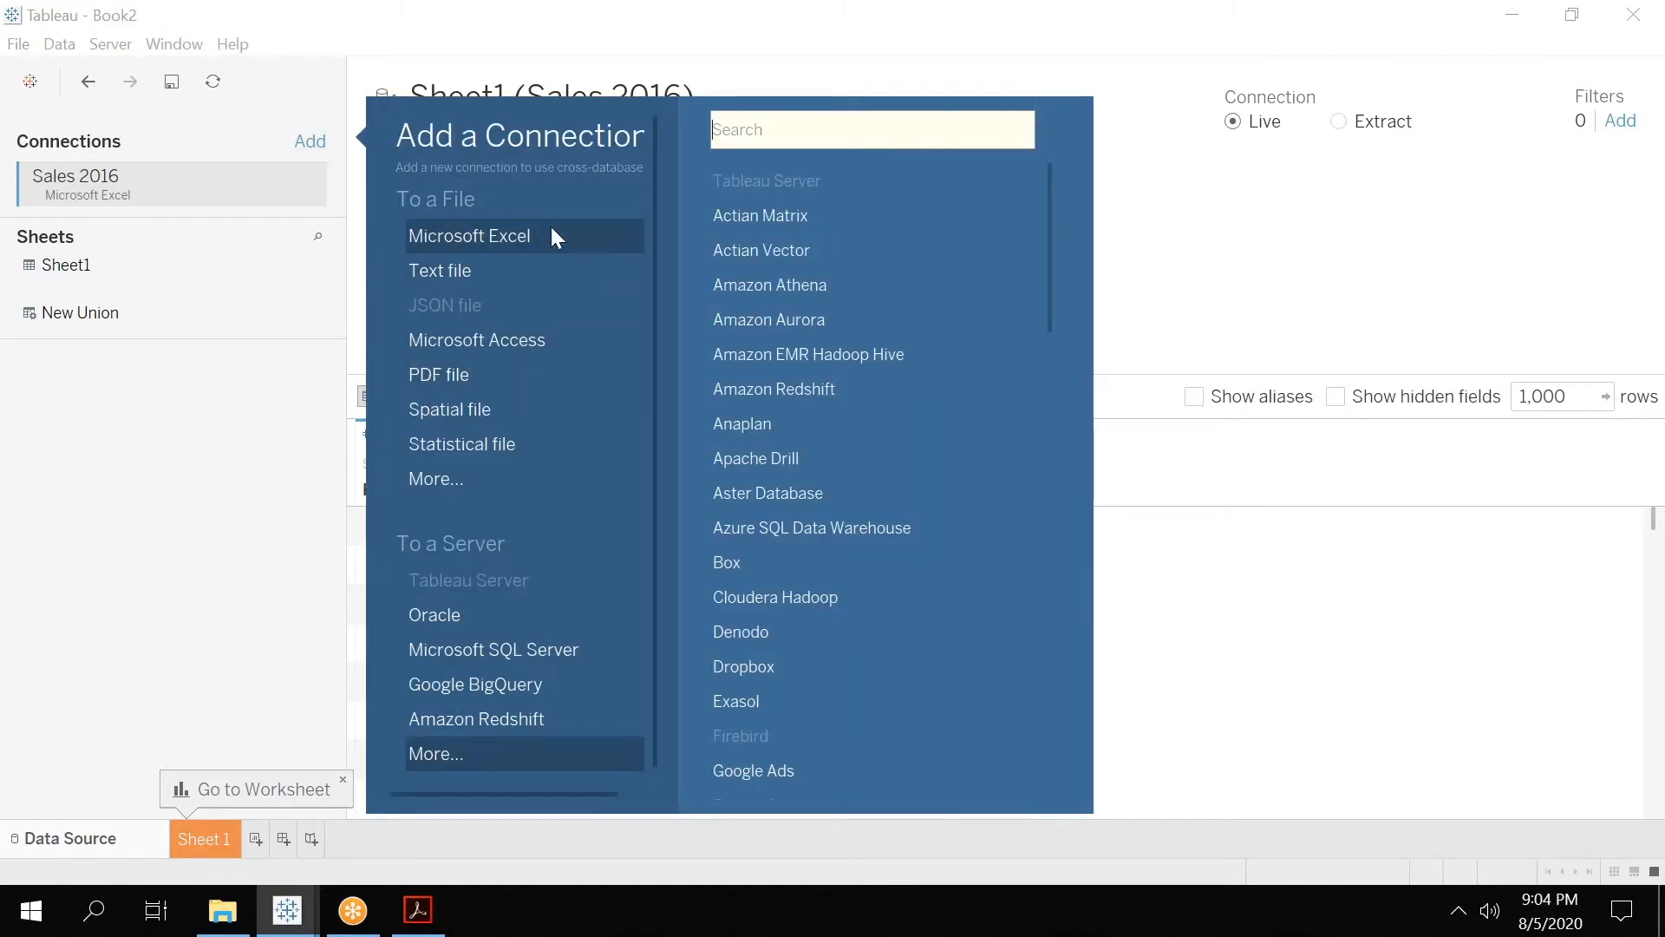
left_click(429, 270)
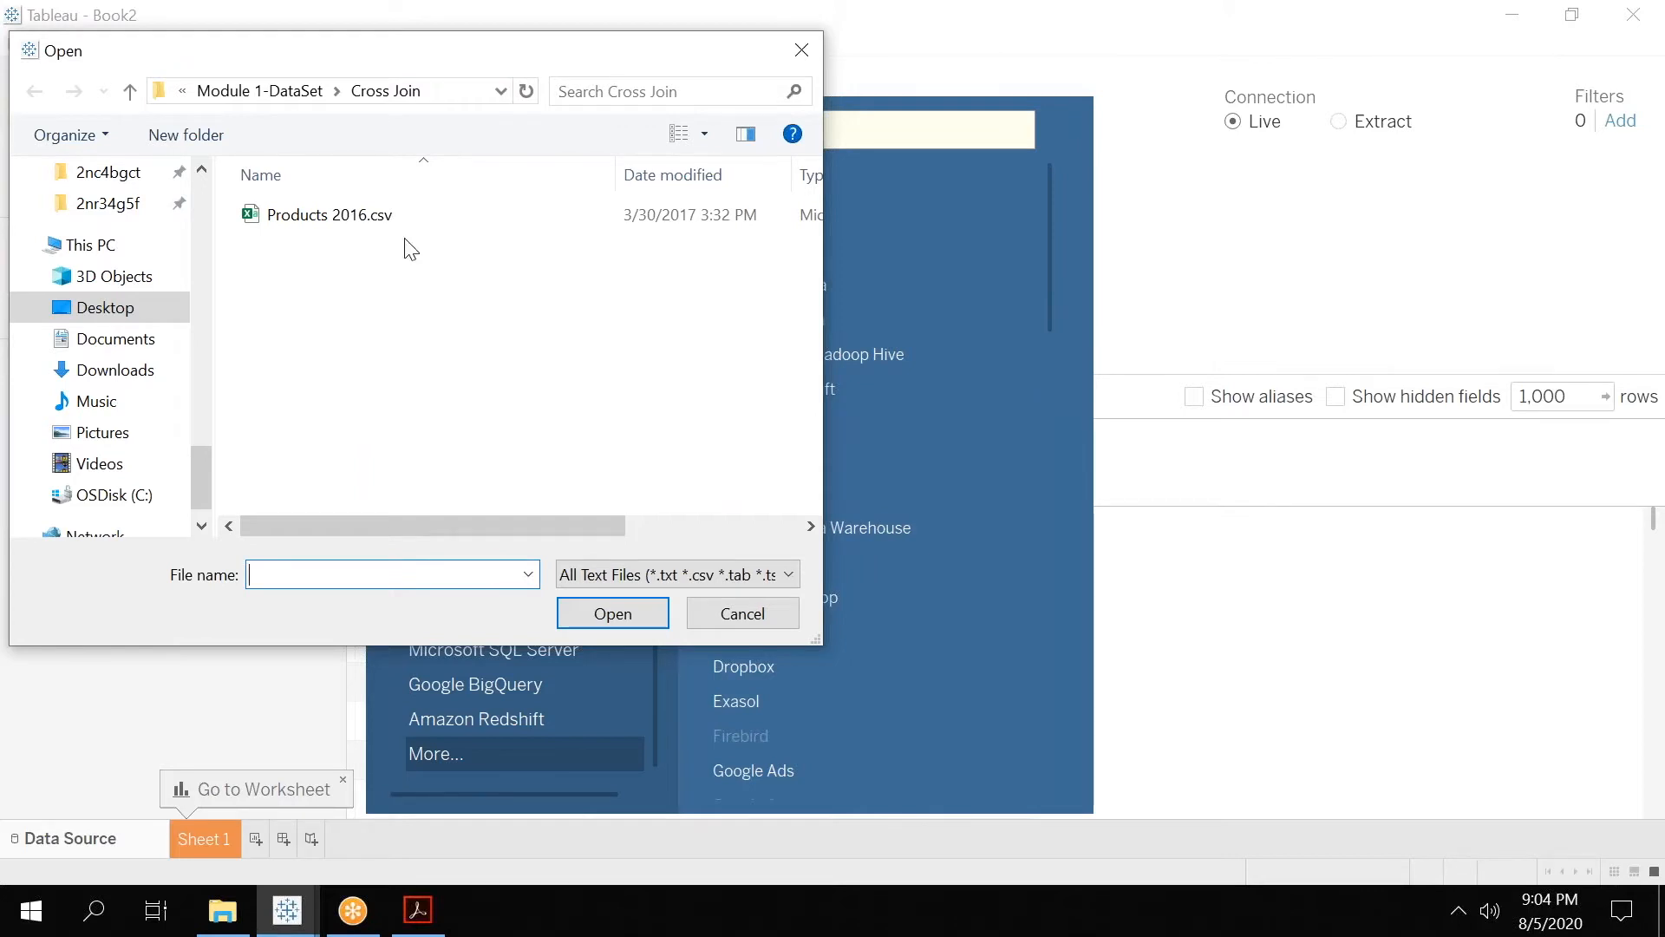
left_click(388, 217)
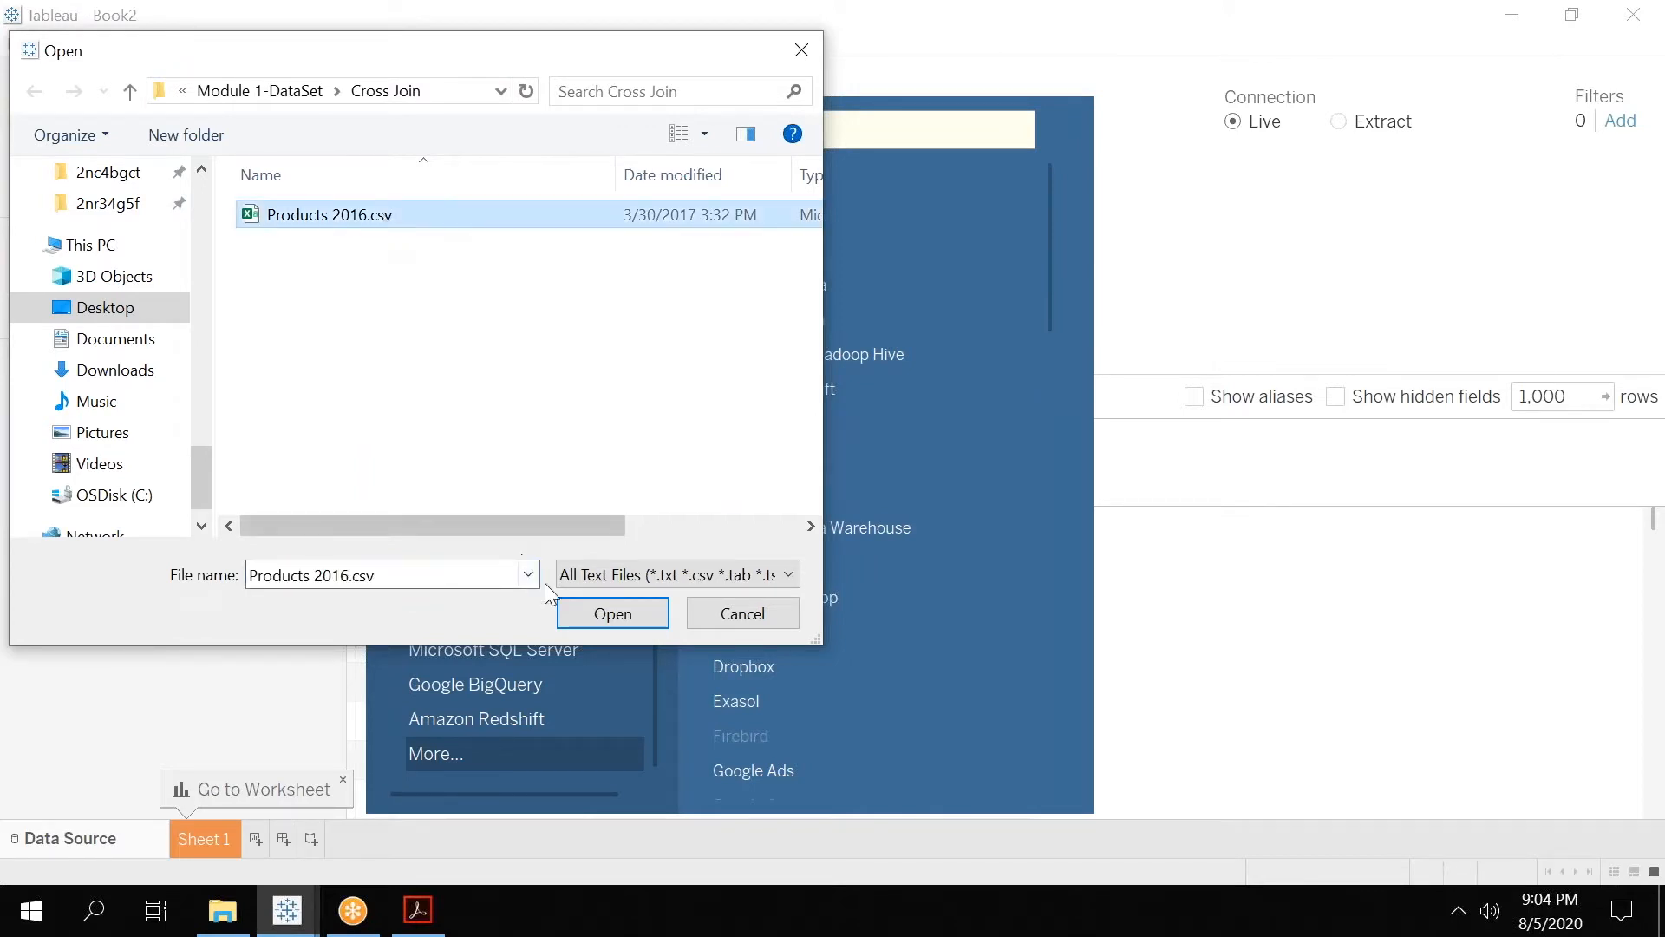
left_click(599, 613)
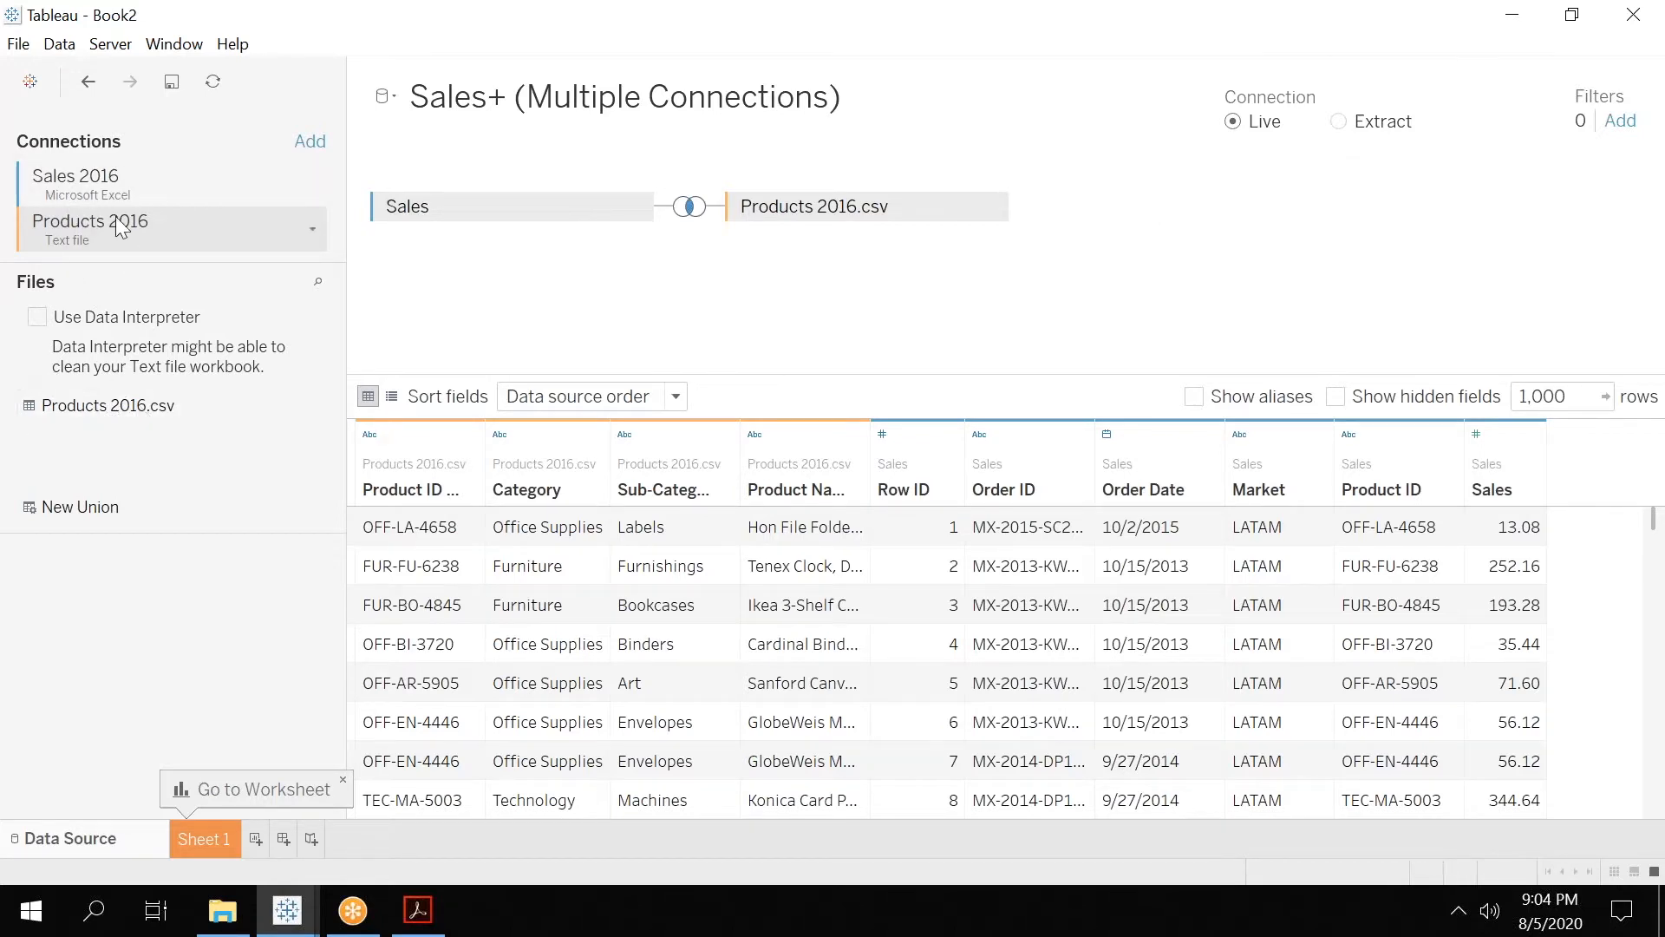
Rename the joined Products 2016.csv table on the canvas as Product.
double_click(861, 206)
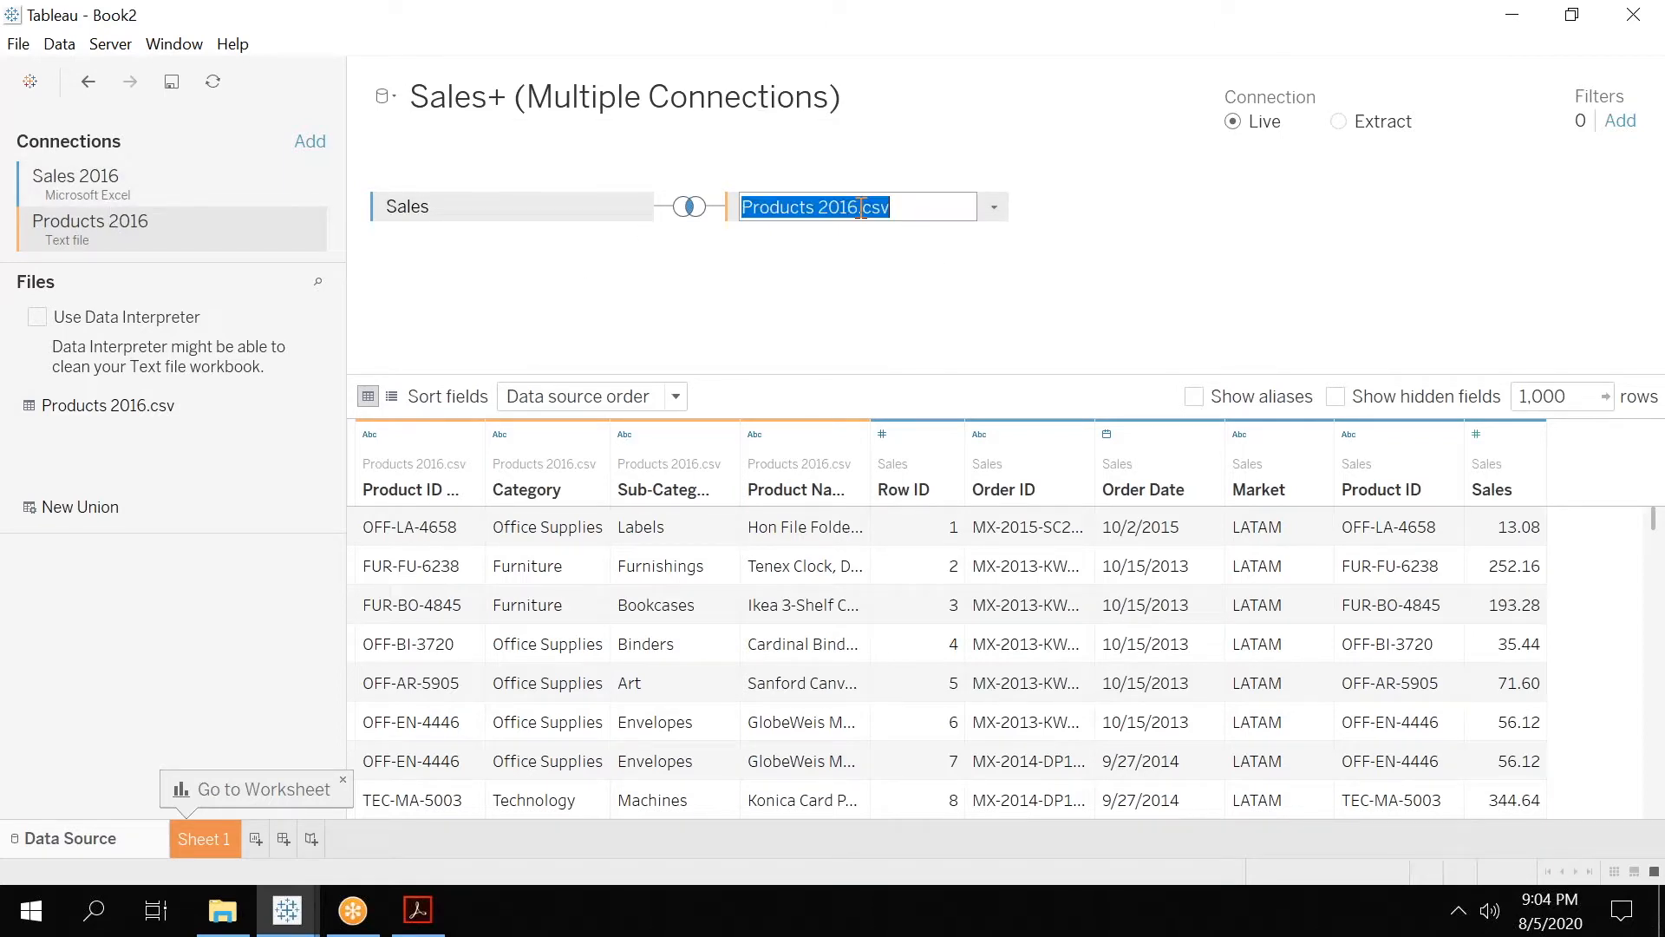
type("Product")
key("Return")
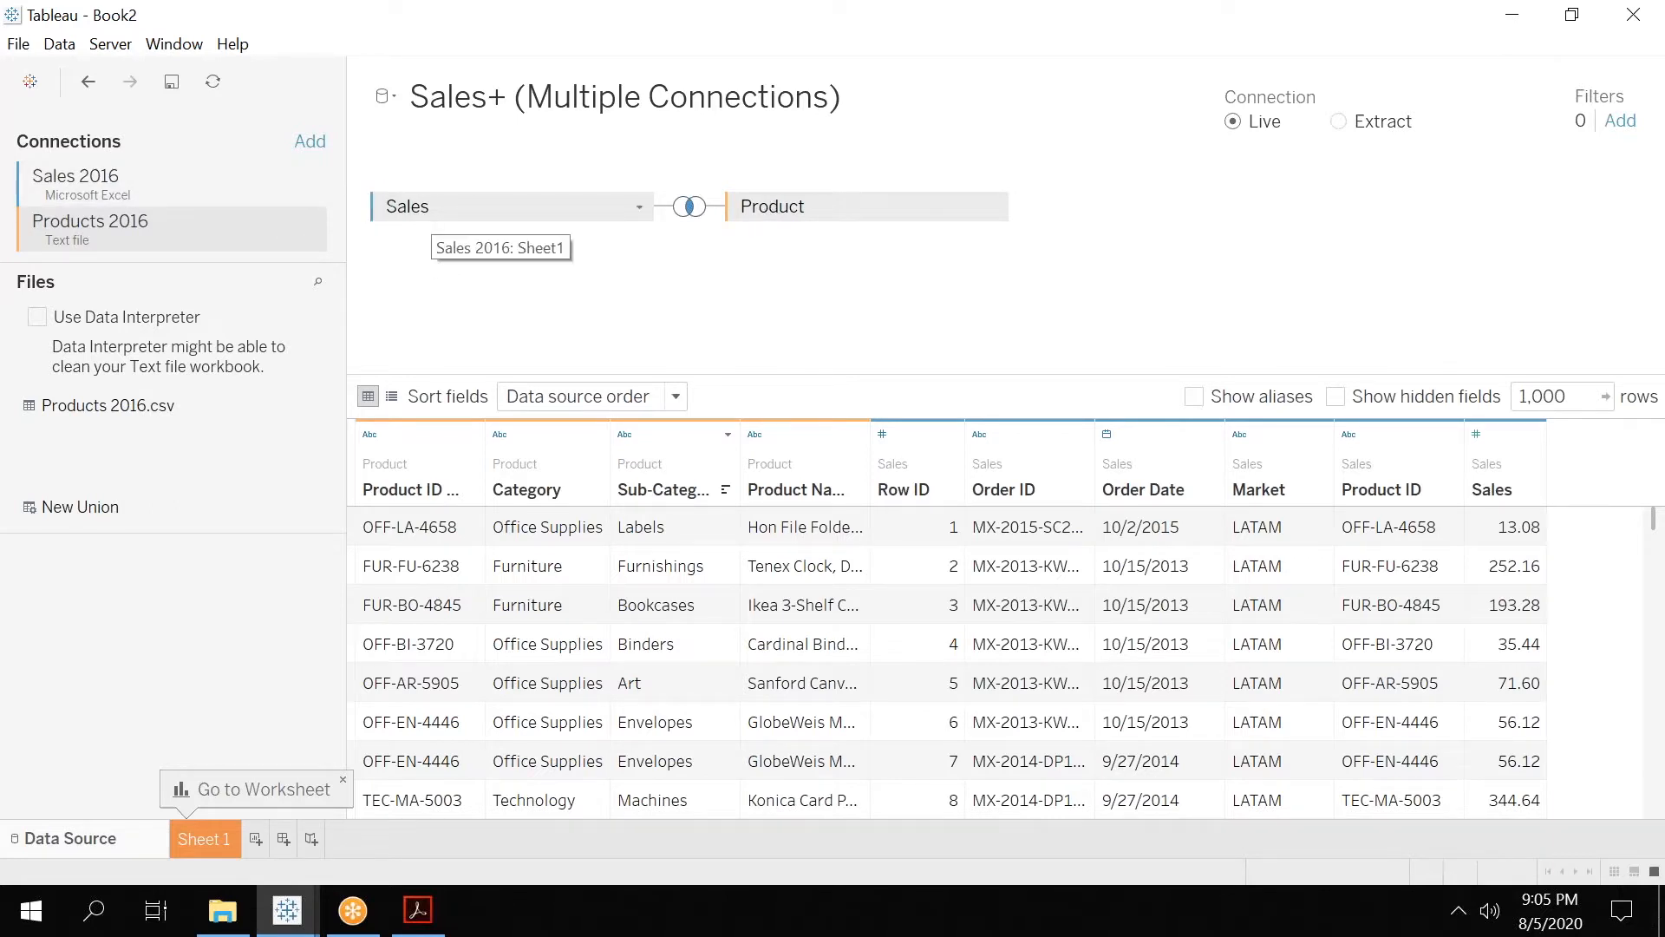
Try the left, right and full outer join types between Sales and Product, and set the join back to inner.
left_click(690, 208)
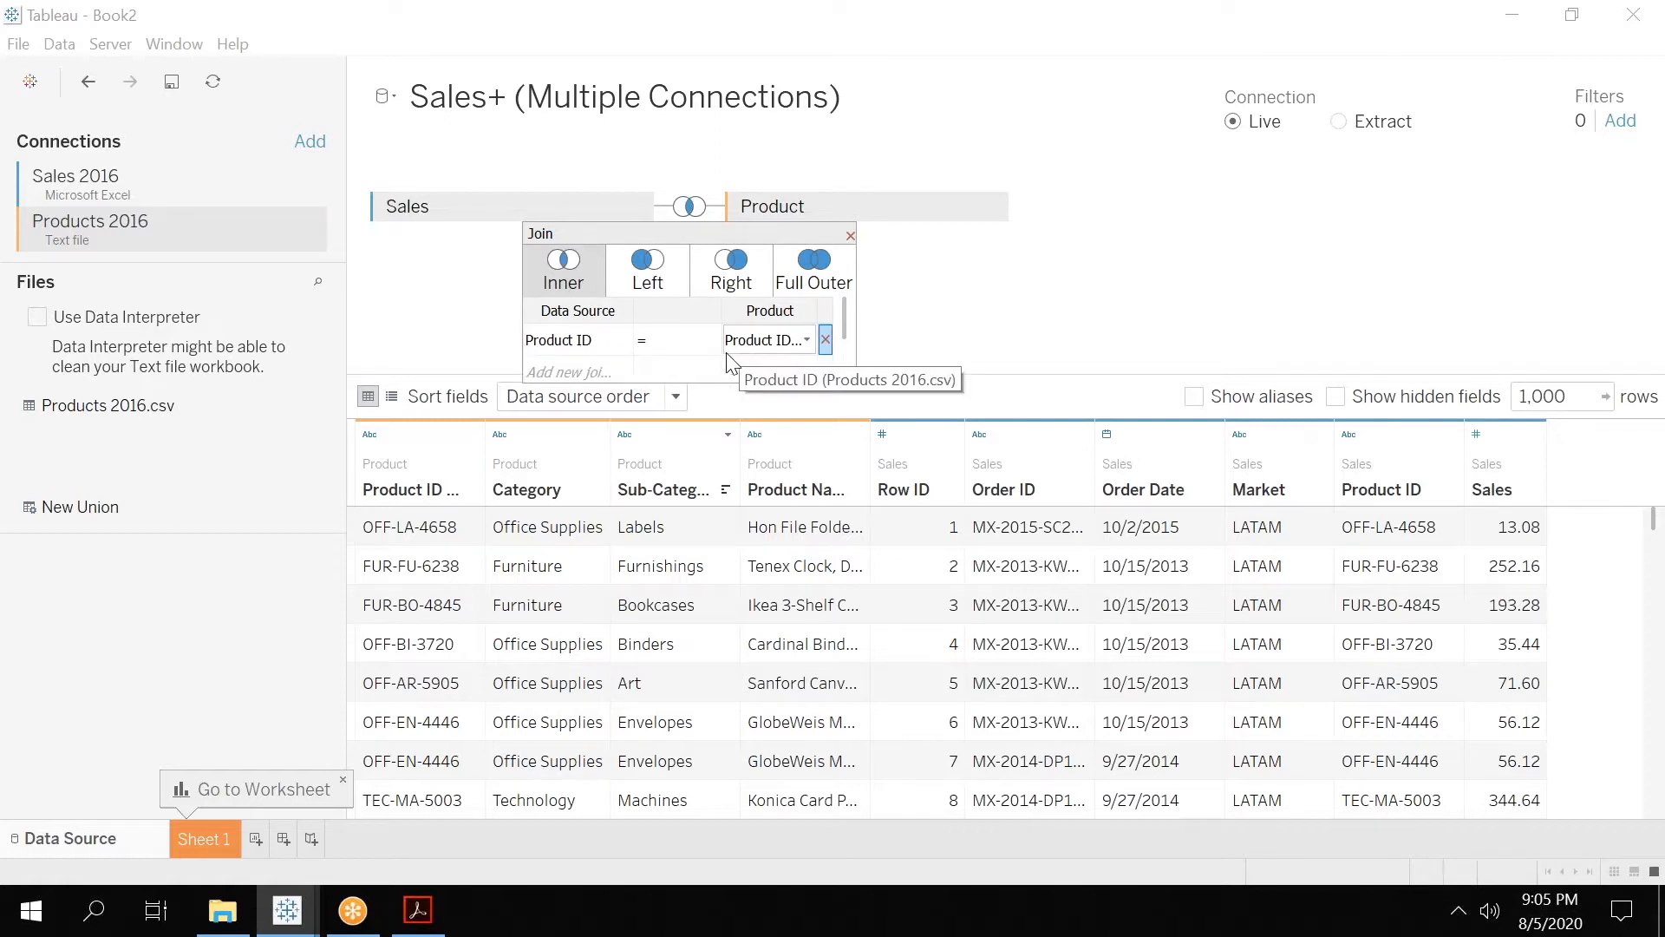
left_click(651, 280)
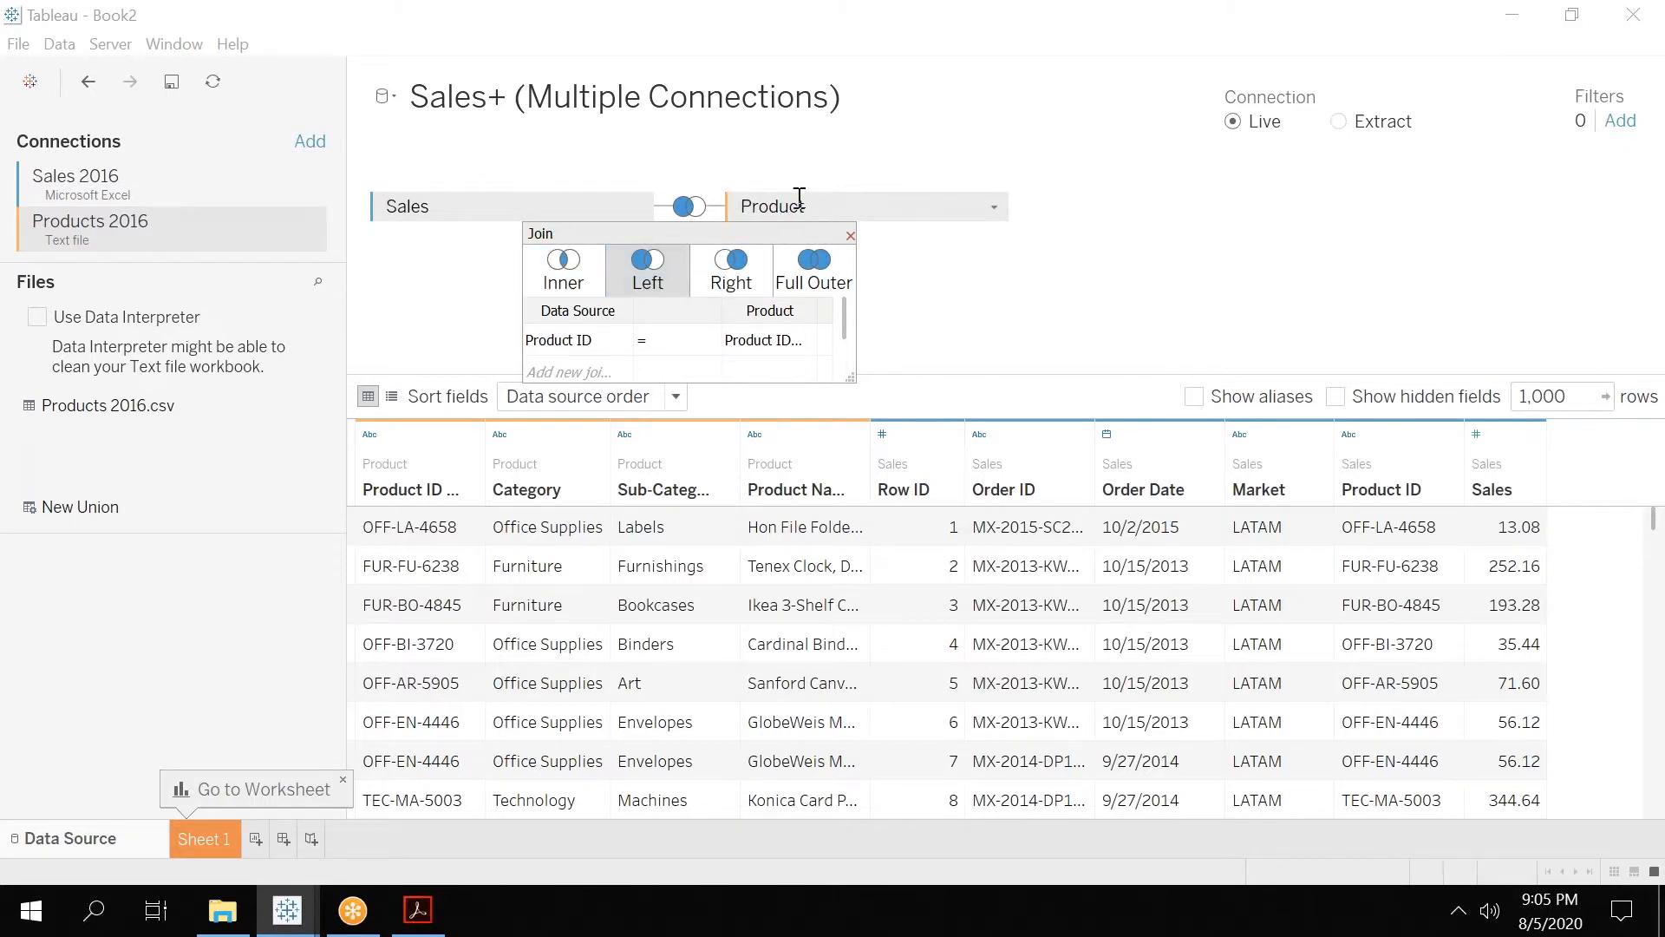
left_click(731, 276)
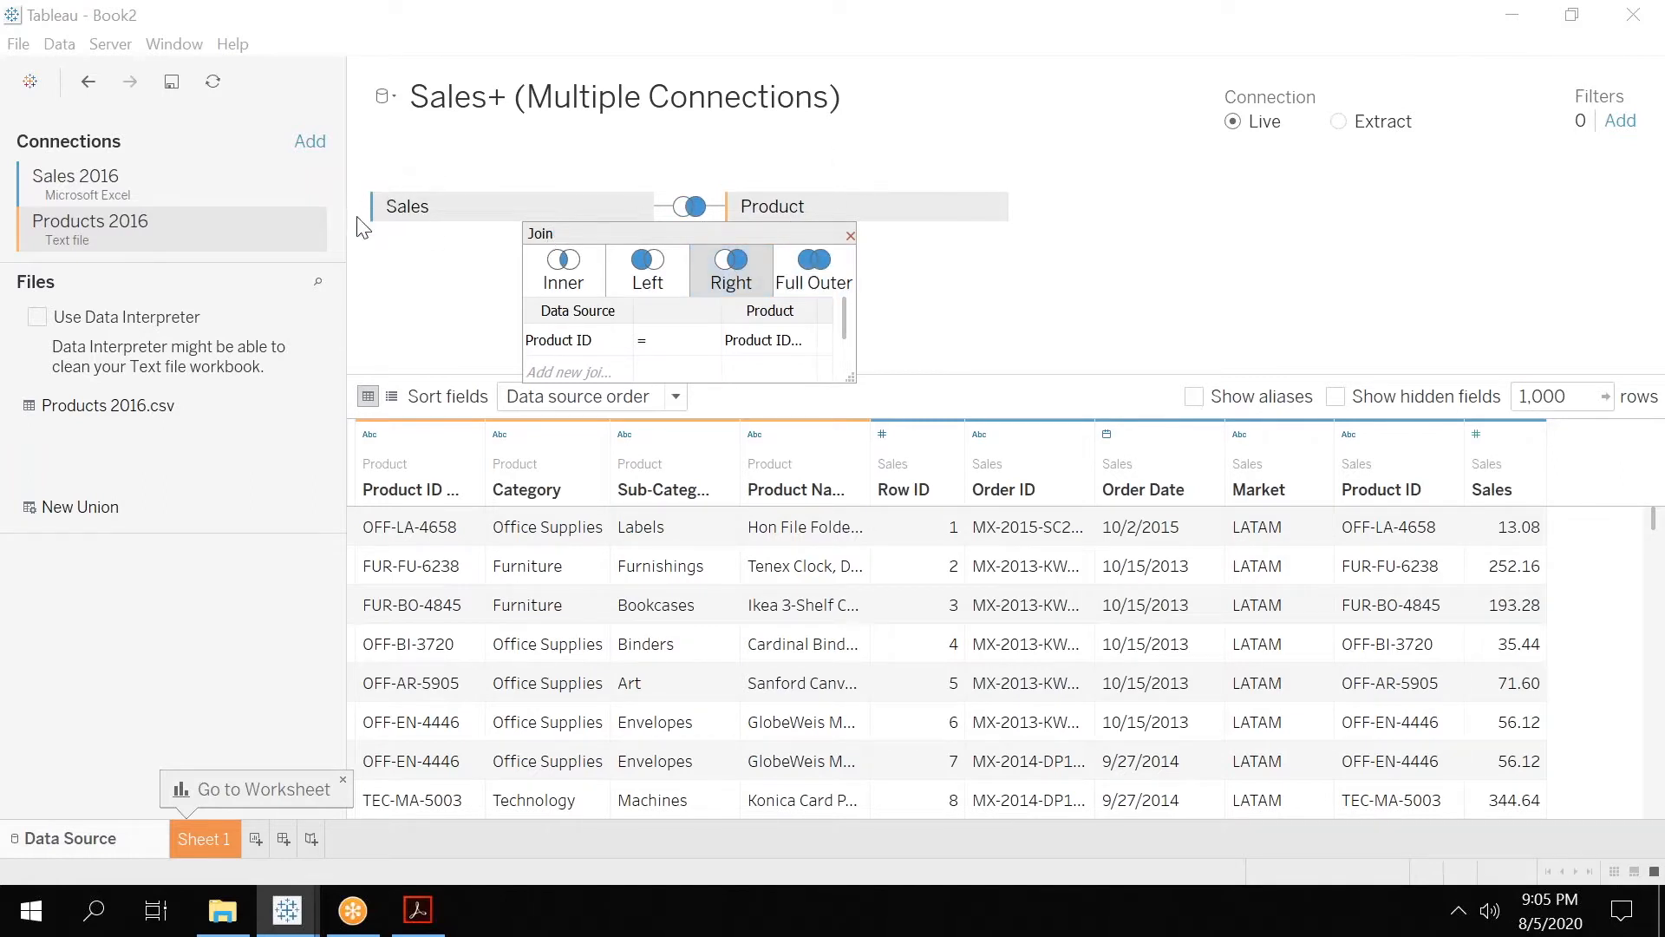
left_click(806, 274)
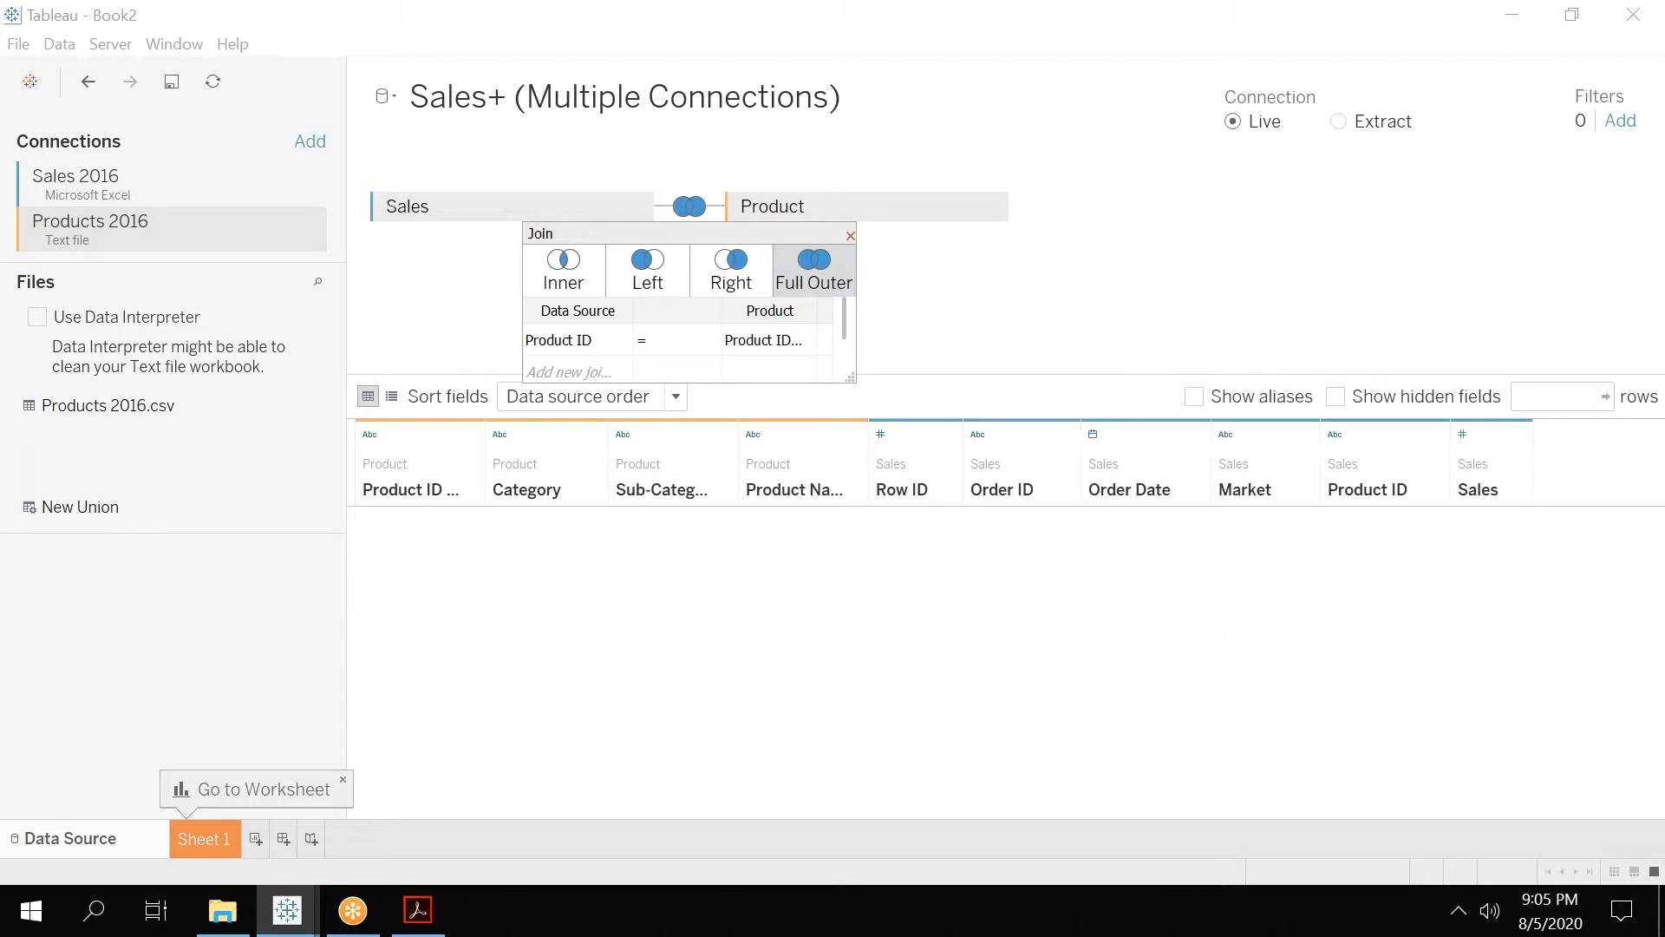
left_click(555, 276)
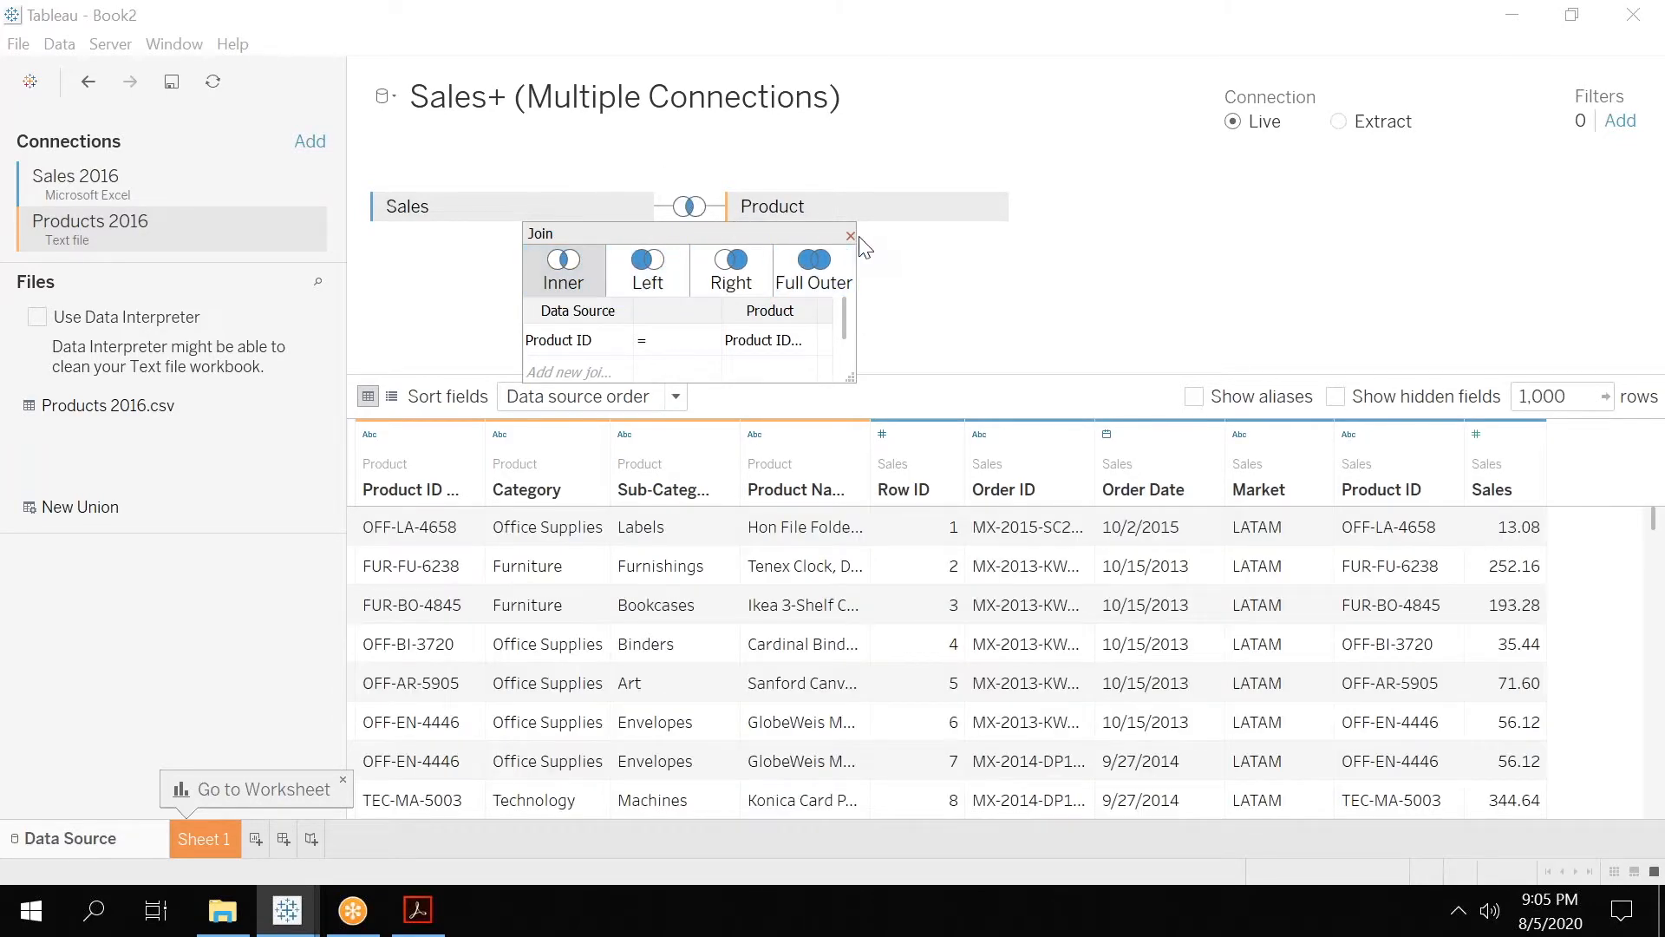
left_click(850, 236)
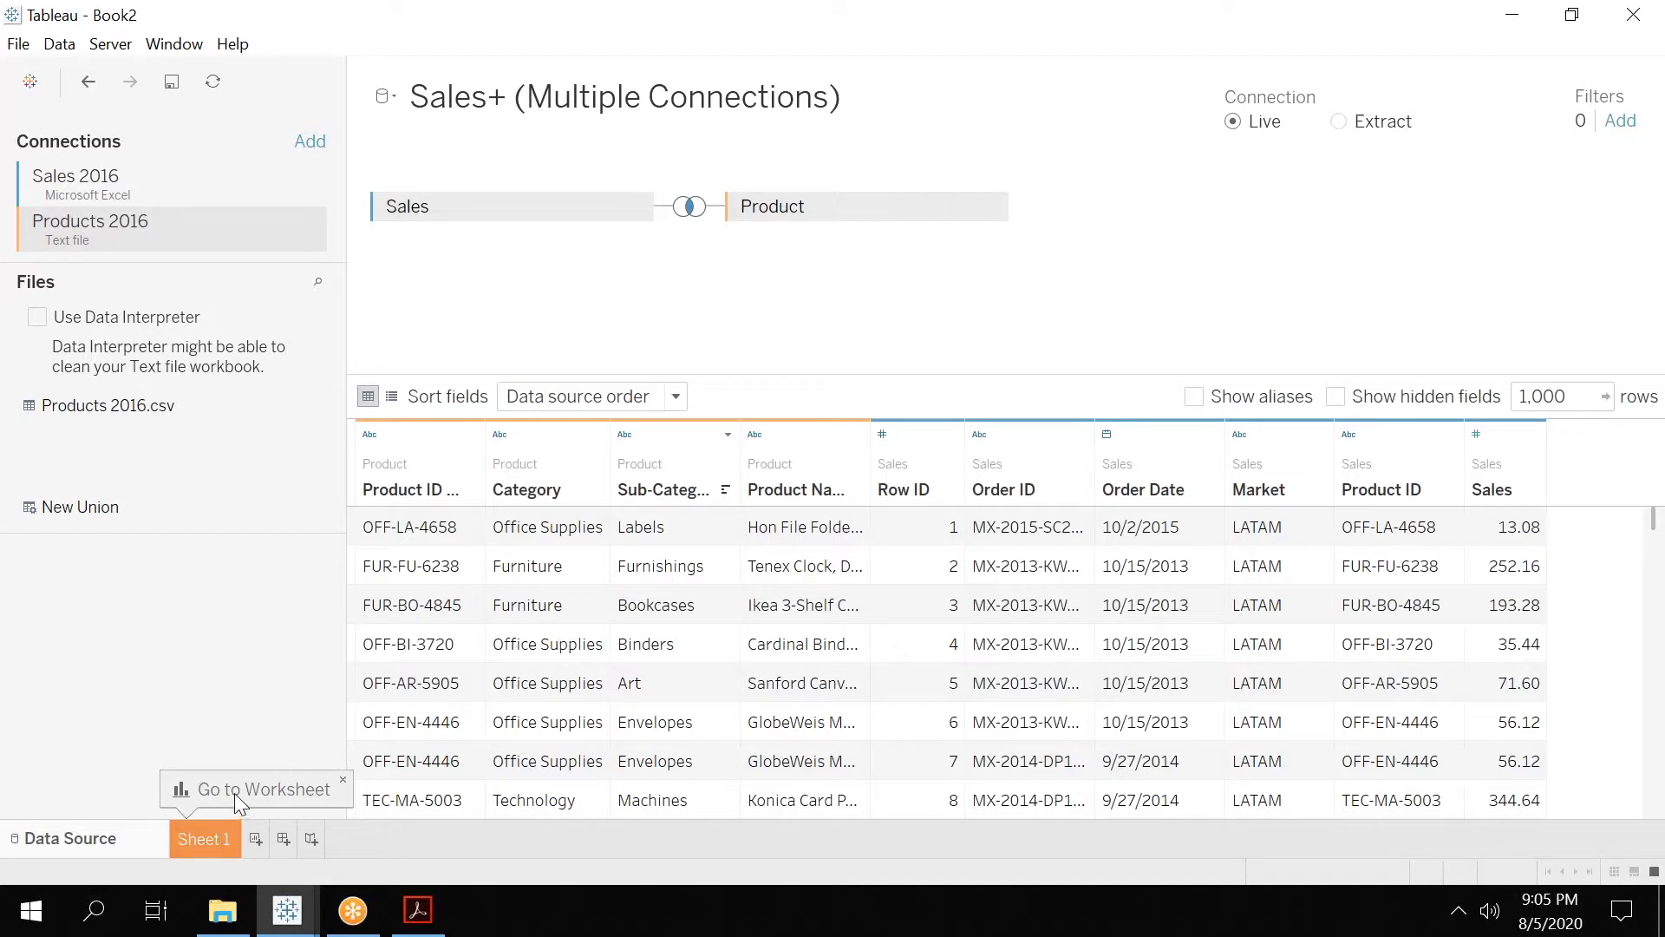
Open the Sheet 1 worksheet and widen the data pane so the full field names fit.
left_click(205, 841)
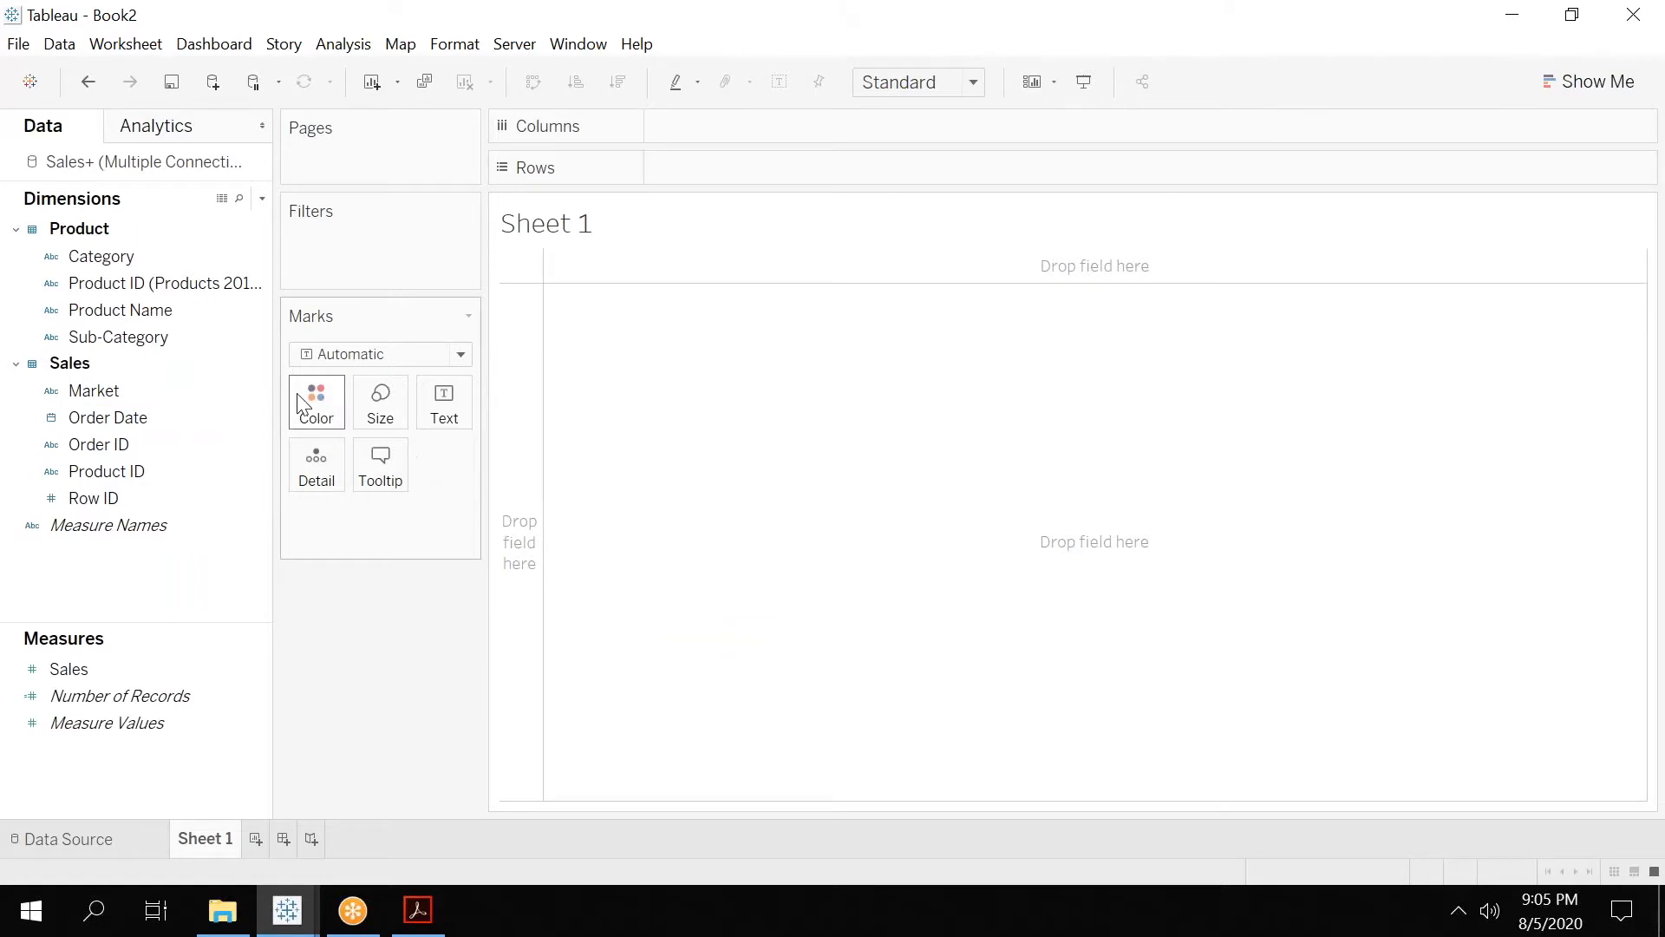
left_click_drag(278, 391, 426, 400)
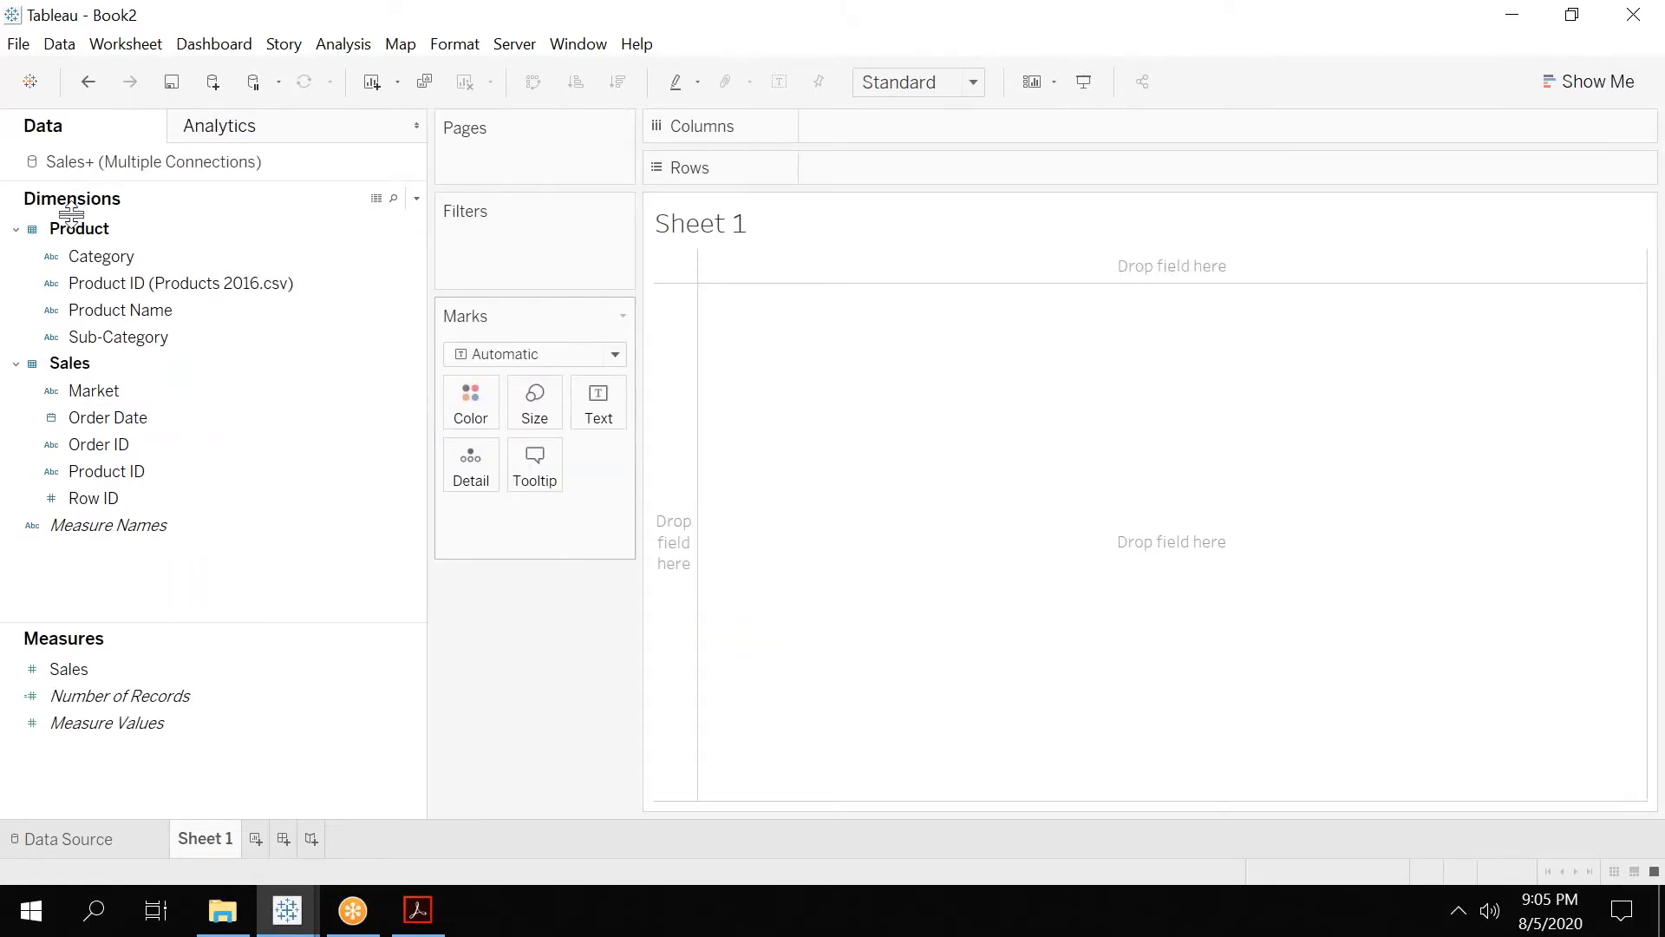
left_click(42, 699)
Change the grouping of the dimensions from data source table to folder.
left_click(418, 200)
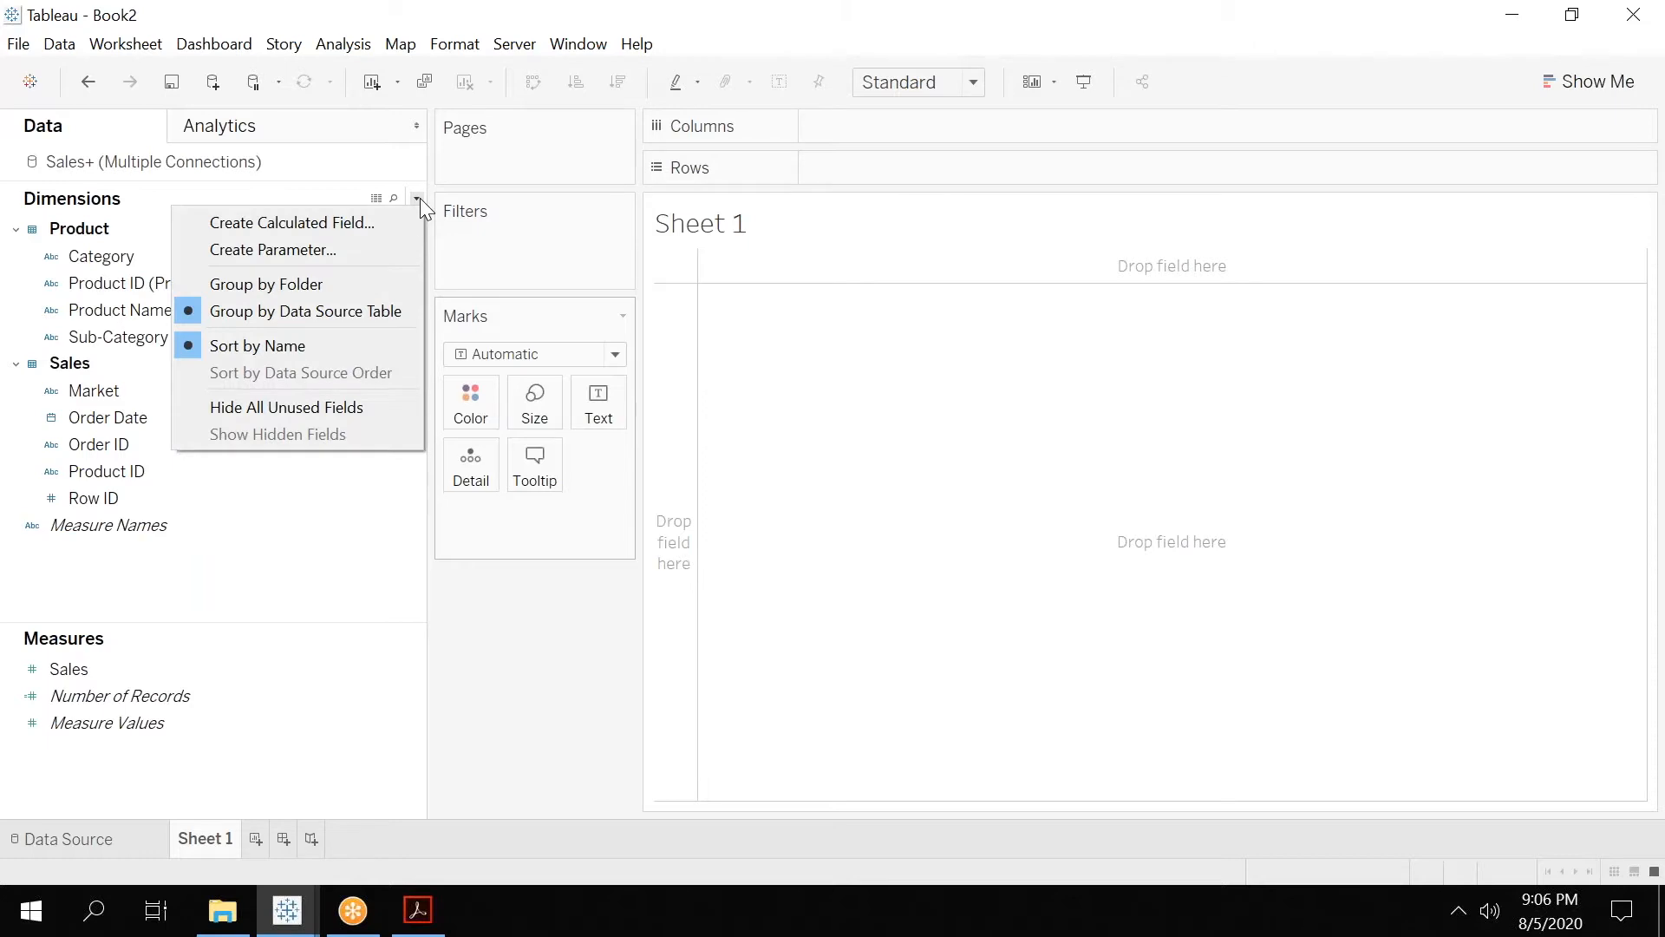
left_click(335, 312)
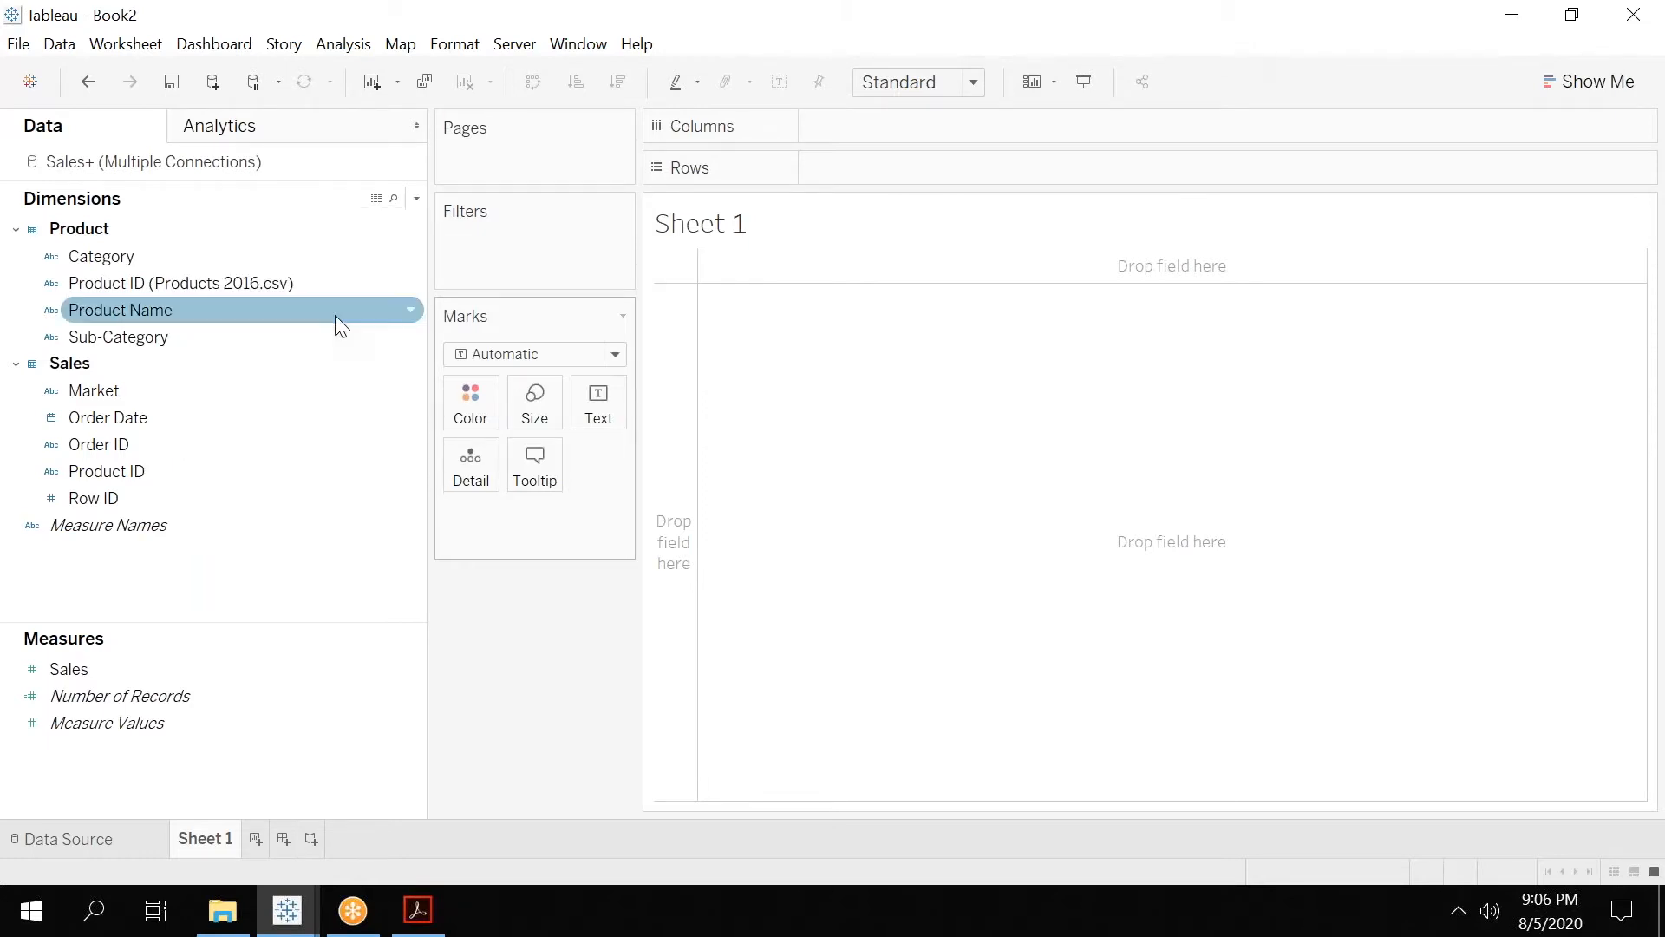
left_click(414, 202)
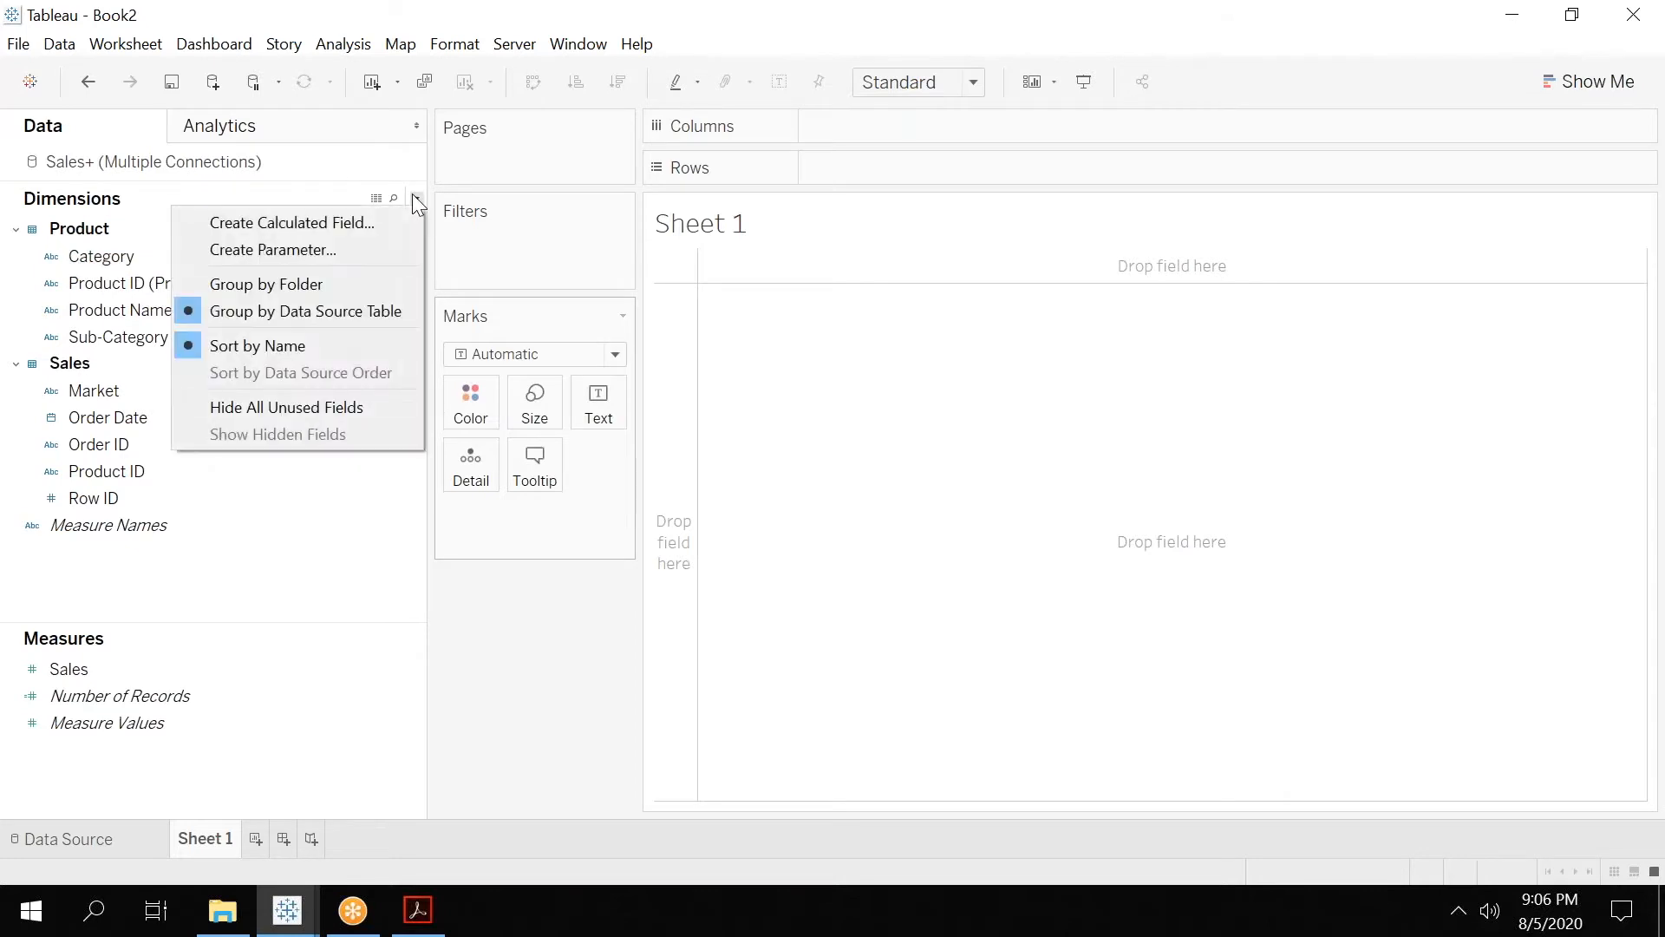
left_click(243, 285)
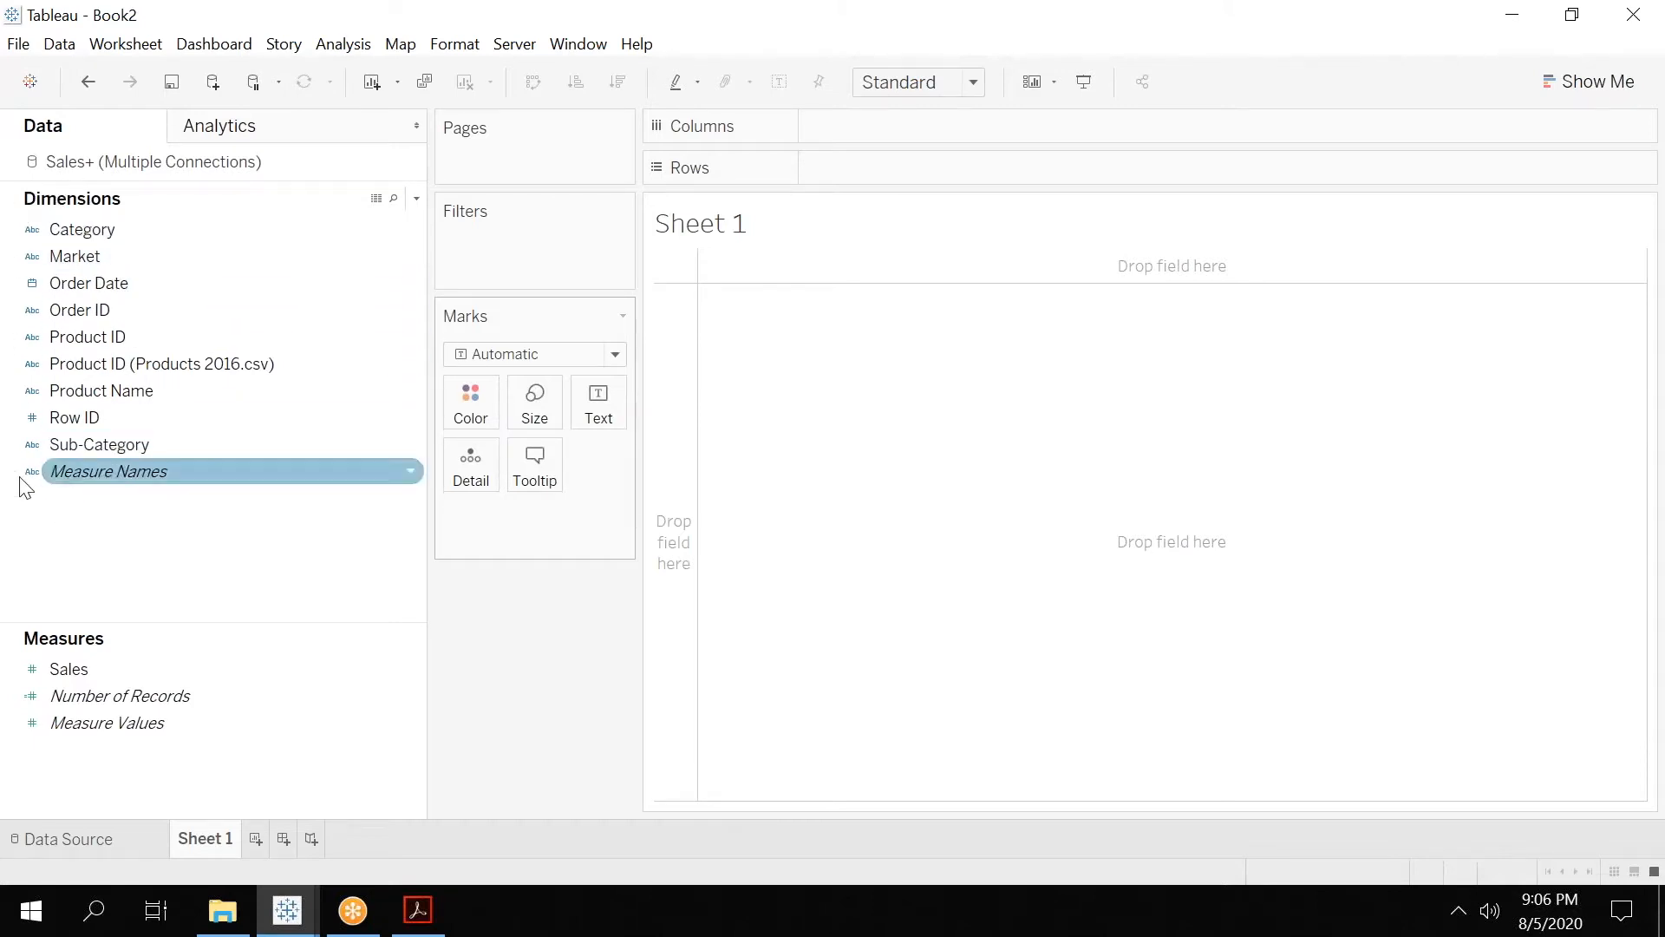
left_click(254, 418)
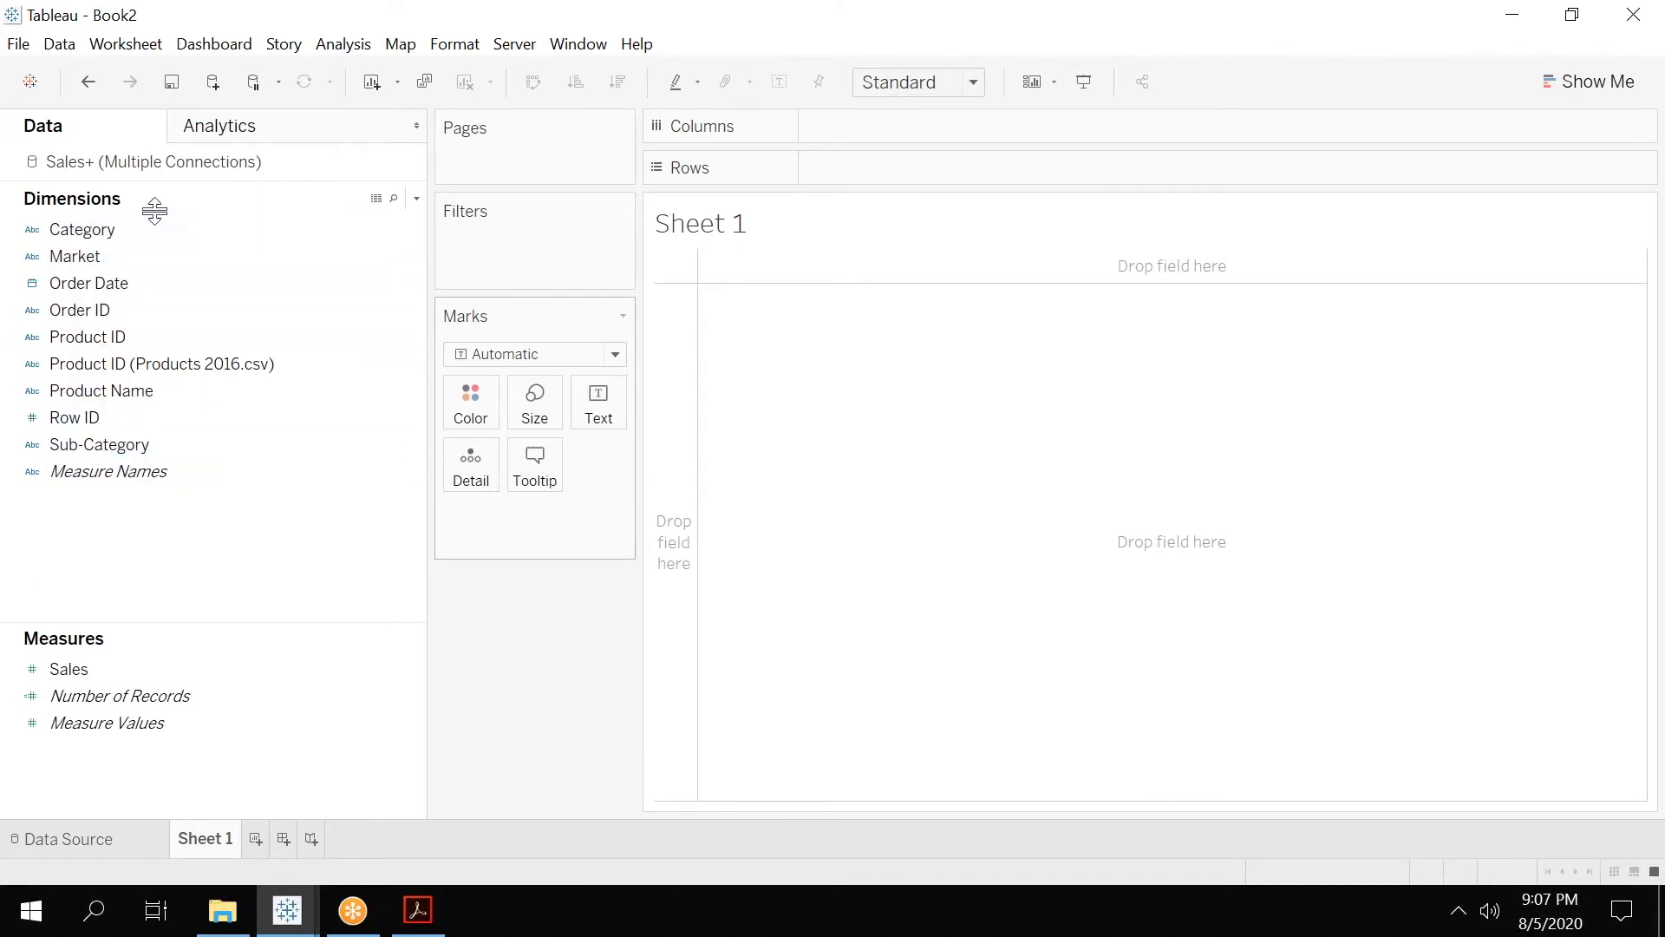
Group the dimensions by data source table and select the Product ID field in Sales and Category in Product.
left_click(418, 200)
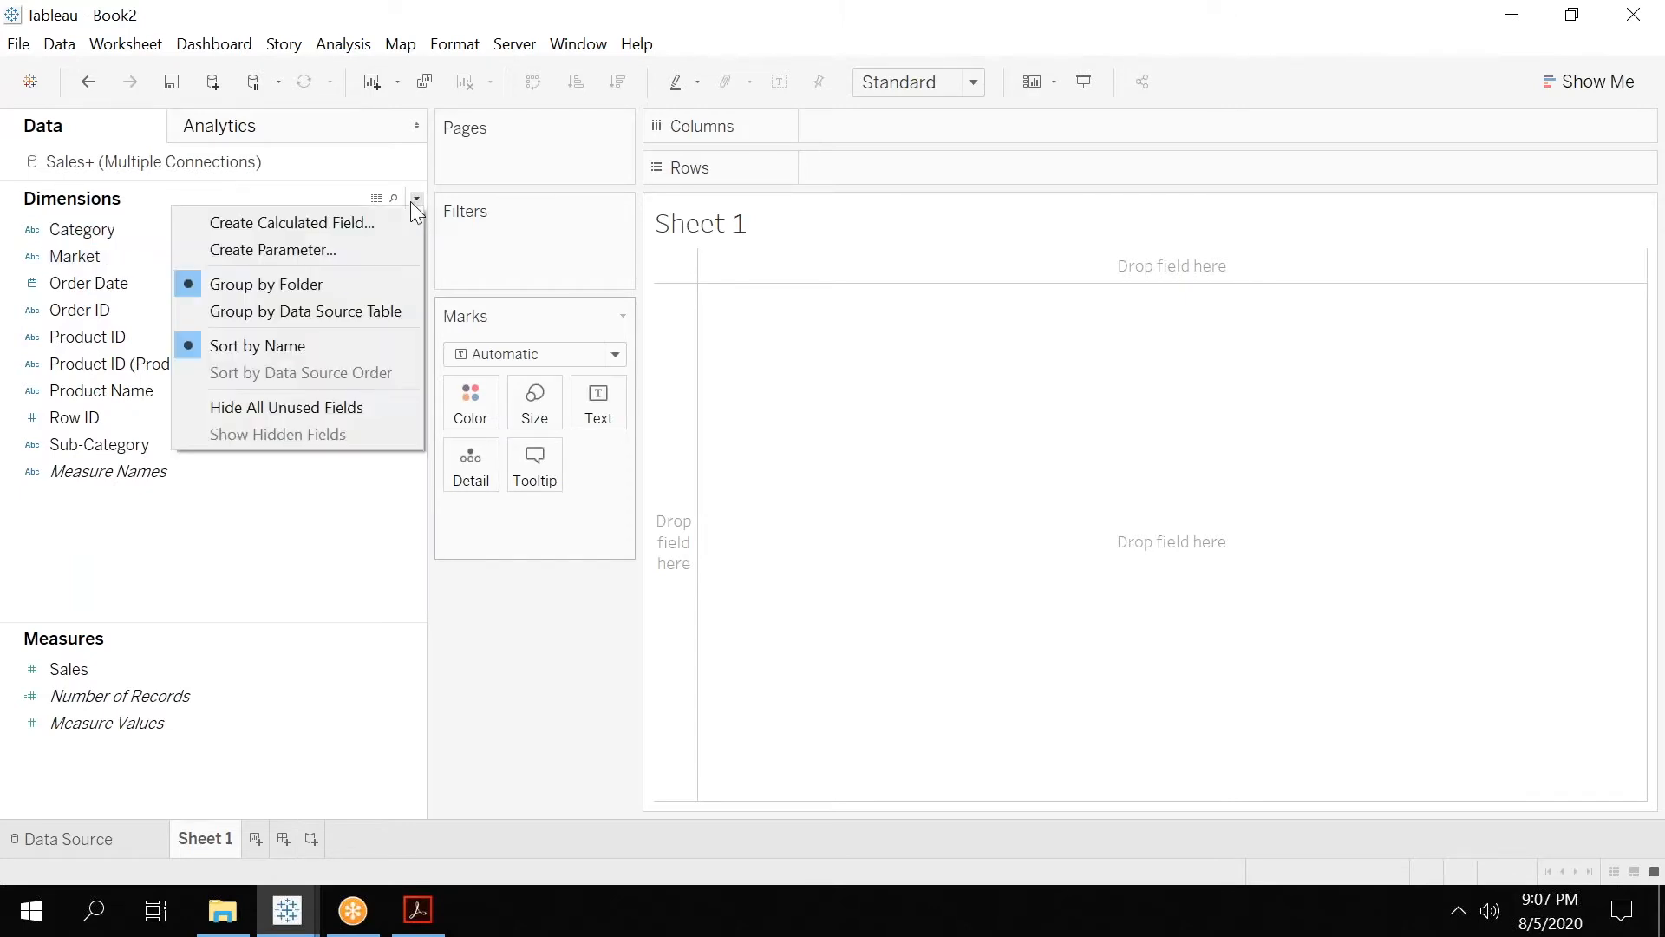
left_click(269, 306)
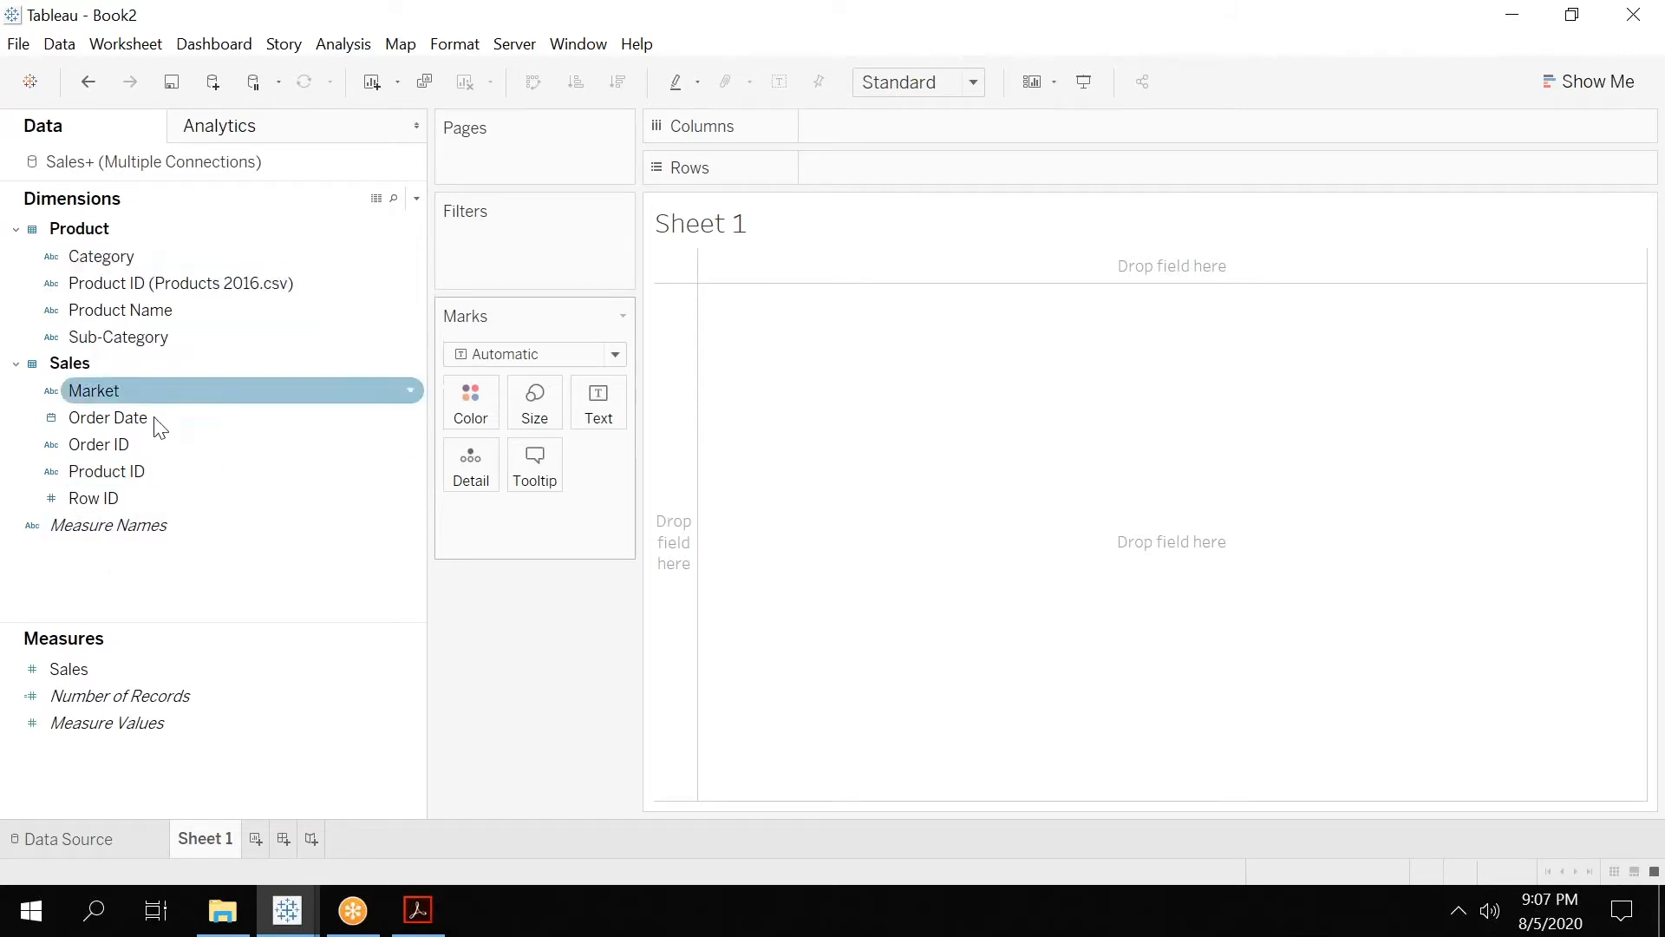
left_click(115, 471)
left_click(114, 259)
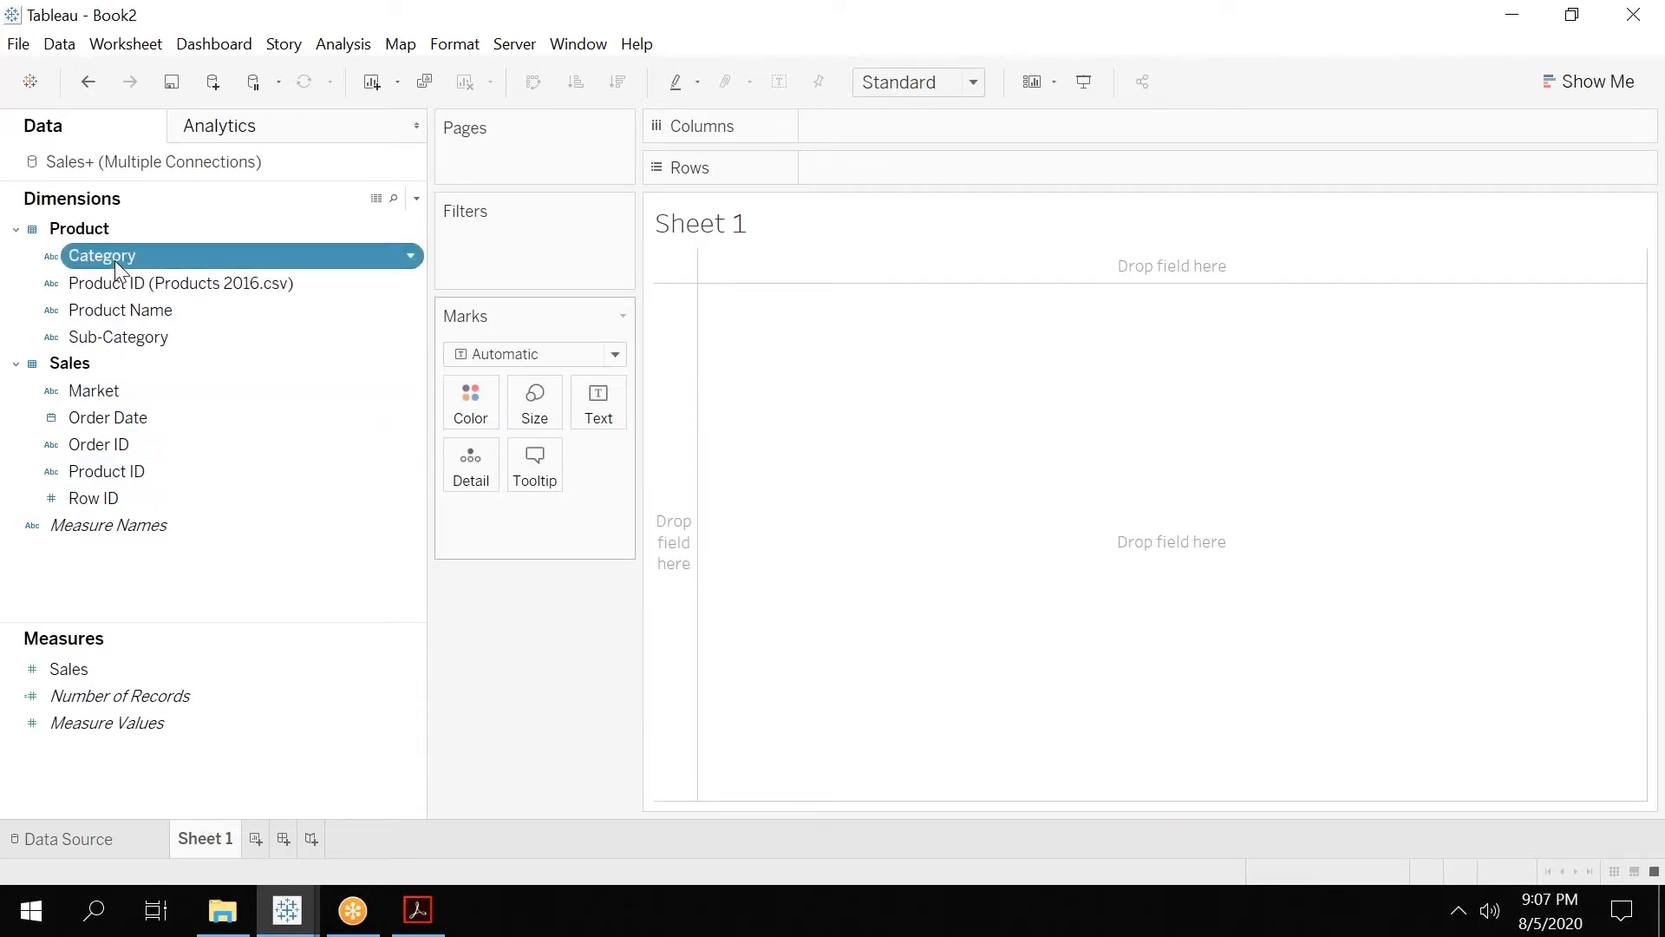
Group the dimensions by folder and select Product ID and Product ID (Products 2016.csv) in turn to compare them.
left_click(416, 199)
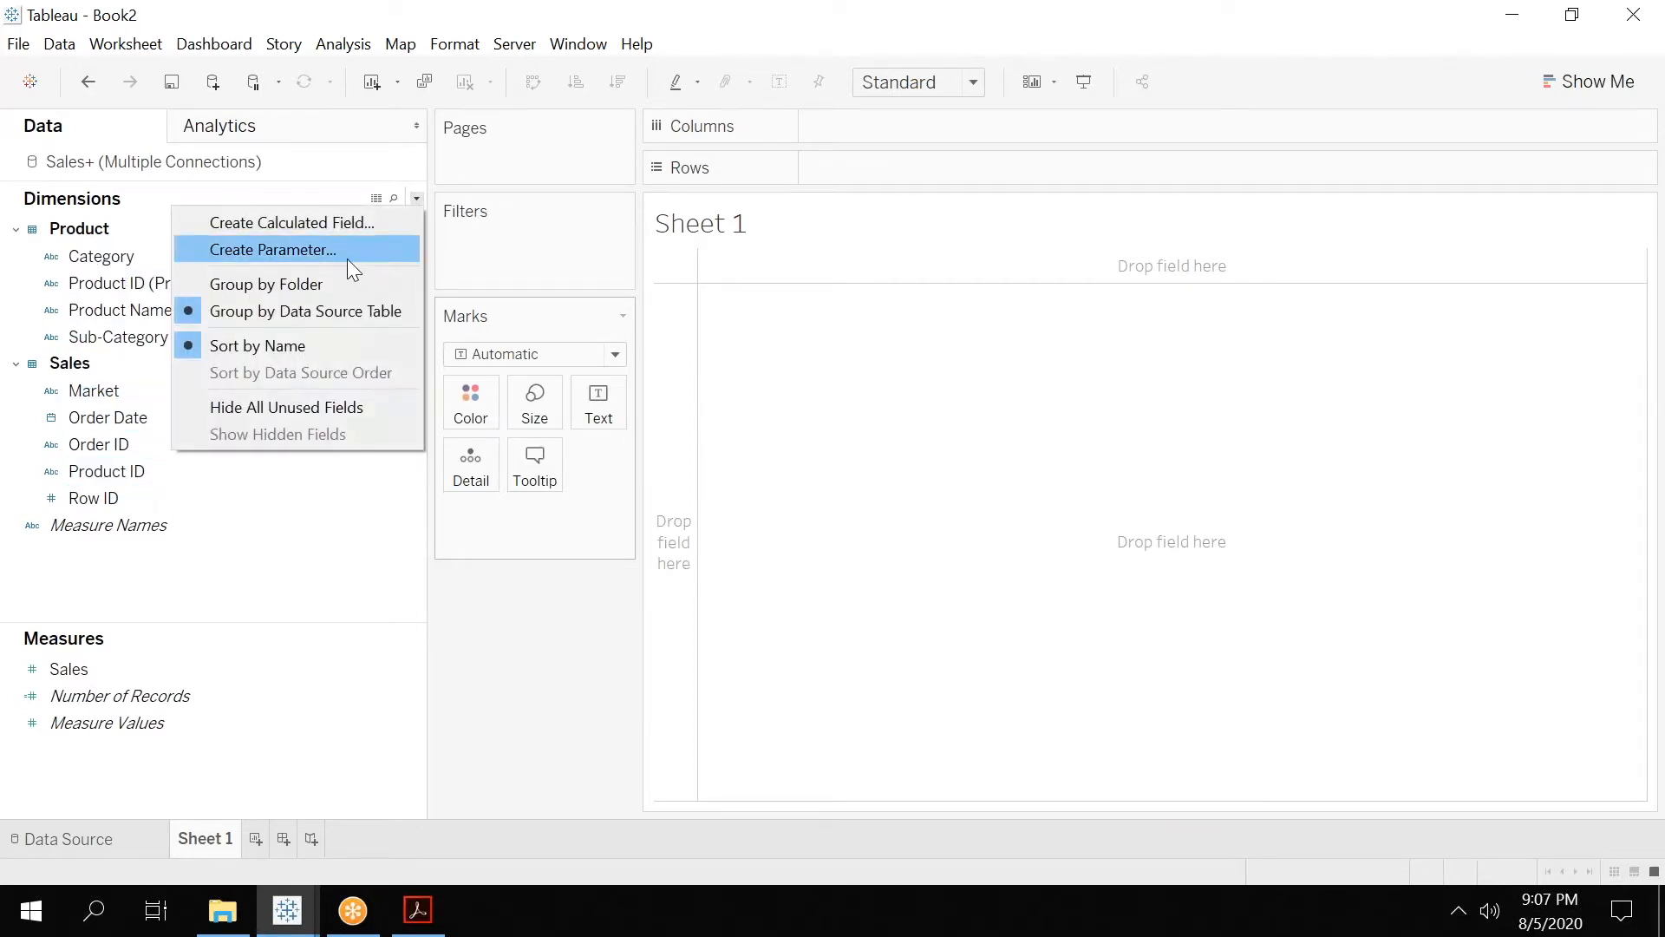
left_click(319, 272)
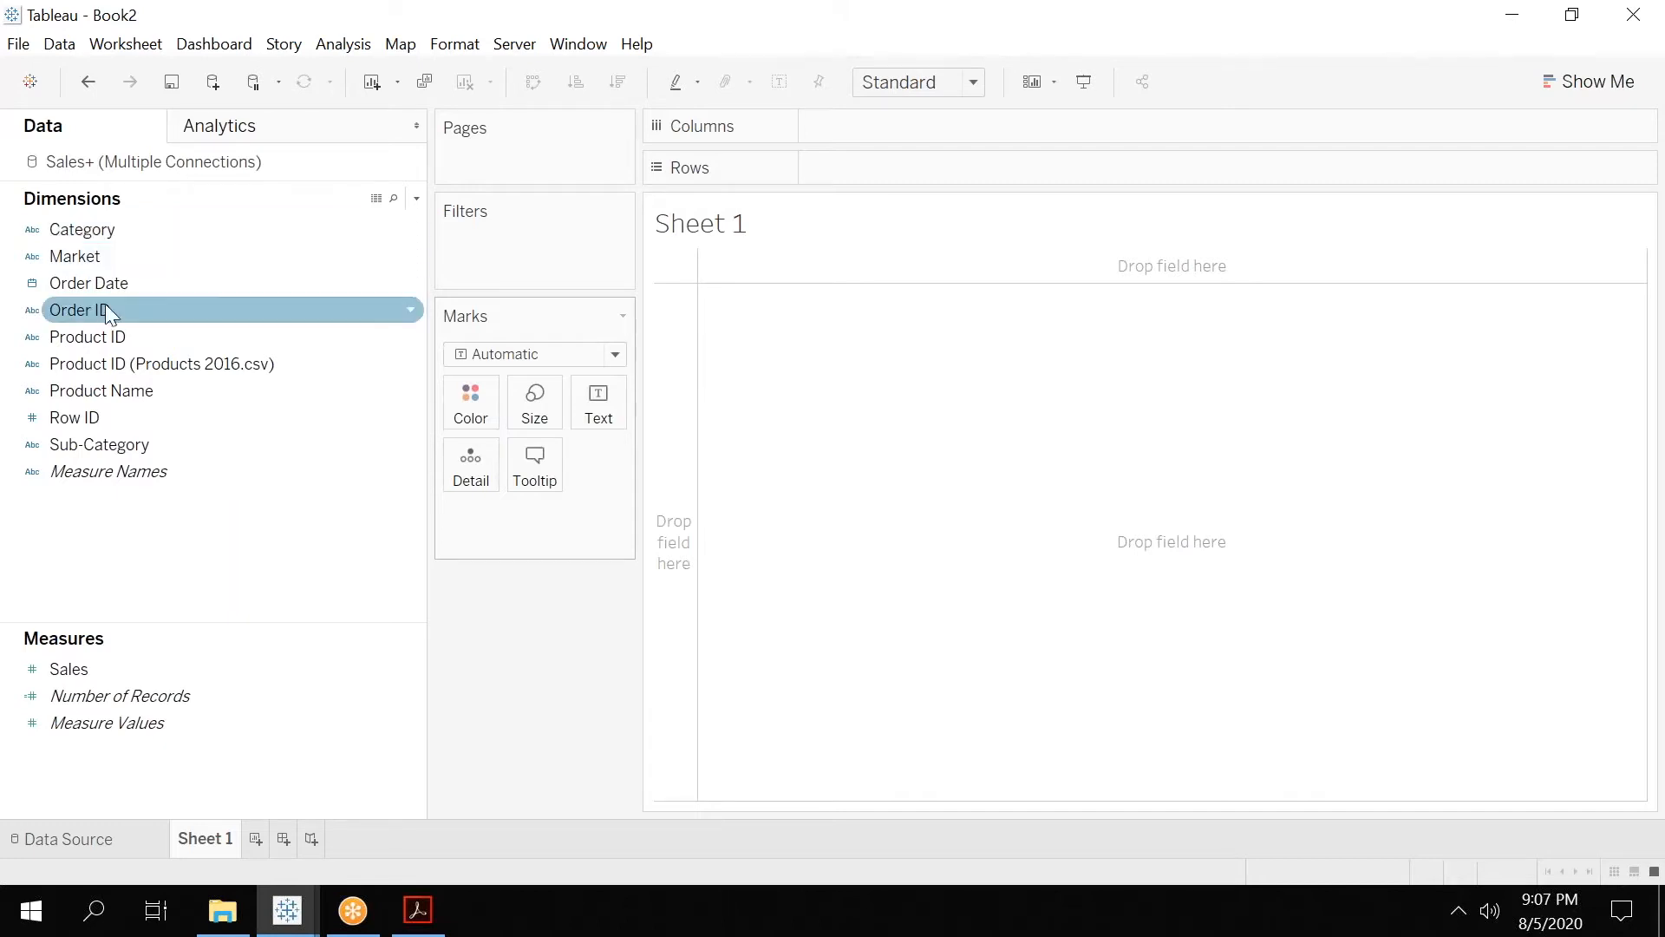
left_click(90, 335)
left_click(105, 361)
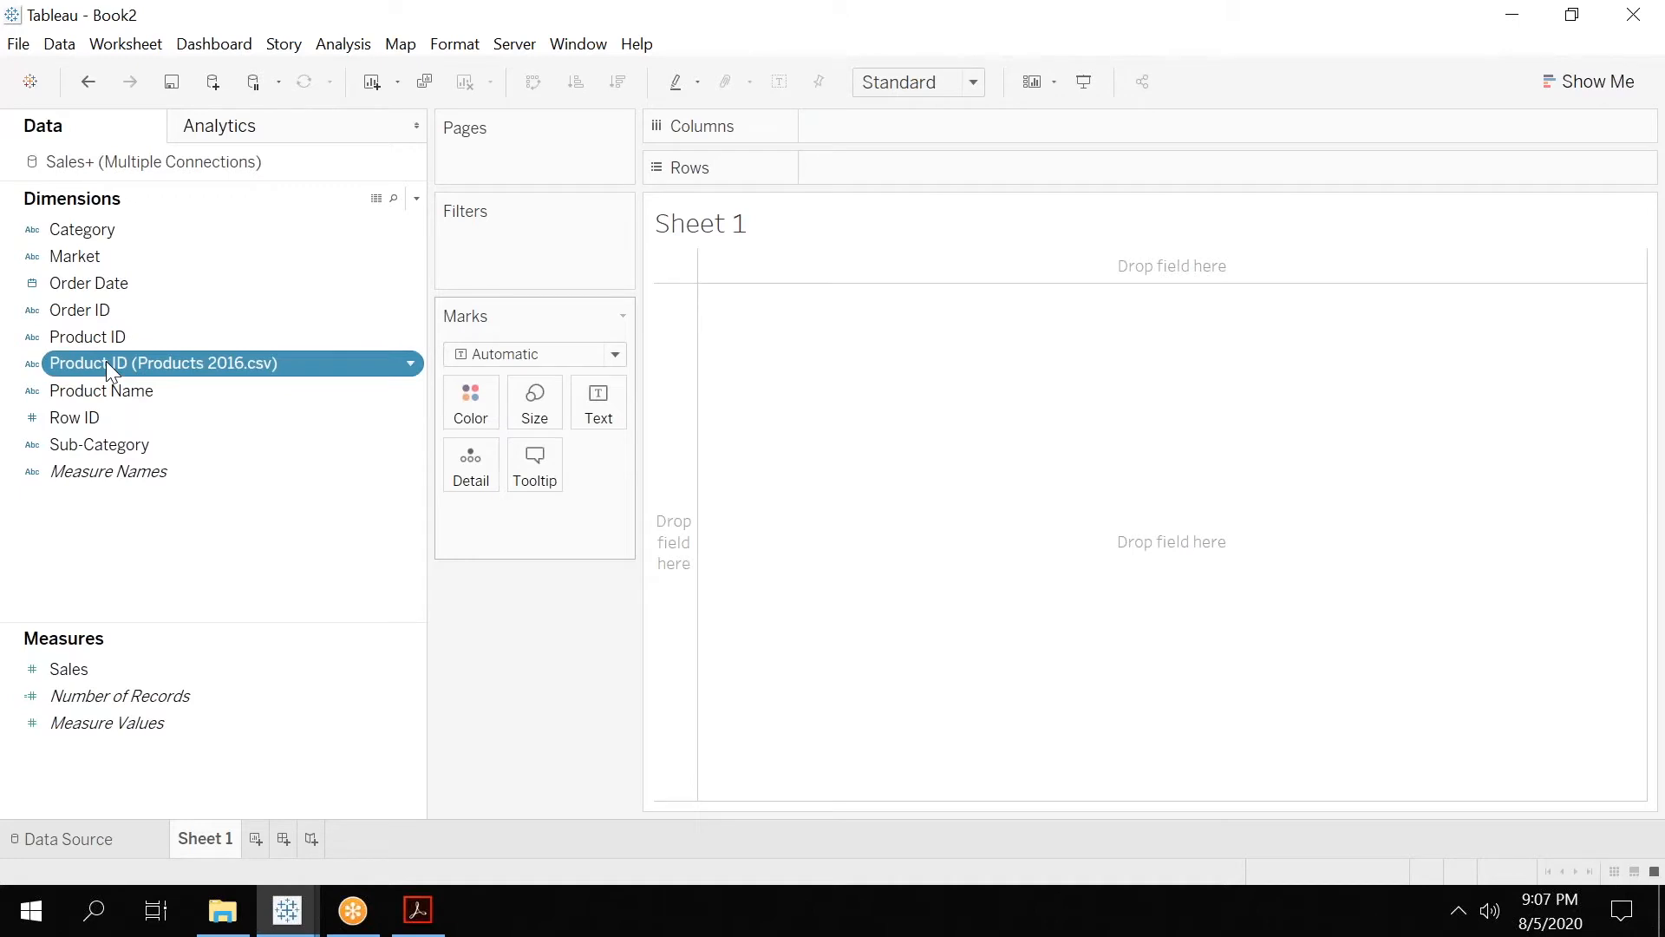
left_click(119, 339)
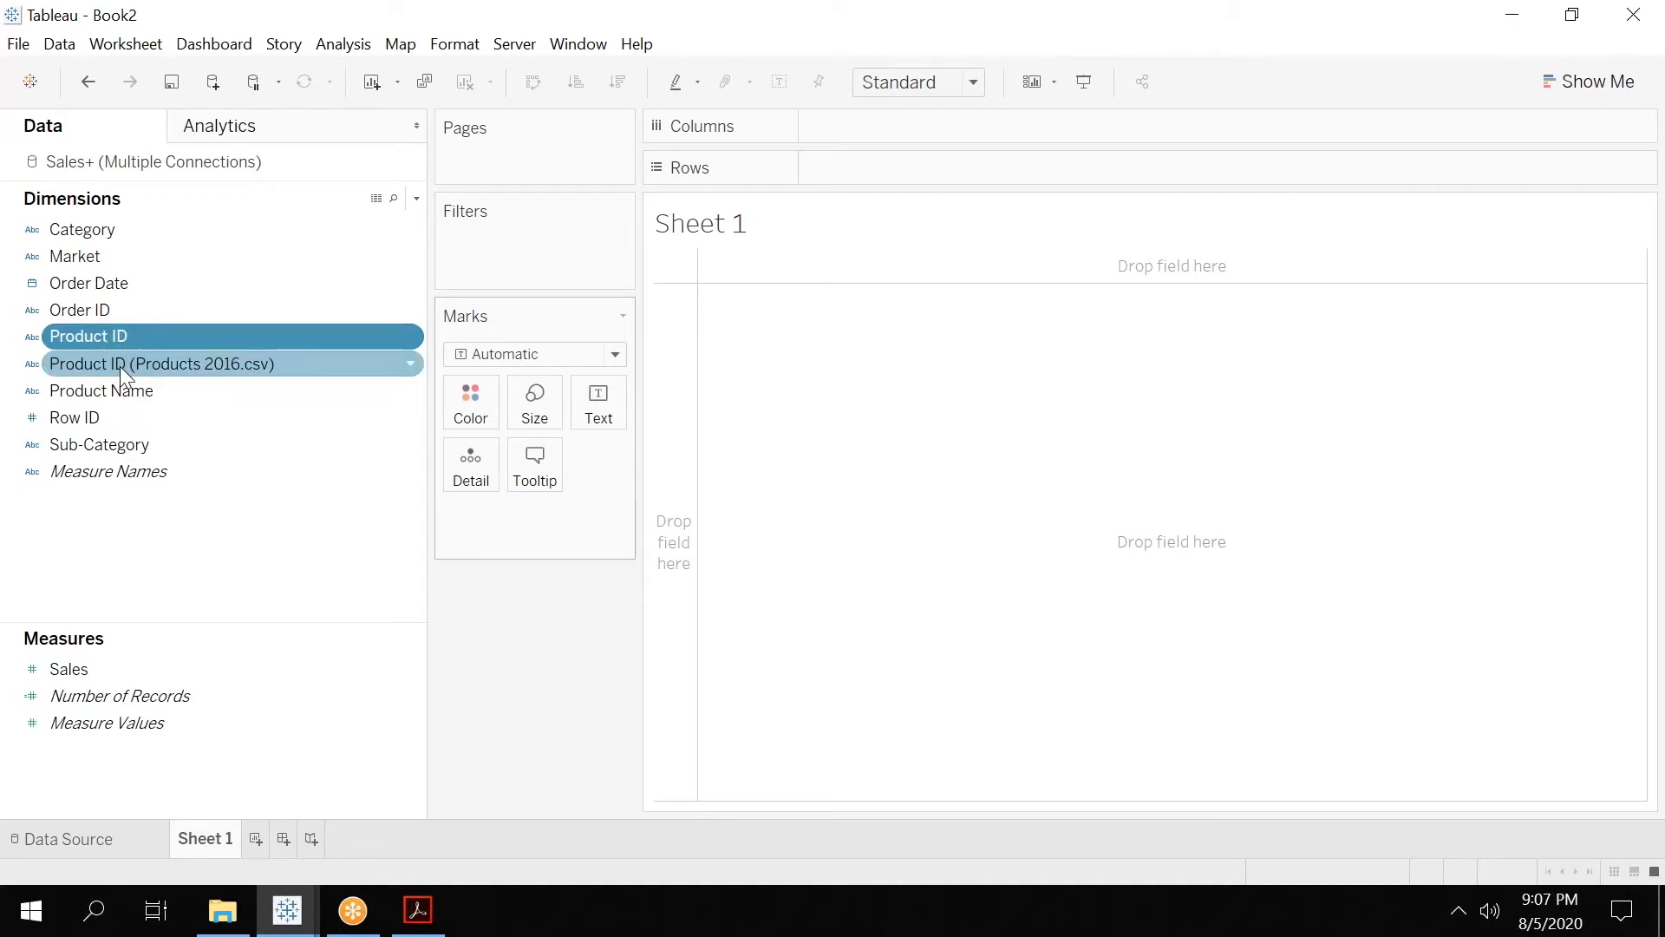
left_click(120, 366)
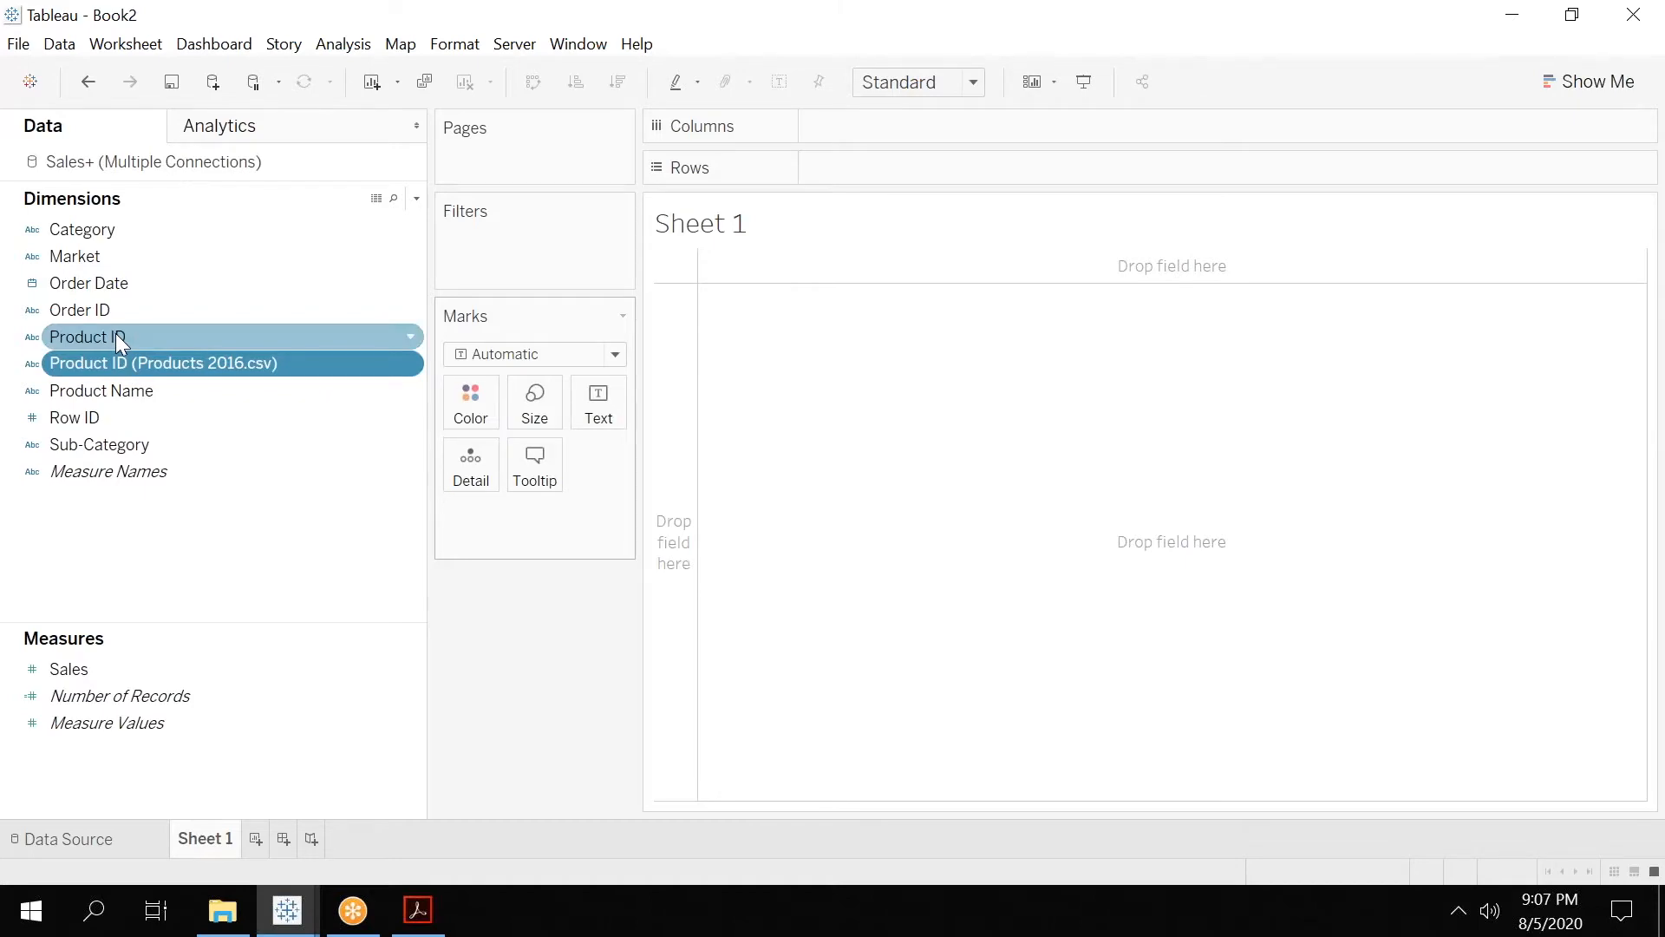
Check the joined columns on the data source page, and hide the Product ID (Products 2016.csv) dimension in Sheet 1.
left_click(104, 840)
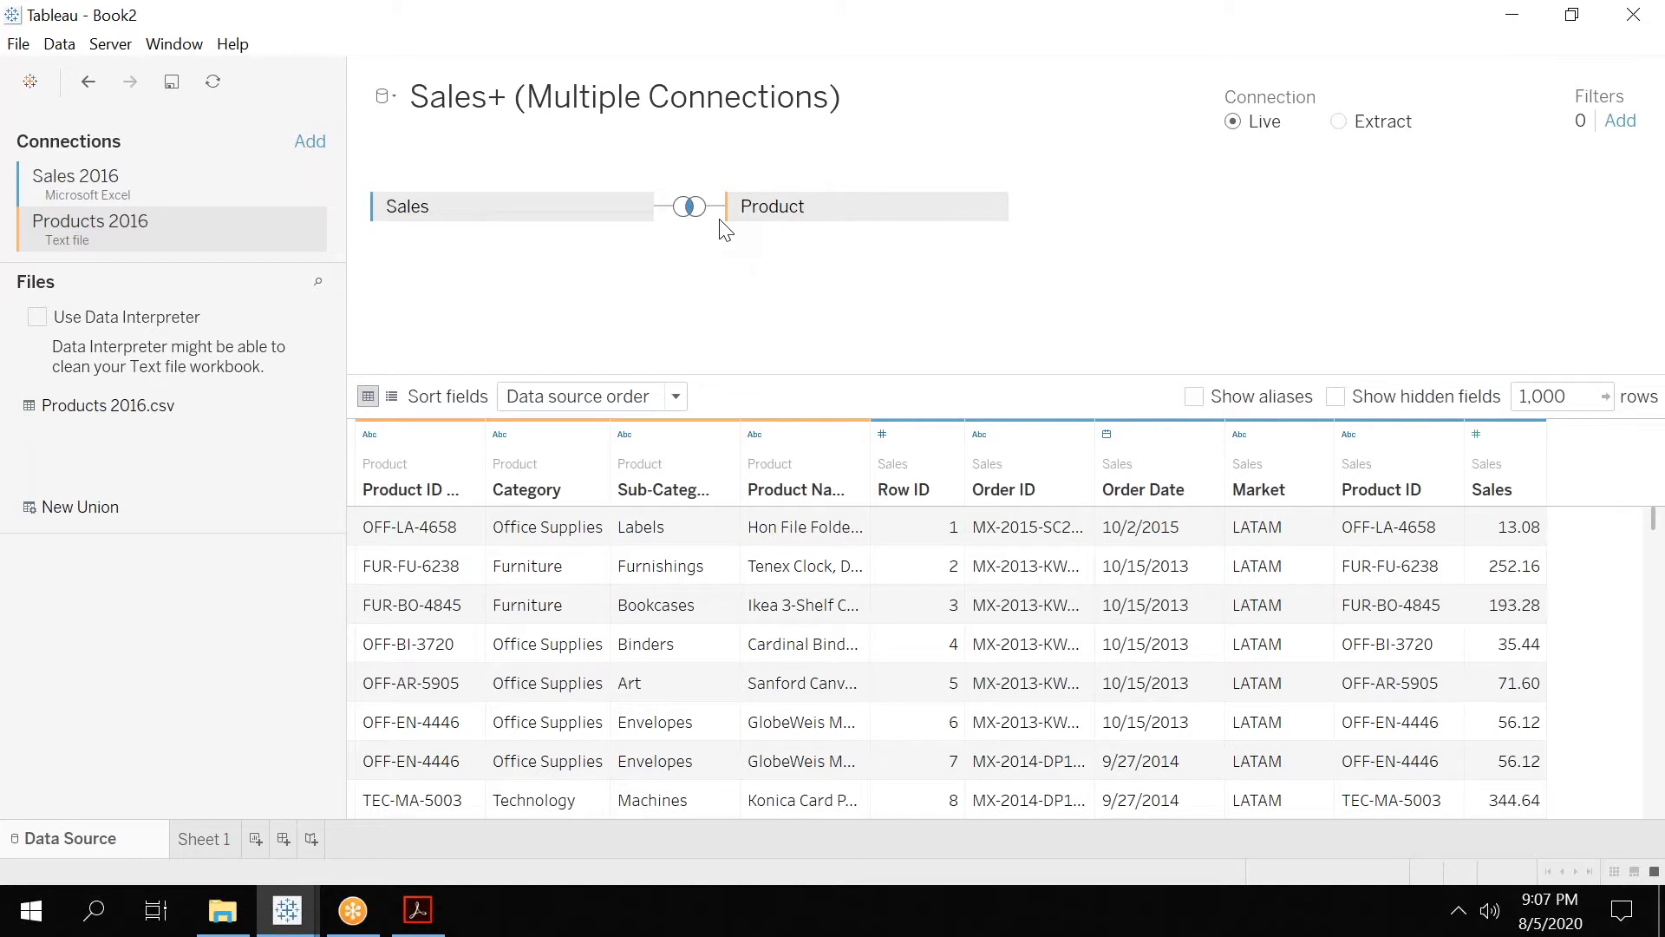
left_click(192, 839)
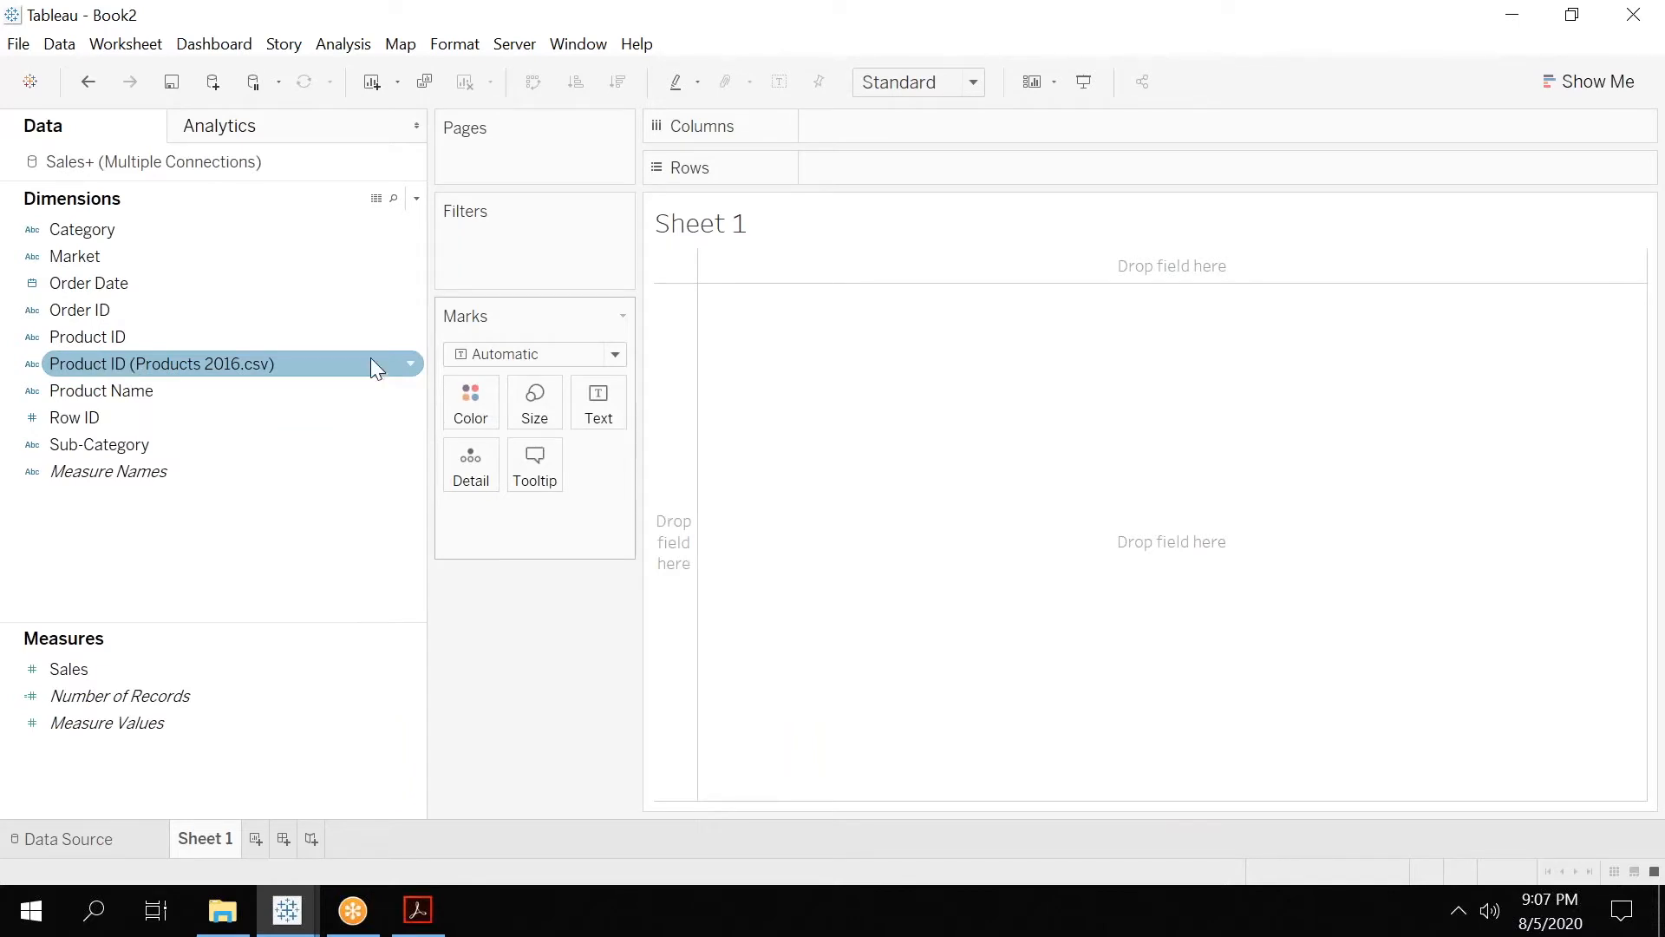
left_click(413, 364)
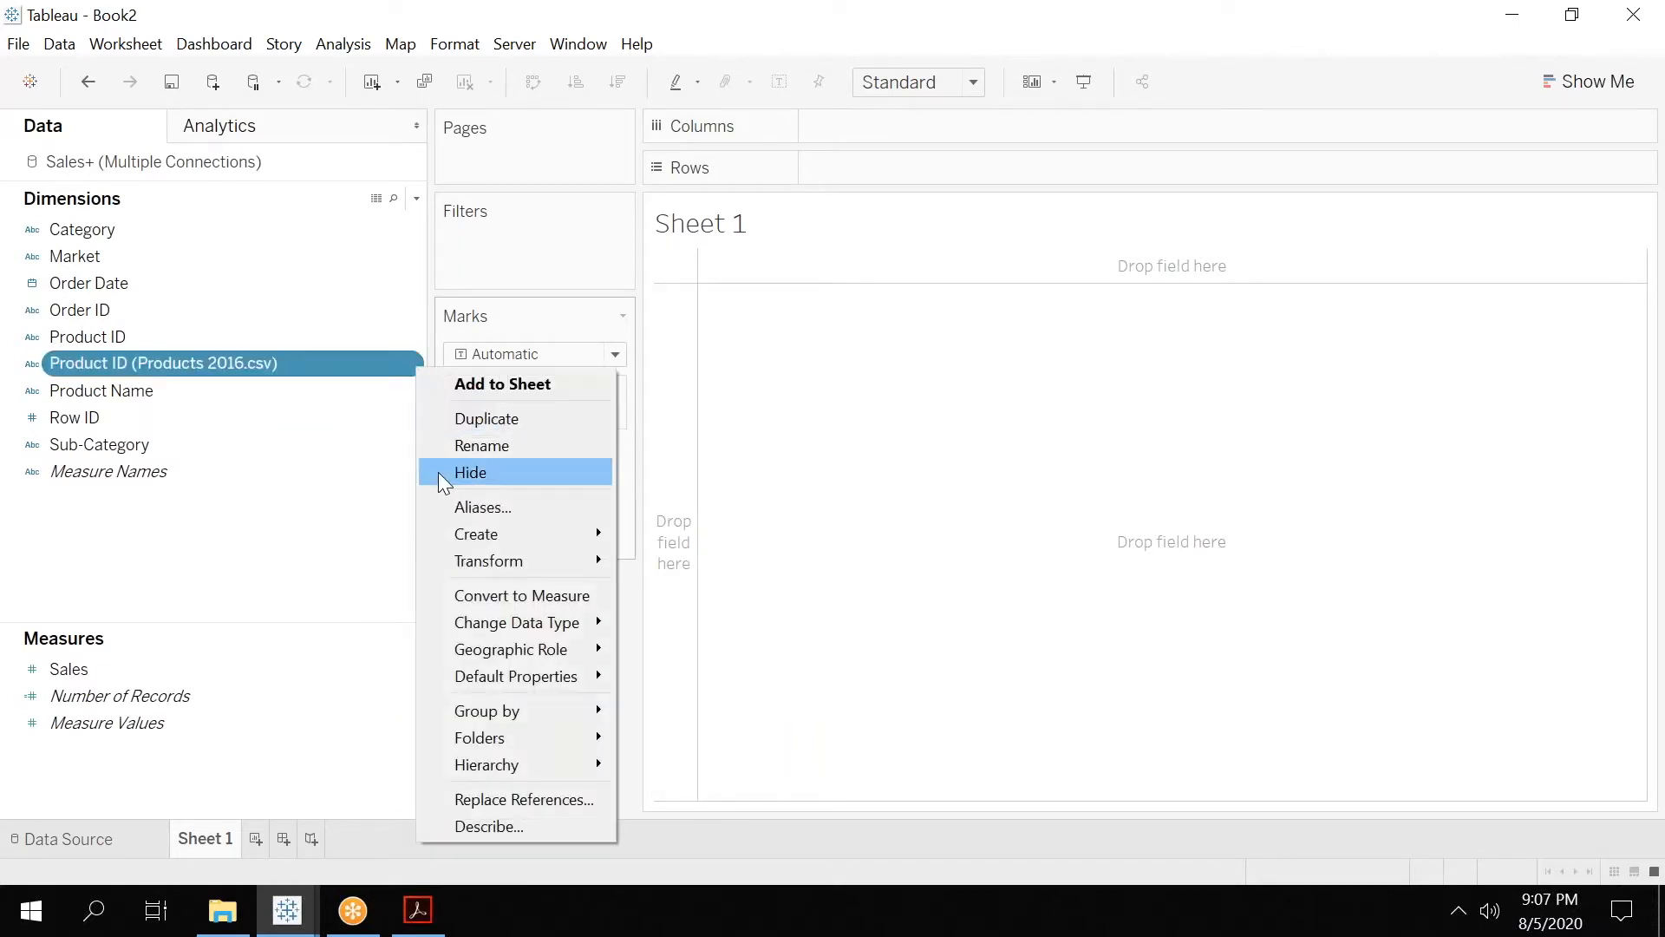
left_click(498, 471)
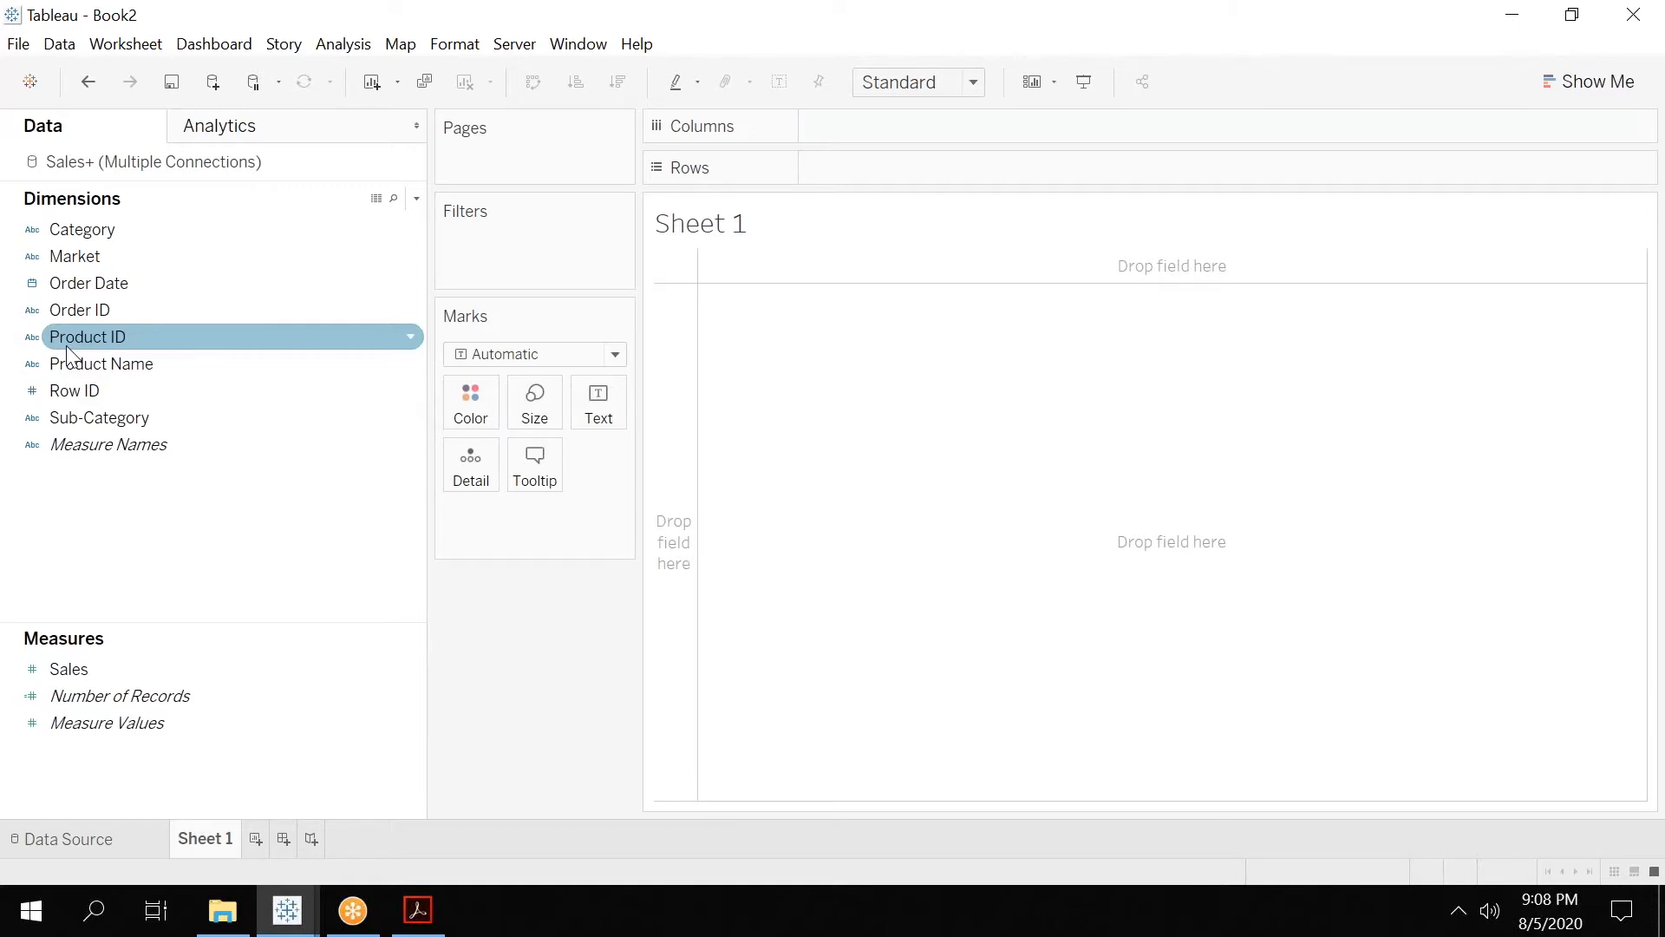
Switch to Tableau 01.pdf in Adobe Acrobat and read through the Cross Join slides from page 70 on adding the two connections.
left_click(415, 908)
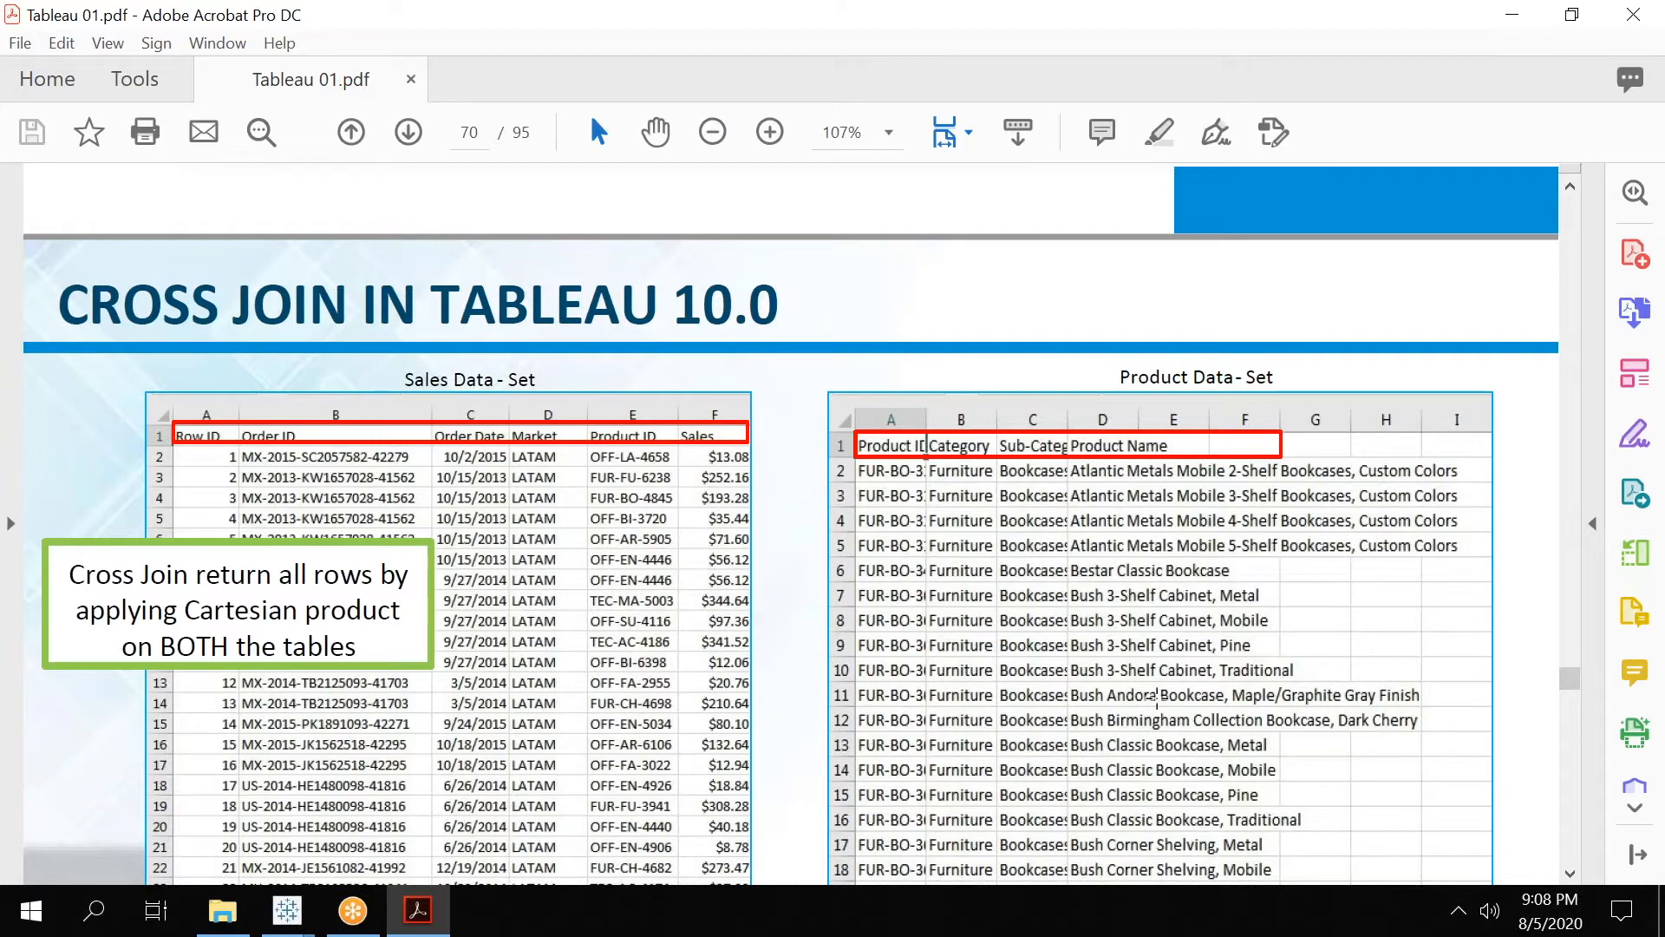
left_click(1571, 871)
scroll(1574, 876, "down", 10)
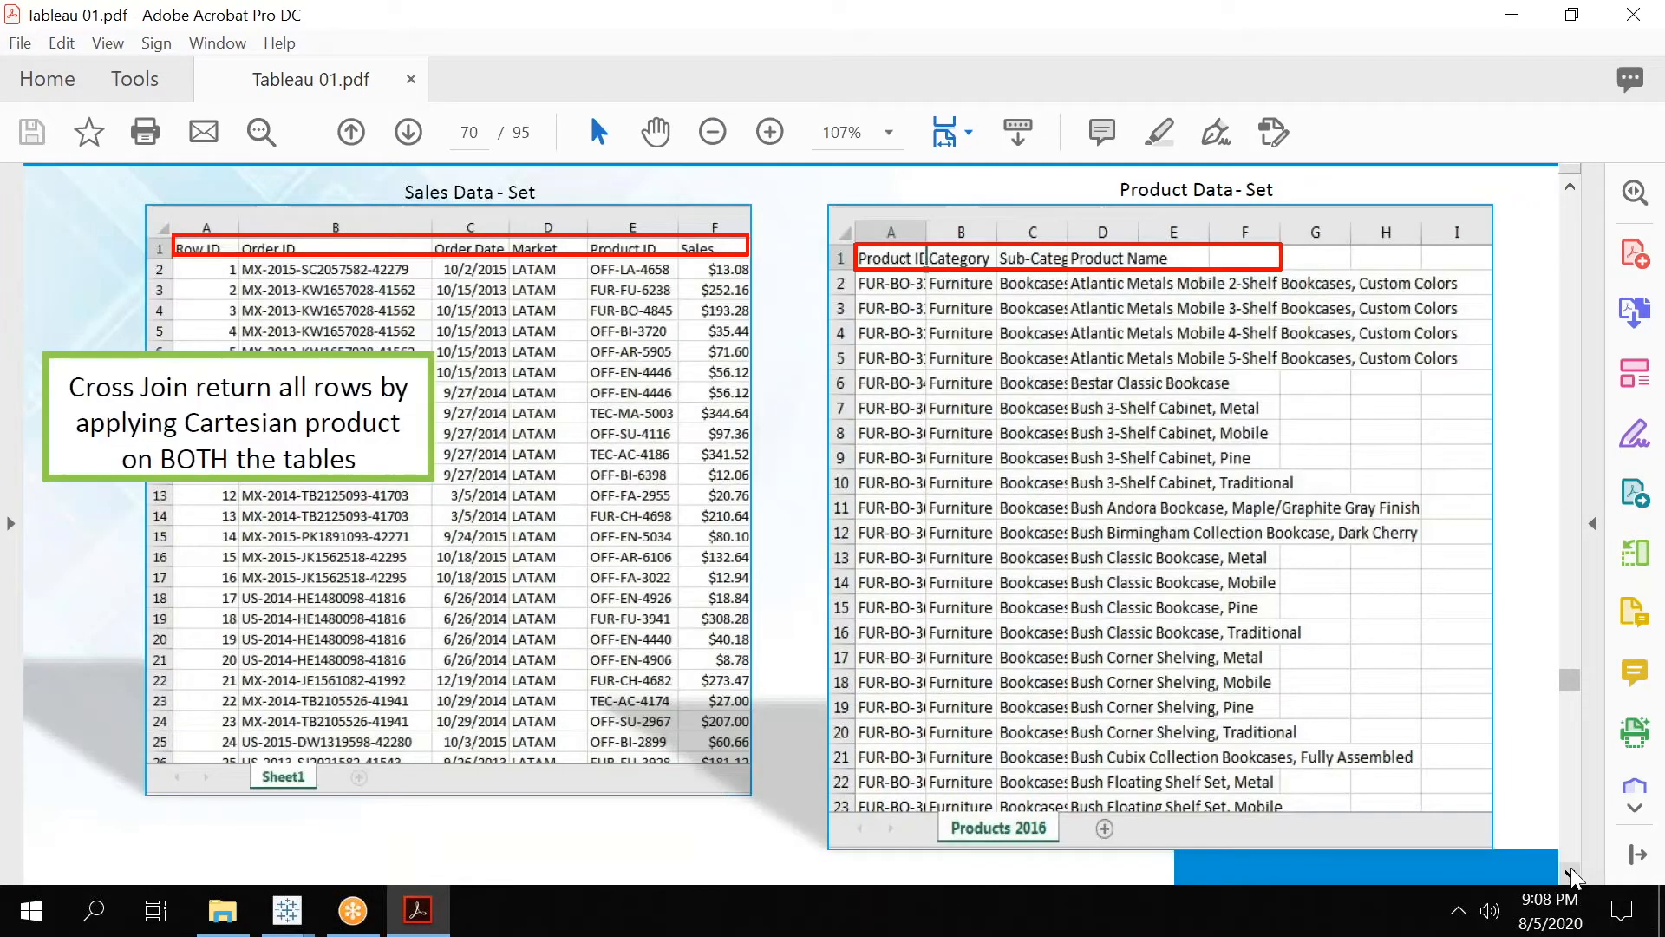
scroll(1574, 876, "down", 10)
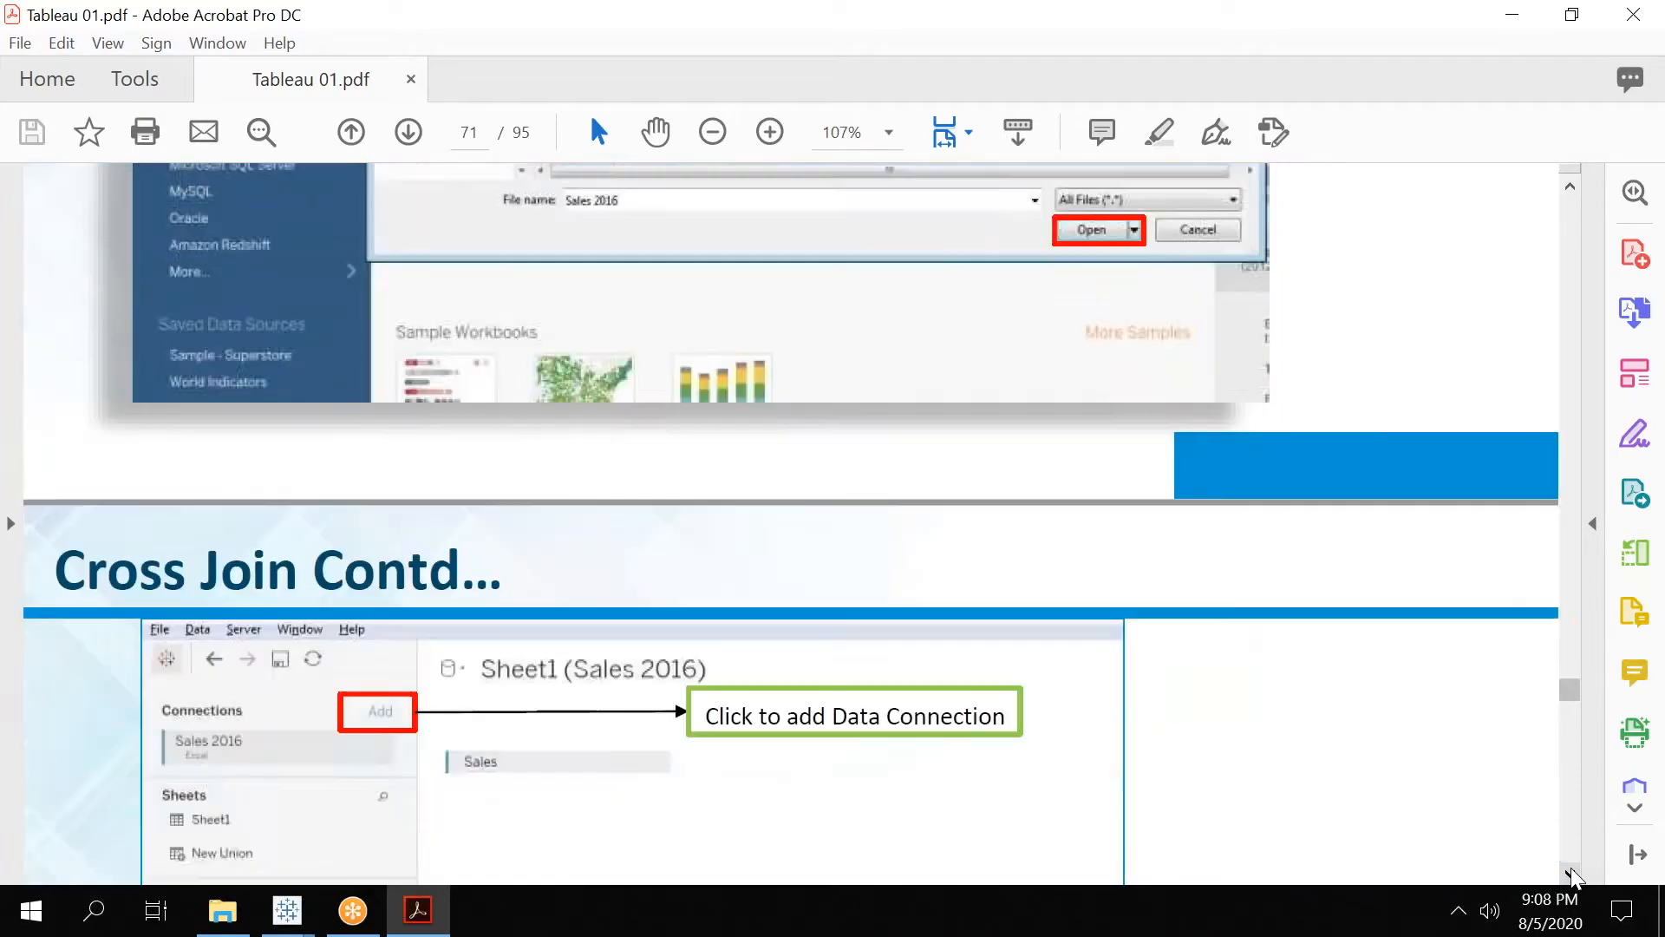
scroll(1574, 876, "down", 10)
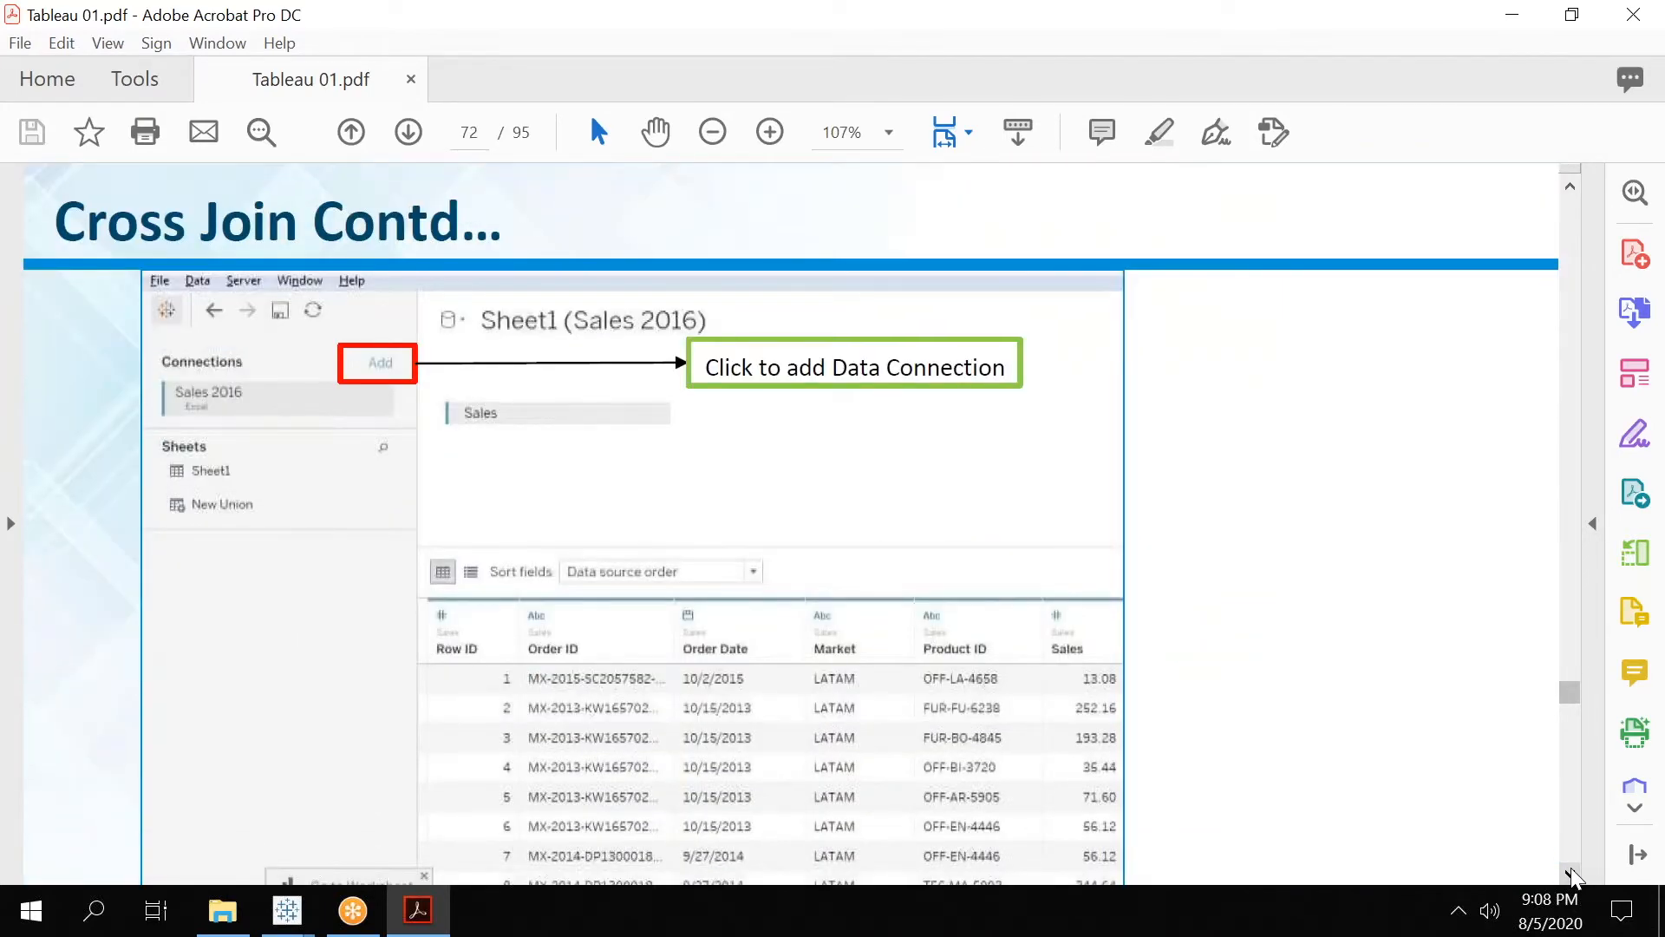
scroll(1574, 878, "down", 5)
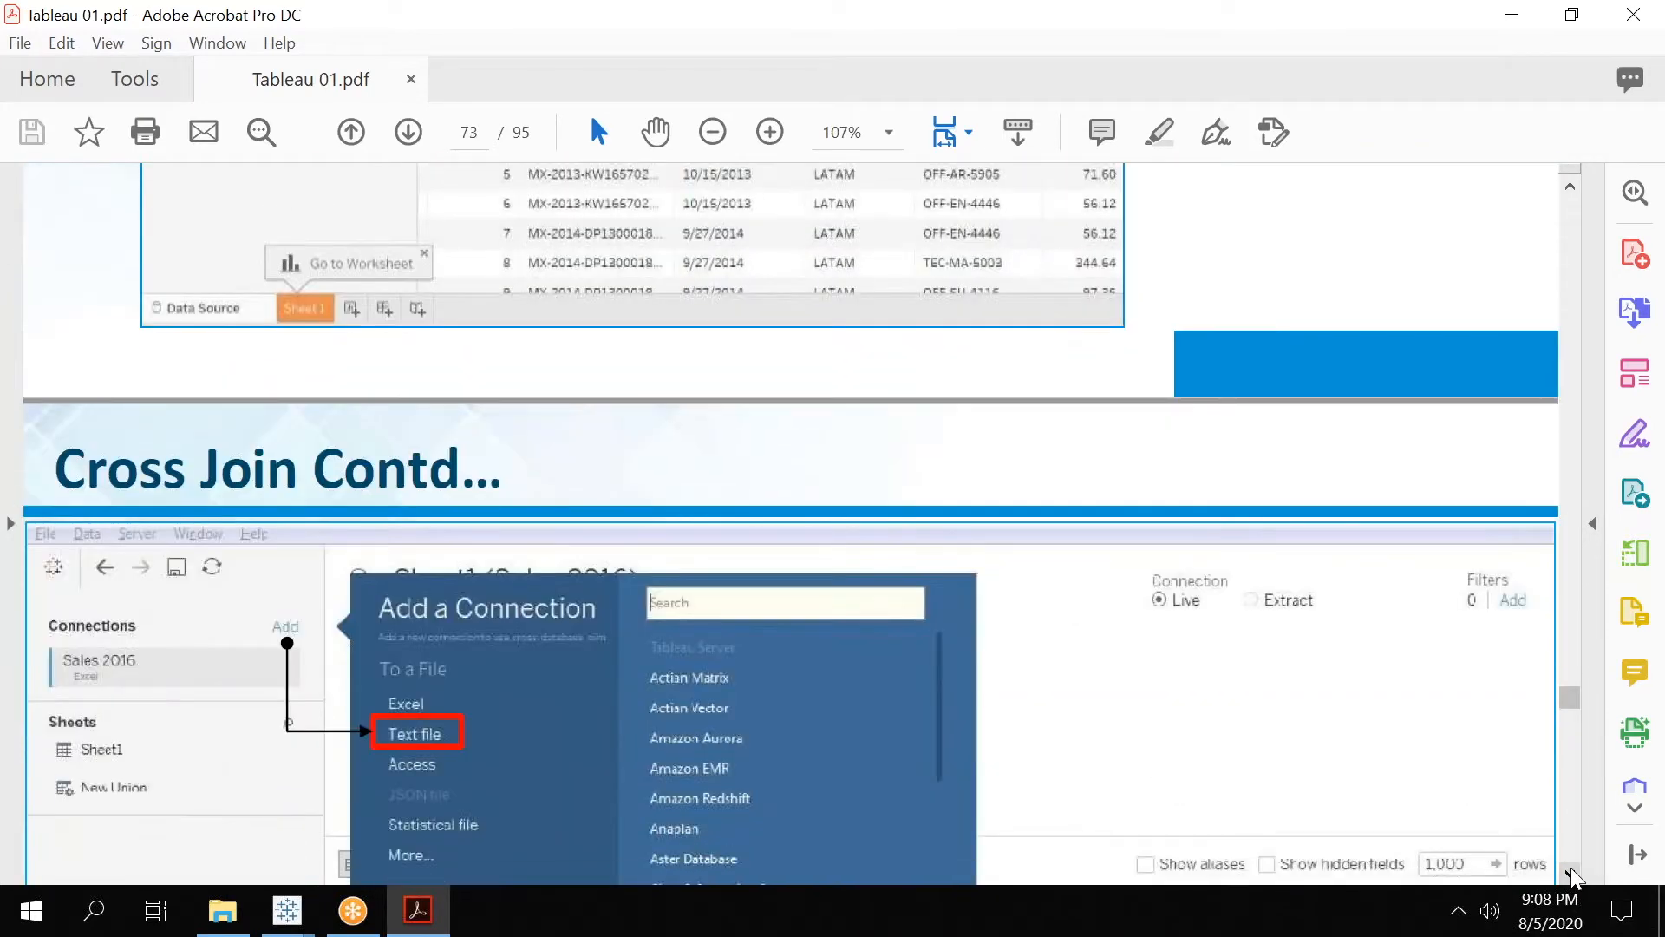
scroll(1574, 876, "down", 10)
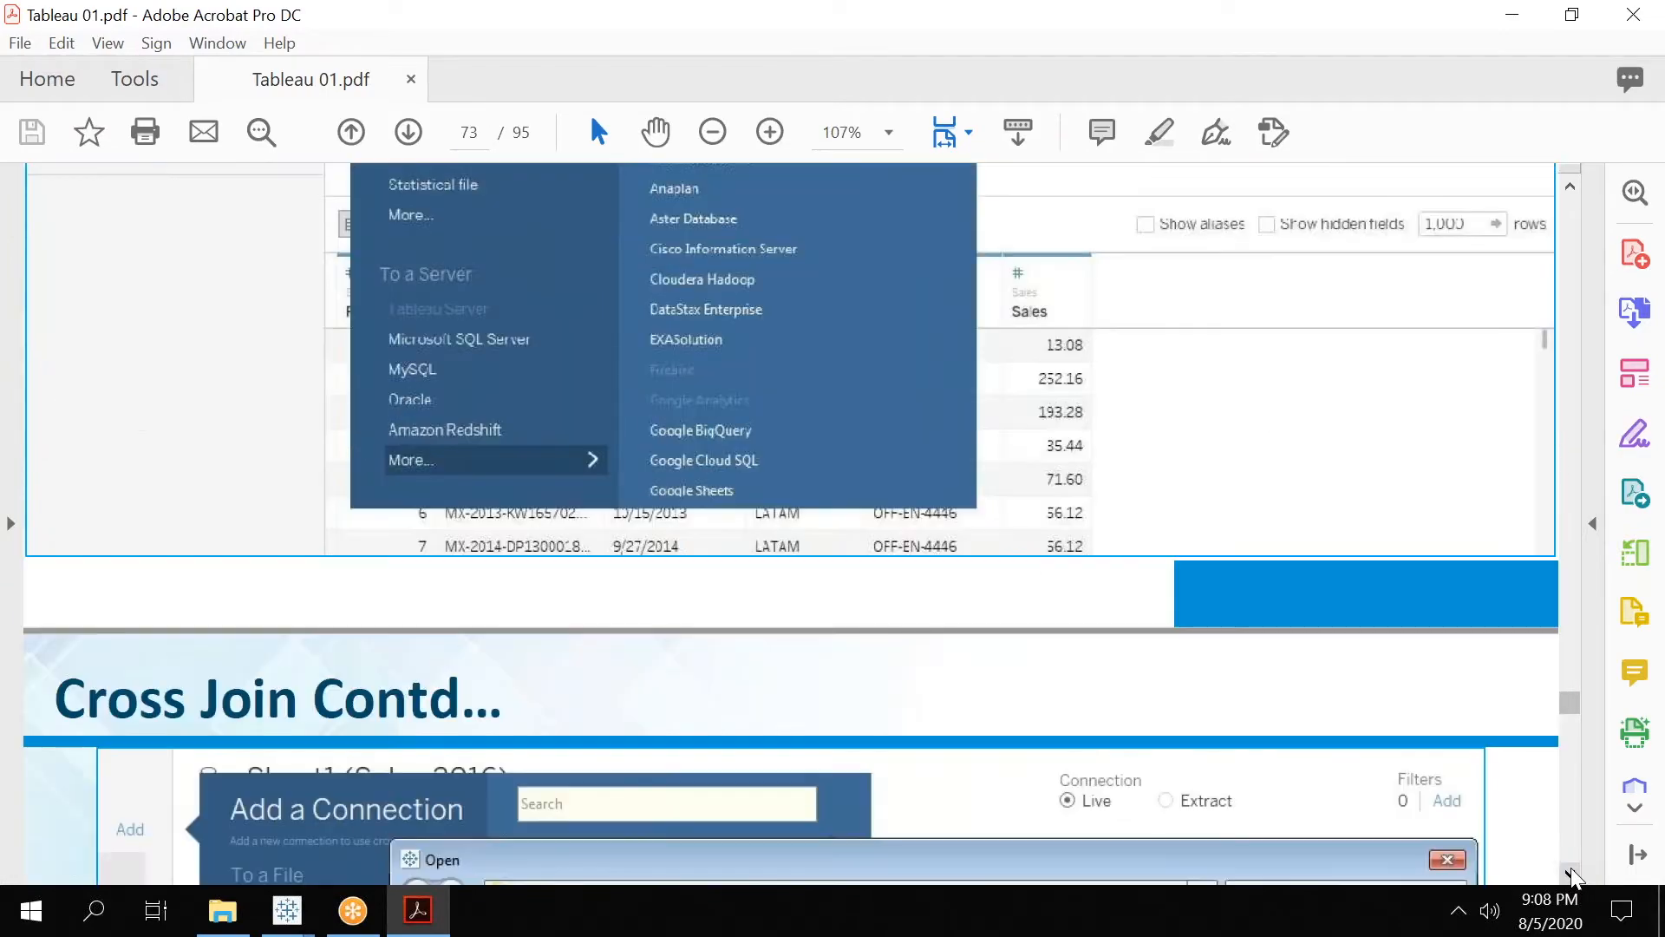
scroll(1574, 876, "down", 15)
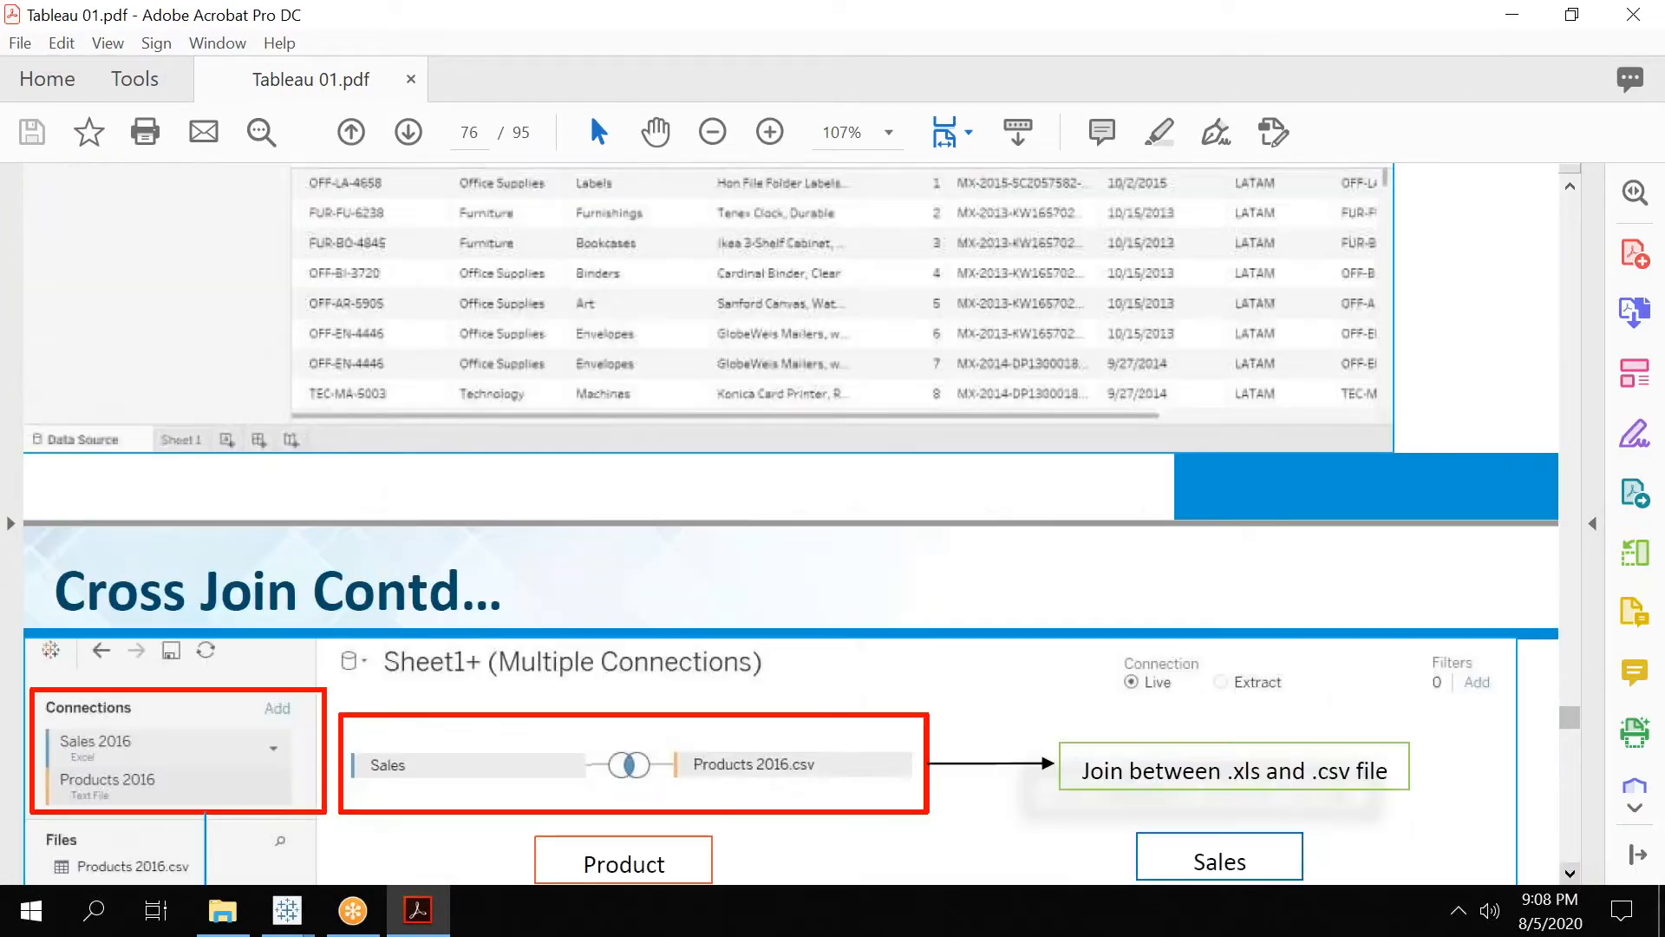
Switch back to the Book2 workbook in Tableau and rename the data source as Sales+Product.
left_click(287, 909)
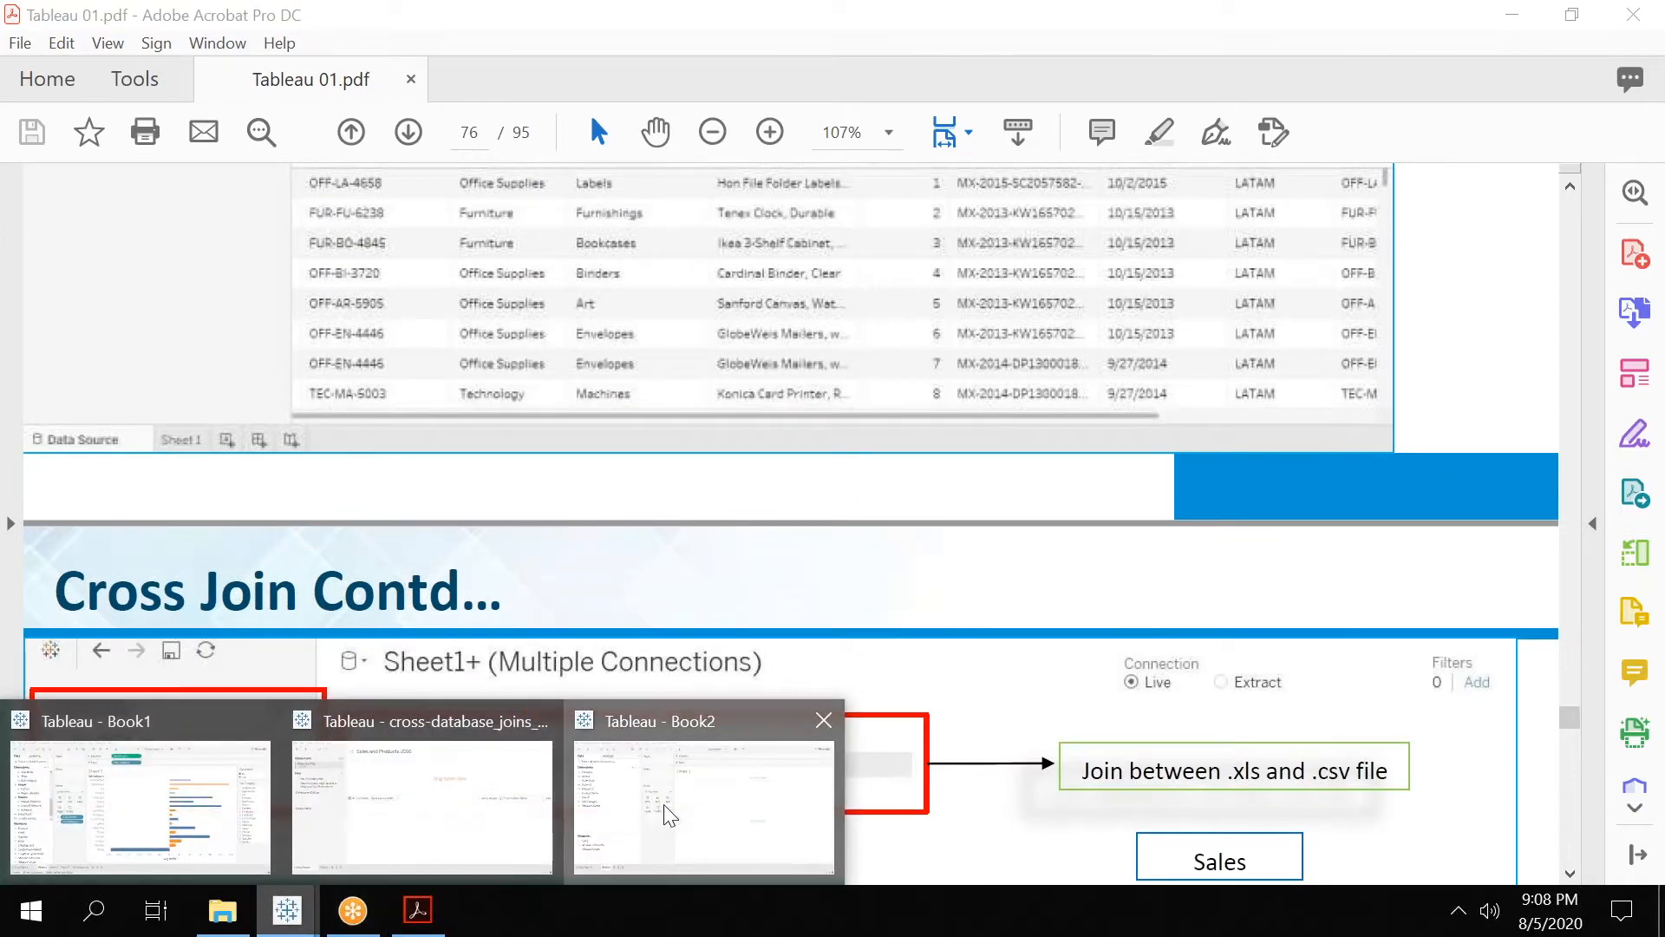
left_click(660, 809)
left_click(69, 839)
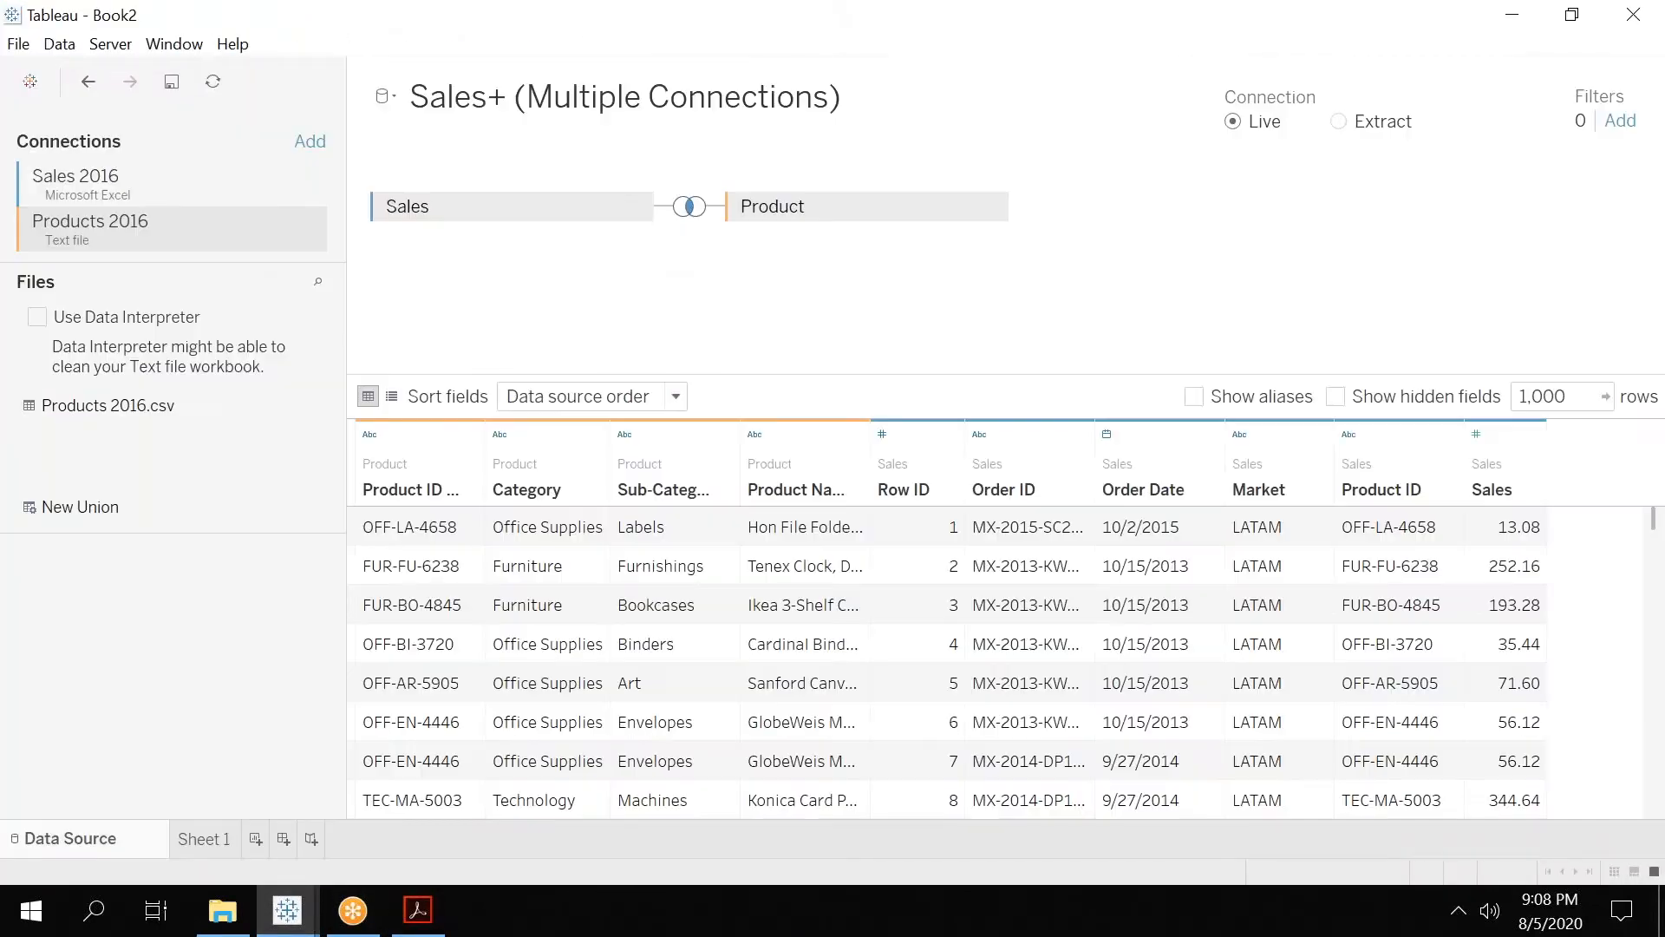
left_click(681, 107)
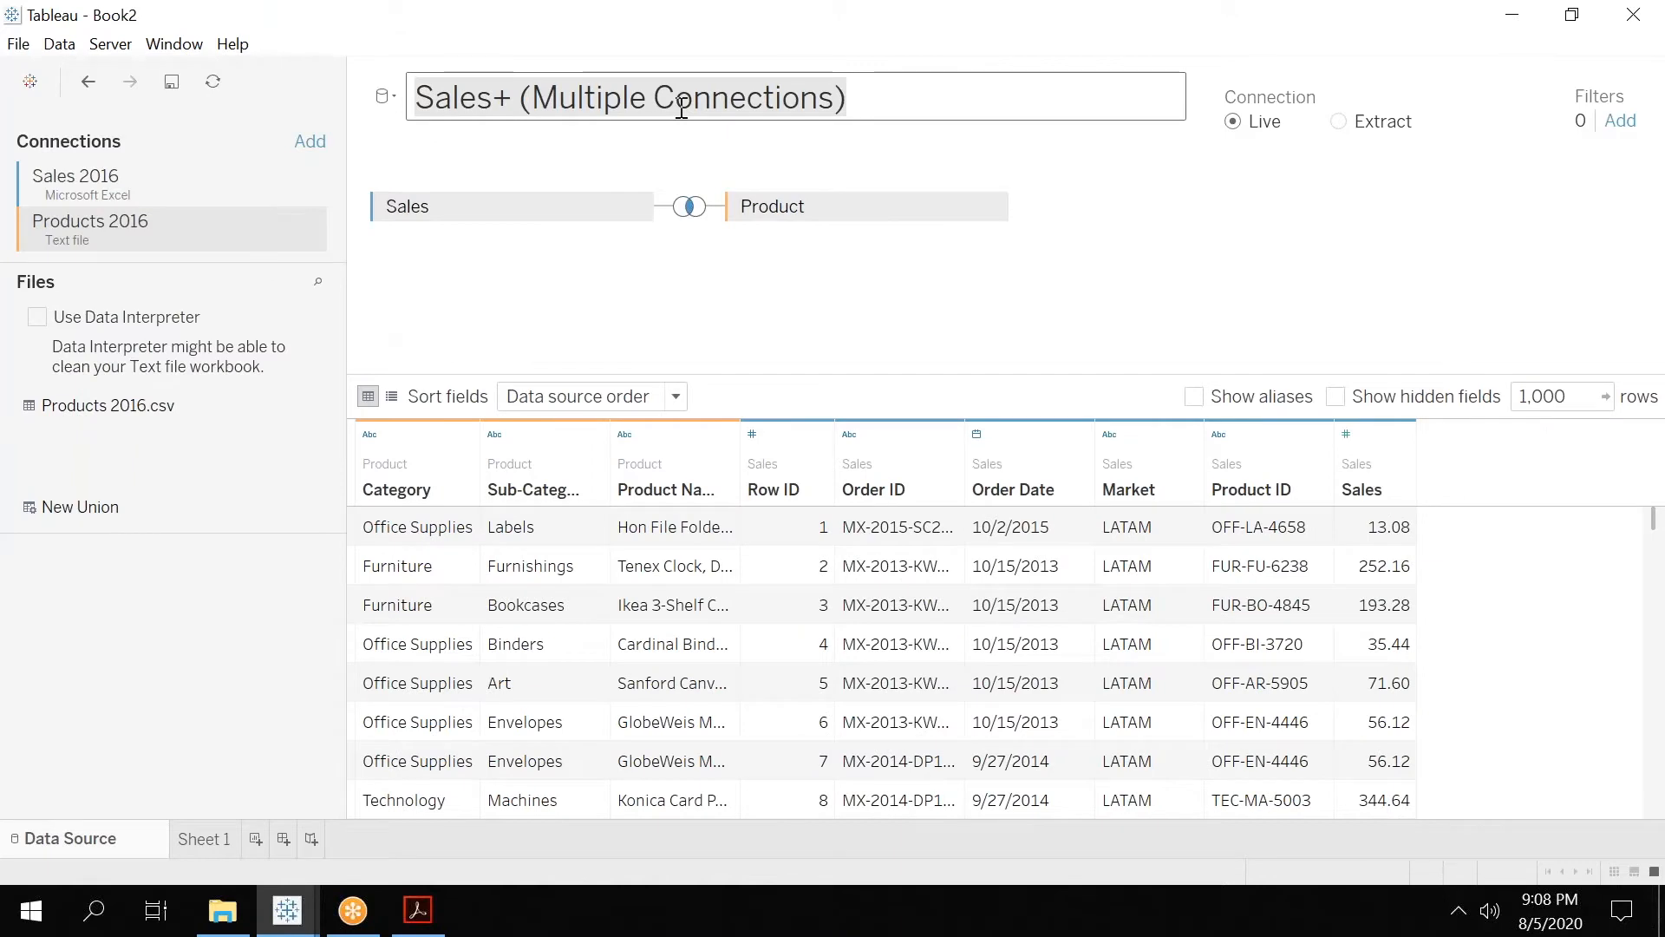
type("Sa")
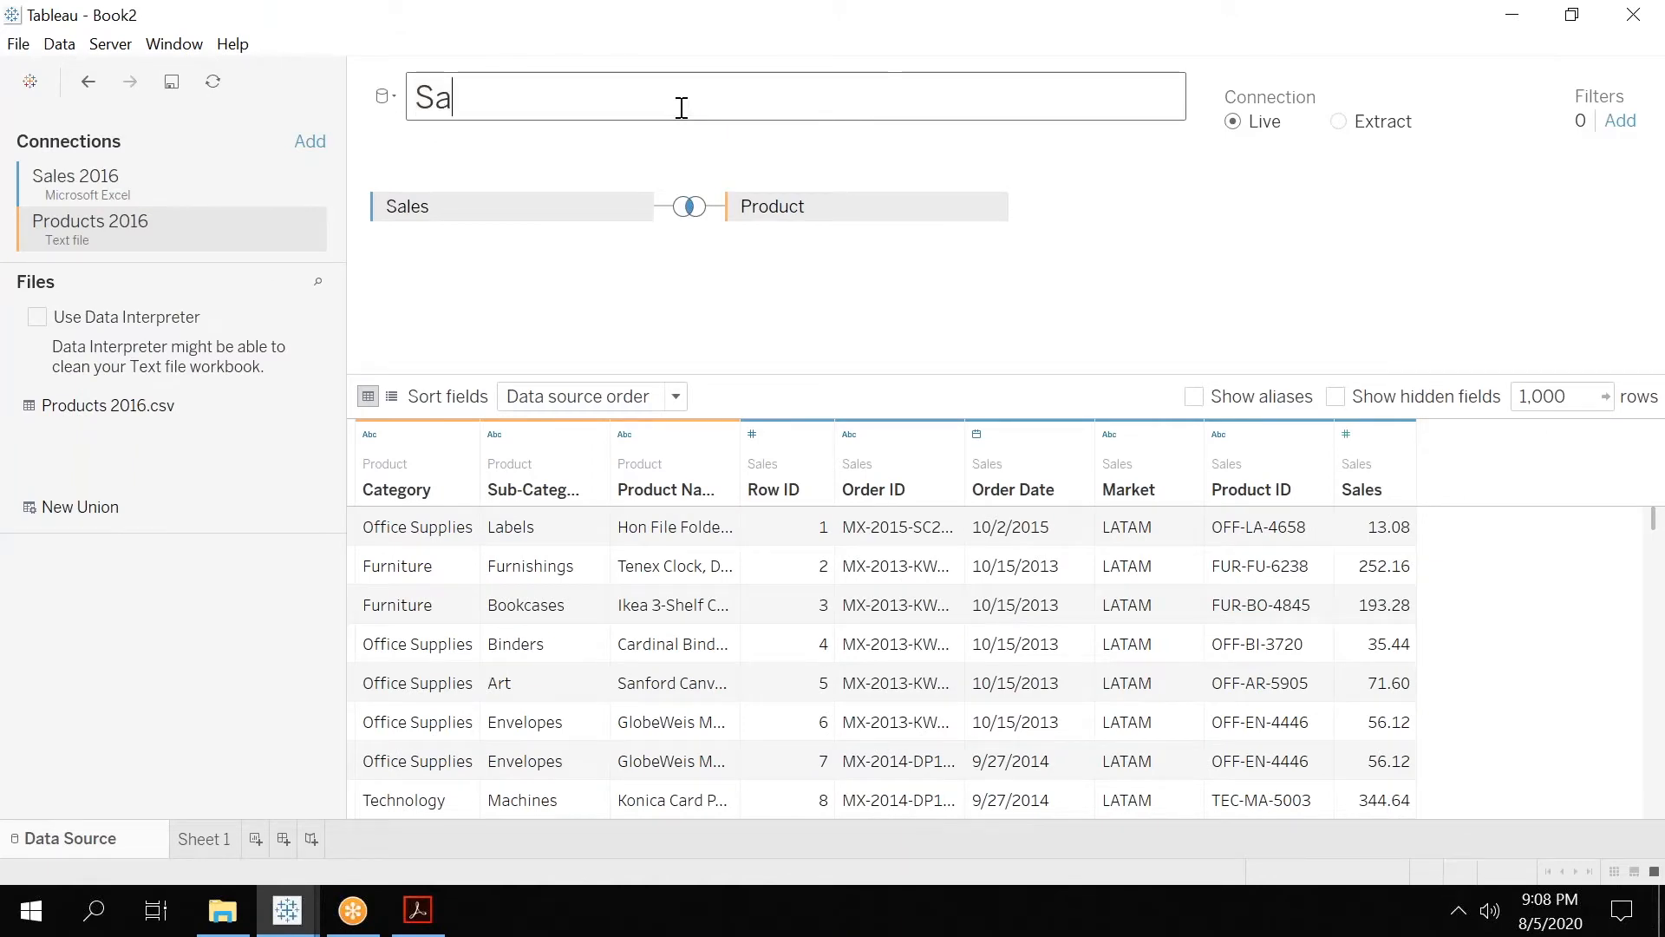
type("les+P")
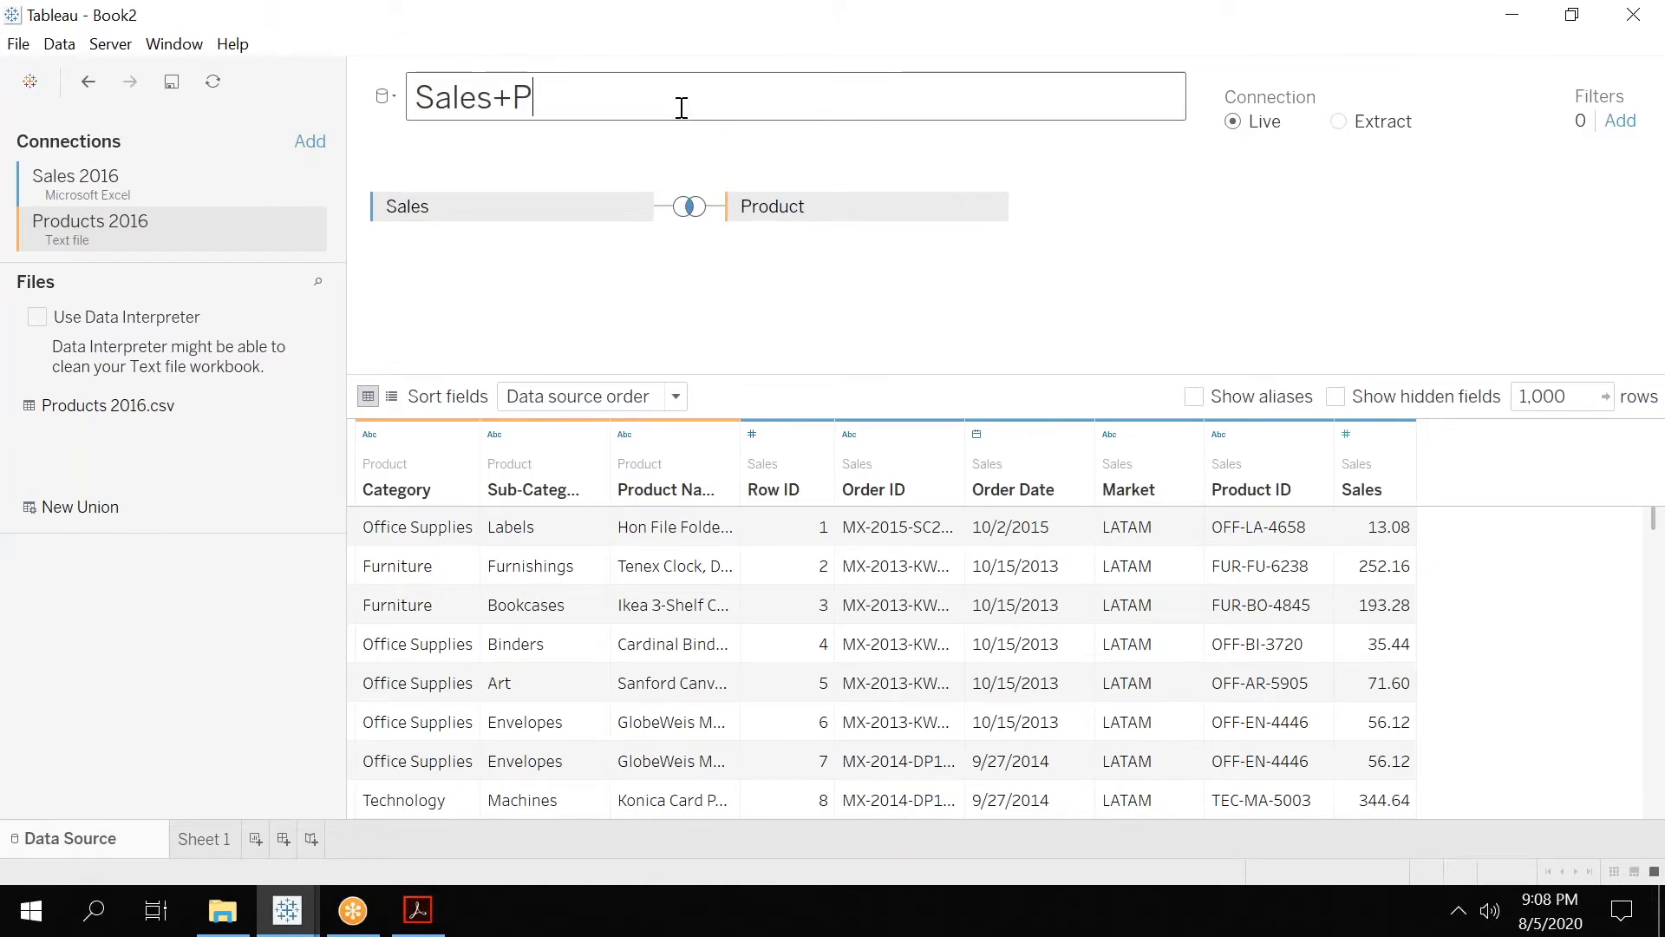
type("roduct")
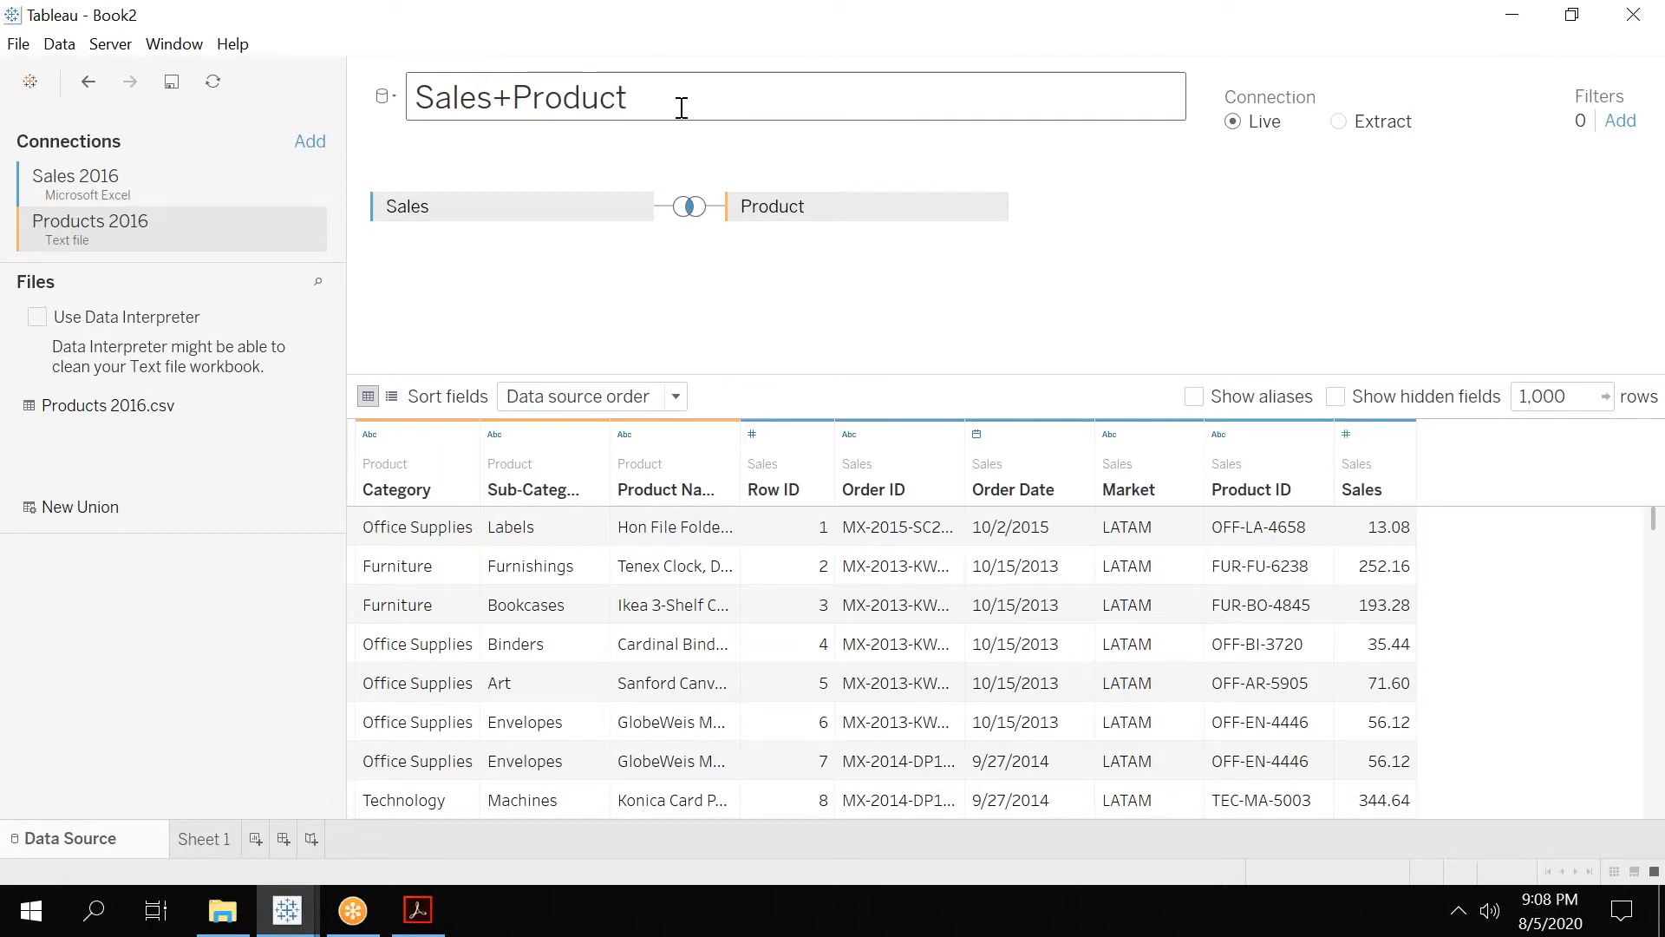
left_click(1044, 290)
Switch to Tableau 01.pdf in Acrobat and examine the page 76 slide about the join between the .xls and .csv files.
left_click(417, 910)
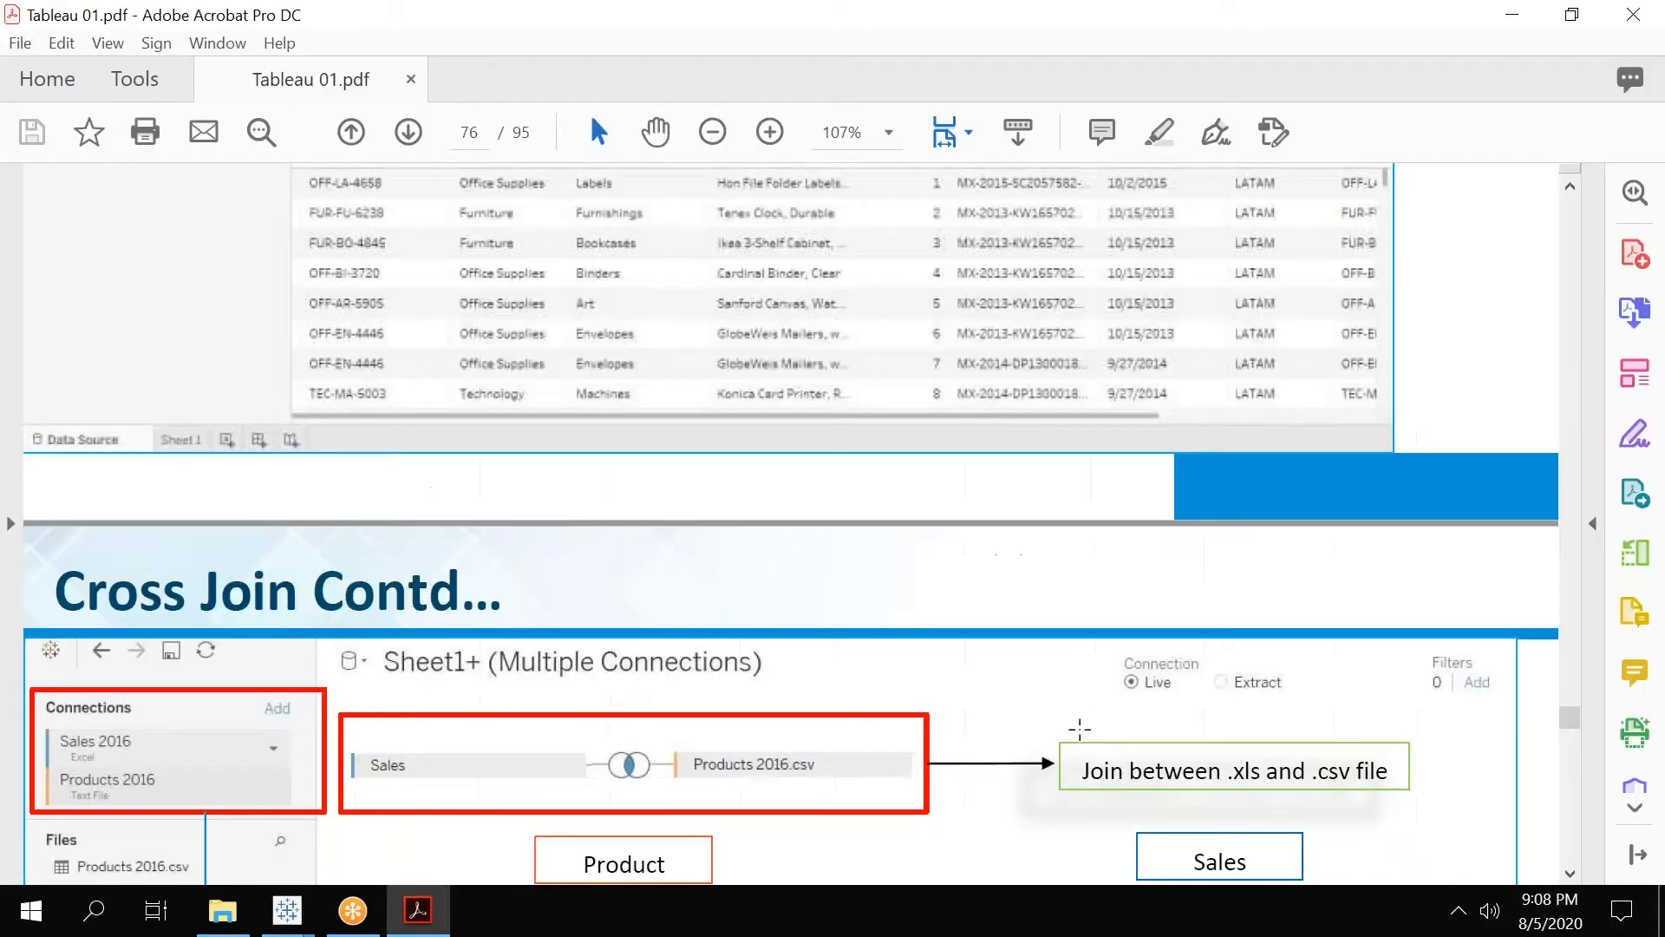
left_click(1570, 874)
scroll(1570, 874, "down", 8)
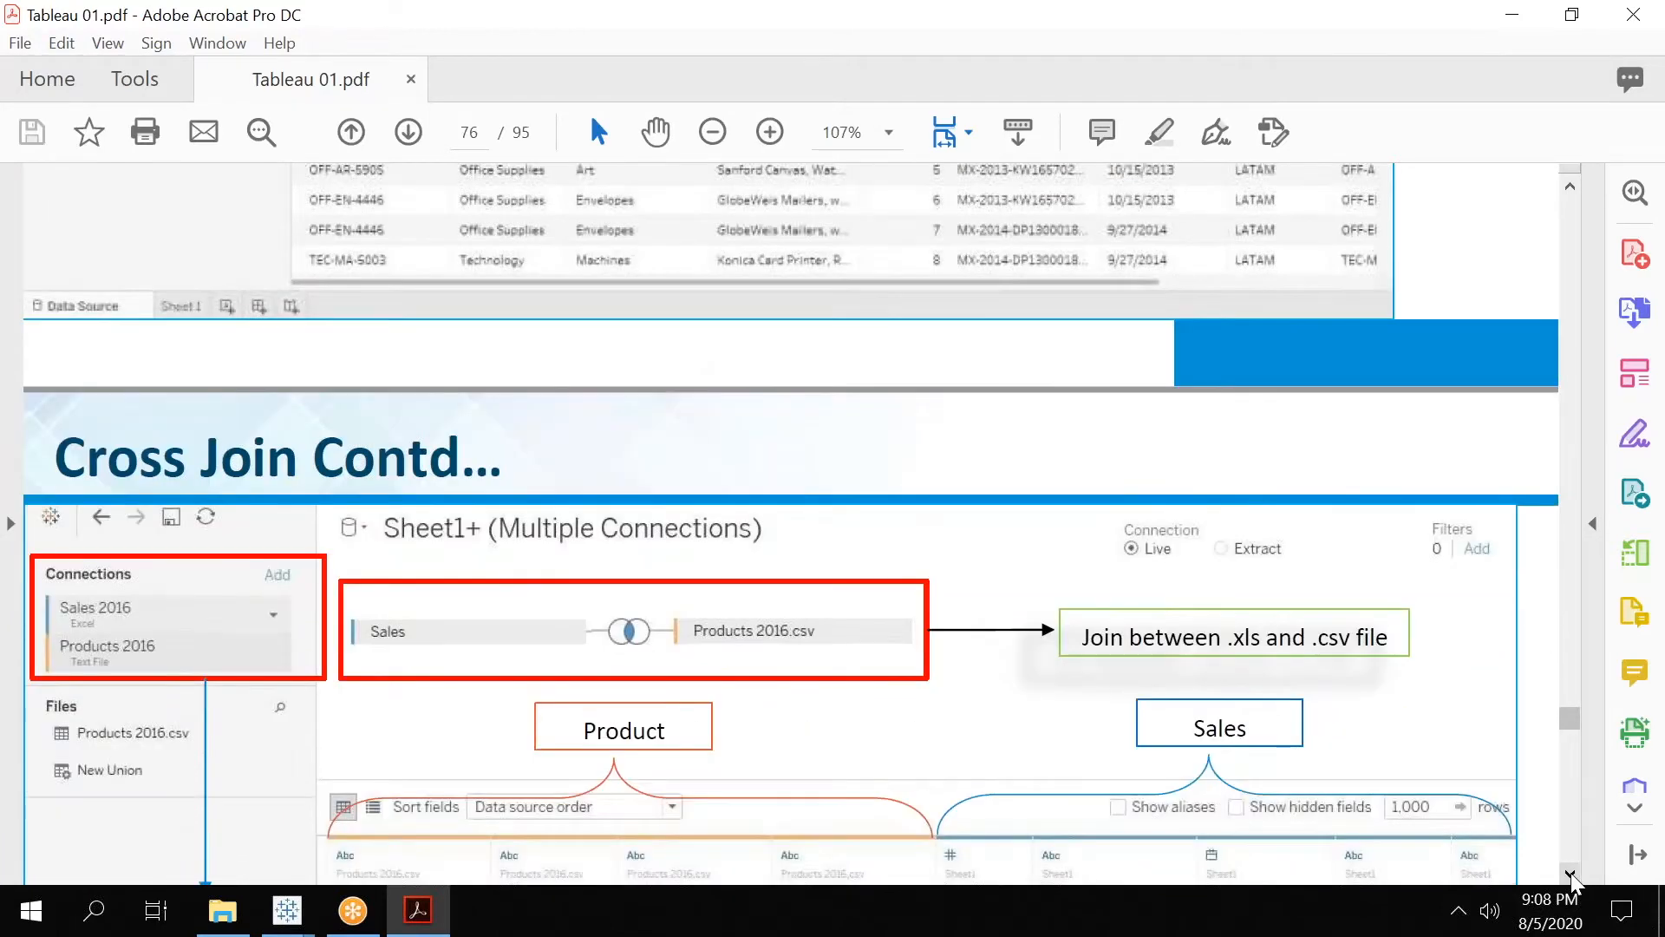
scroll(1571, 874, "down", 6)
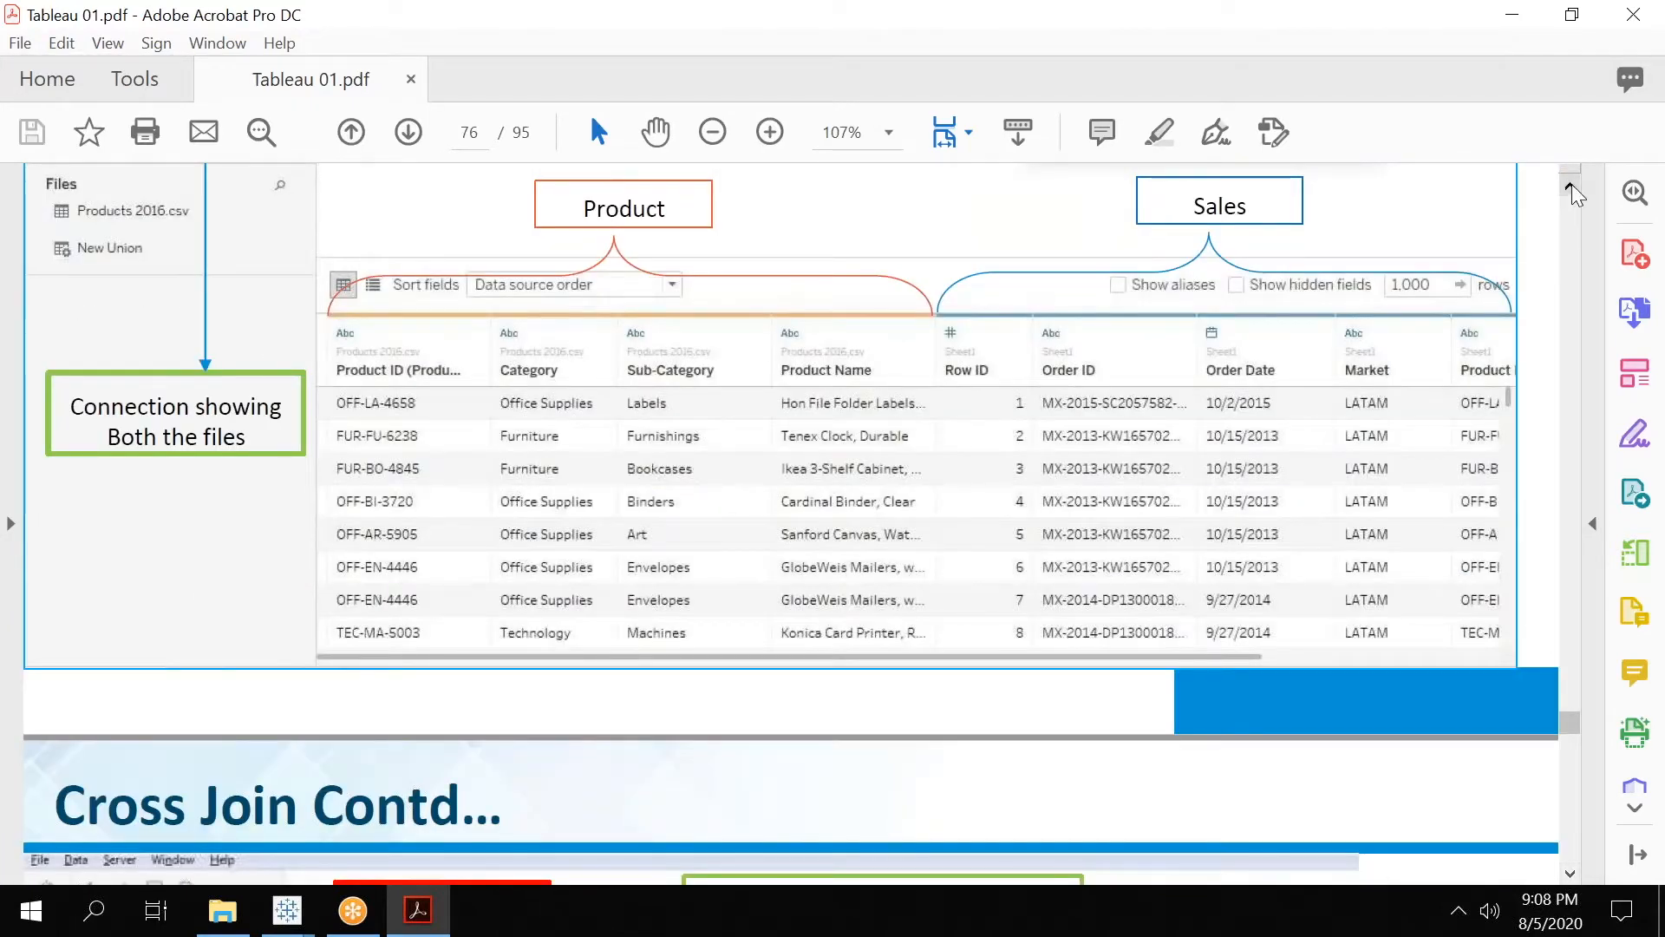
left_click(1571, 187)
left_click(1570, 186)
scroll(1575, 195, "up", 4)
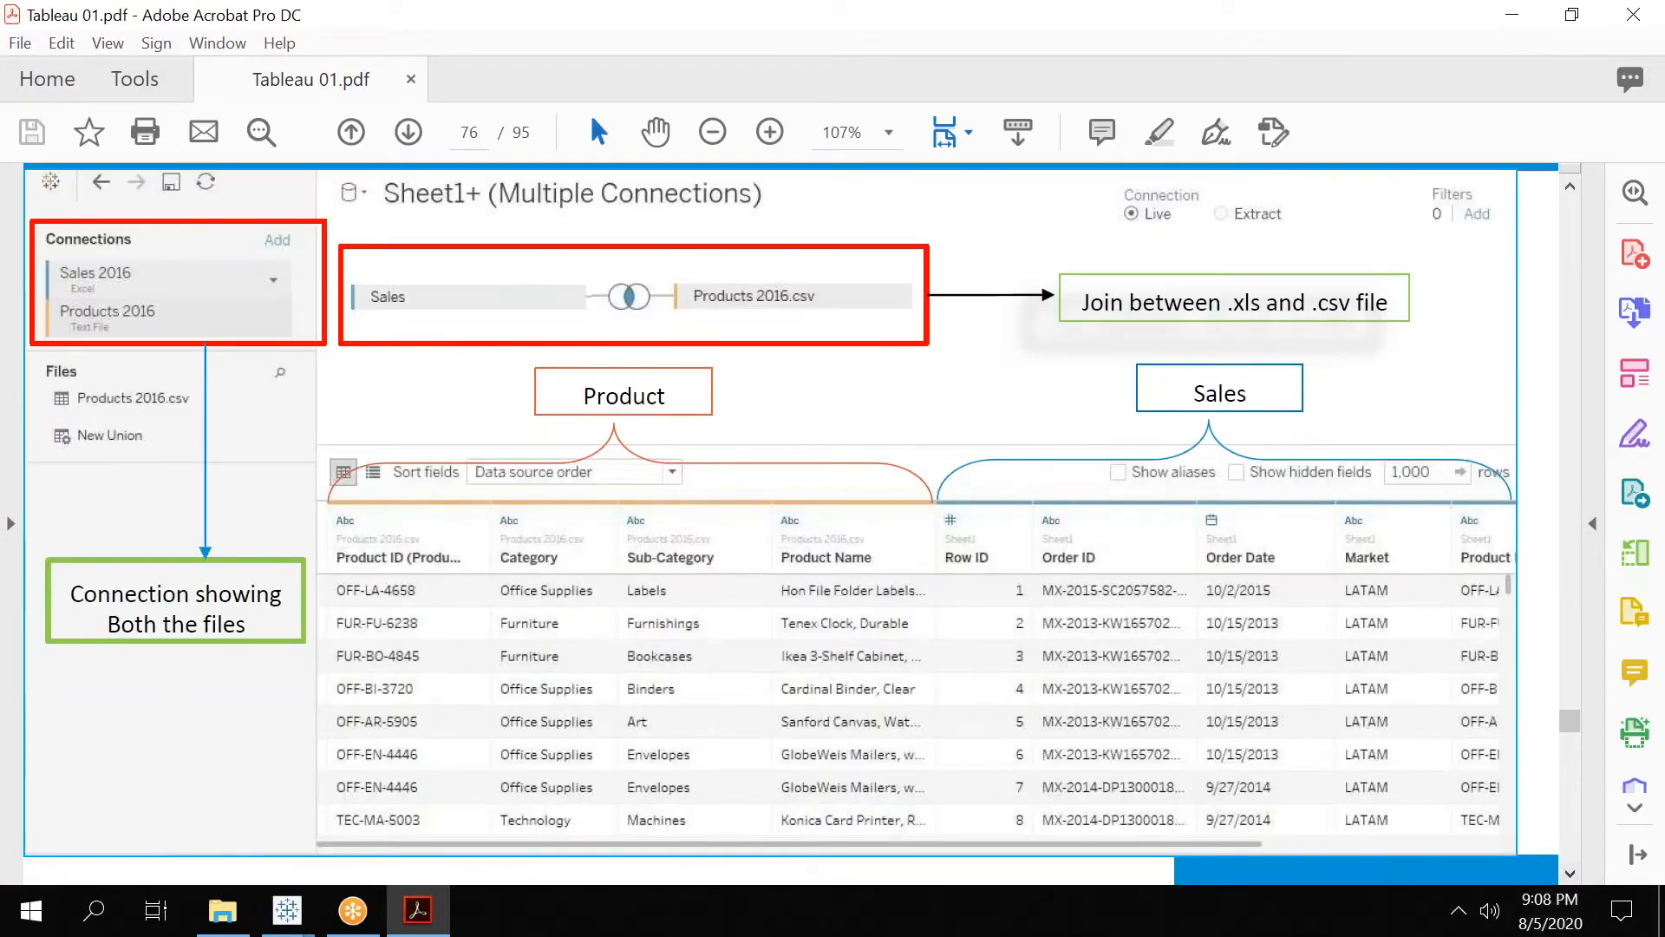
scroll(1570, 874, "down", 6)
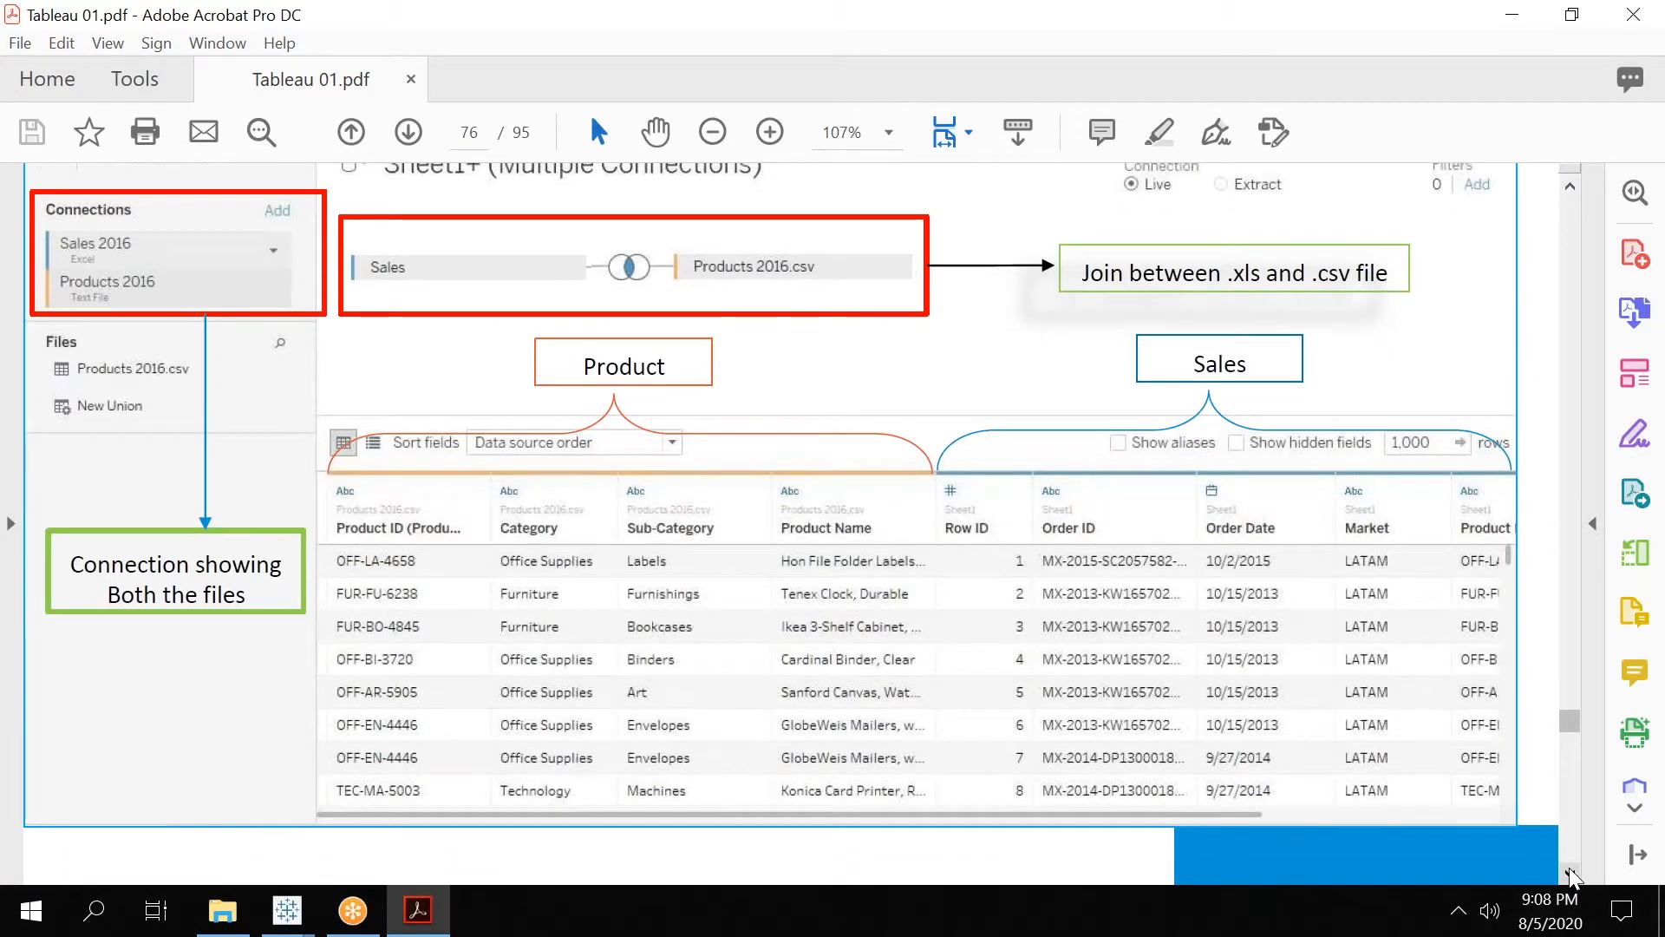
Read the Cross Join slides on renaming the source, the left join and grouping by folders, through to the example chart on page 80.
scroll(1570, 874, "down", 14)
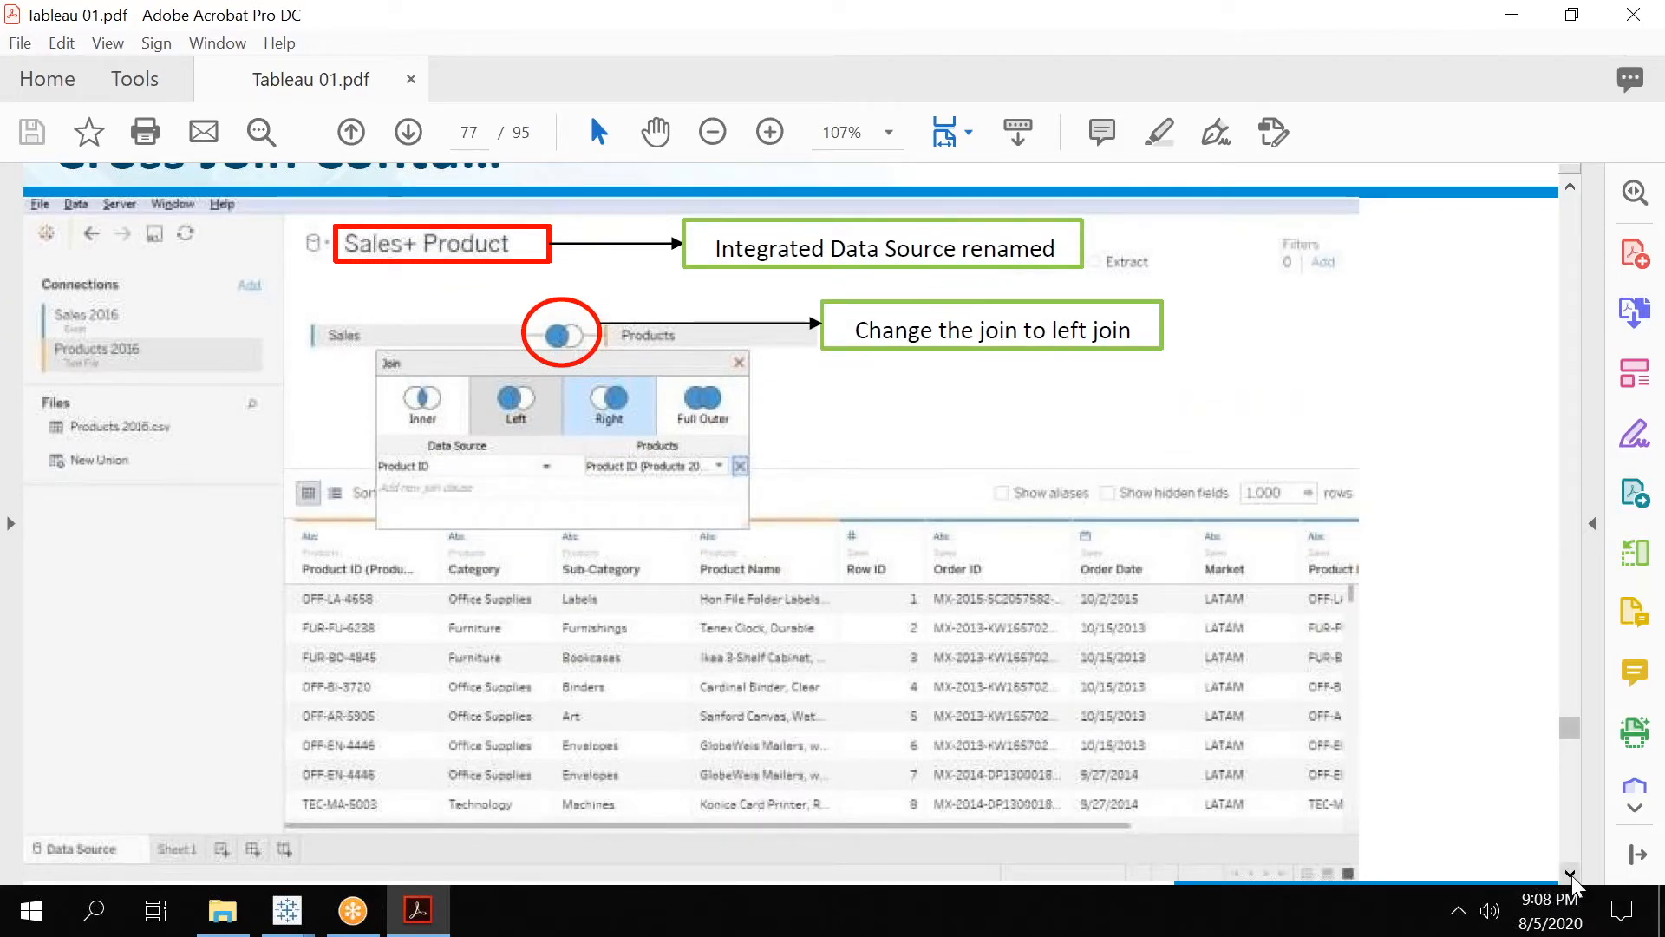
scroll(1572, 883, "down", 11)
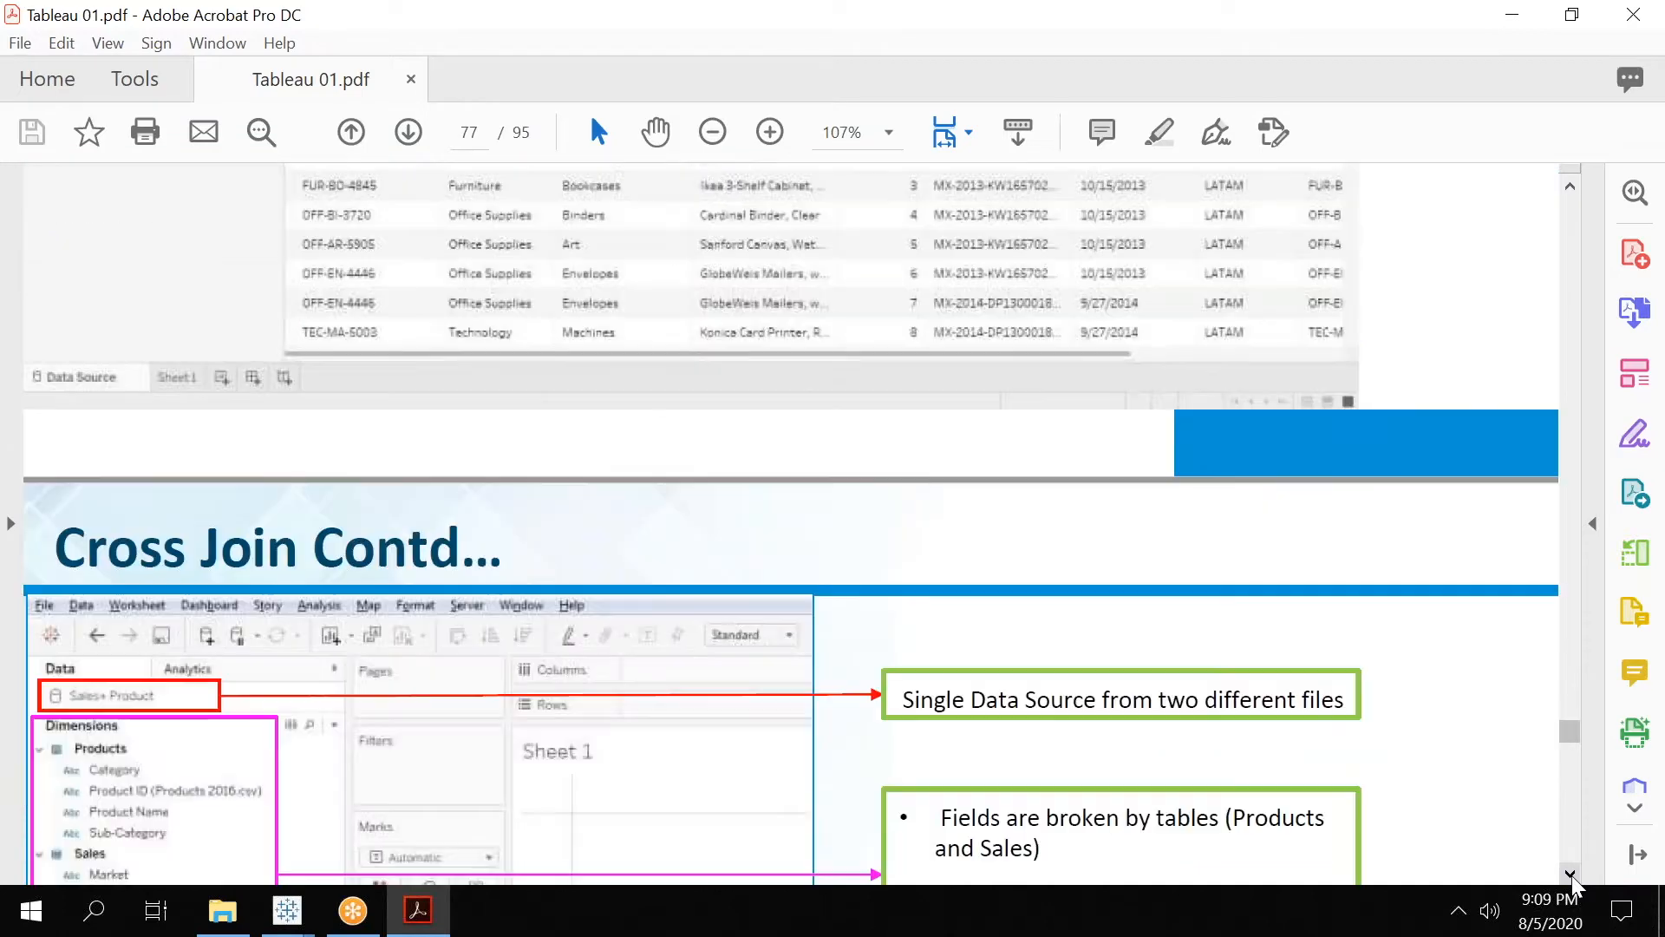
scroll(1572, 883, "down", 10)
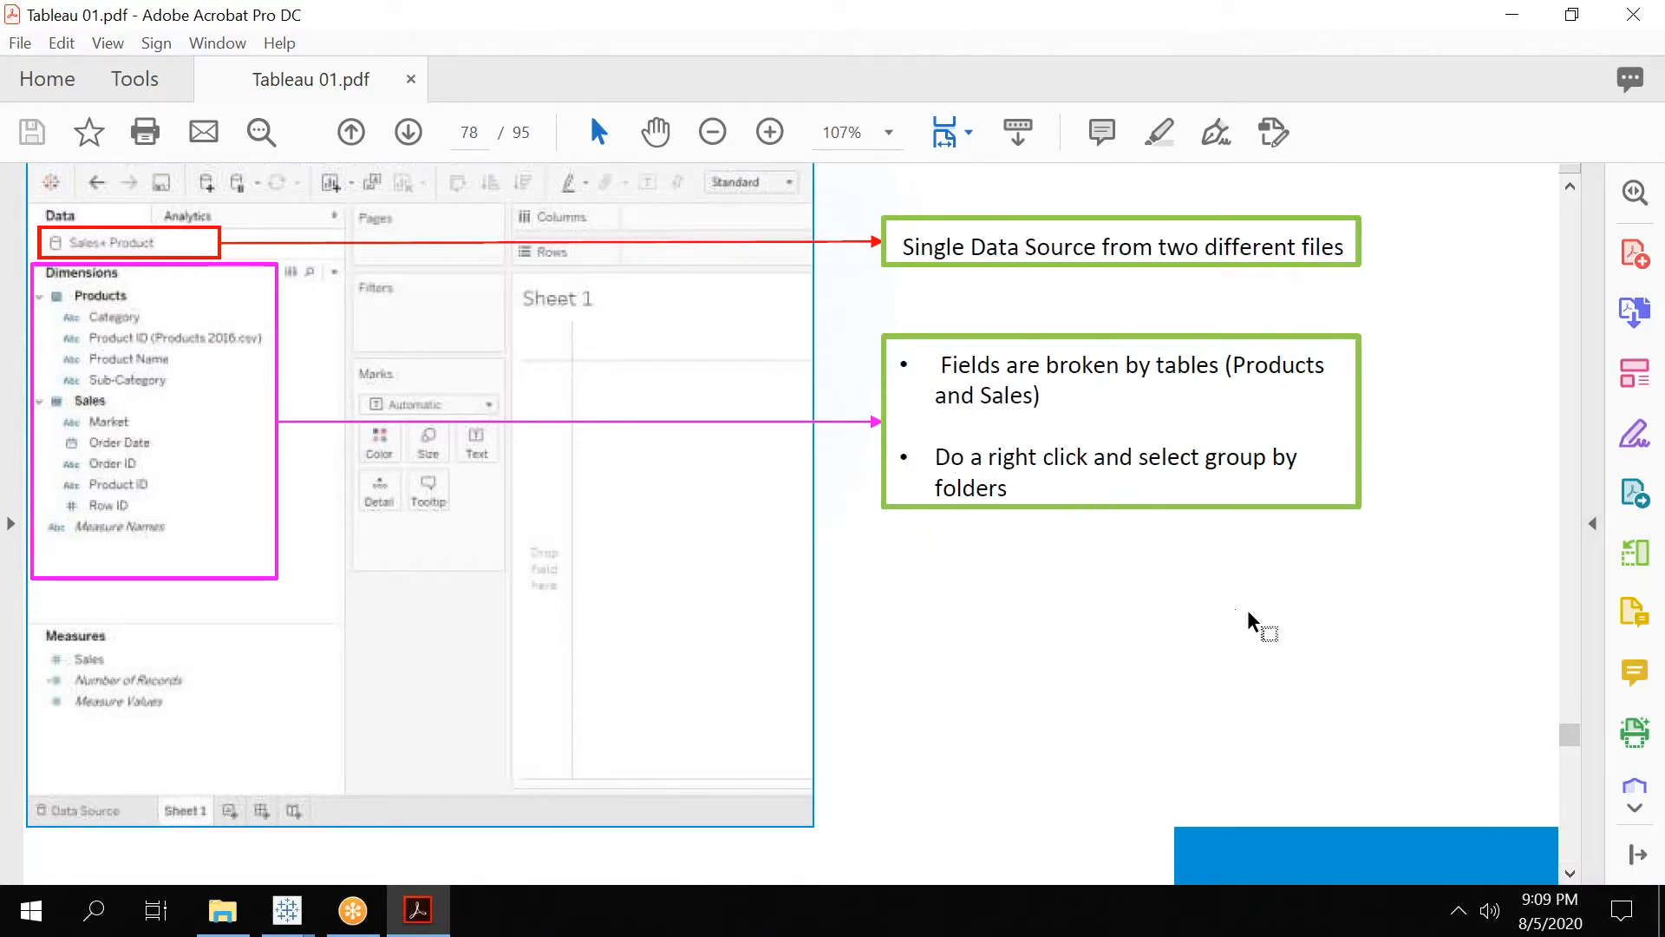
left_click(1570, 873)
left_click(1569, 874)
scroll(1570, 874, "down", 8)
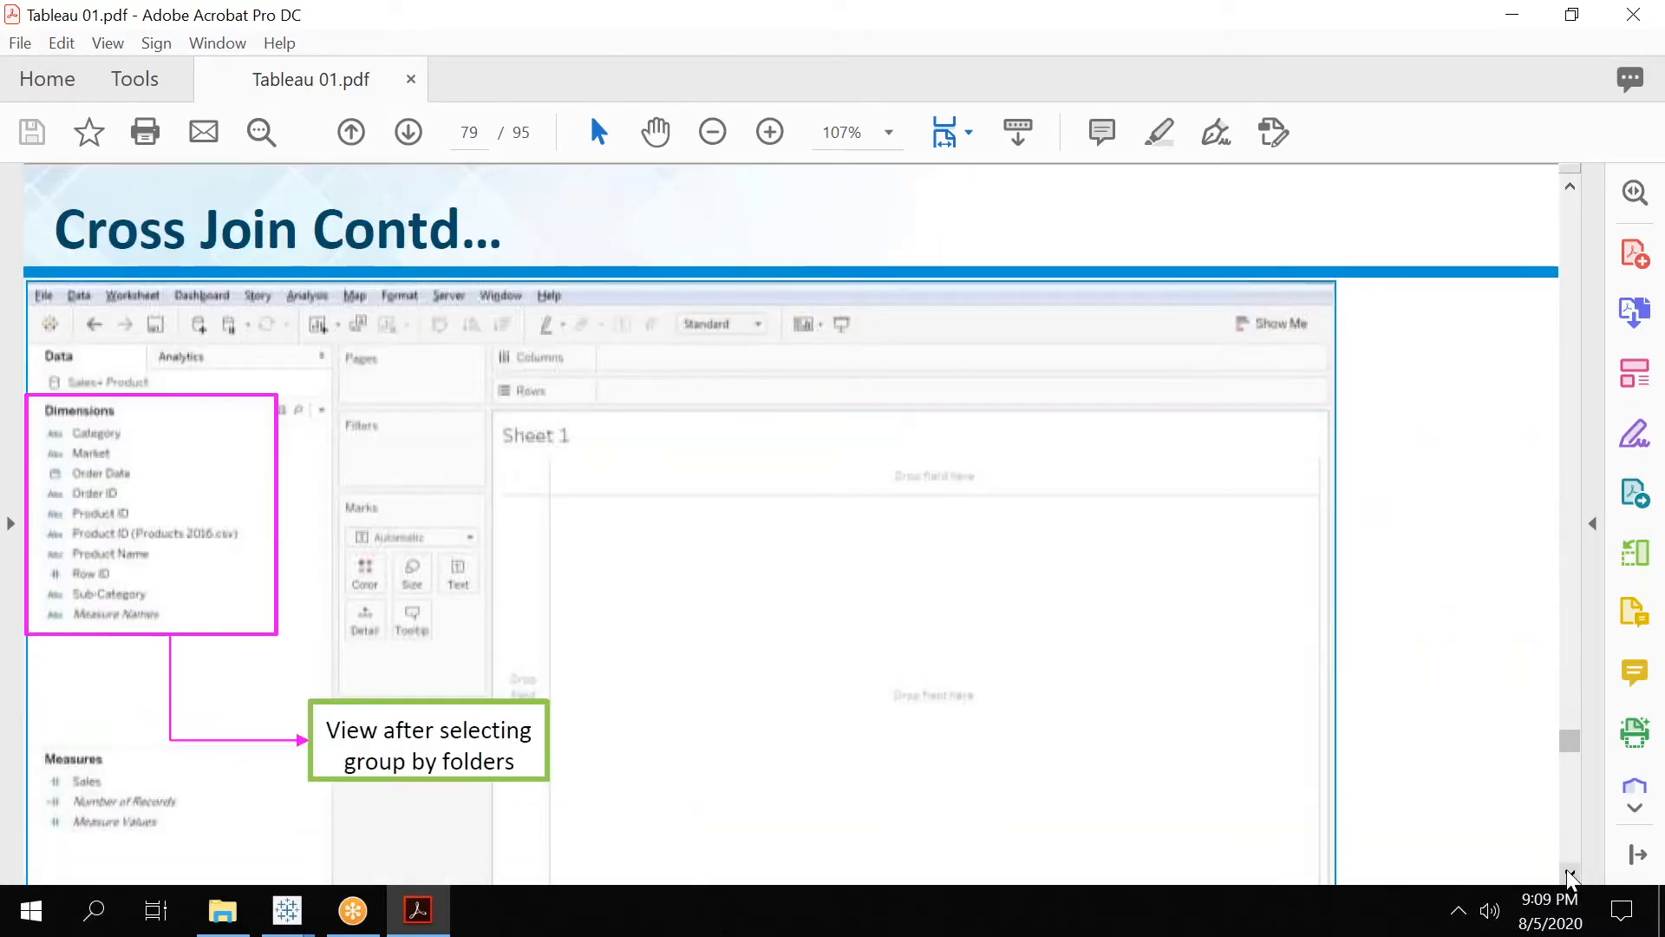
scroll(1571, 878, "down", 9)
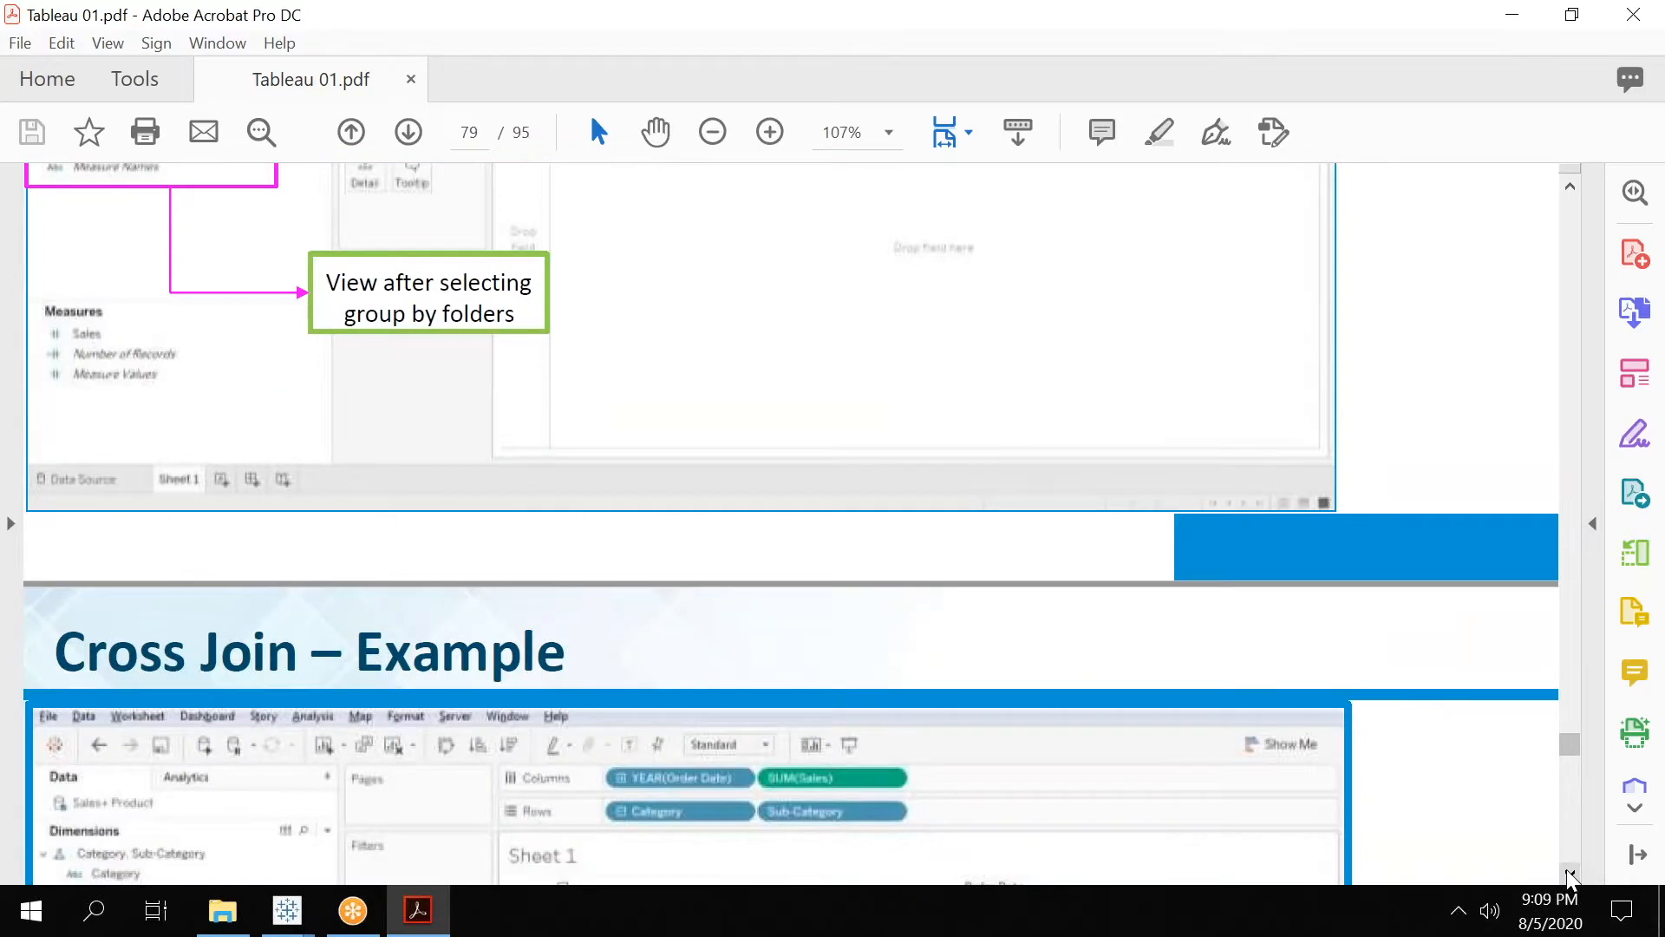
scroll(1572, 878, "down", 7)
scroll(1572, 878, "down", 1)
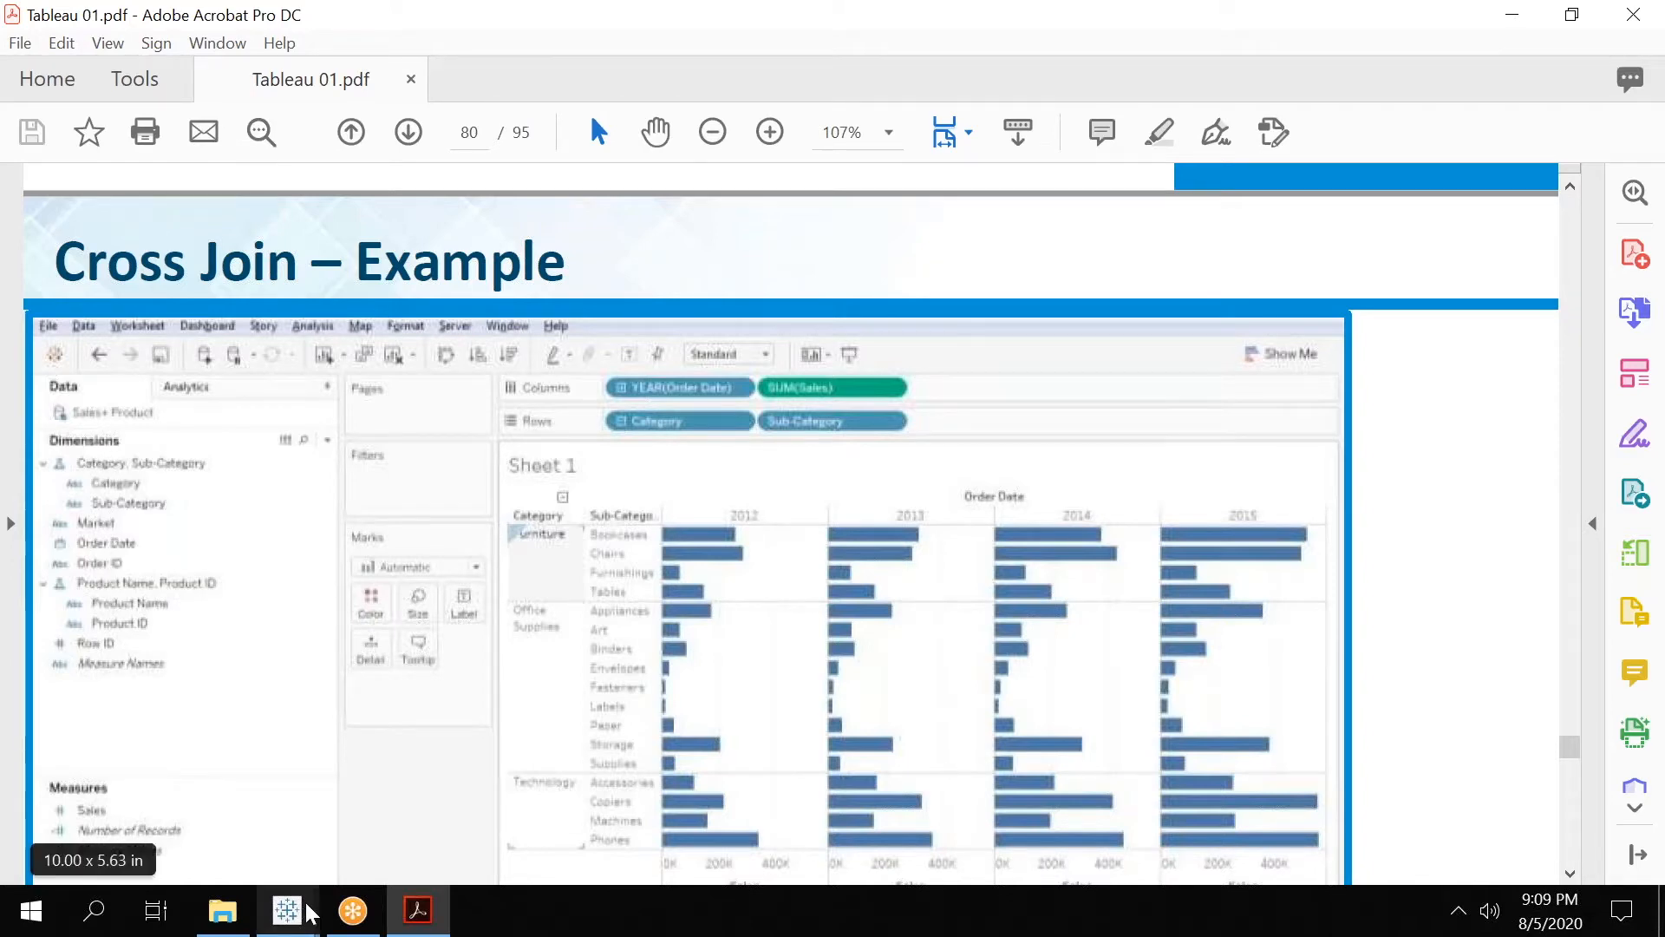
Switch to Sheet 1 of Book2 in Tableau, create a hierarchy named Product from Product Name, and add Product ID beneath it.
left_click(291, 923)
left_click(706, 790)
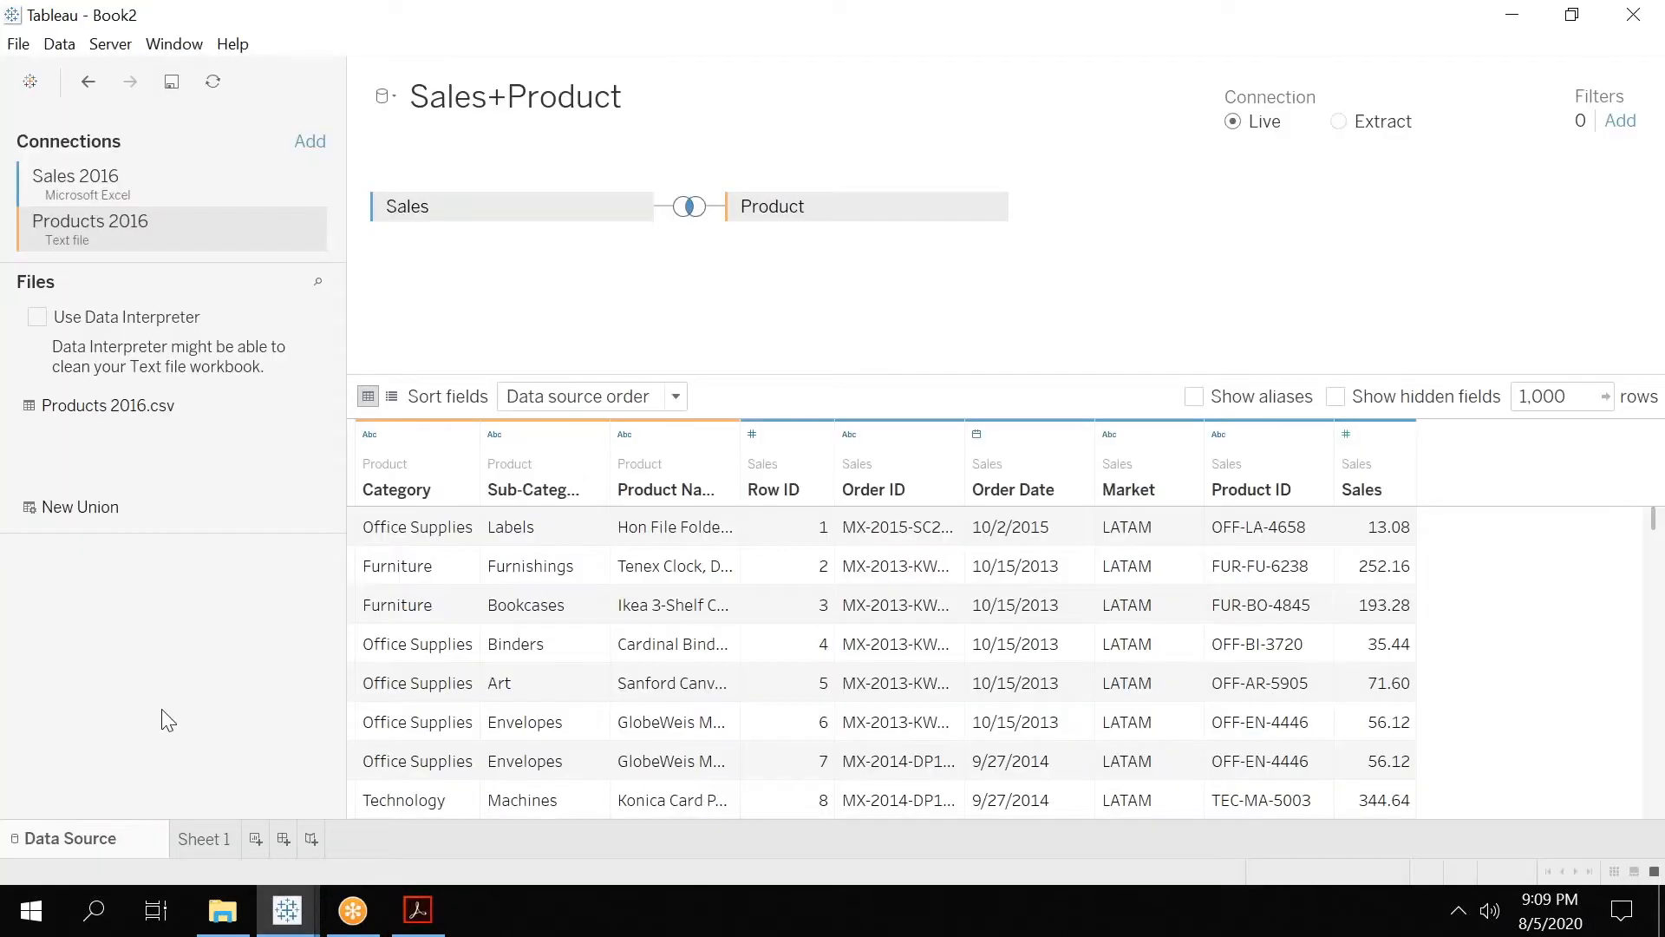
left_click(224, 838)
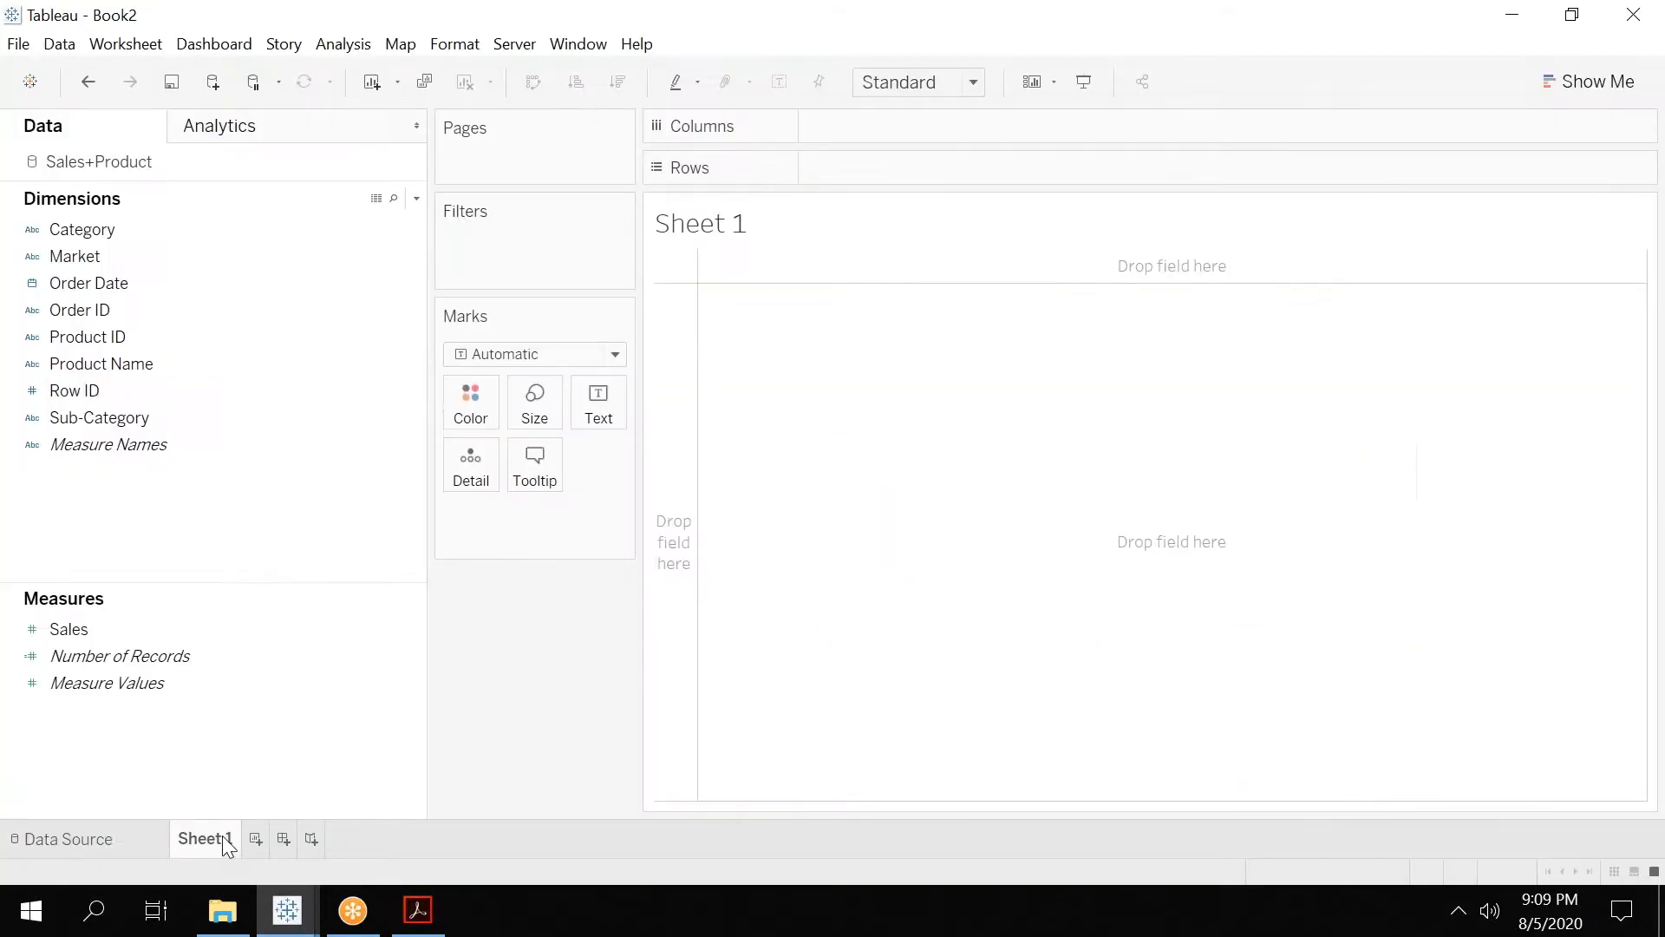
left_click(157, 361)
left_click(413, 363)
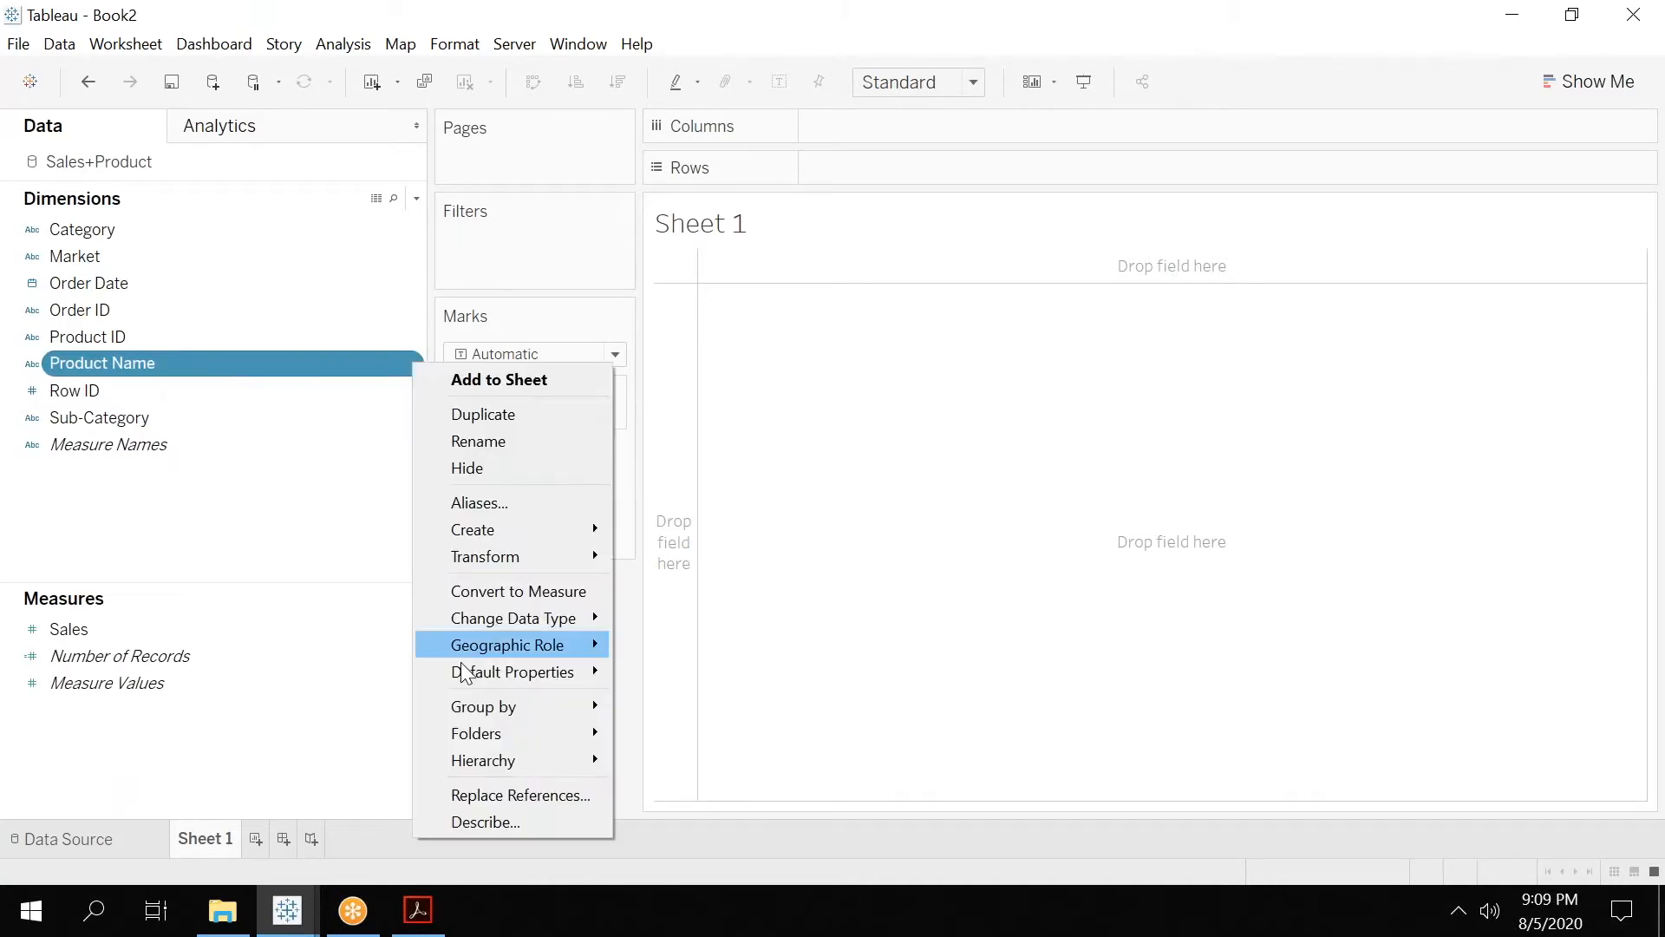
mouse_move(512, 760)
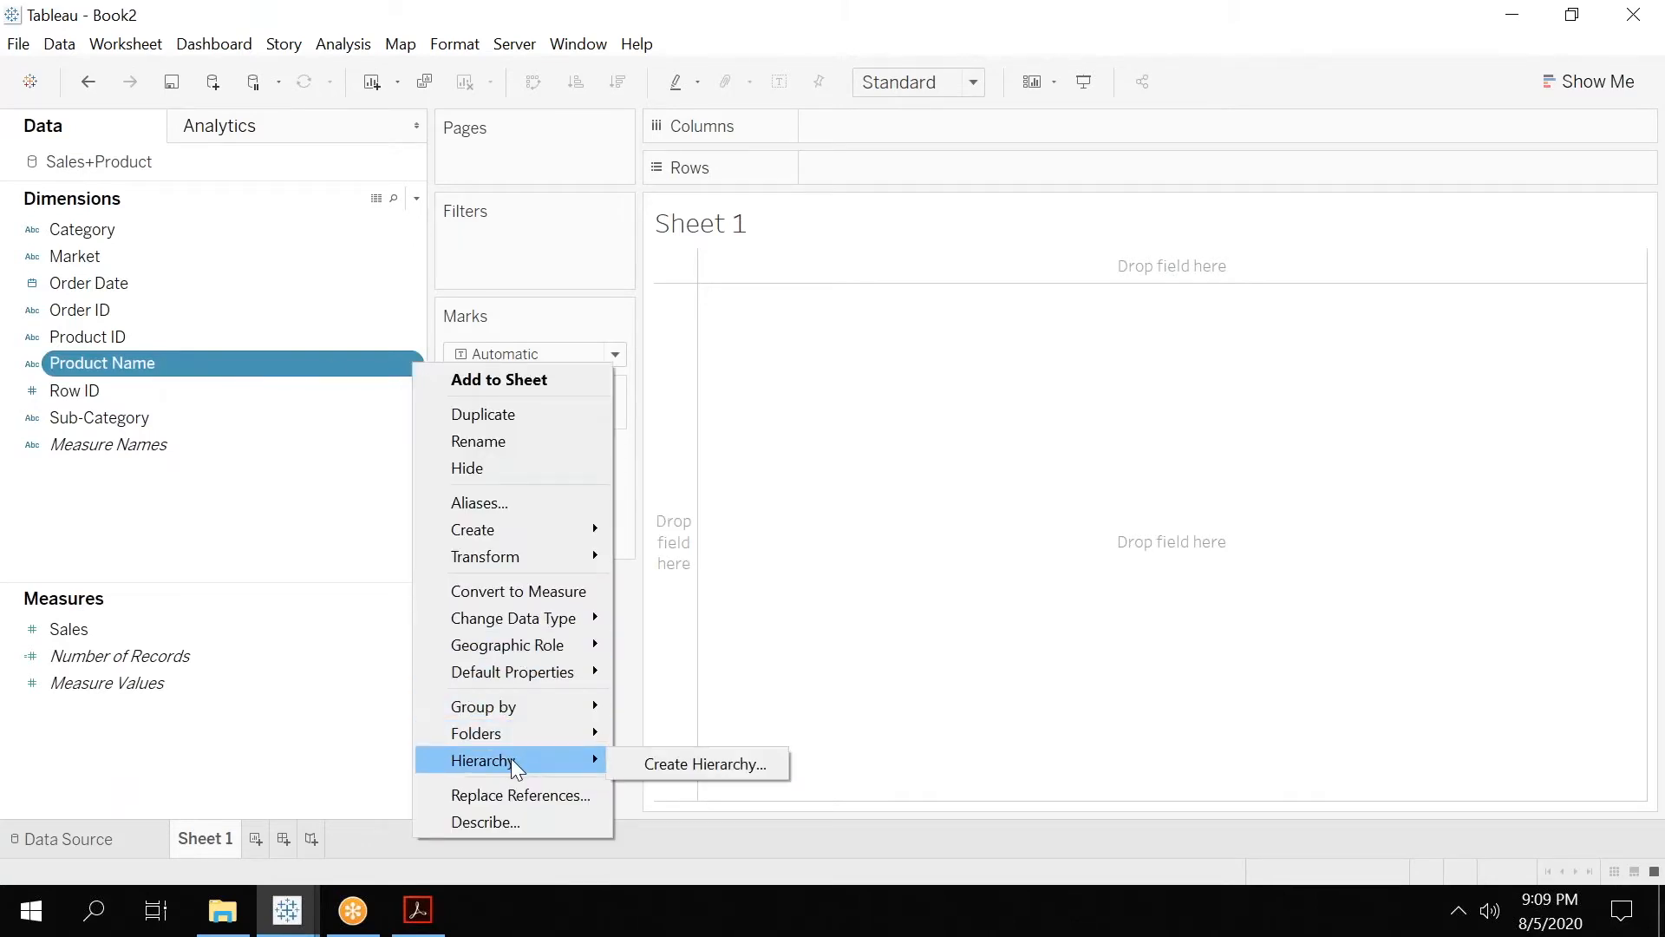
left_click(685, 760)
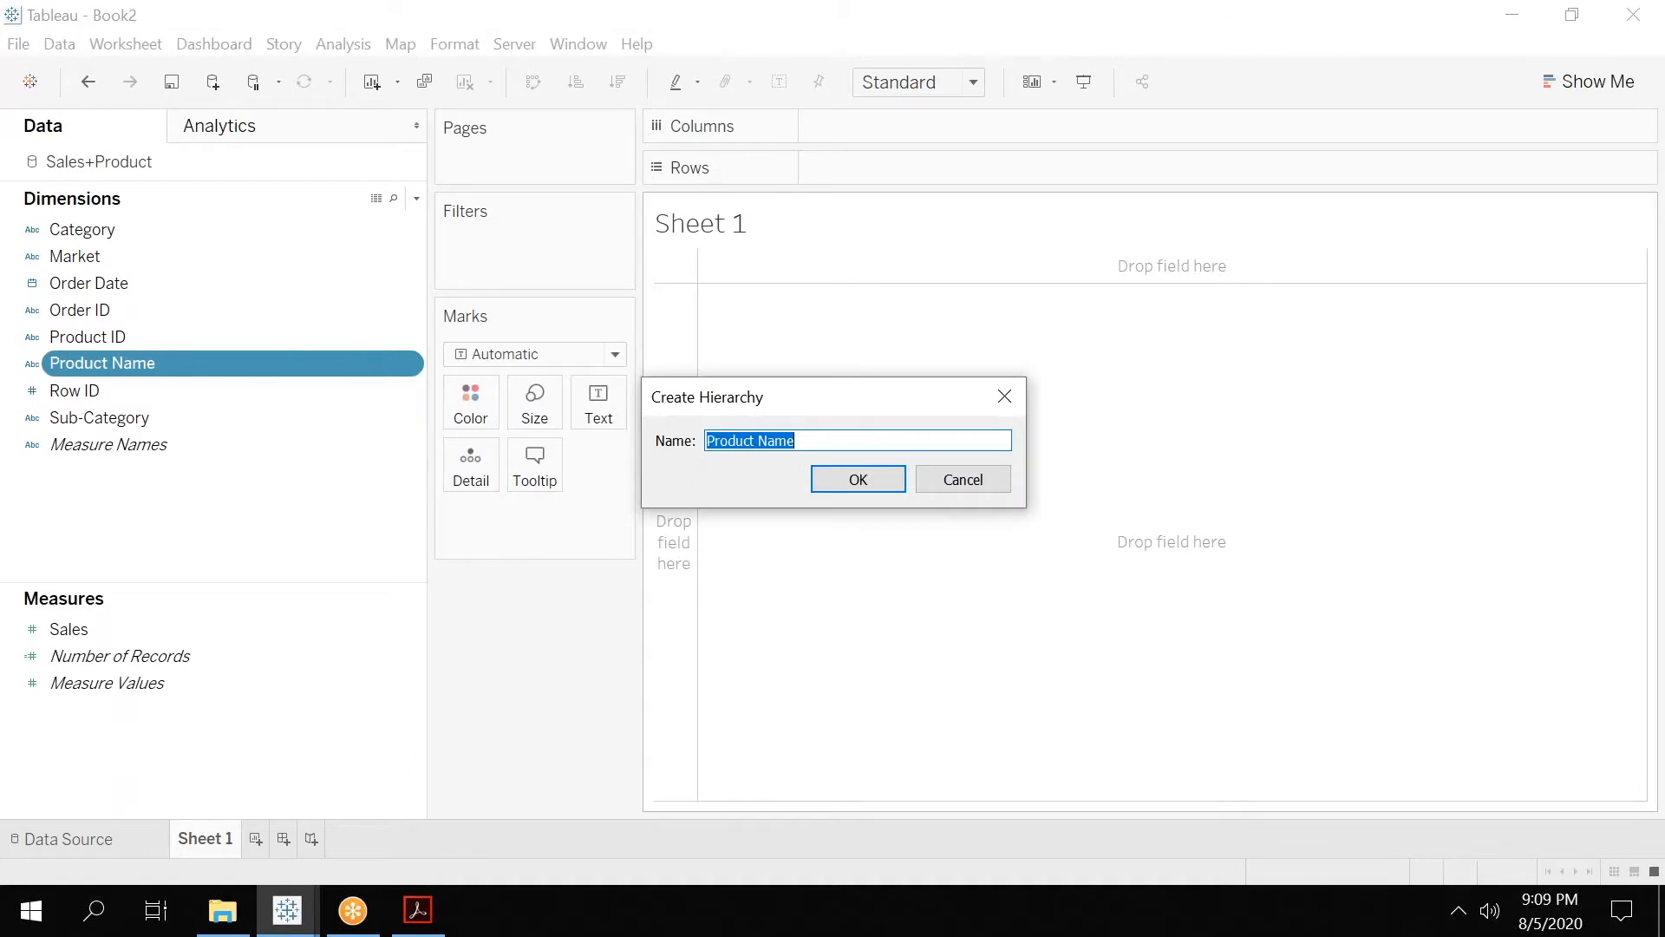
type("Produc")
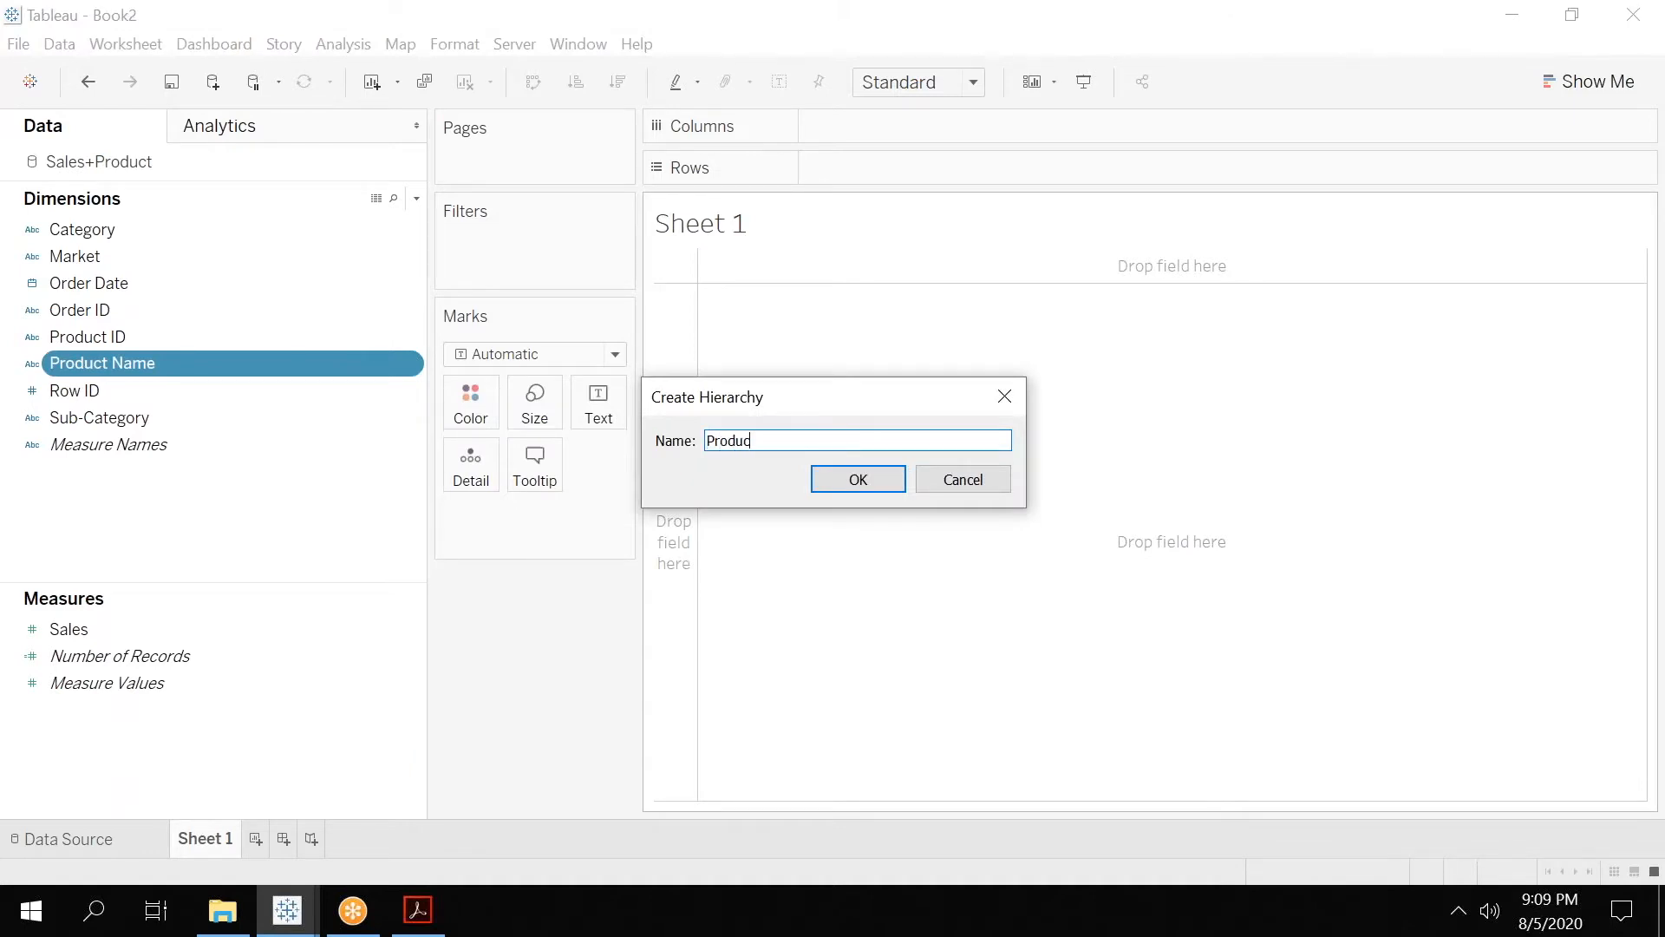
type("t")
key("Return")
left_click_drag(93, 388, 147, 378)
left_click(131, 366)
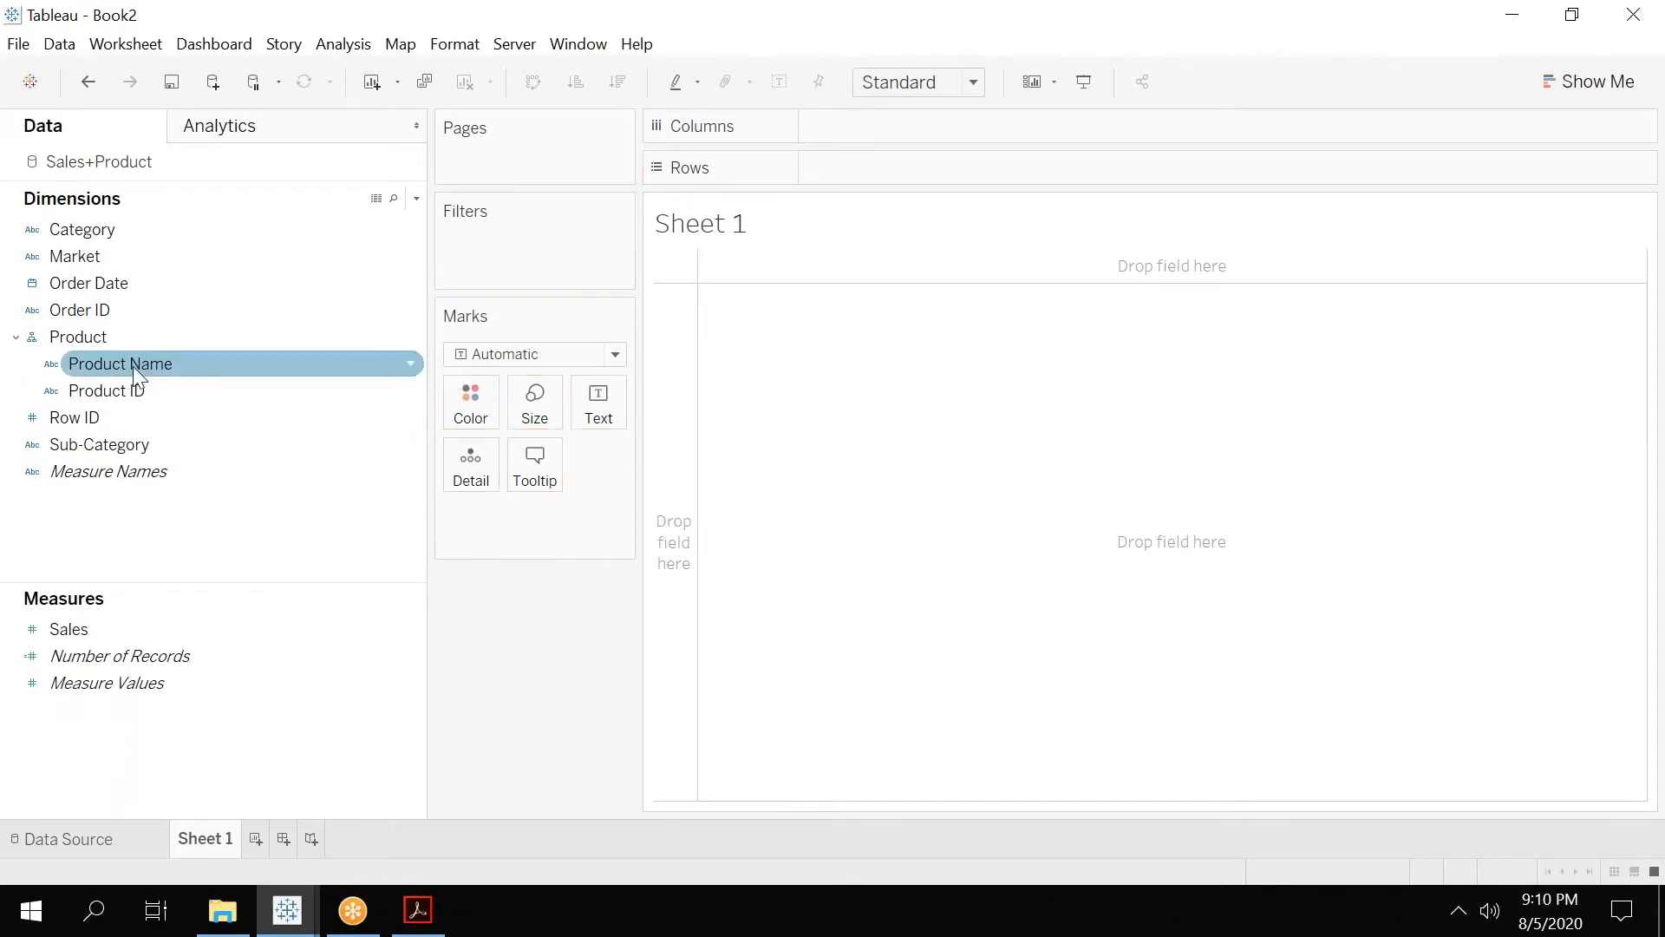
Place the Product hierarchy on Columns, expand it to Product ID, and remove Product Name from the shelf.
left_click(82, 336)
left_click_drag(81, 337, 918, 120)
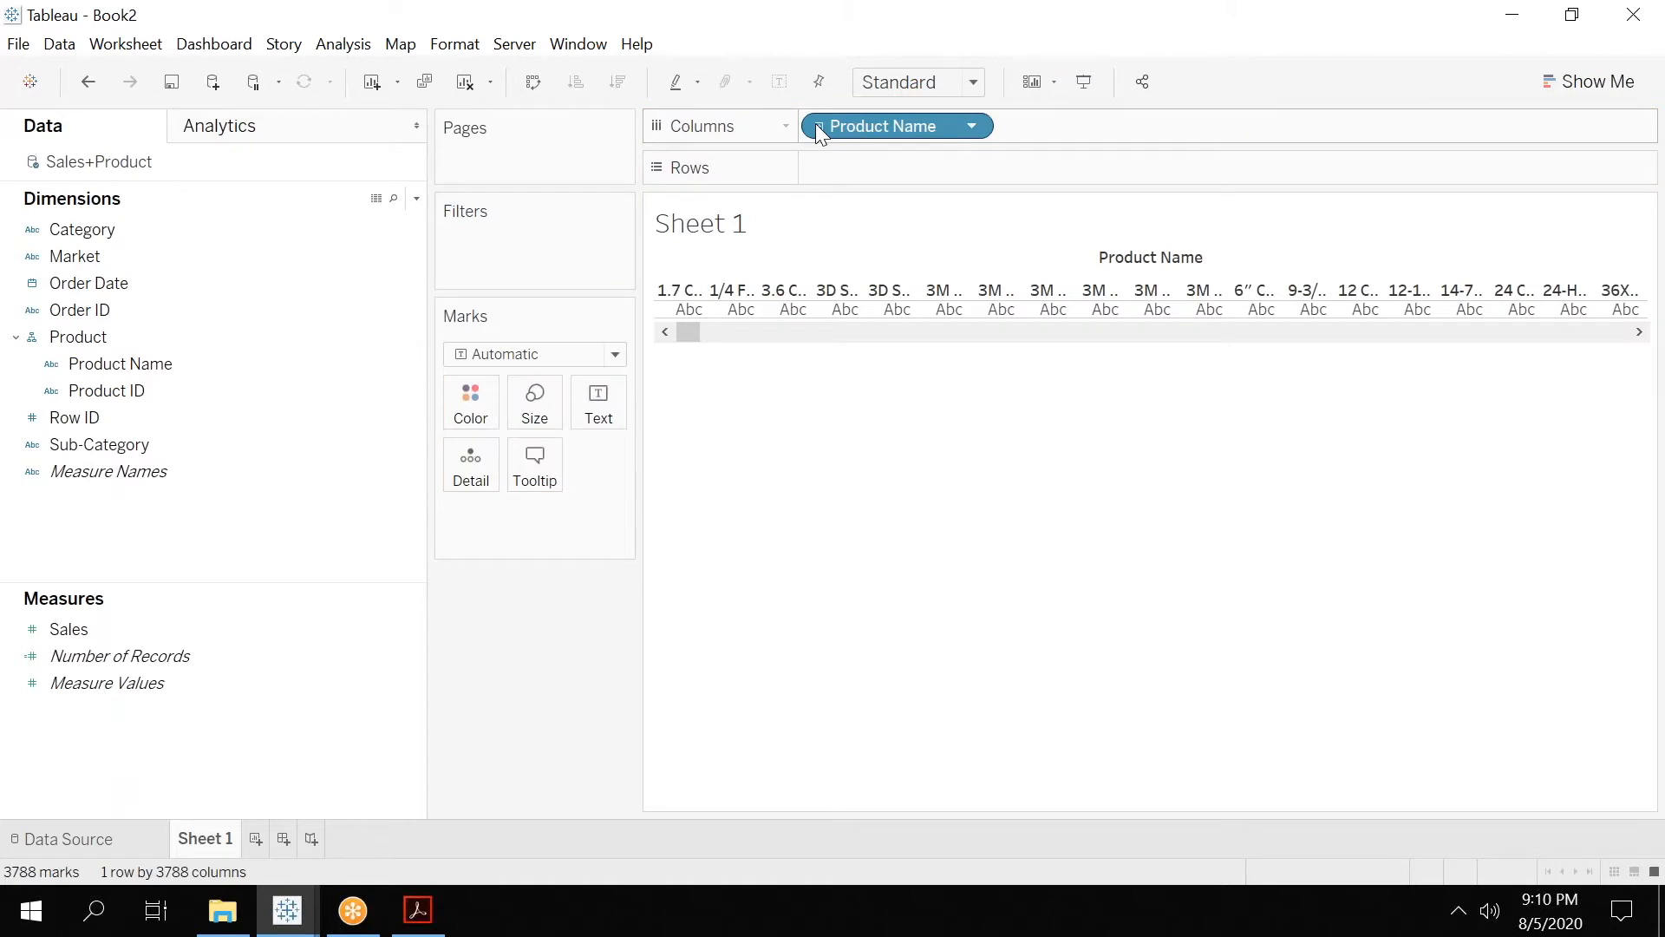
left_click(819, 128)
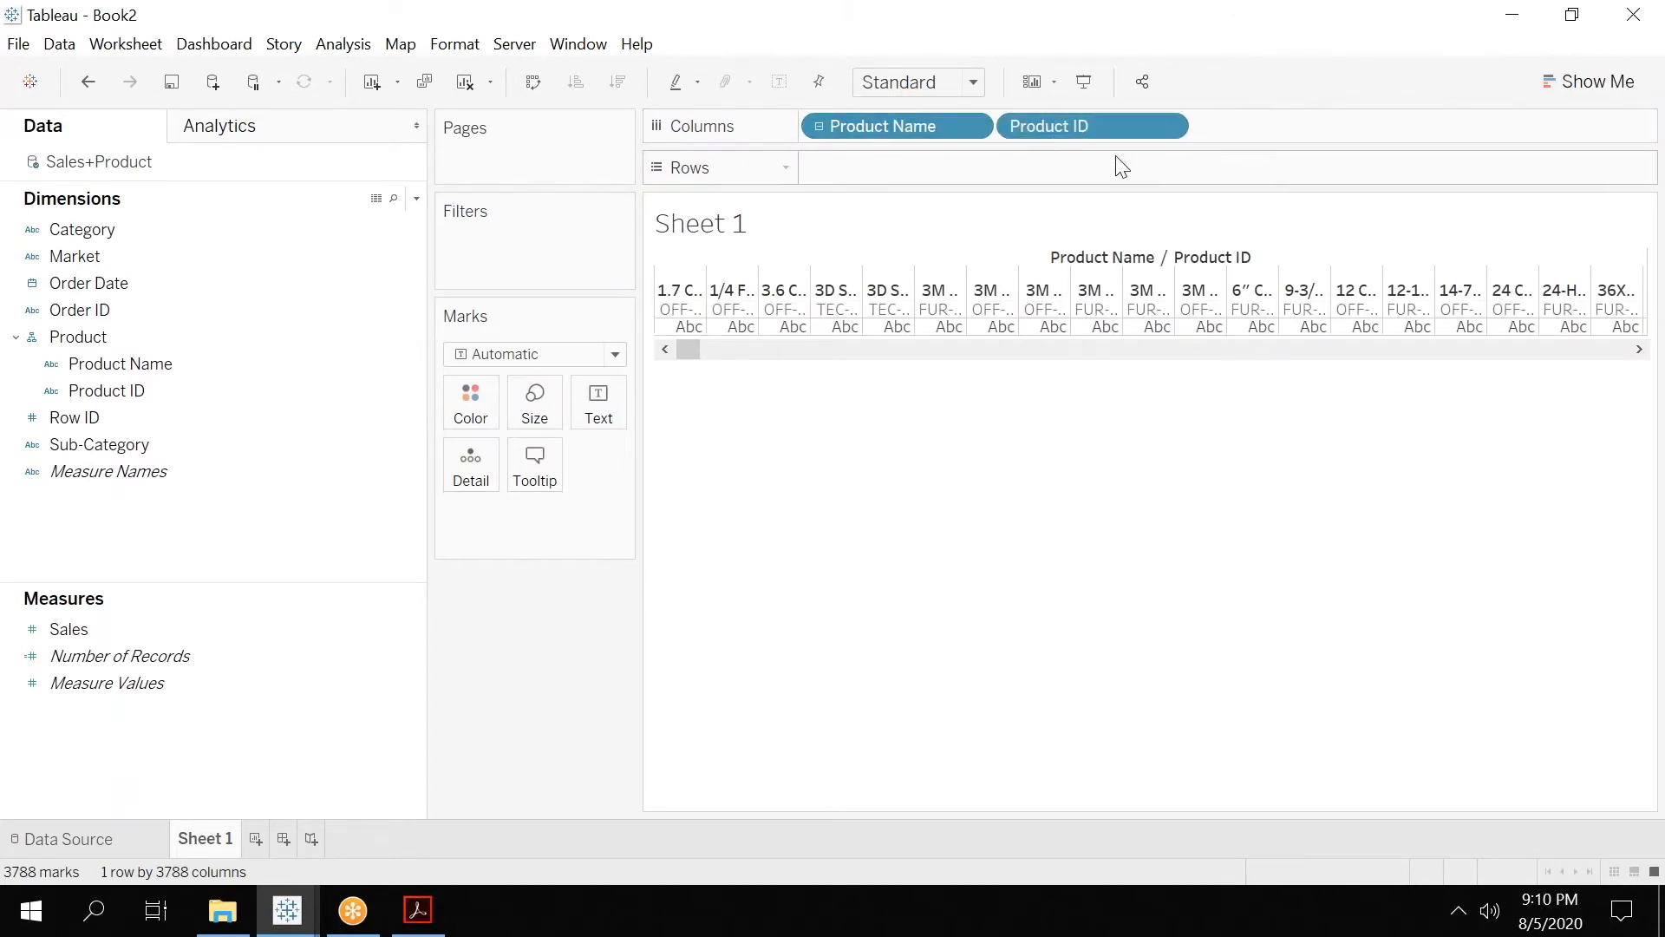
left_click_drag(883, 125, 200, 593)
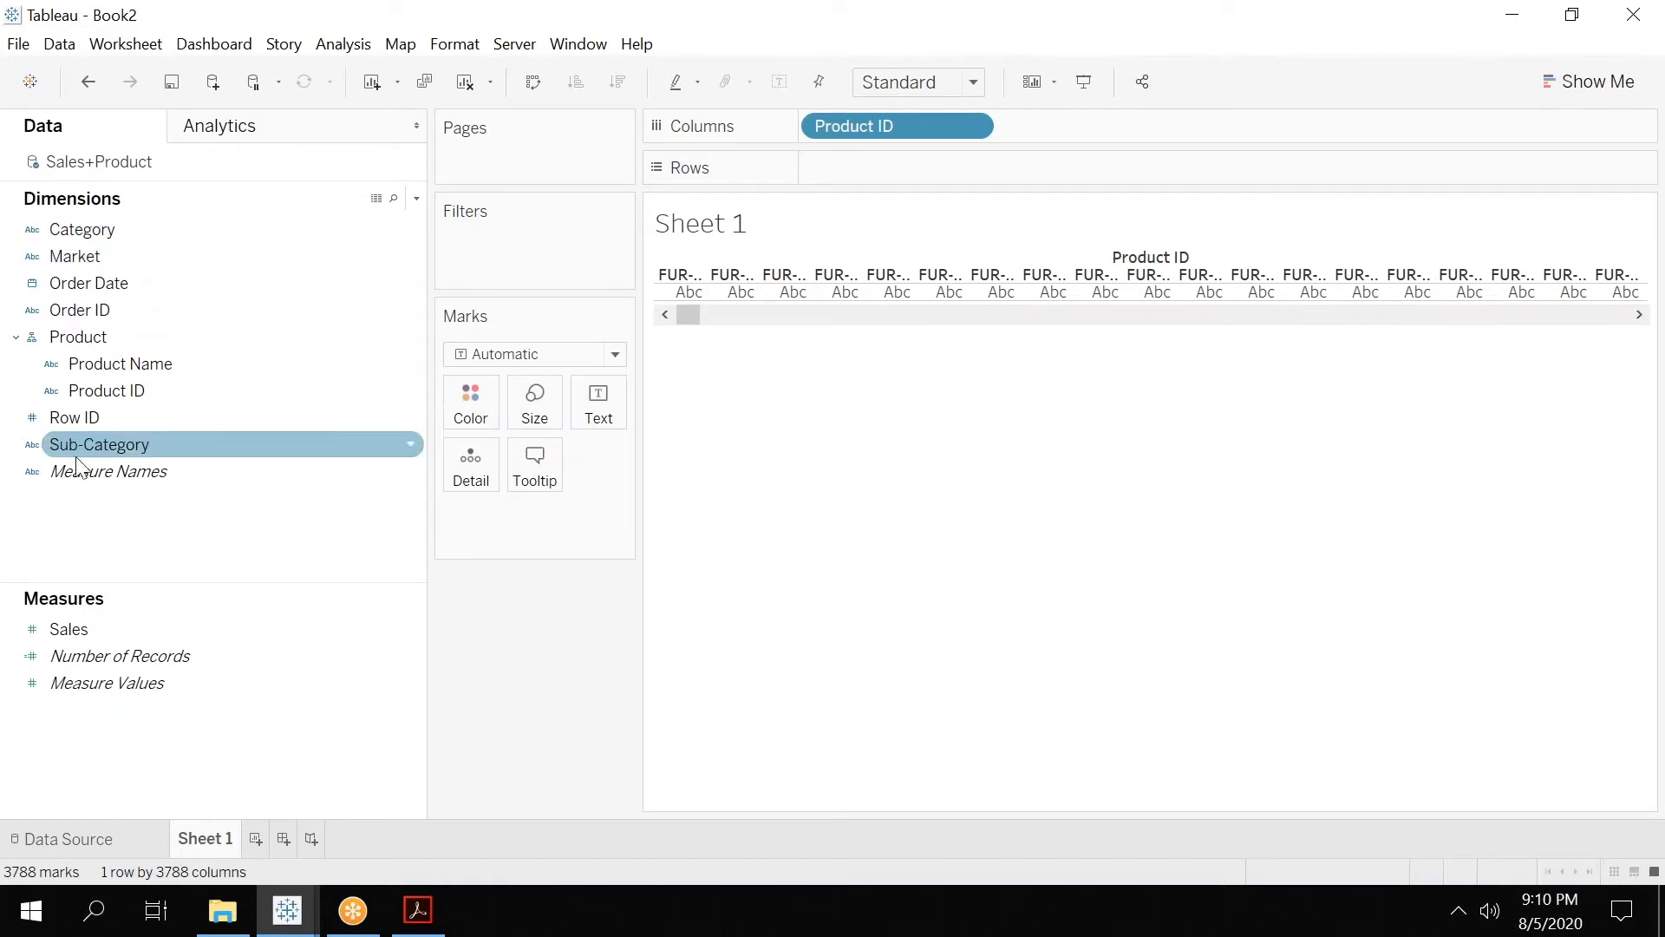
Create a hierarchy named Category-Hierarchy from Category and add Sub-Category beneath it.
left_click(252, 228)
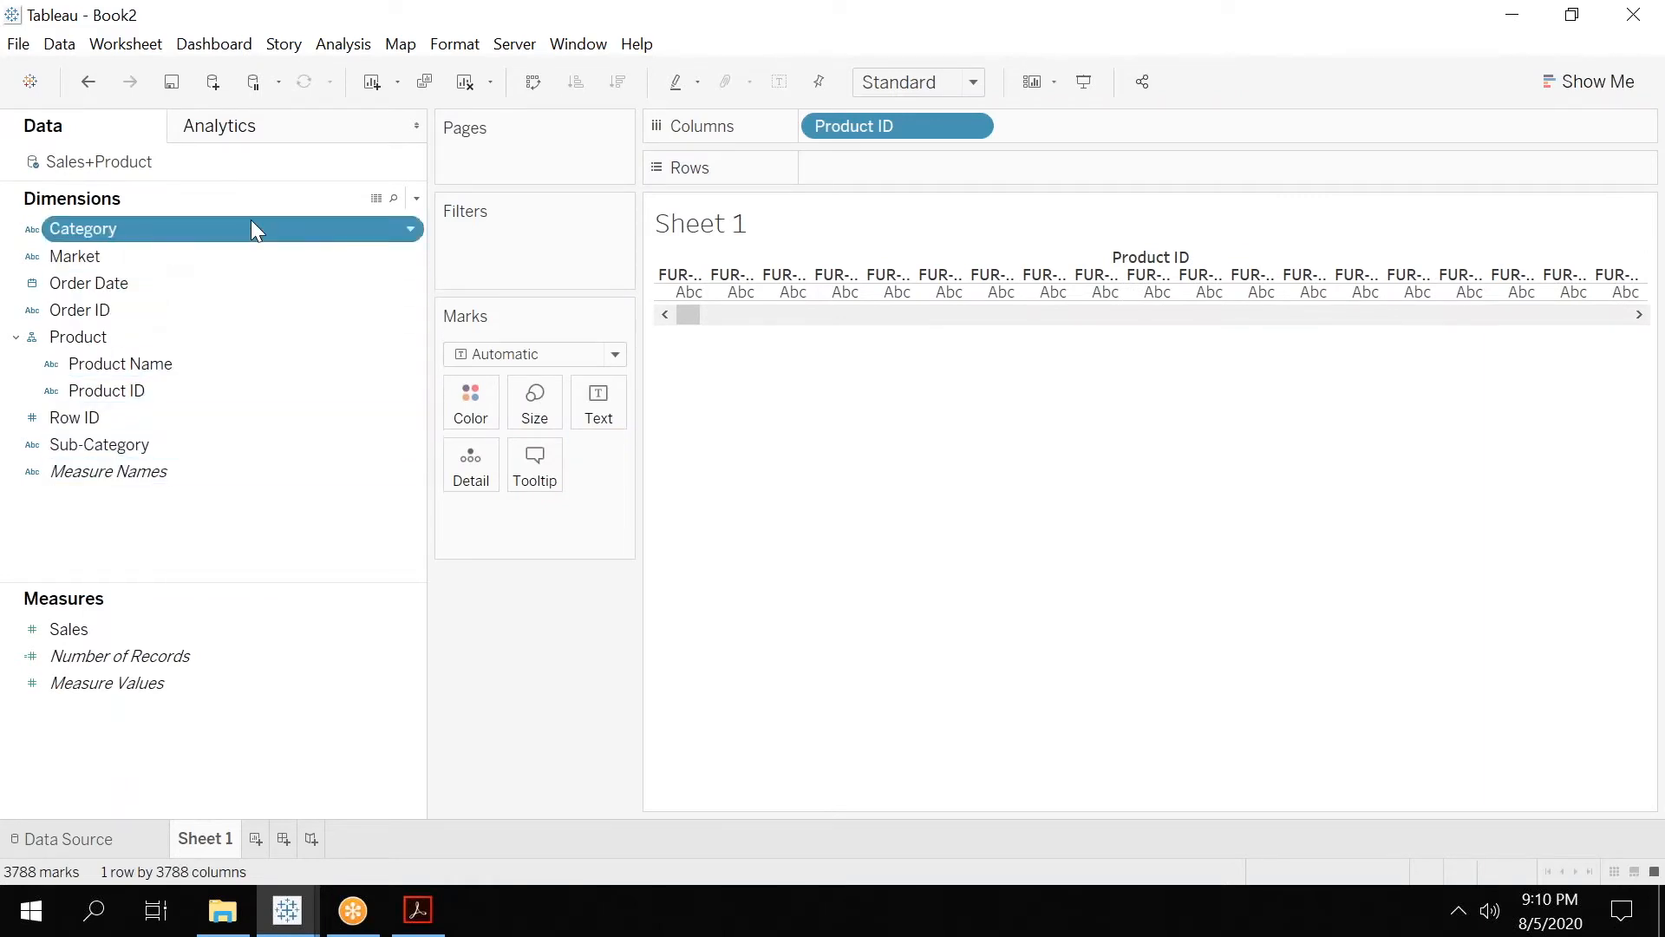
left_click(418, 224)
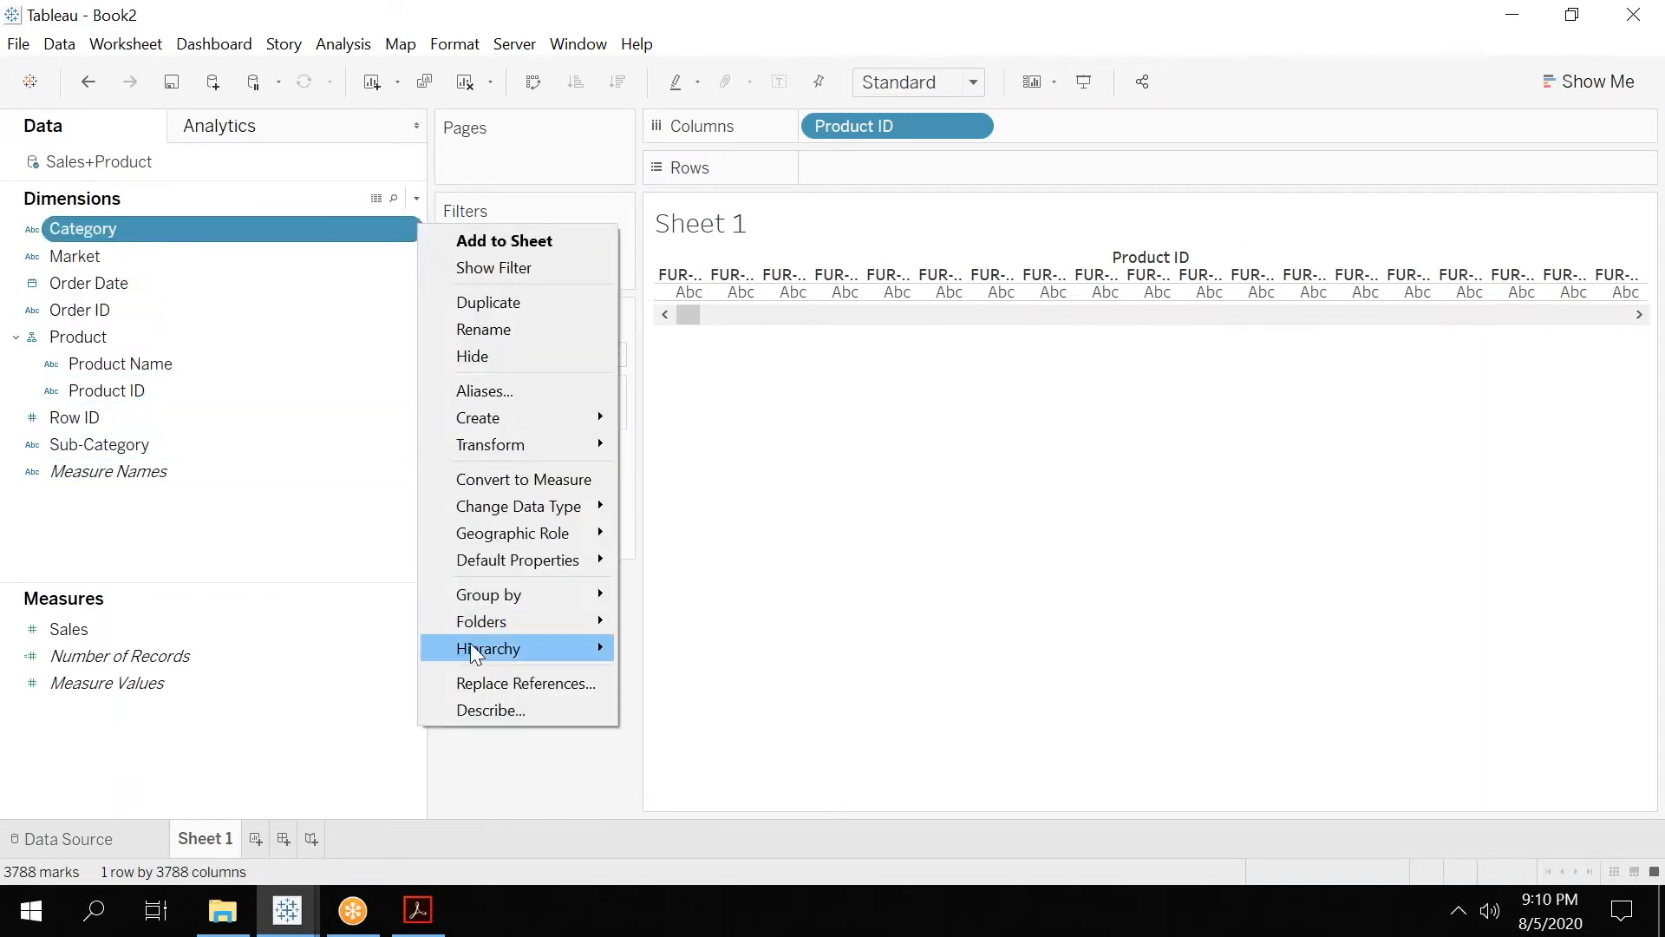
mouse_move(536, 649)
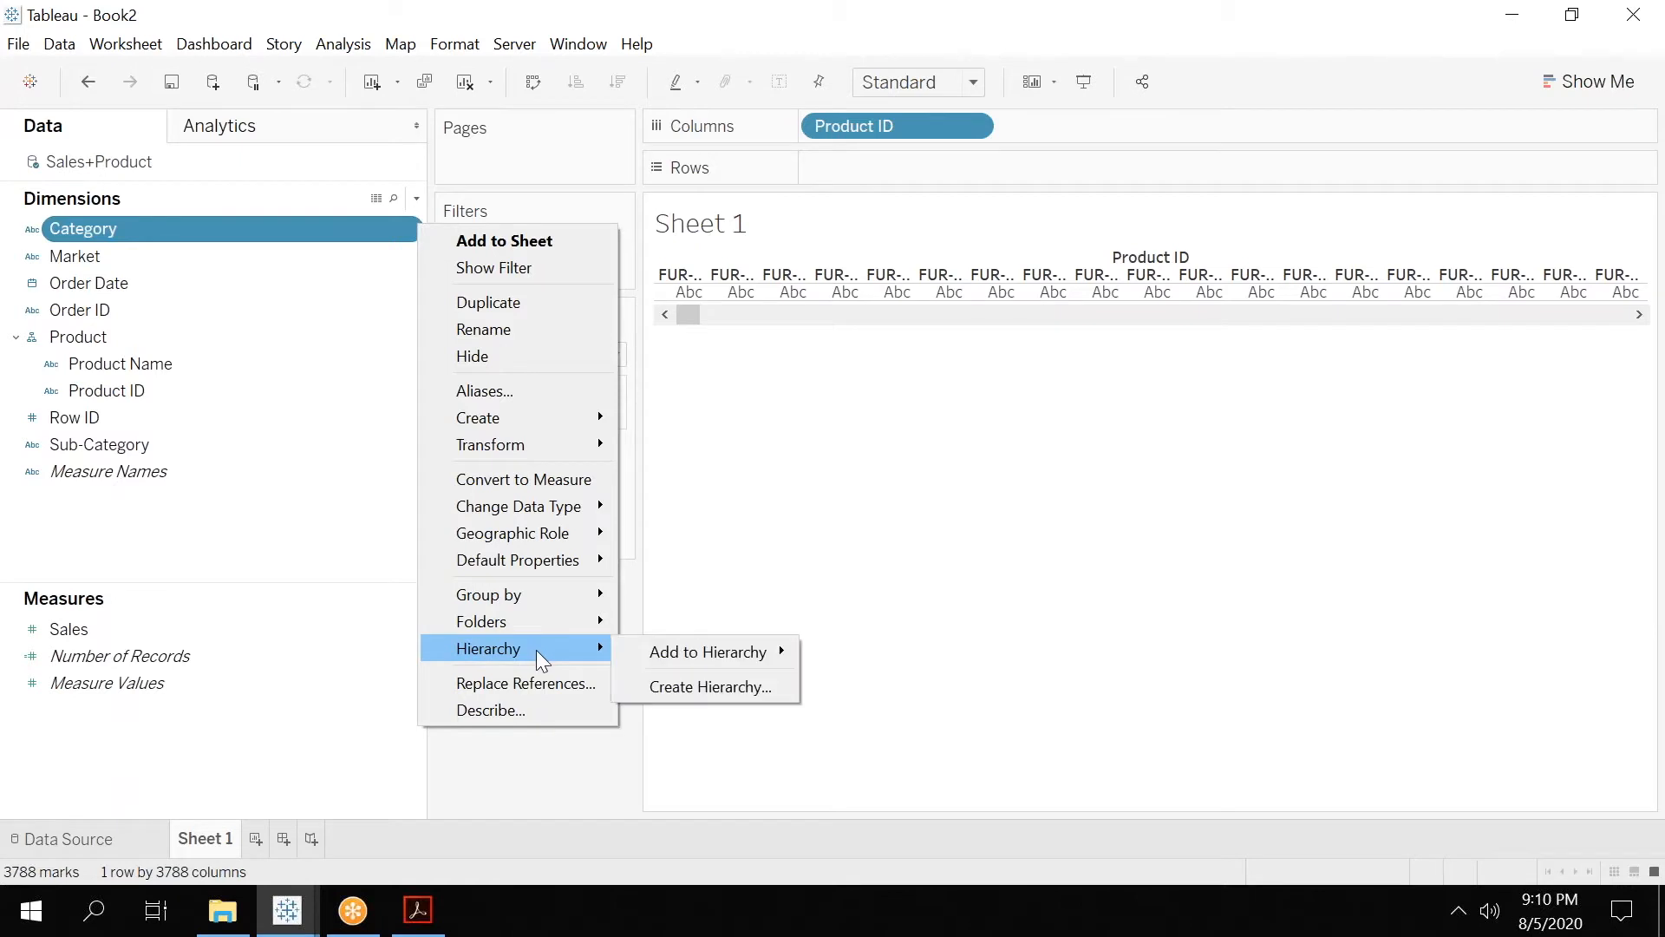
left_click(680, 689)
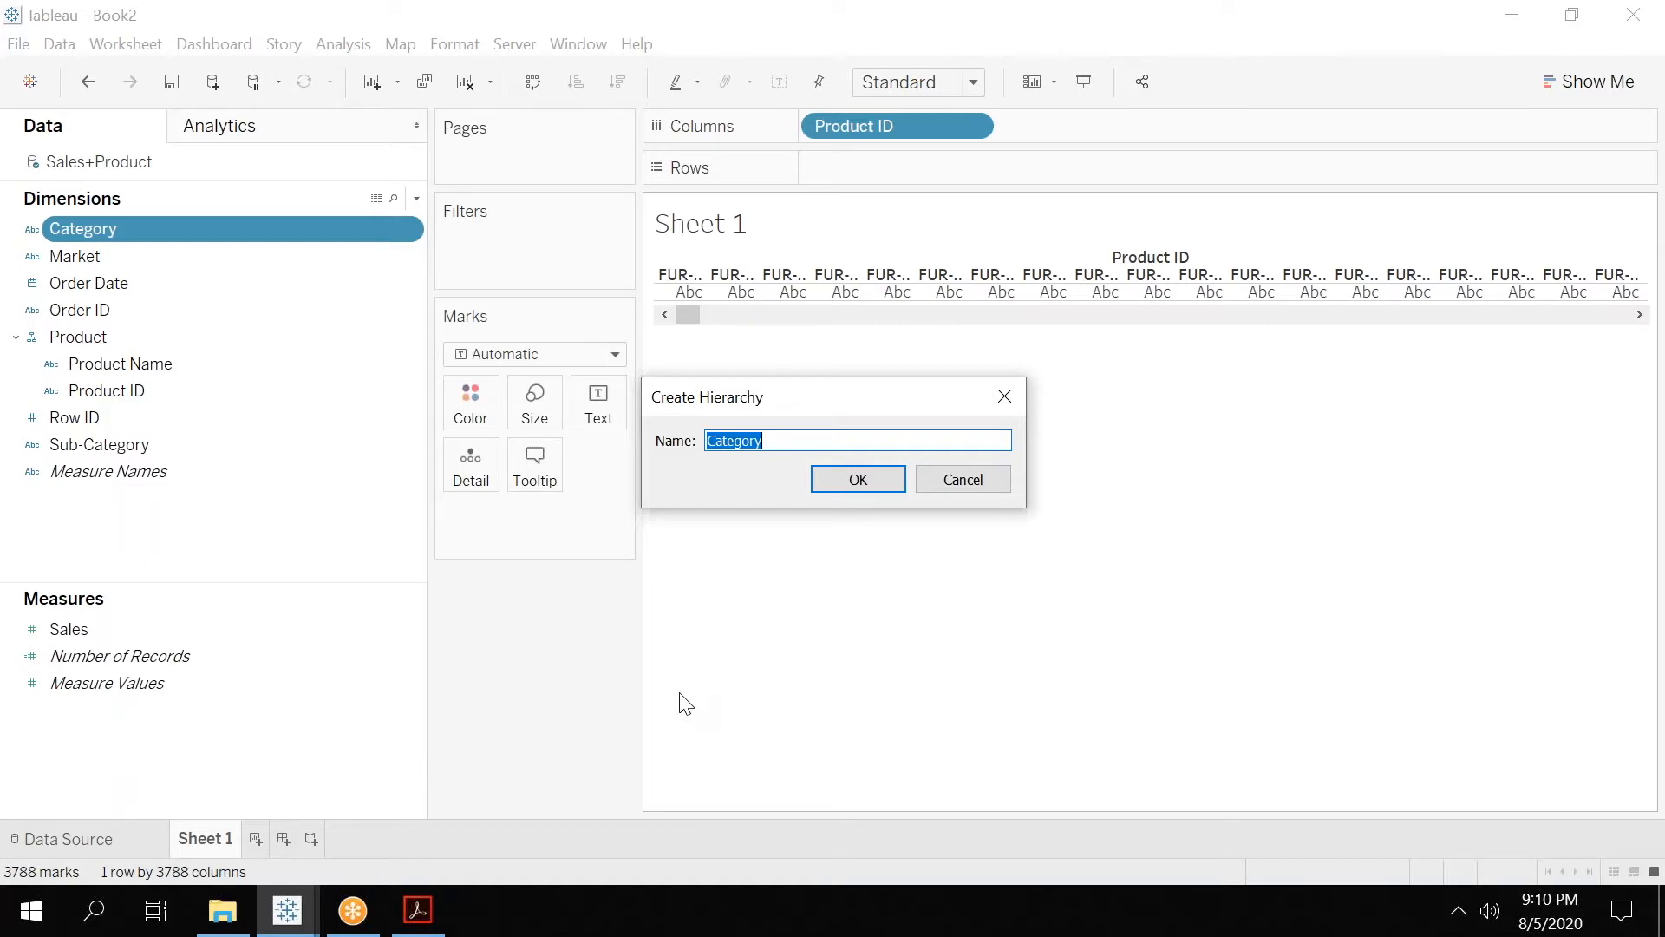
type("Main")
key("BackSpace")
key("BackSpace")
key("BackSpace")
key("BackSpace")
type("Category-Hierarchy")
key("Return")
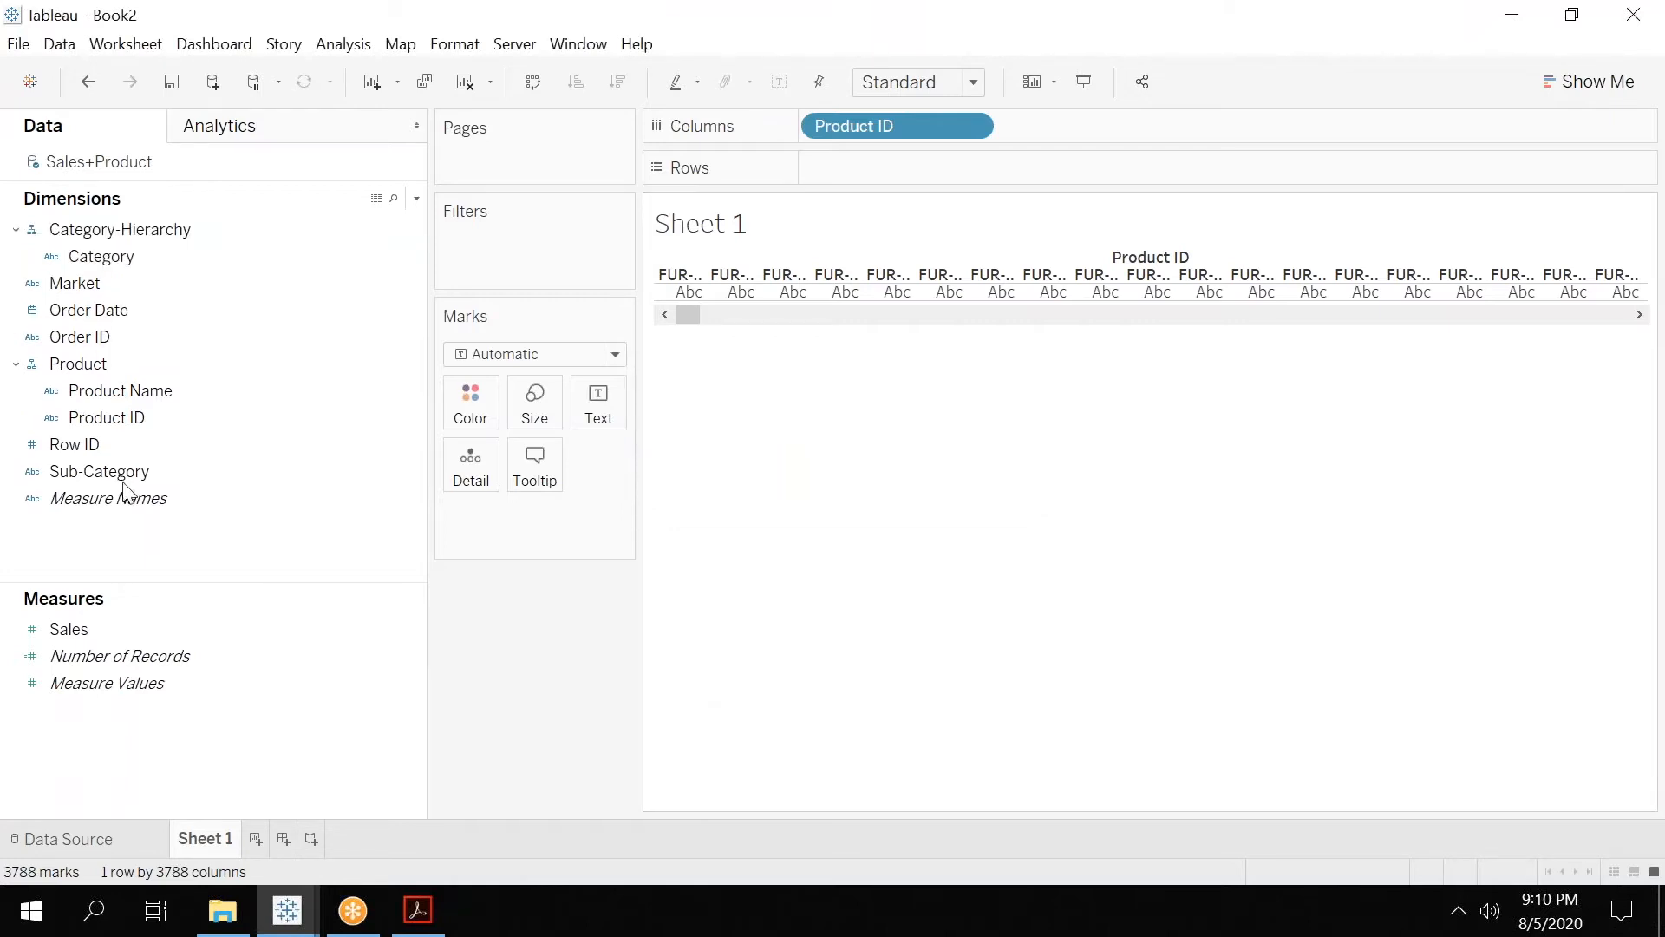
left_click_drag(99, 471, 128, 267)
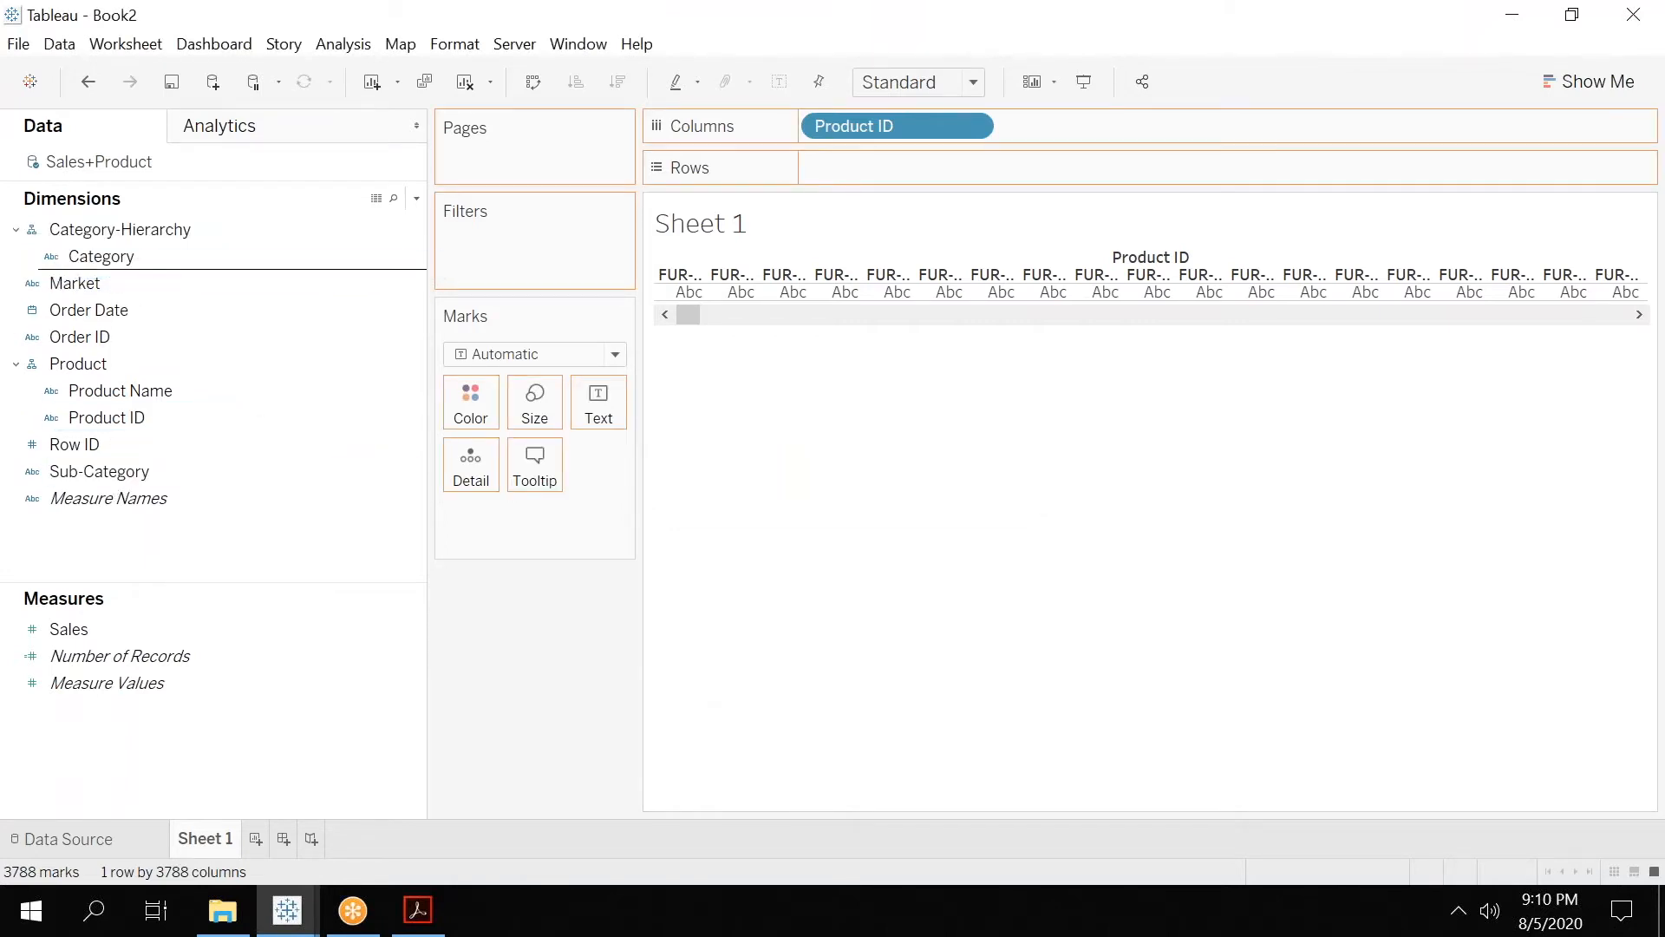
left_click(96, 252)
left_click(111, 279)
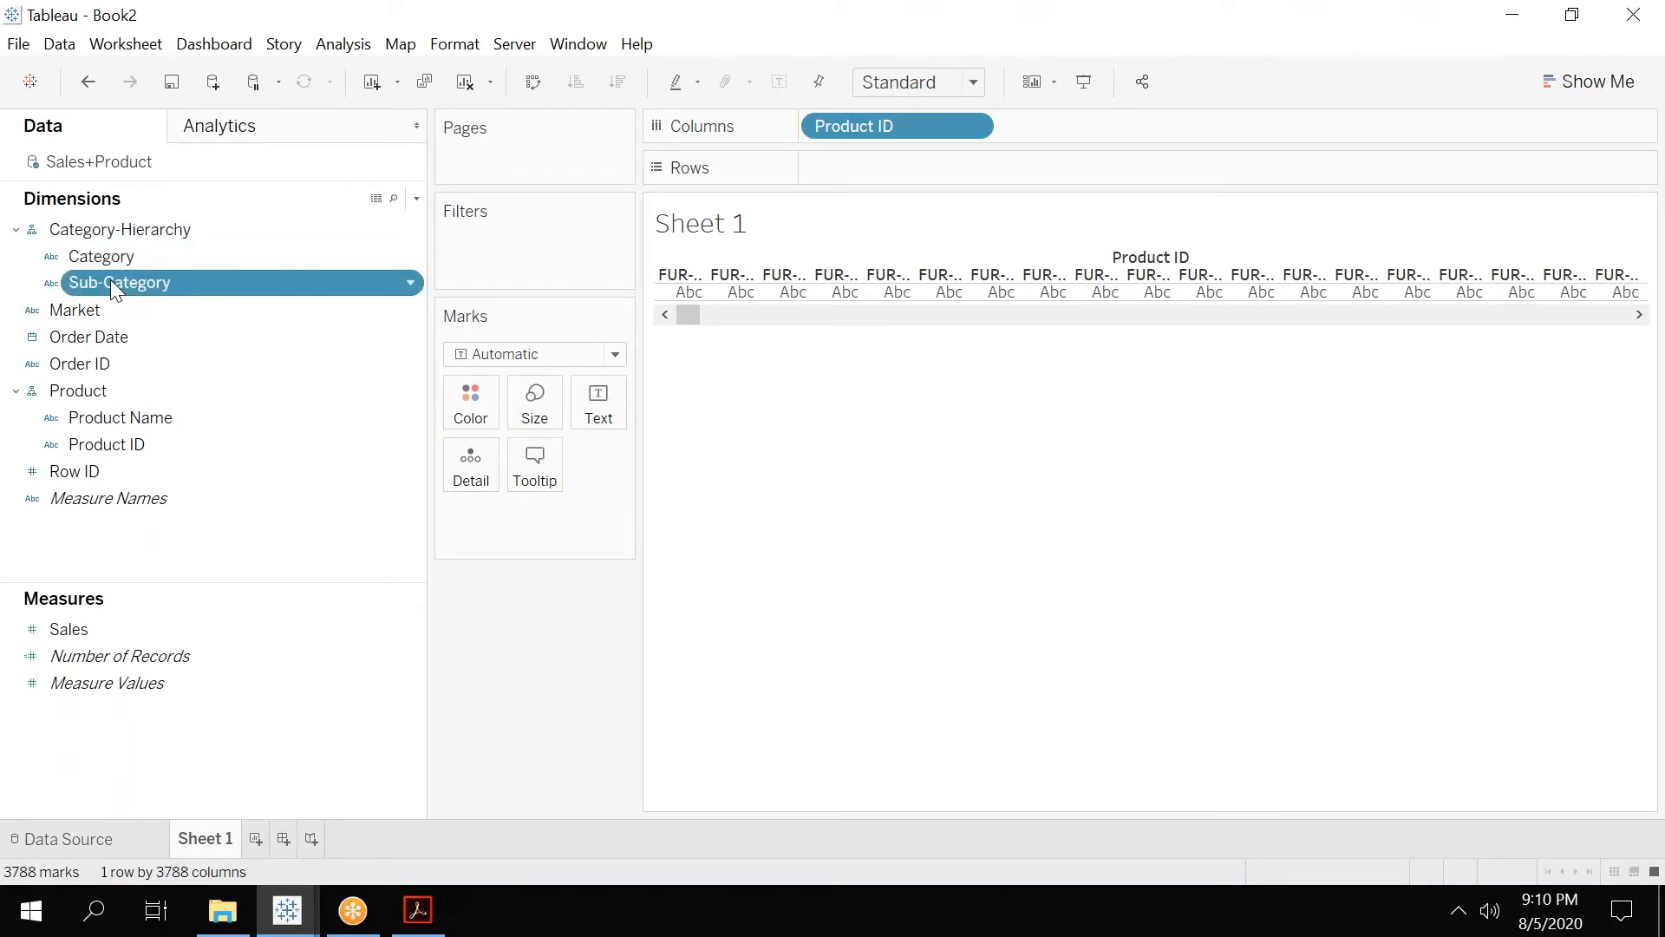
Remove Product ID from Columns and place Category-Hierarchy on Rows, expanded to show Sub-Category.
left_click_drag(905, 129, 575, 643)
left_click_drag(137, 226, 944, 173)
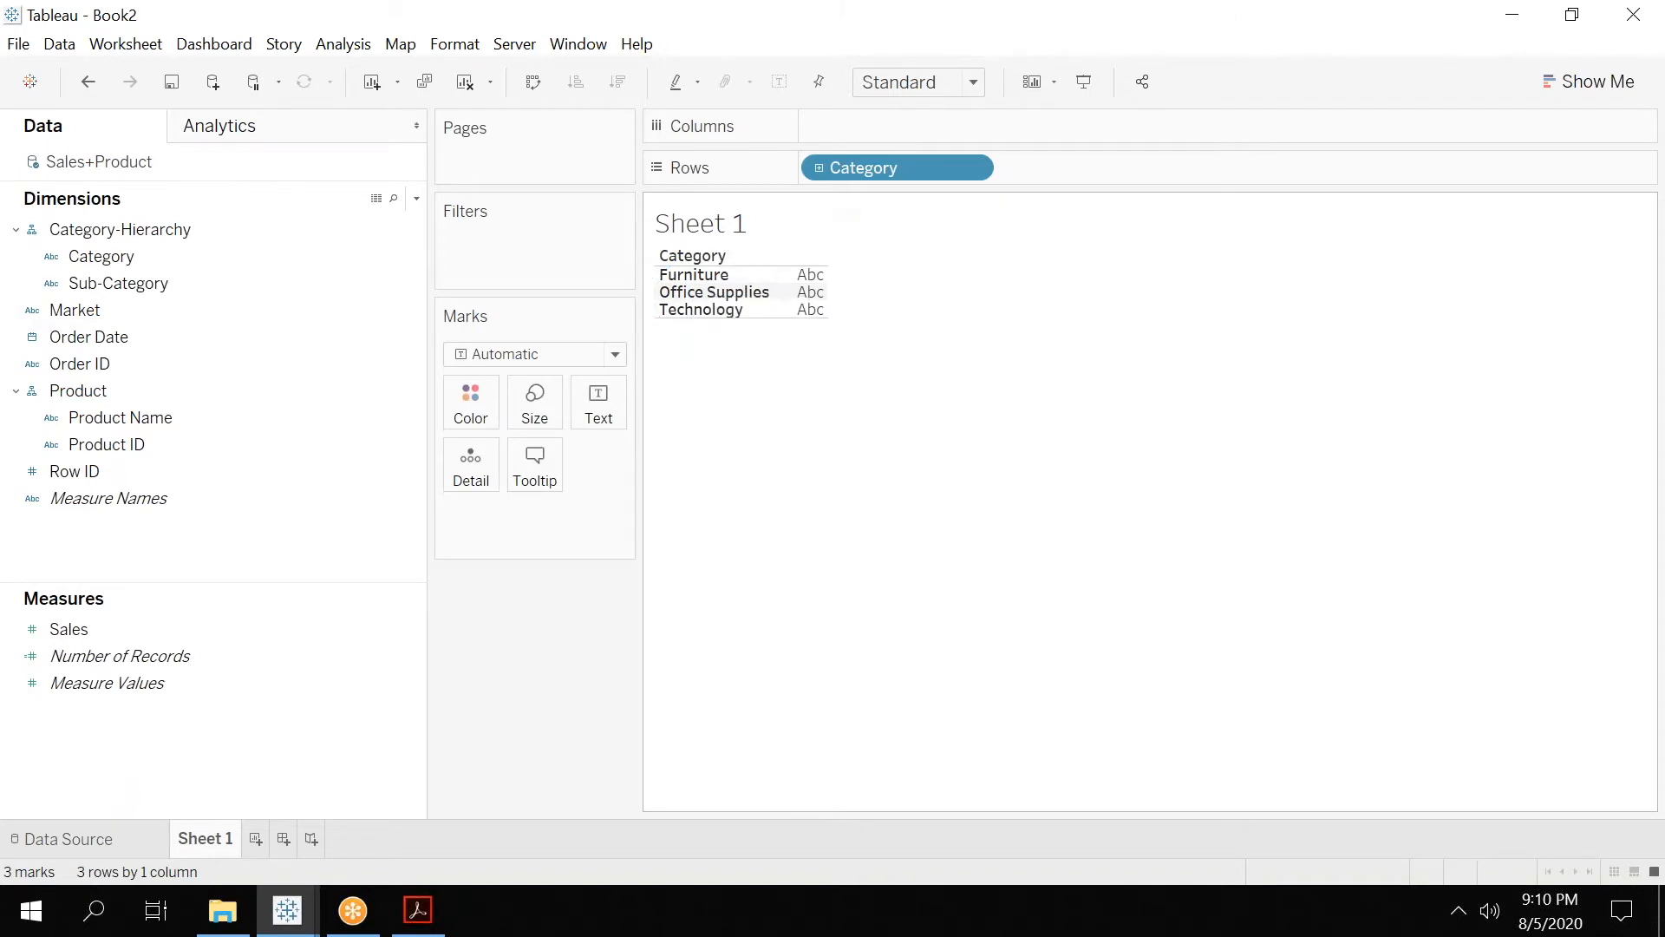
left_click(819, 168)
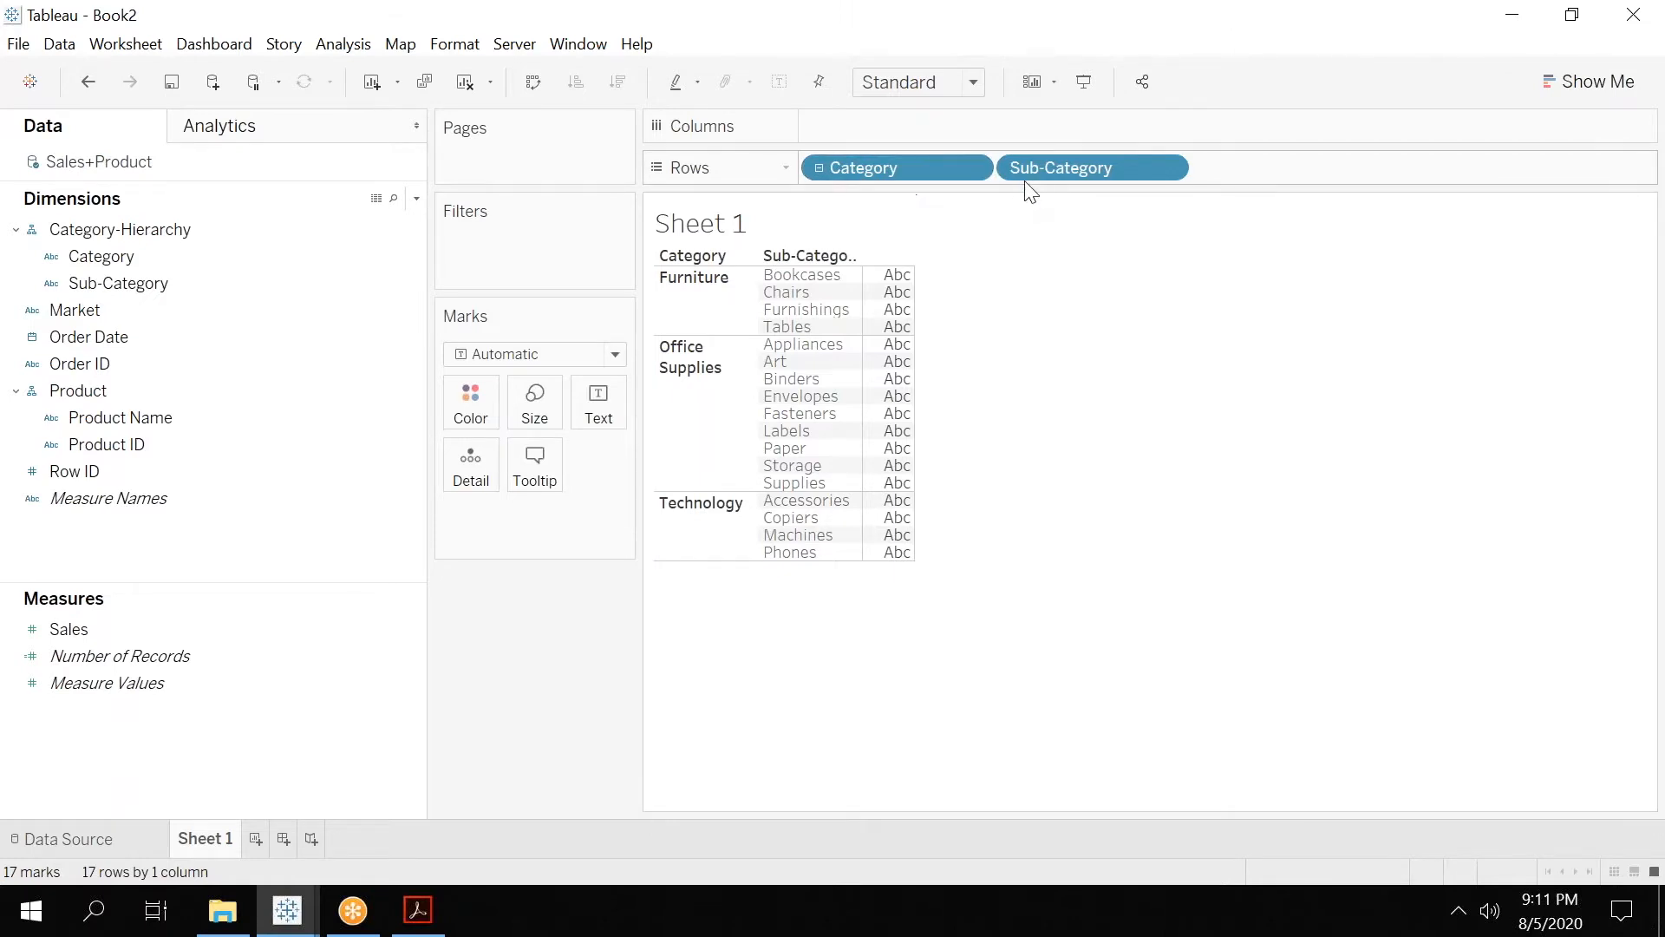
Add Sales to Columns and place Order Date ahead of it to split the bars by year.
left_click(92, 638)
left_click_drag(92, 632, 862, 123)
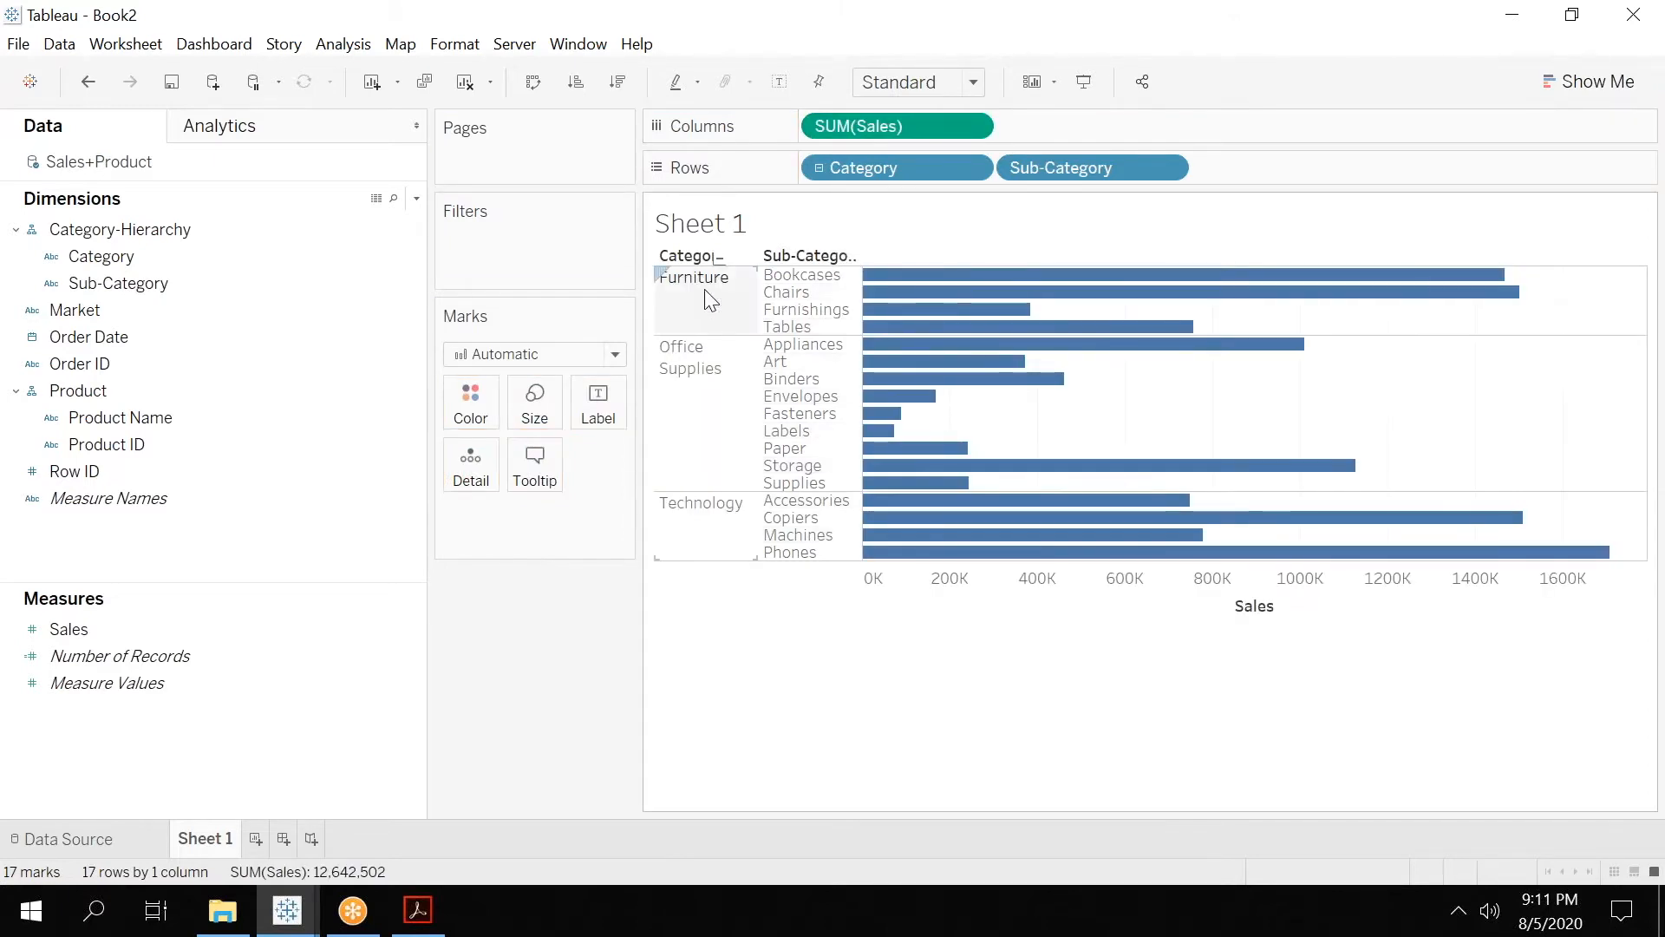
mouse_move(981, 277)
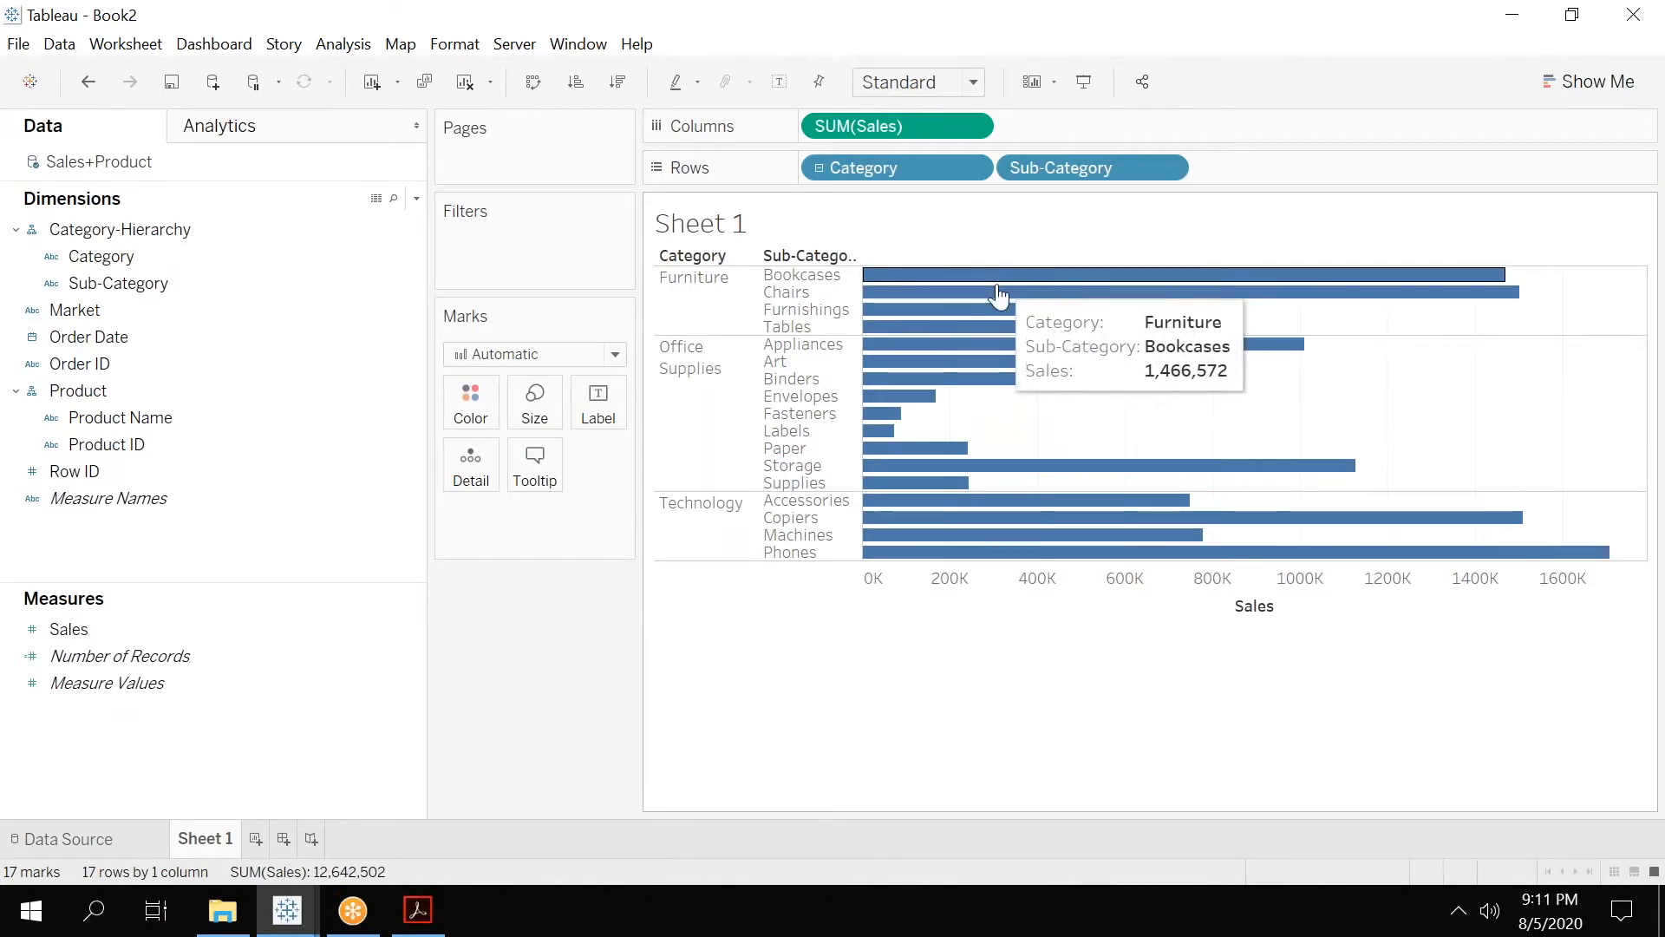
mouse_move(1002, 312)
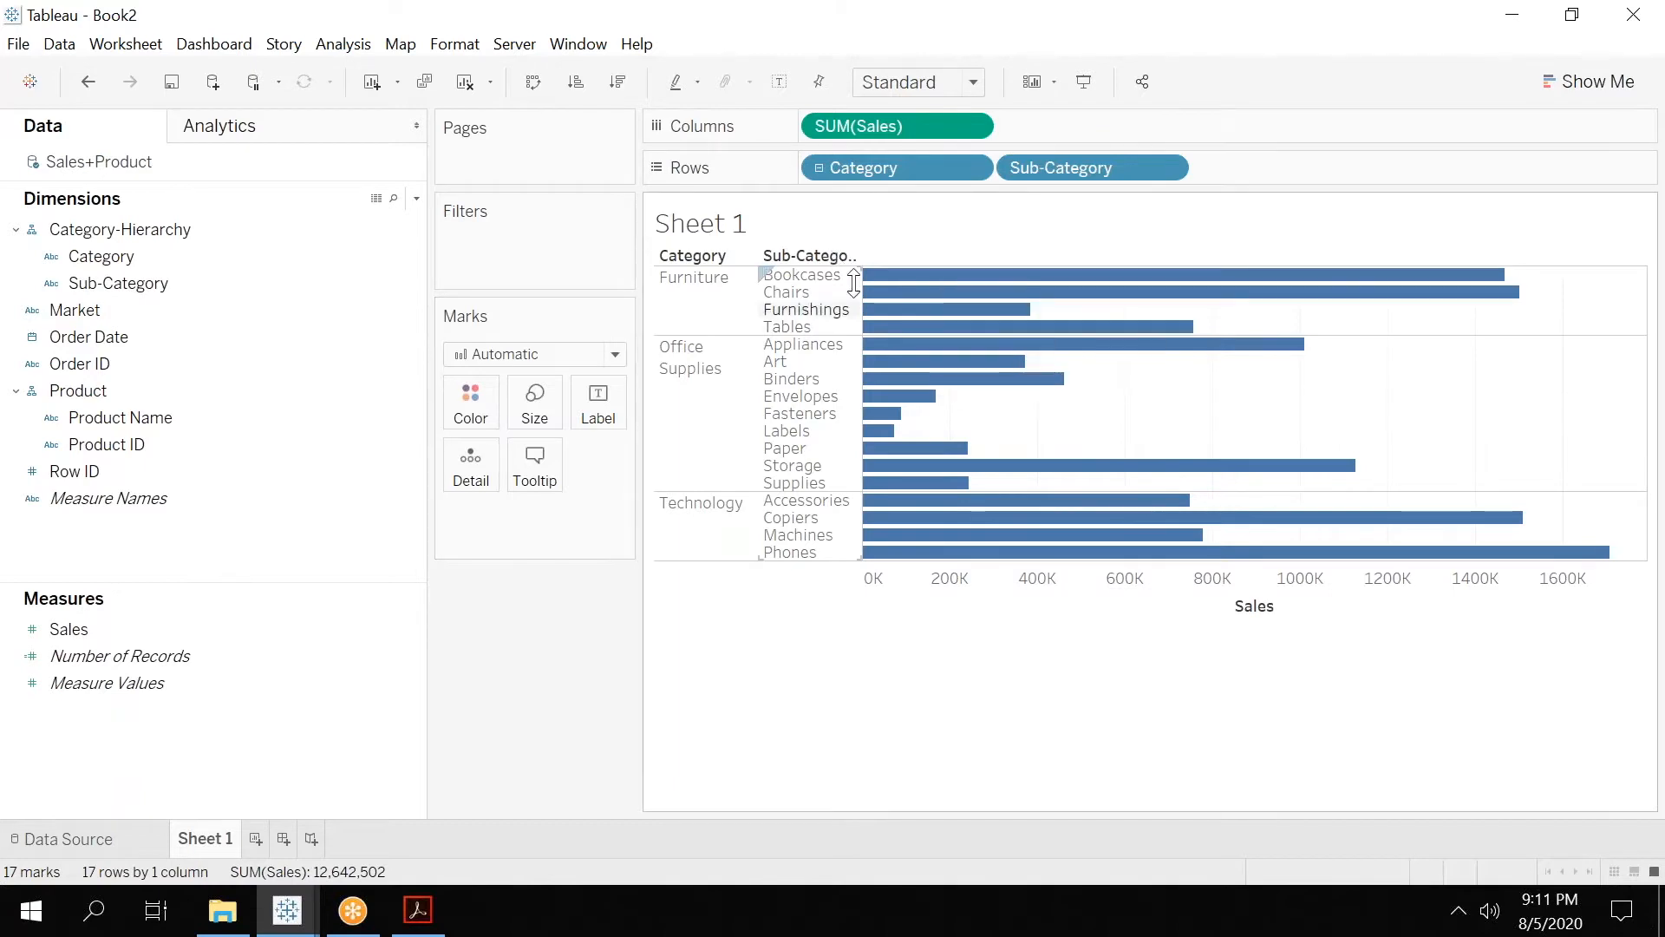
left_click_drag(97, 337, 806, 126)
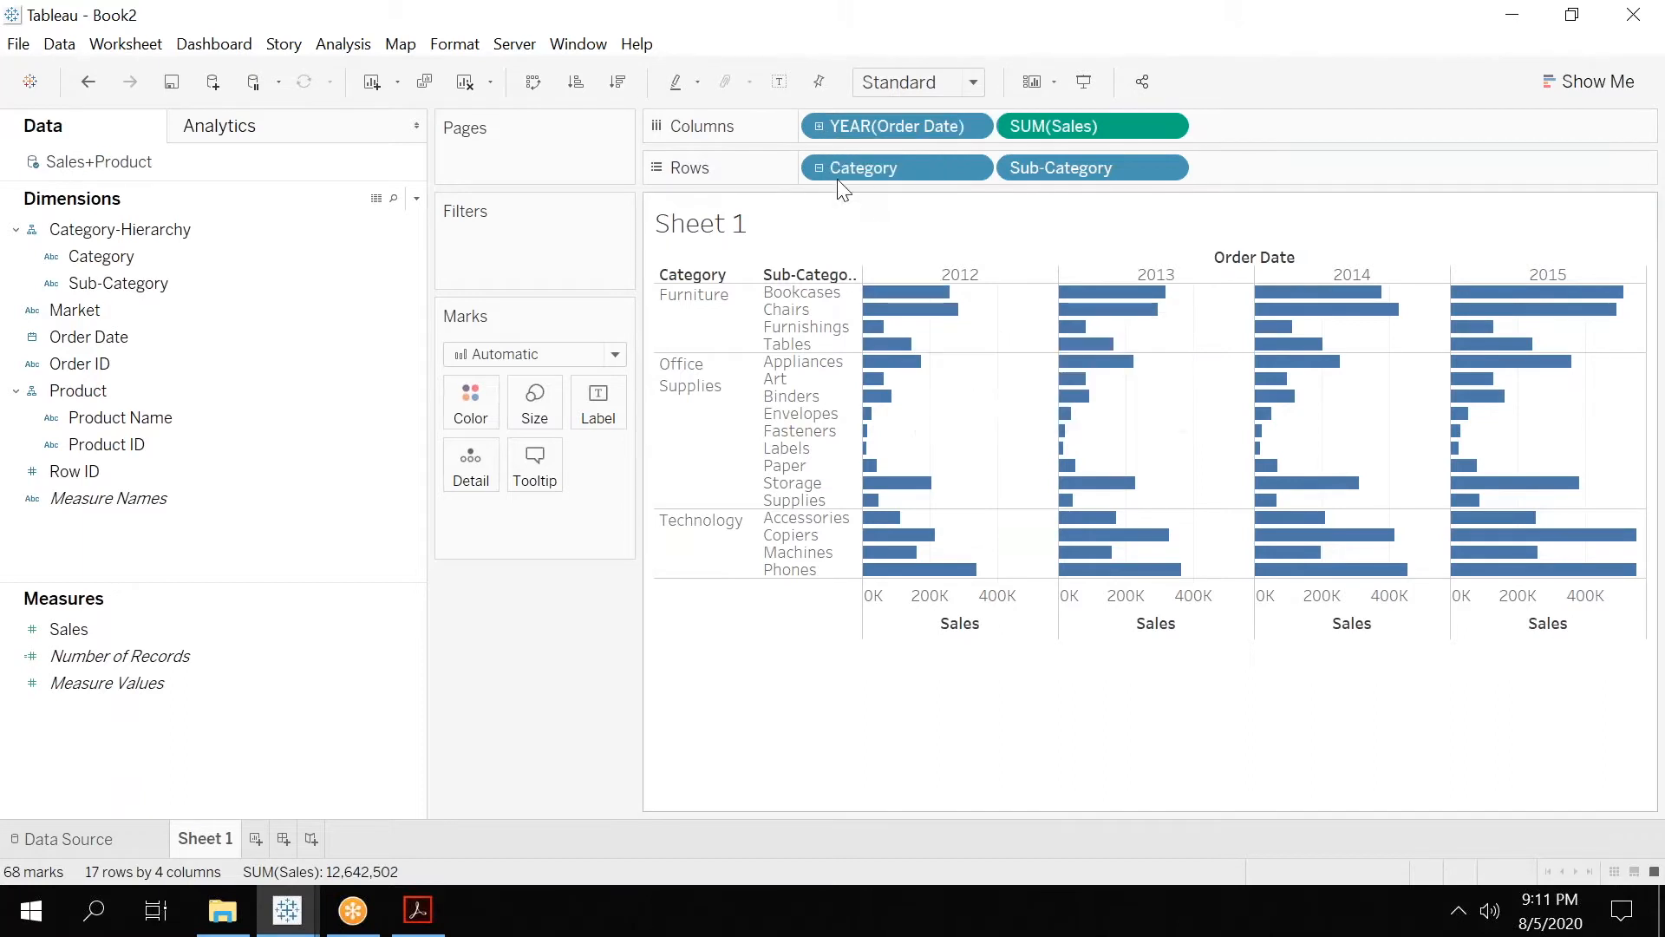
Drill Order Date down through quarter, month and day, and collapse it back to year.
left_click(819, 126)
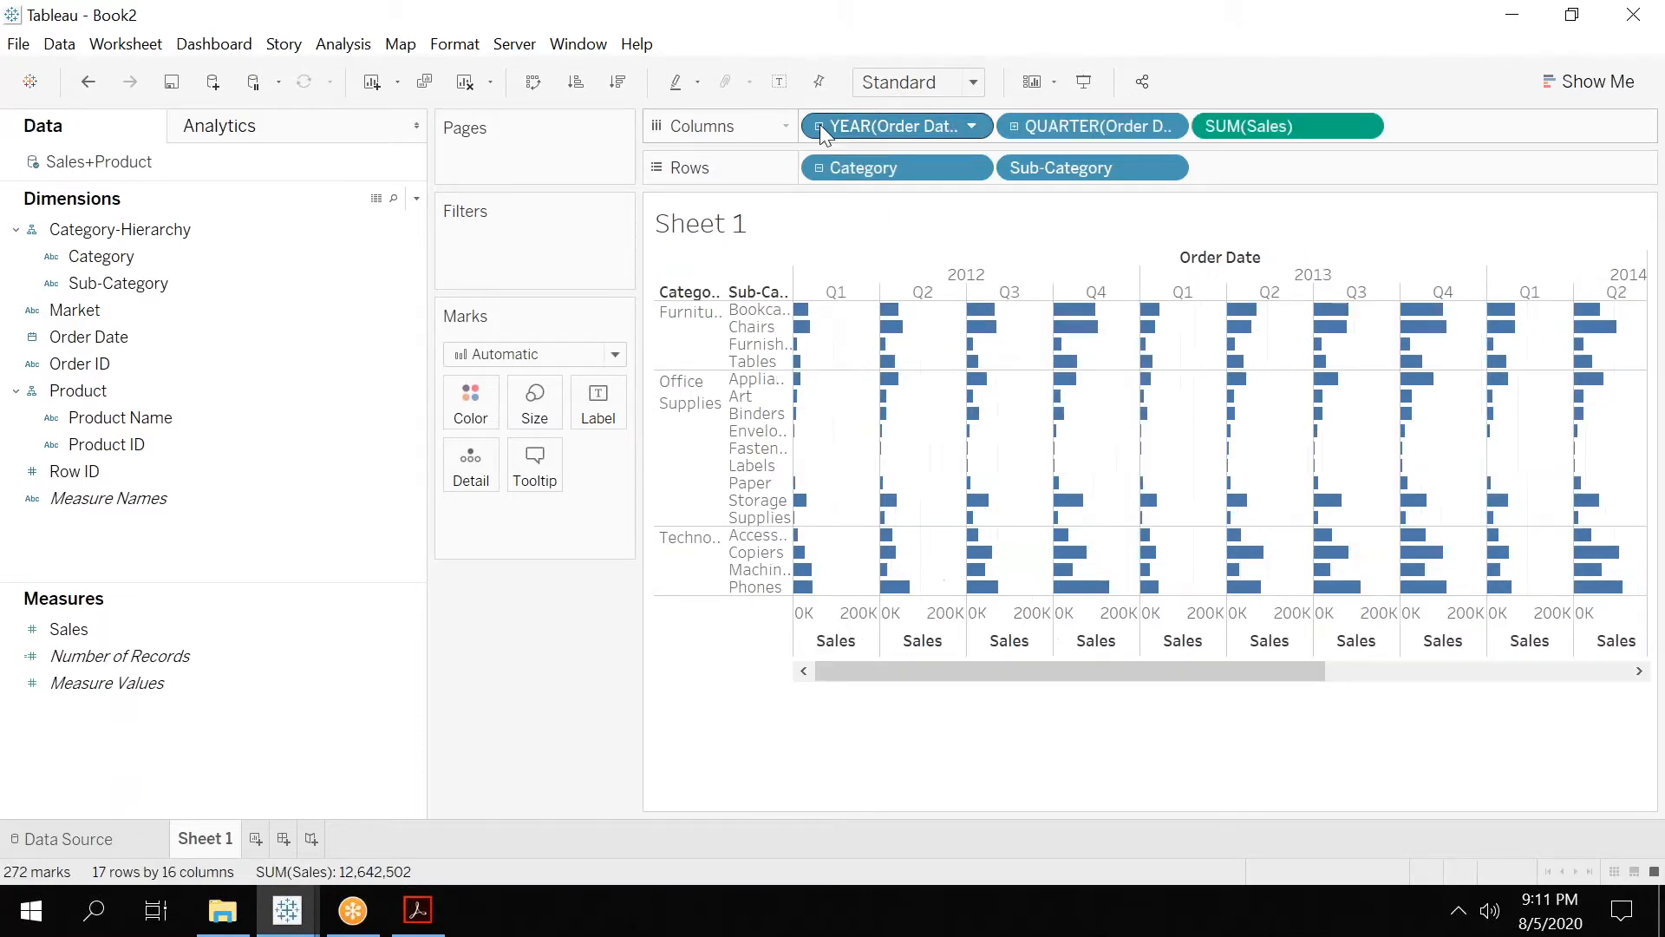
left_click(1013, 125)
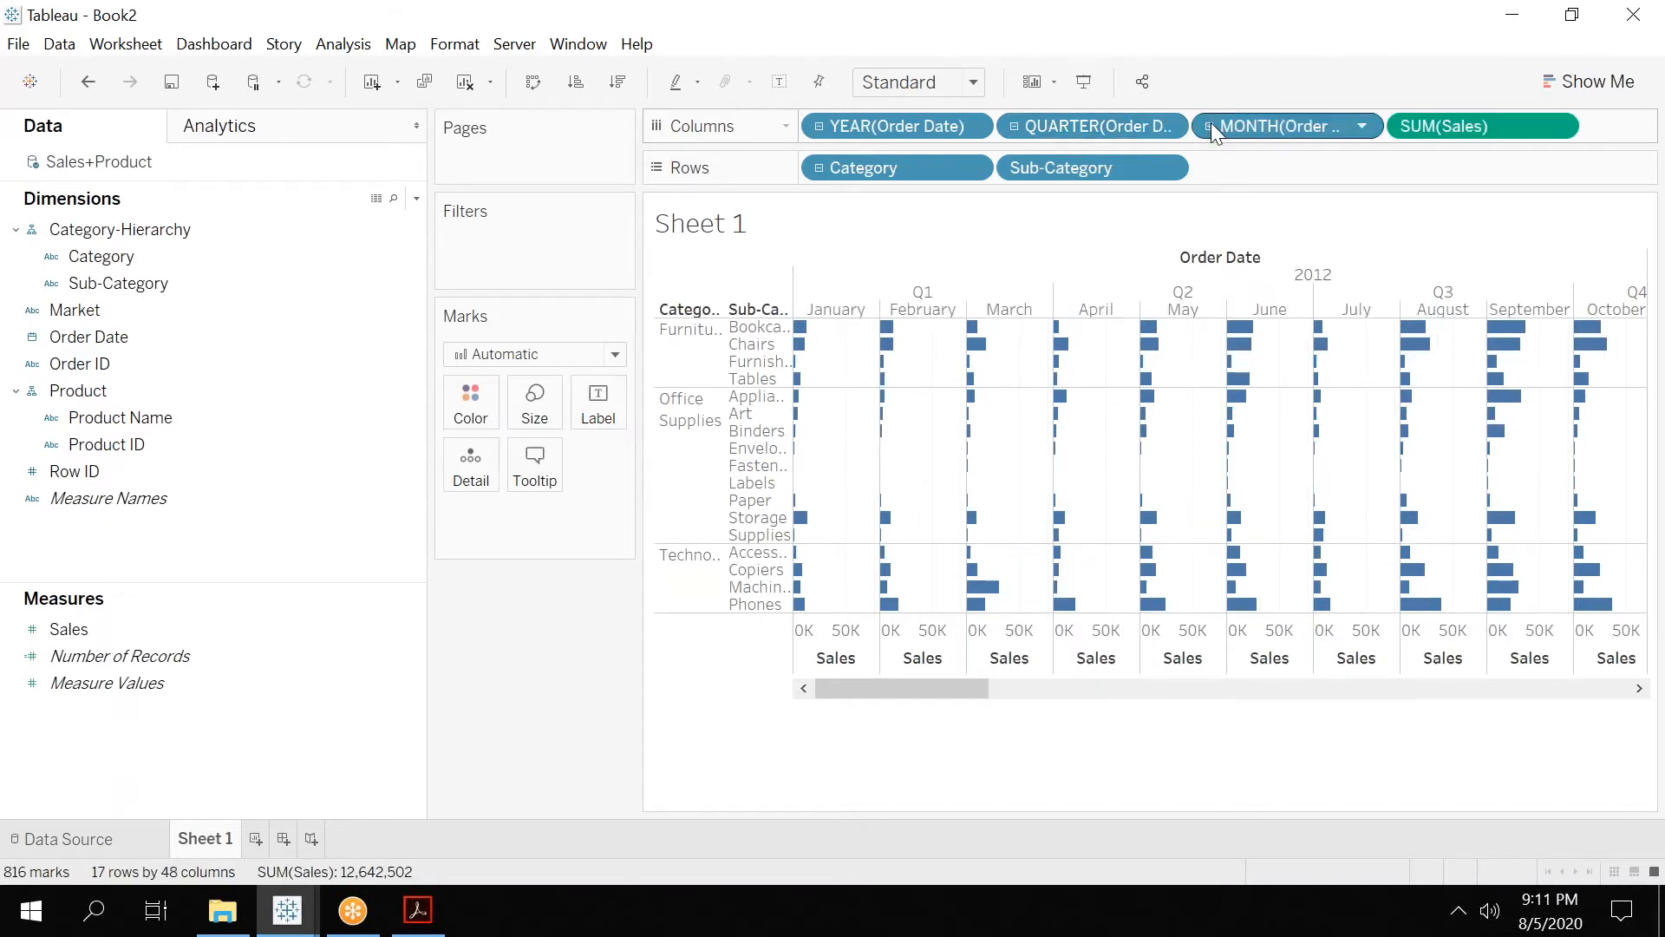
left_click(1209, 126)
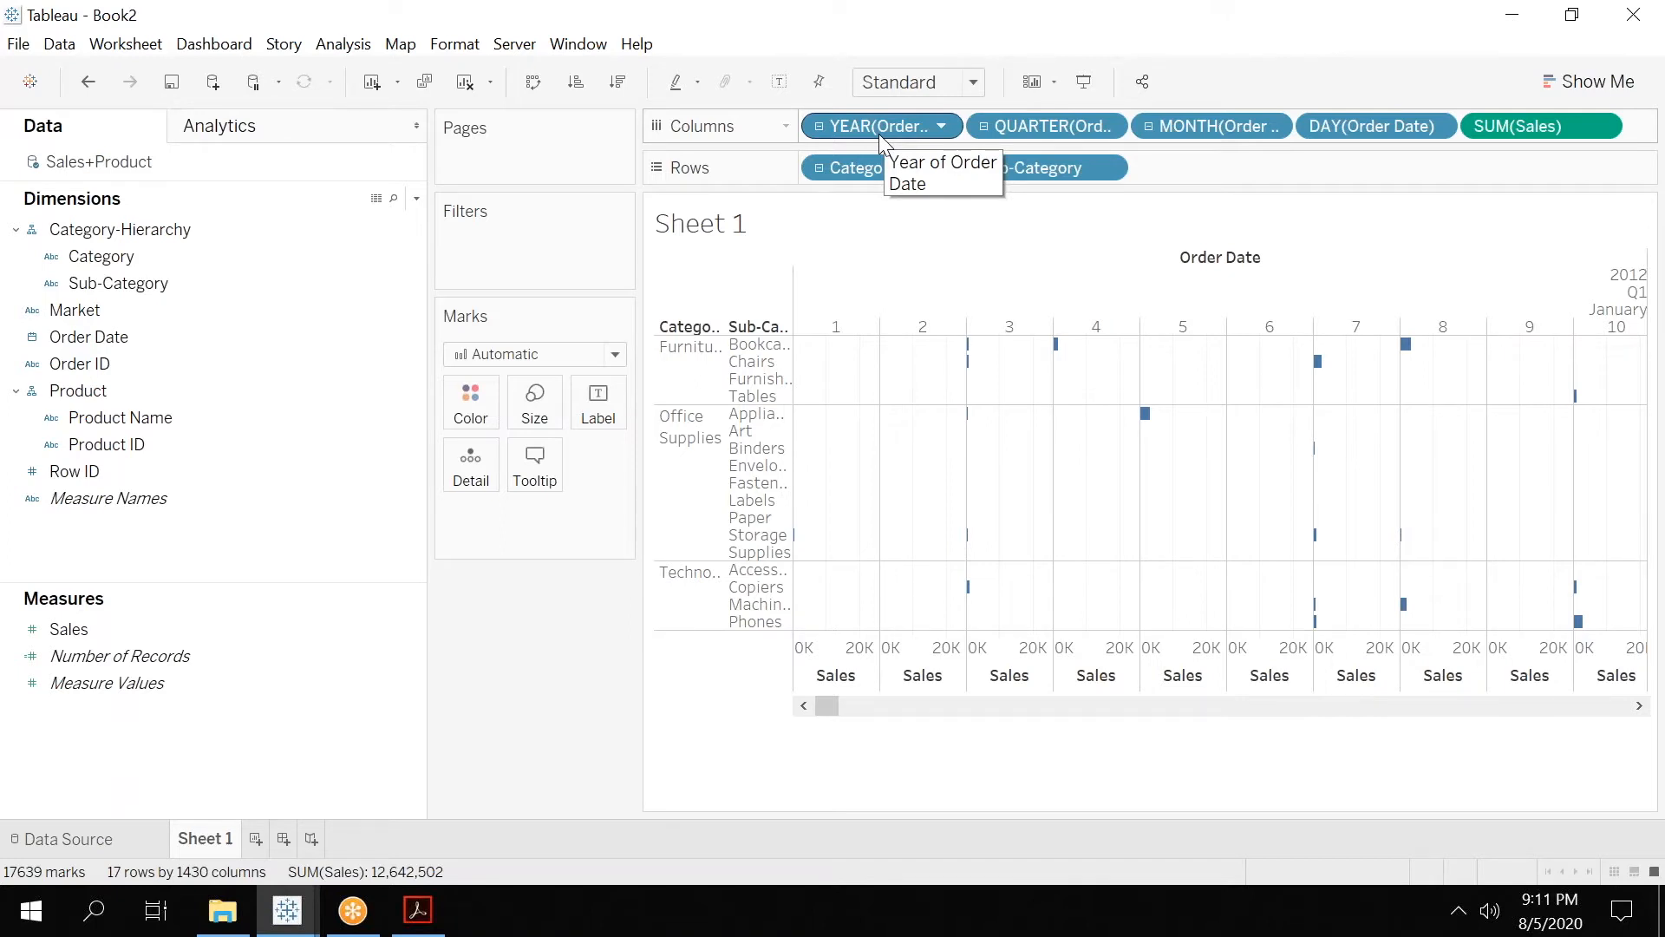
left_click(819, 124)
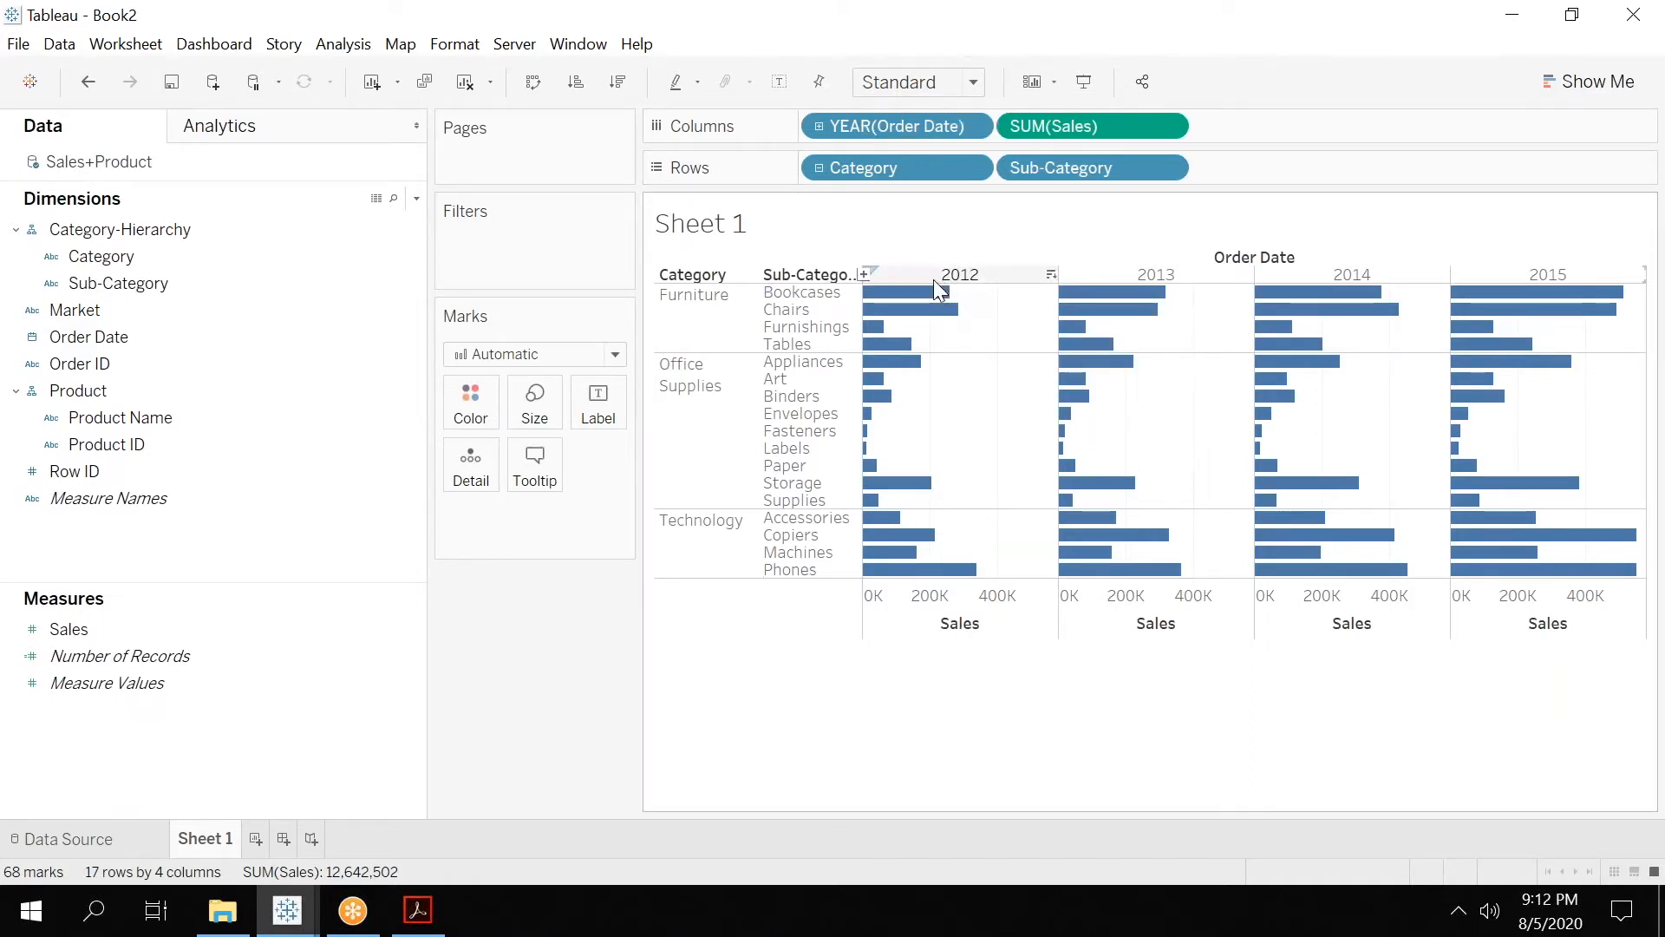
Fit the sales bar chart to Entire View.
mouse_move(878, 303)
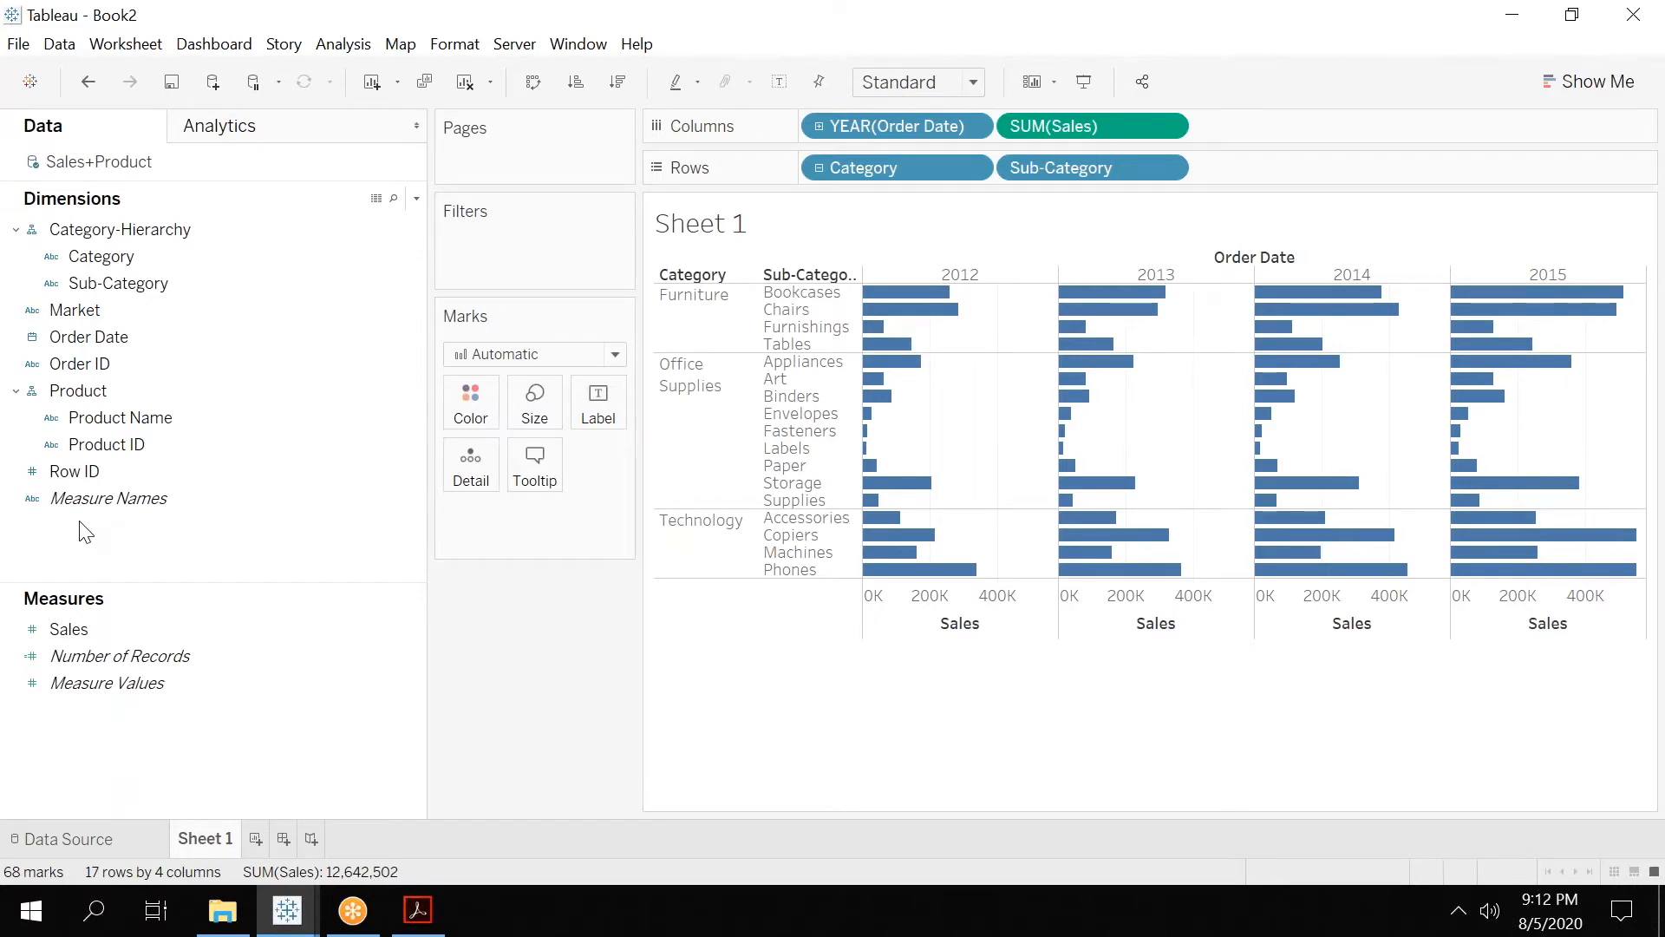
left_click(922, 83)
left_click(924, 175)
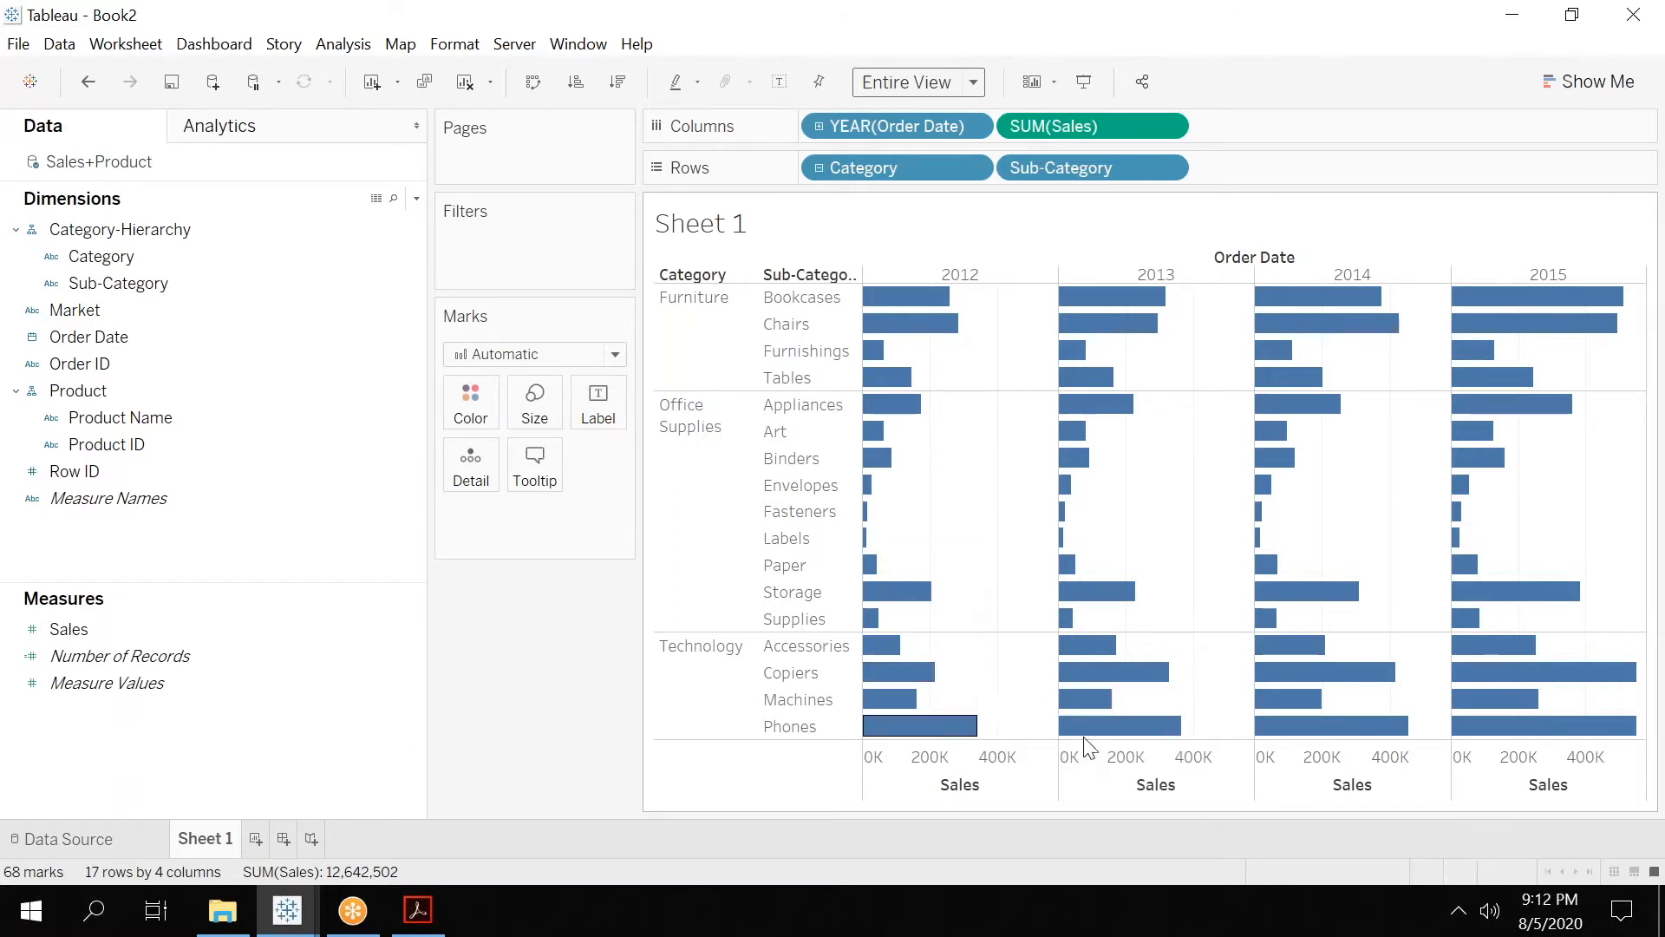
left_click(208, 337)
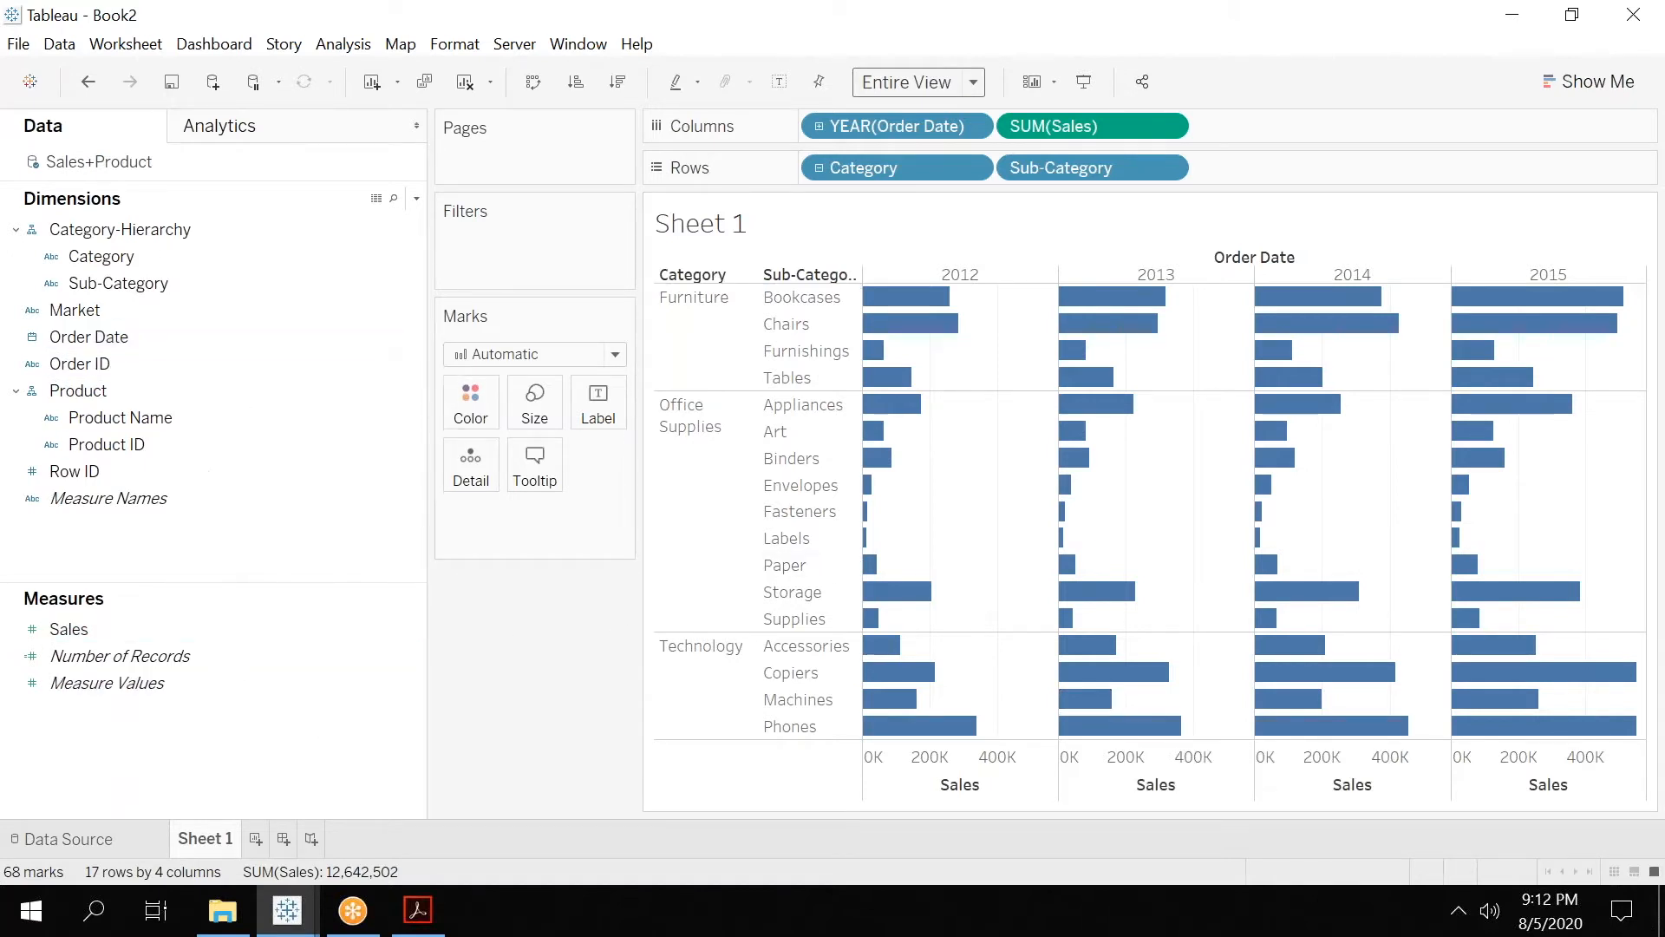
Switch to Tableau 01.pdf in Acrobat and compare the page 80 Cross Join example, reading on to the Data Blending title slide.
left_click(418, 909)
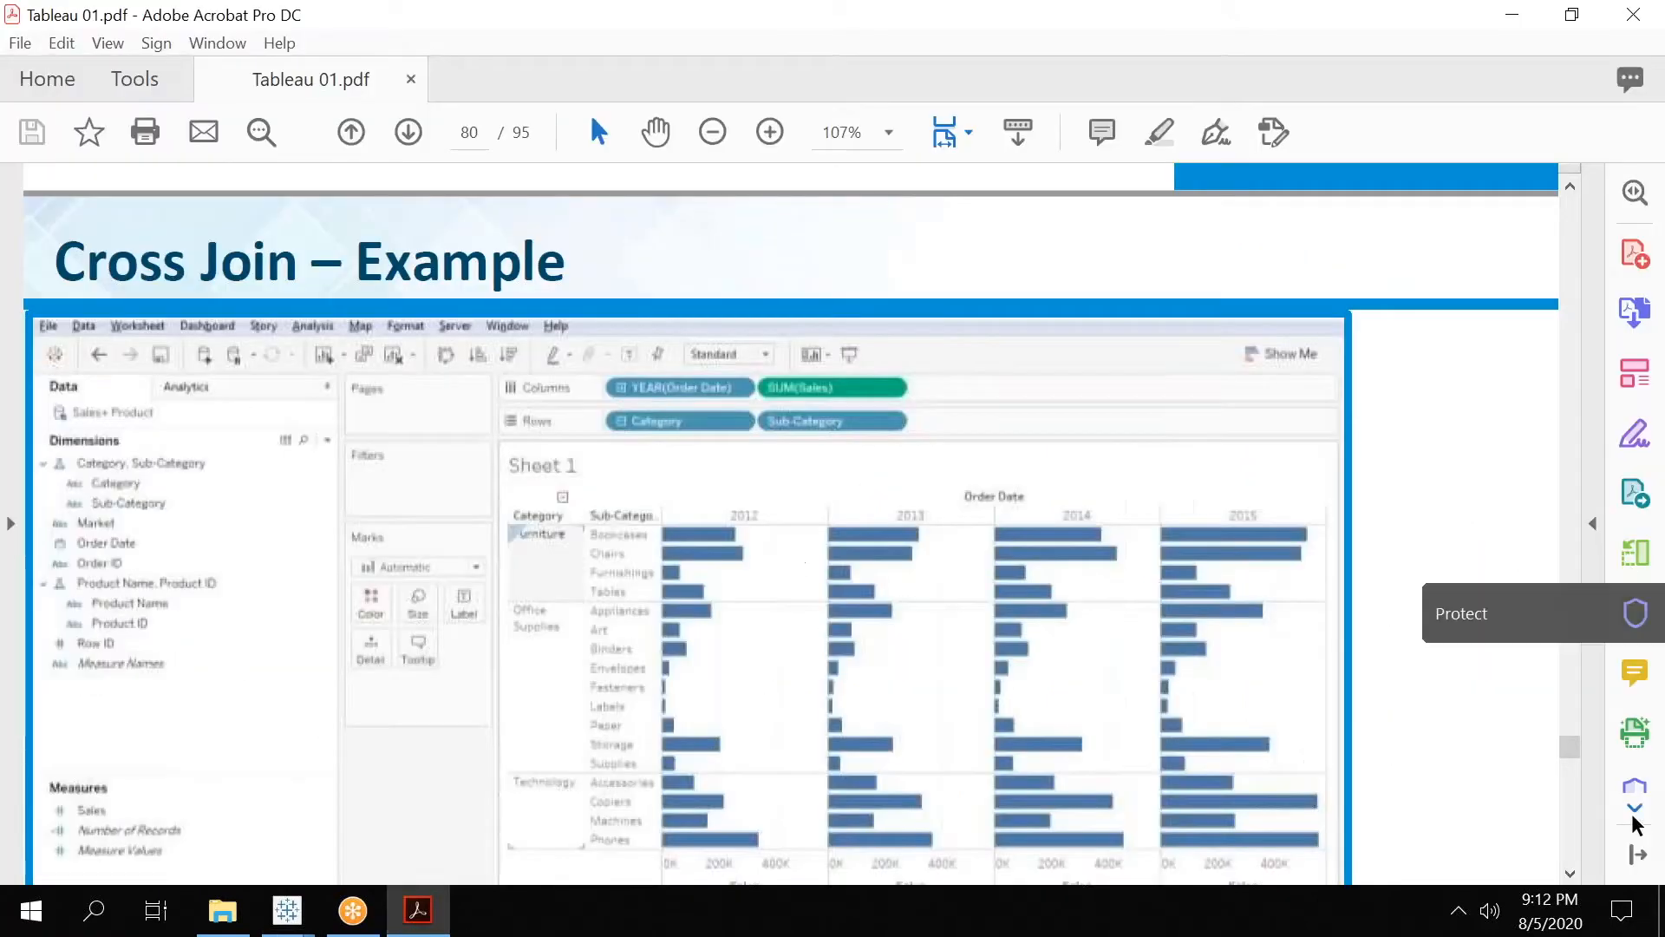
left_click(1571, 875)
left_click(1571, 874)
scroll(1571, 874, "down", 10)
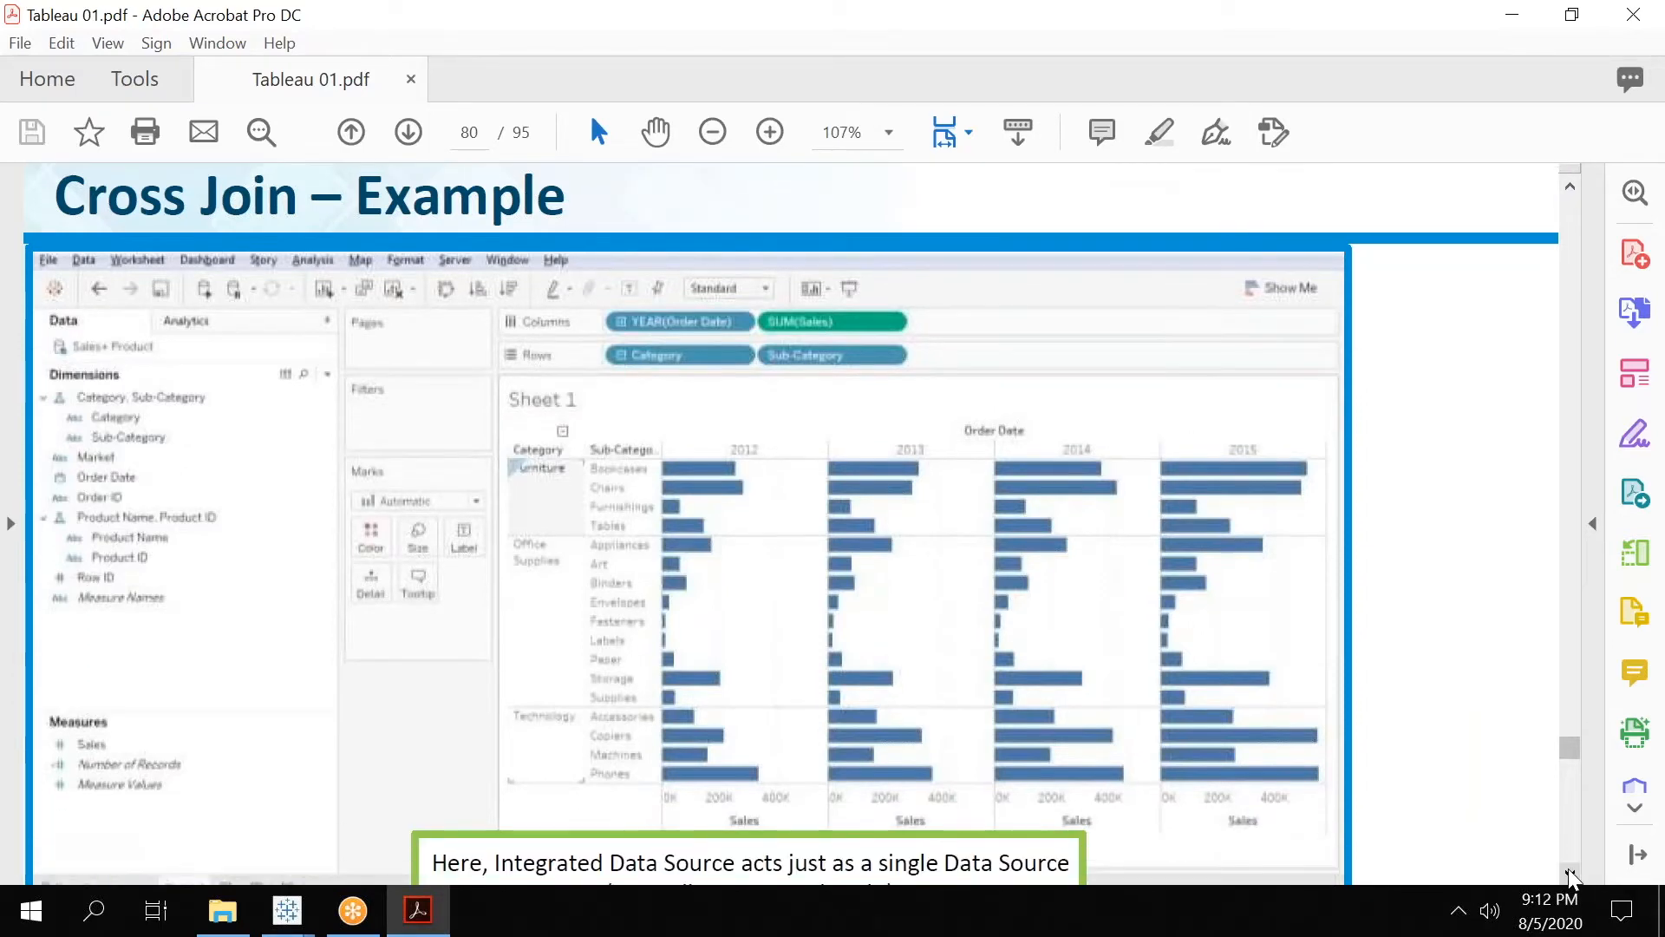
left_click(1573, 186)
scroll(1572, 185, "up", 5)
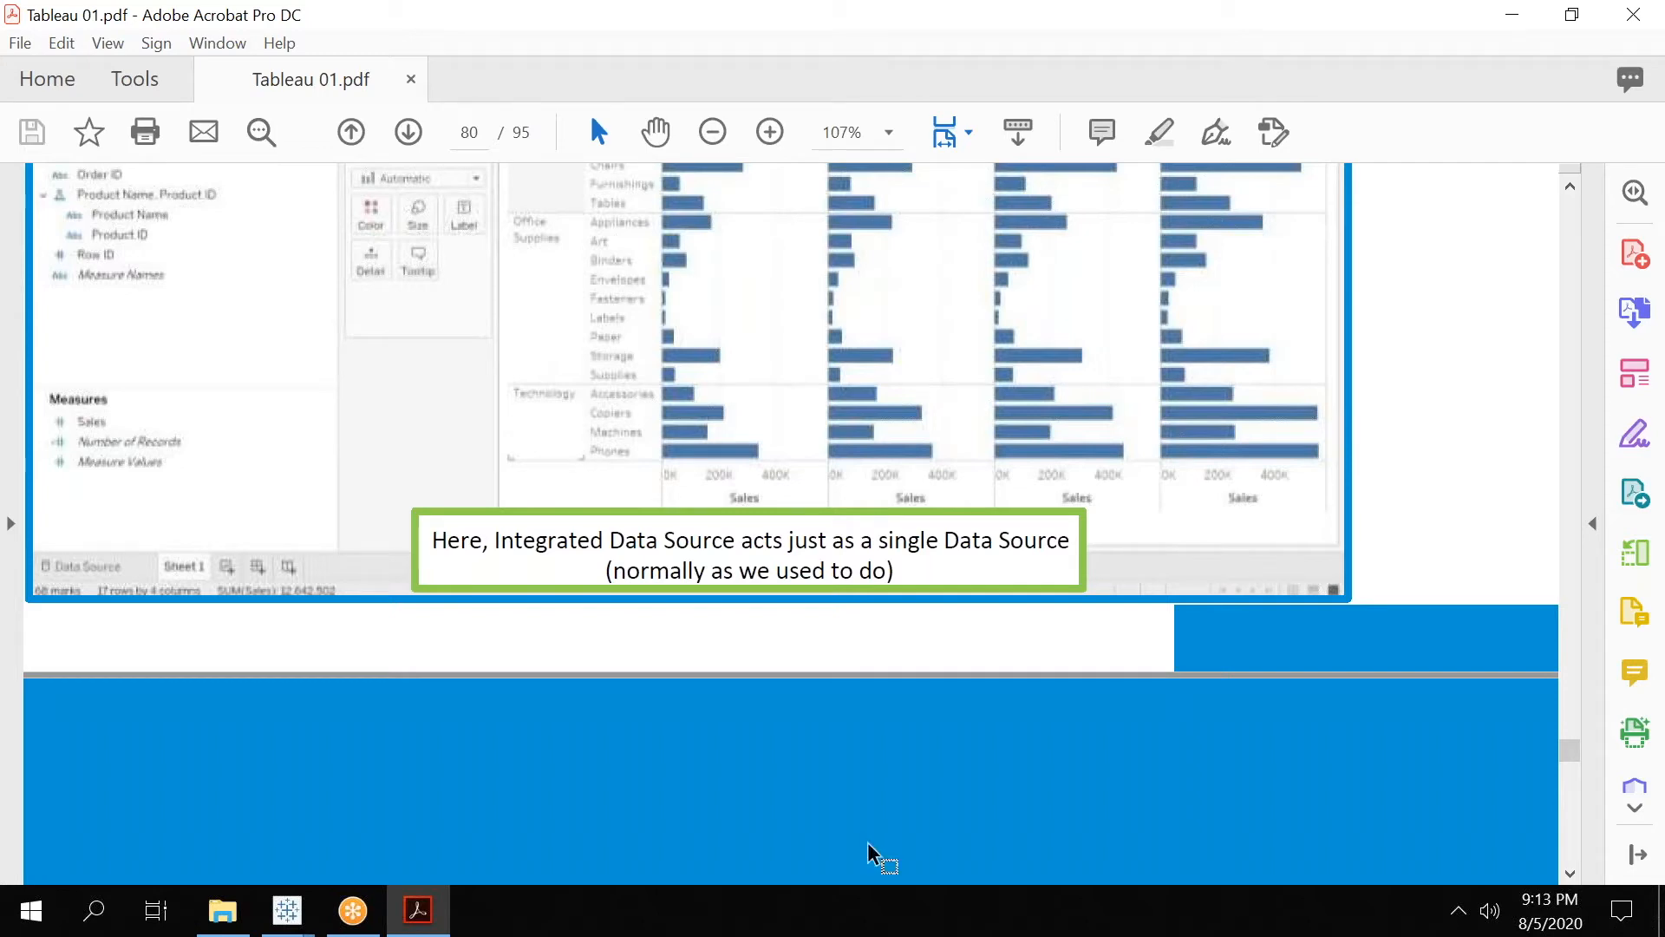
left_click(1570, 875)
scroll(1568, 867, "down", 8)
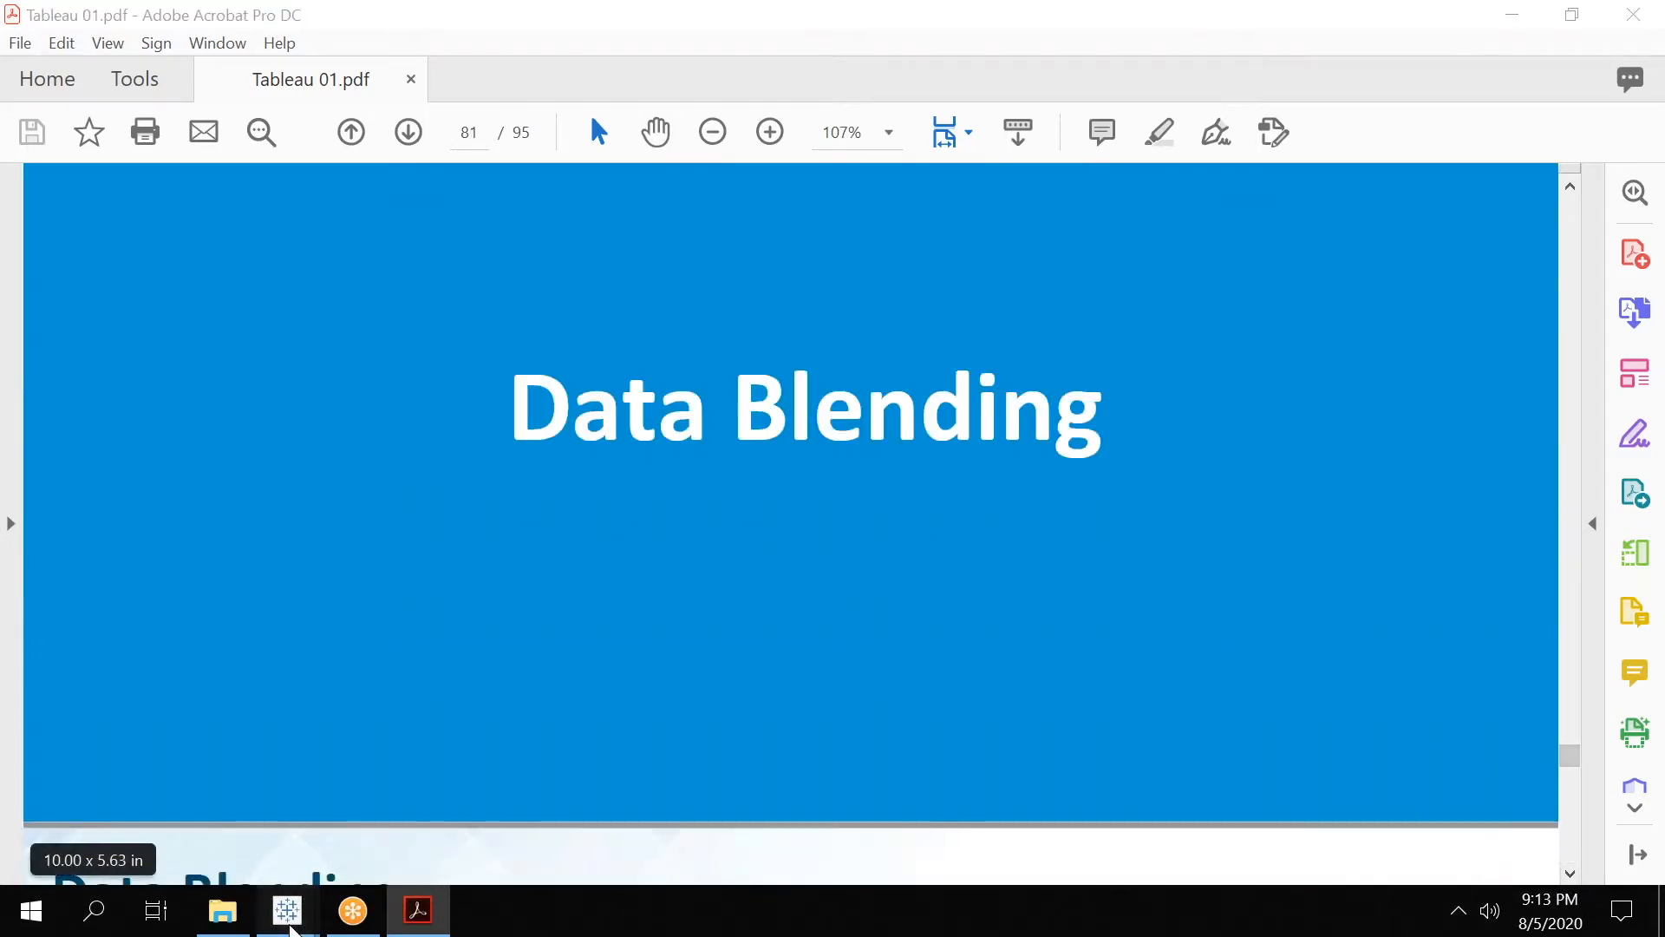
Return to Tableau, check Book2, and examine the connection types that can be added in the cross-database_joins_finished workbook.
mouse_move(287, 910)
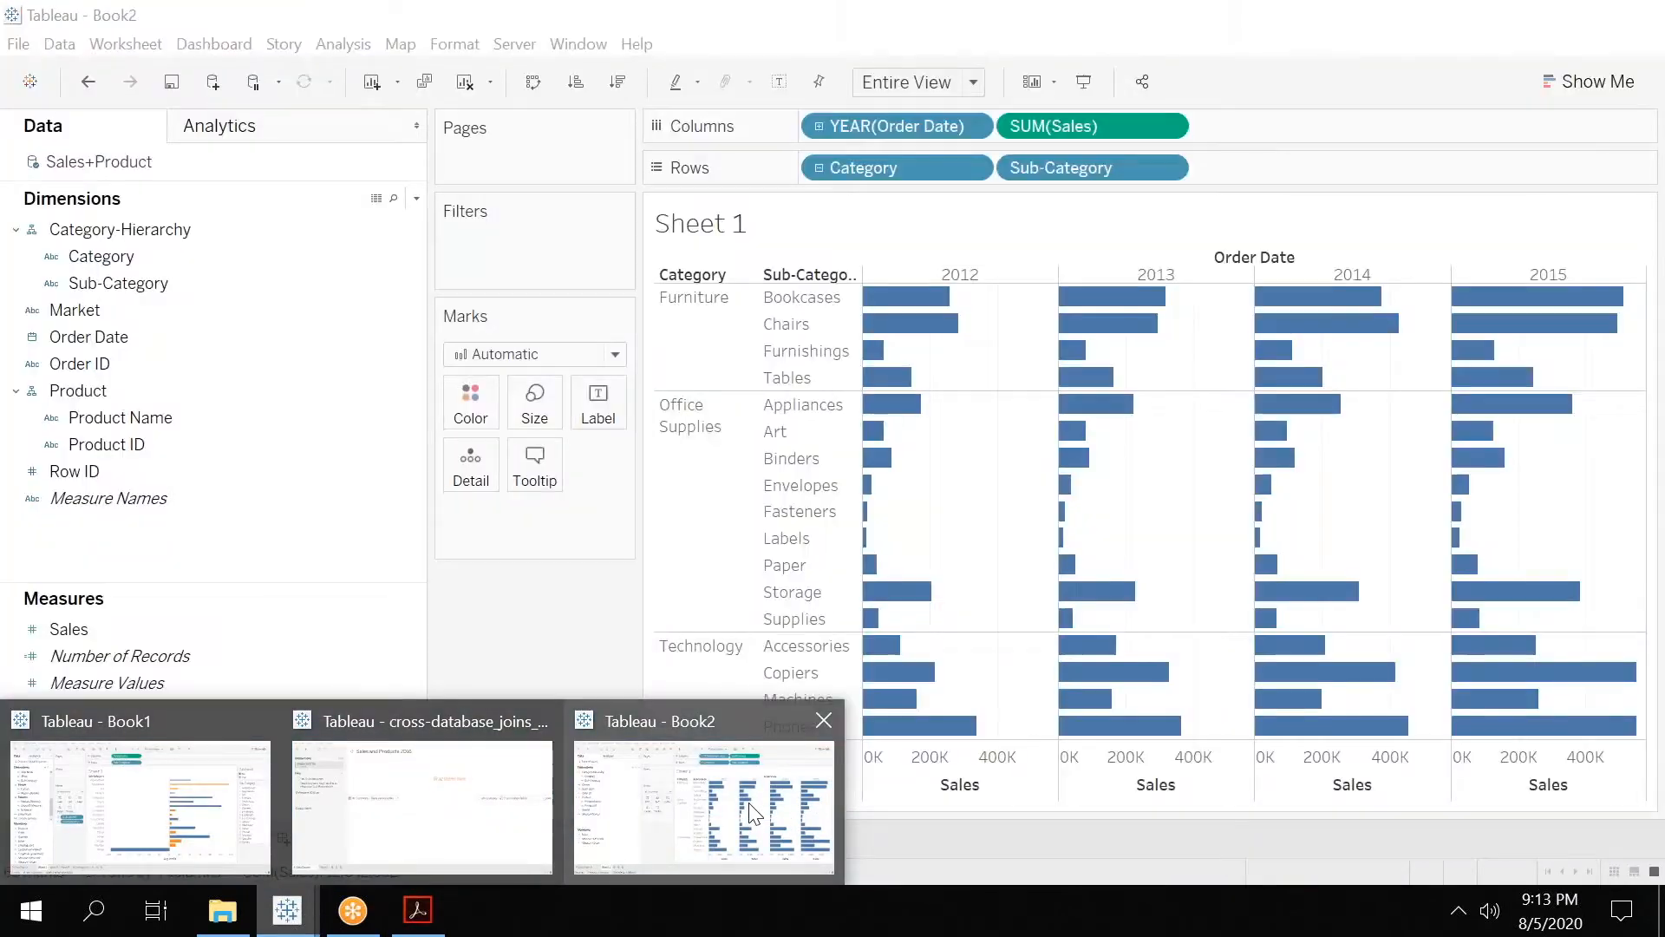
left_click(749, 810)
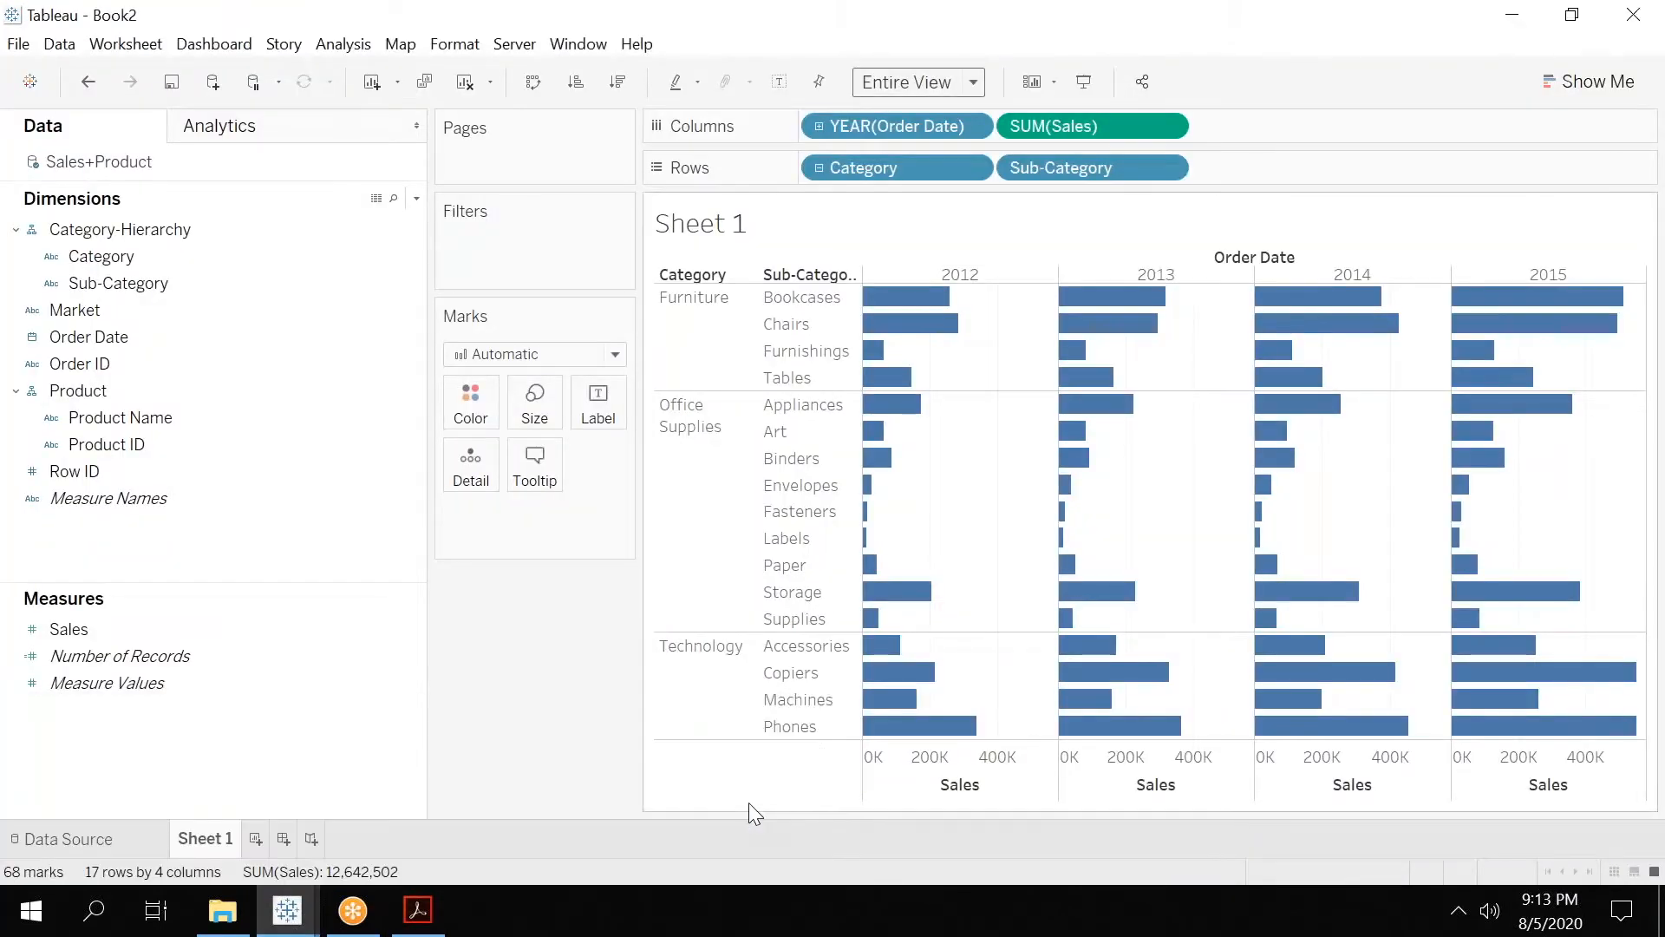
mouse_move(287, 910)
left_click(413, 788)
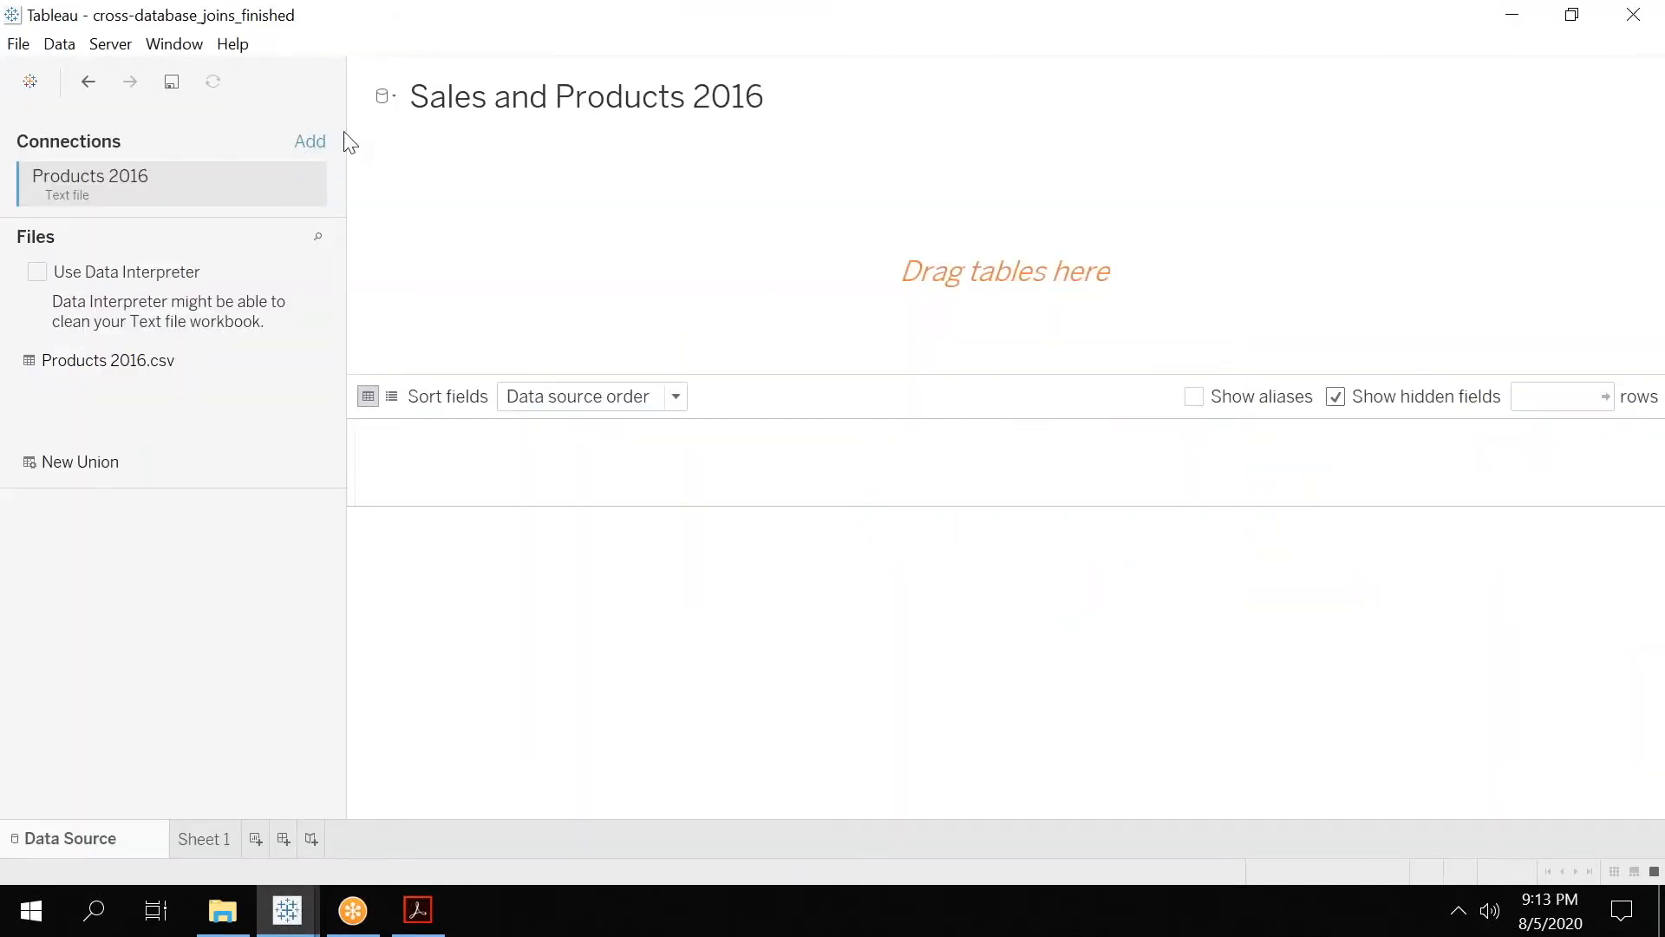
left_click(312, 146)
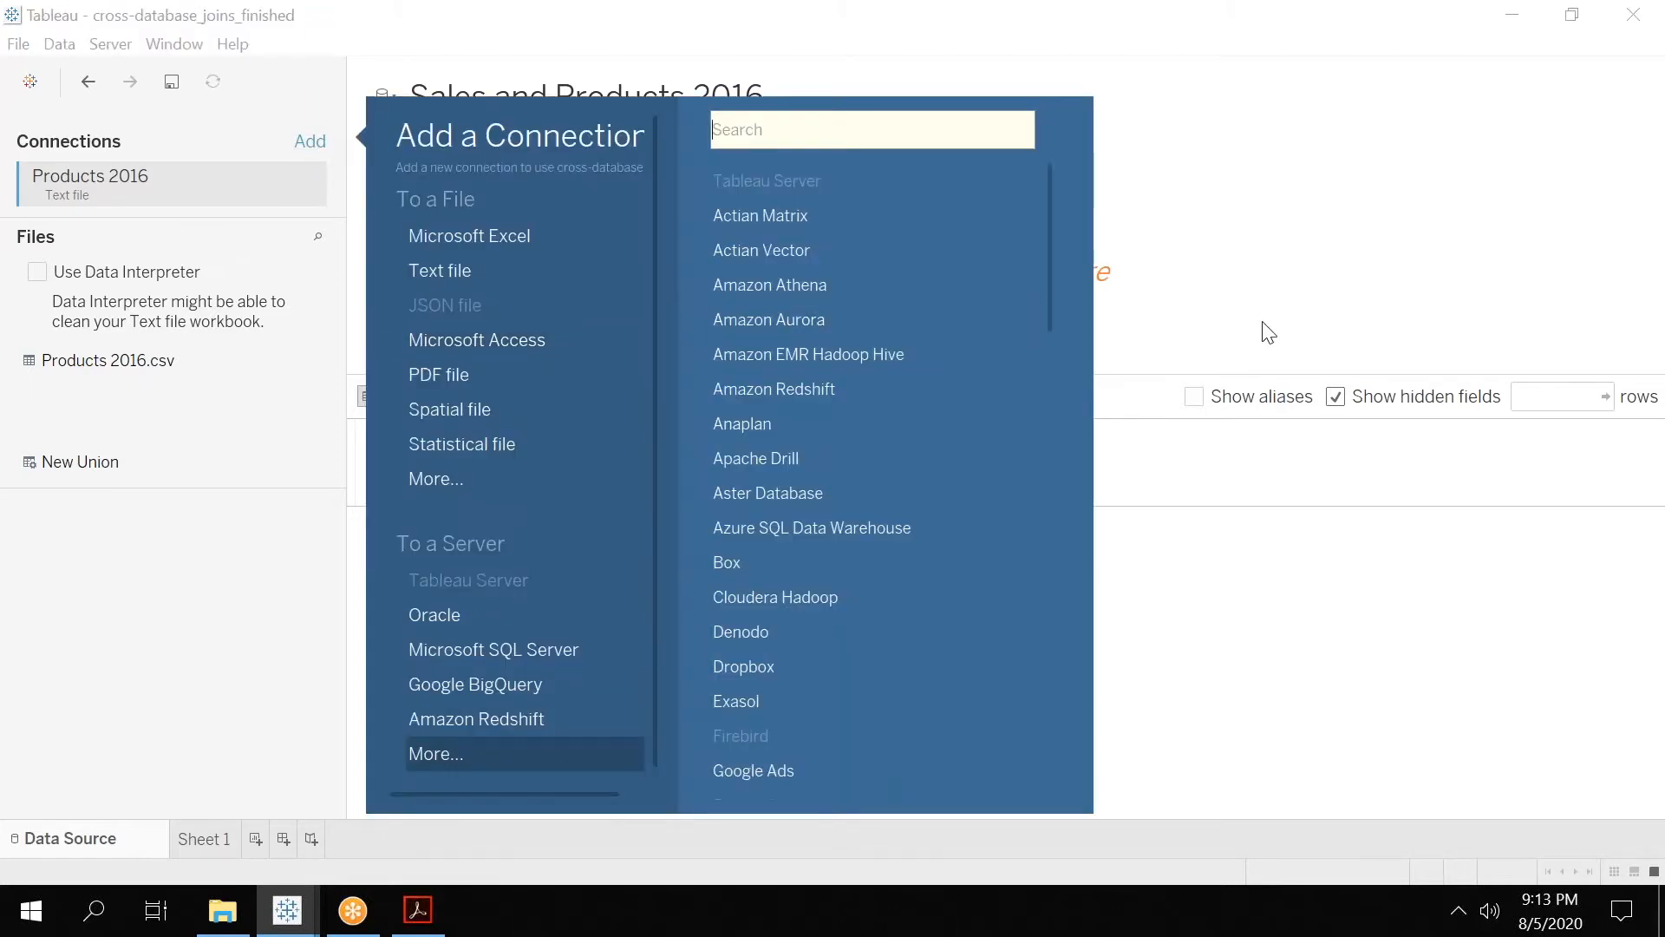
left_click(1260, 261)
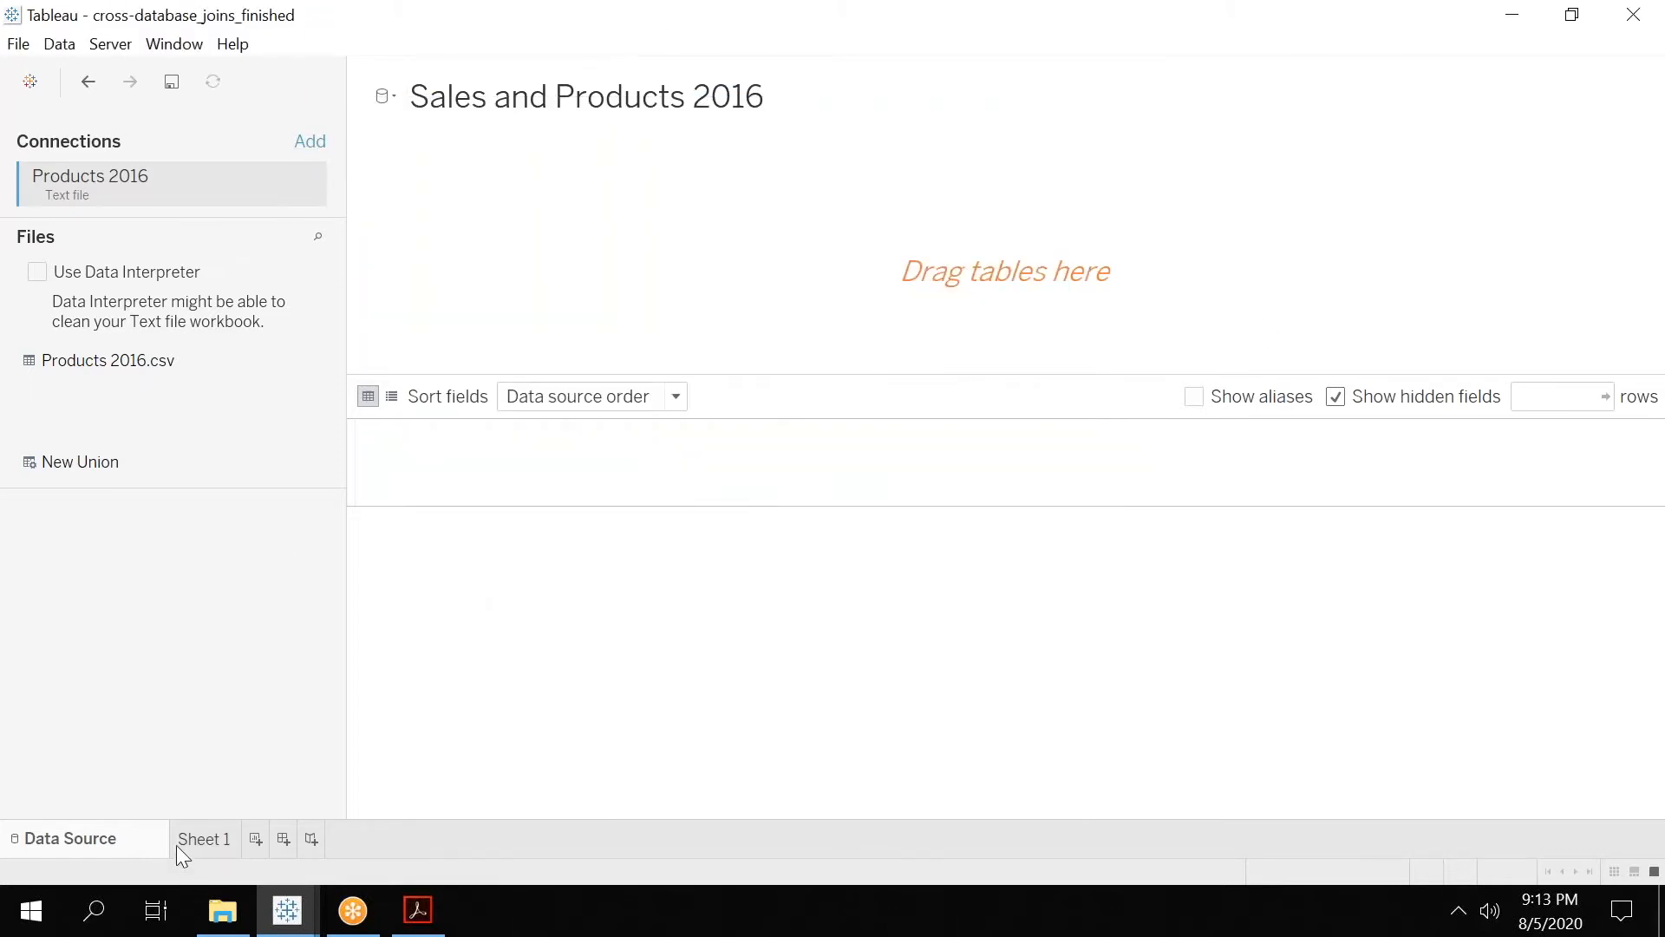
Launch a new Tableau session from Windows, dismiss the file recovery dialog, and maximize the new window.
left_click(17, 932)
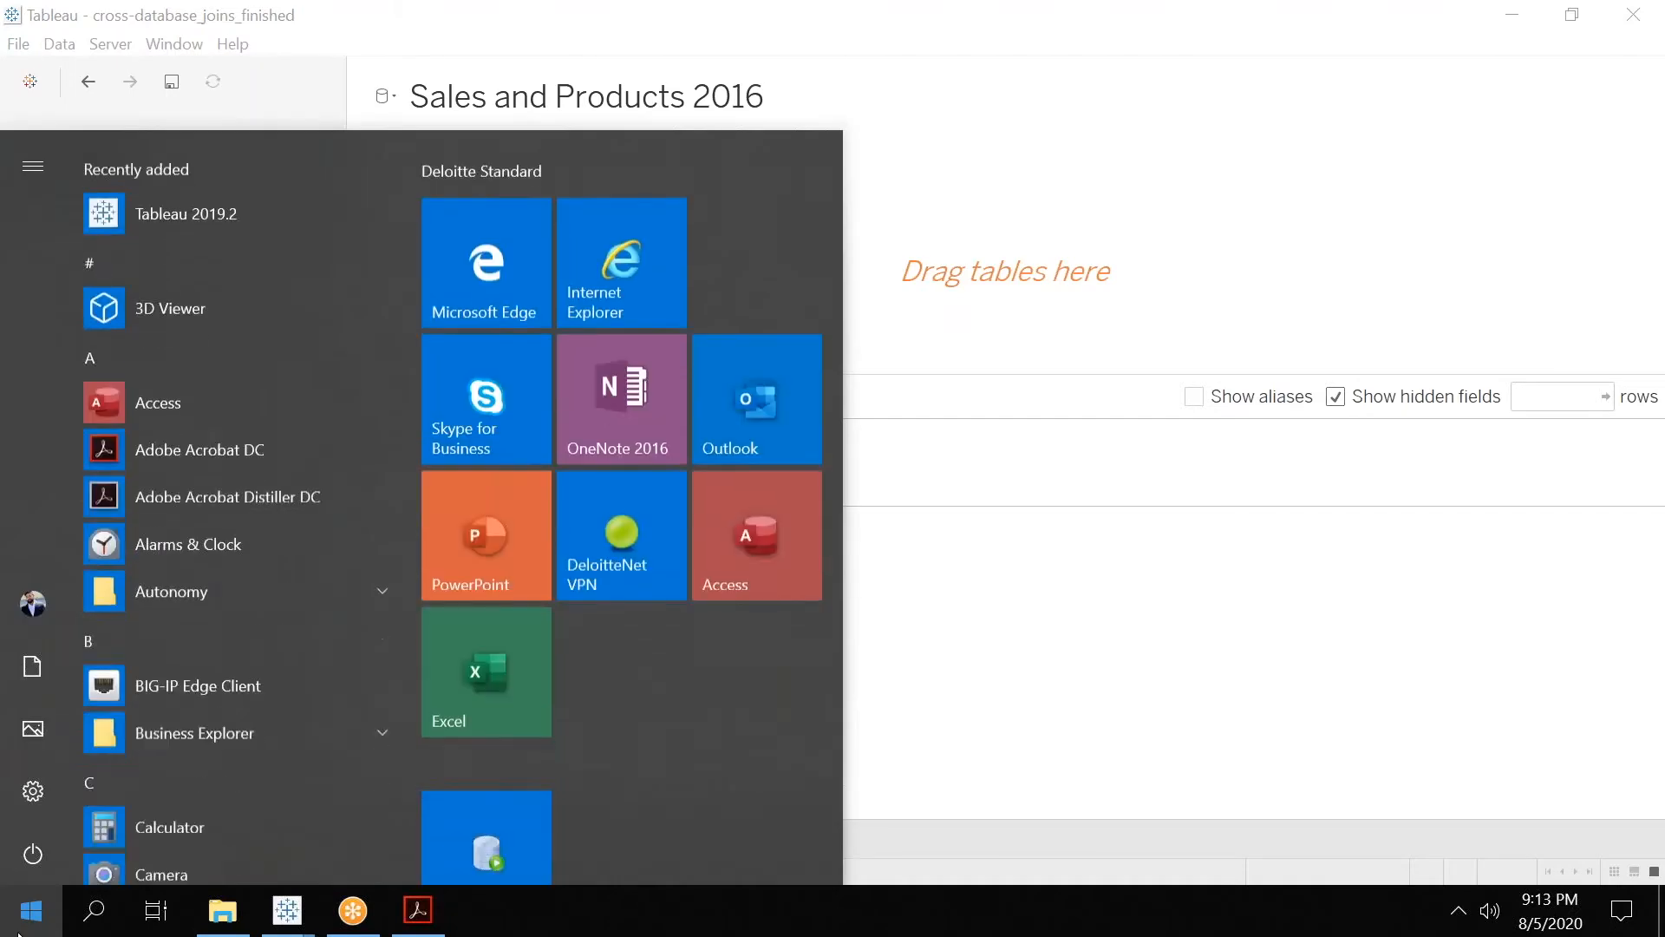
type("tab")
left_click(185, 274)
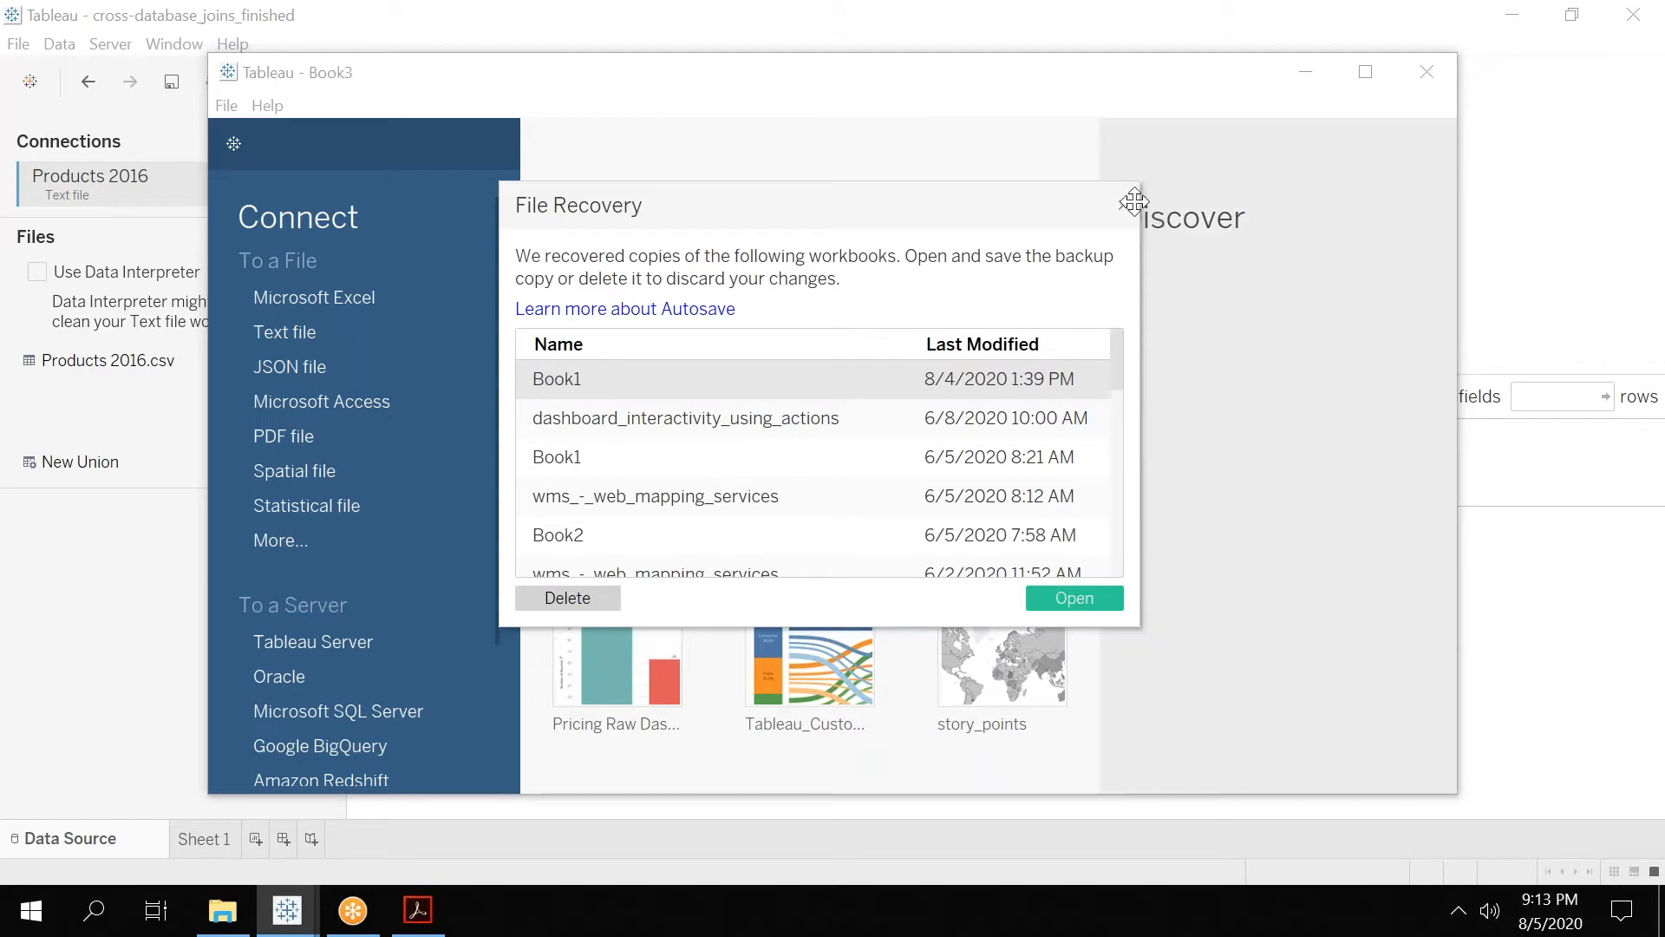
left_click(1124, 204)
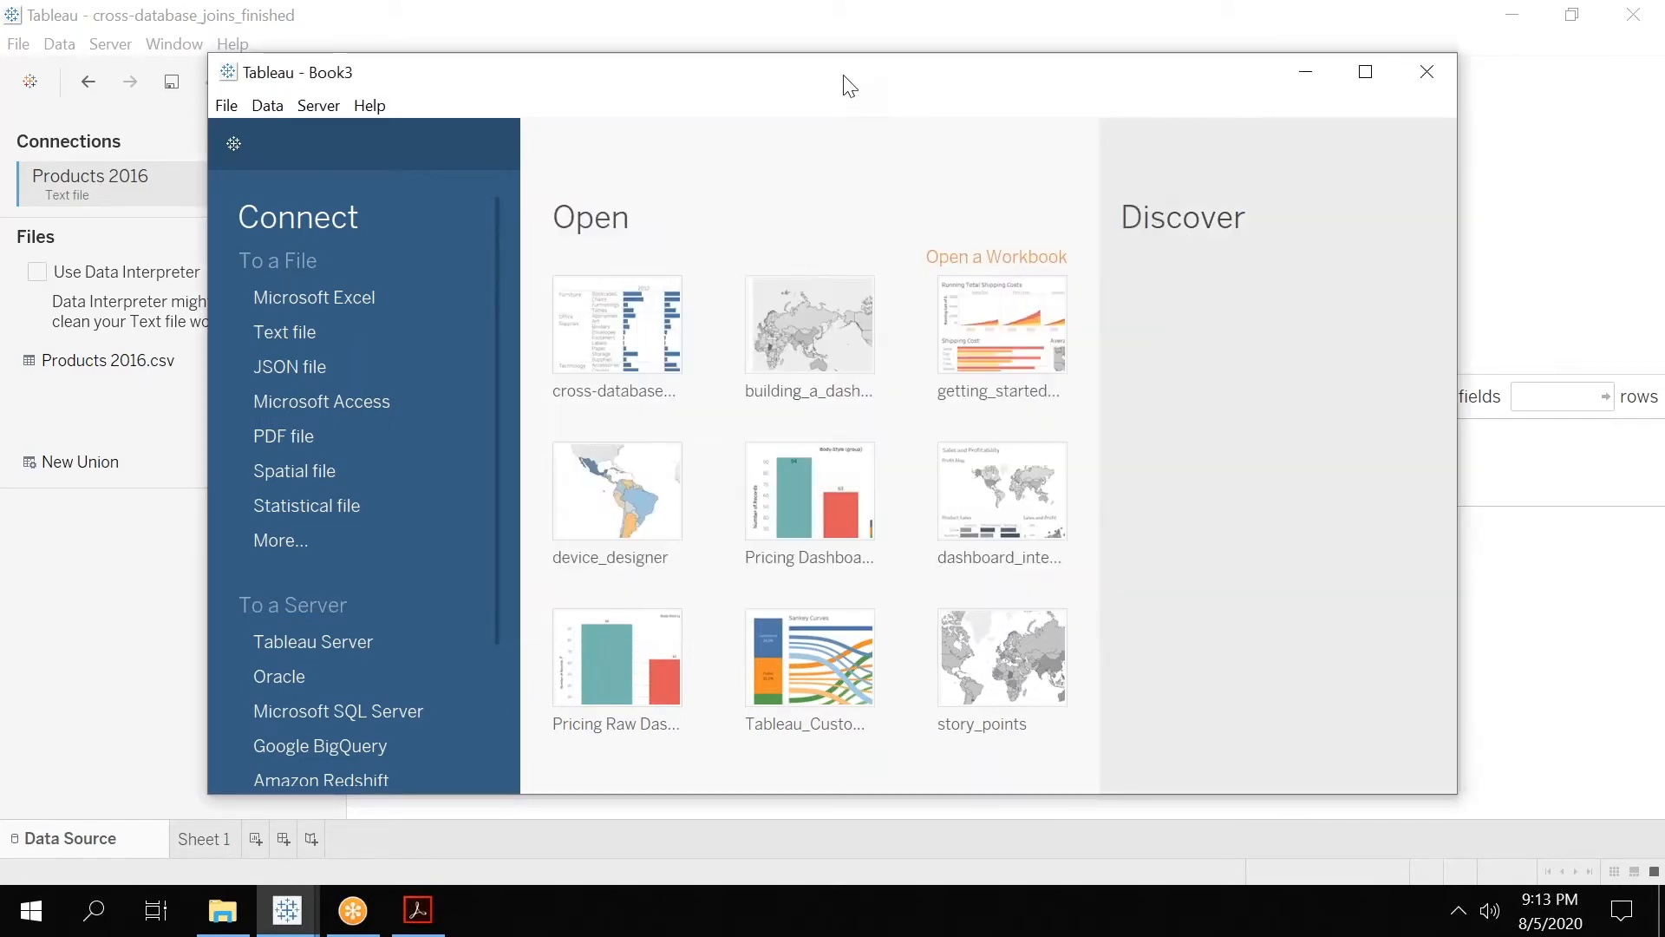
double_click(584, 72)
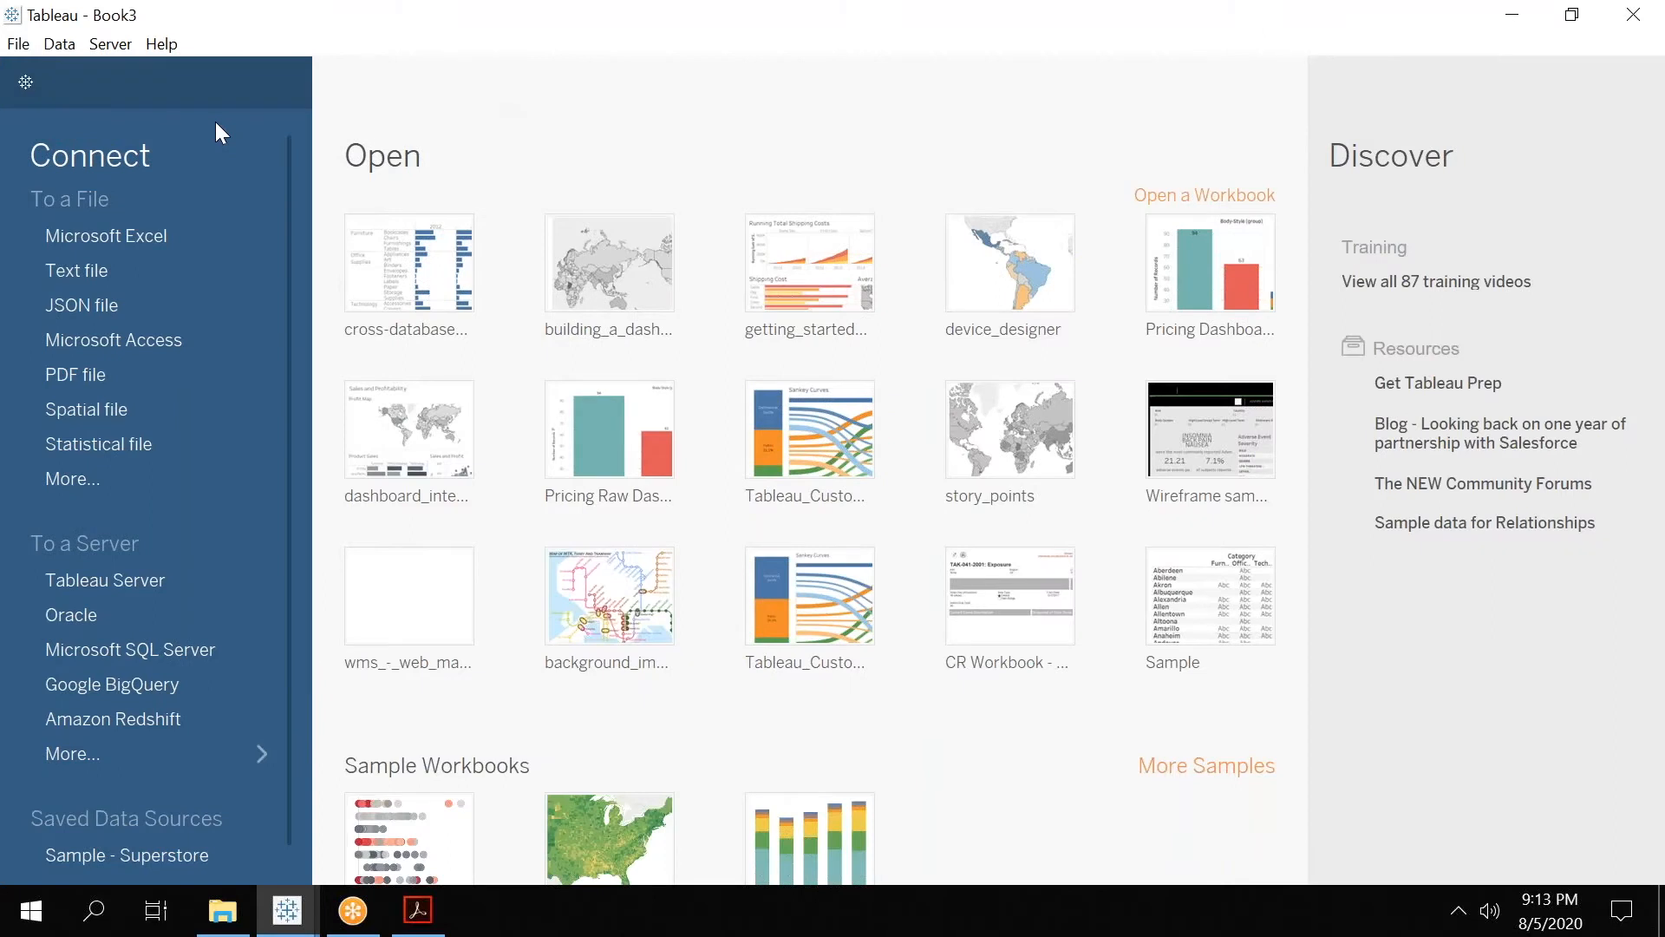
Connect to the Excel file Global Superstore.xls in the Training Material folder and add its Orders sheet to the data source.
left_click(144, 234)
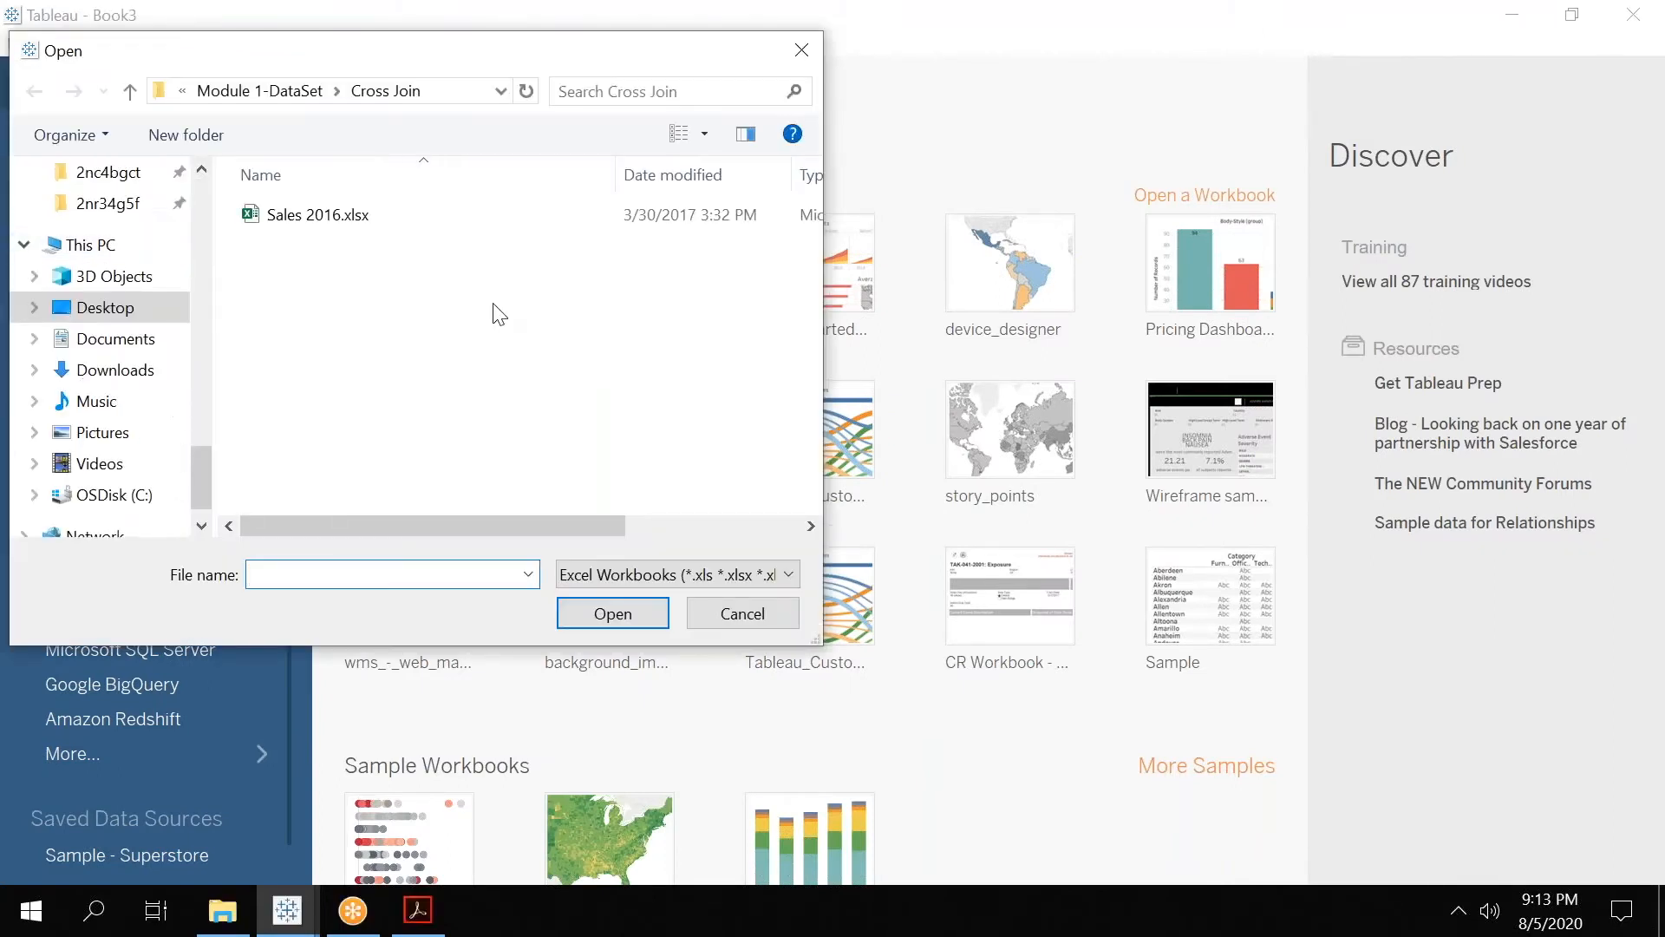
left_click(291, 97)
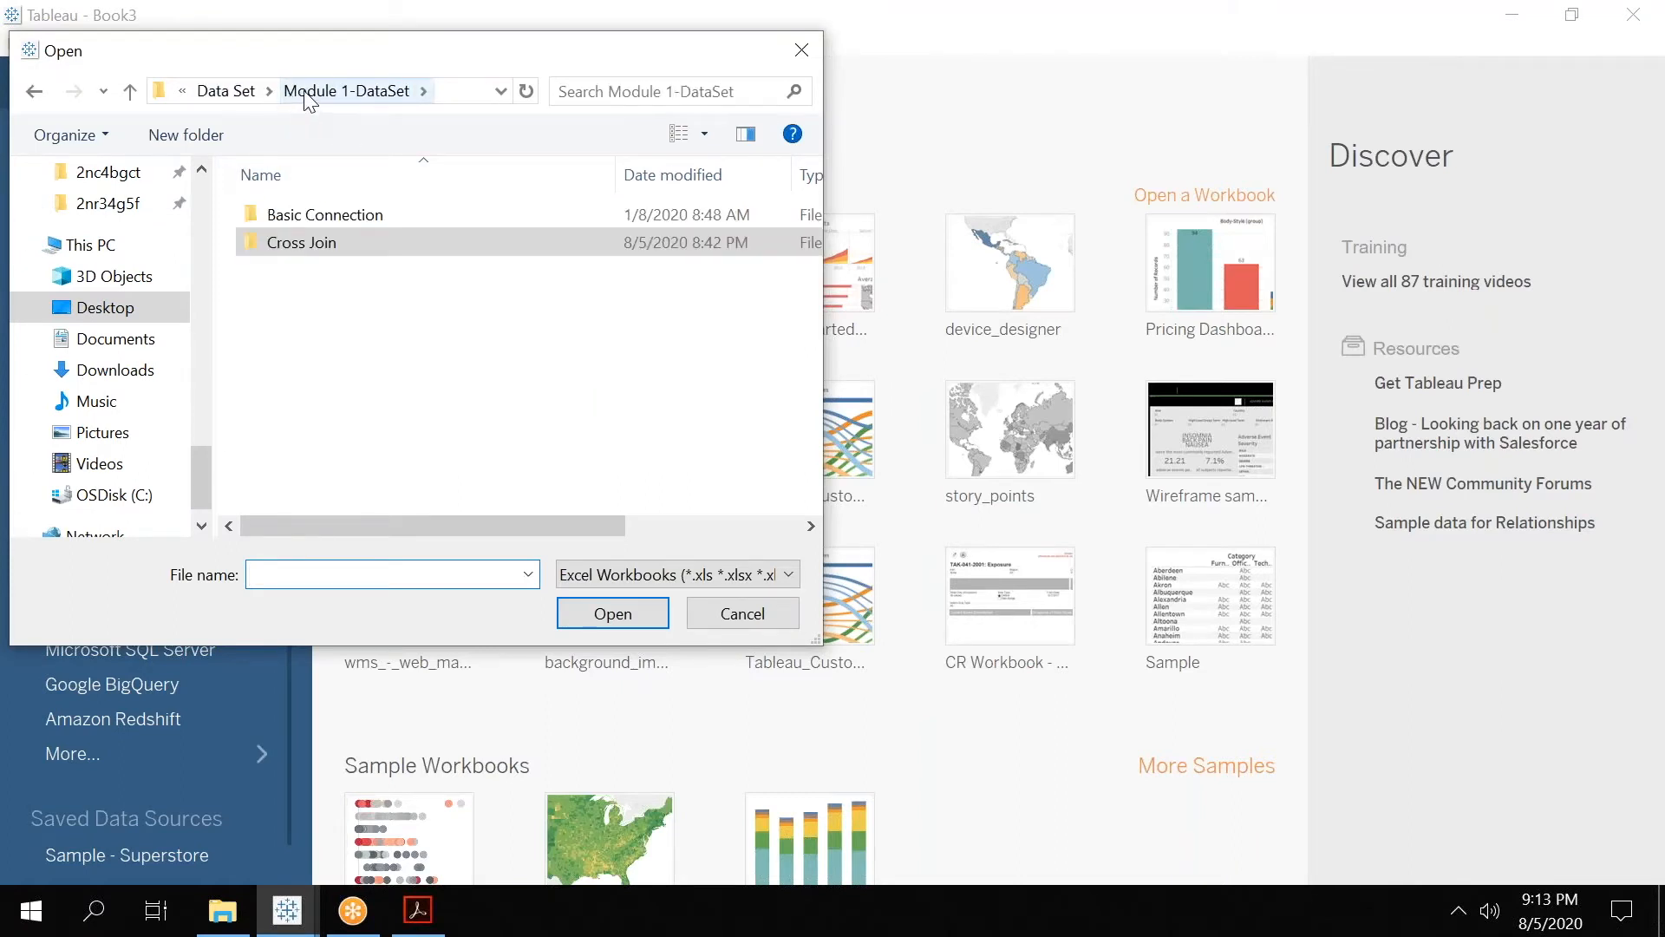
left_click(225, 97)
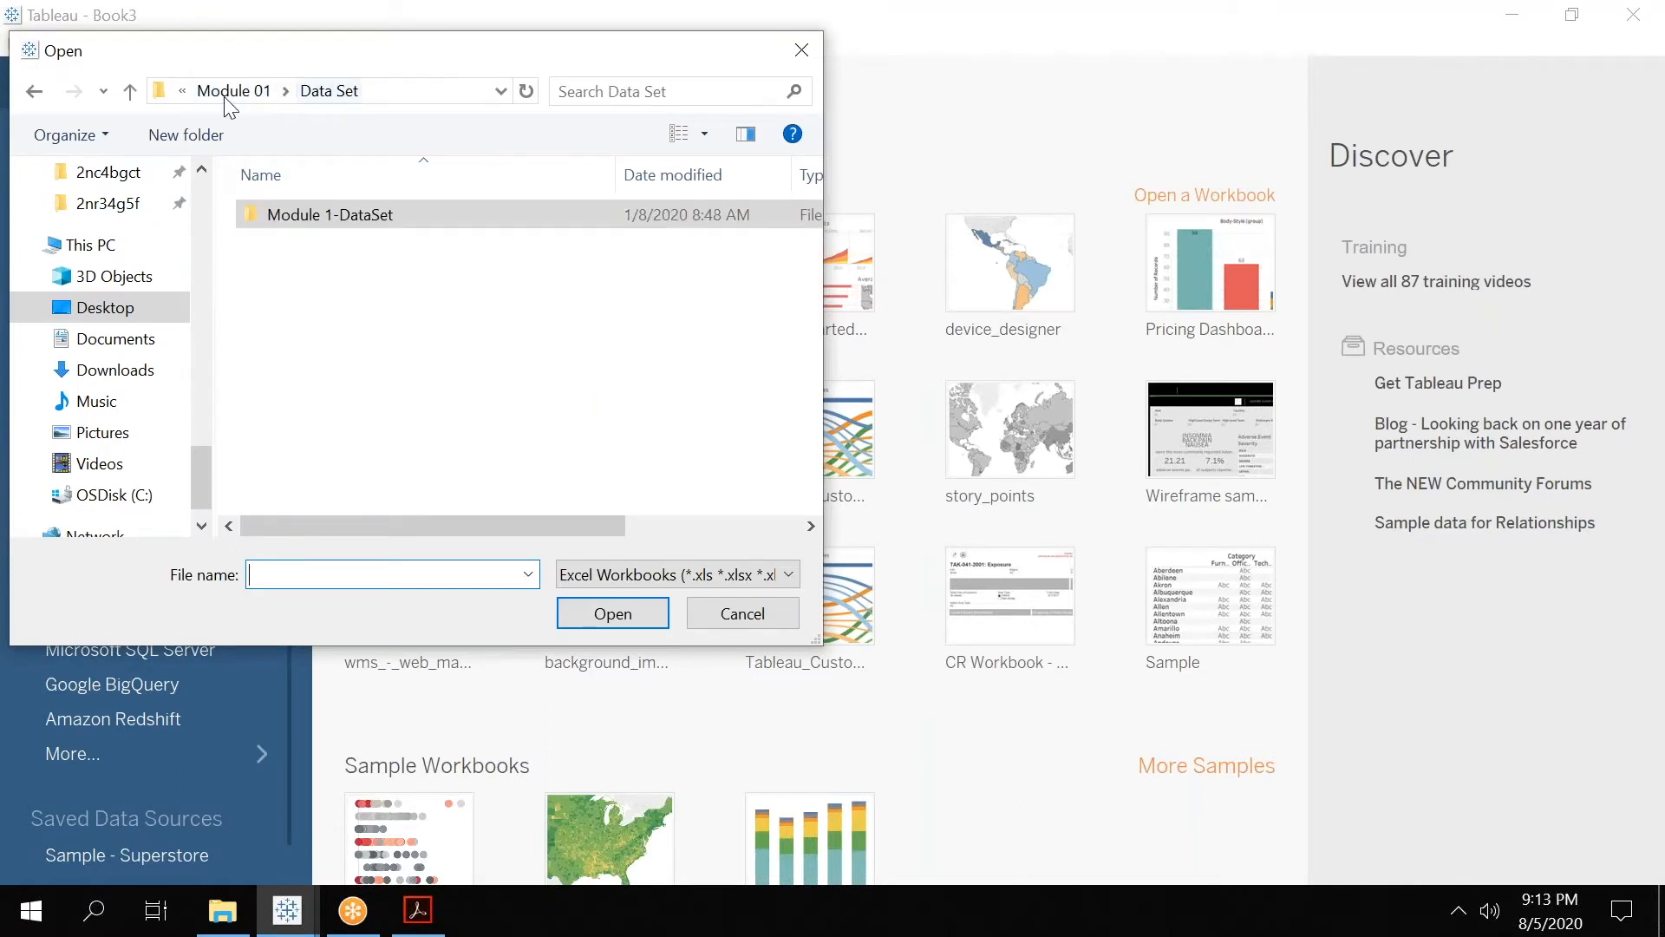
double_click(336, 220)
double_click(339, 222)
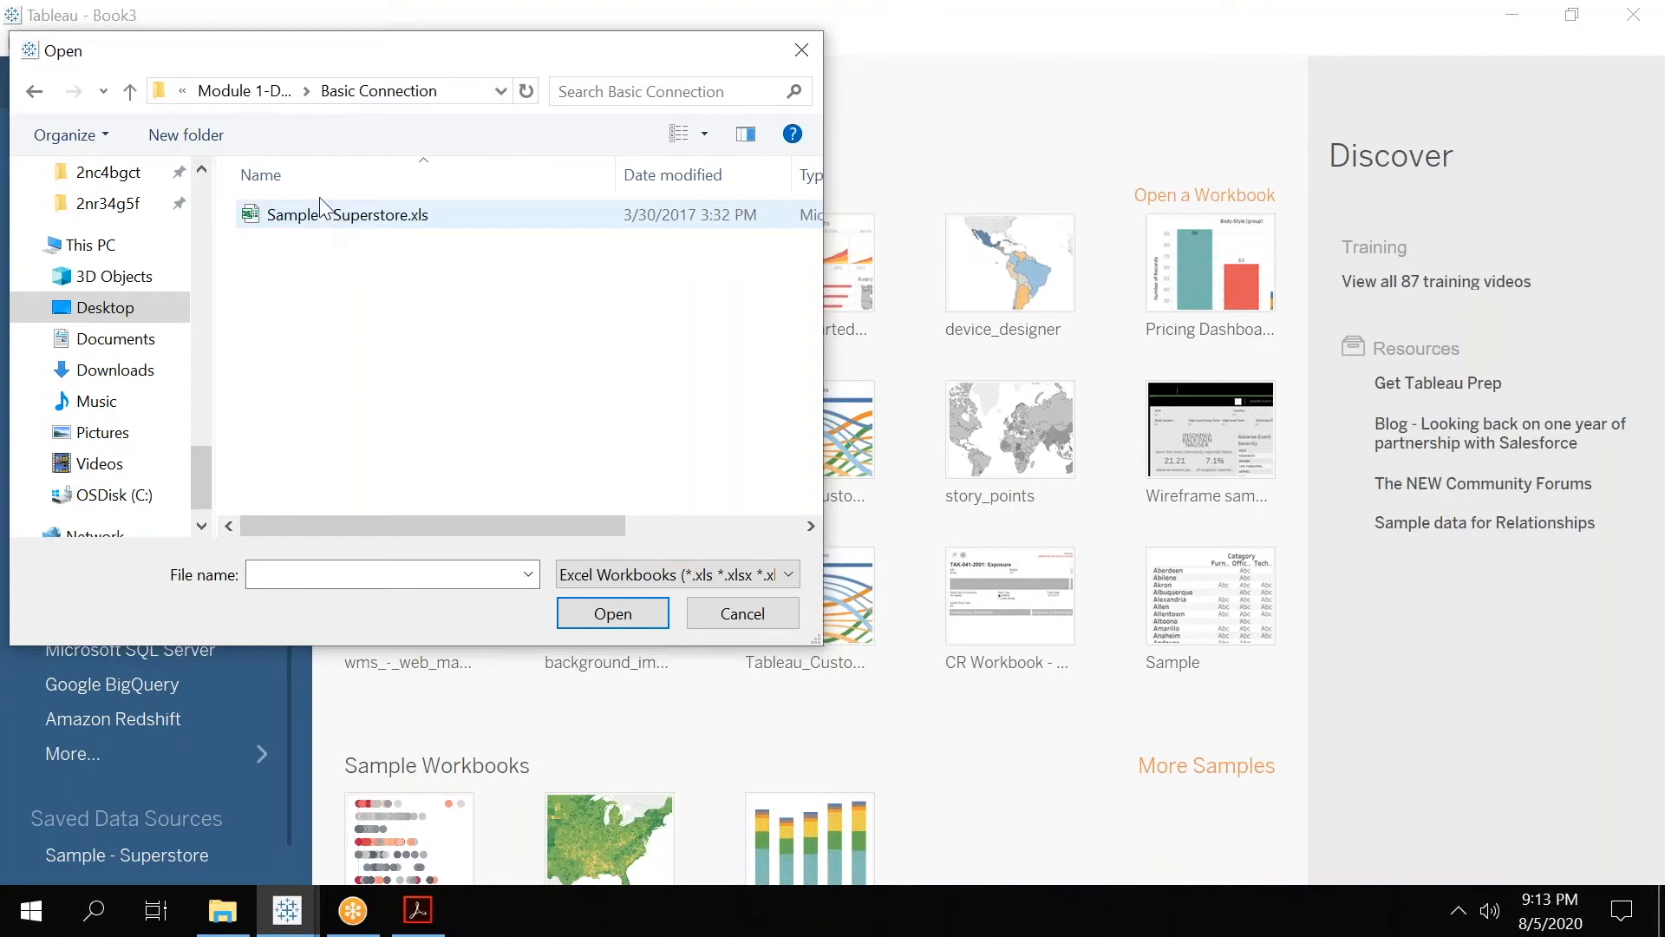
left_click(225, 94)
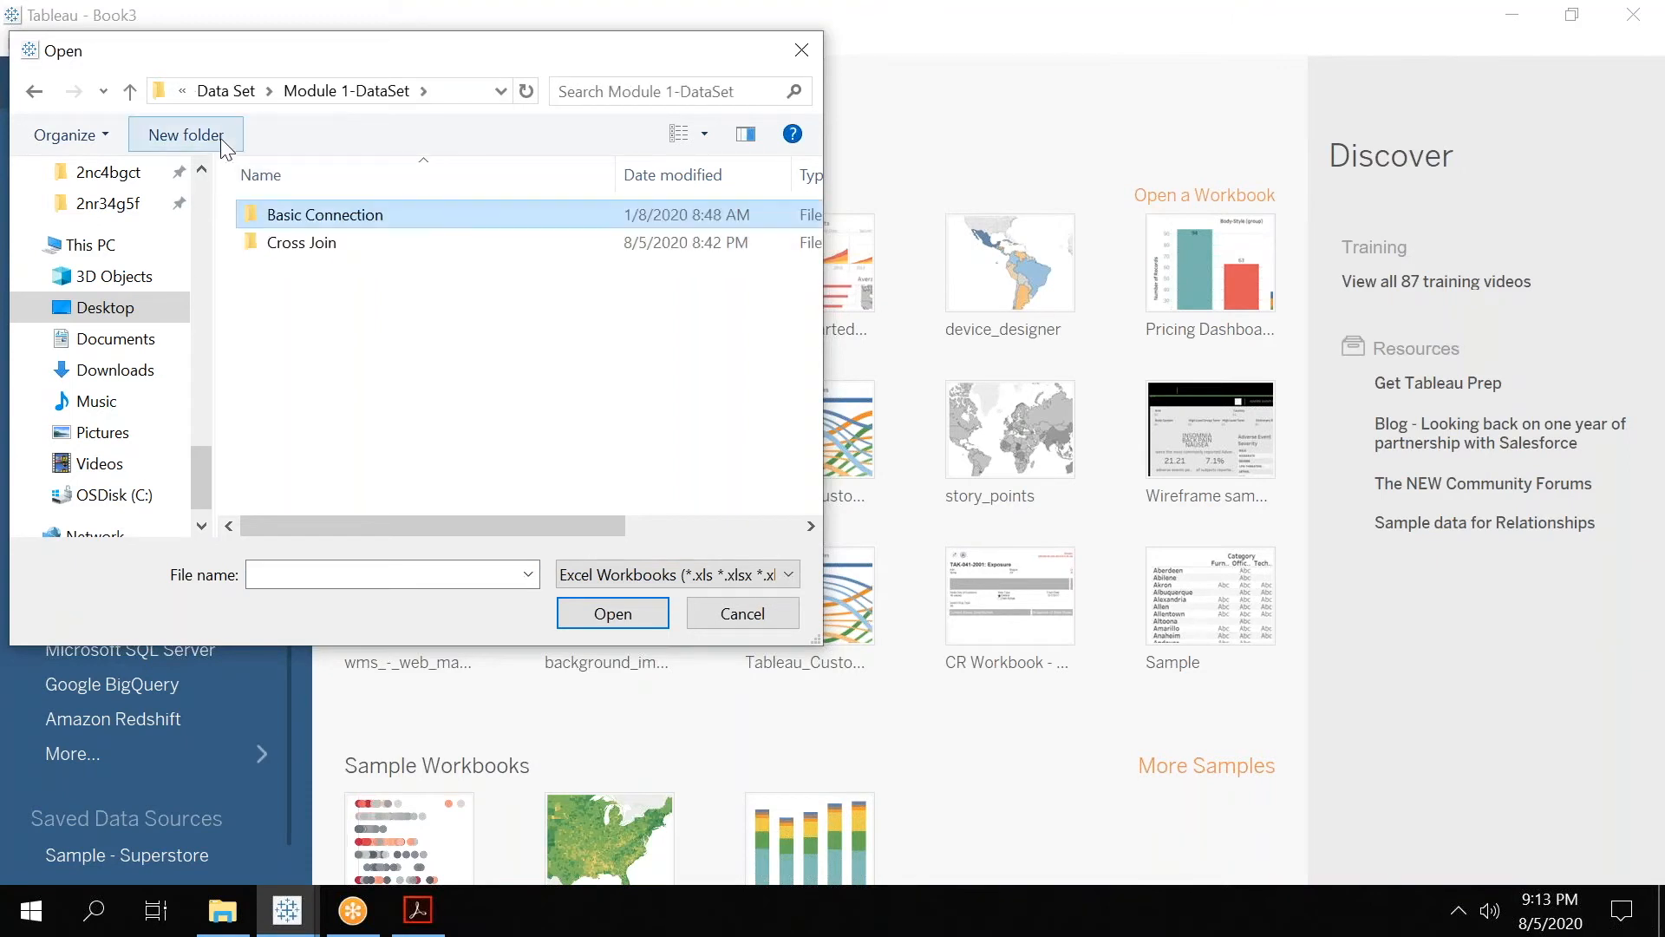
left_click(224, 90)
left_click(227, 94)
left_click(224, 90)
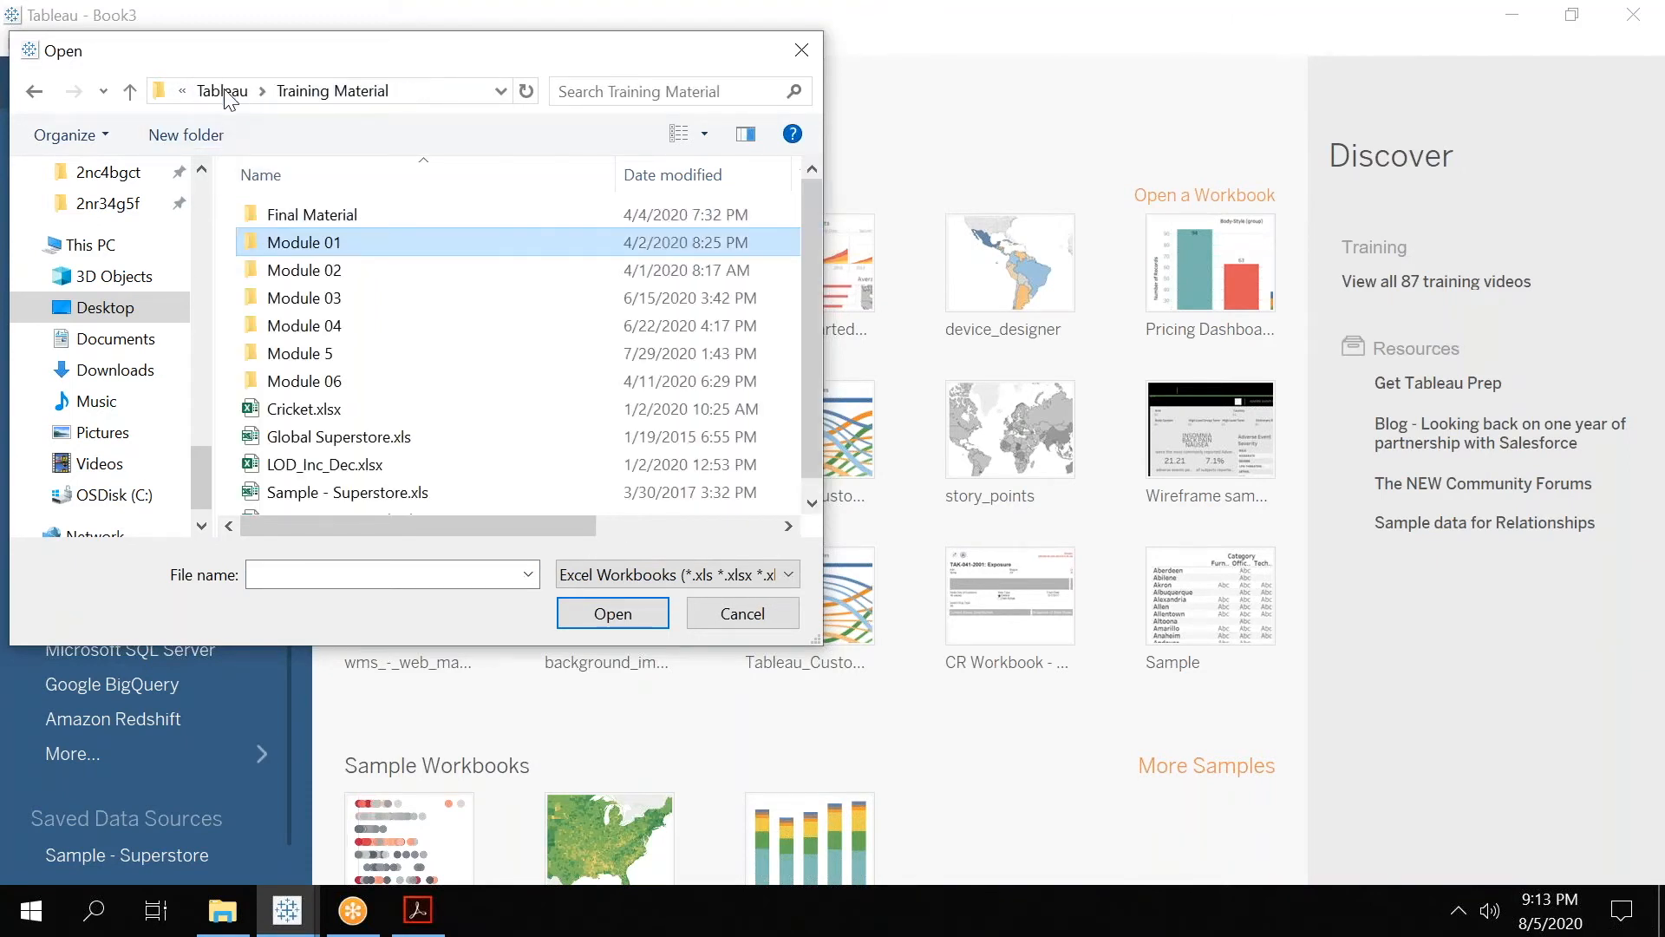
left_click(352, 440)
left_click(592, 616)
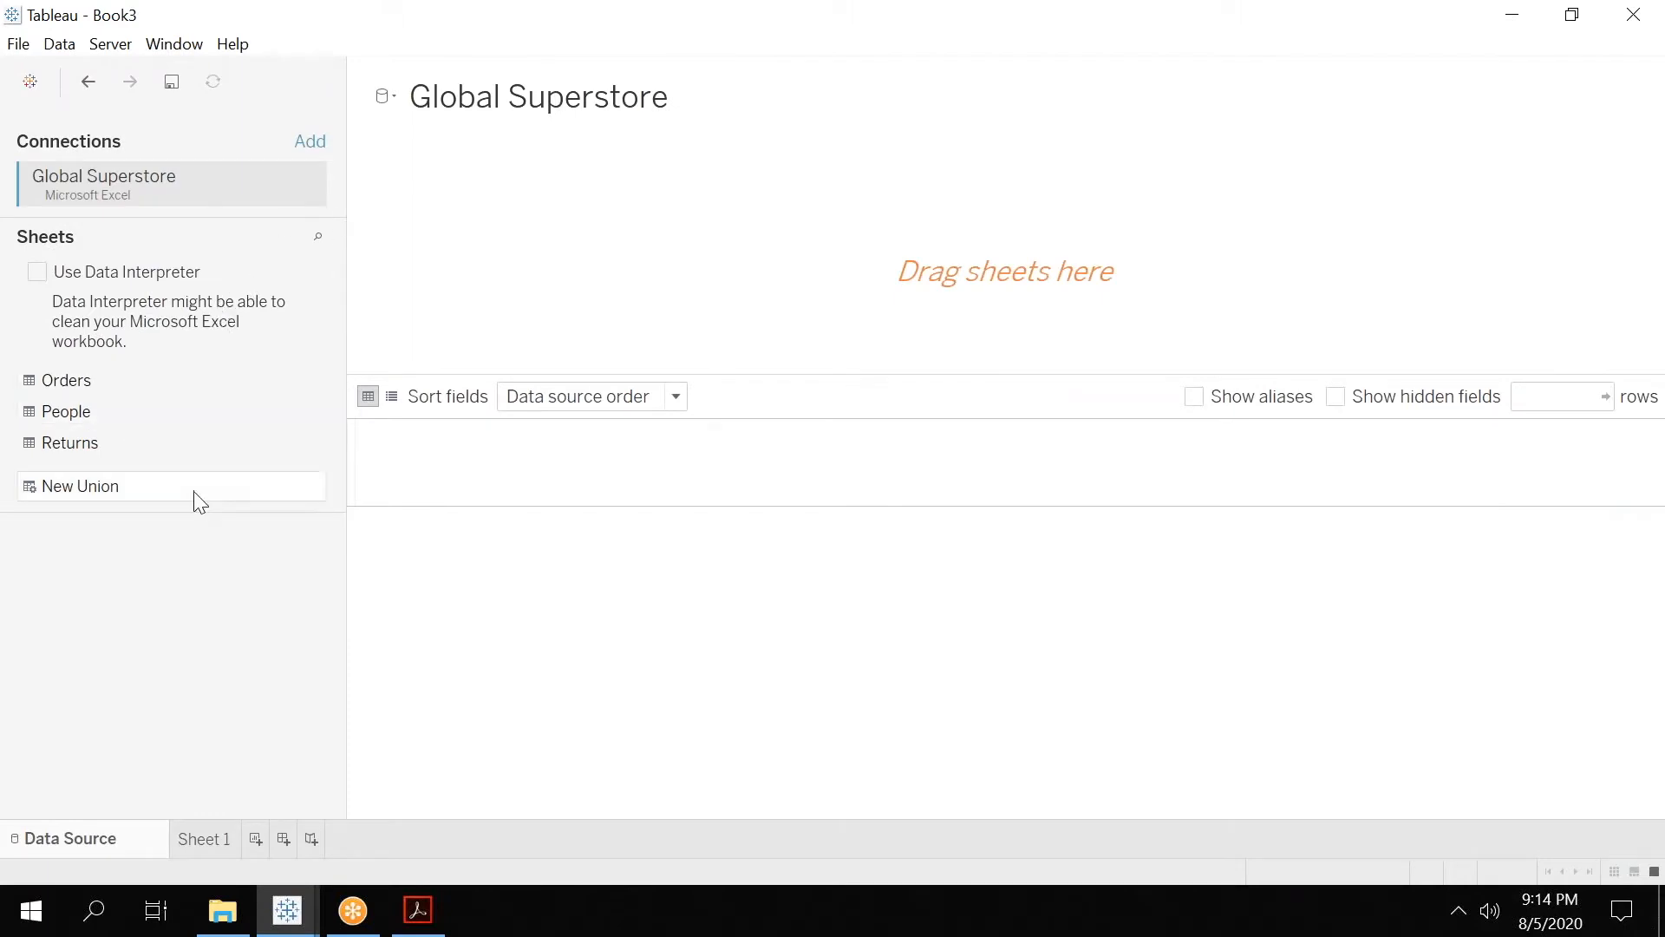
left_click_drag(81, 389, 998, 269)
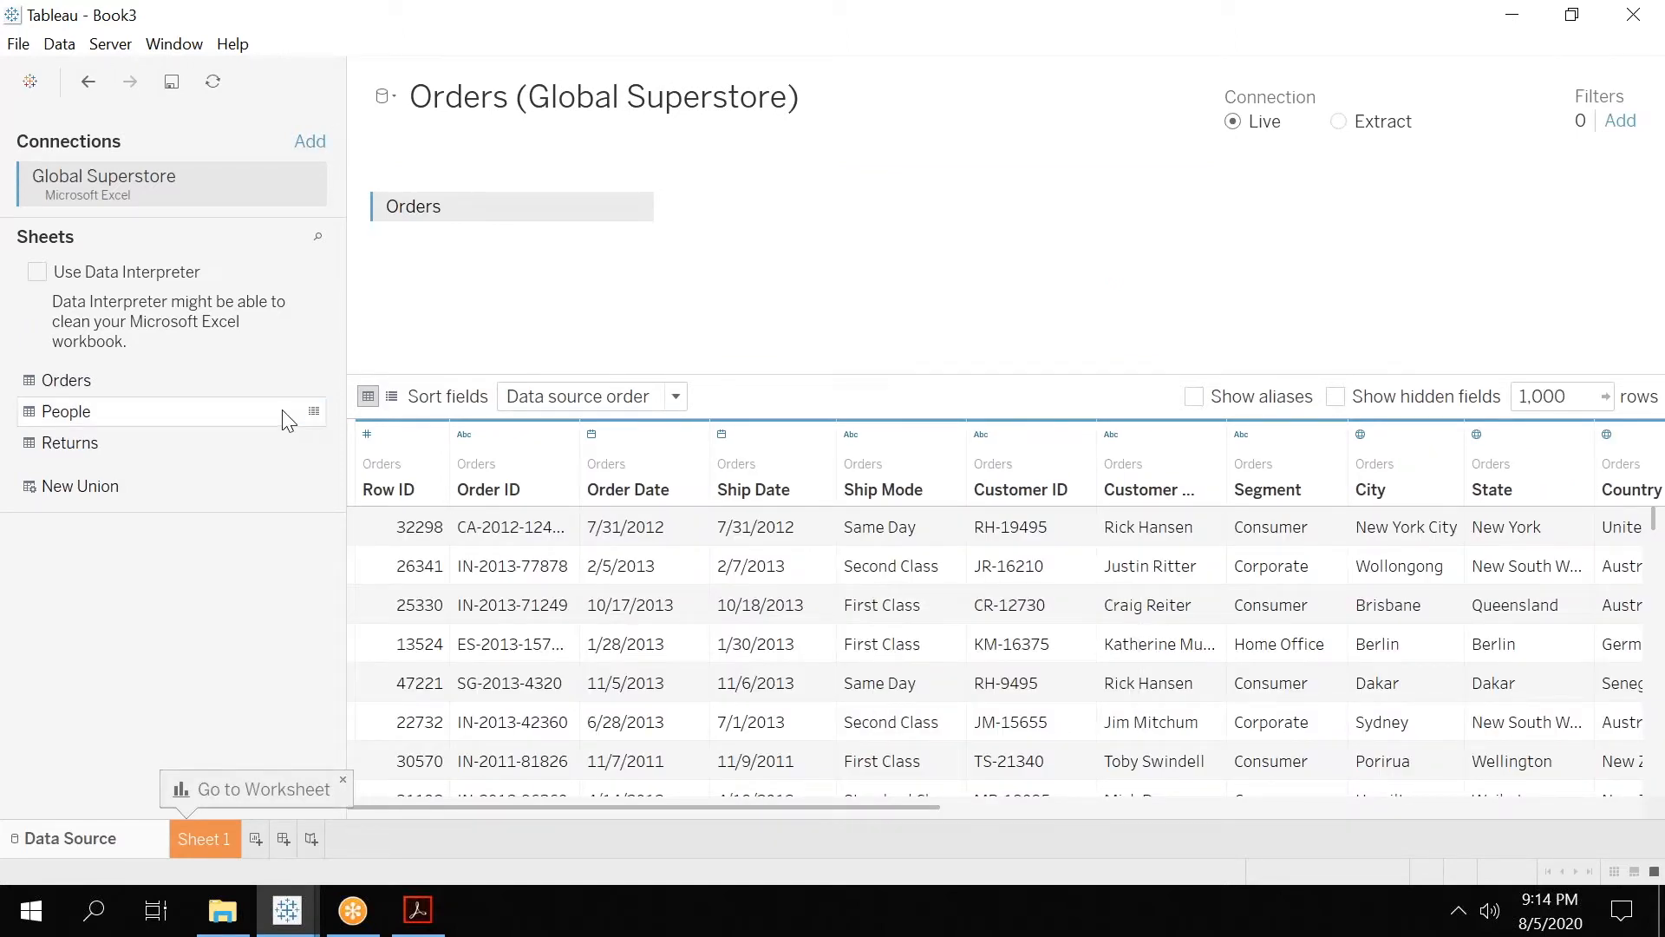
On Sheet 1, plot the sum of Profit in rows against the year of Order Date in columns.
left_click(190, 839)
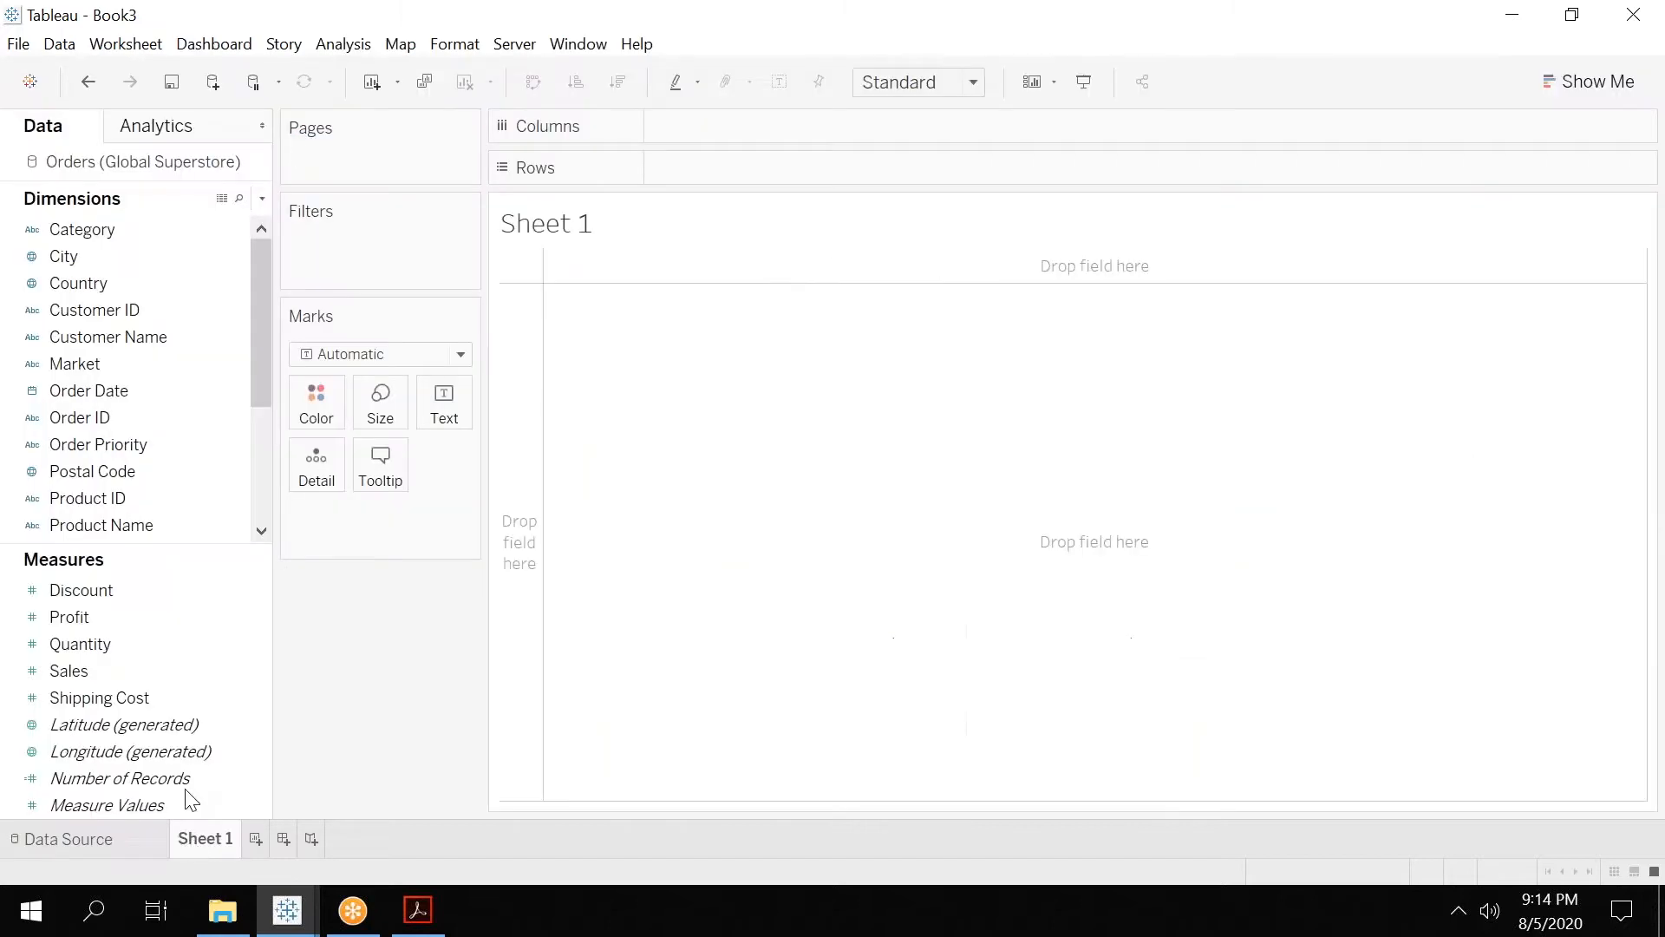
left_click_drag(111, 394, 760, 127)
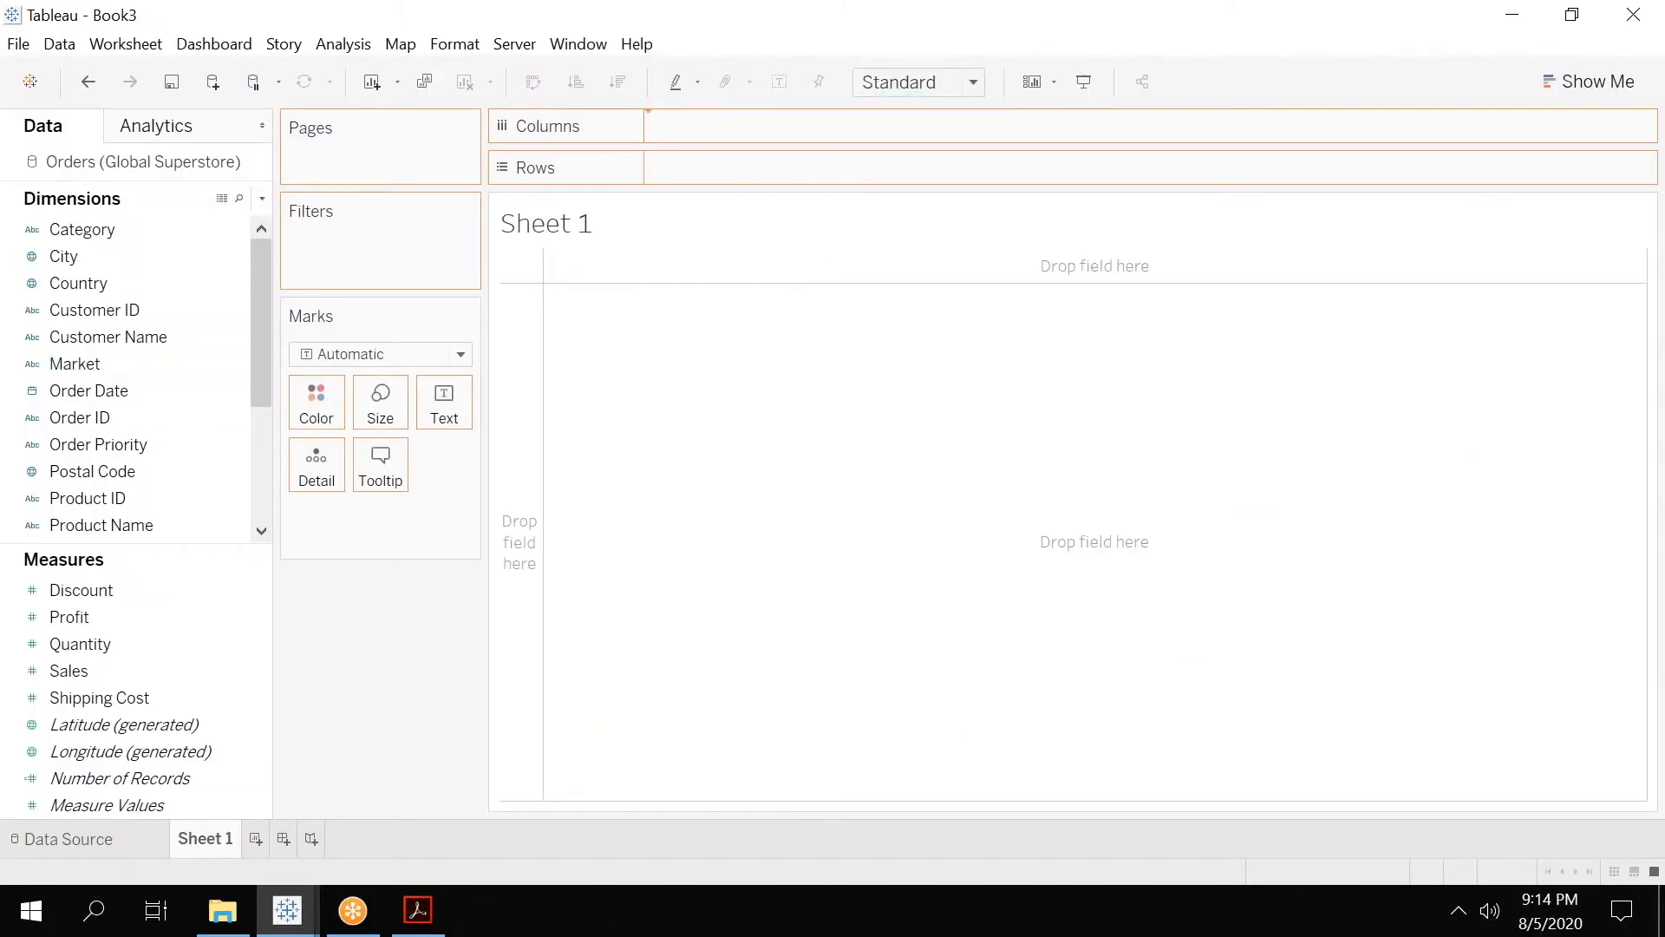
left_click(186, 597)
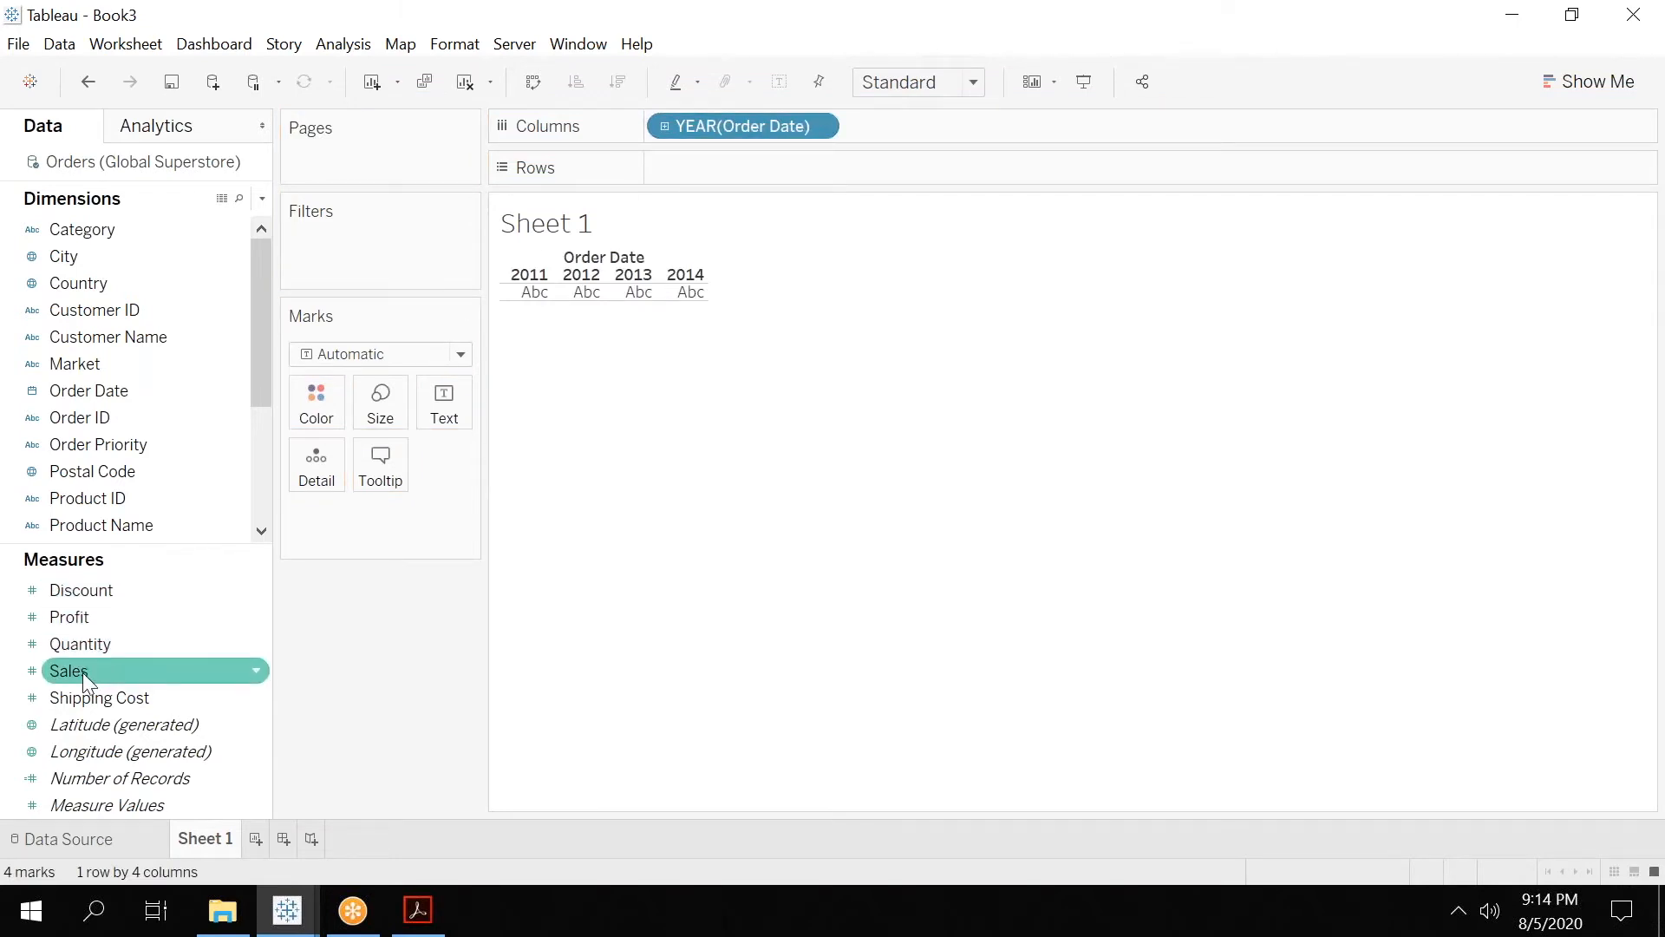
left_click(126, 618)
left_click_drag(121, 607, 732, 173)
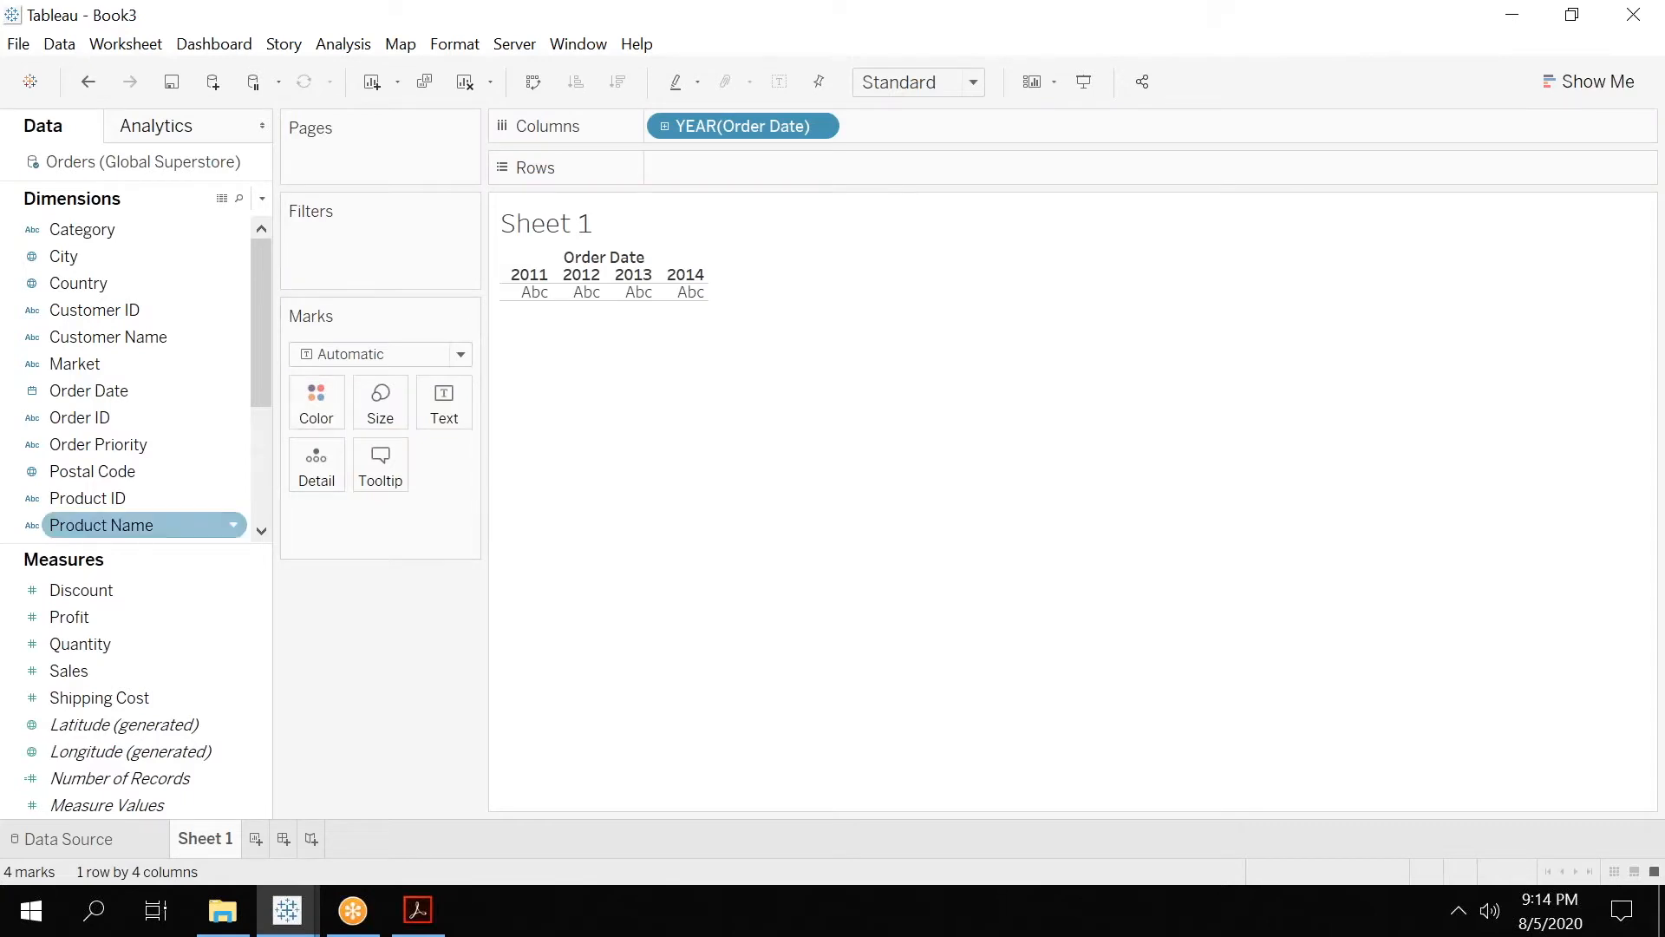
double_click(100, 621)
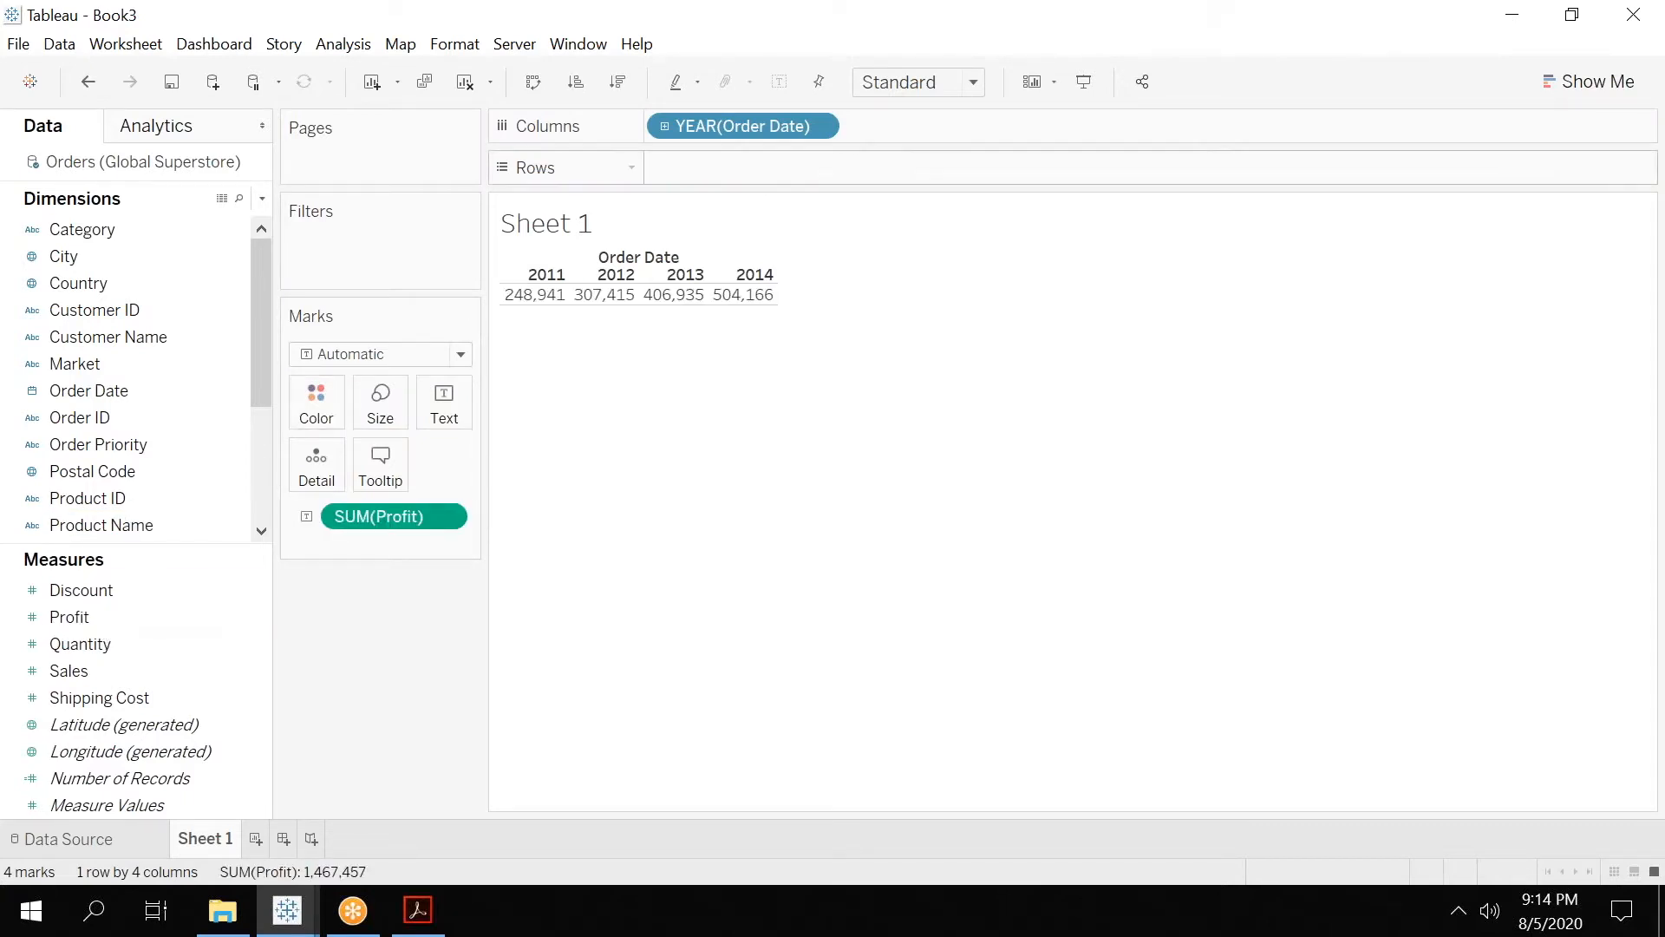
left_click_drag(381, 520, 732, 174)
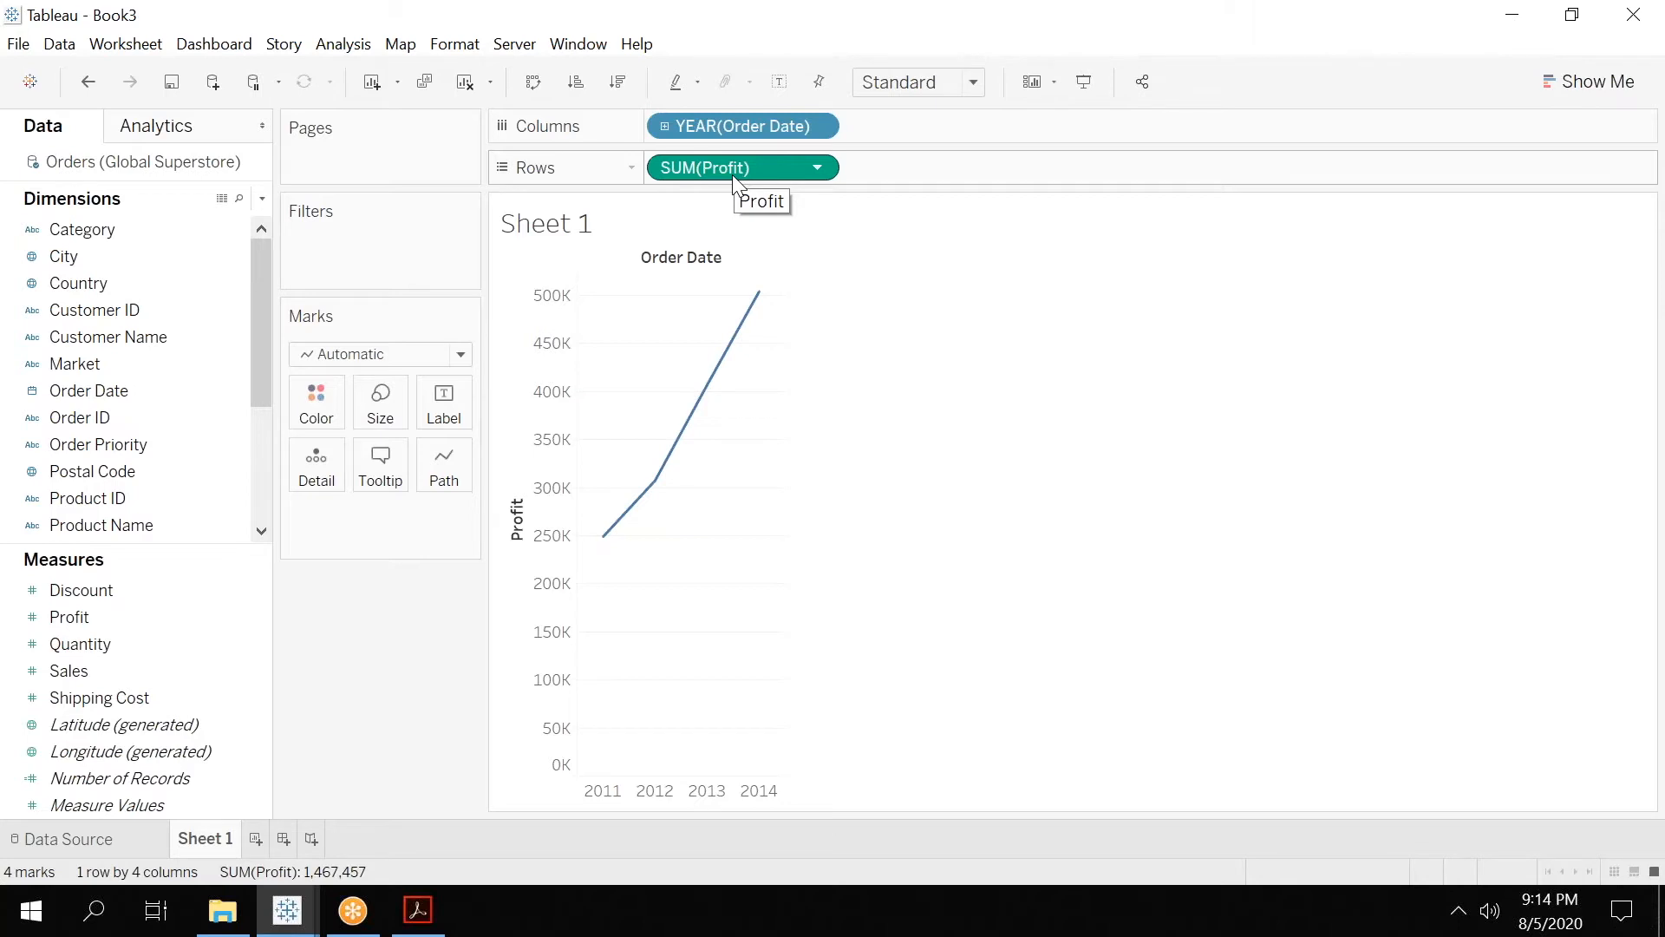
Add the Microsoft Access file Sample - Coffee Chain.mdb as a second data source and use its CoffeeChain Query table.
left_click(212, 83)
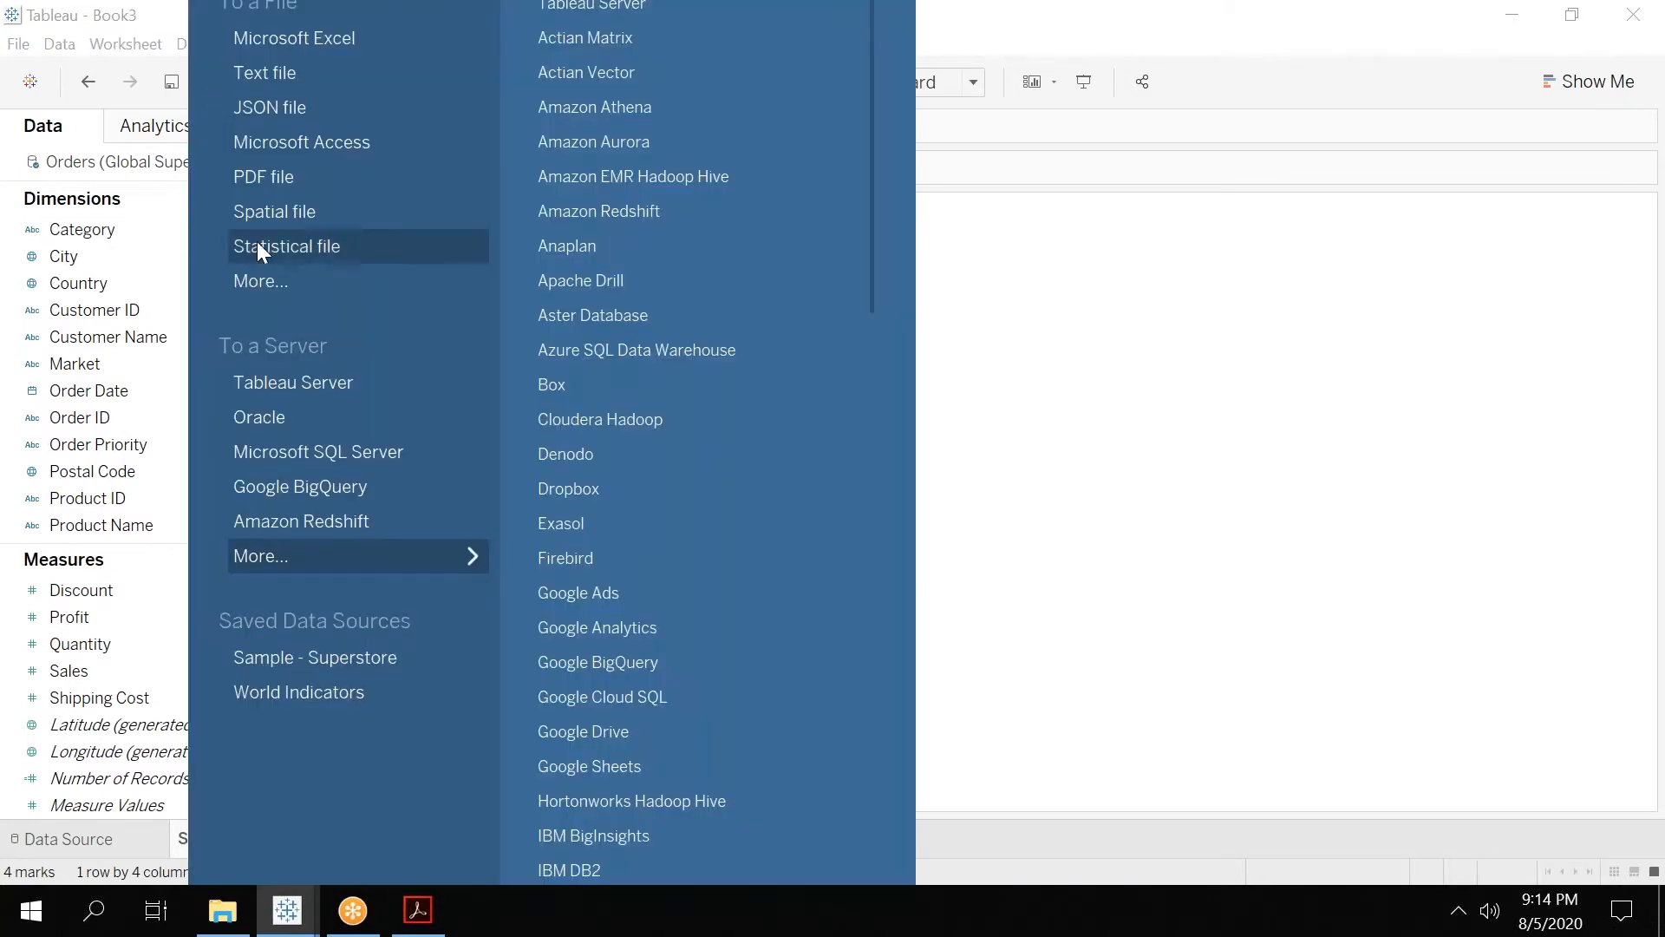
left_click(343, 146)
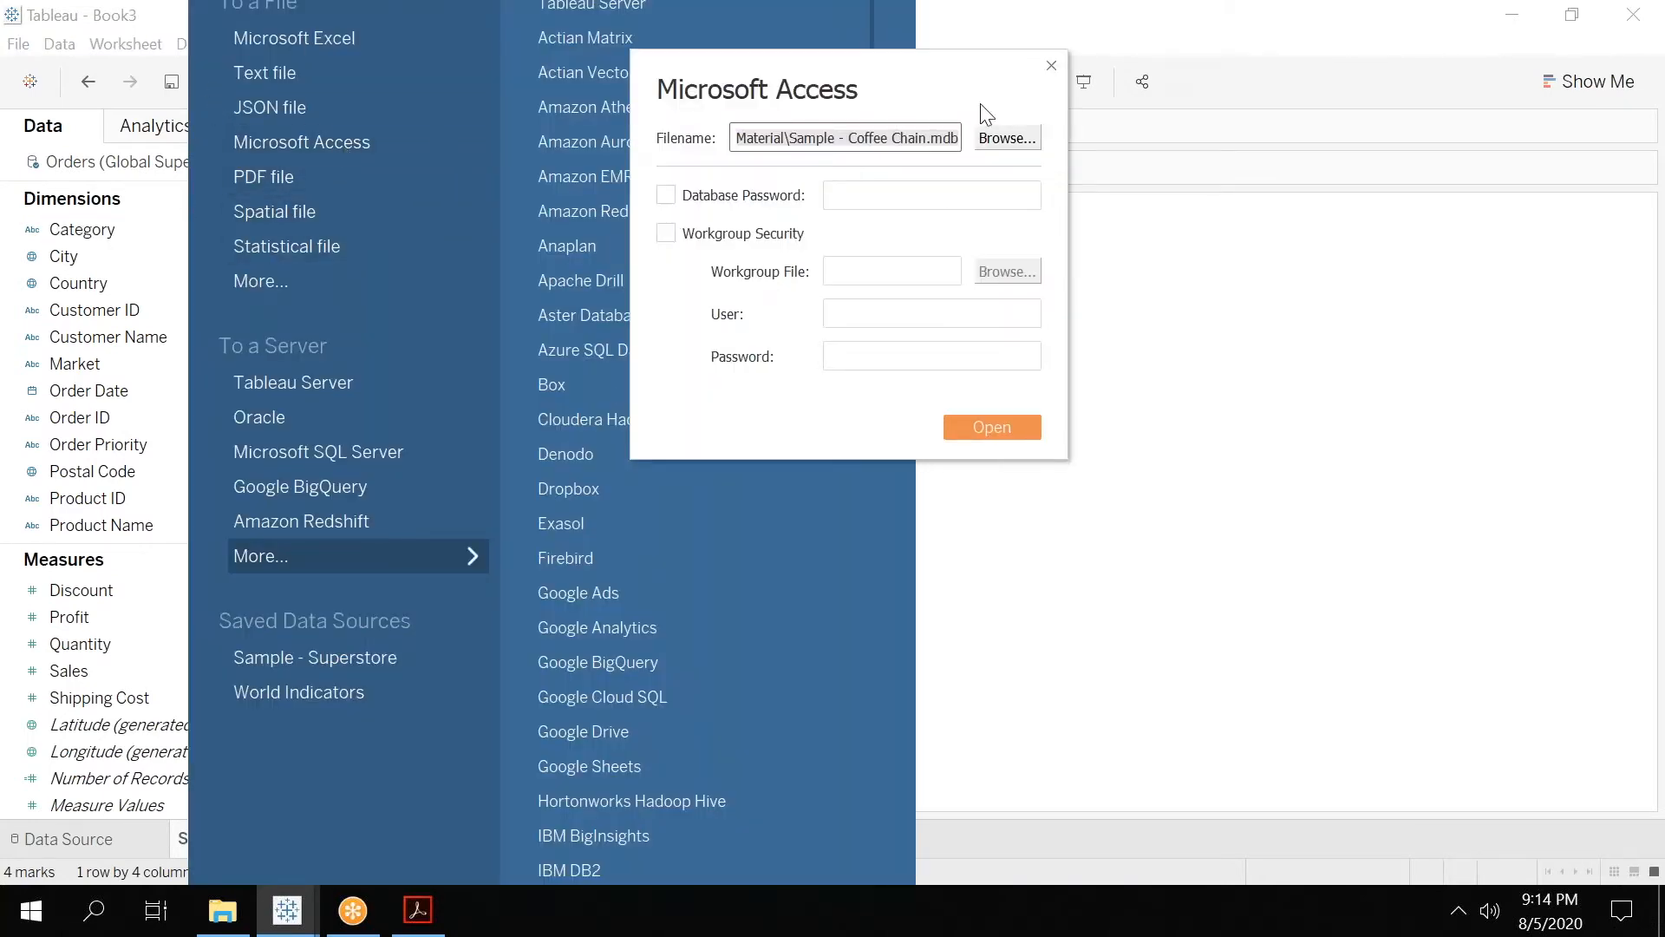
left_click(992, 428)
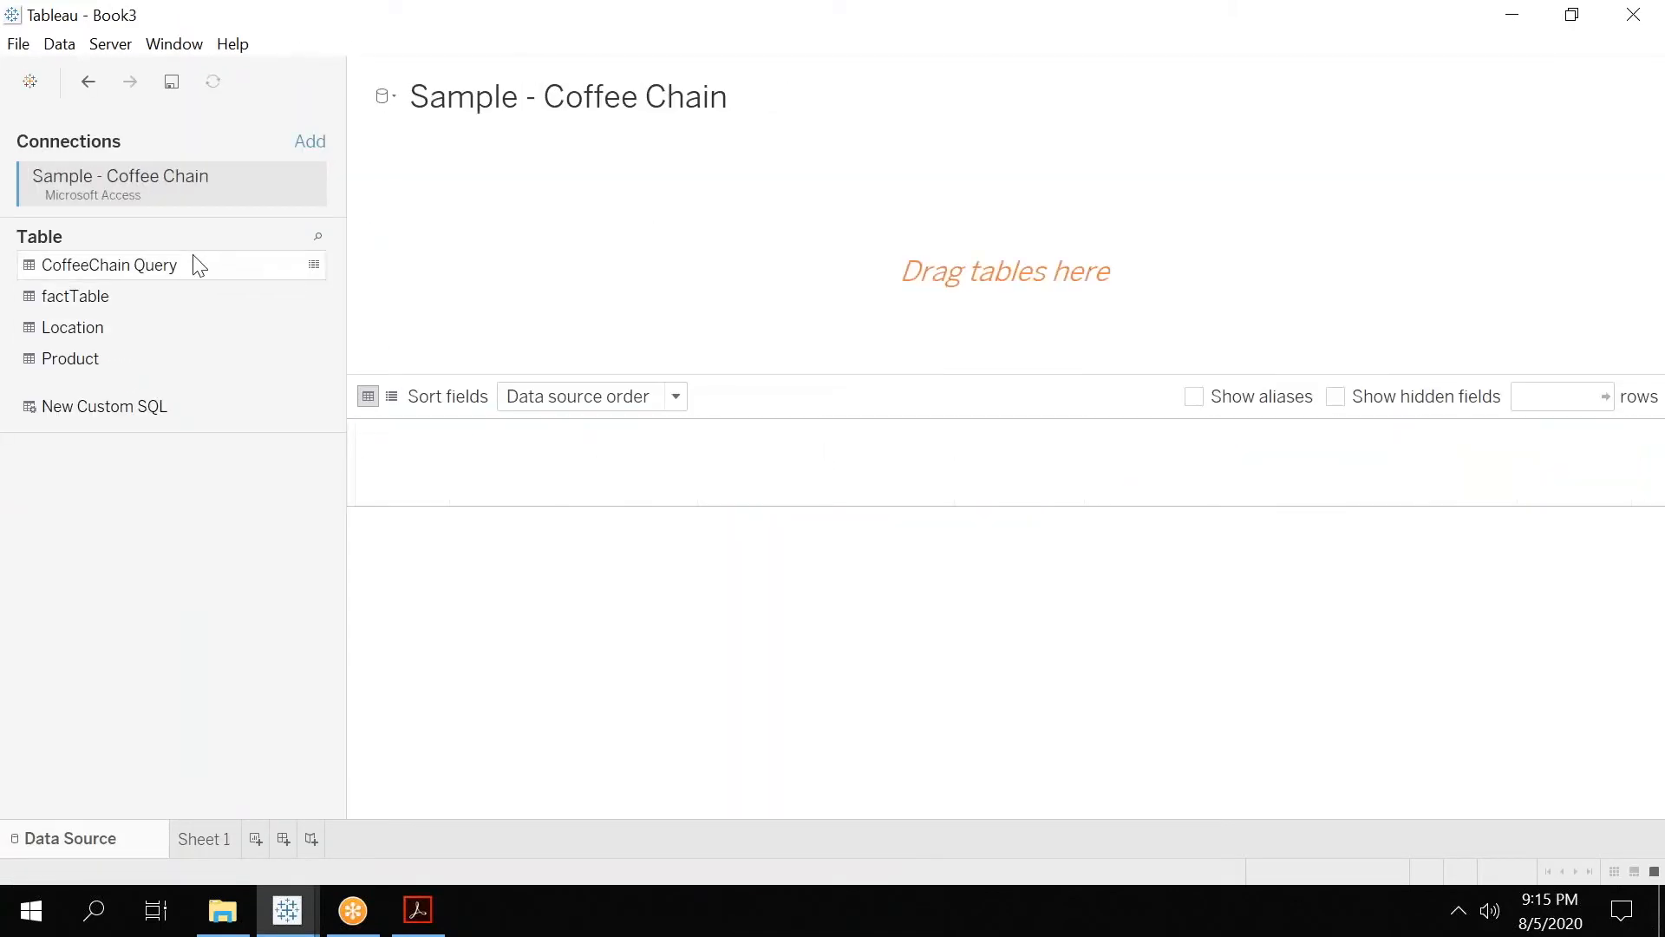
left_click(185, 267)
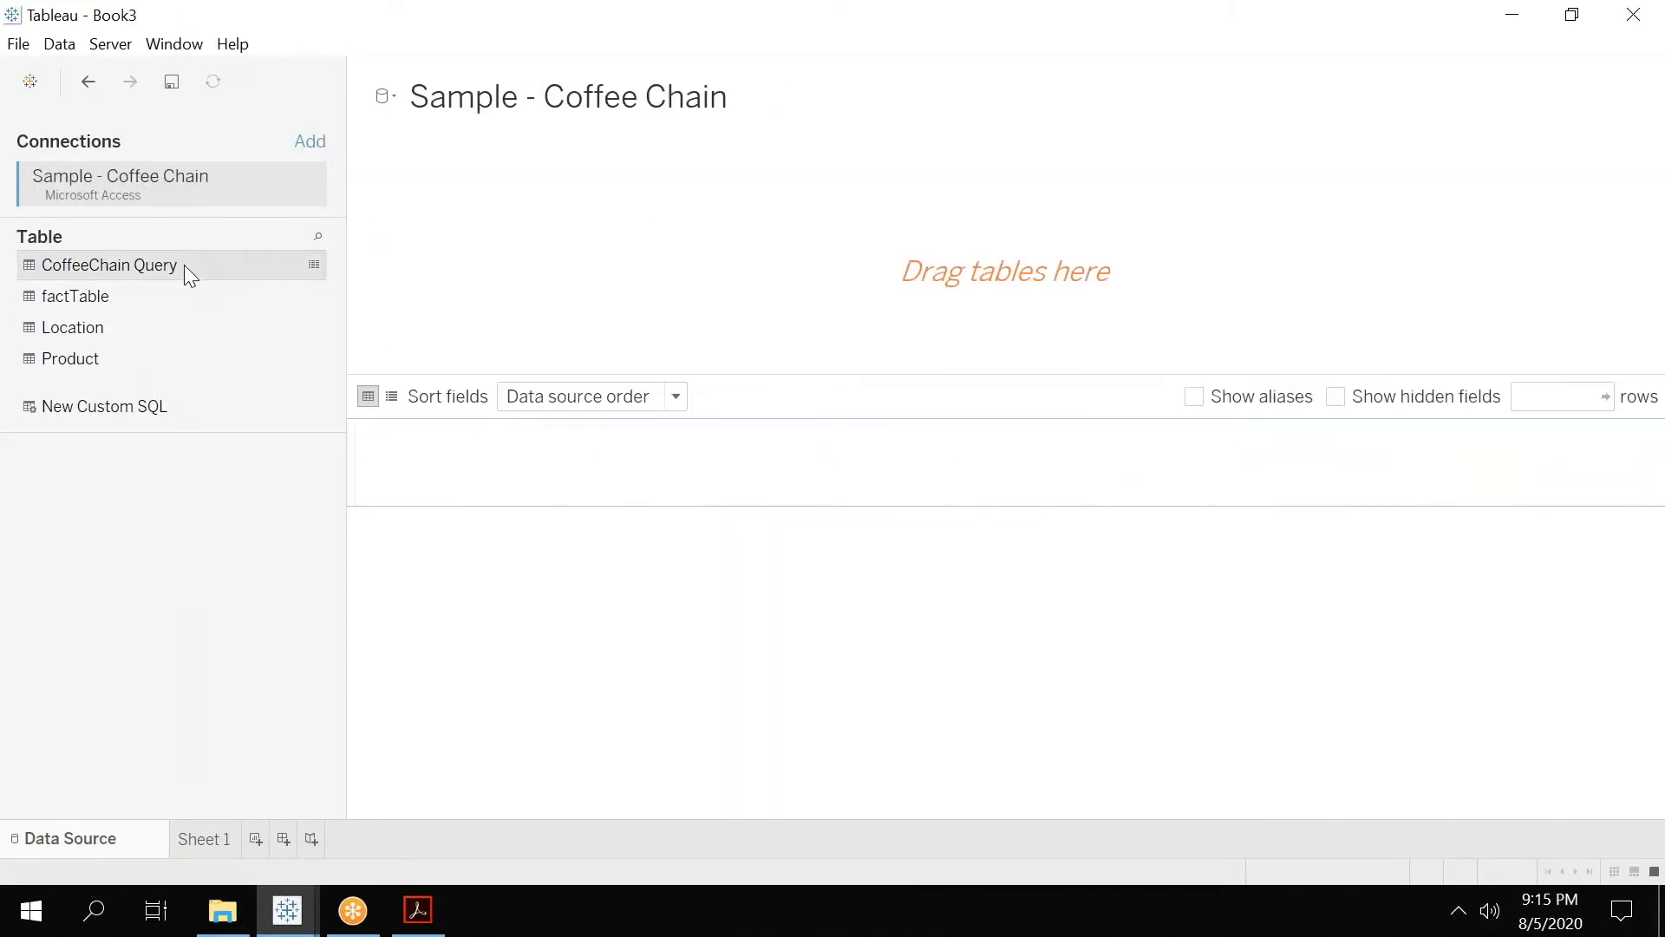
left_click_drag(184, 264, 459, 279)
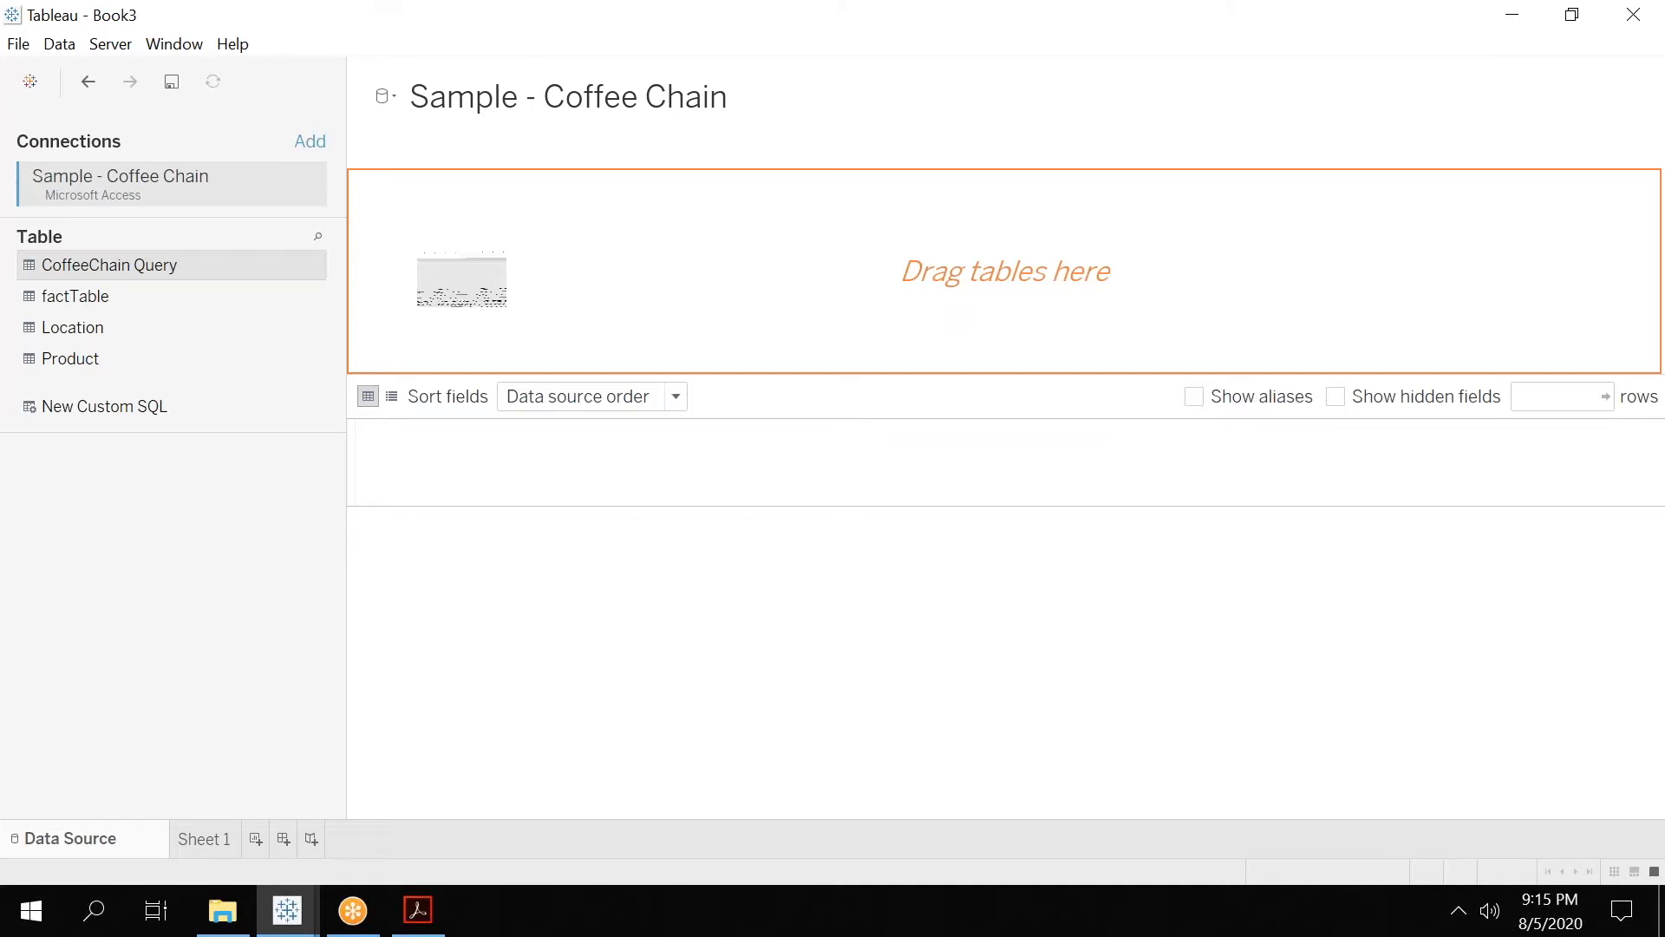
left_click_drag(461, 279, 821, 249)
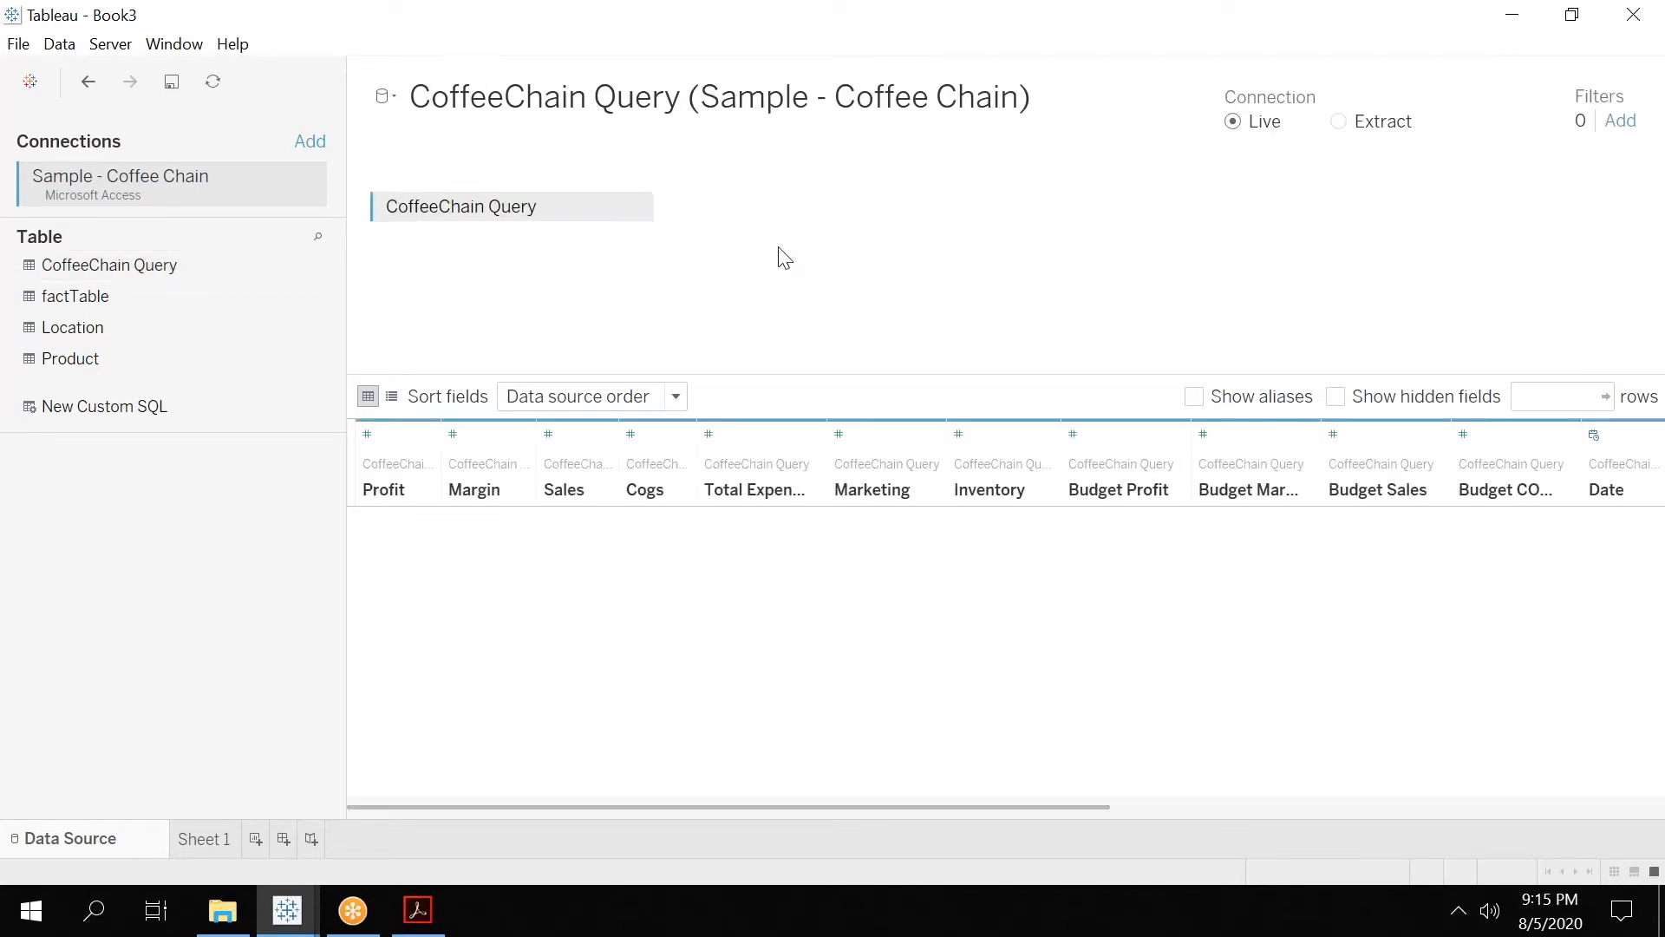
Create a second worksheet and plot CoffeeChain Query's sum of Profit in rows against the year of Date in columns.
left_click(212, 845)
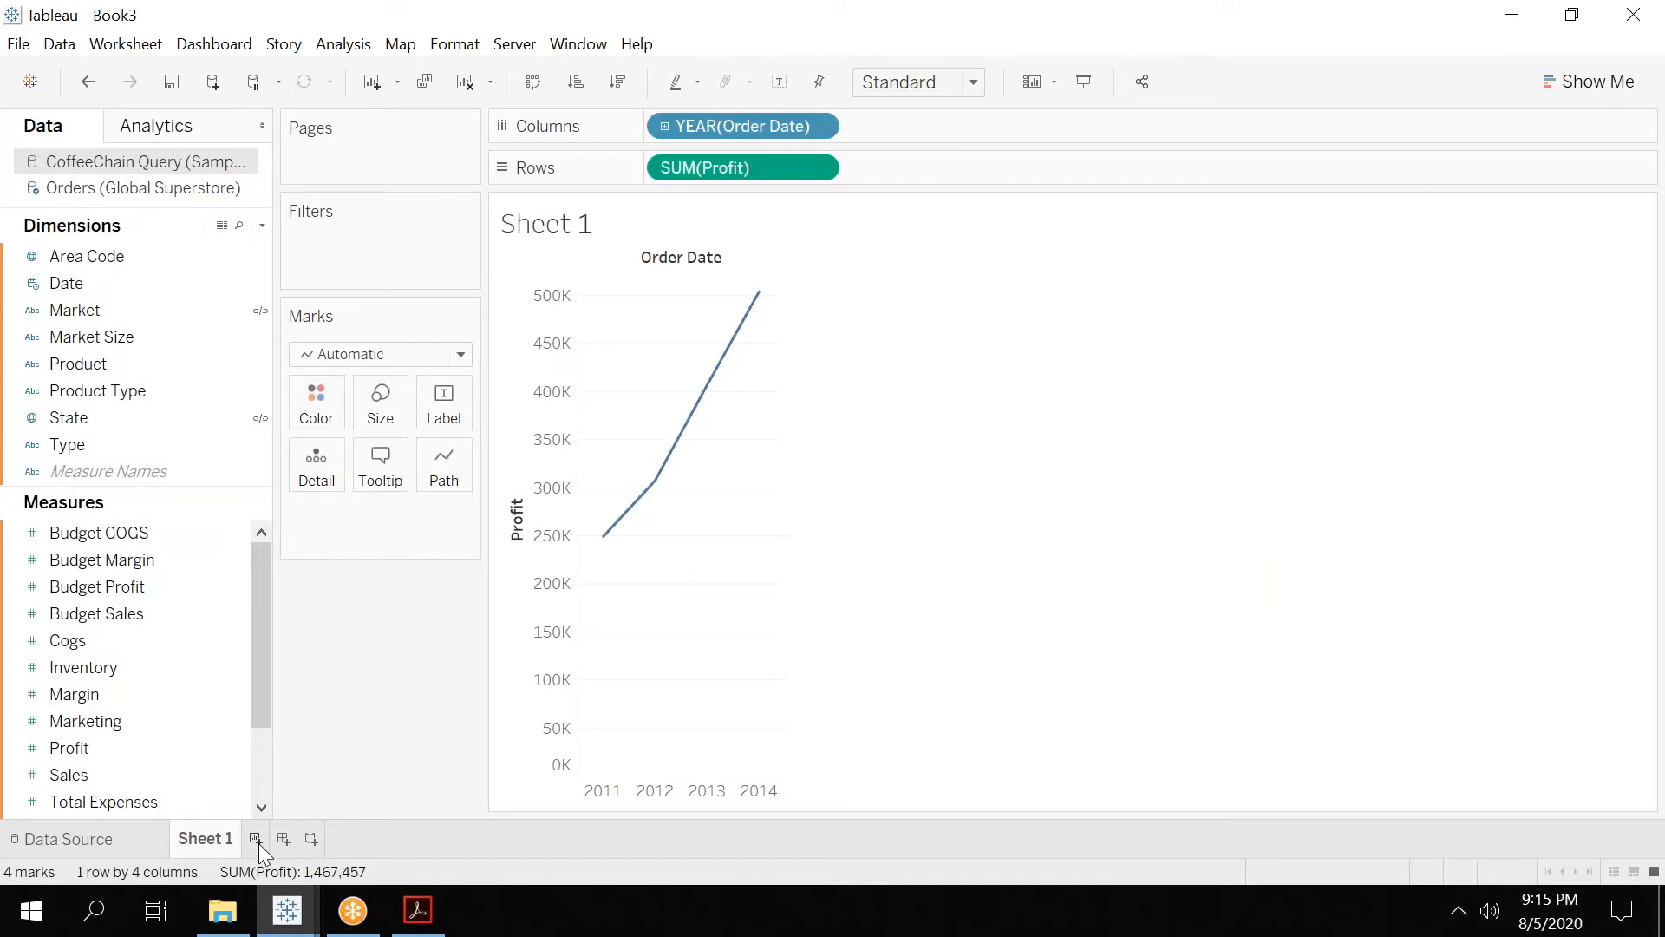
left_click(255, 839)
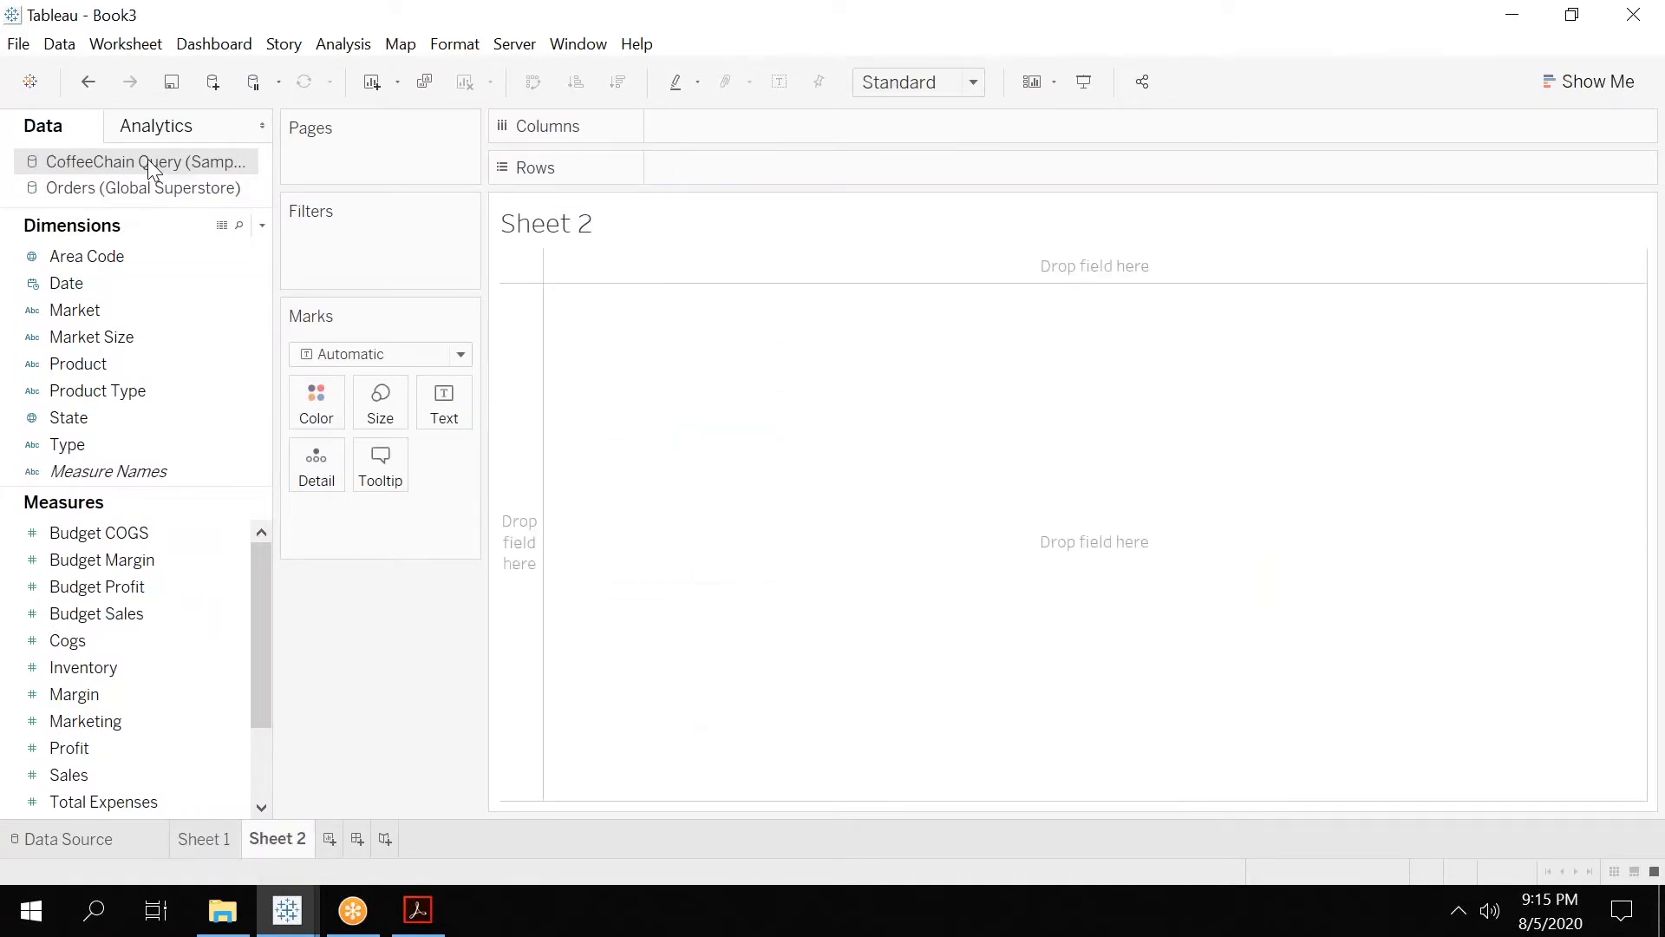
left_click(64, 282)
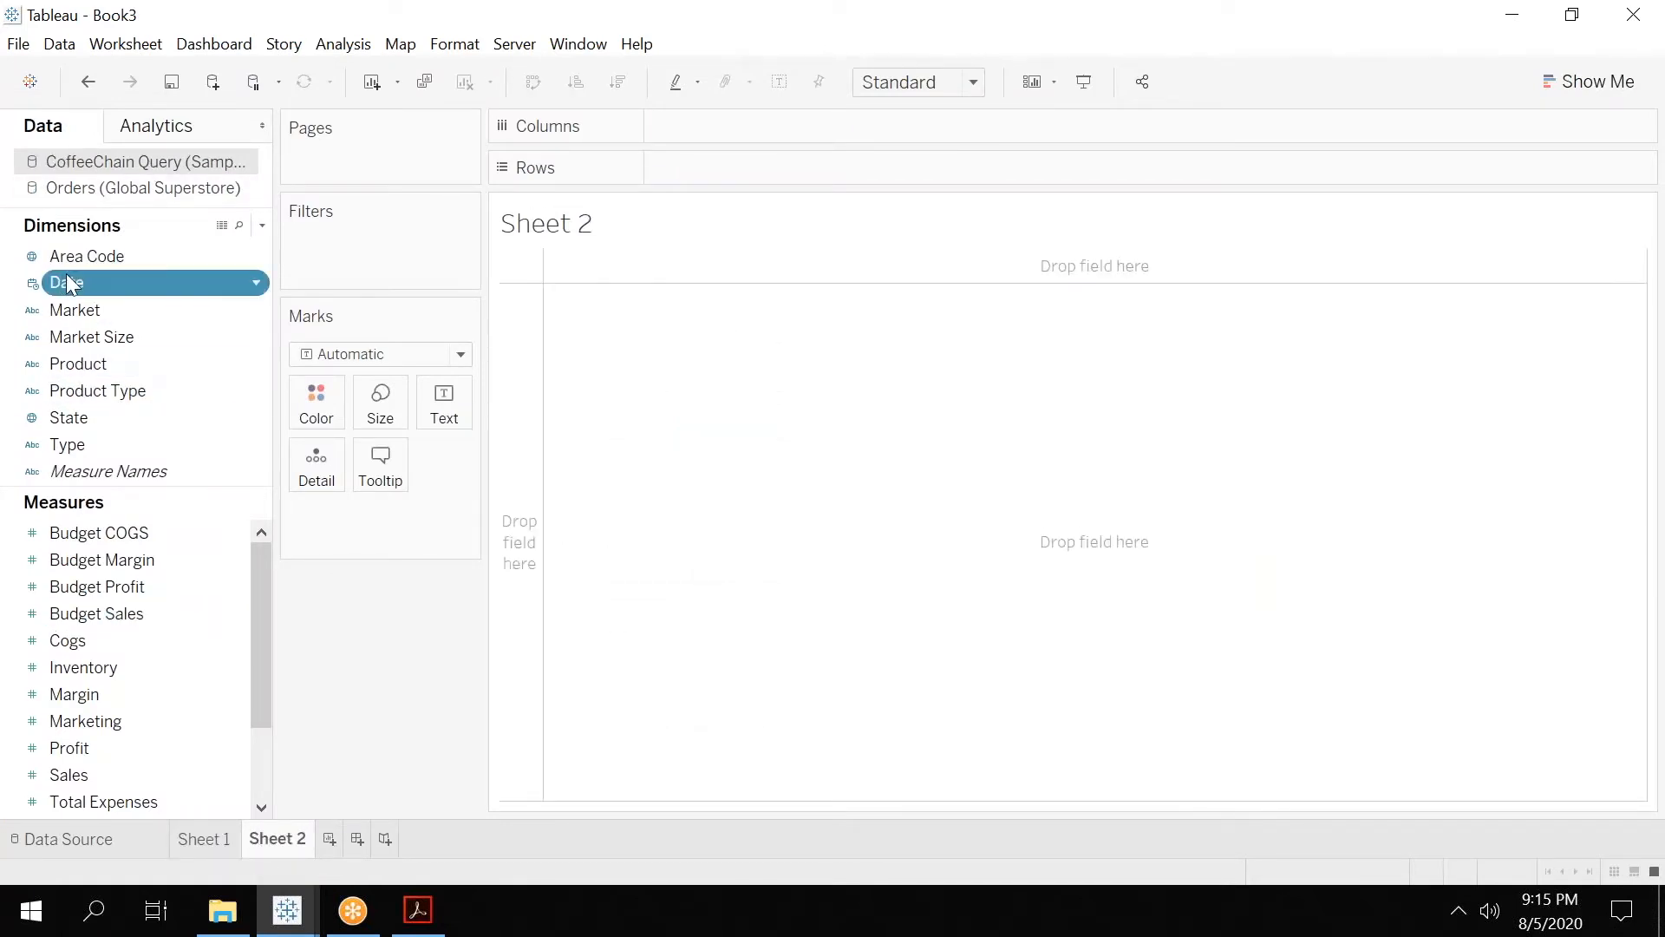
left_click_drag(64, 282, 735, 133)
left_click(65, 621)
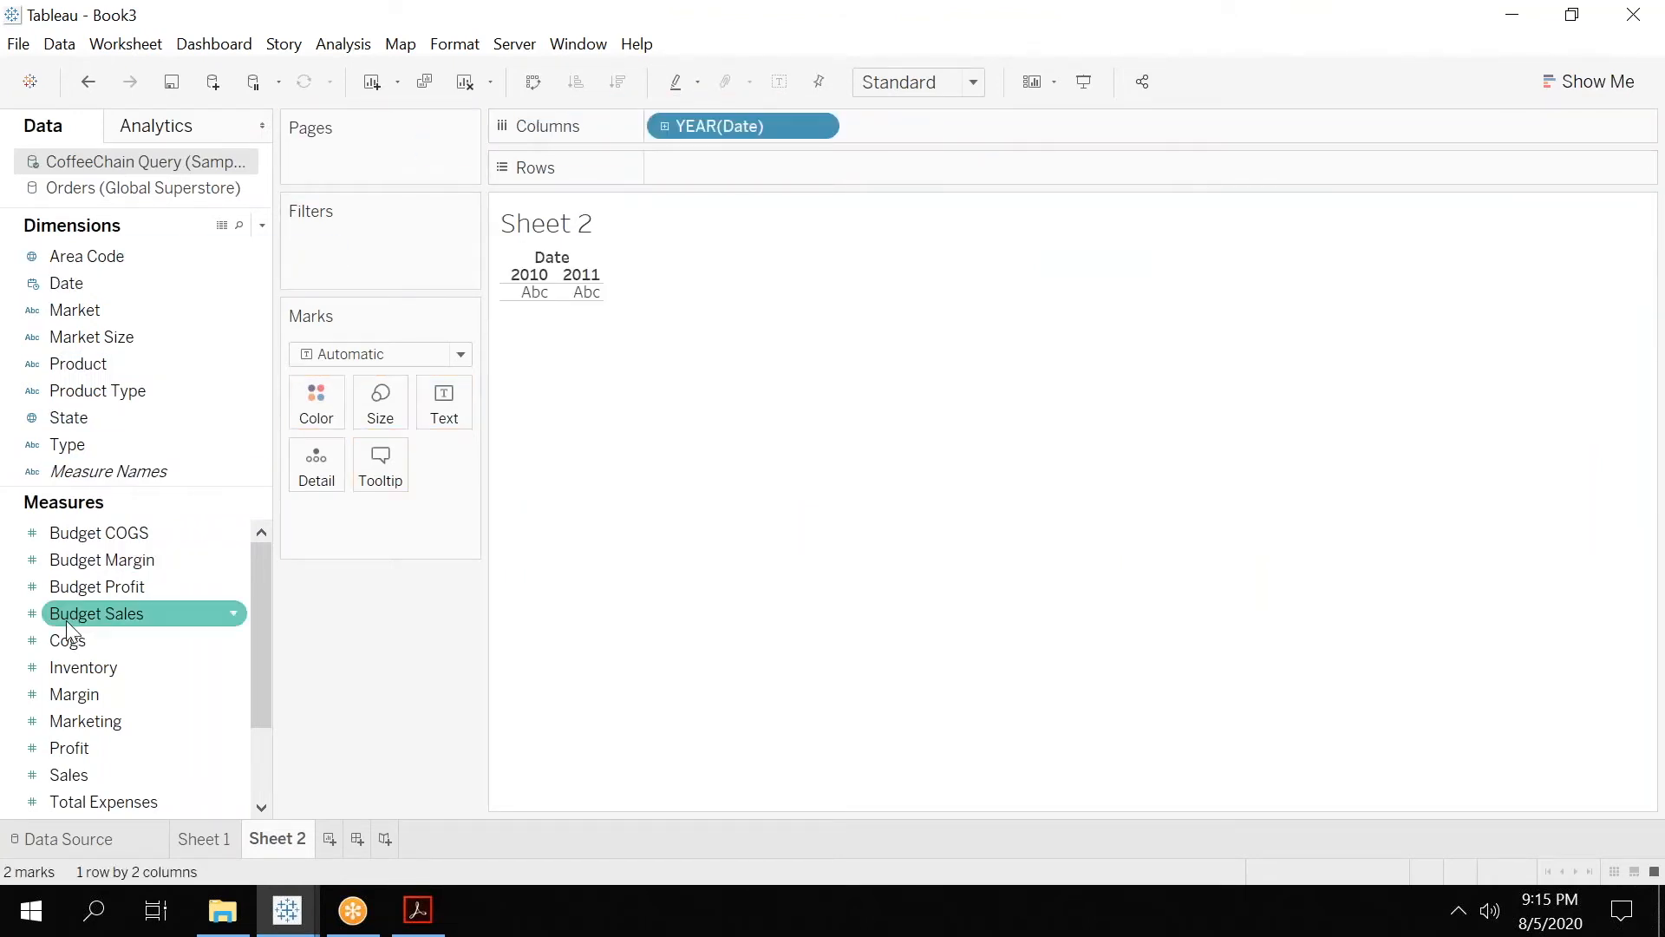
left_click_drag(87, 741, 741, 166)
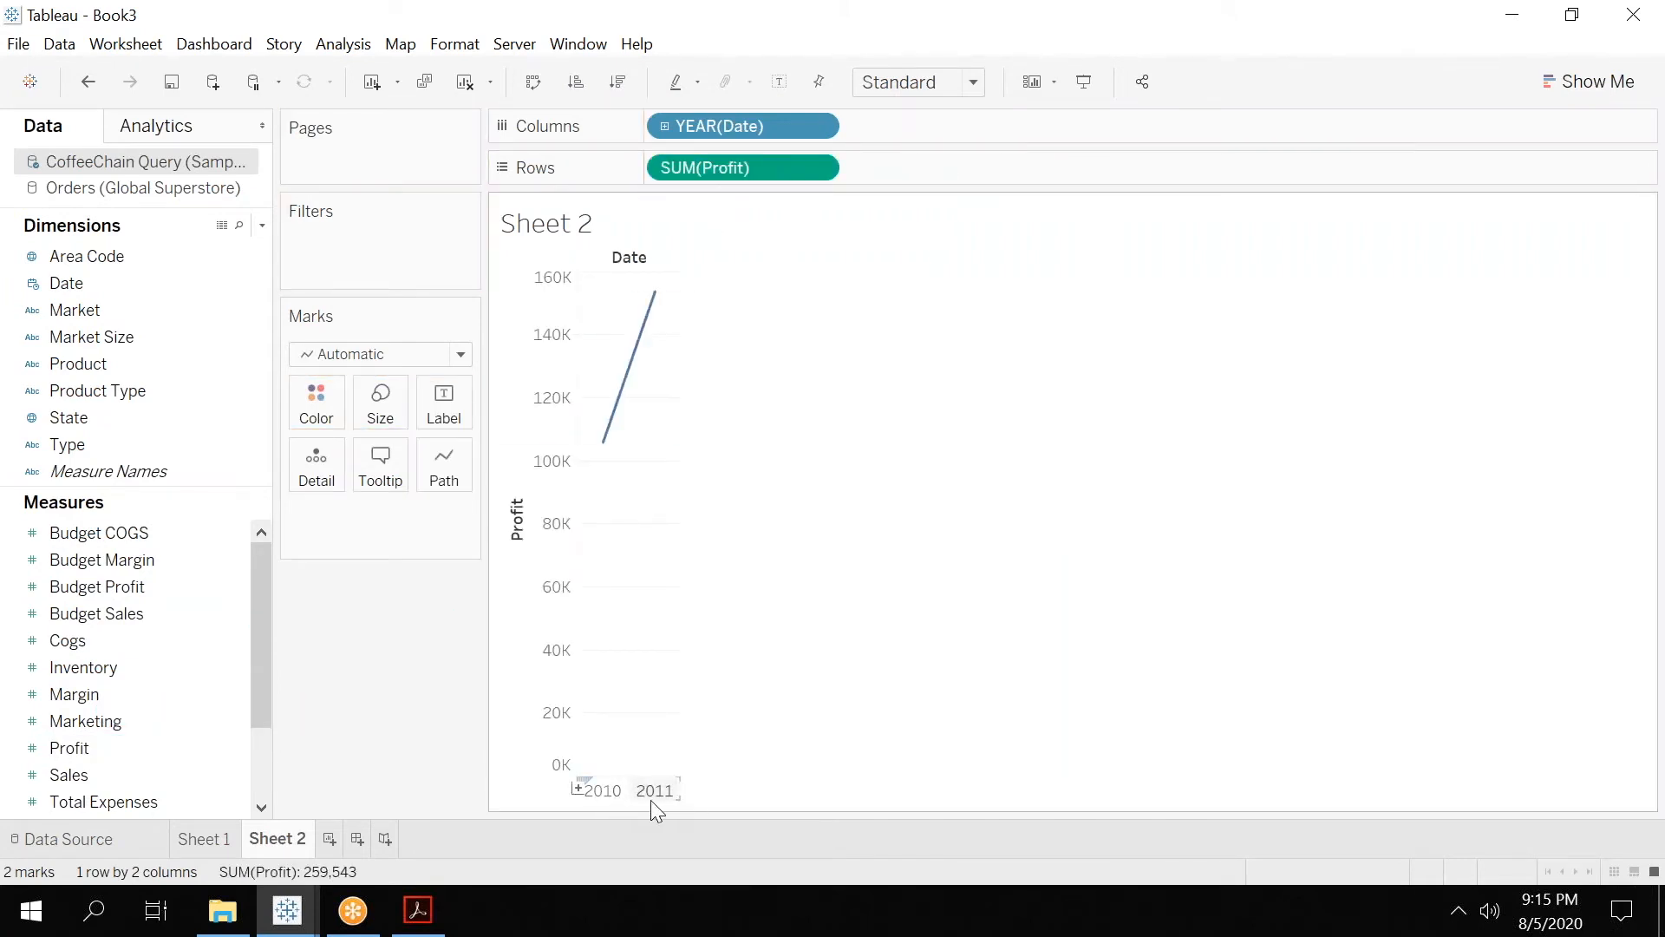
Go back to Sheet 1, compare its Order Date years with those on Sheet 2, and highlight 2012.
left_click(217, 836)
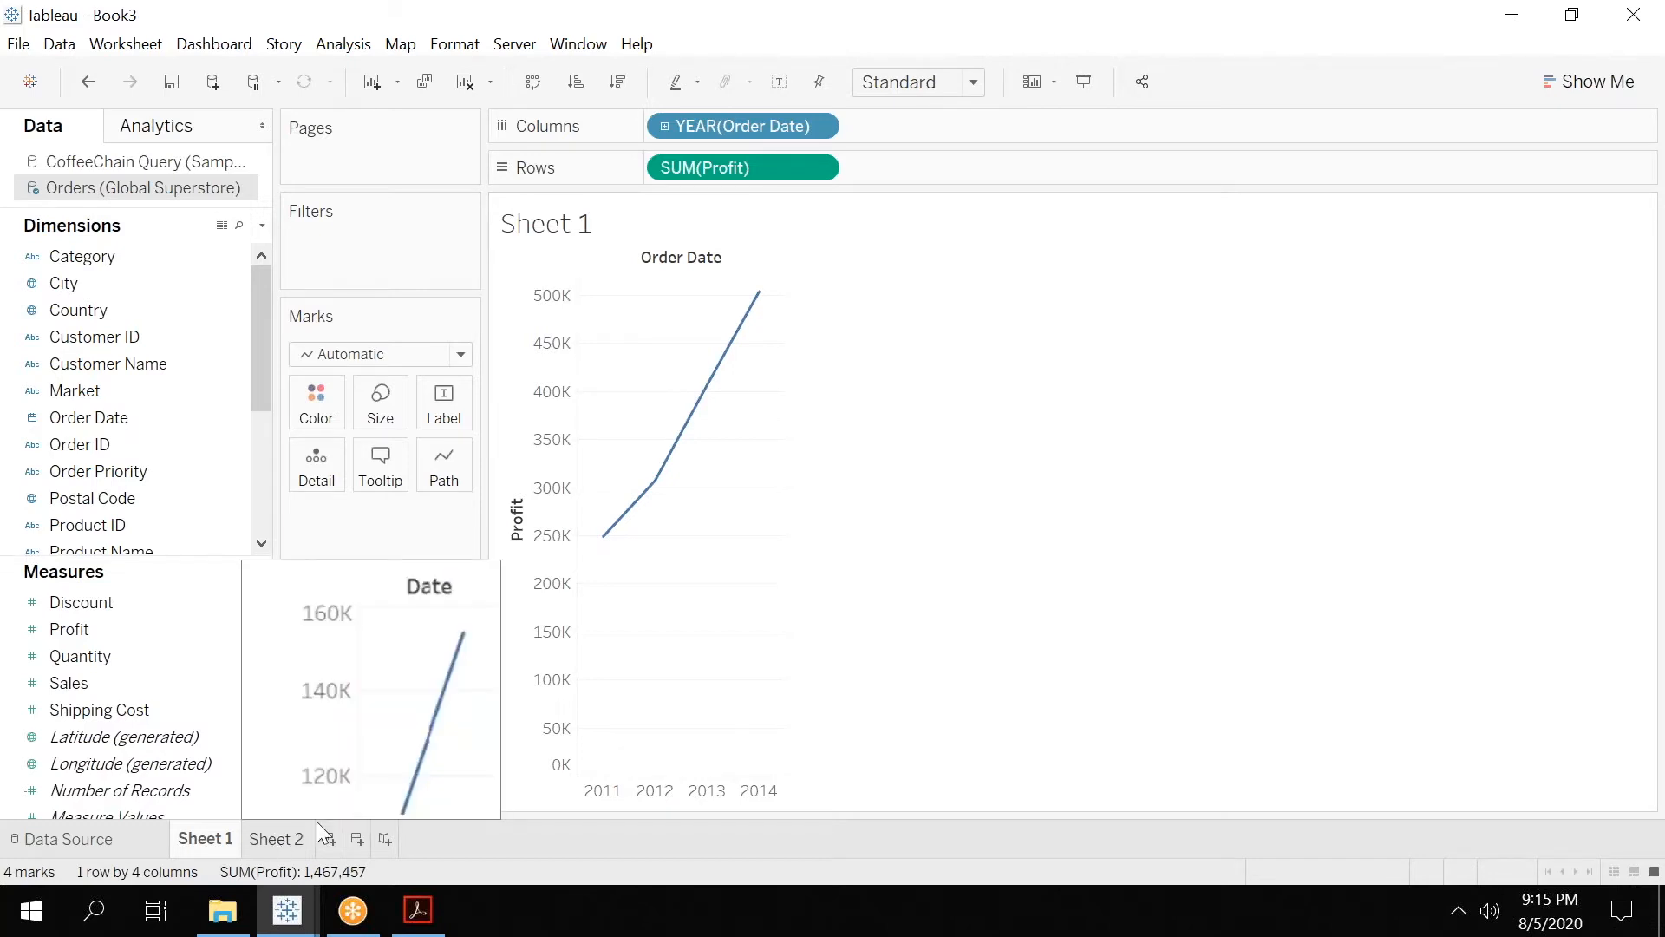
mouse_move(635, 792)
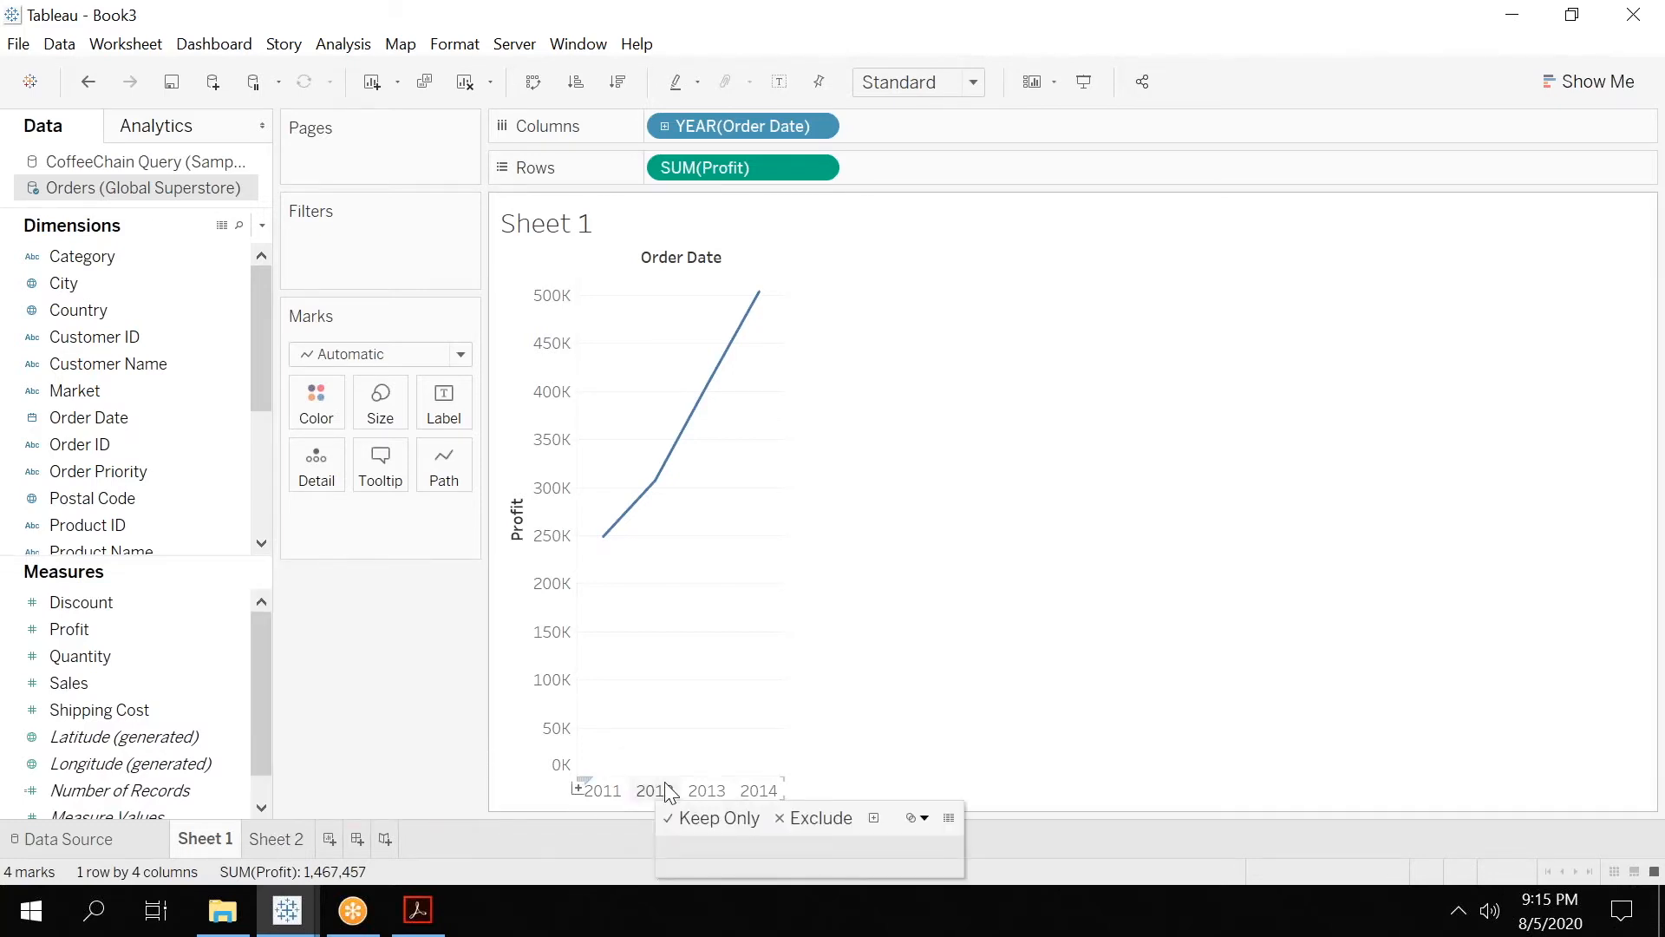
left_click(667, 790)
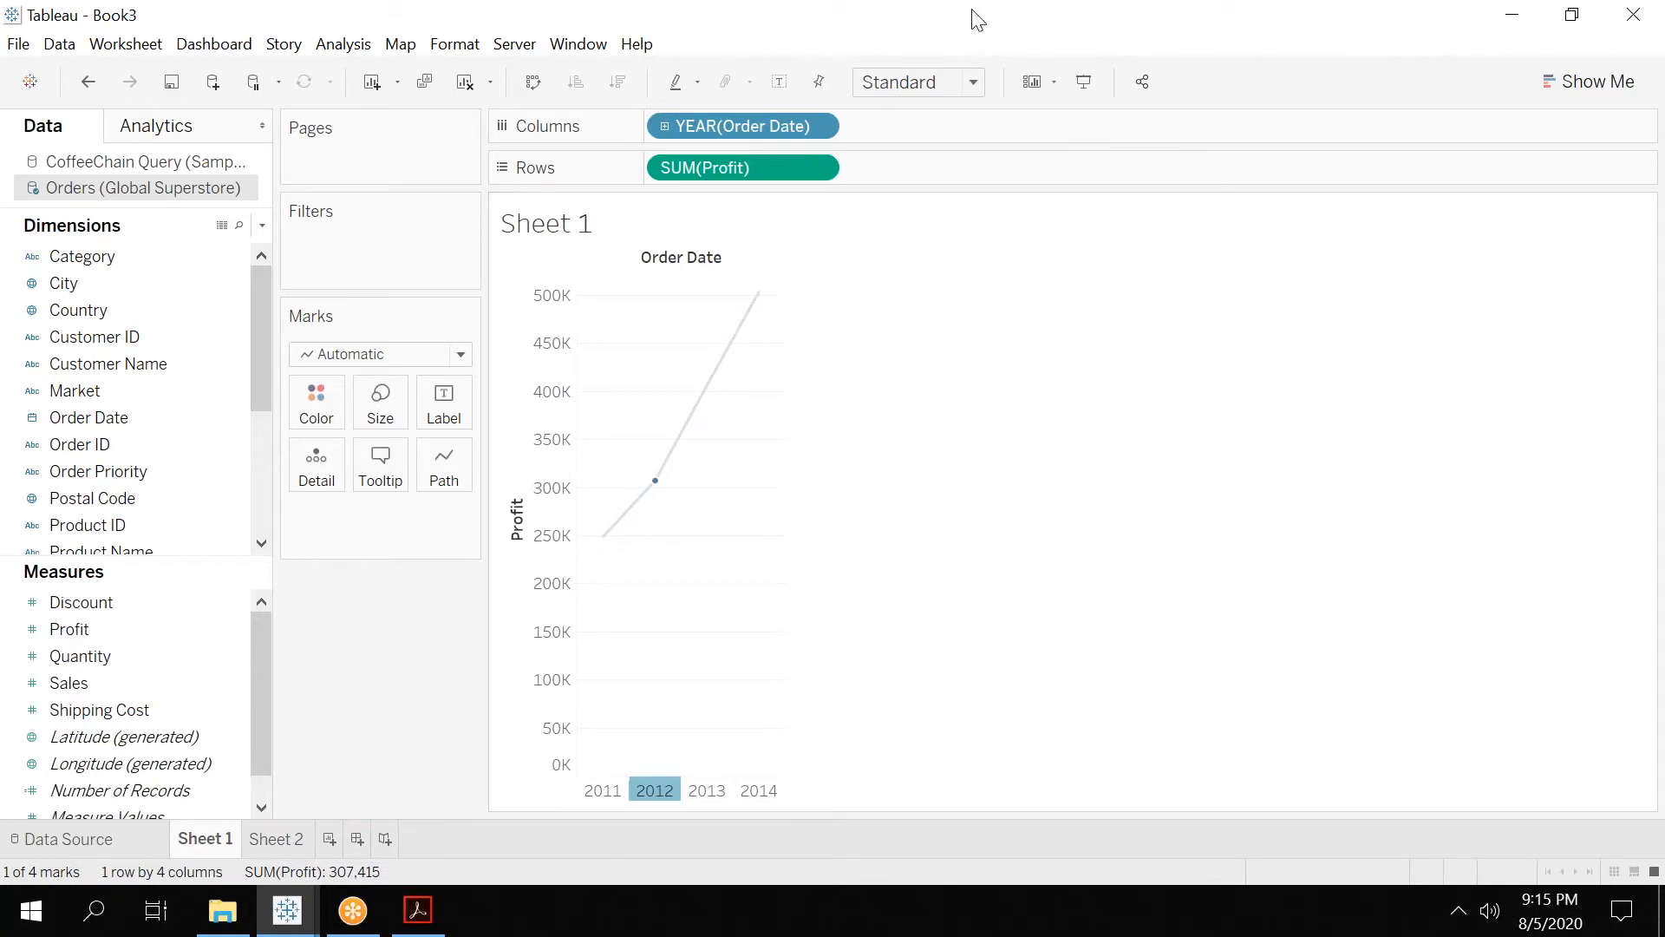
Restore the Book3 window from full screen, move it to the screen's upper-left corner, and widen it.
left_click(1124, 40)
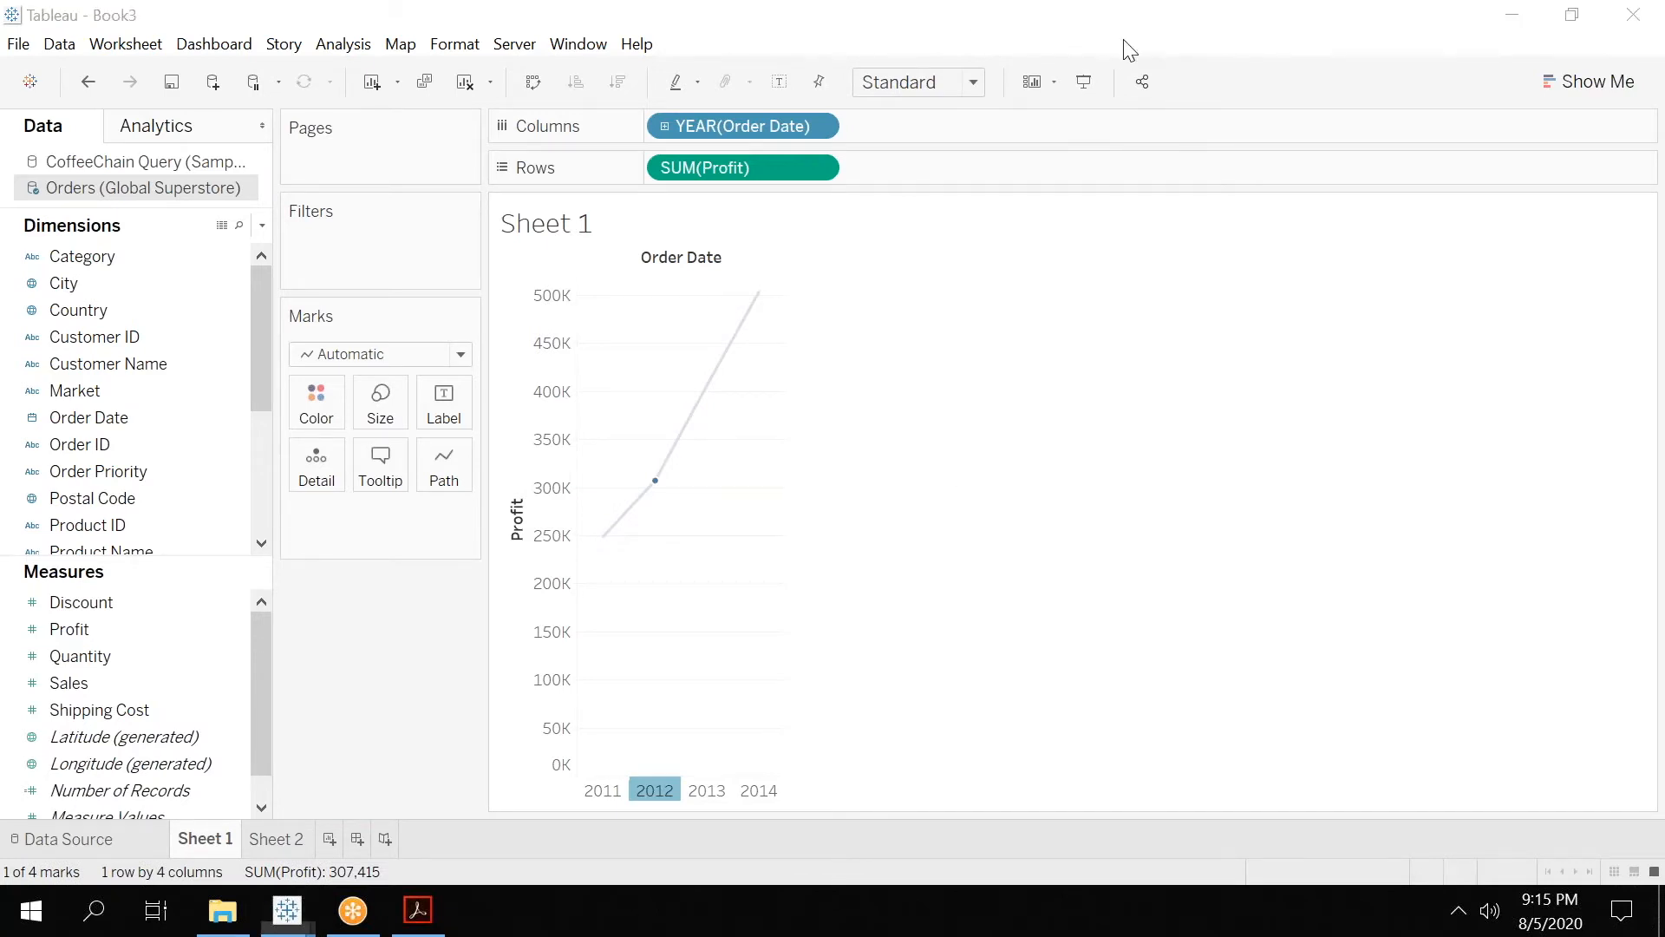
left_click(1578, 24)
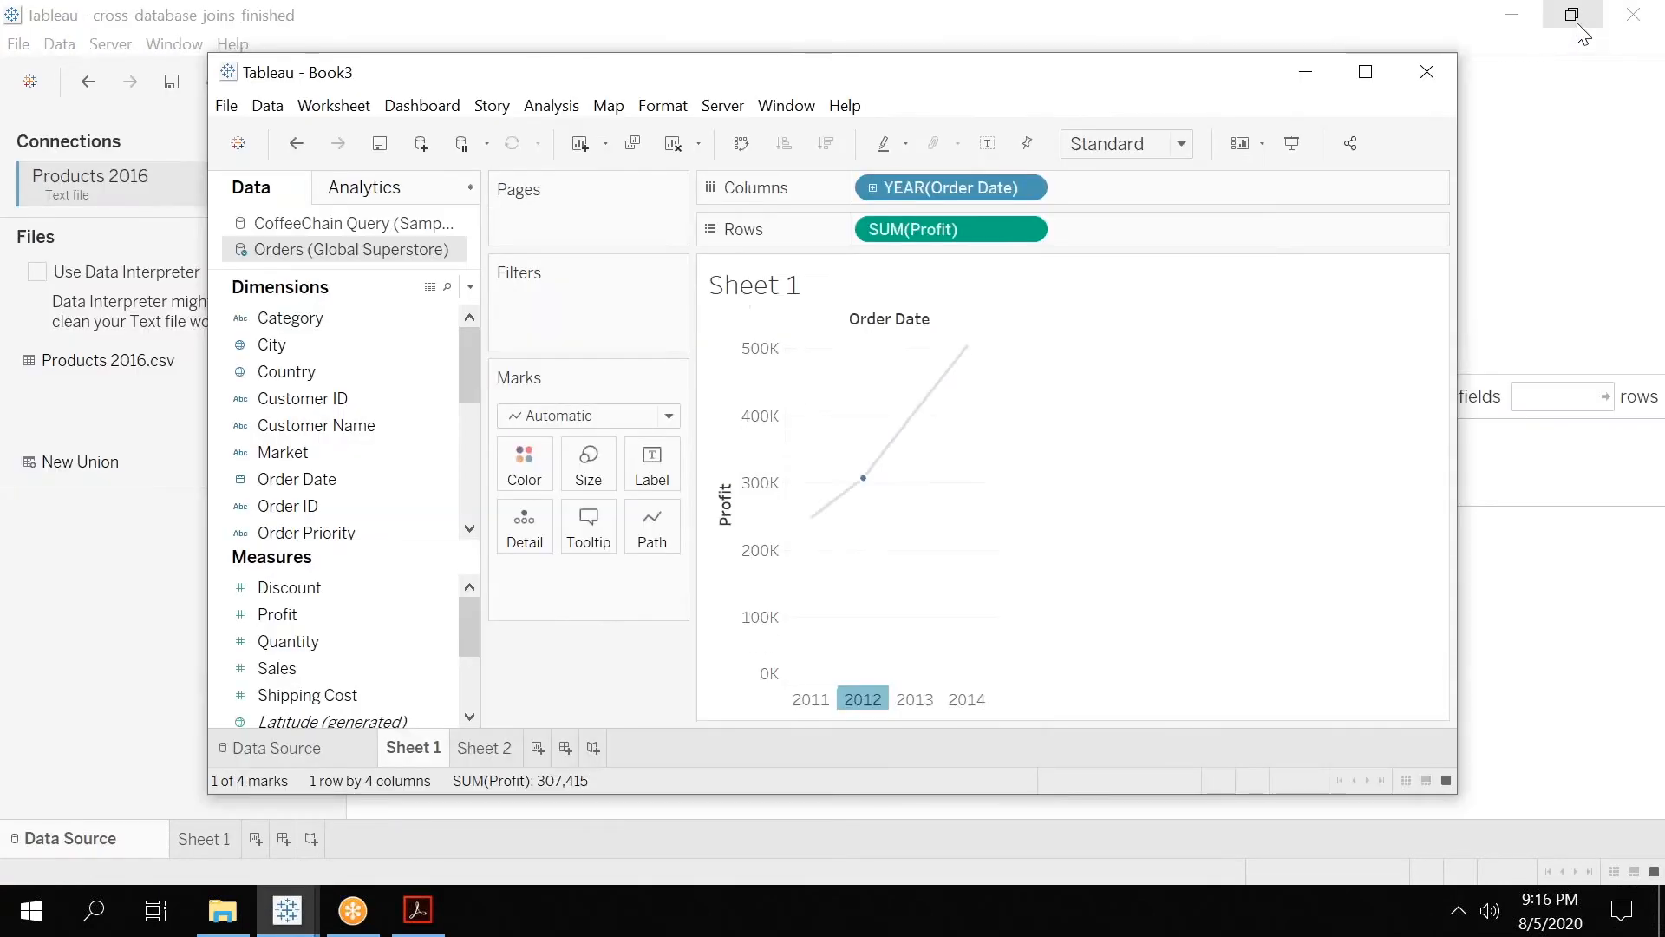
left_click_drag(973, 86, 781, 58)
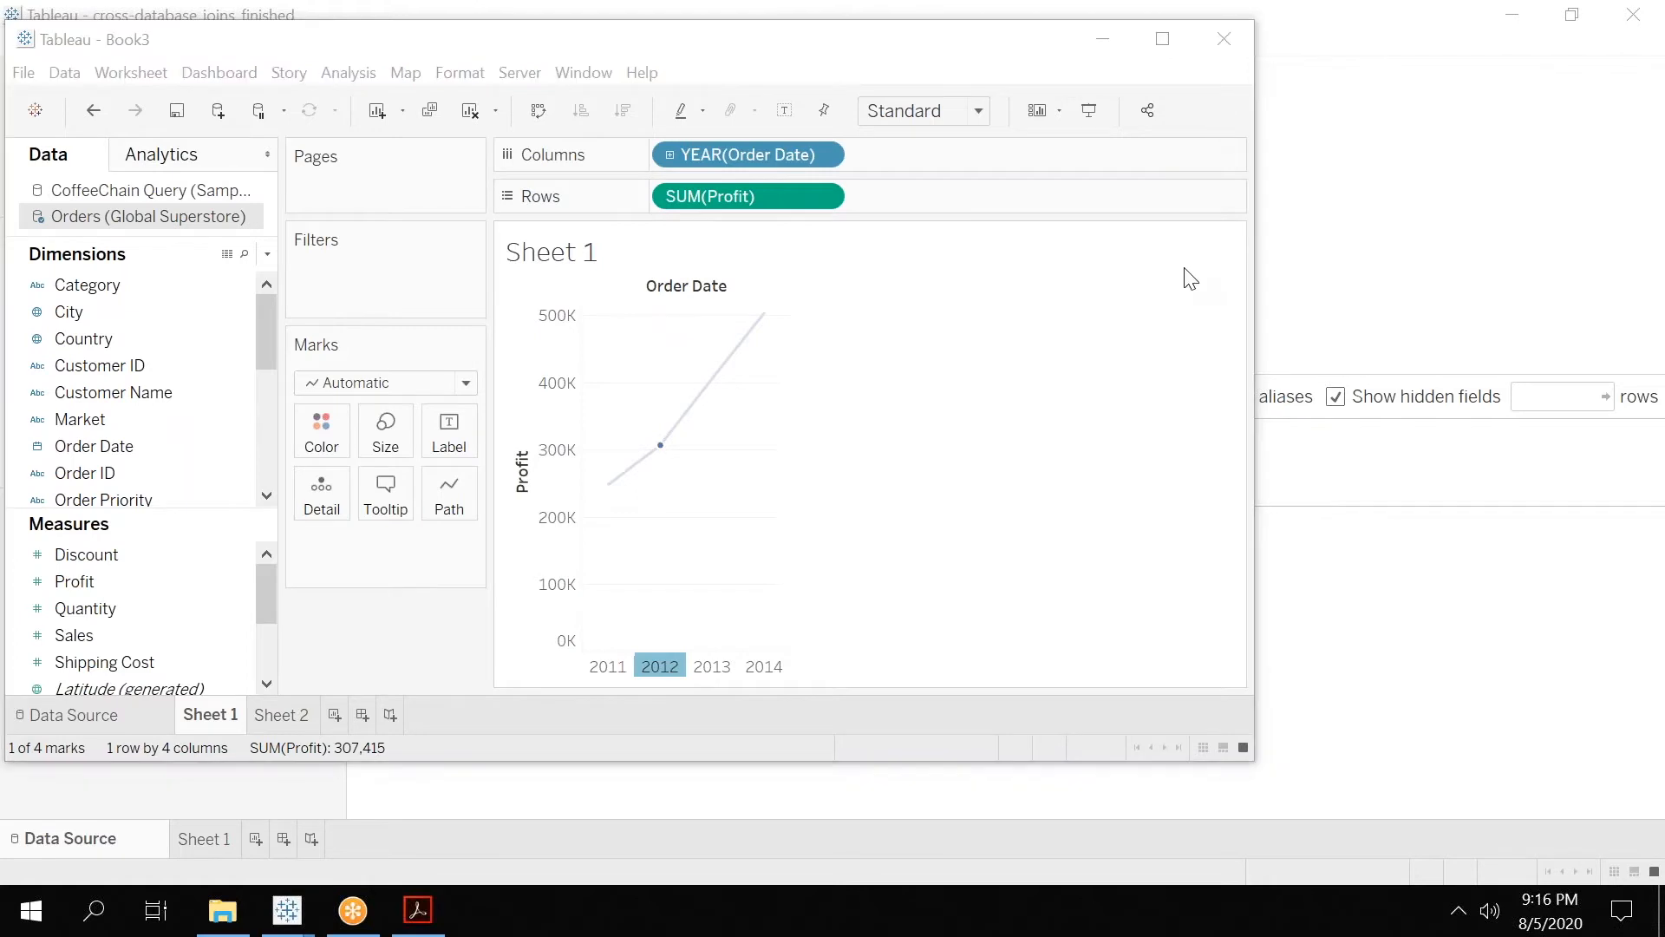
left_click_drag(1258, 618, 1563, 617)
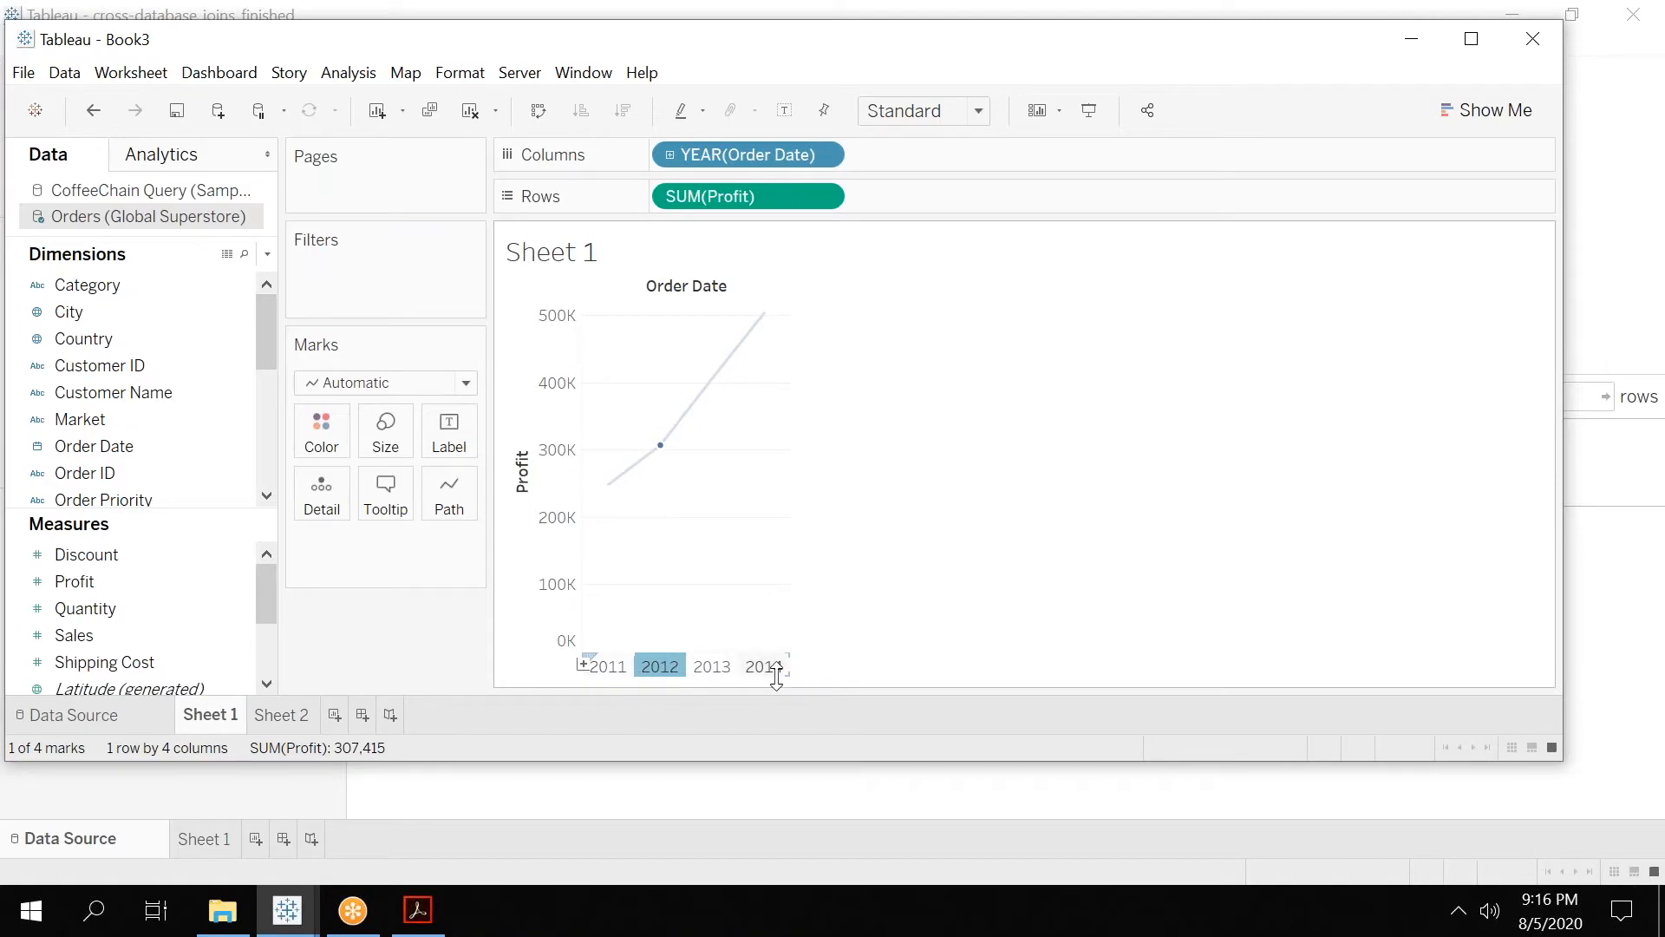
Check the chart on Sheet 2, add a third worksheet, and make Orders (Global Superstore) its active data source.
left_click(279, 720)
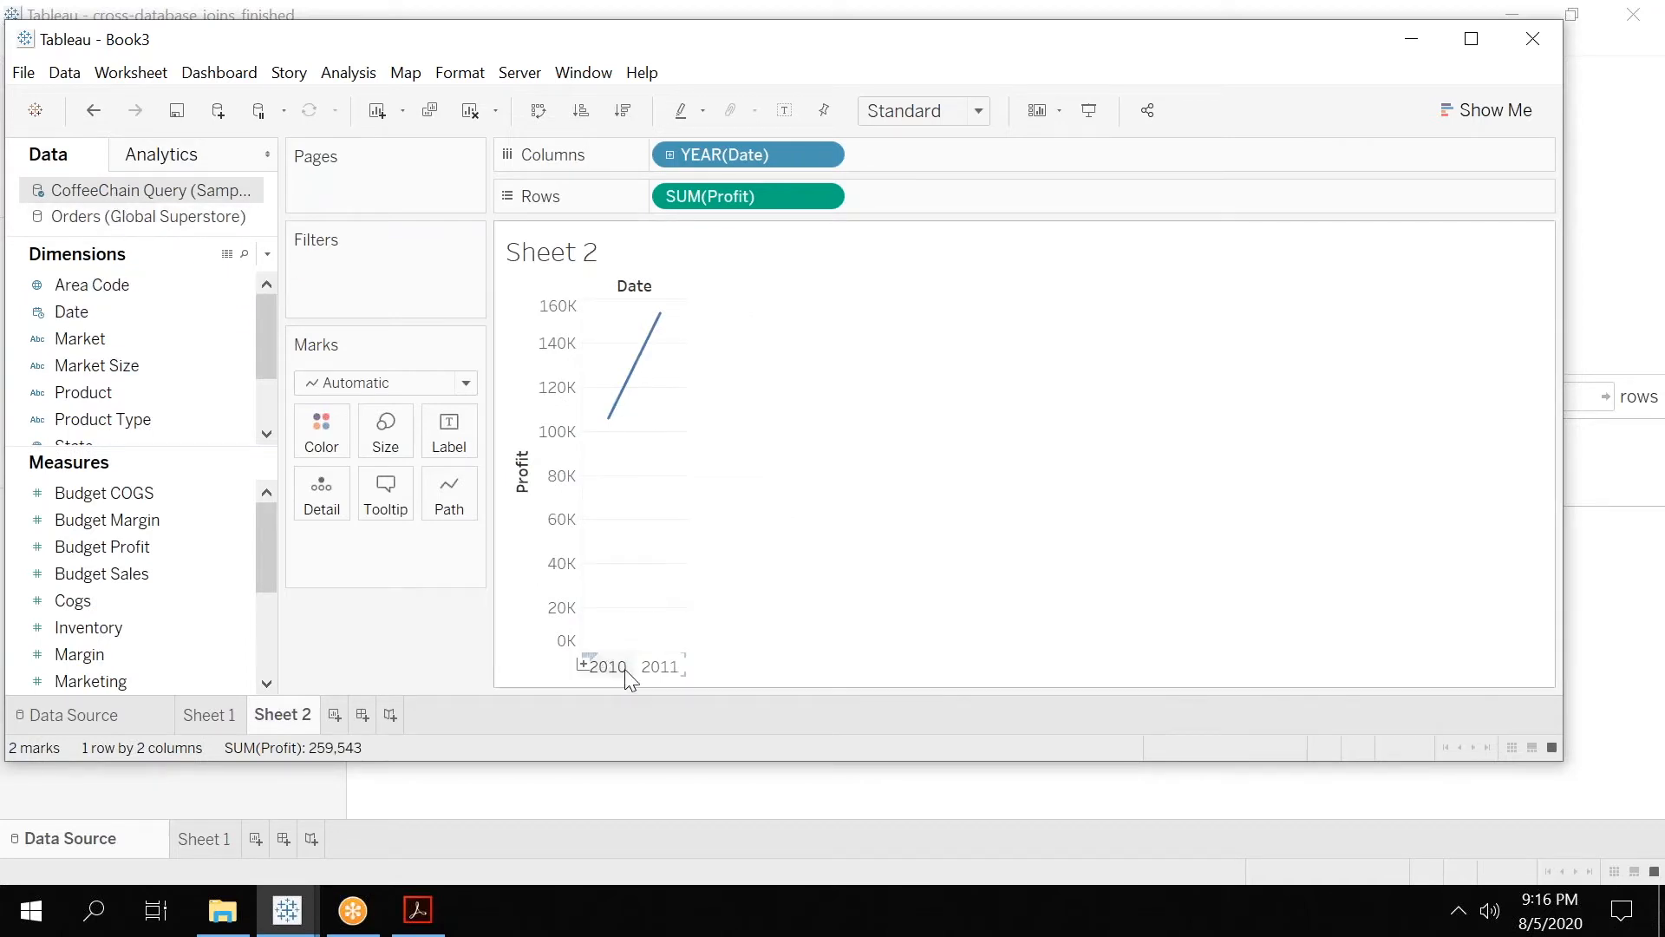
left_click(334, 715)
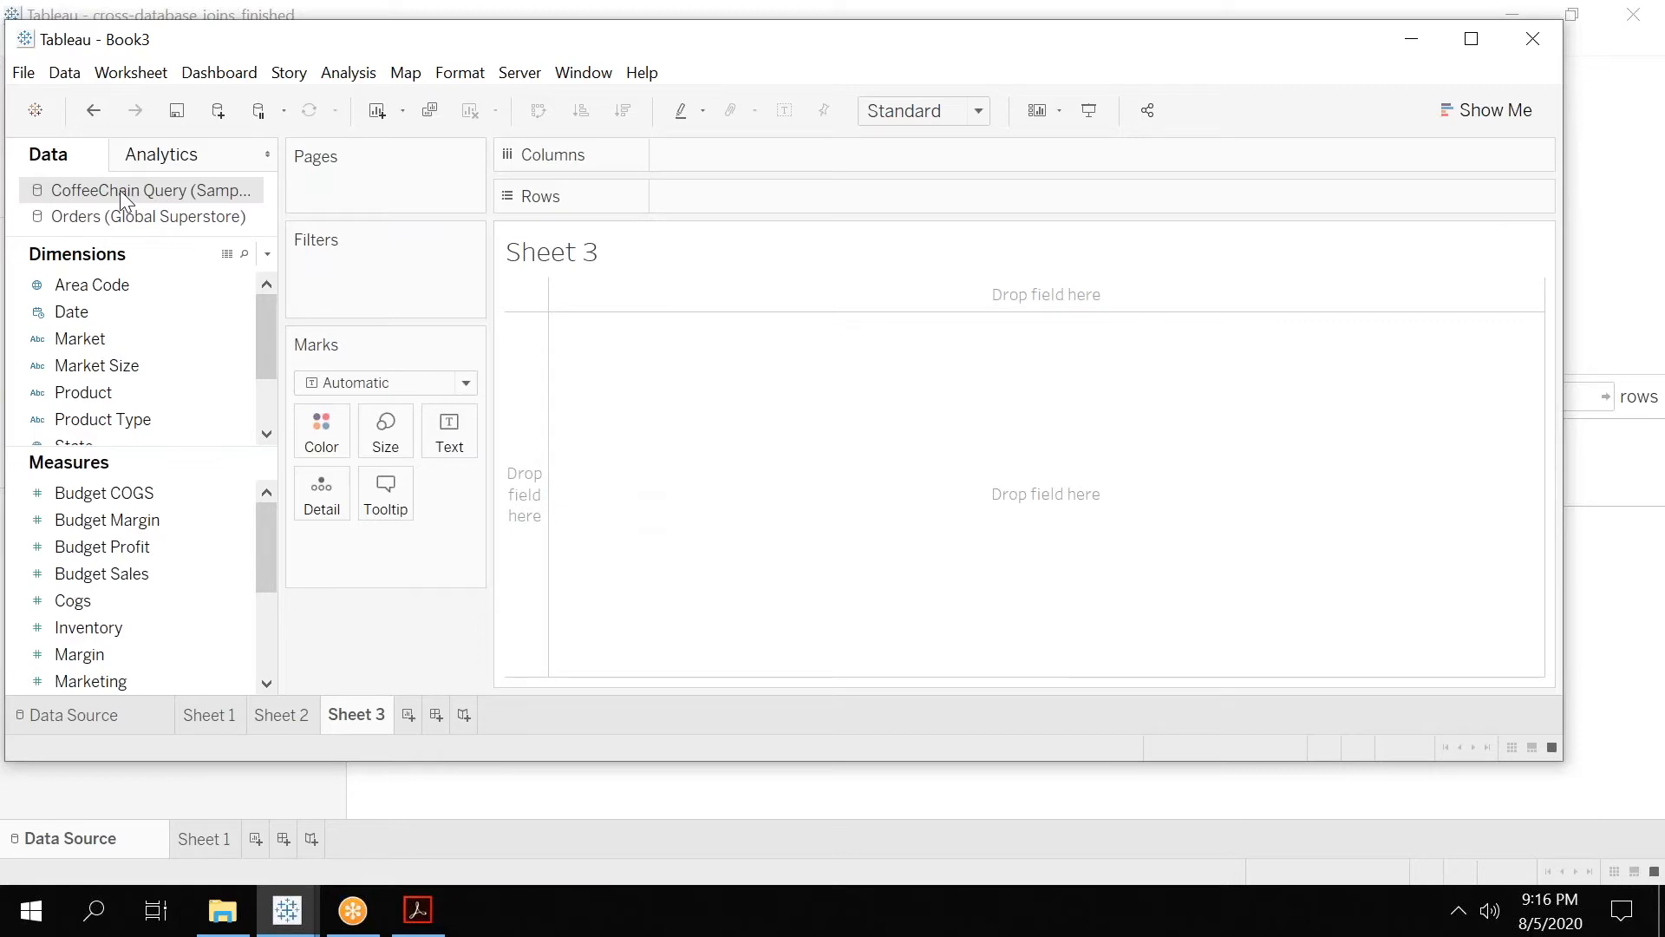
left_click(124, 220)
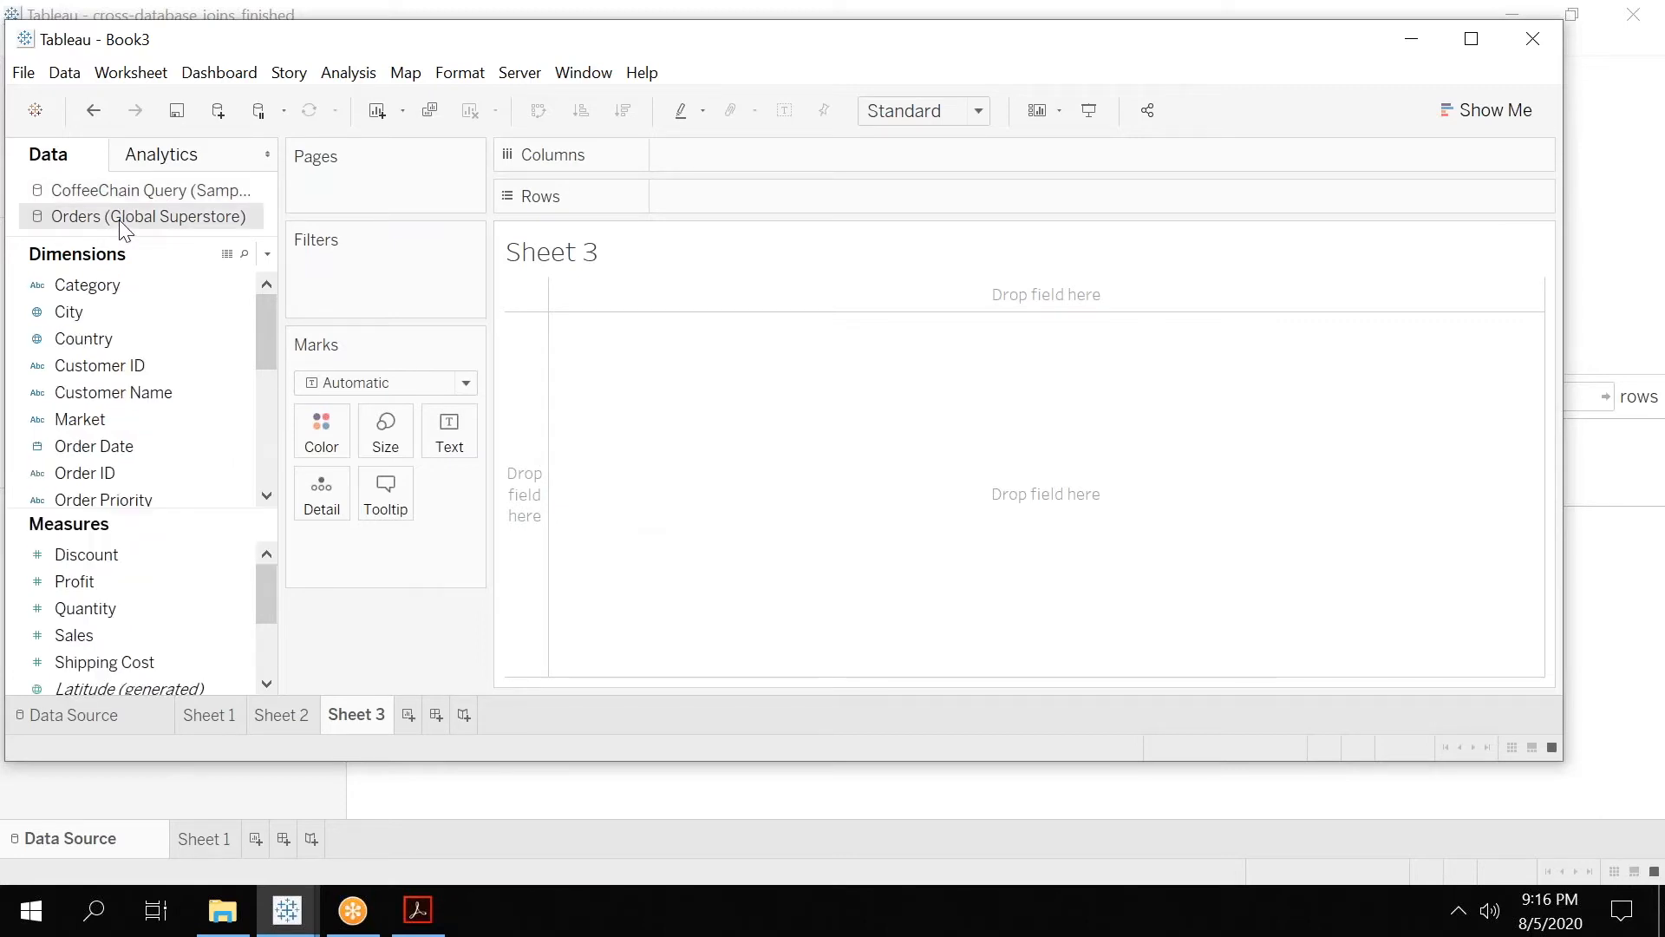
Review the automatic relationships between Orders (Global Superstore) as the primary source and CoffeeChain Query as the secondary source.
left_click(68, 76)
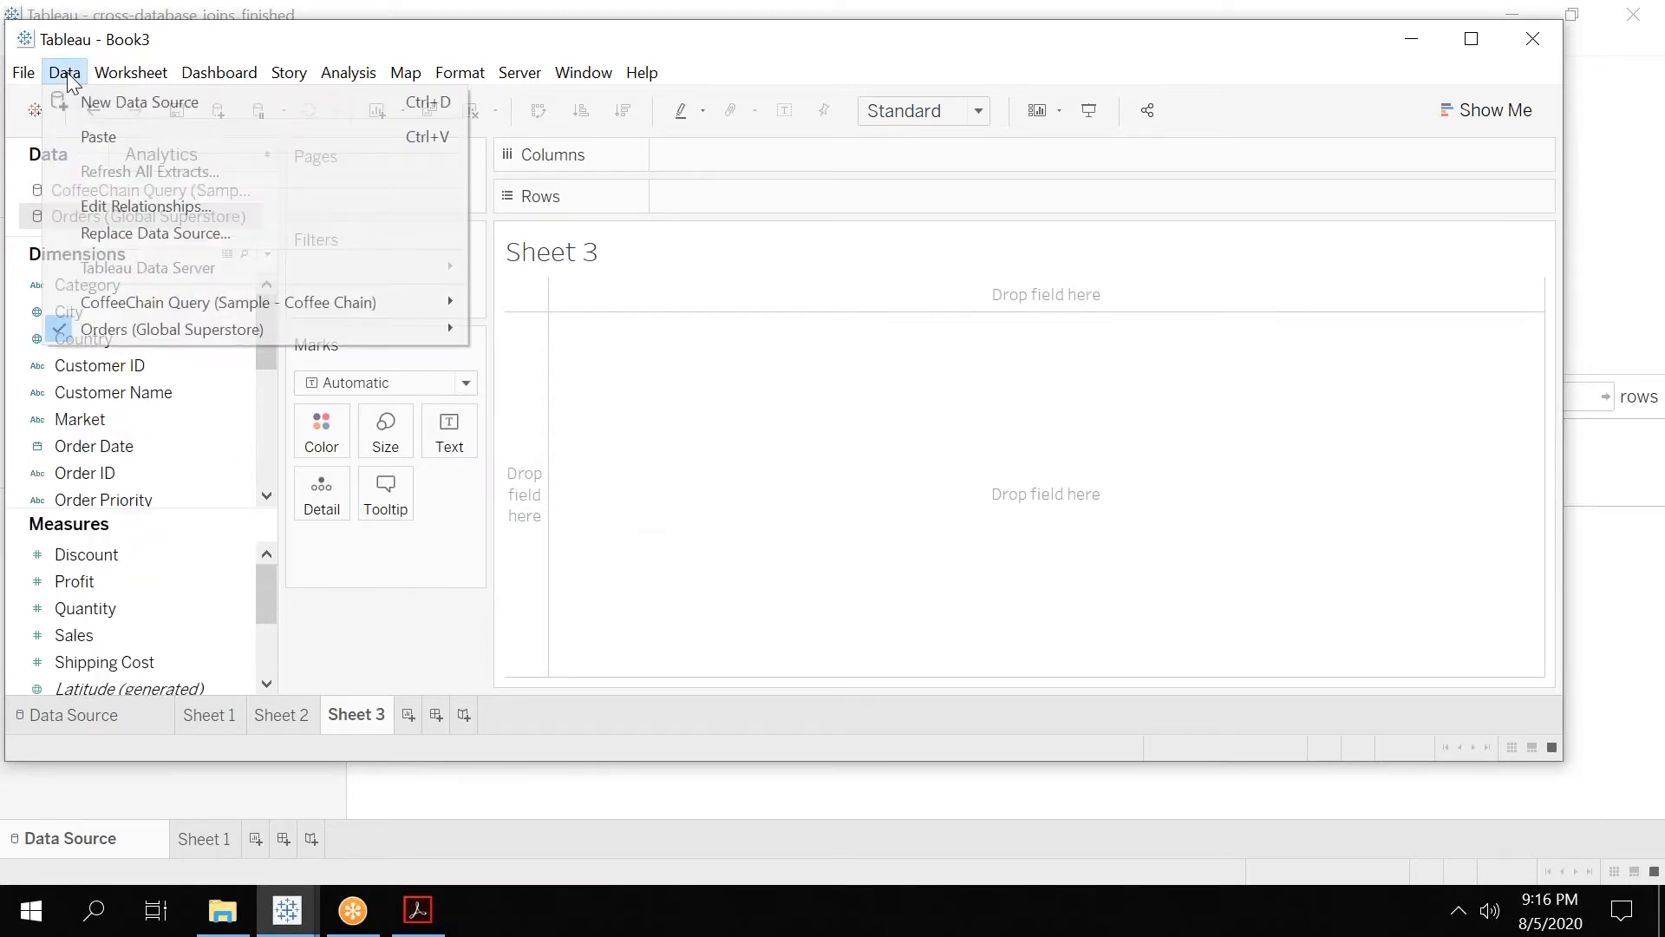
left_click(110, 208)
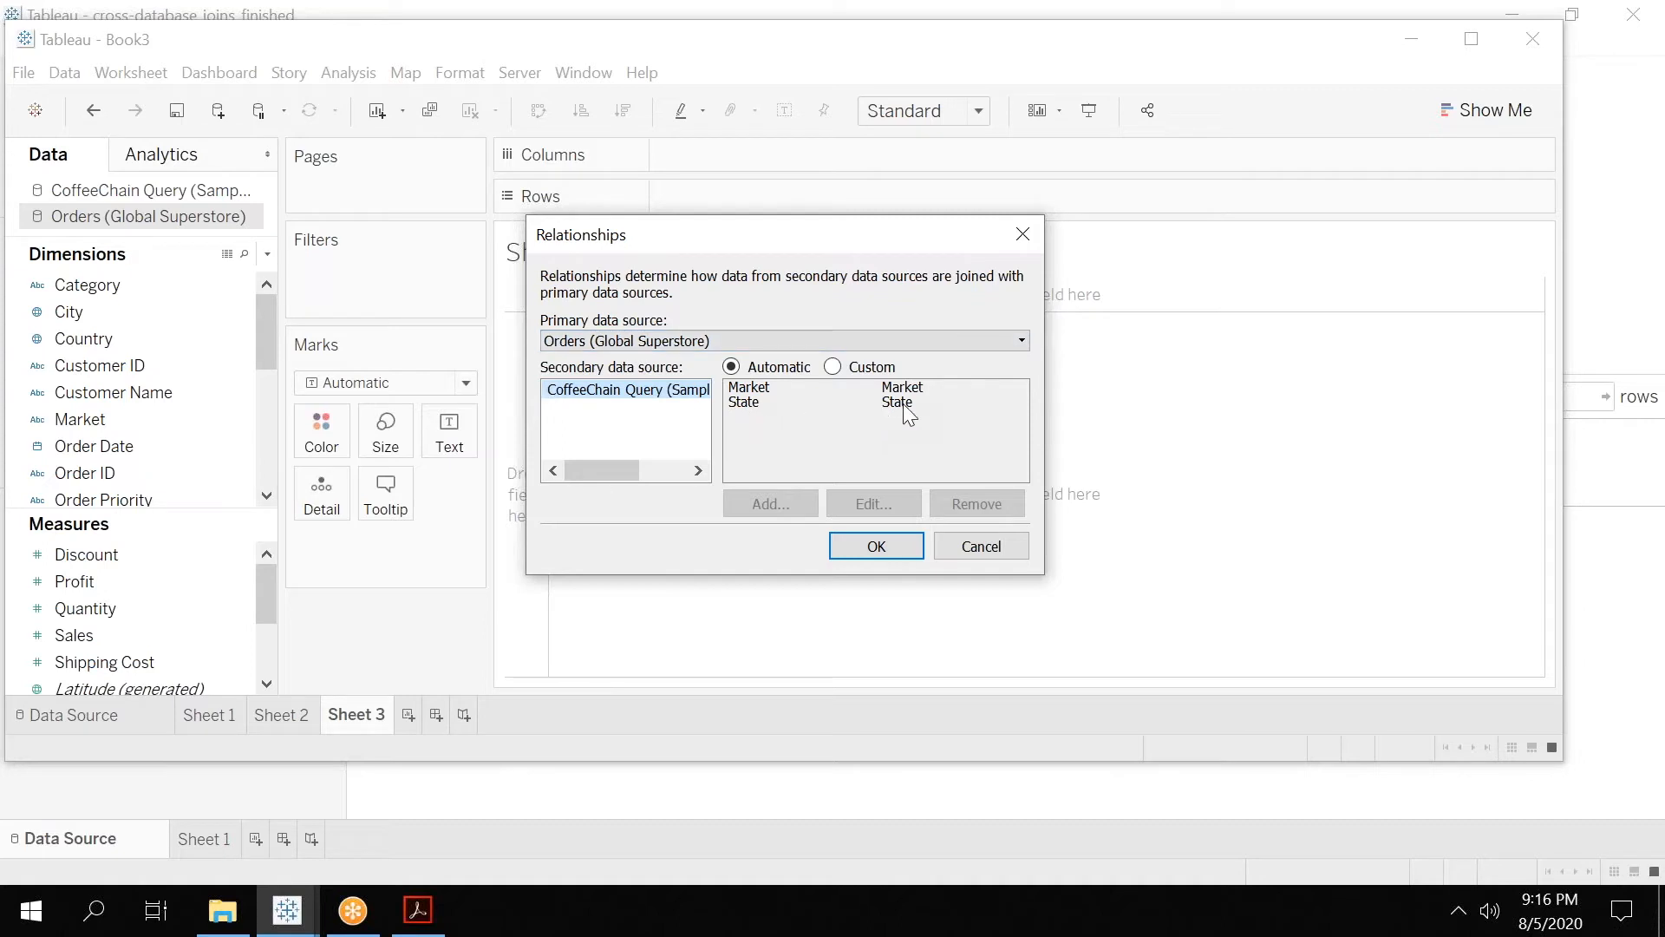
left_click(856, 547)
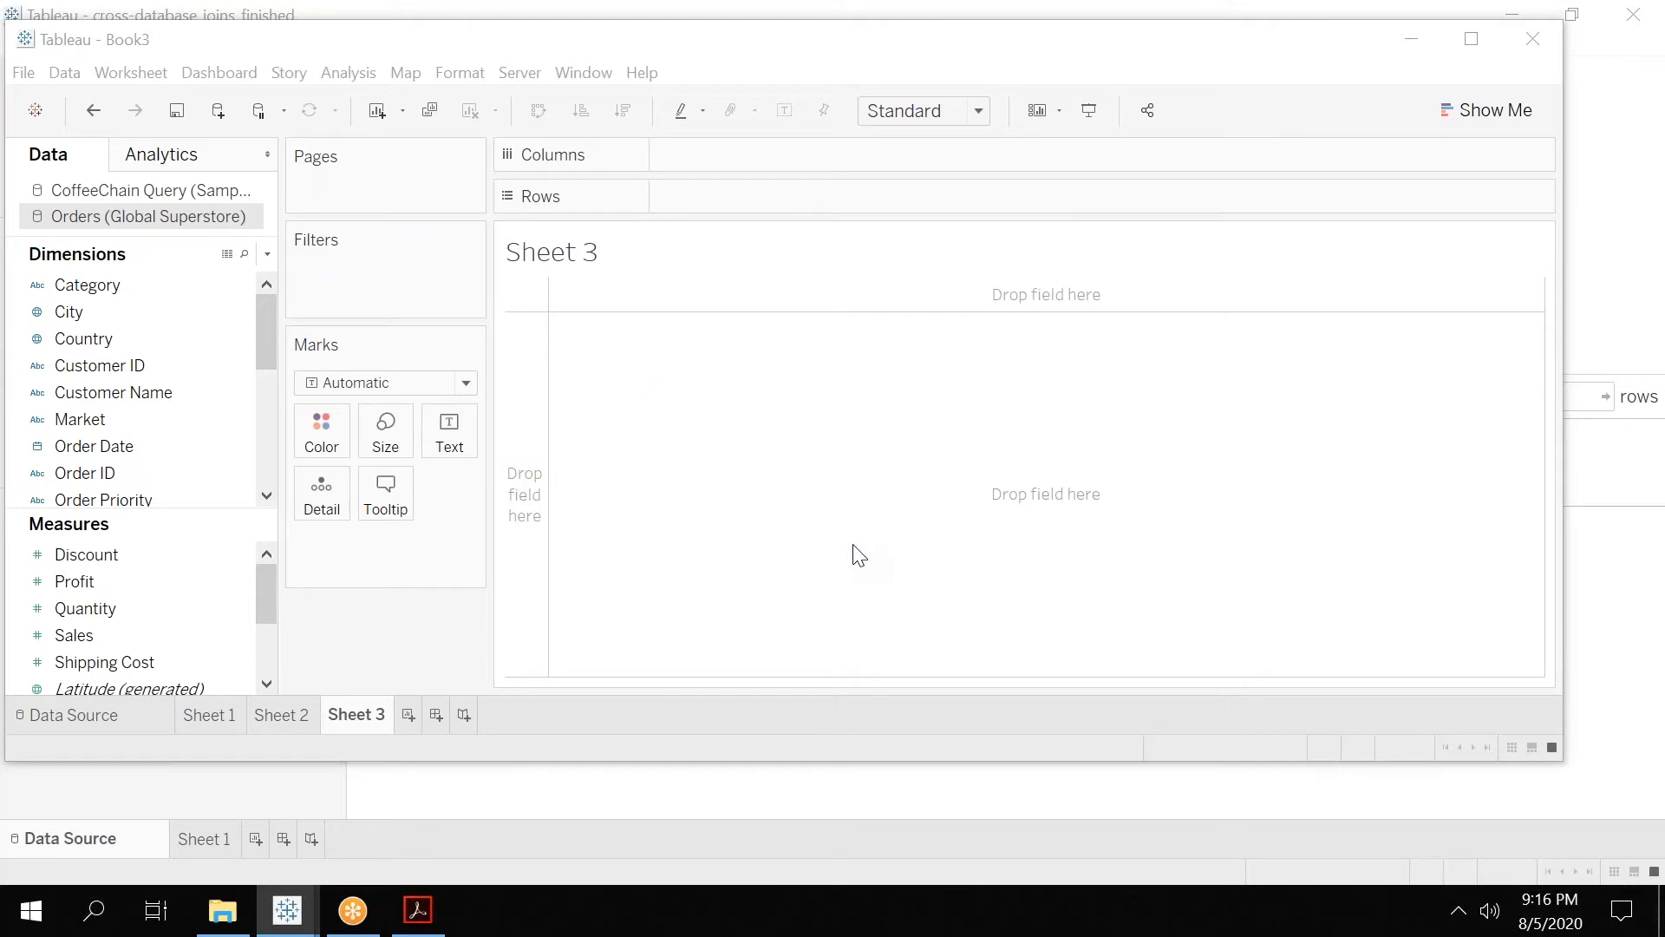
On Sheet 3, plot the Orders source's sum of Profit in rows against the year of Order Date in columns.
mouse_move(128, 438)
left_mouse_down()
mouse_move(704, 217)
mouse_move(737, 161)
mouse_move(757, 159)
left_mouse_up()
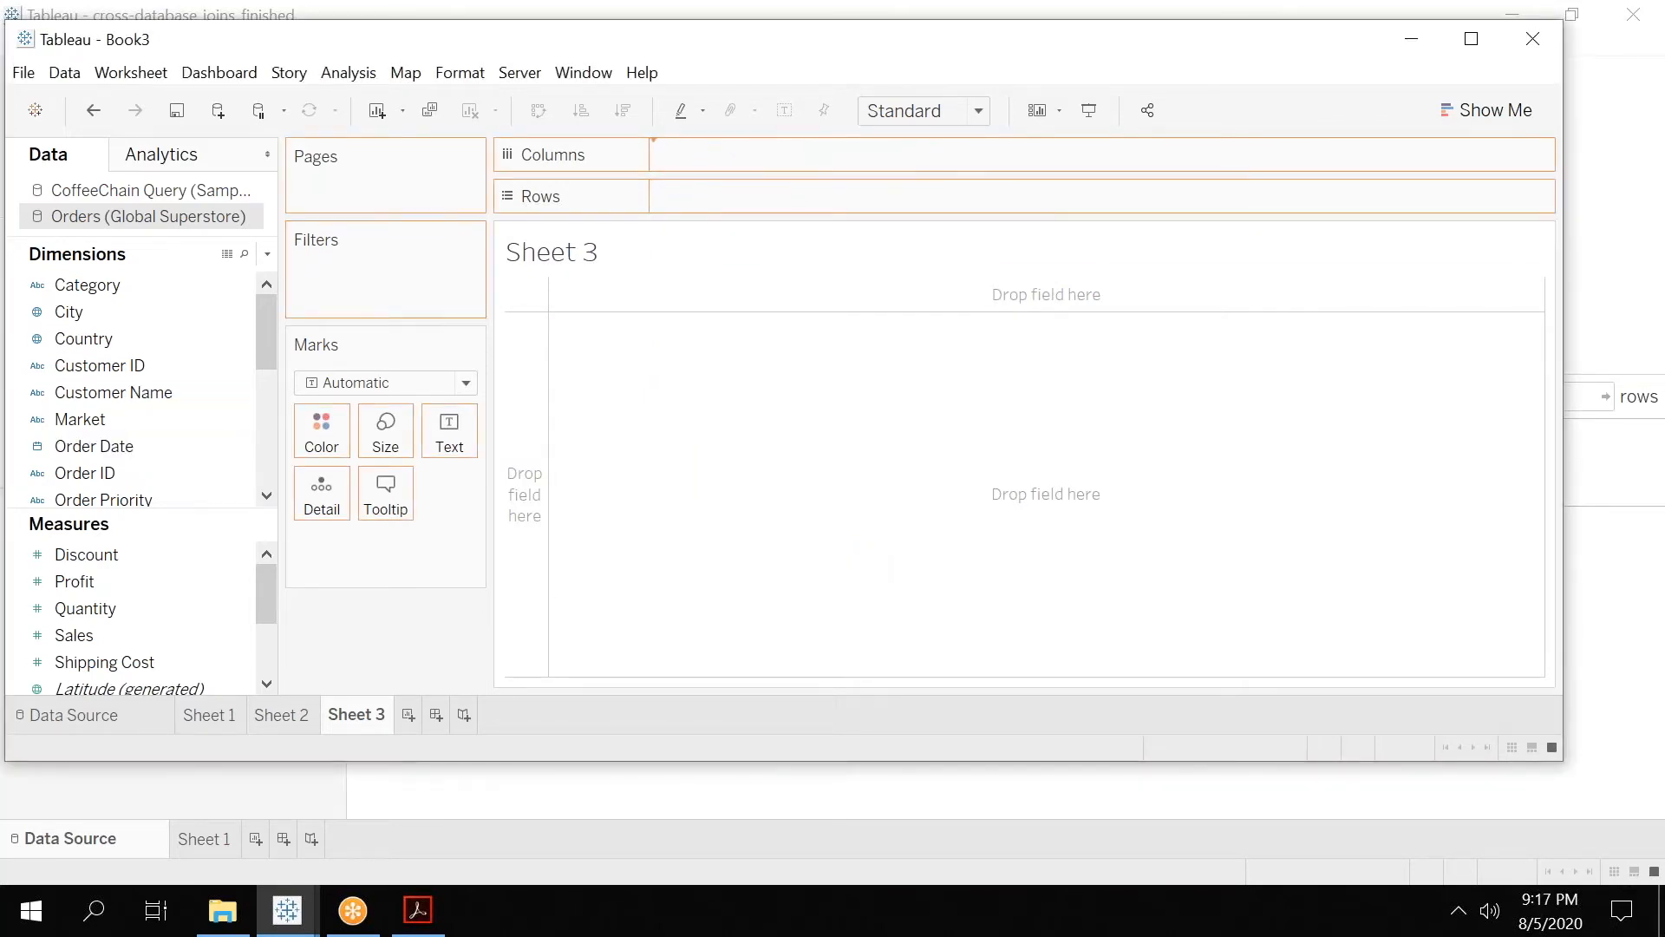
left_click(83, 584)
left_click_drag(82, 594, 707, 198)
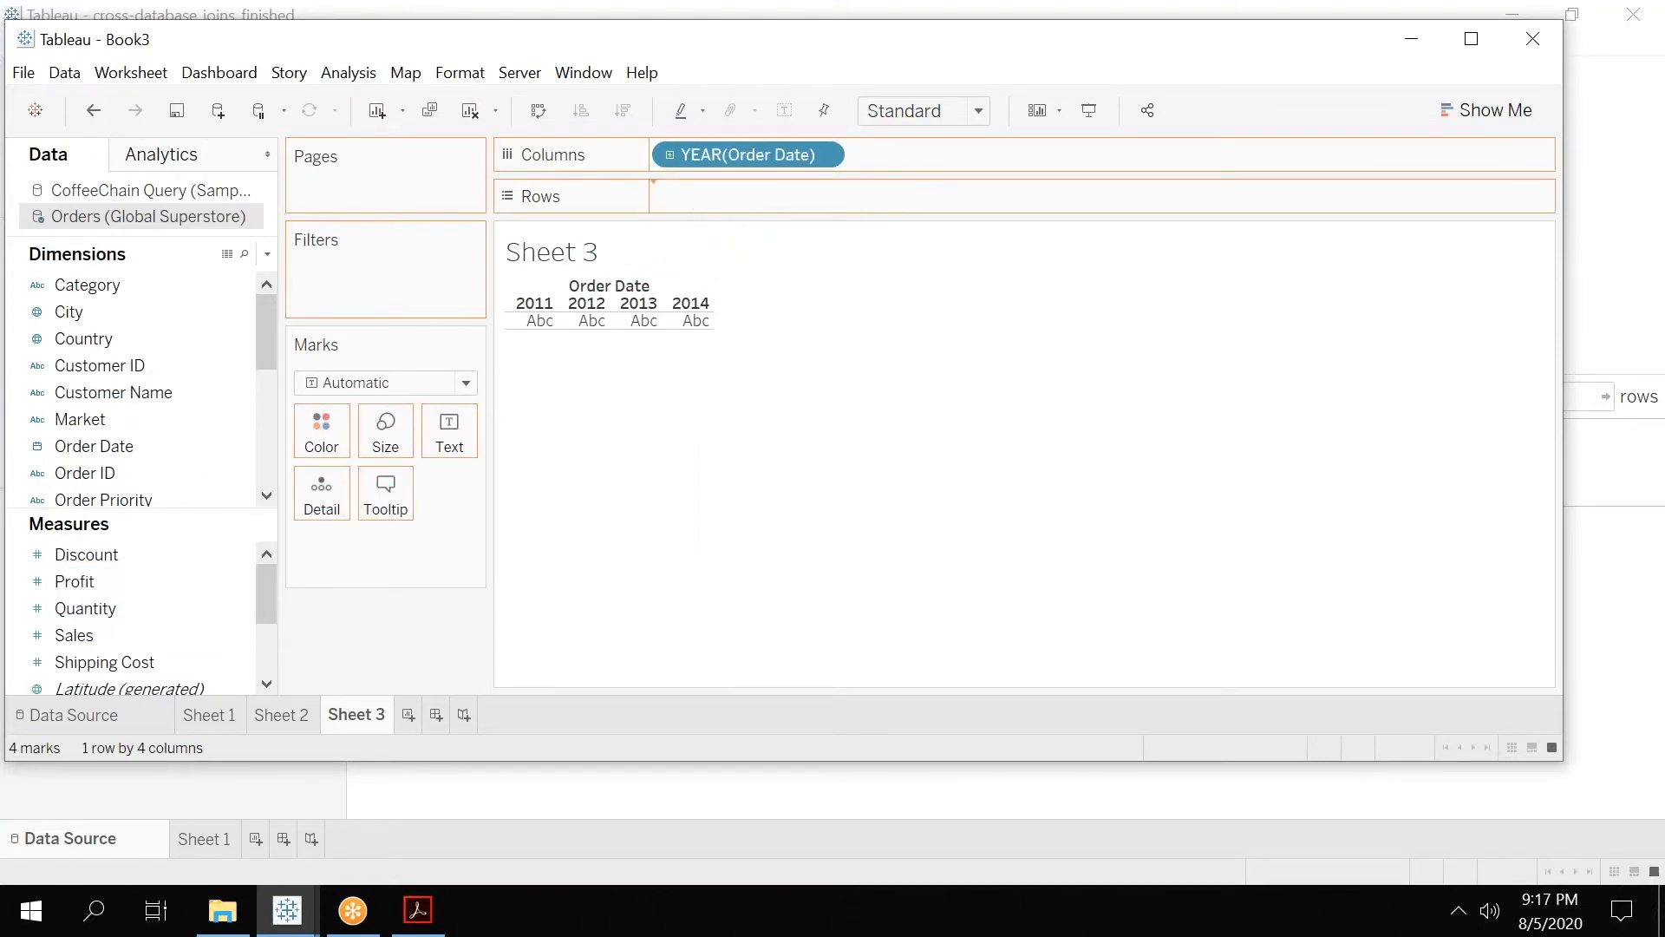
Add CoffeeChain Query's Profit to rows after the Orders profit, and inspect the profit values for individual years.
left_click(86, 190)
left_click(113, 392)
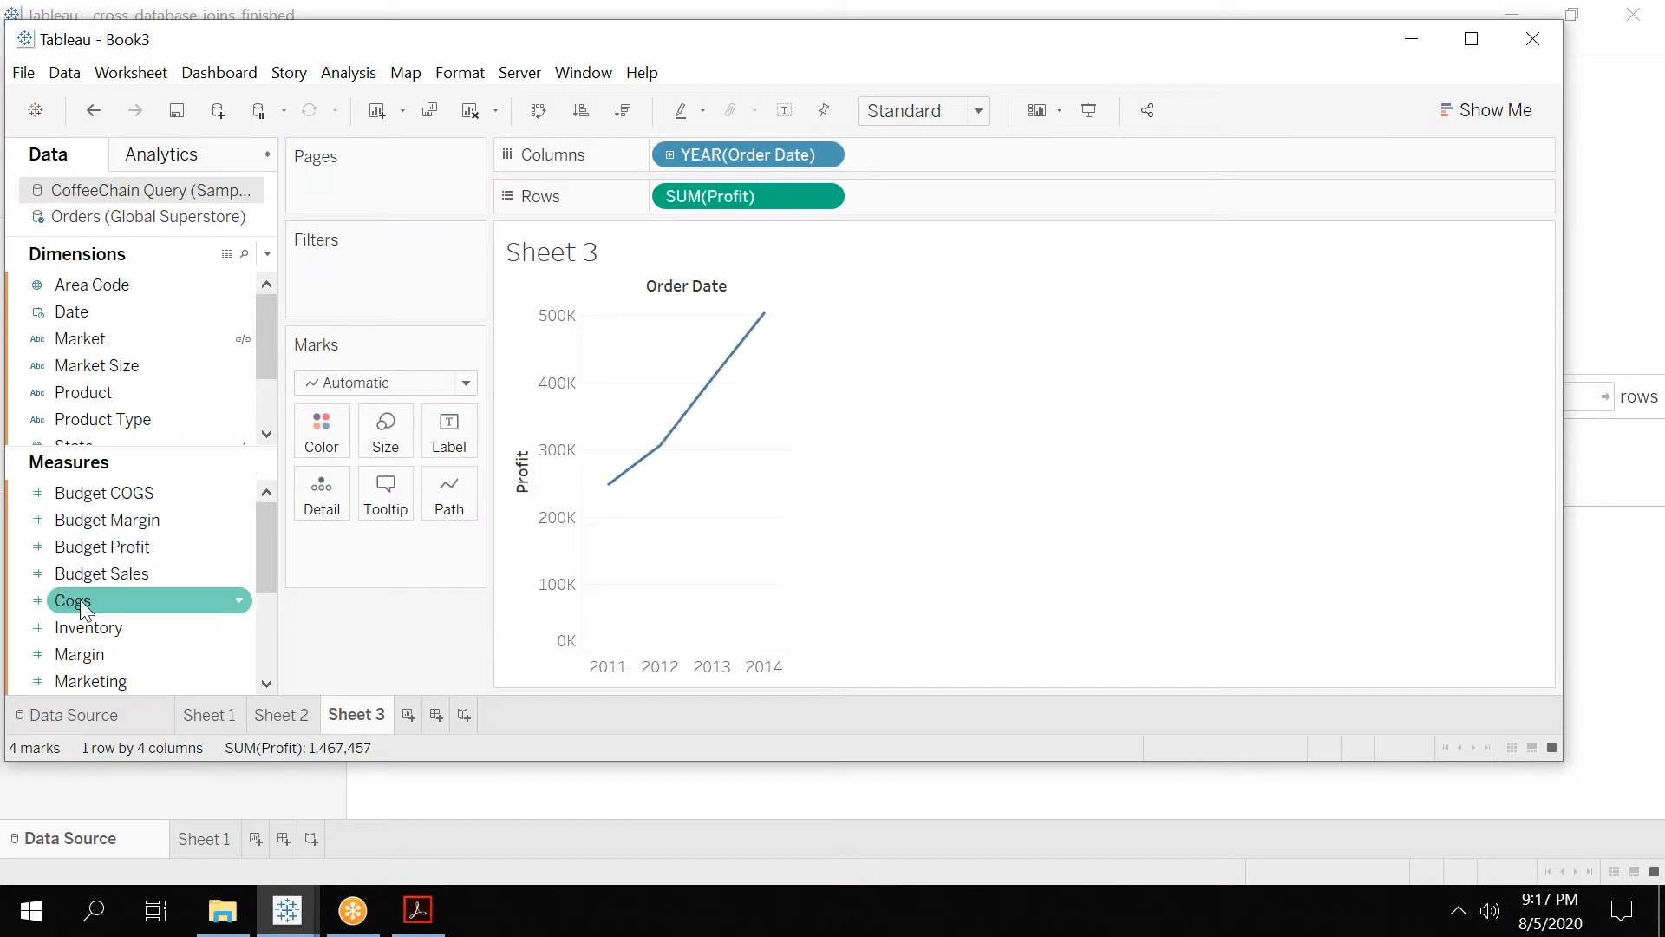
scroll(267, 581, "down", 1)
left_click_drag(138, 620, 855, 194)
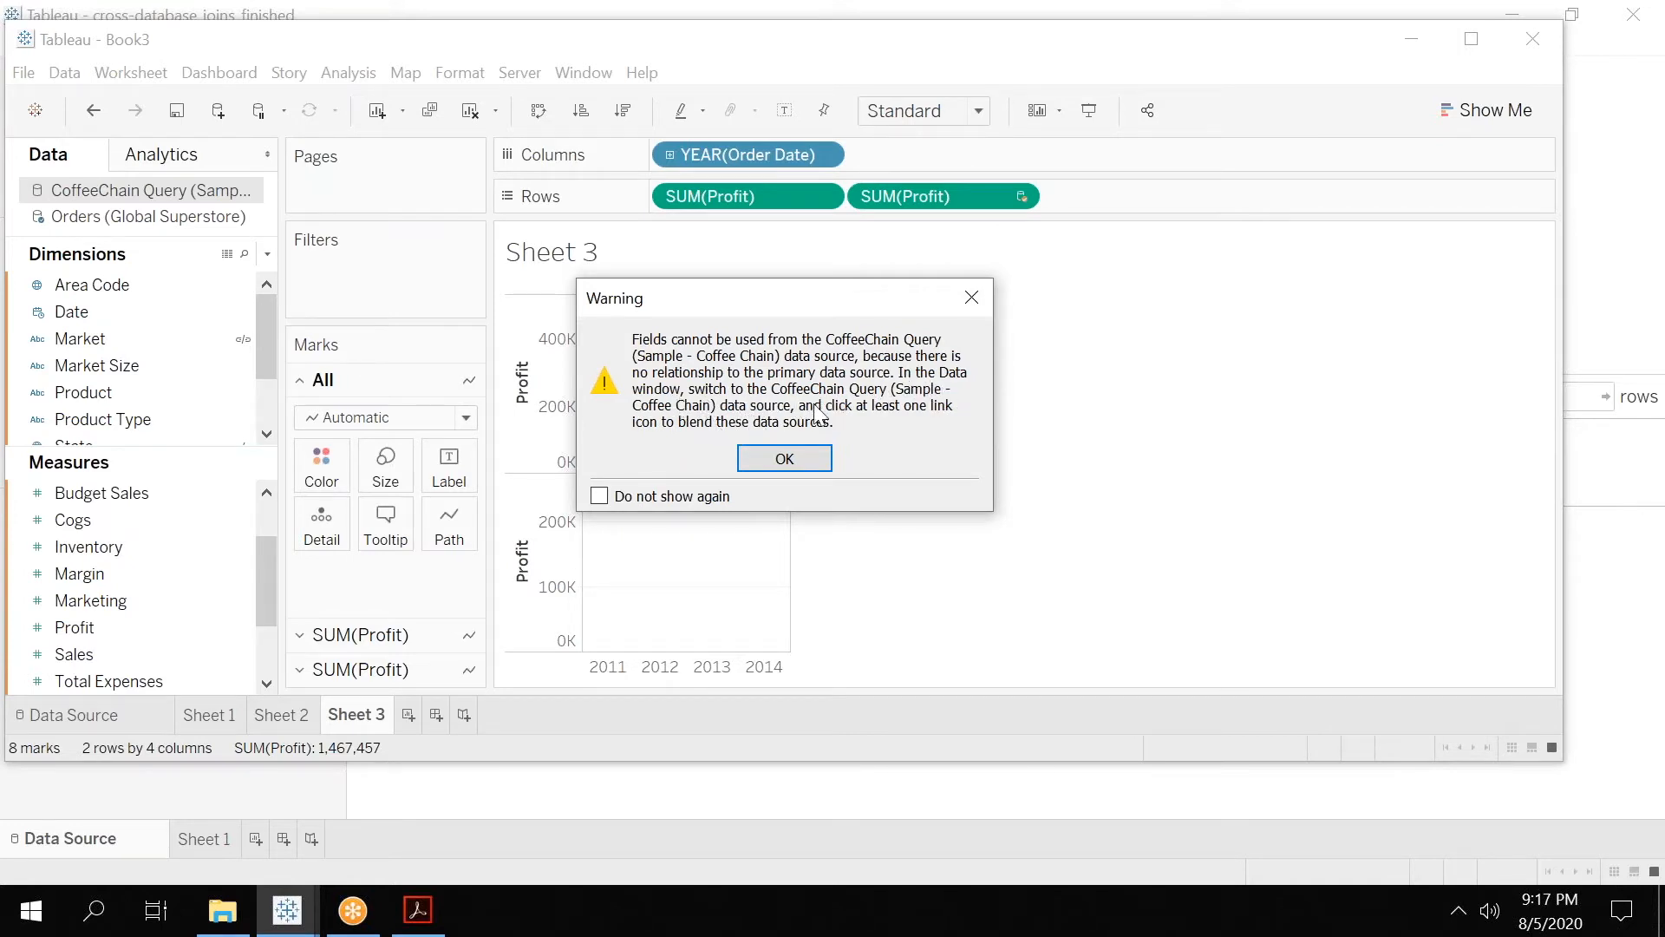
left_click(785, 460)
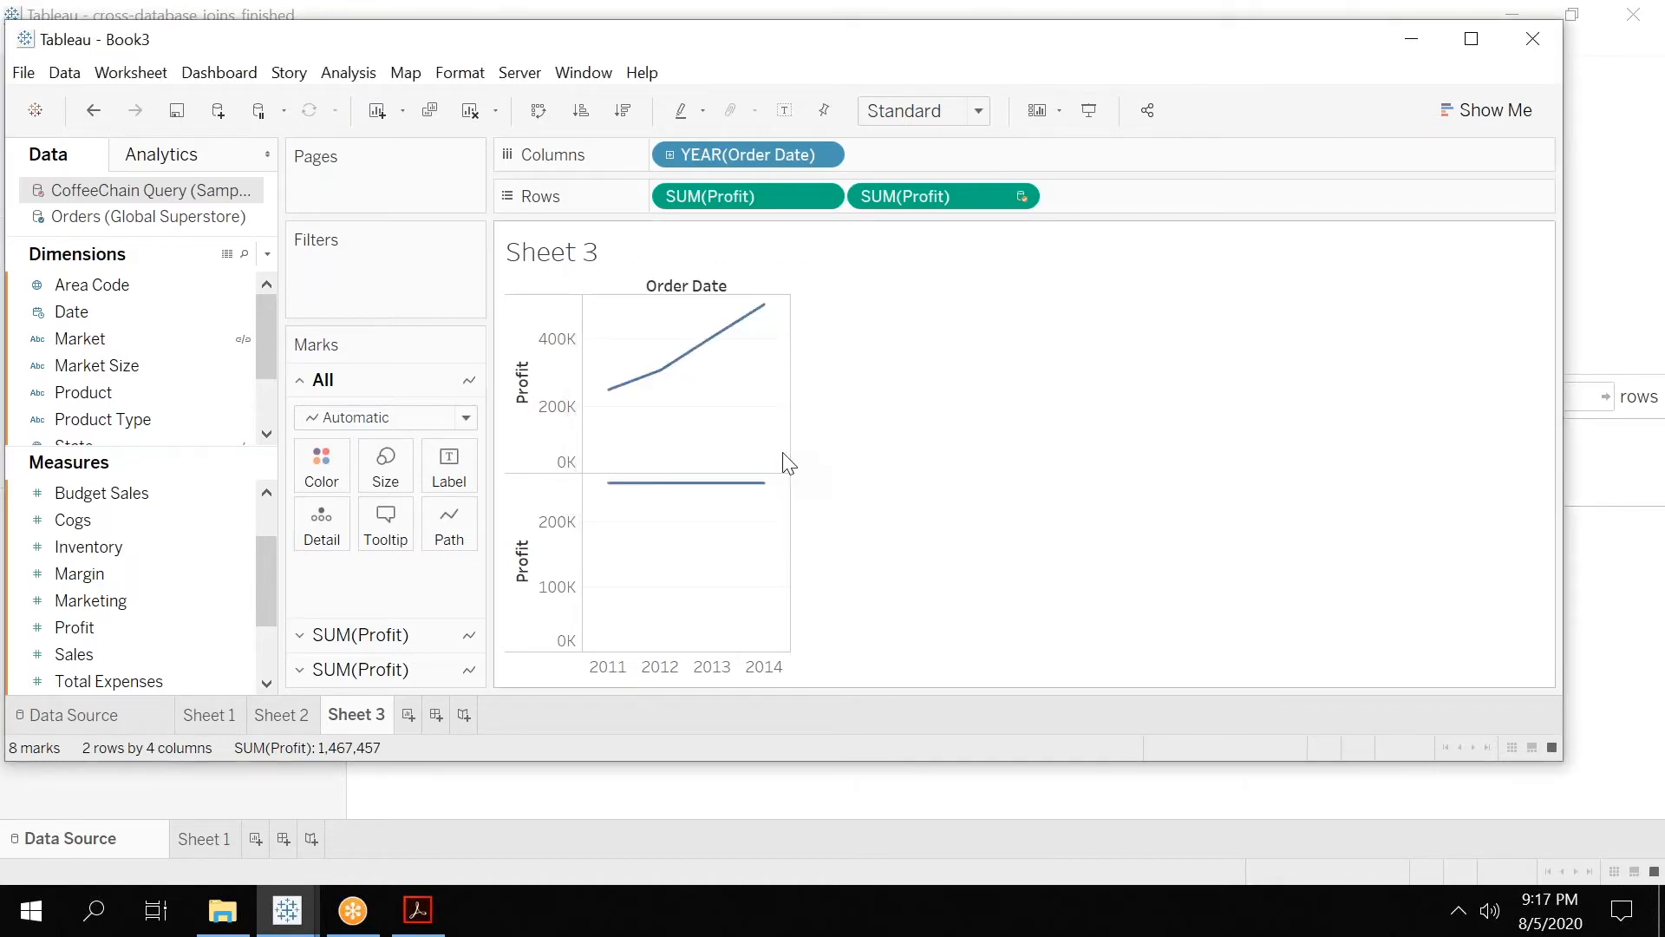
mouse_move(610, 395)
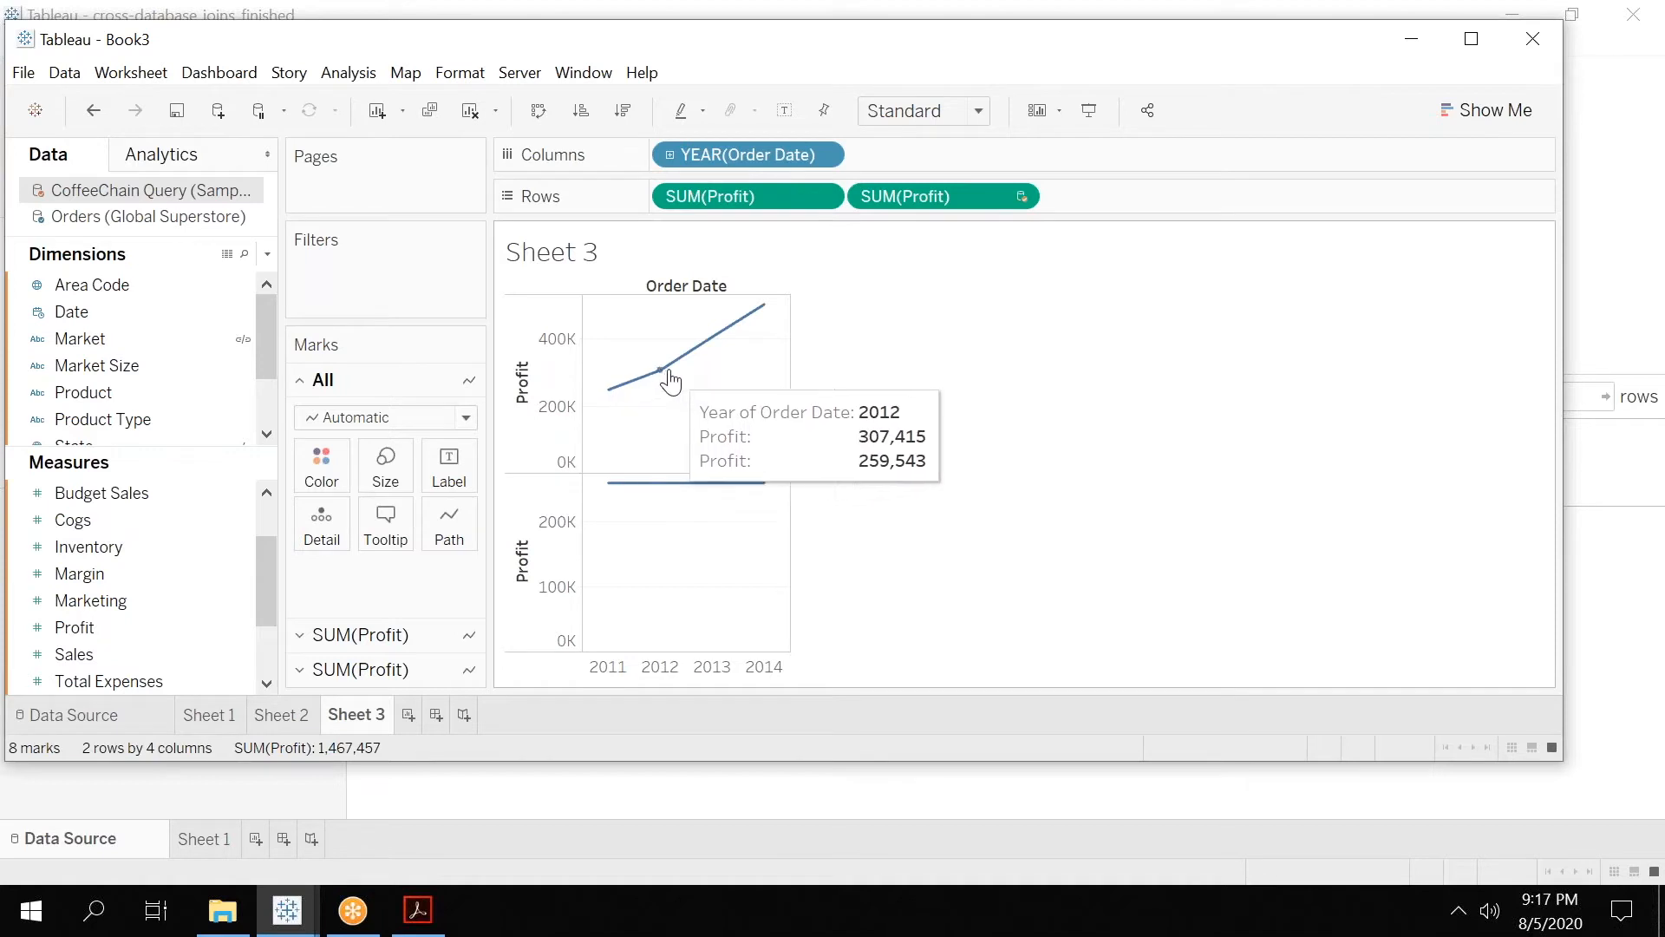
mouse_move(756, 314)
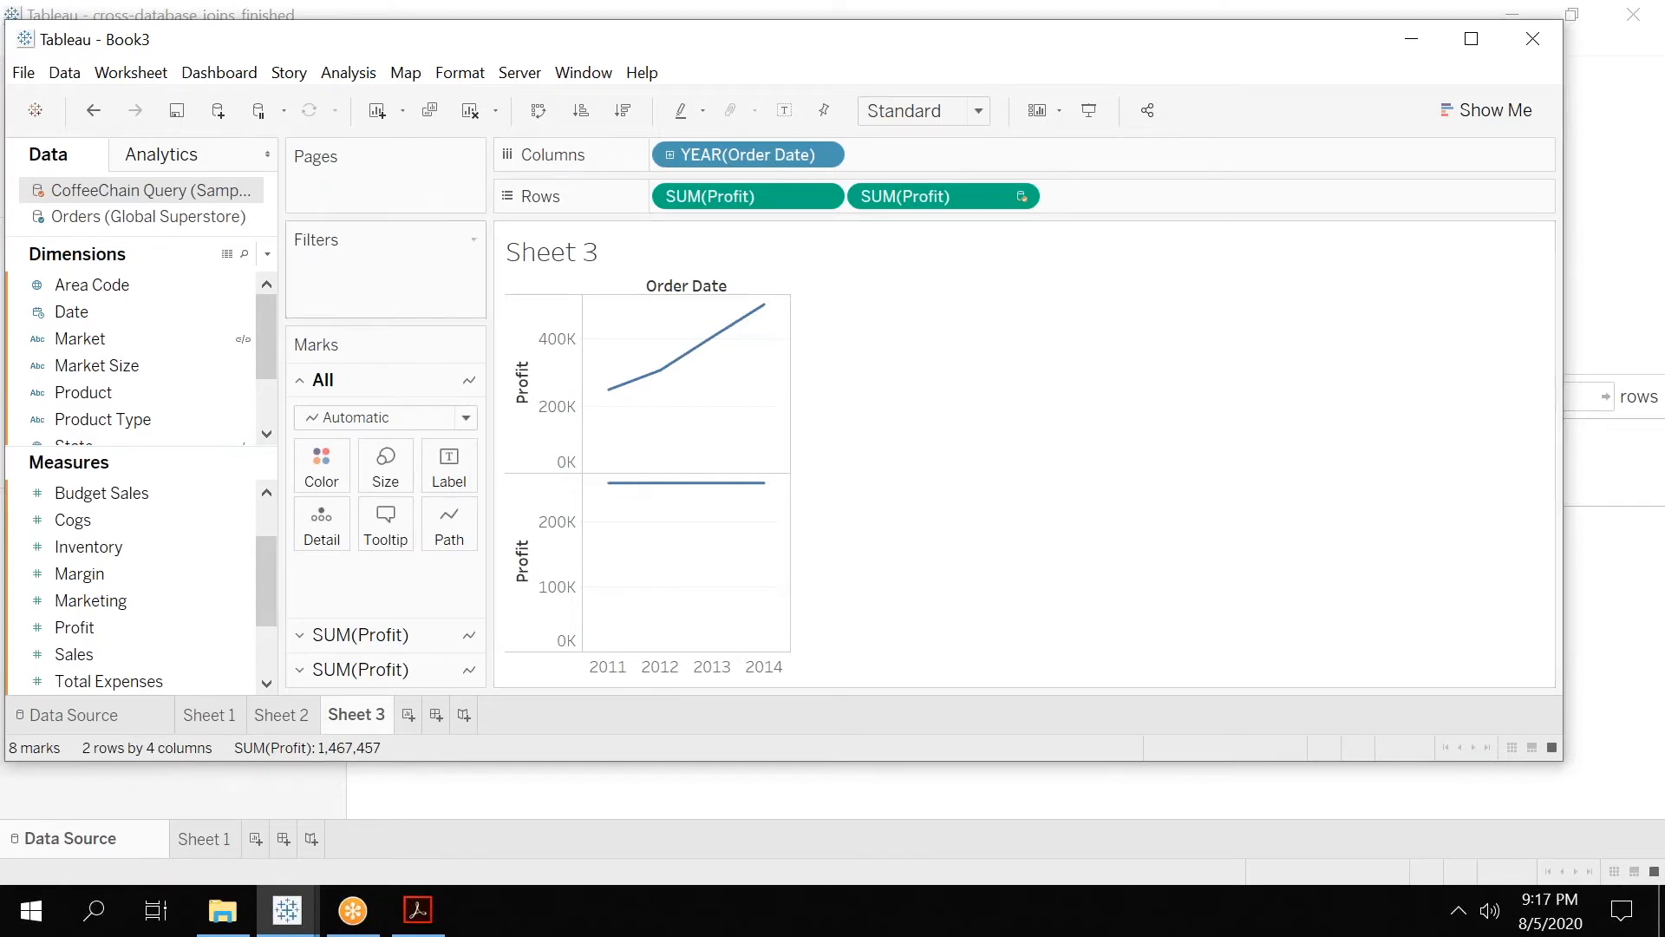
Add a custom relationship between the two data sources that maps YEAR(Order Date) to YEAR(Date).
left_click(68, 74)
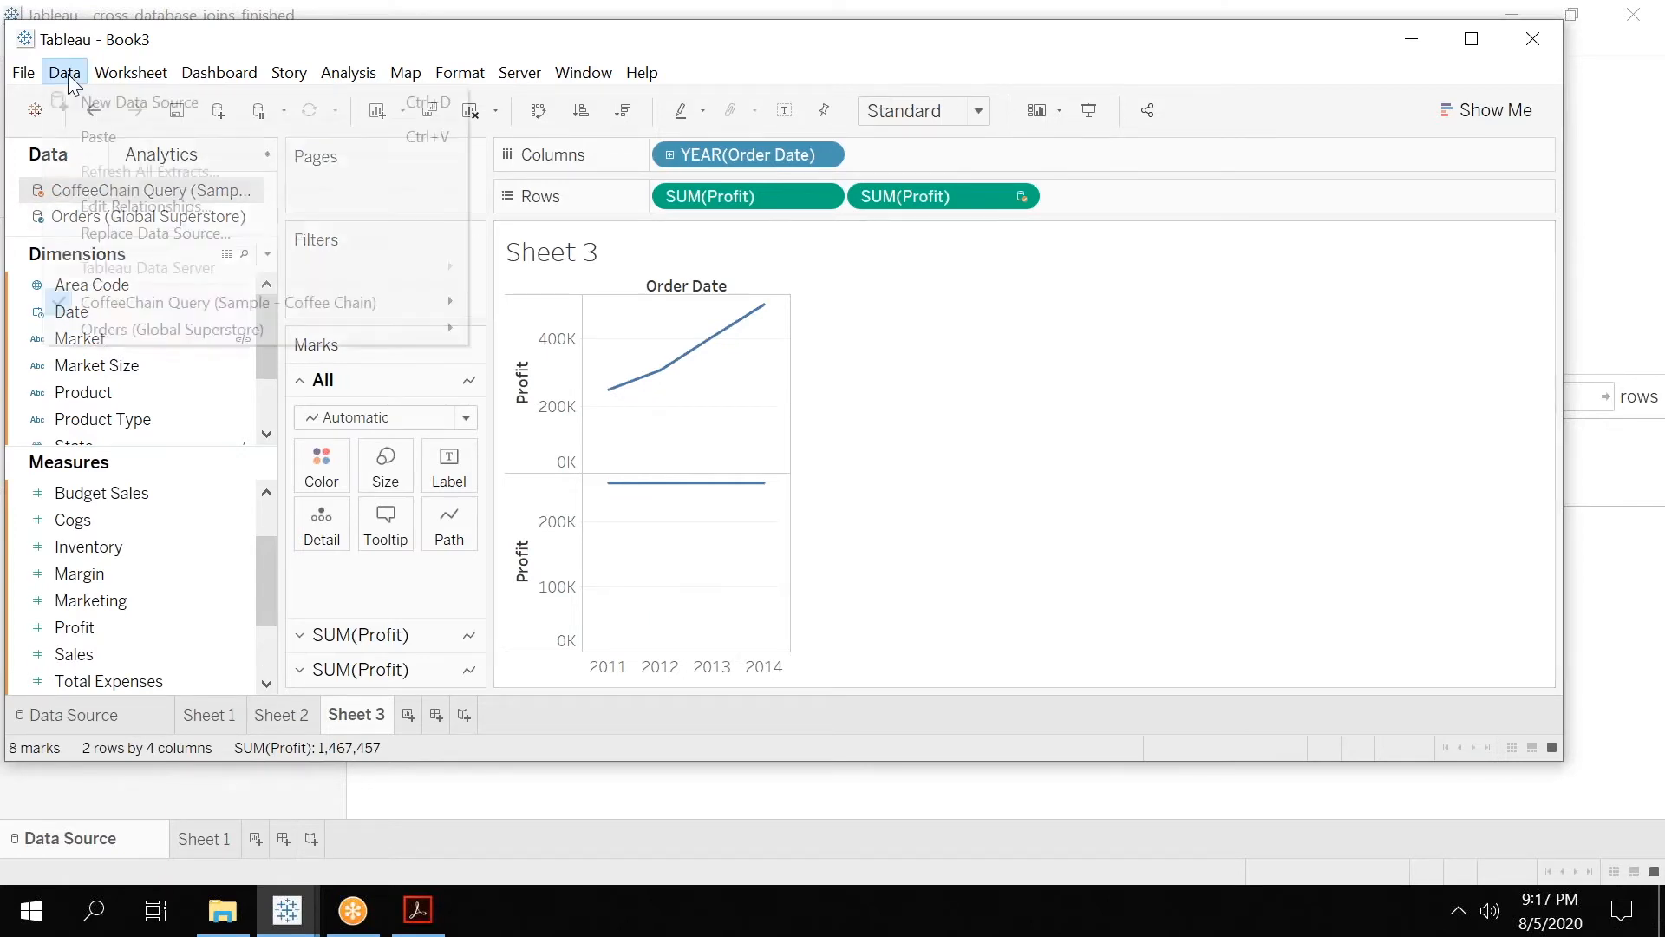
left_click(101, 216)
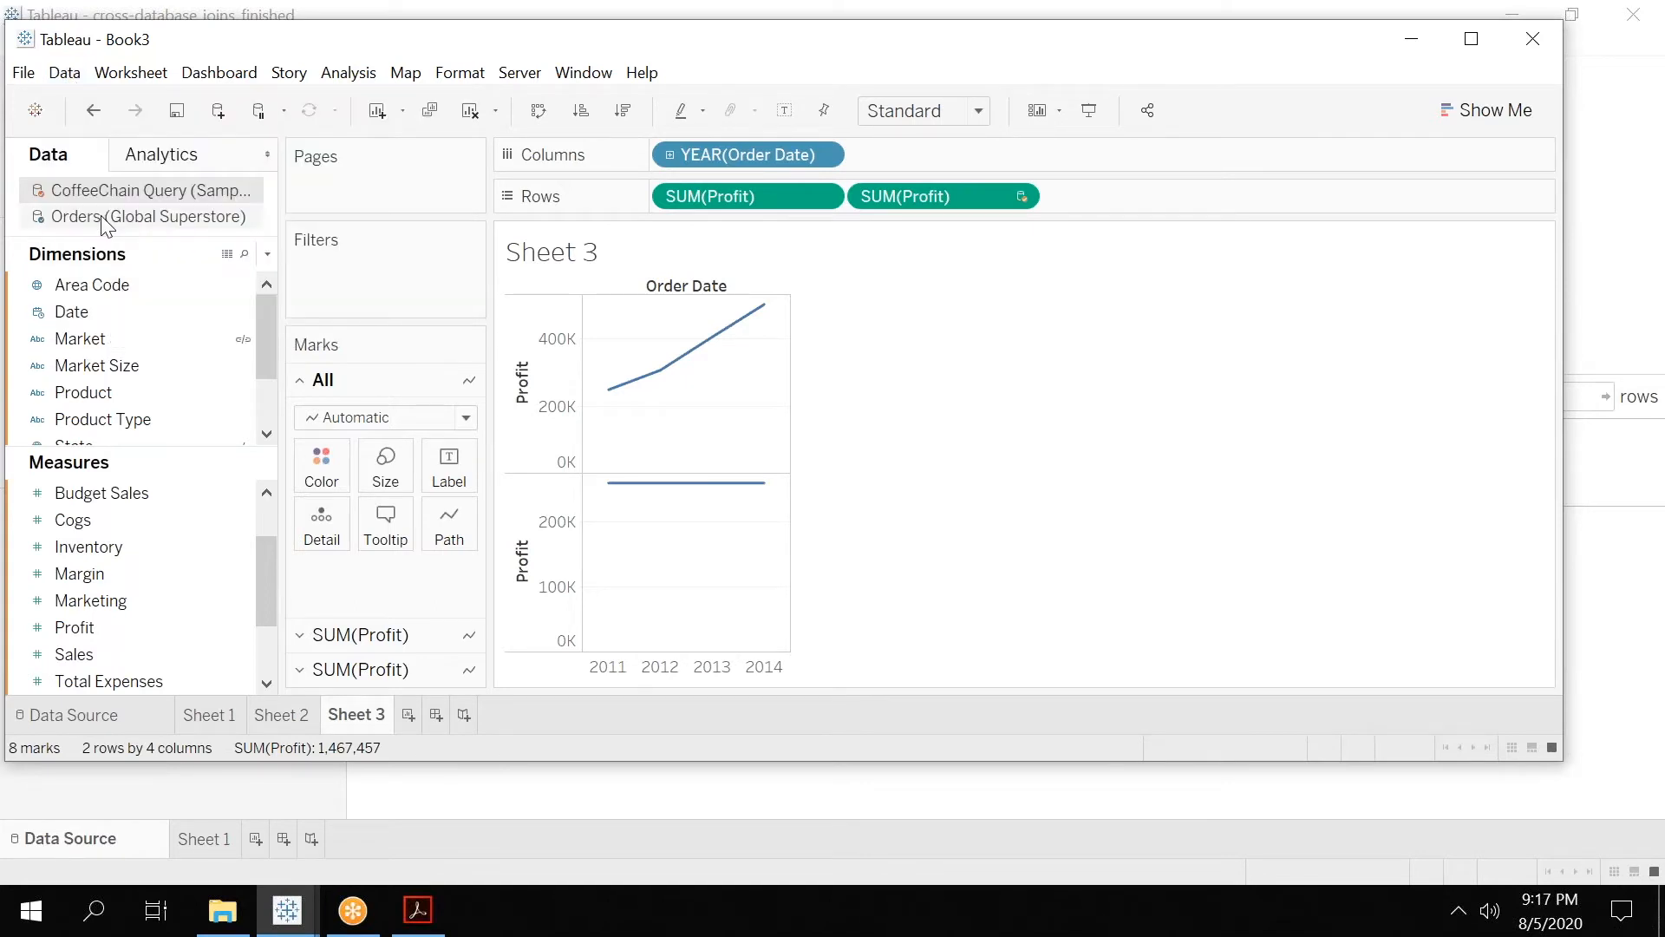
left_click(771, 504)
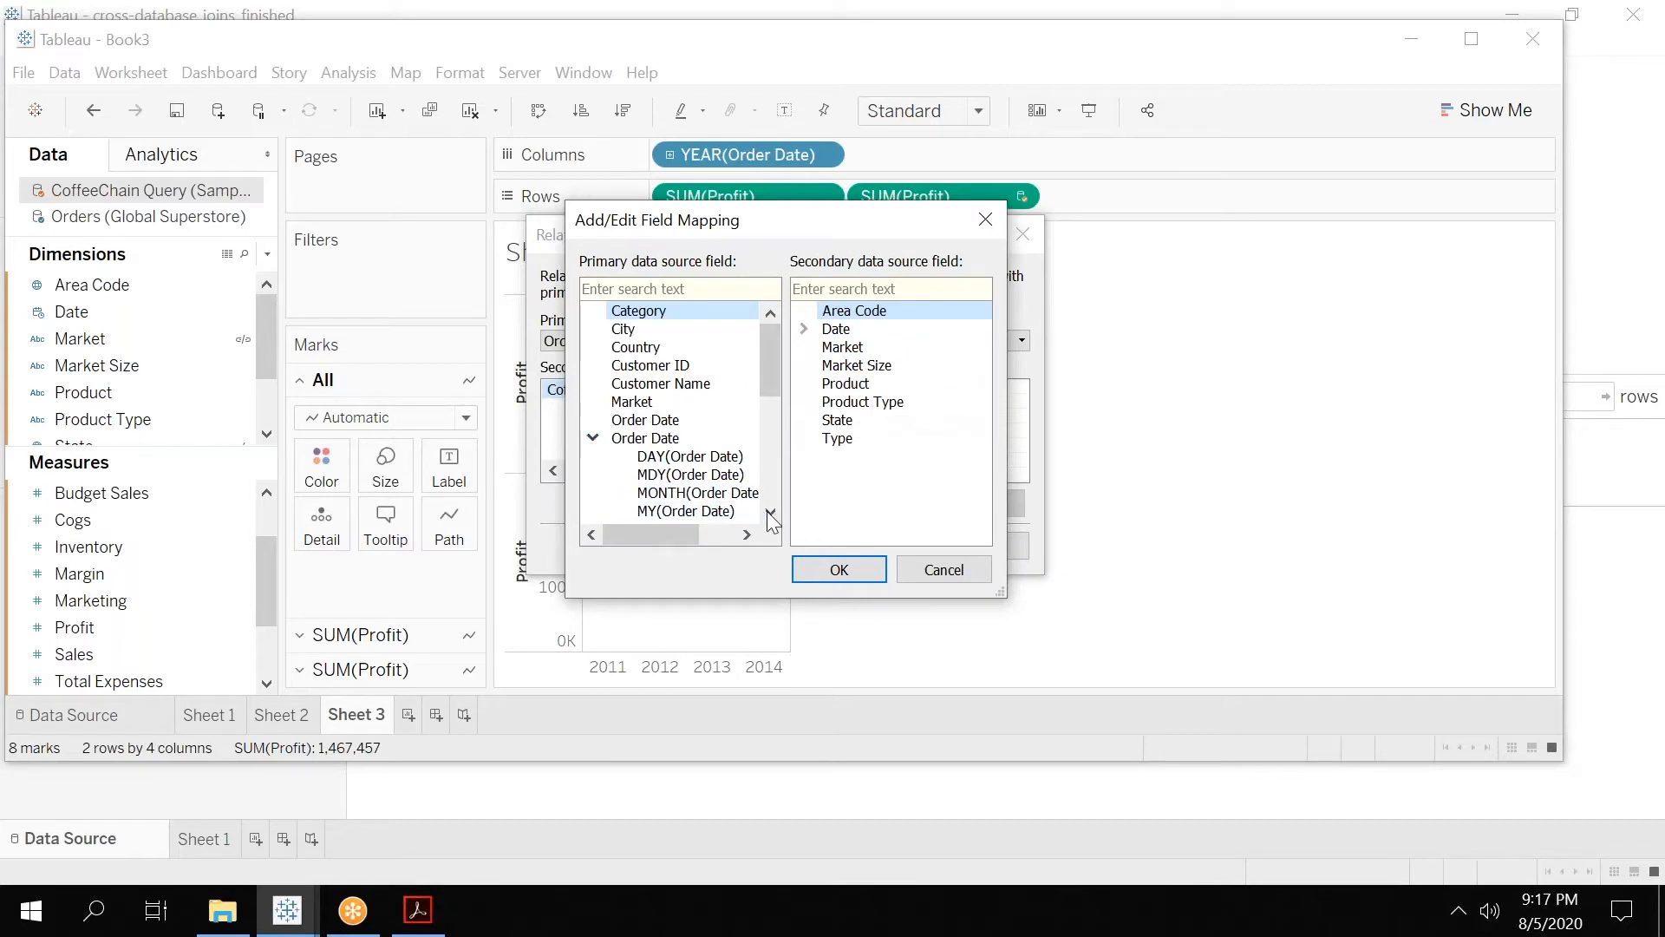
left_click(769, 514)
left_click(769, 513)
left_click(693, 493)
left_click(804, 328)
left_click(876, 365)
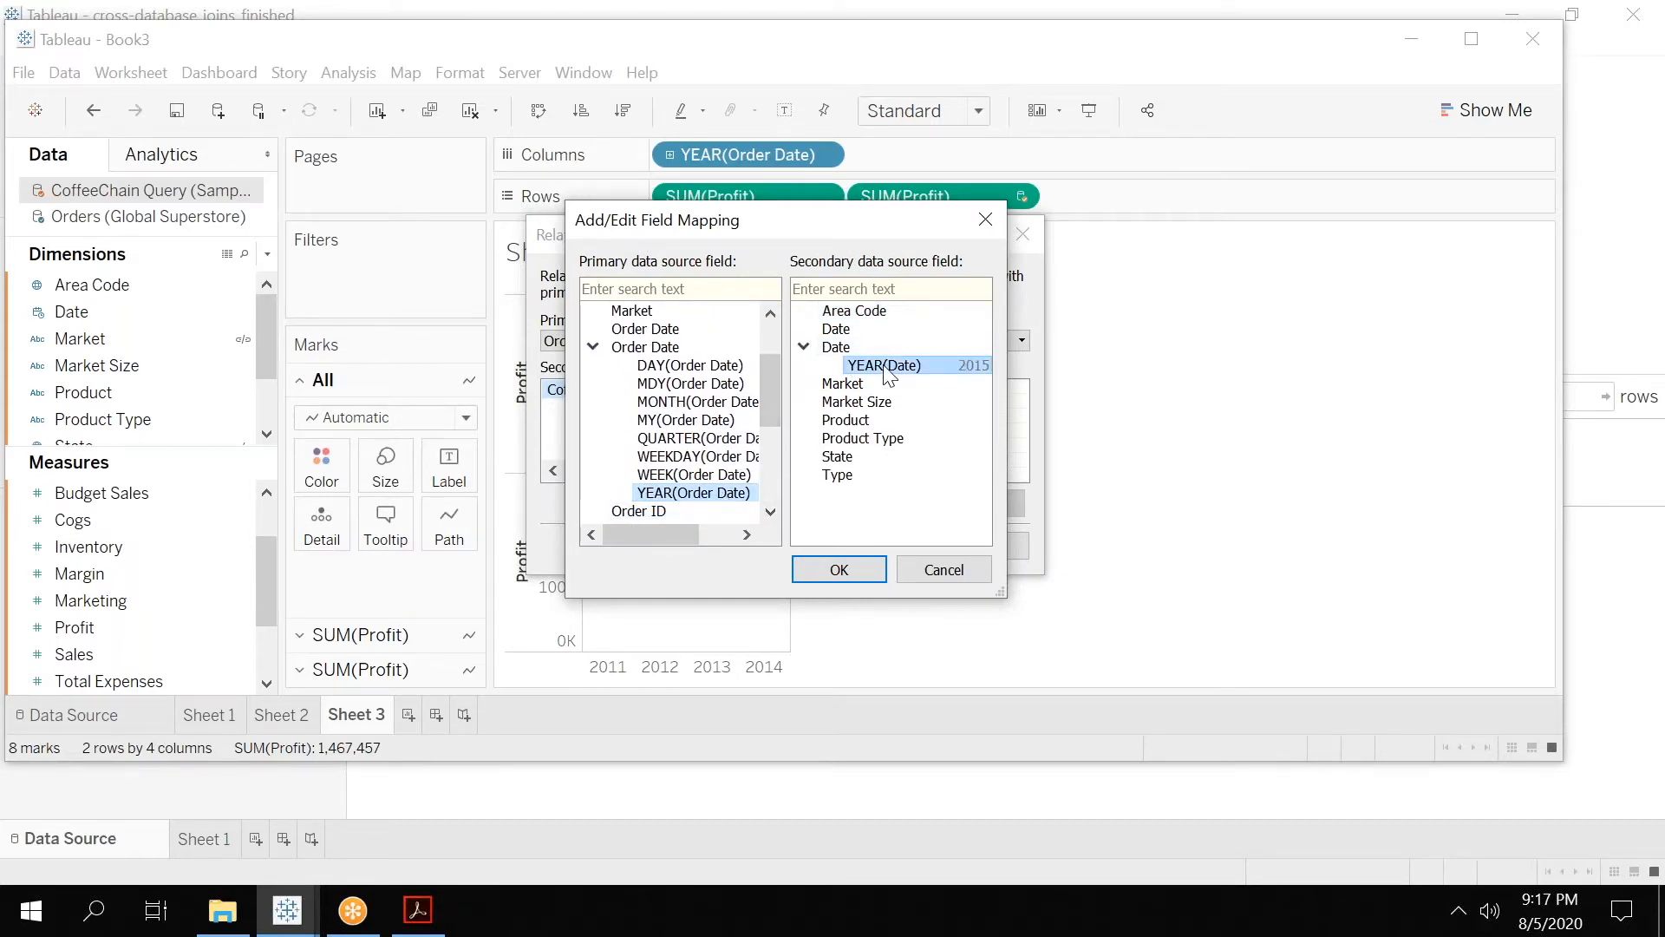
left_click(859, 570)
left_click(874, 546)
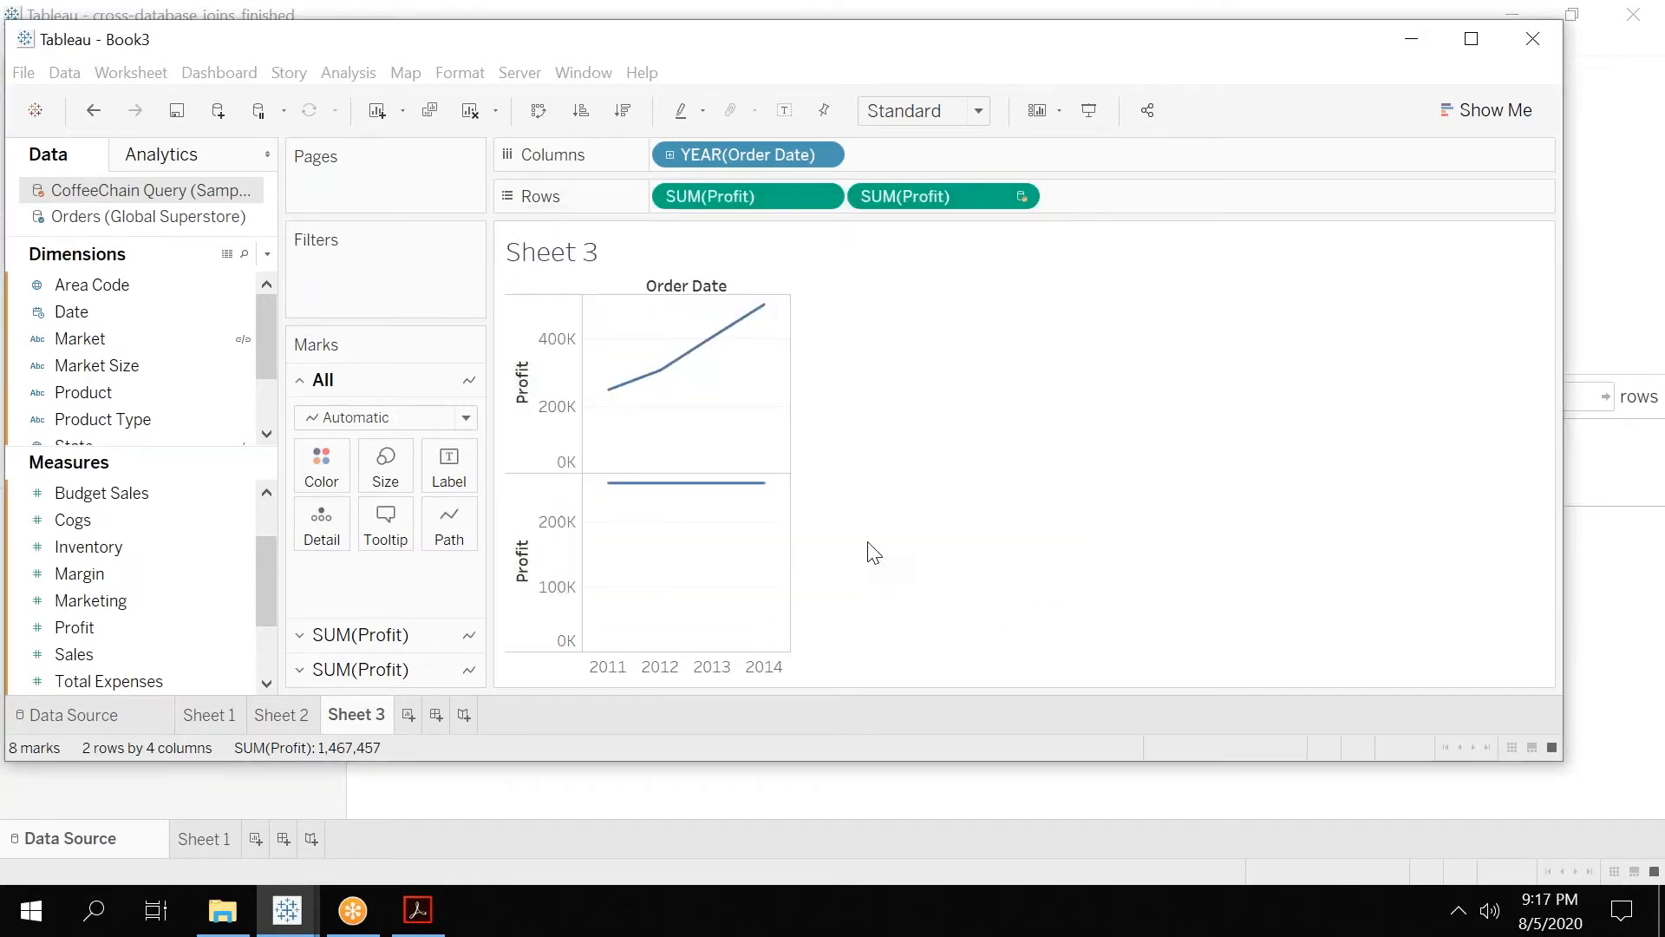
Compare the blended 2011 profit on Sheet 3 with the single-source charts on Sheet 1 and Sheet 2.
mouse_move(610, 493)
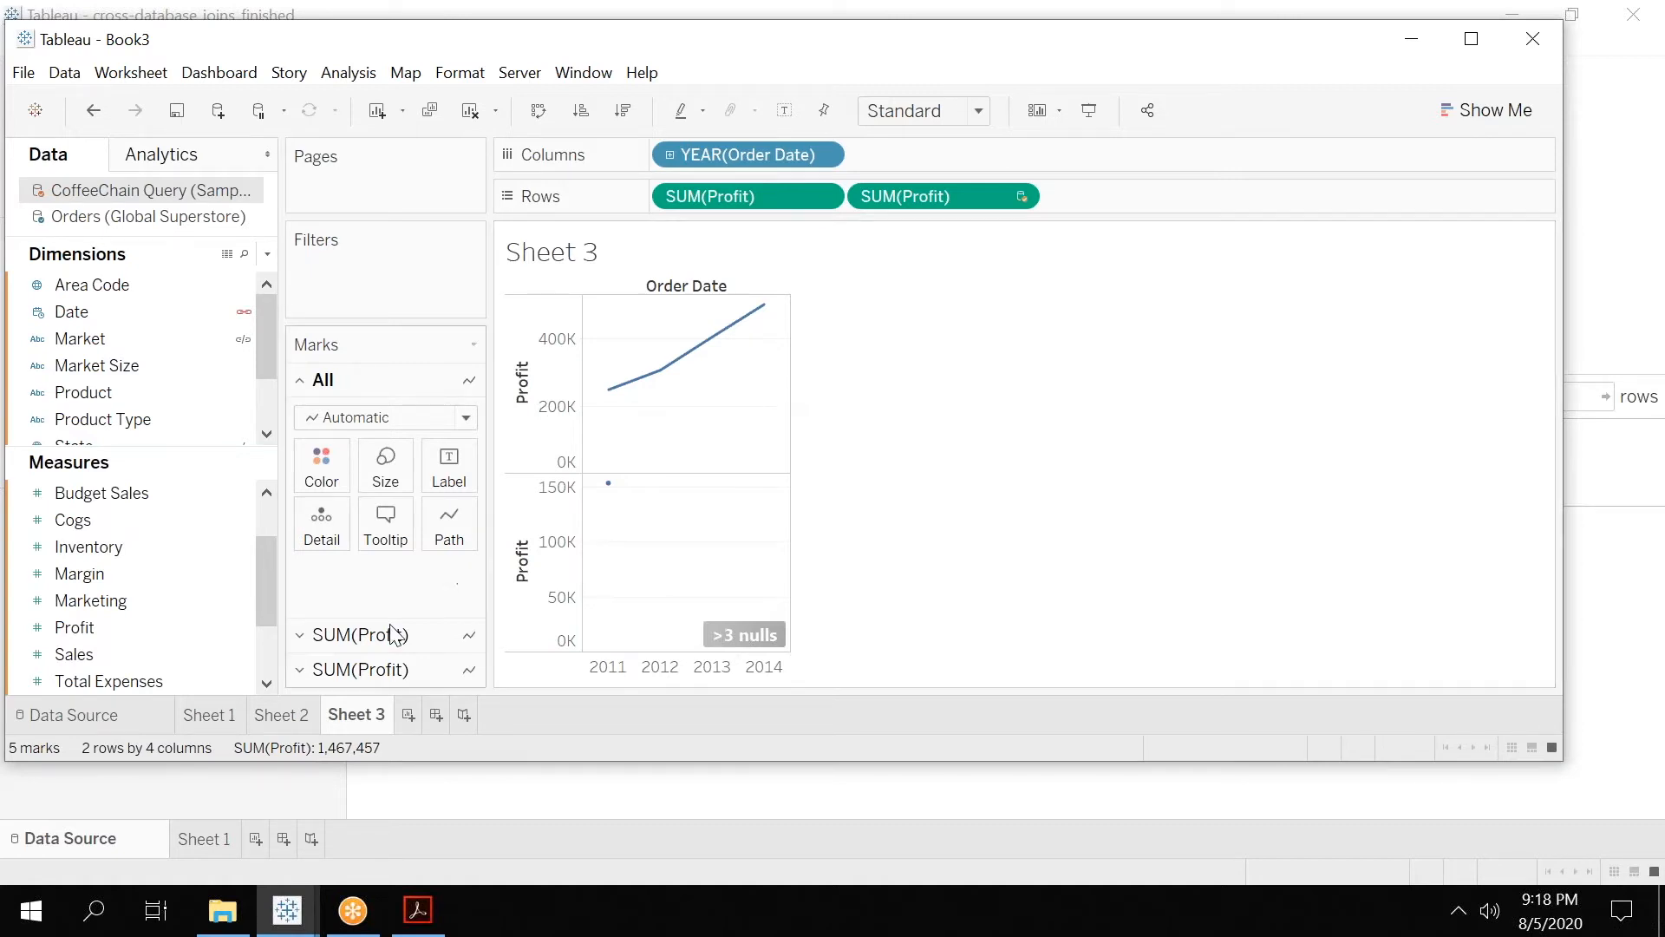
left_click(223, 716)
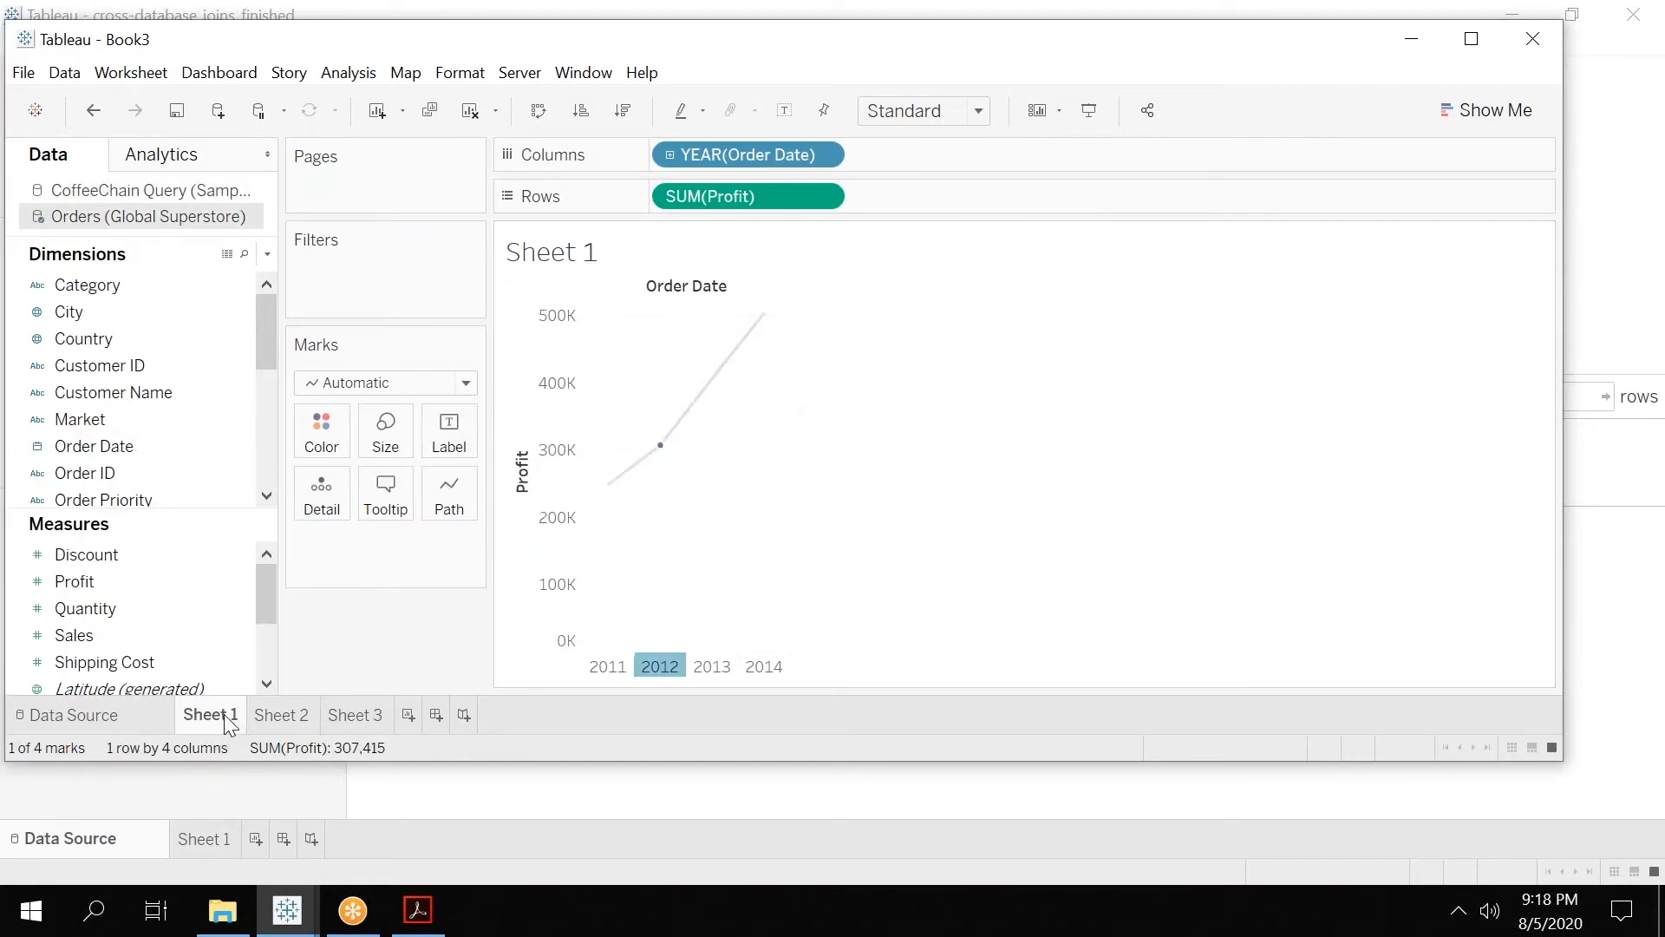
left_click(355, 717)
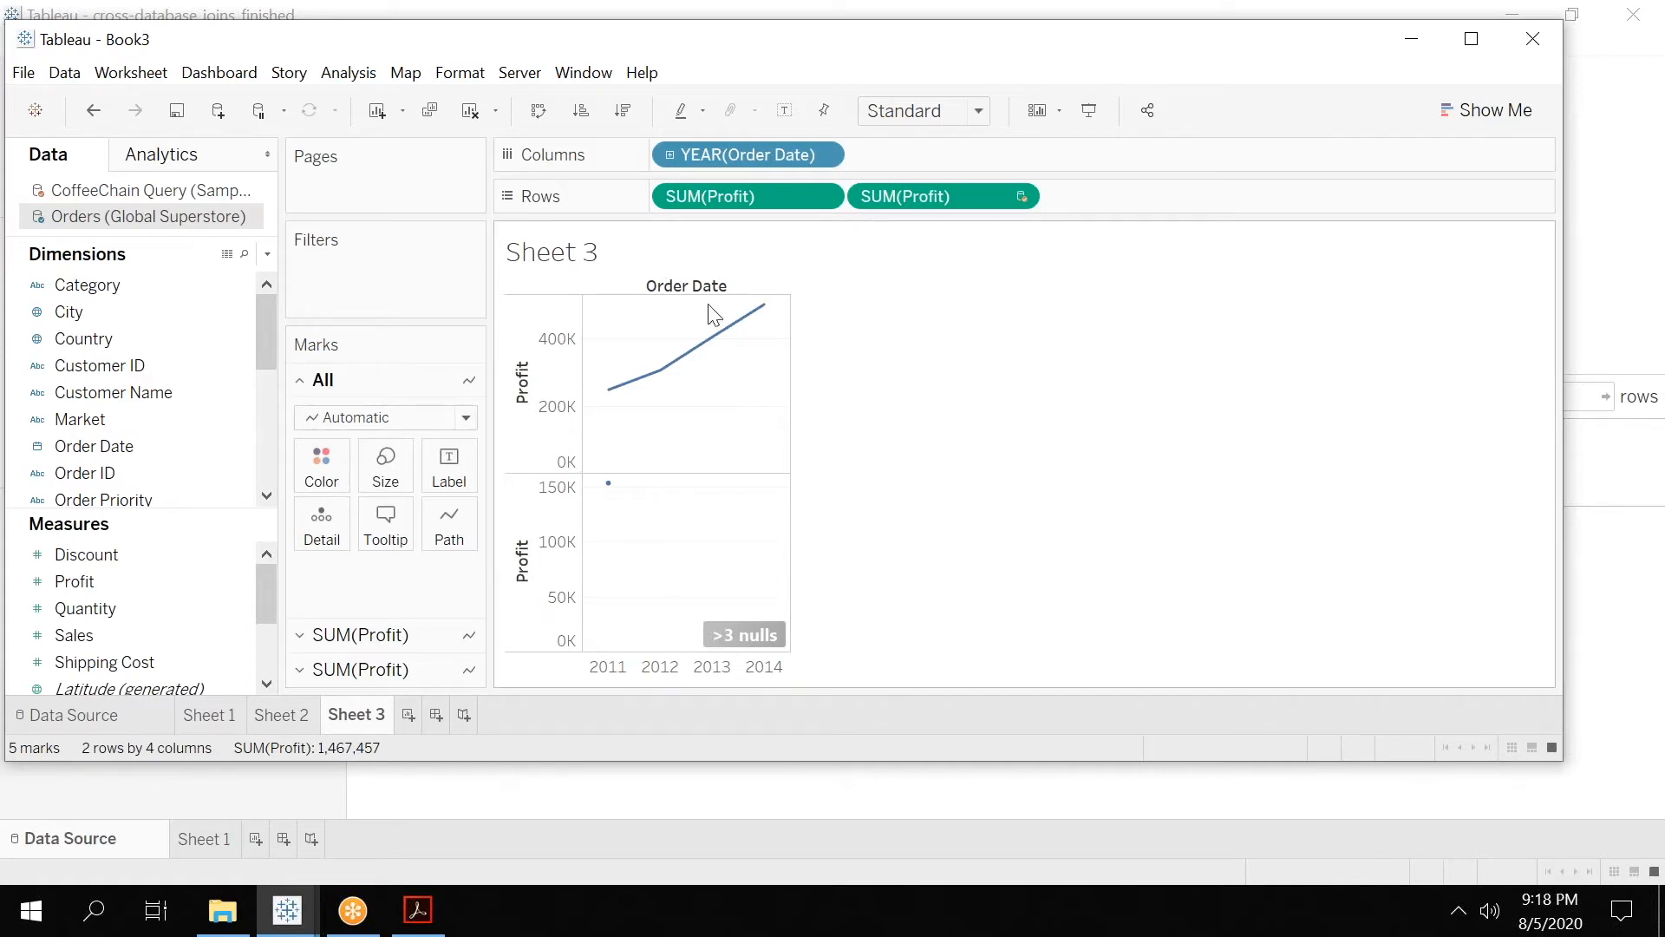
left_click(268, 720)
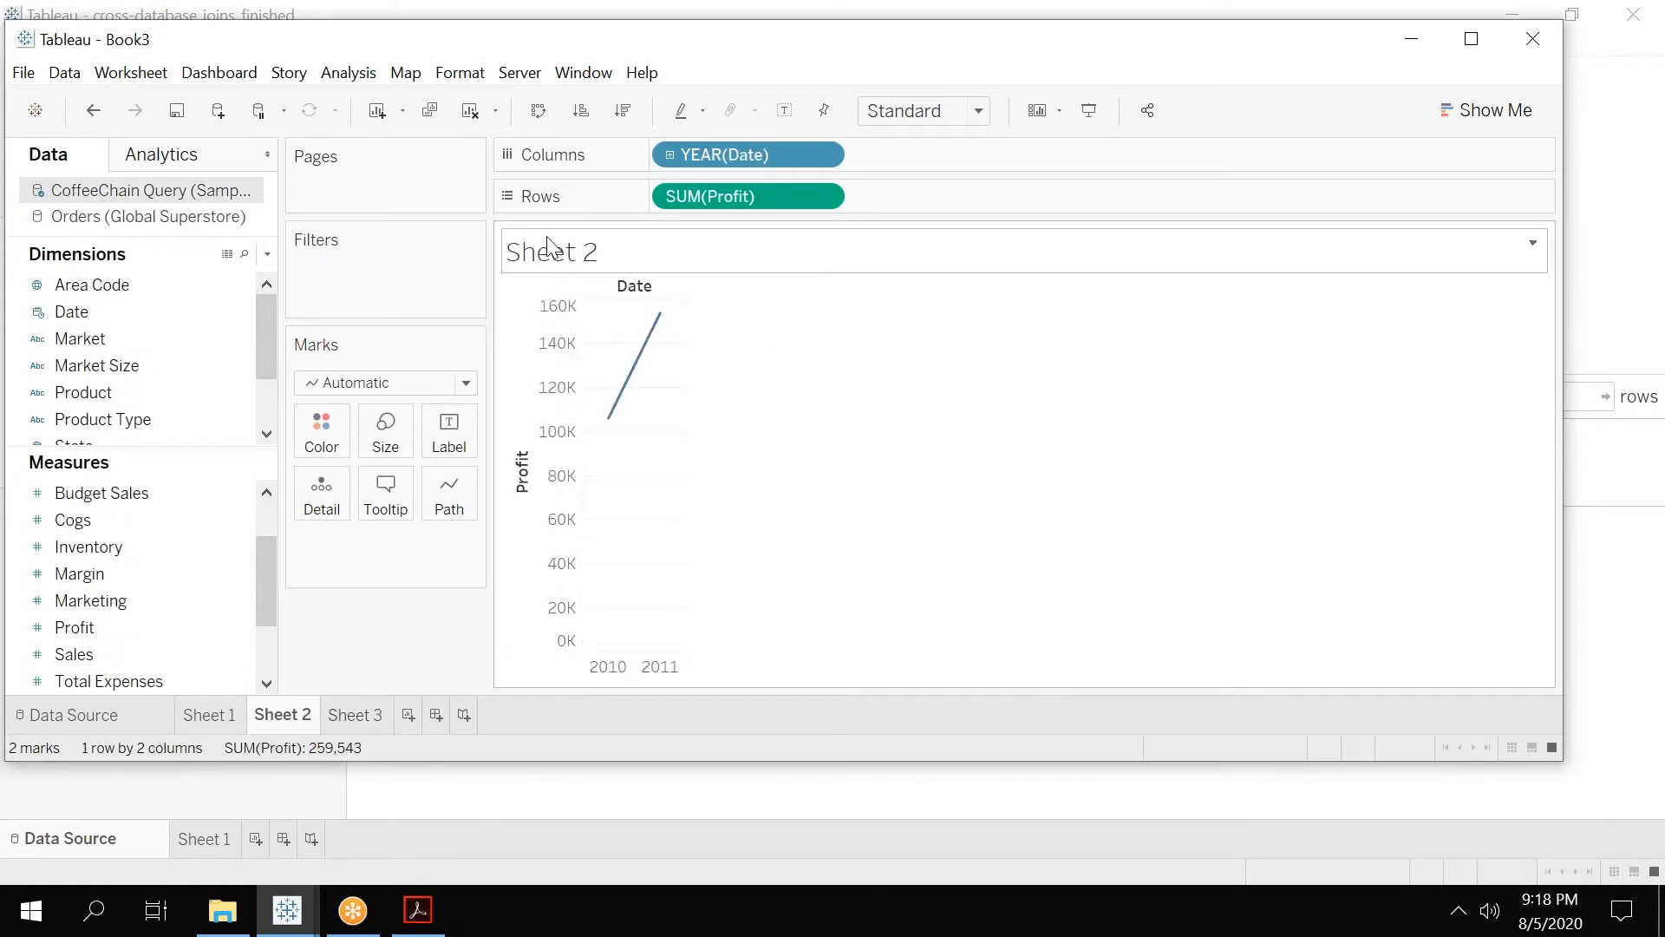
left_click(95, 285)
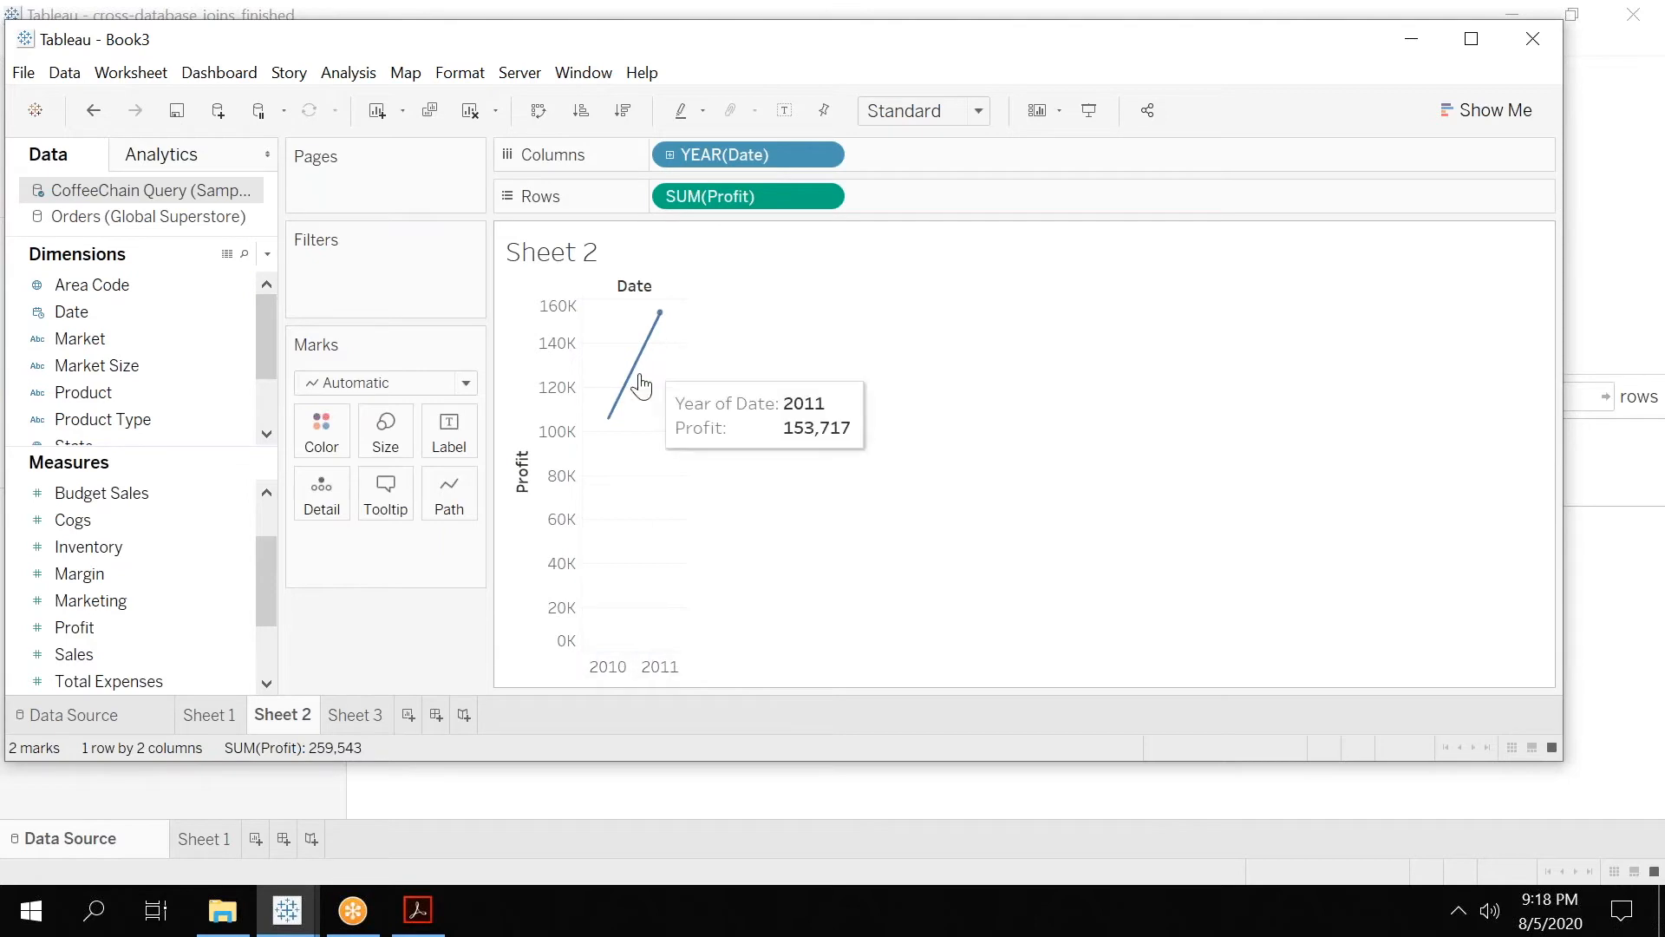
left_click(352, 716)
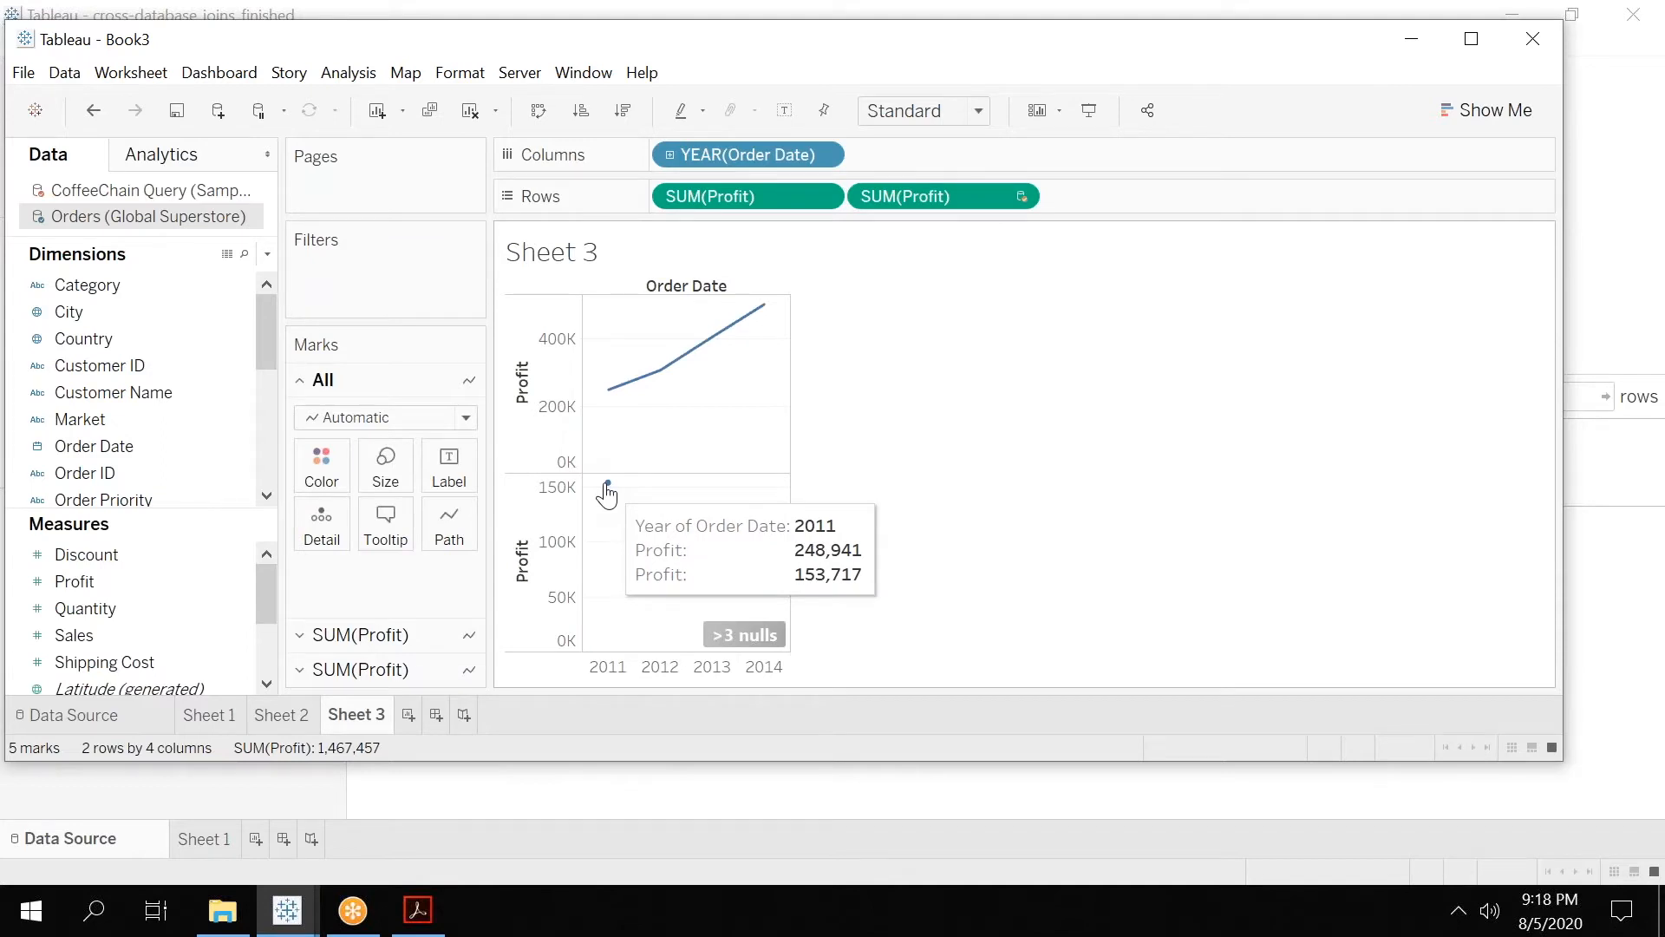
Filter the null values out of the blended Sheet 3 chart, and remove that Profit filter again.
mouse_move(739, 640)
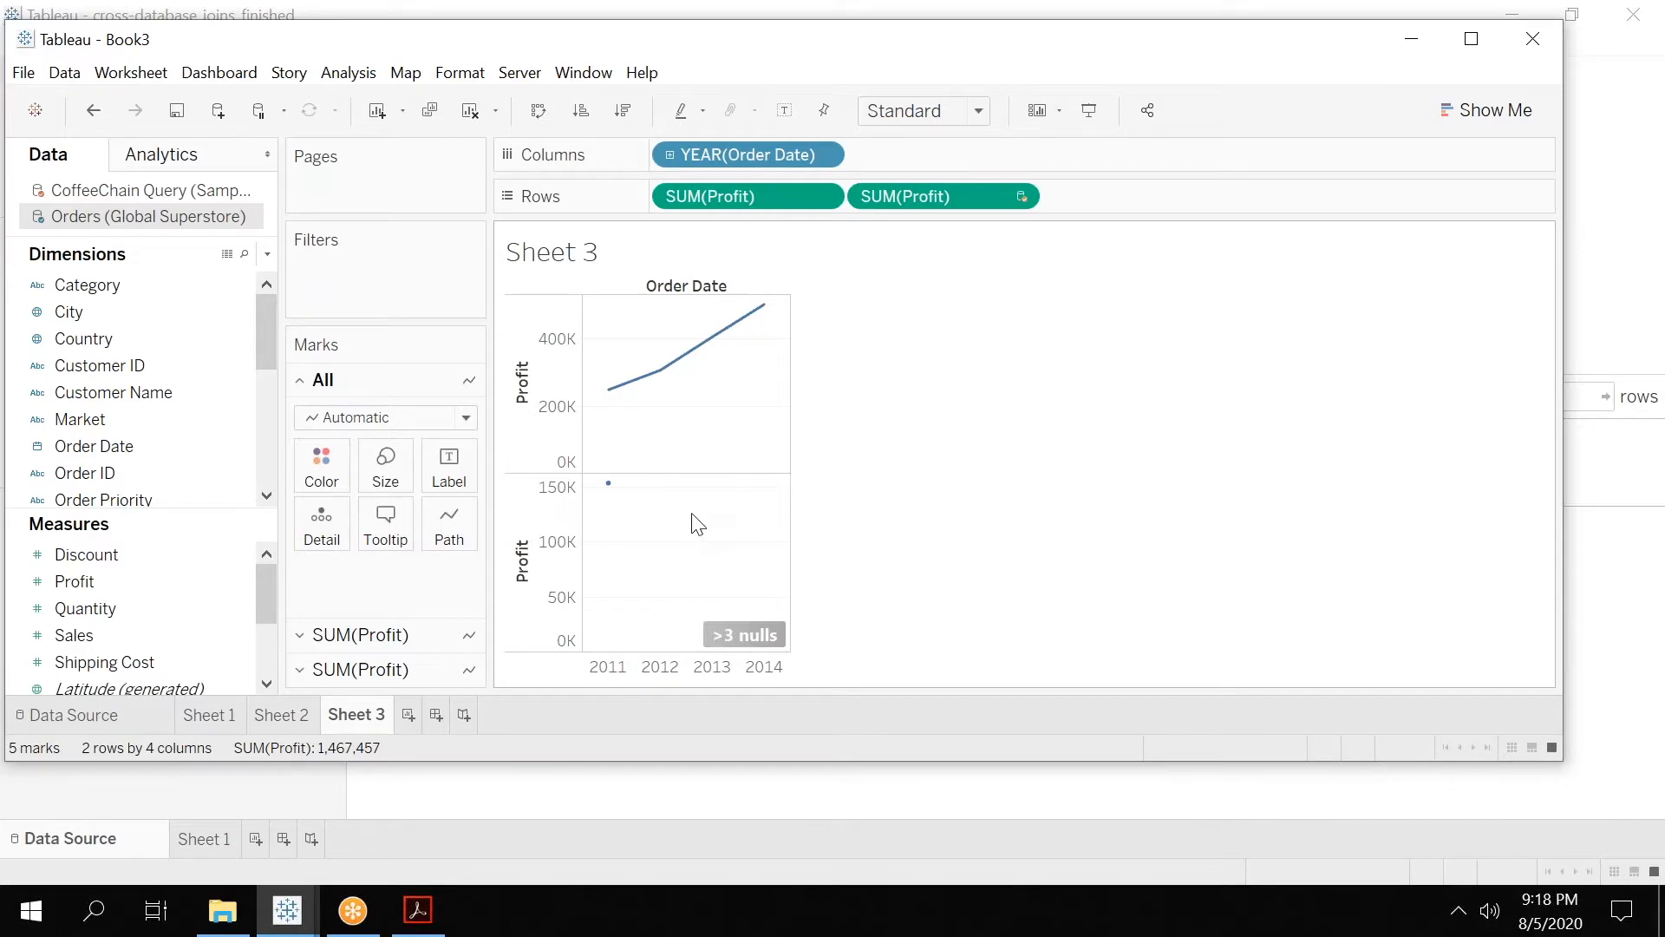
left_click(739, 635)
left_click(712, 390)
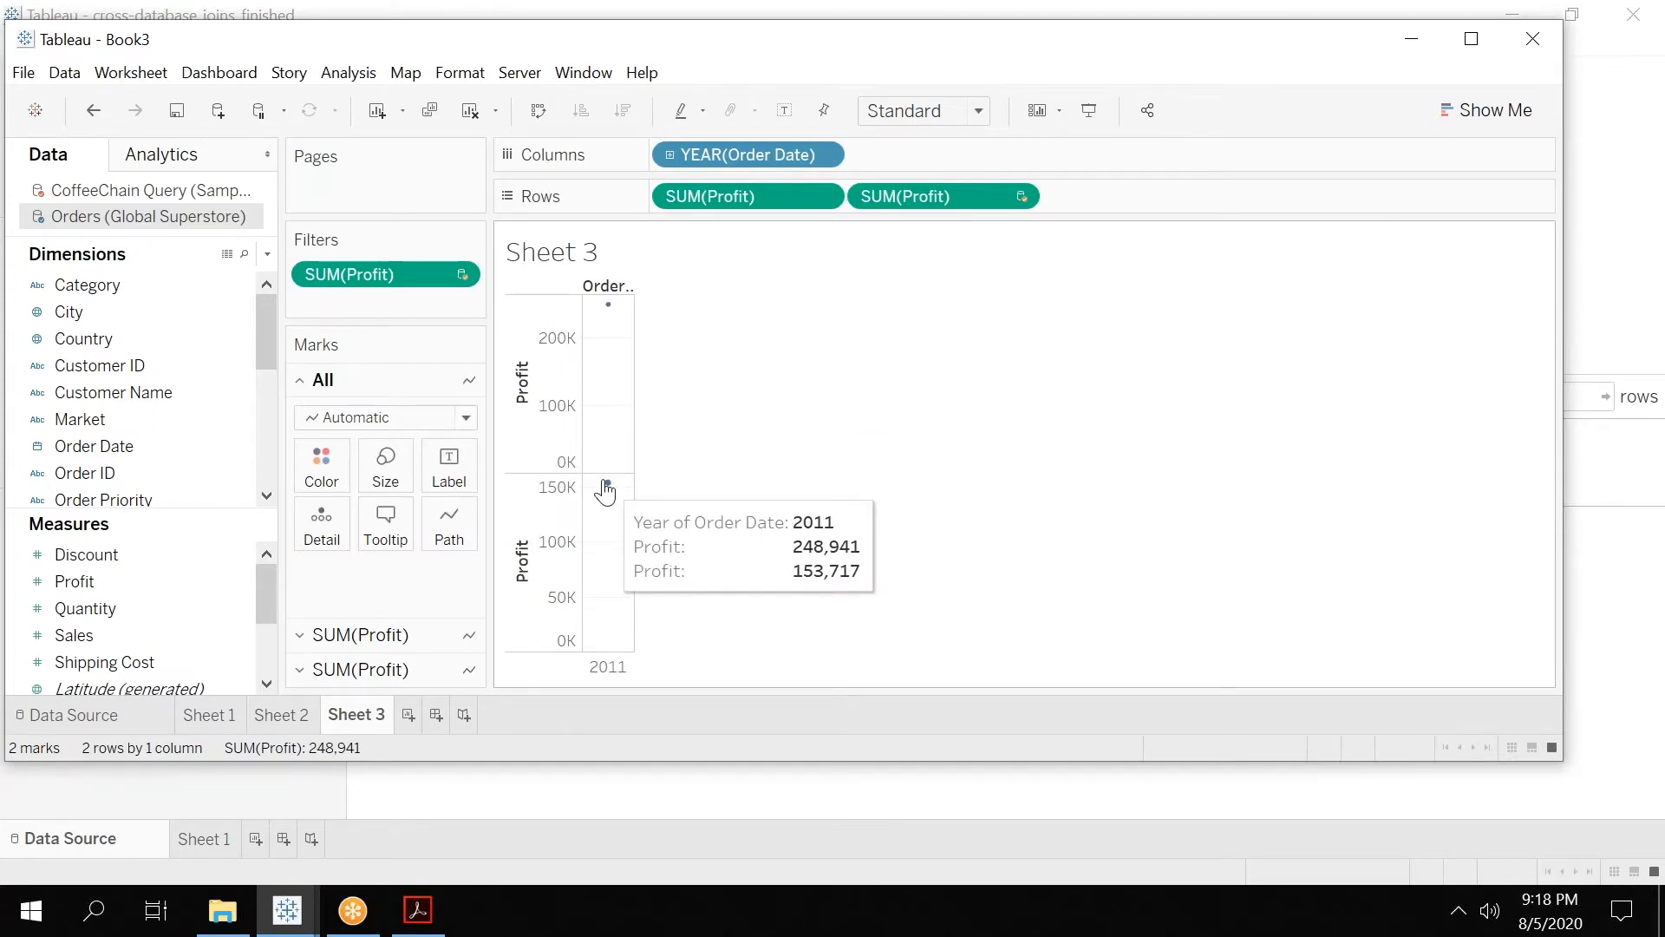
left_click_drag(413, 282, 203, 498)
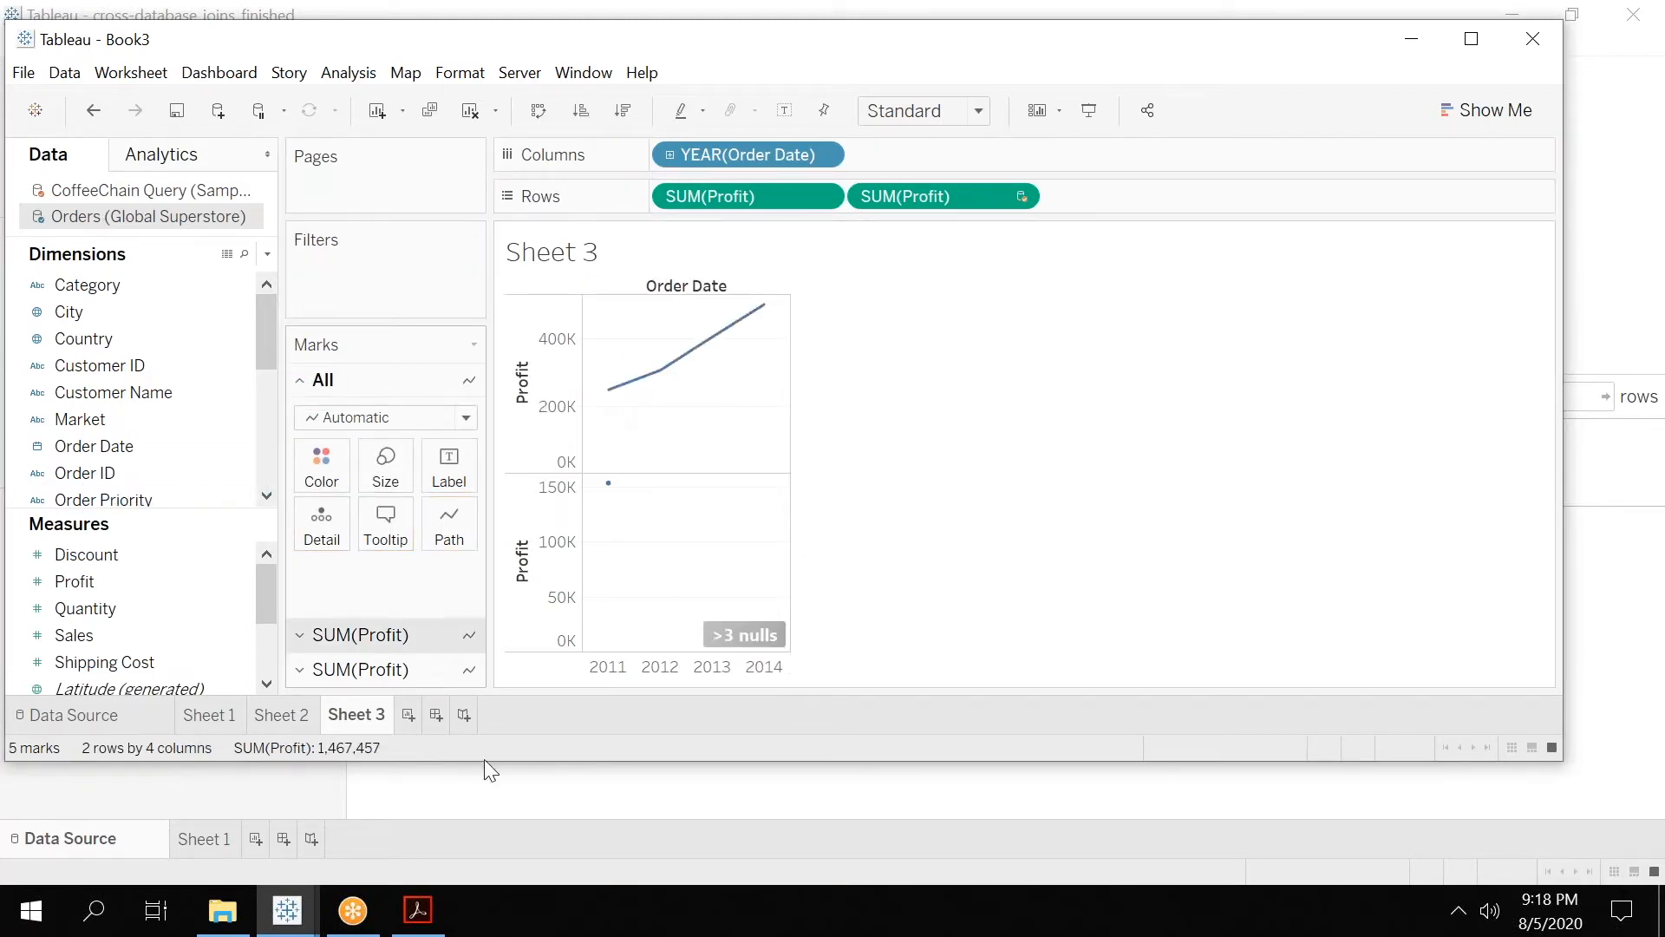
Create a fourth worksheet plotting Profit from both Orders and CoffeeChain Query in rows against the year of Order Date.
left_click(409, 714)
left_click(87, 338)
left_click_drag(102, 451, 661, 153)
left_click_drag(74, 581, 705, 194)
left_click(149, 190)
left_click(120, 552)
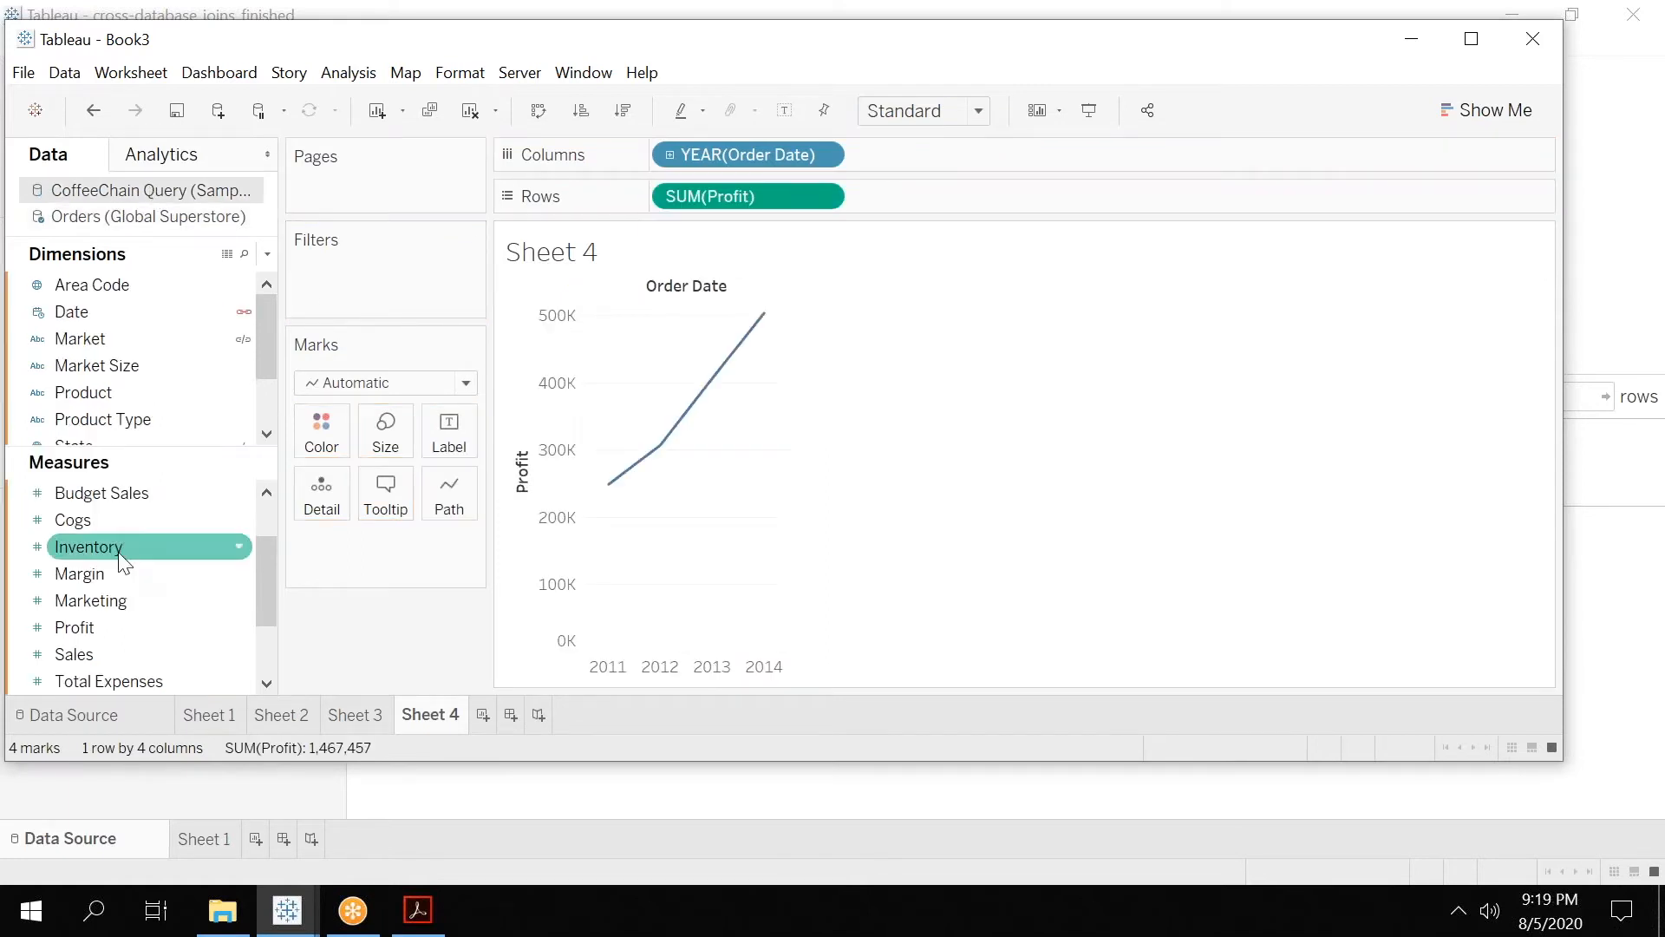
left_click_drag(103, 627, 936, 195)
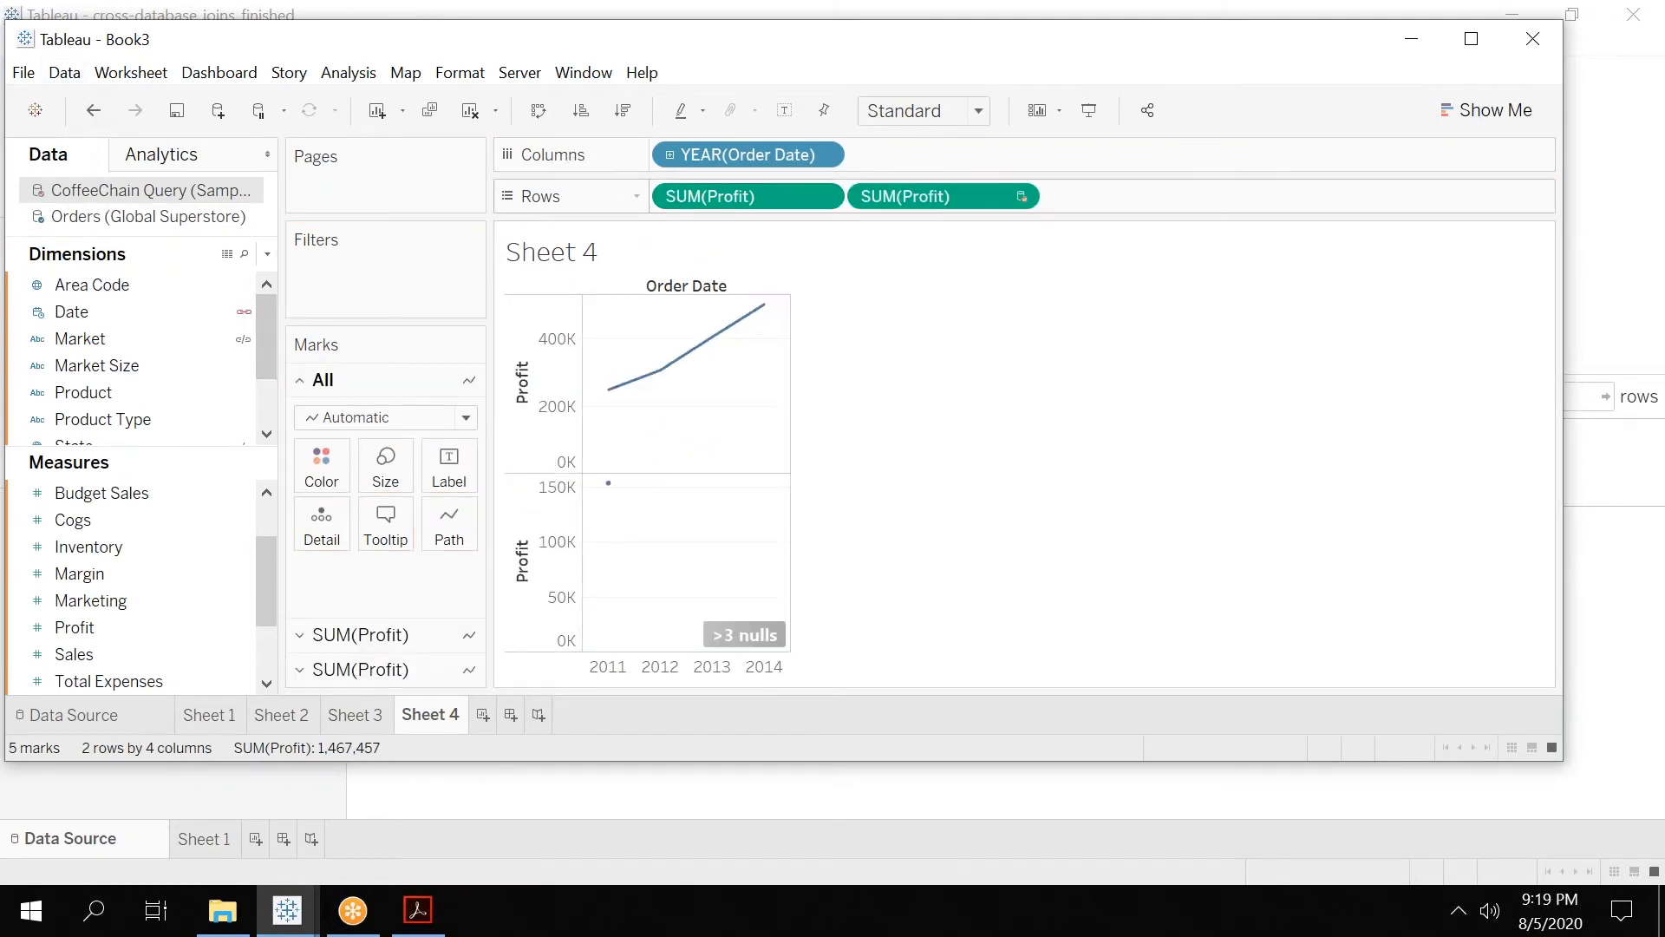
On Sheet 3, drill Order Date down to quarters and map QUARTER(Order Date) to QUARTER(Date) in the data source relationships.
left_click(354, 713)
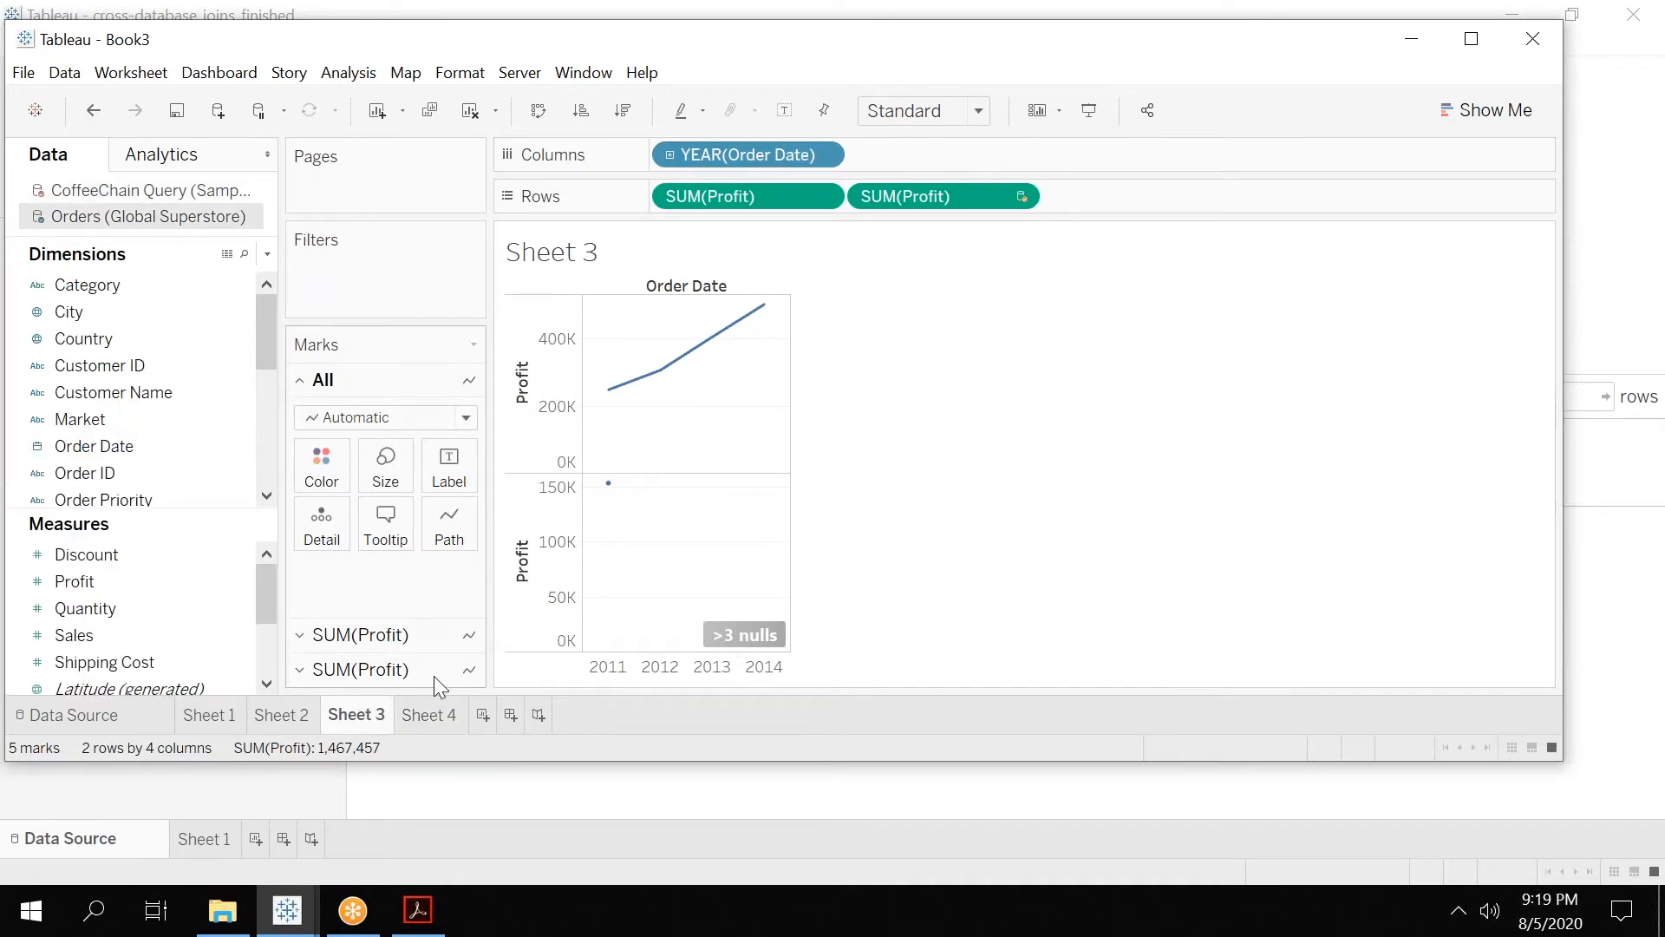
left_click(669, 154)
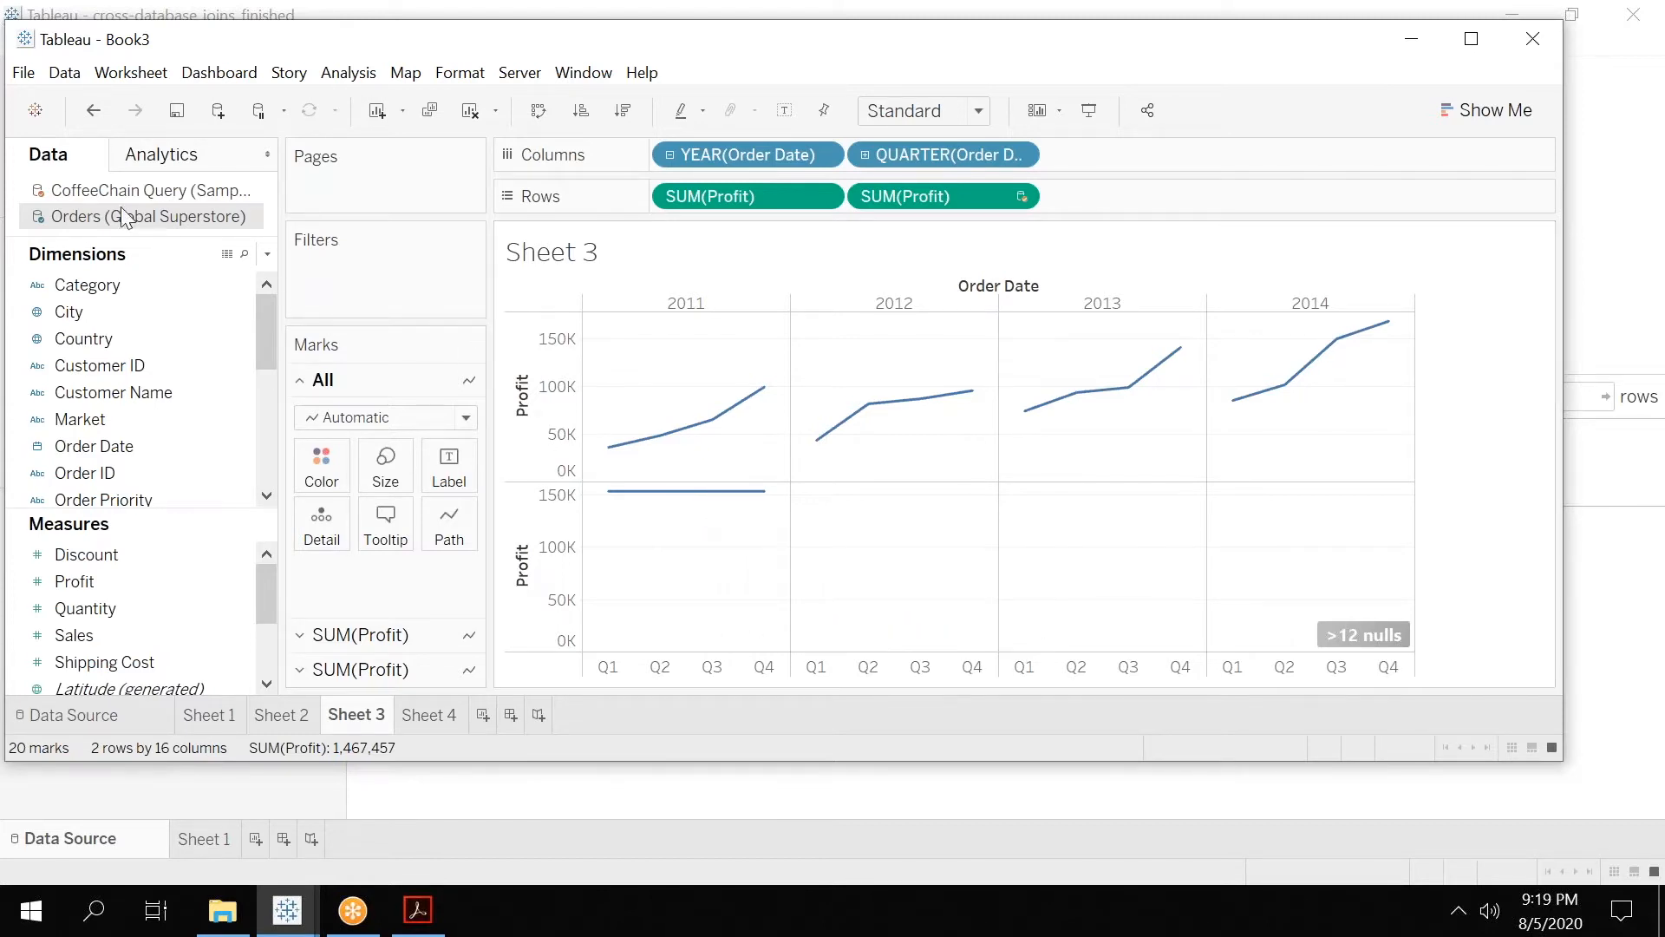
left_click(75, 76)
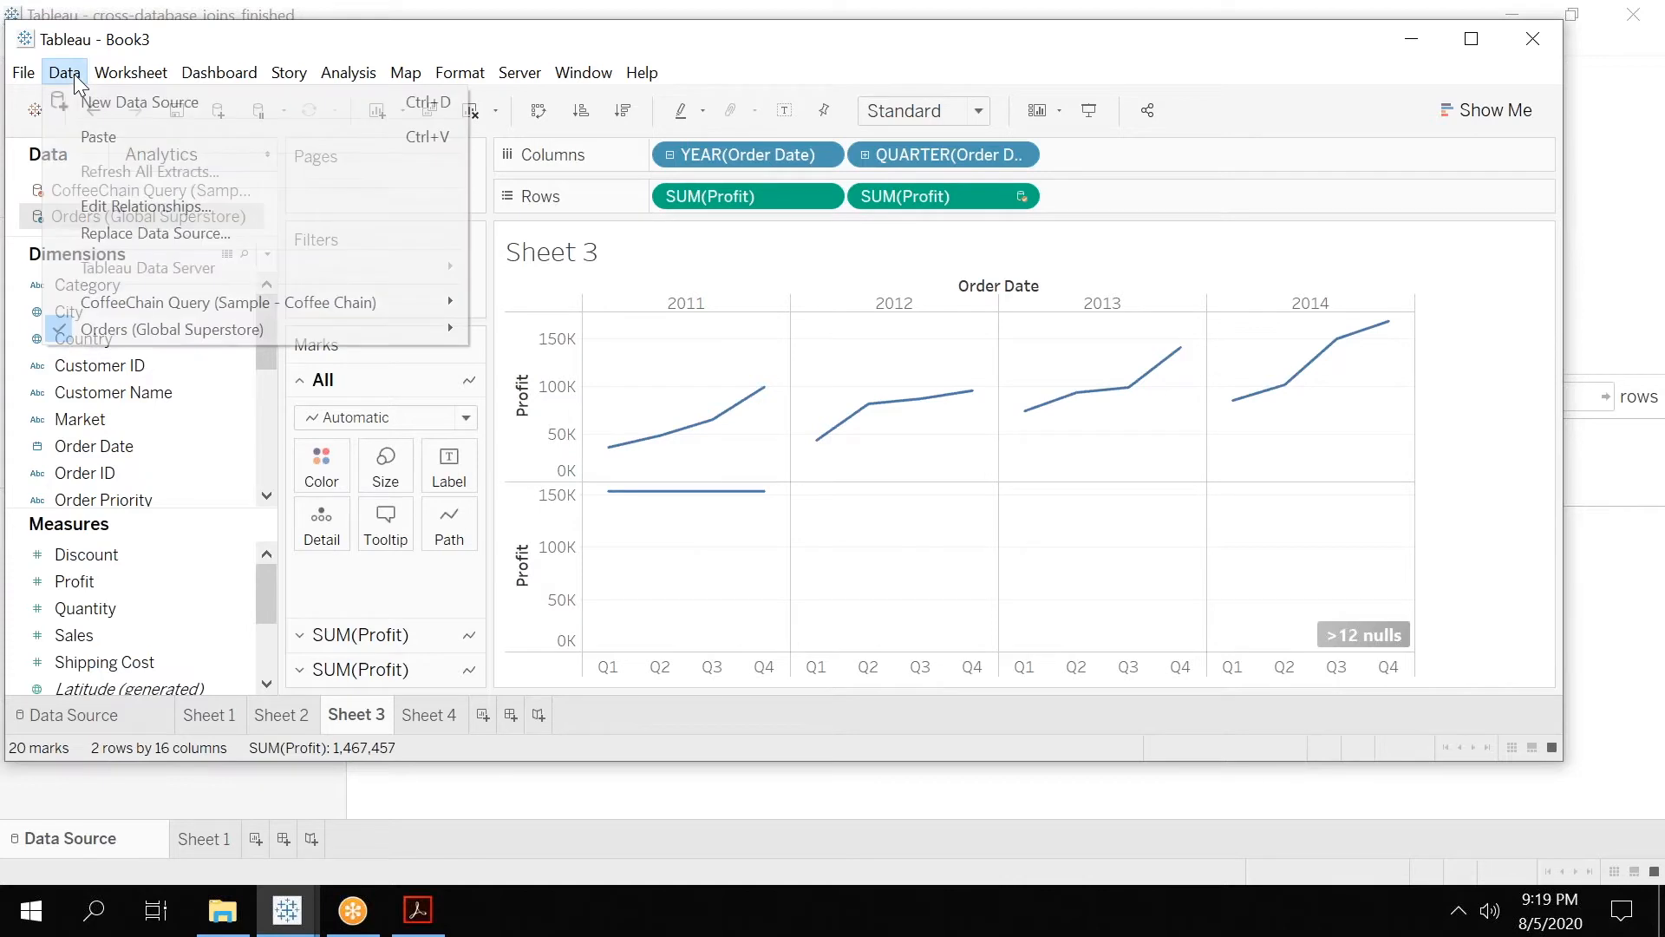
left_click(139, 201)
left_click(791, 416)
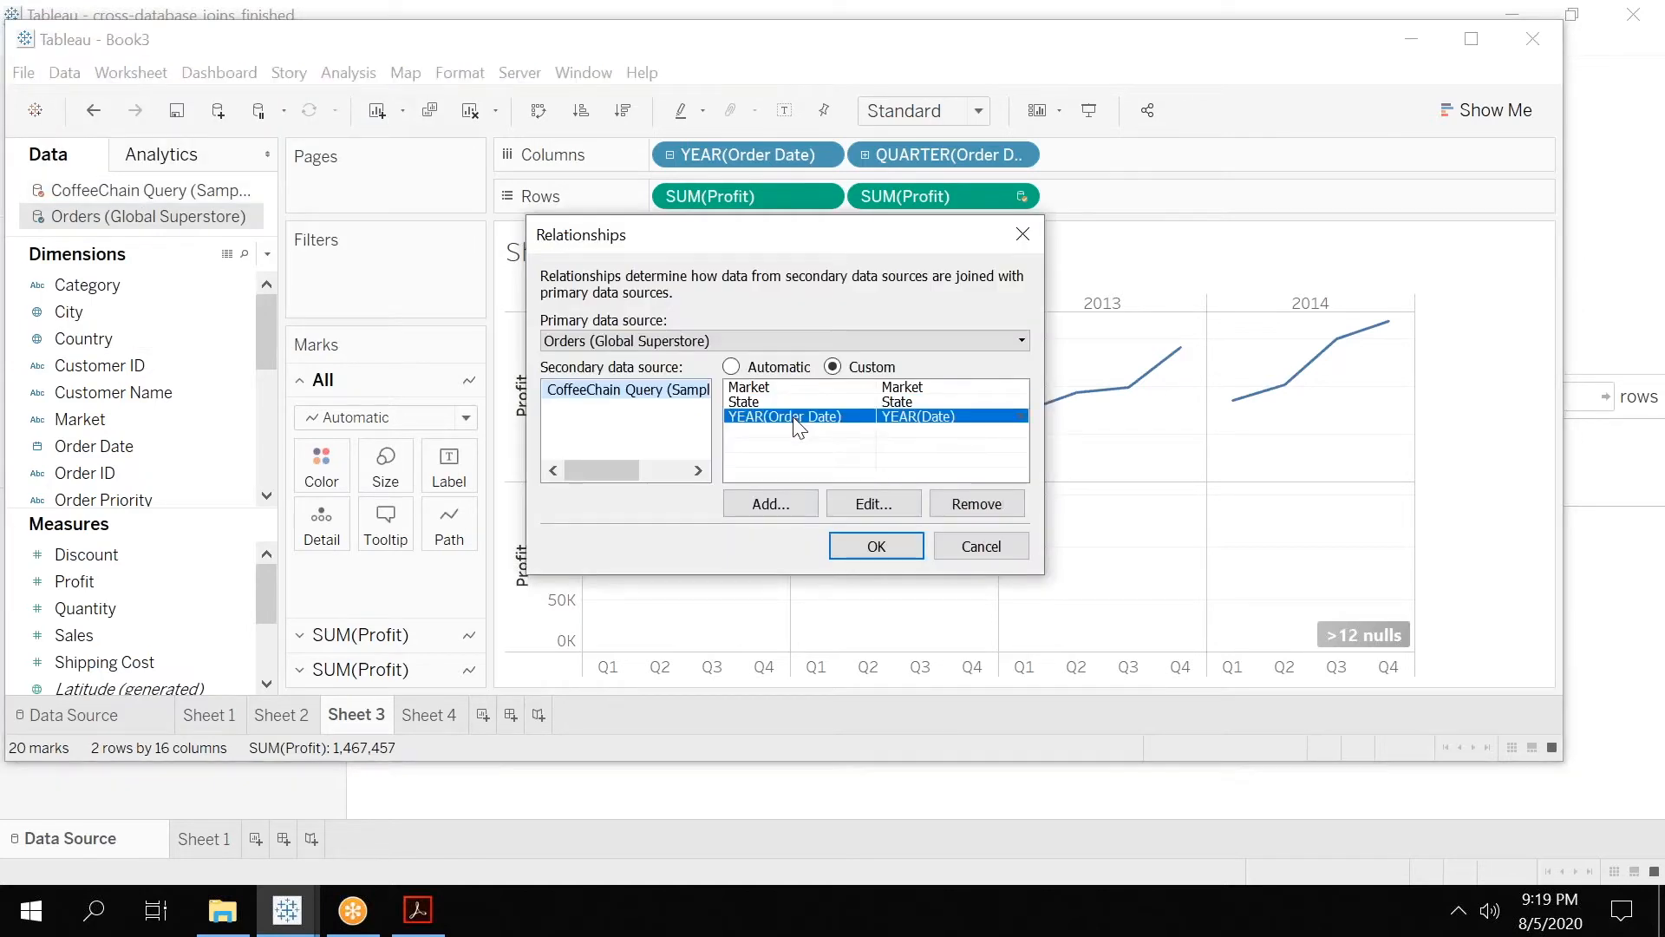
left_click(785, 503)
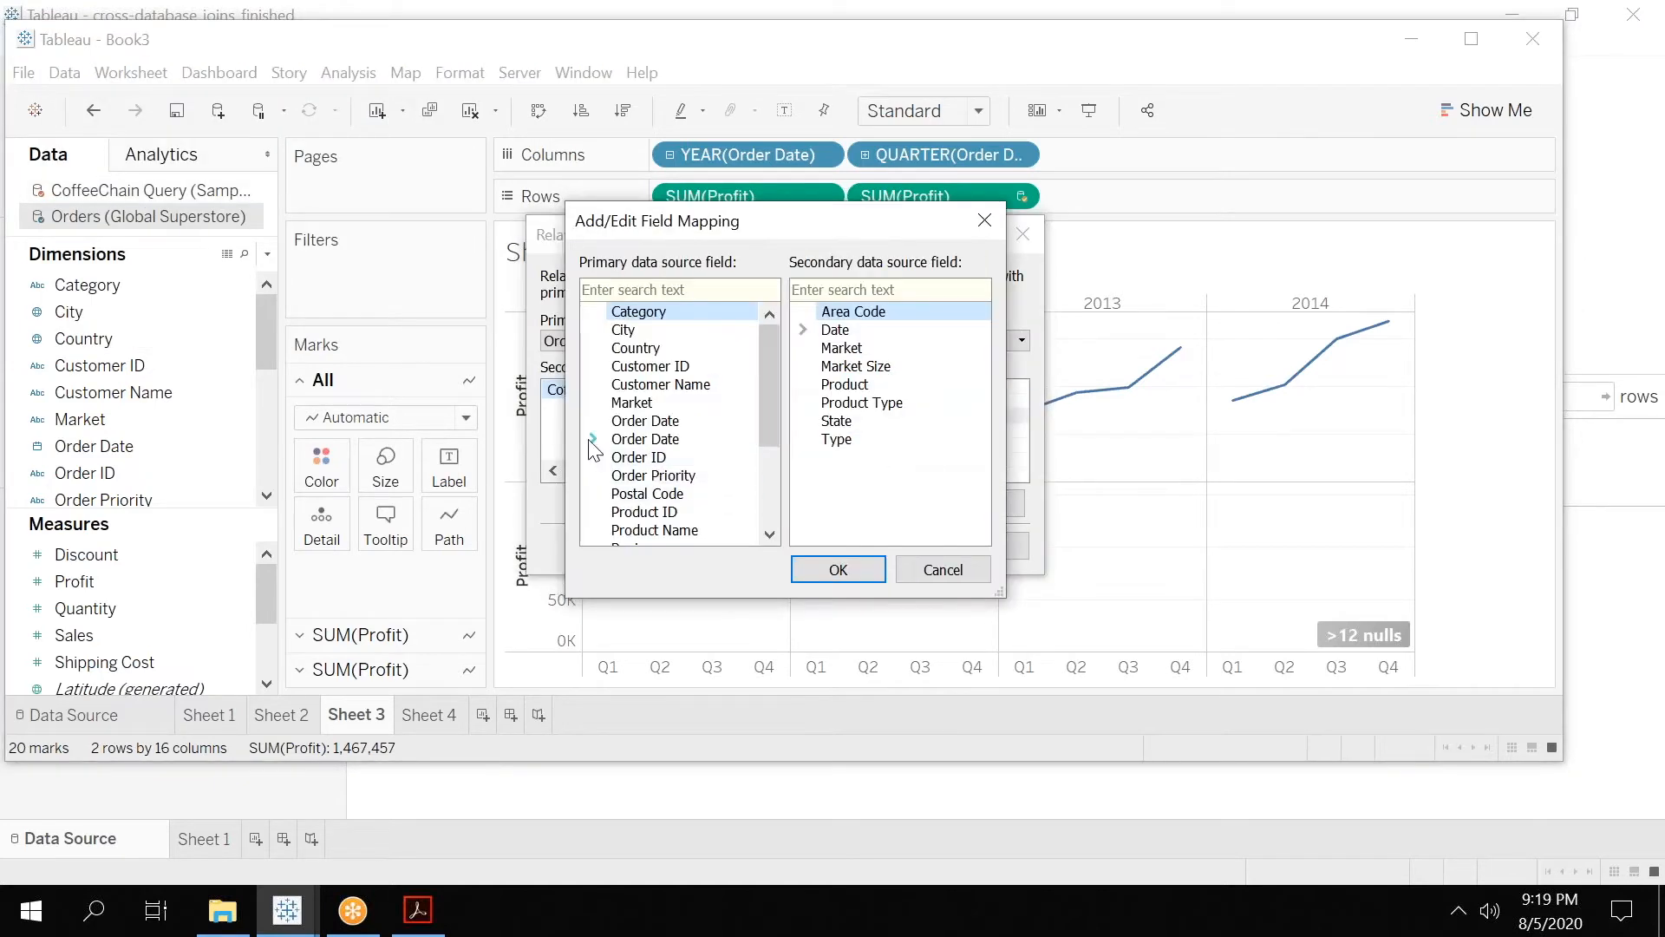
left_click(593, 439)
left_click_drag(773, 376, 772, 411)
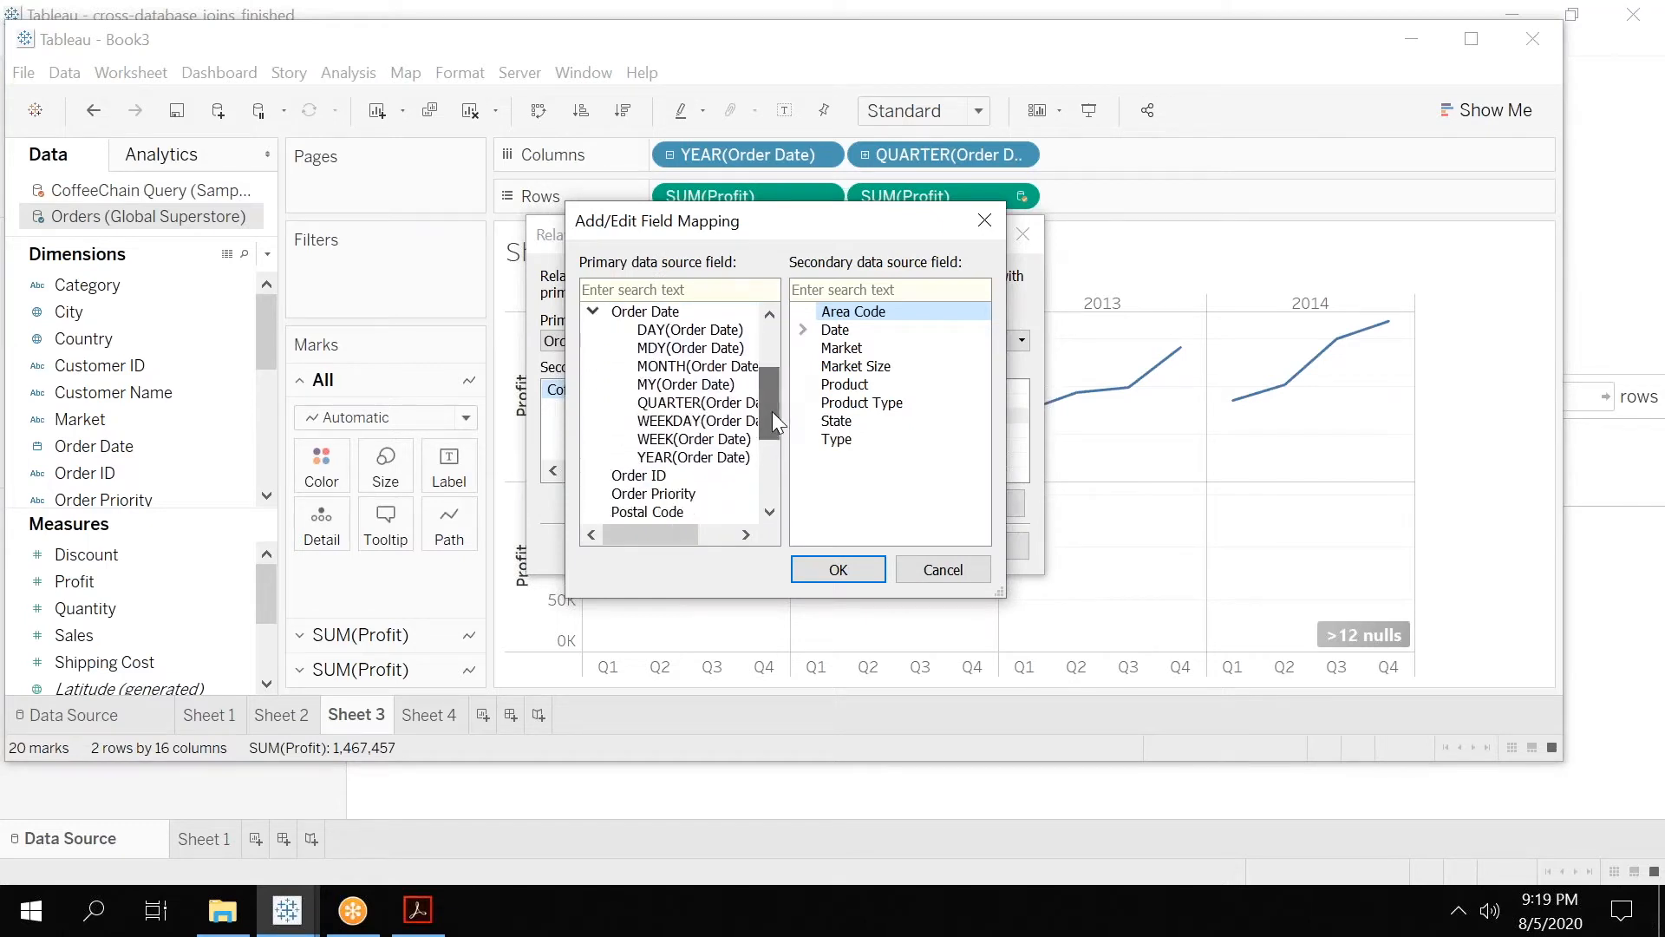
left_click(694, 402)
left_click(803, 348)
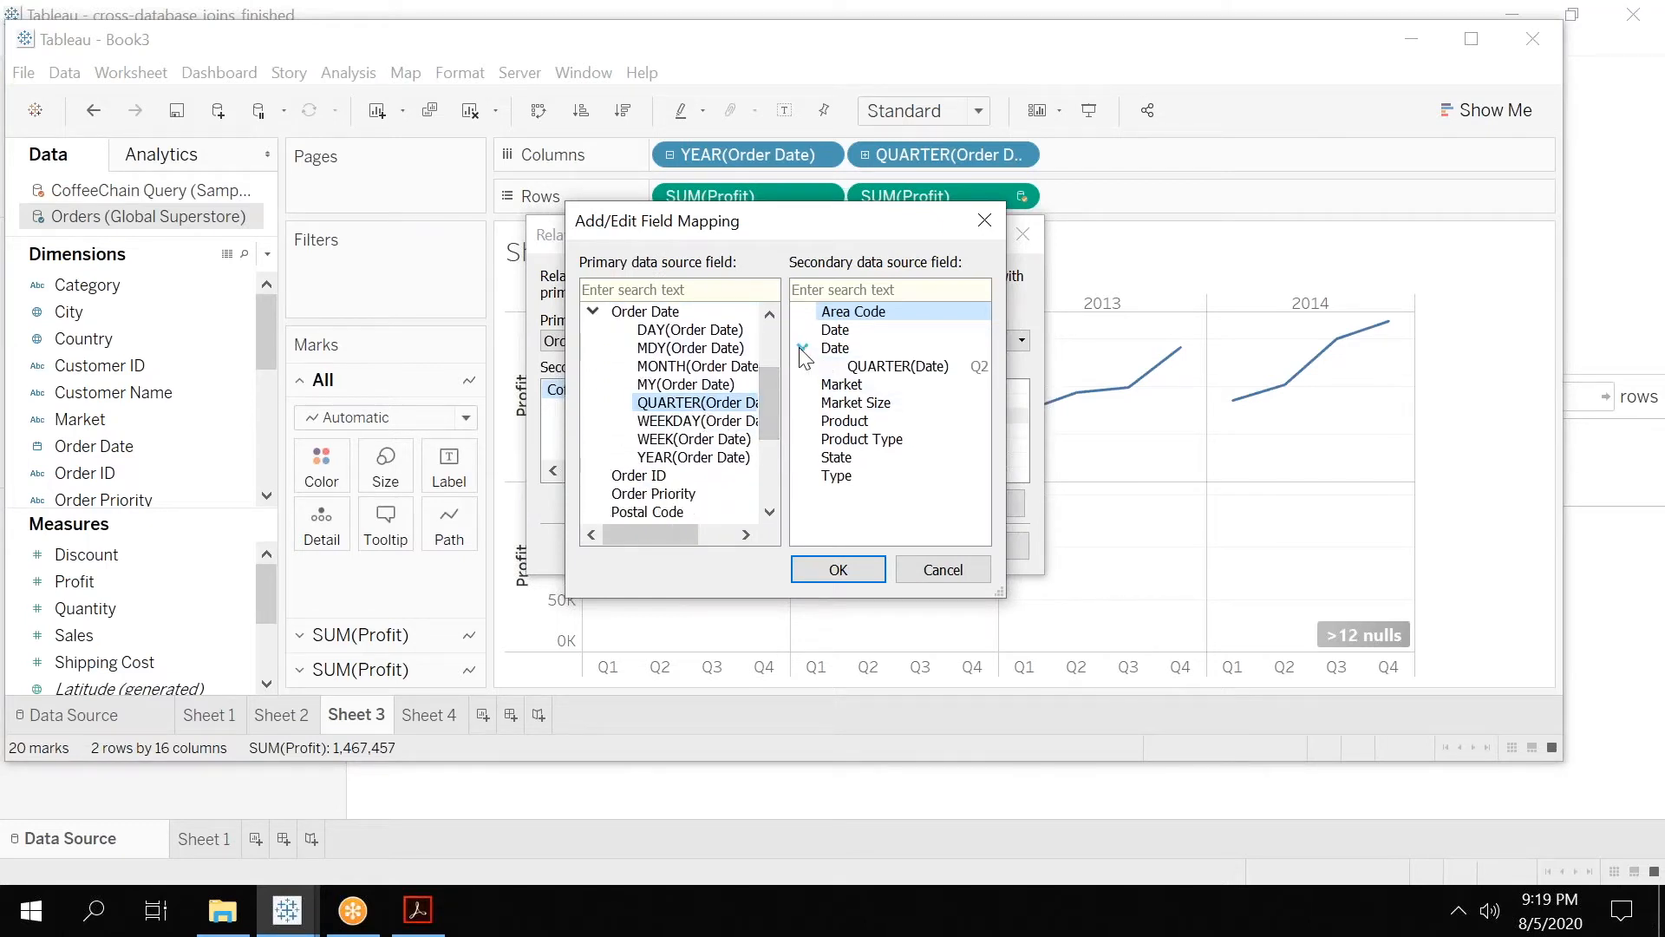
left_click(874, 368)
left_click(863, 576)
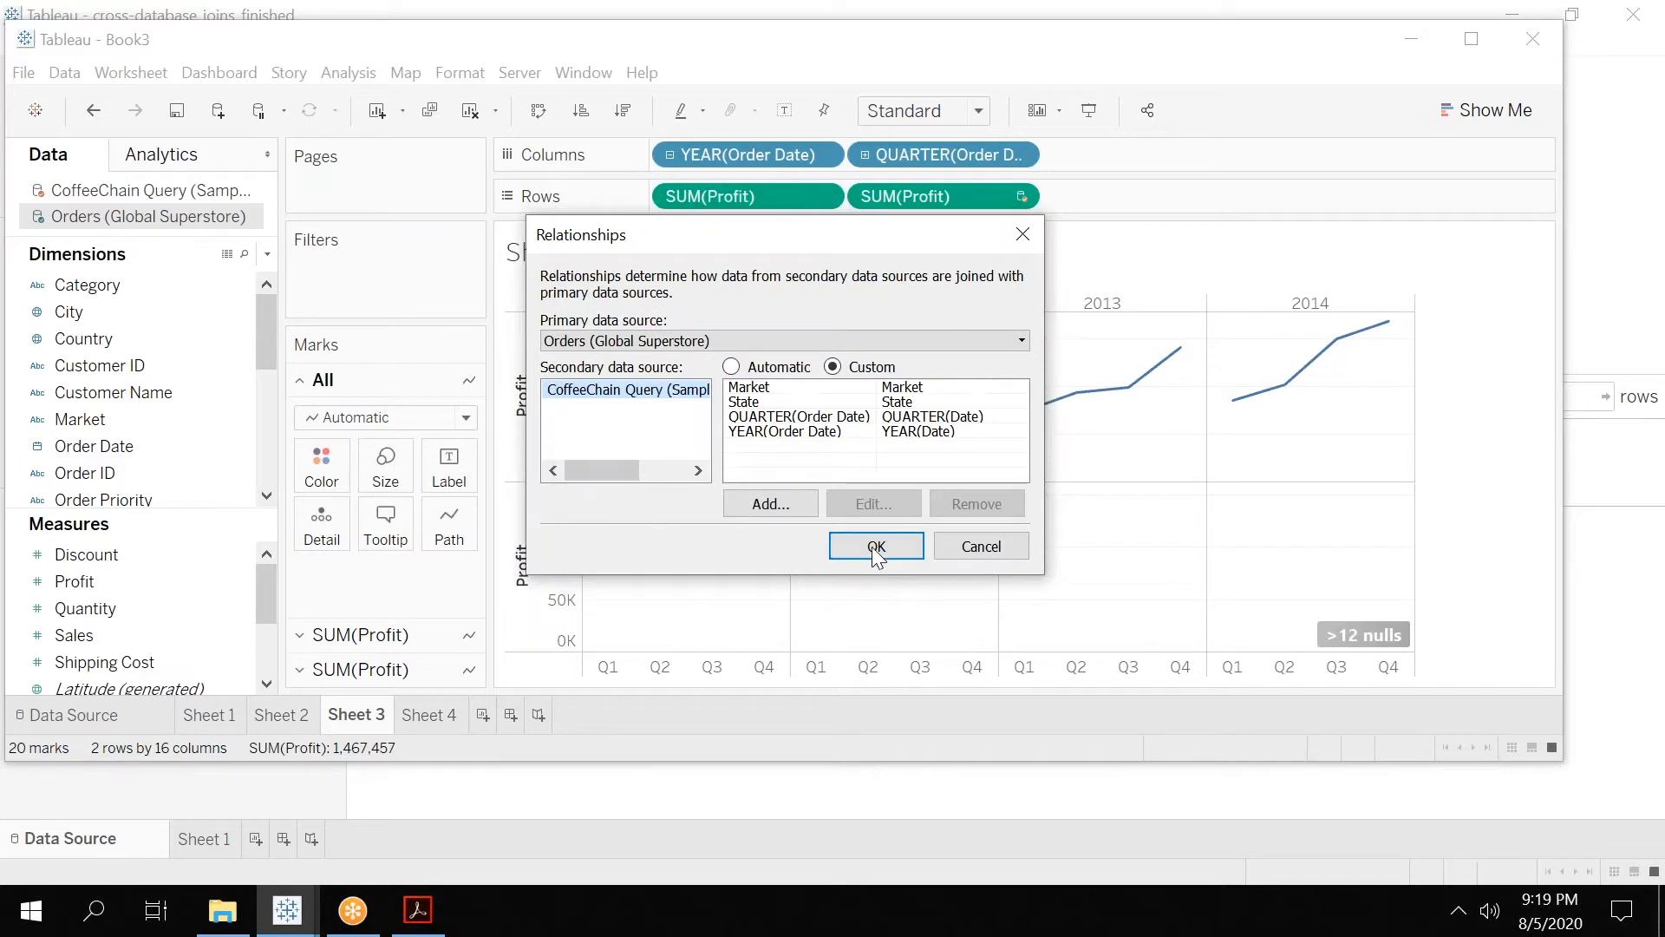
left_click(876, 547)
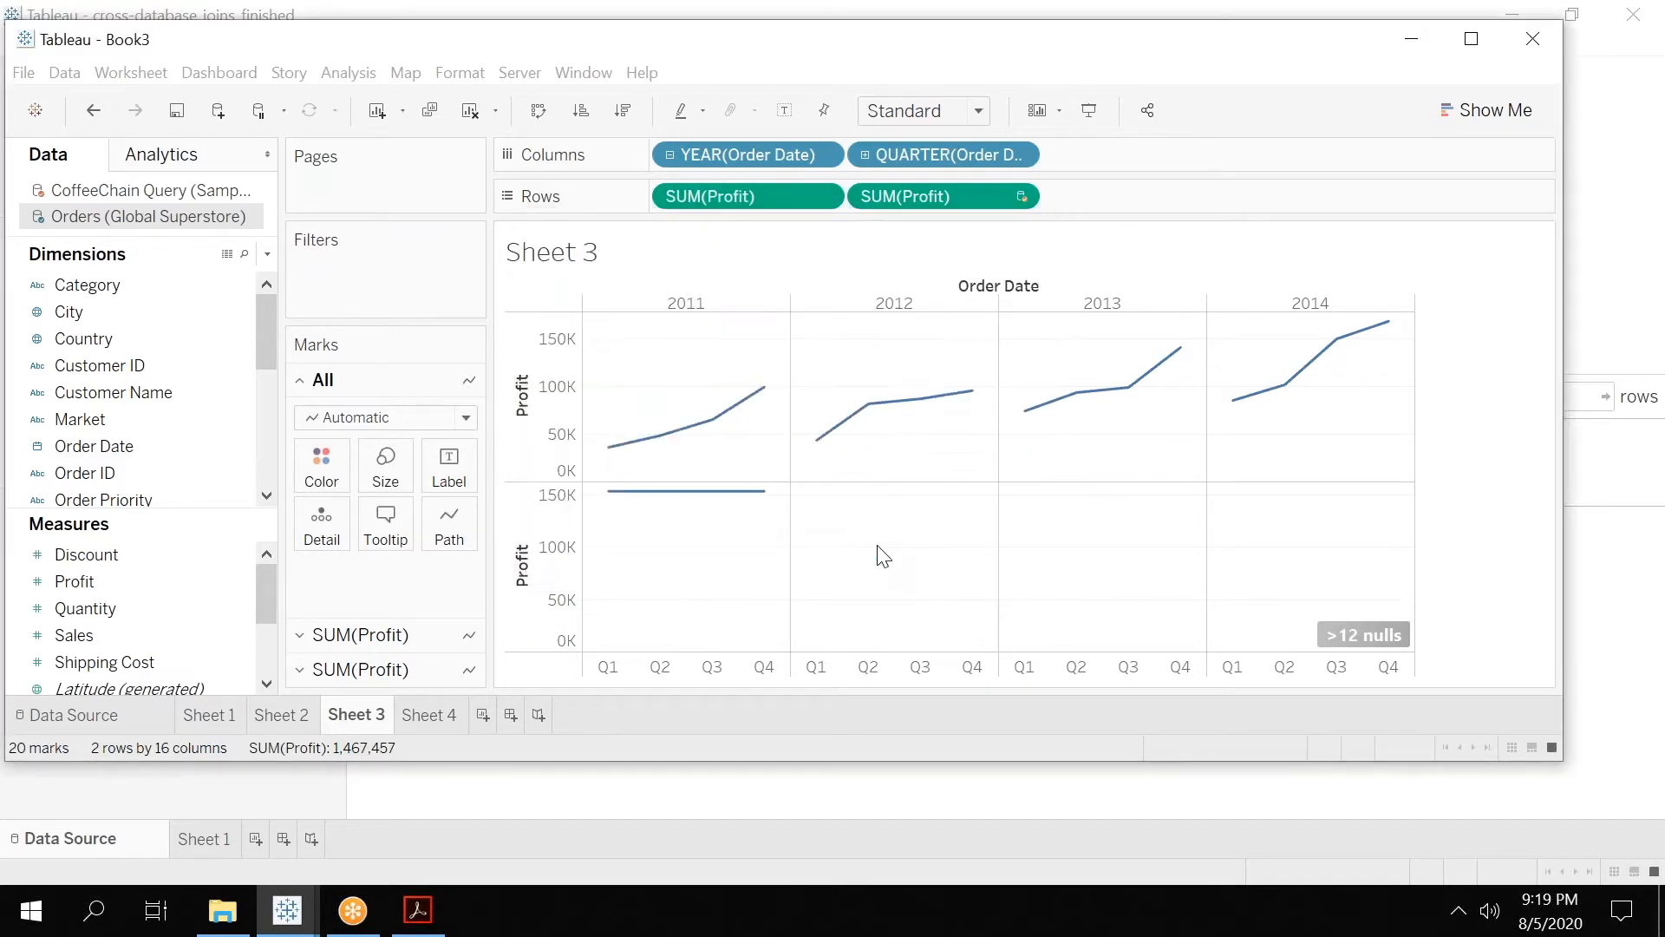
On Sheet 4, try to make CoffeeChain Query (Sample - Coffee Chain) the primary data source in the data source relationships.
mouse_move(677, 511)
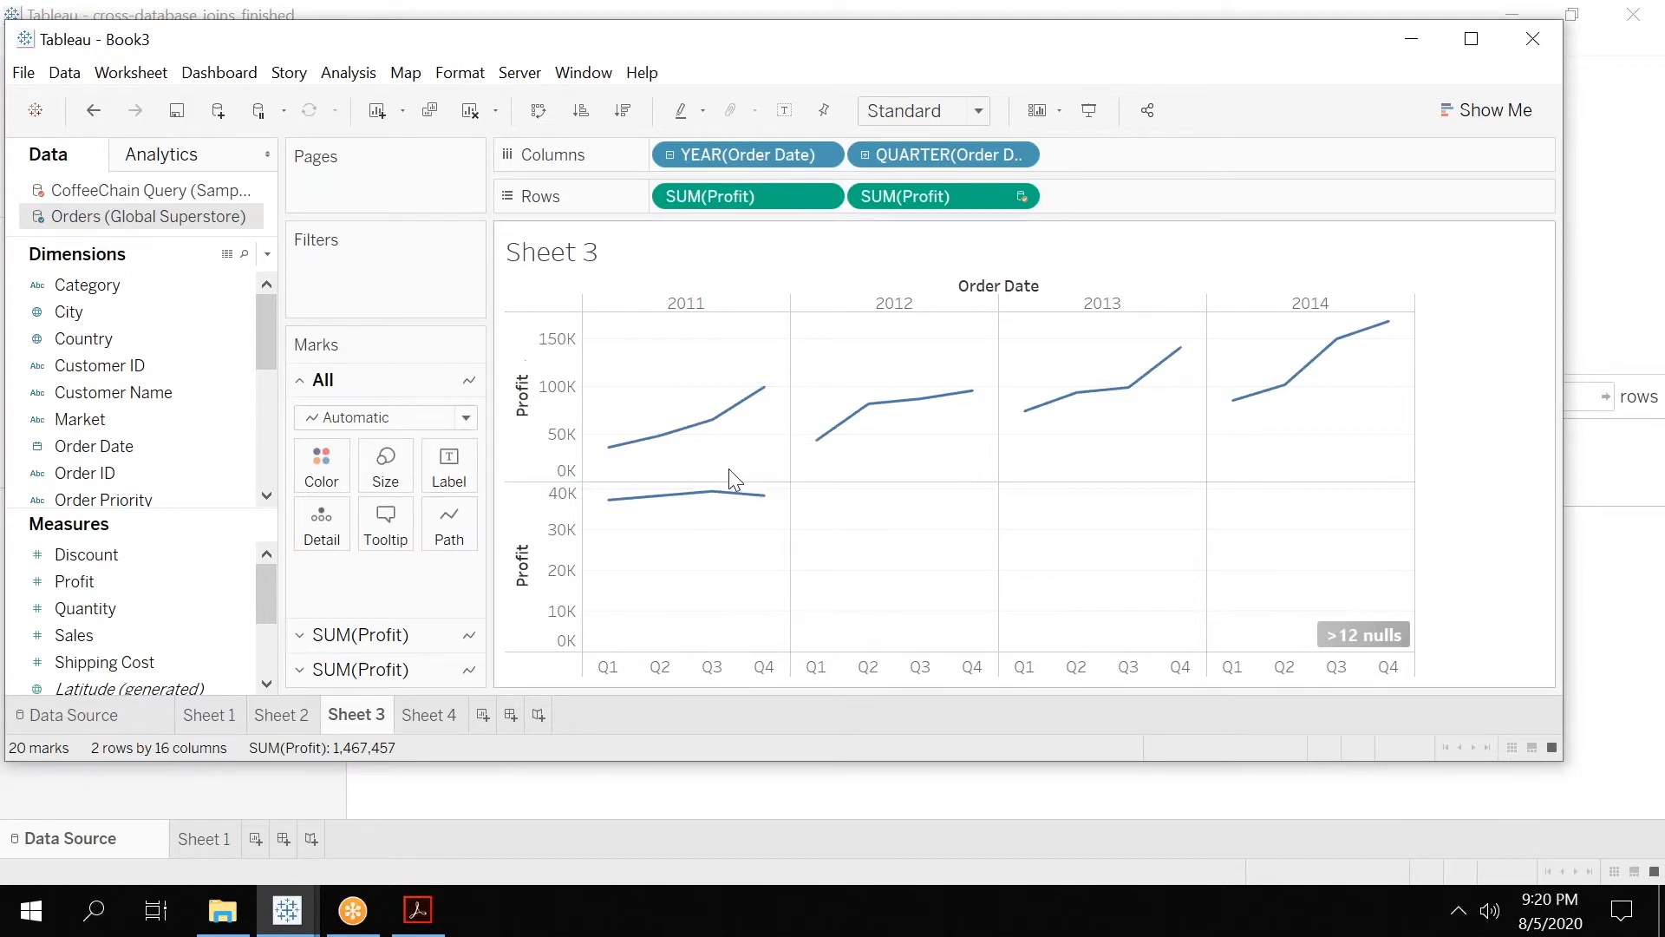
left_click(427, 716)
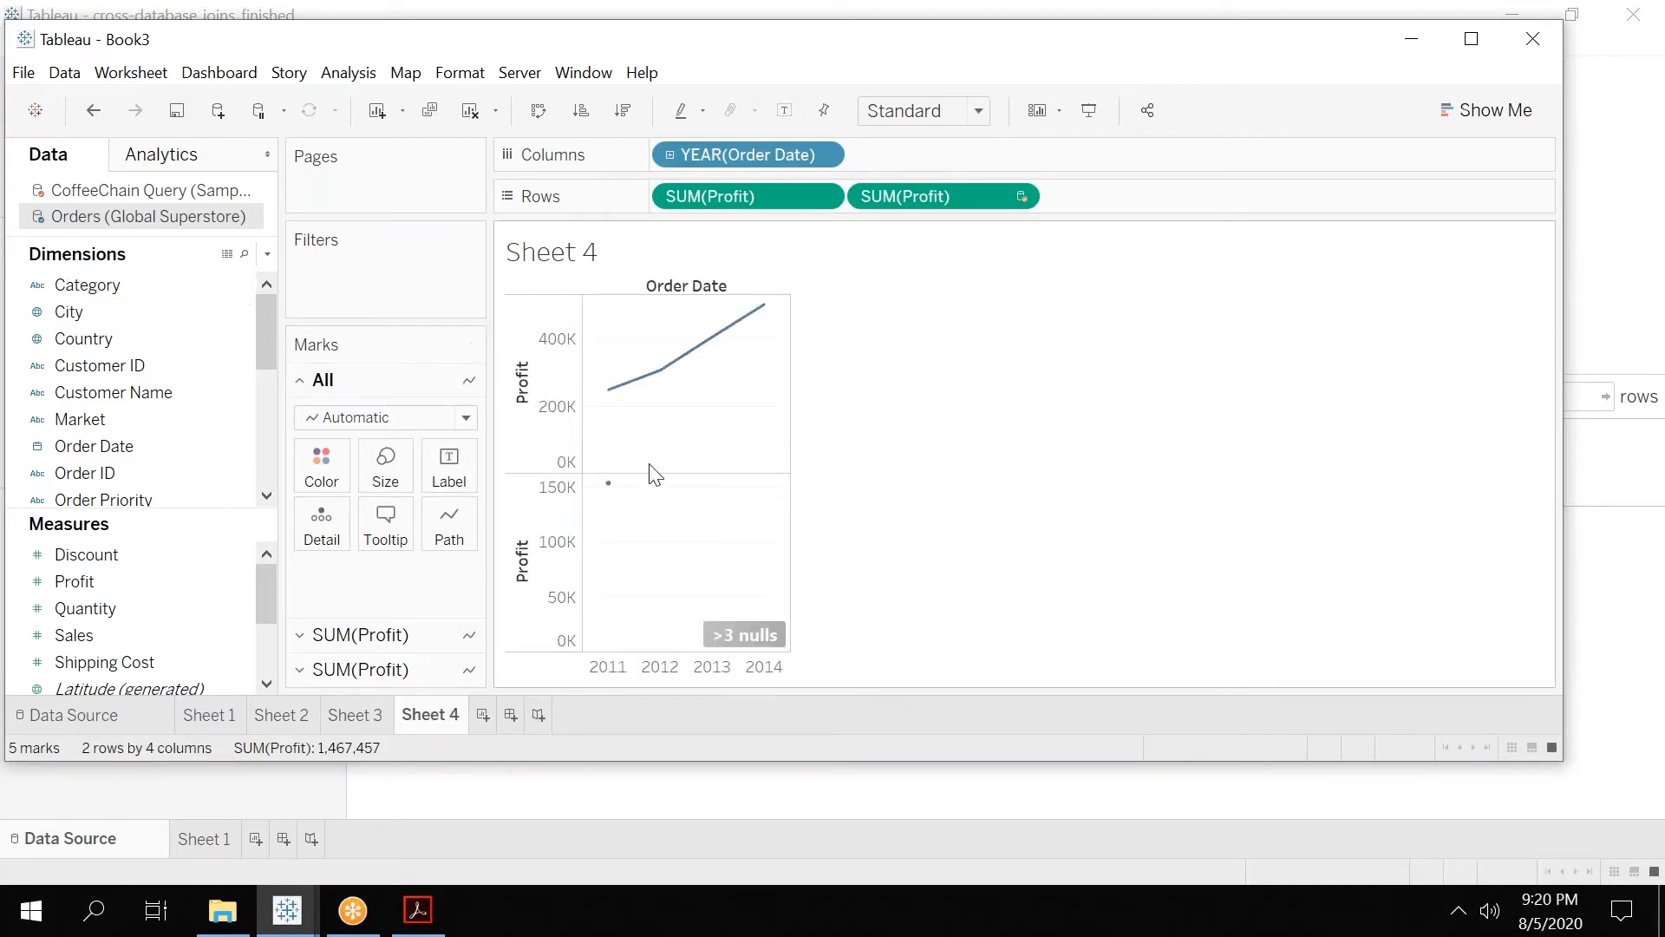
left_click(101, 196)
left_click(67, 78)
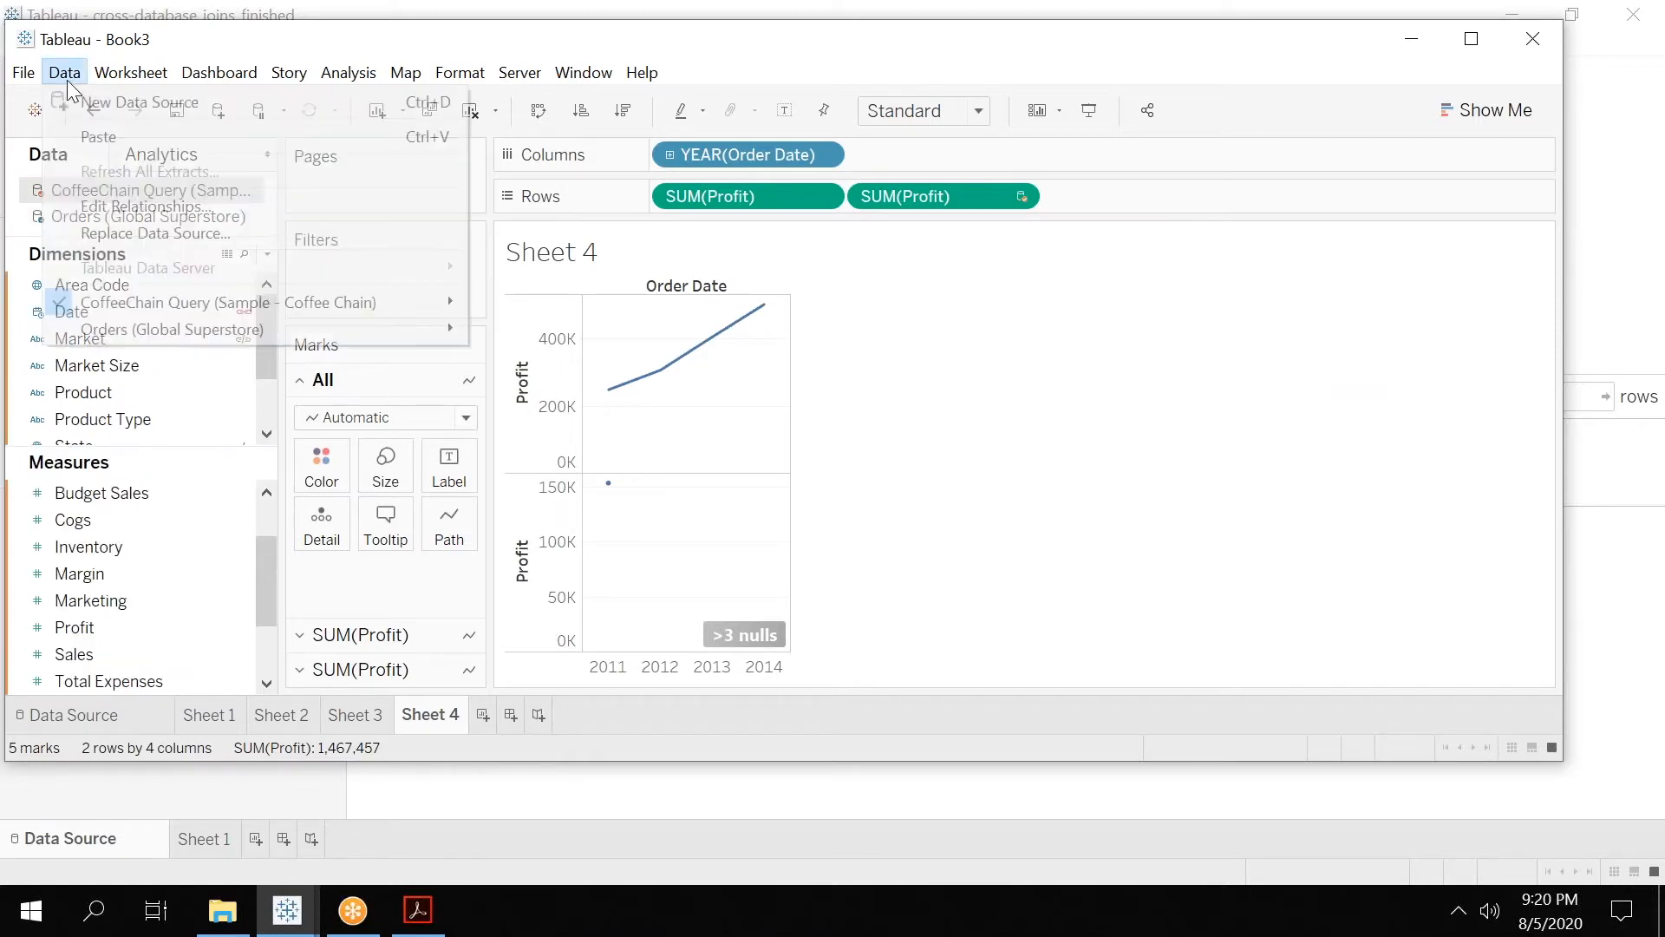
left_click(130, 215)
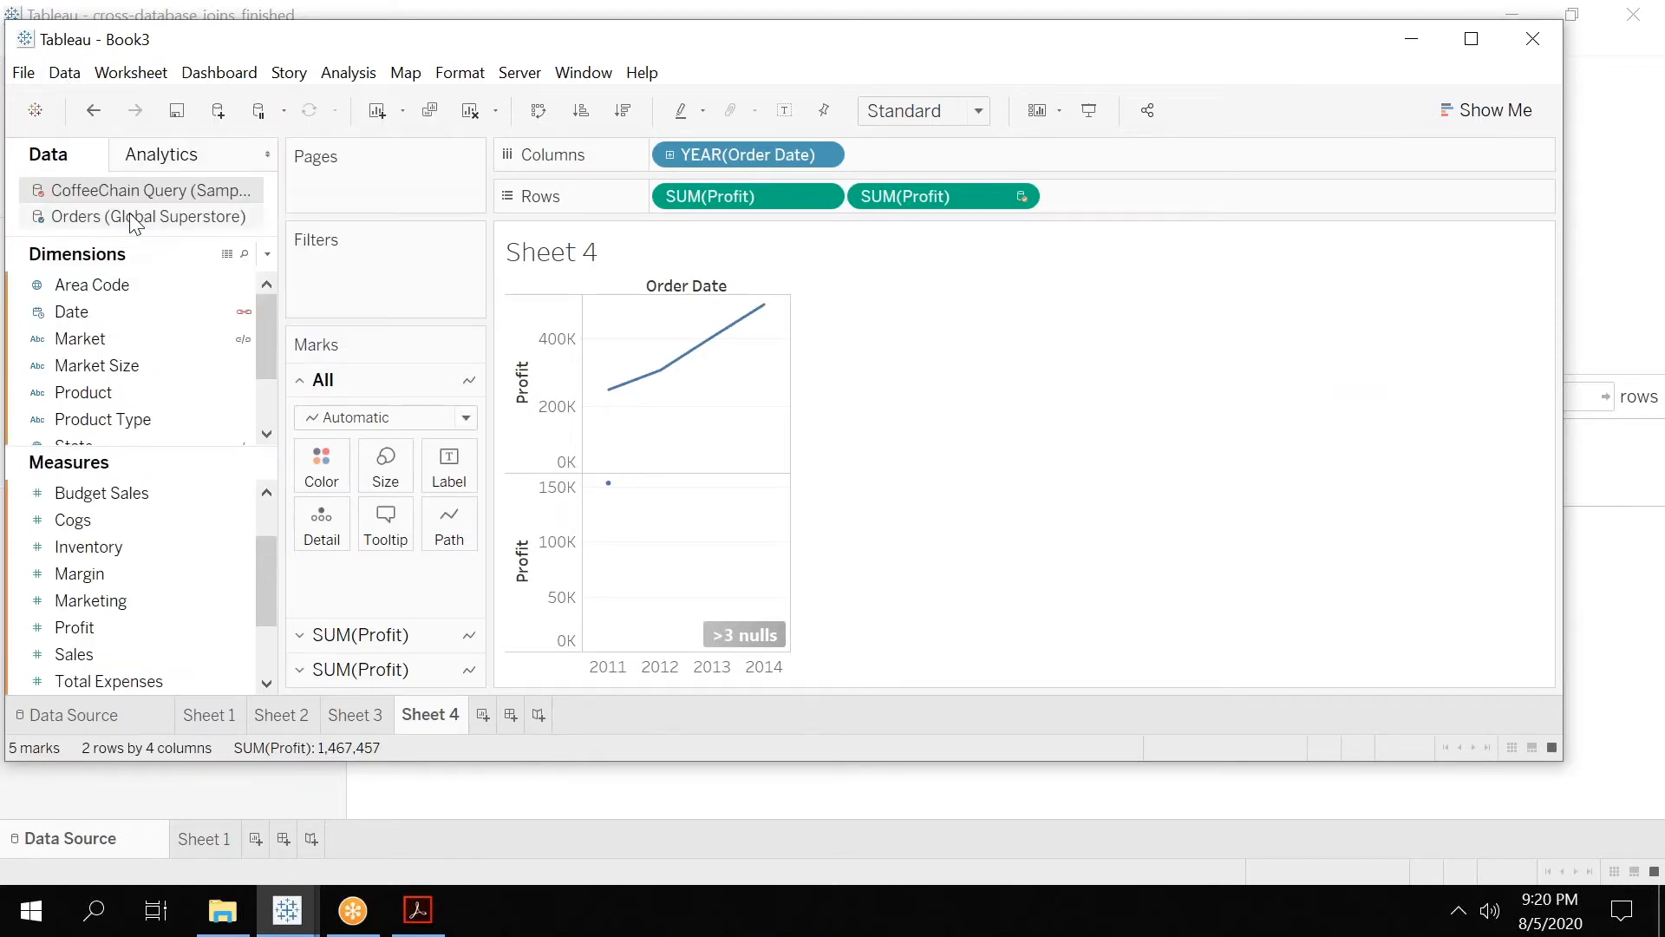
left_click(642, 341)
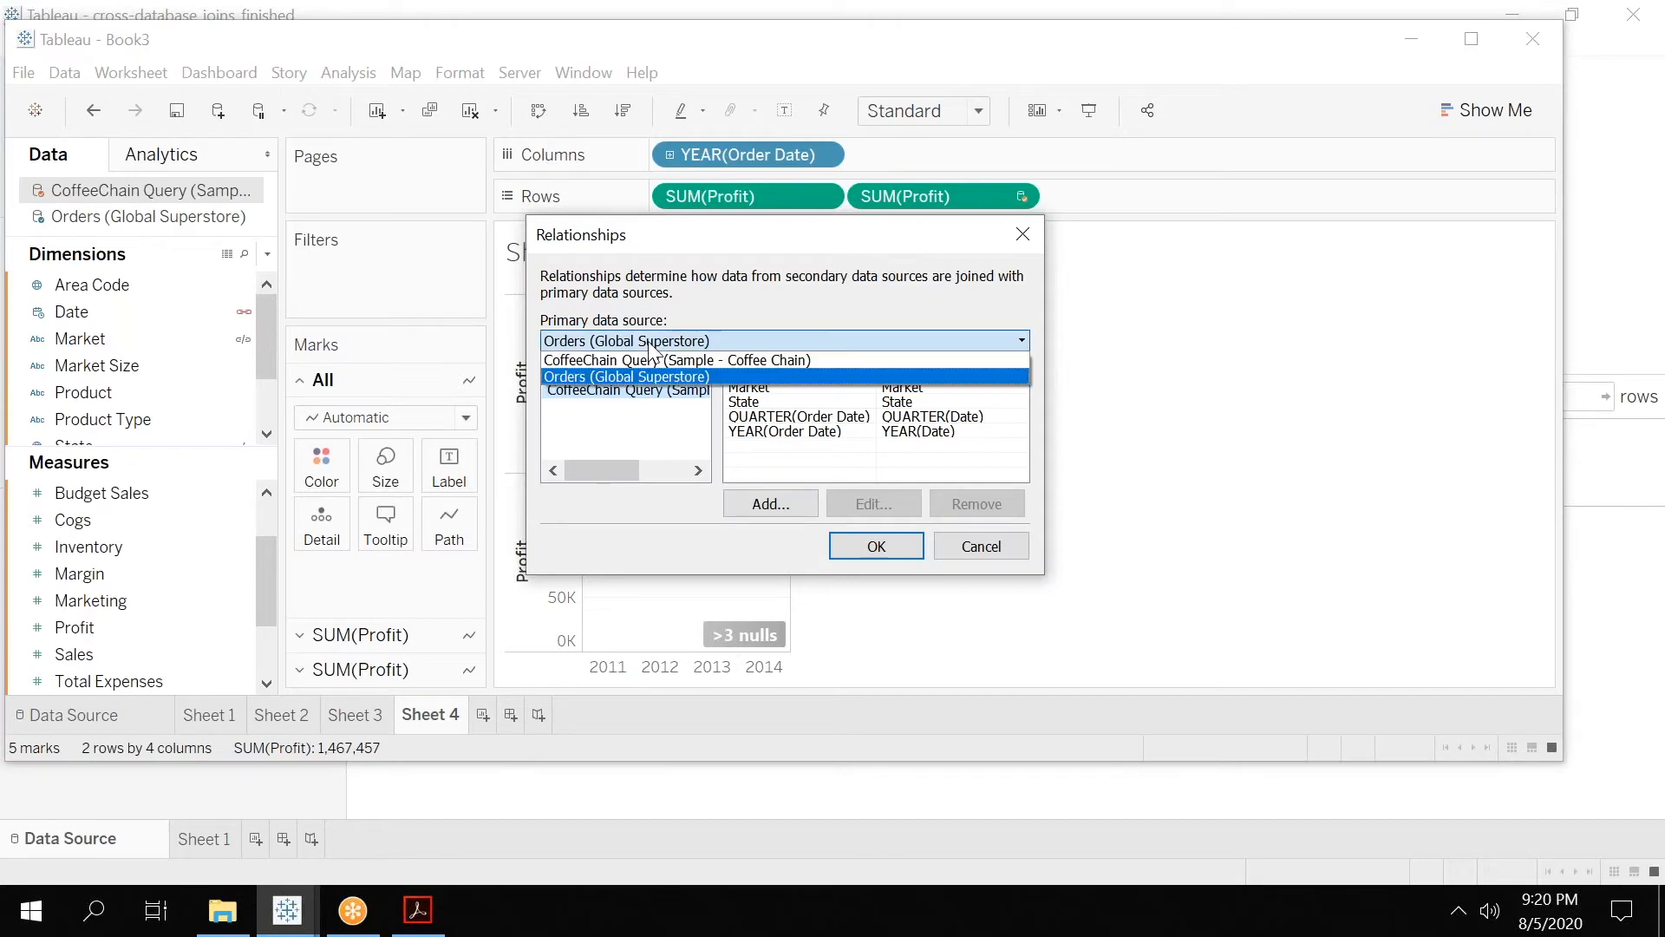
left_click(628, 360)
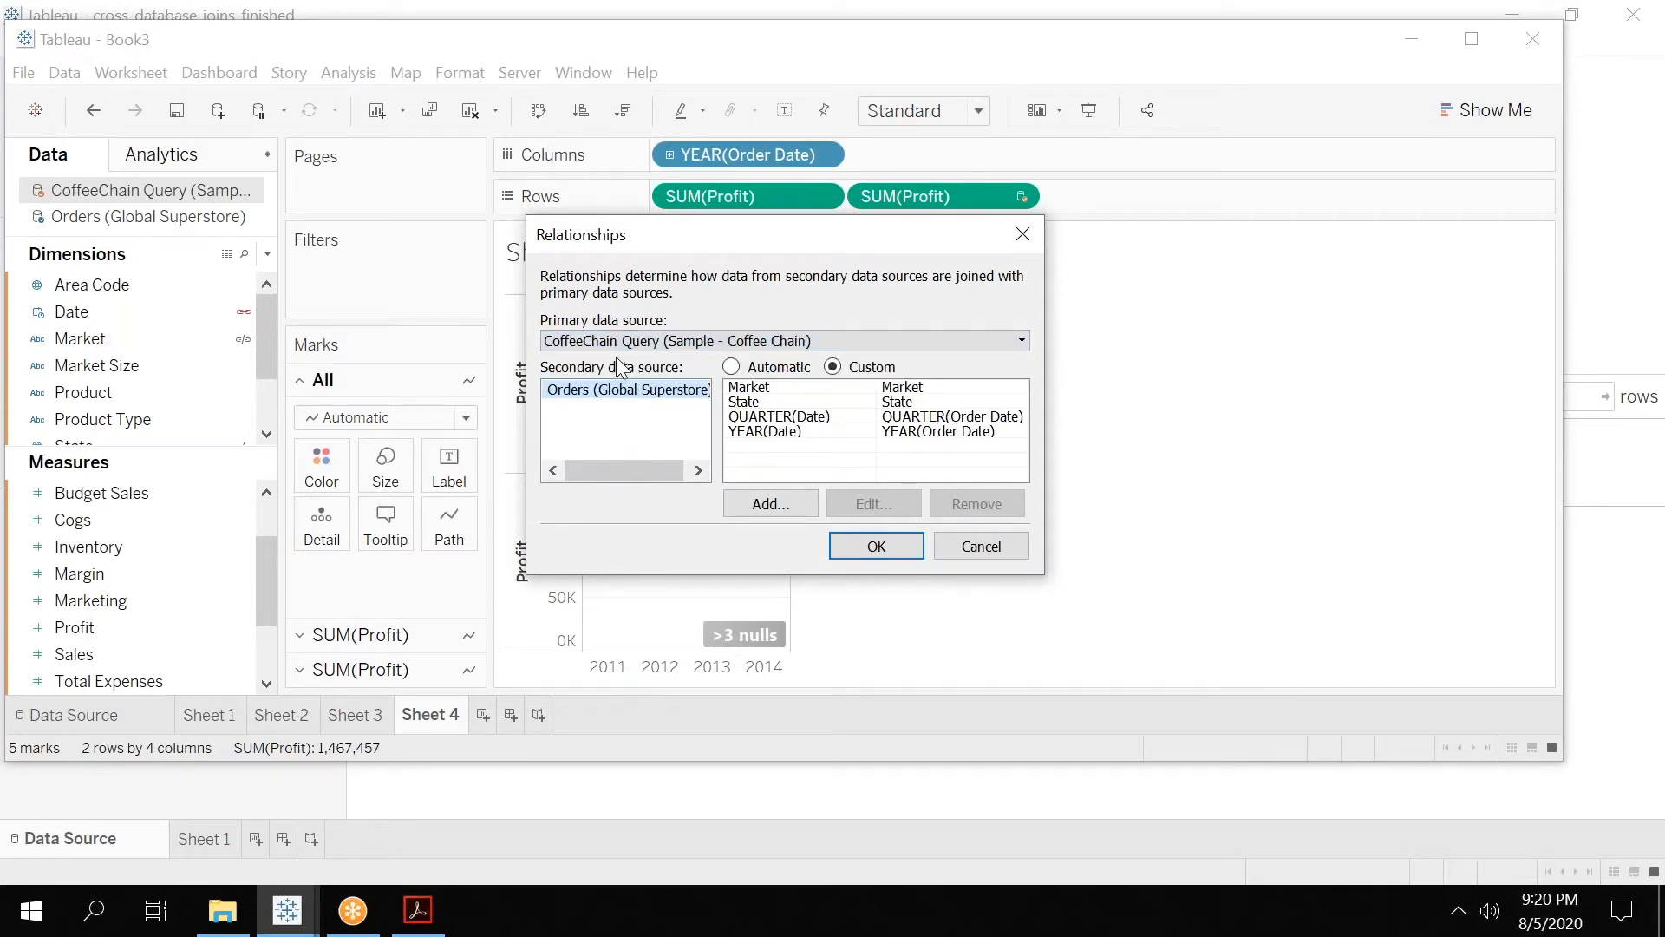
left_click(888, 548)
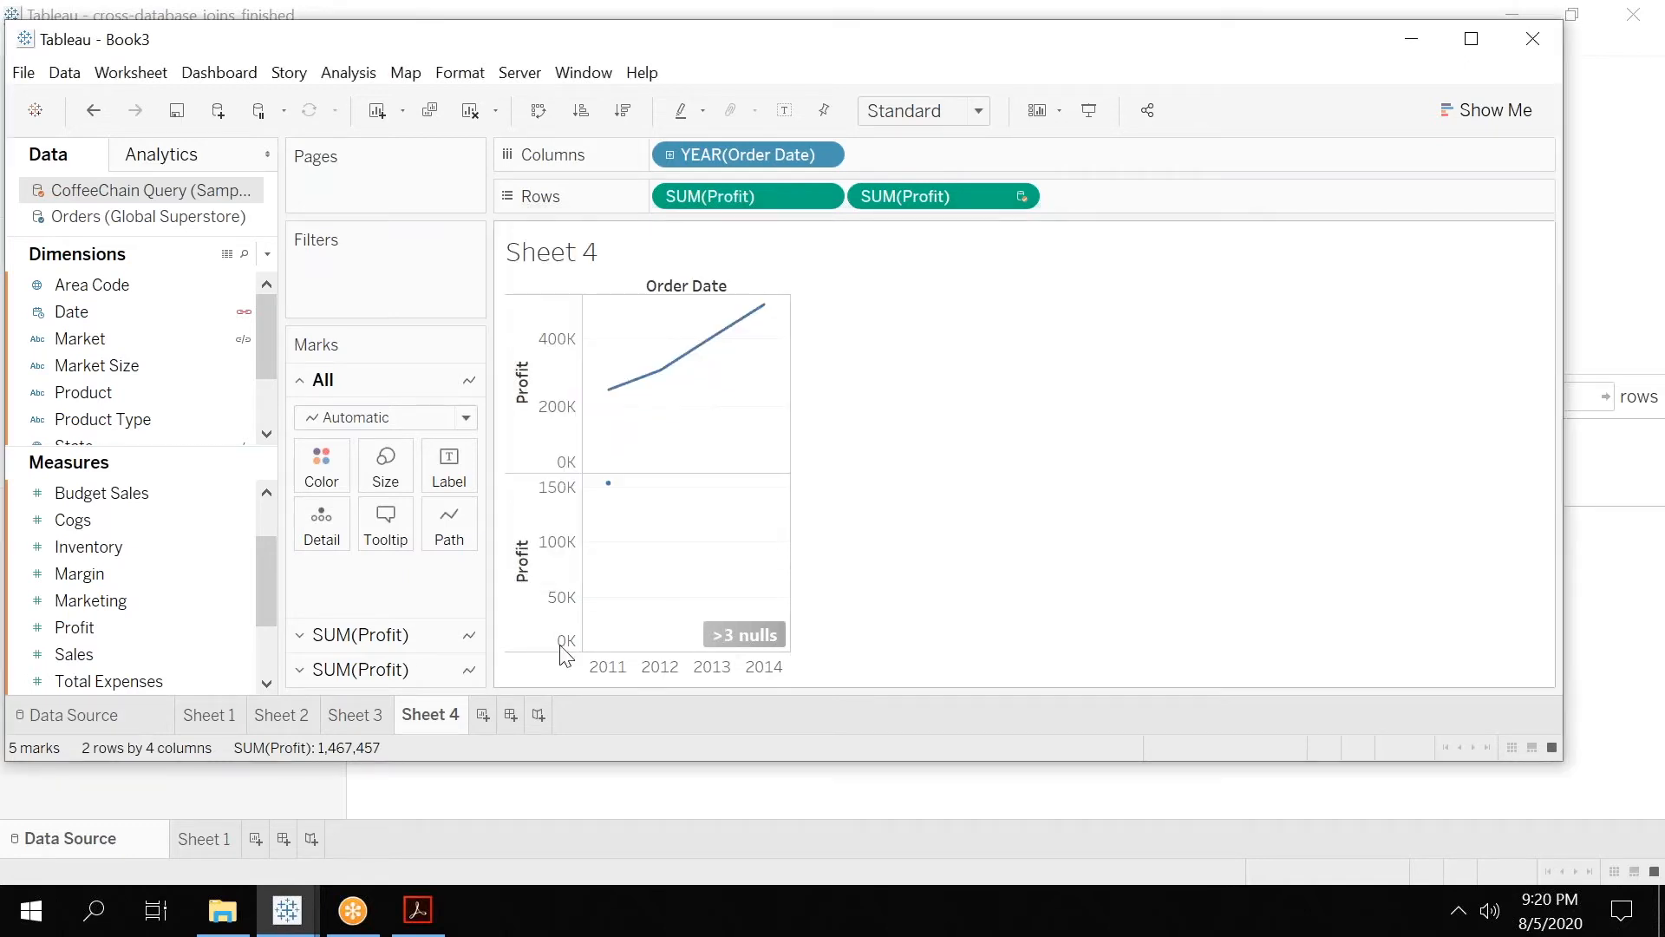
Recheck the primary data source in Sheet 4's relationships with CoffeeChain Query selected, leaving the settings unchanged.
left_click(134, 219)
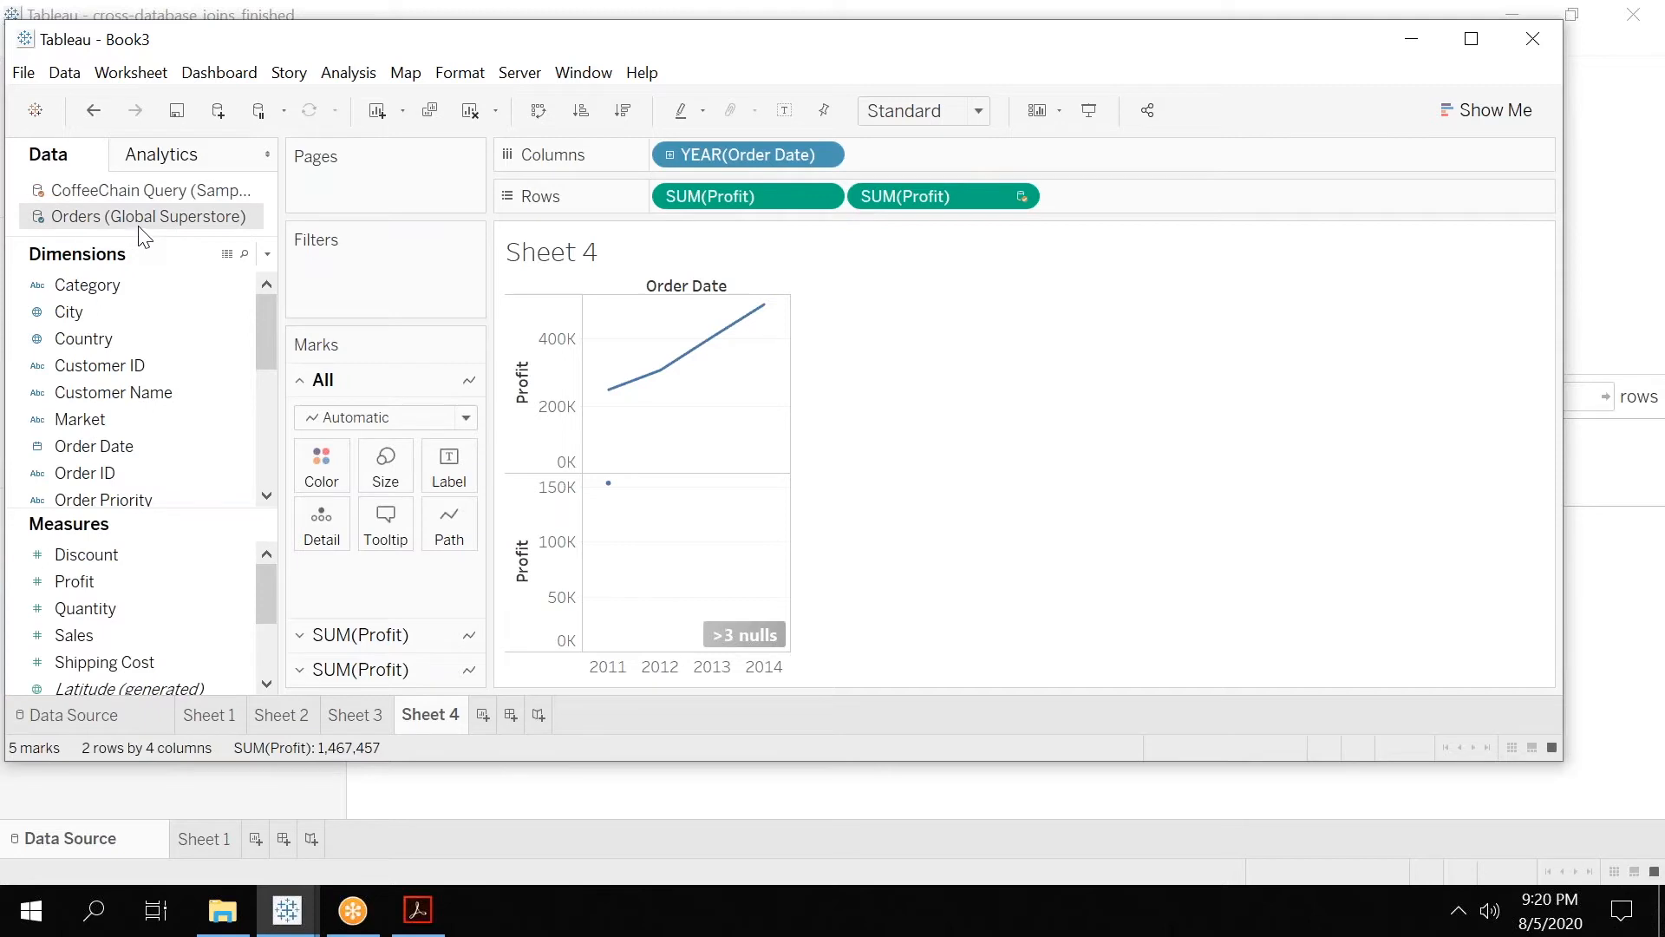
left_click(144, 189)
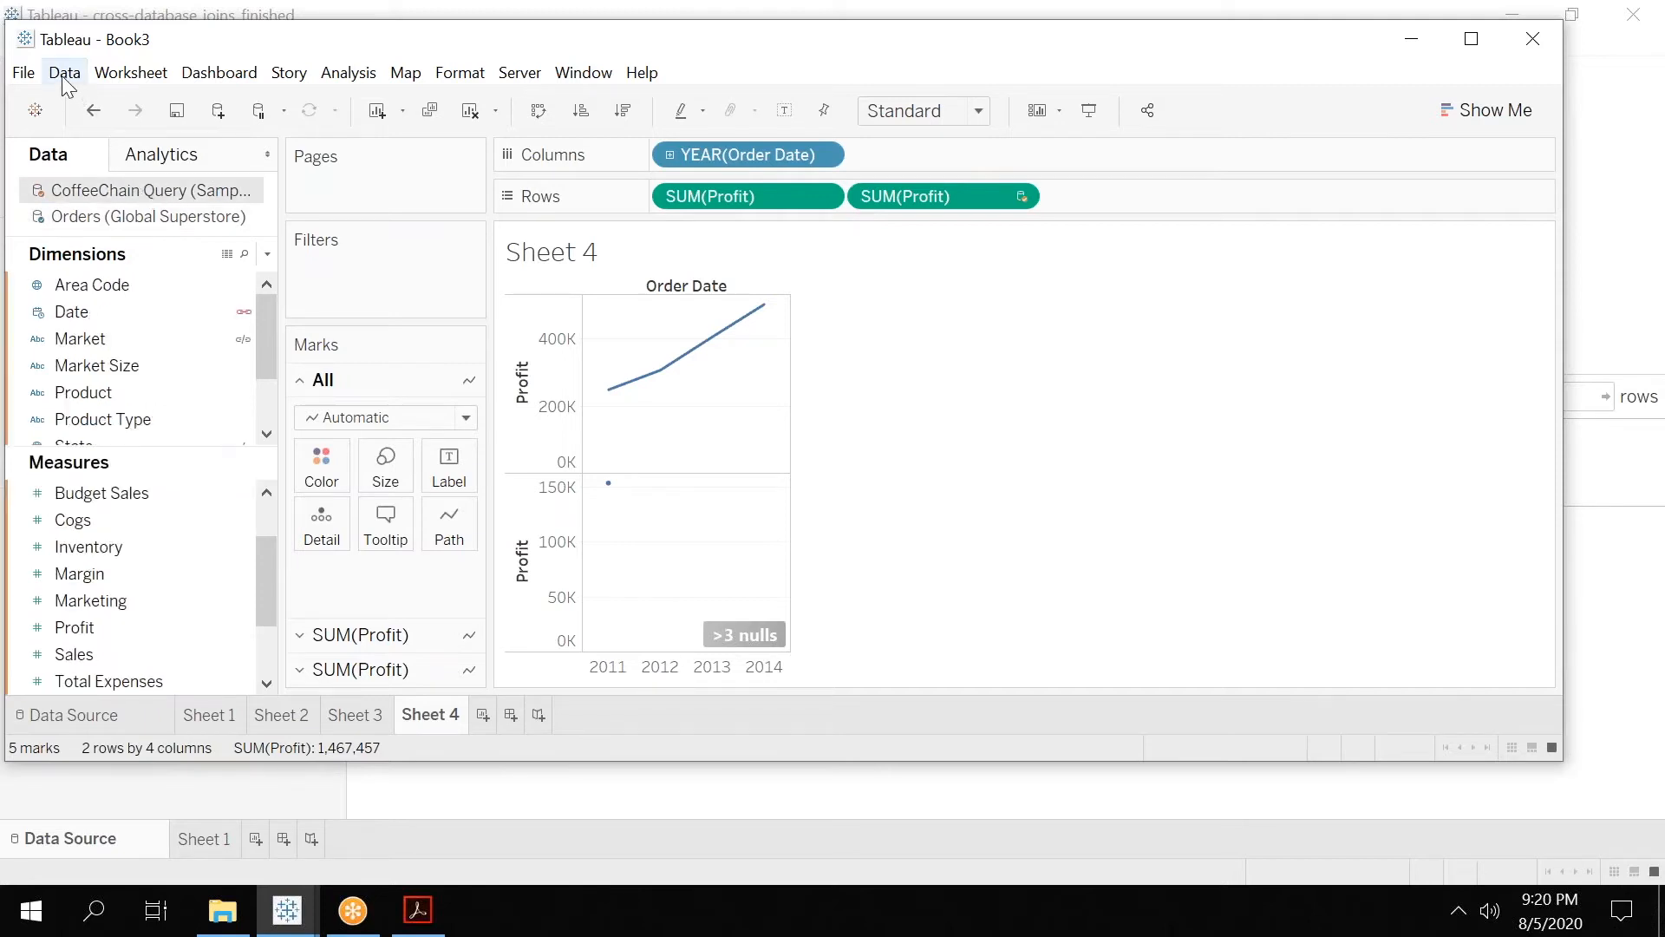
left_click(63, 75)
left_click(149, 201)
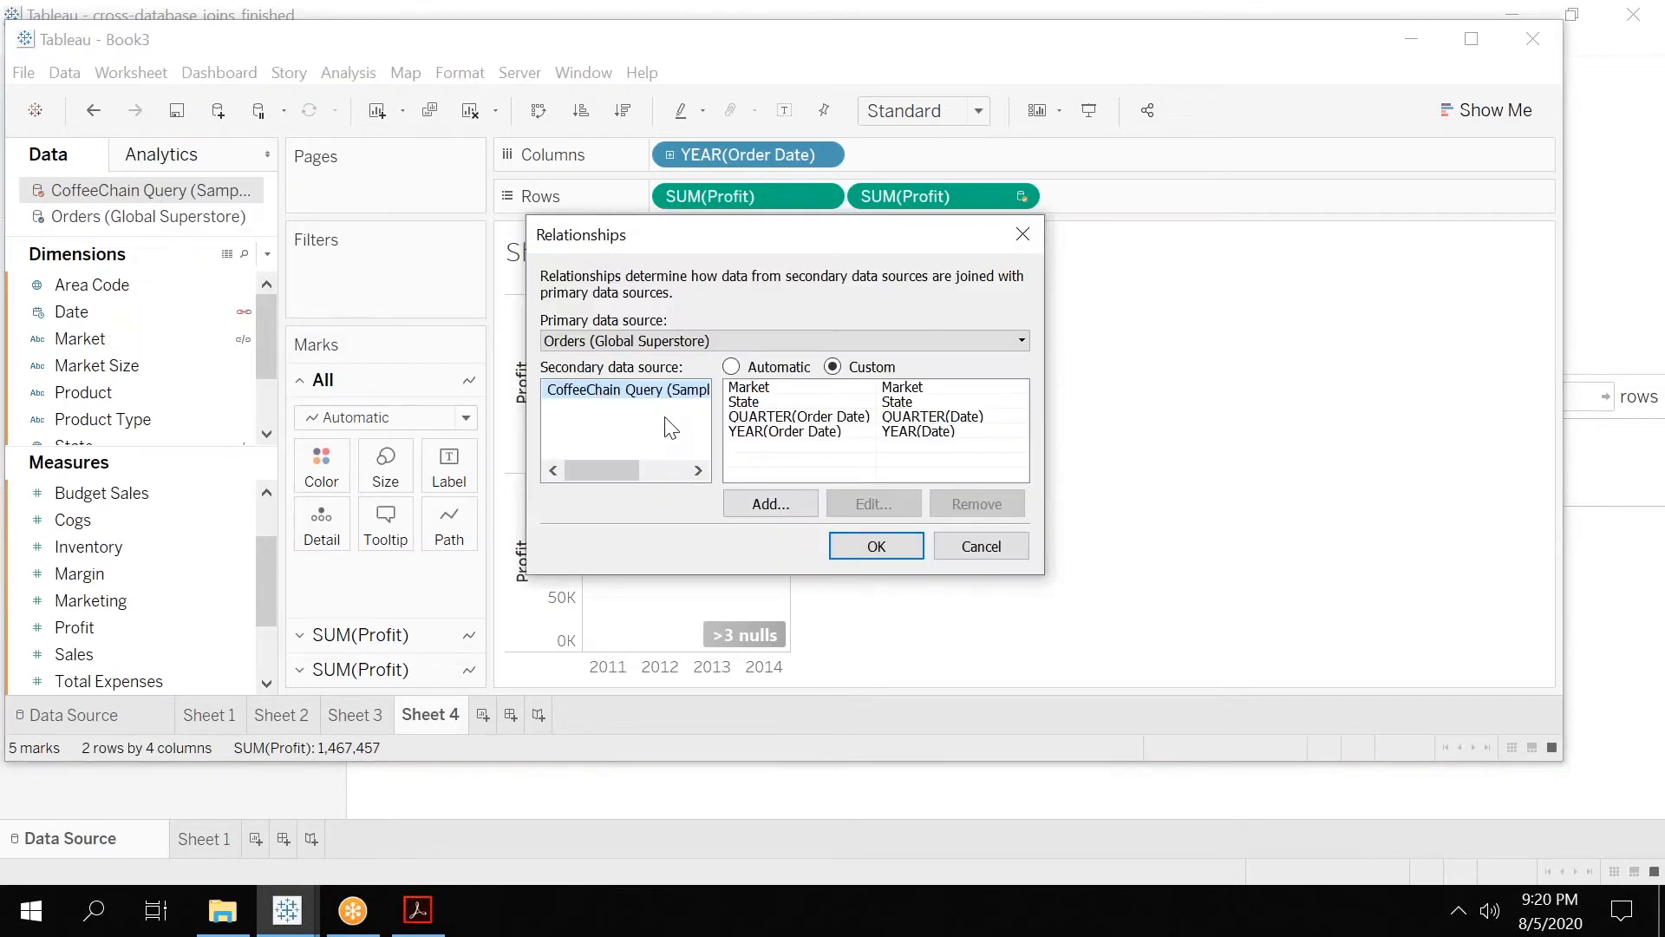
left_click(653, 341)
left_click(989, 549)
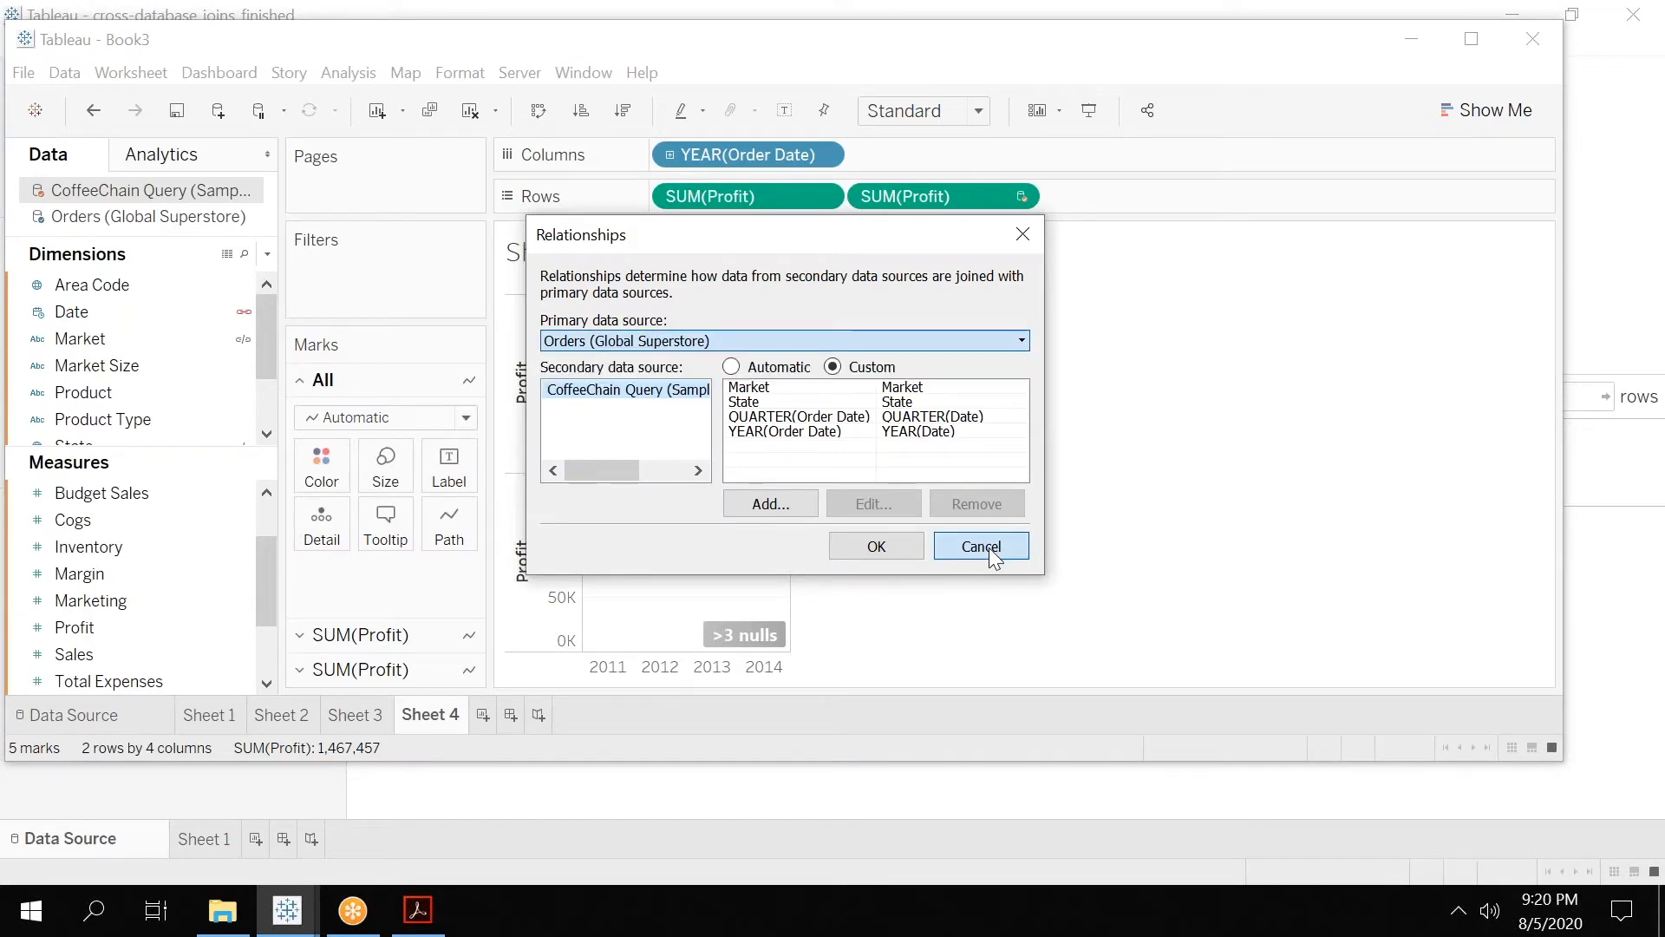
left_click(989, 549)
Create a fifth worksheet and, with CoffeeChain Query selected, review its relationships to Orders (Global Superstore).
left_click(482, 714)
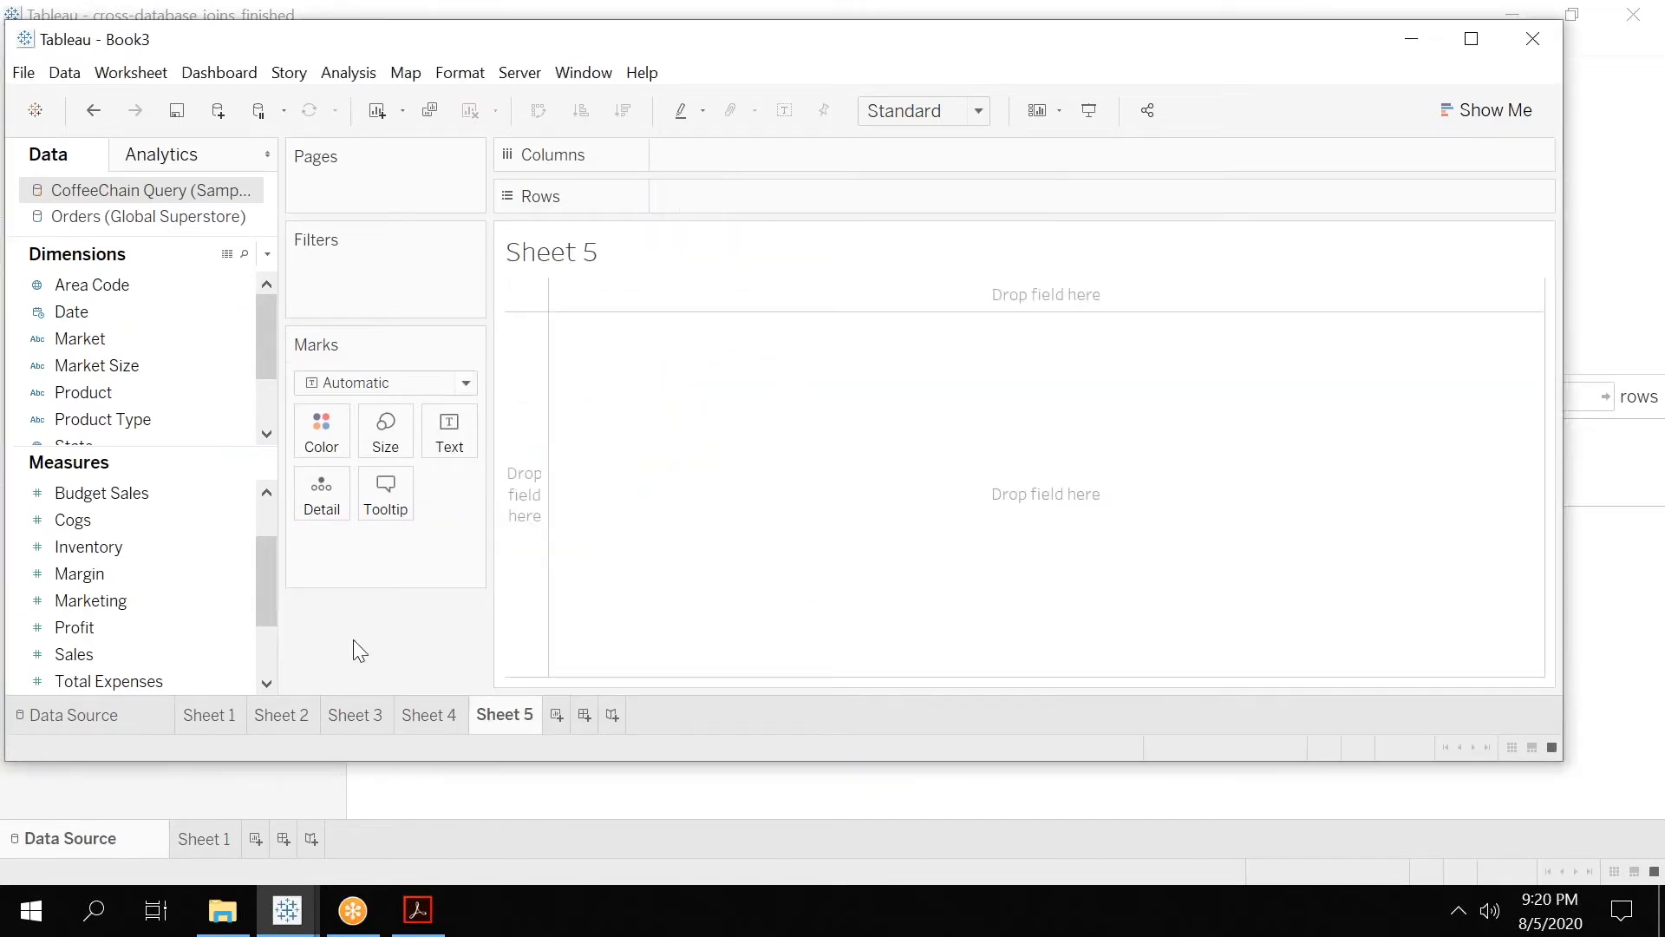
left_click(50, 208)
left_click(70, 195)
left_click(75, 76)
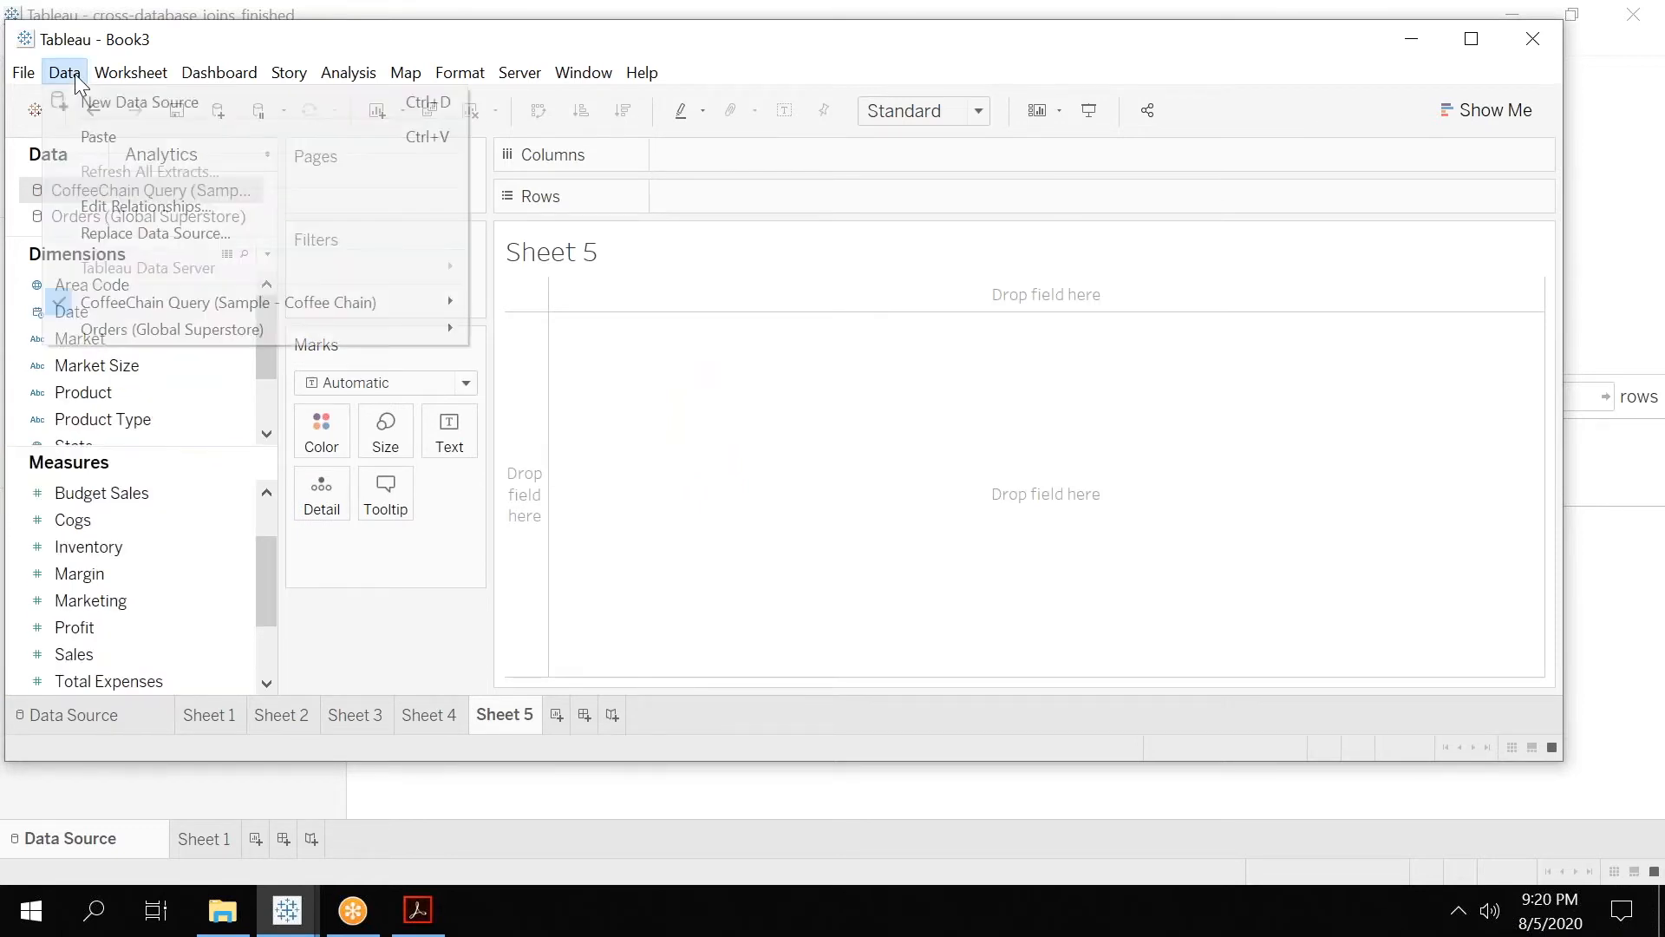
left_click(157, 204)
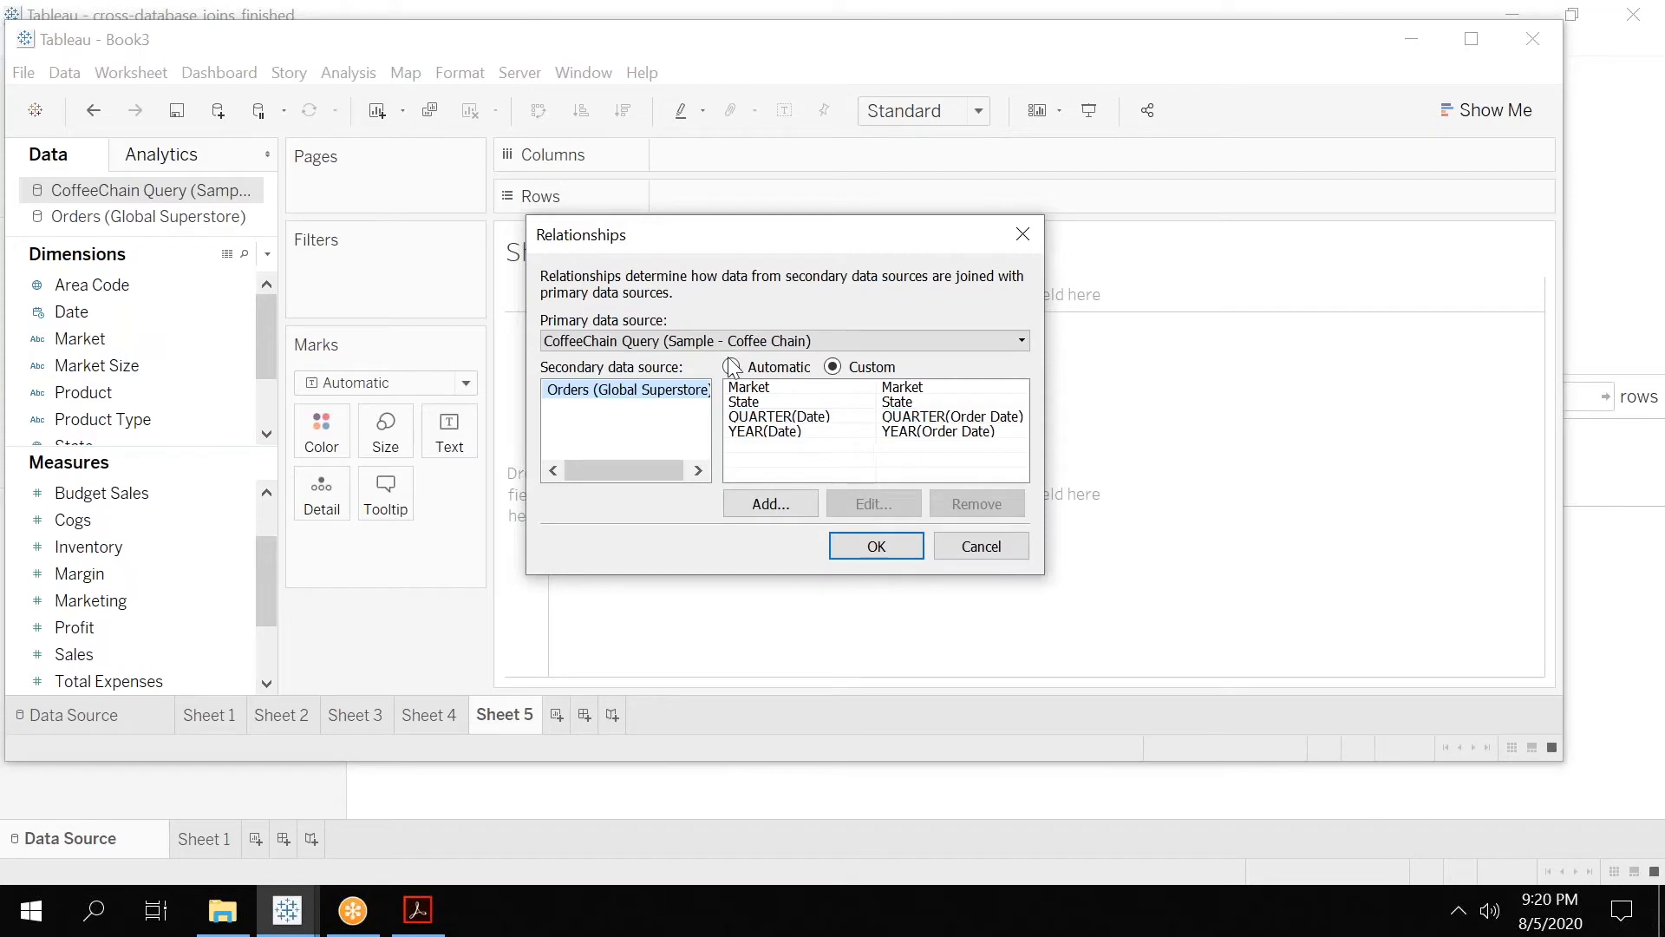
left_click(877, 548)
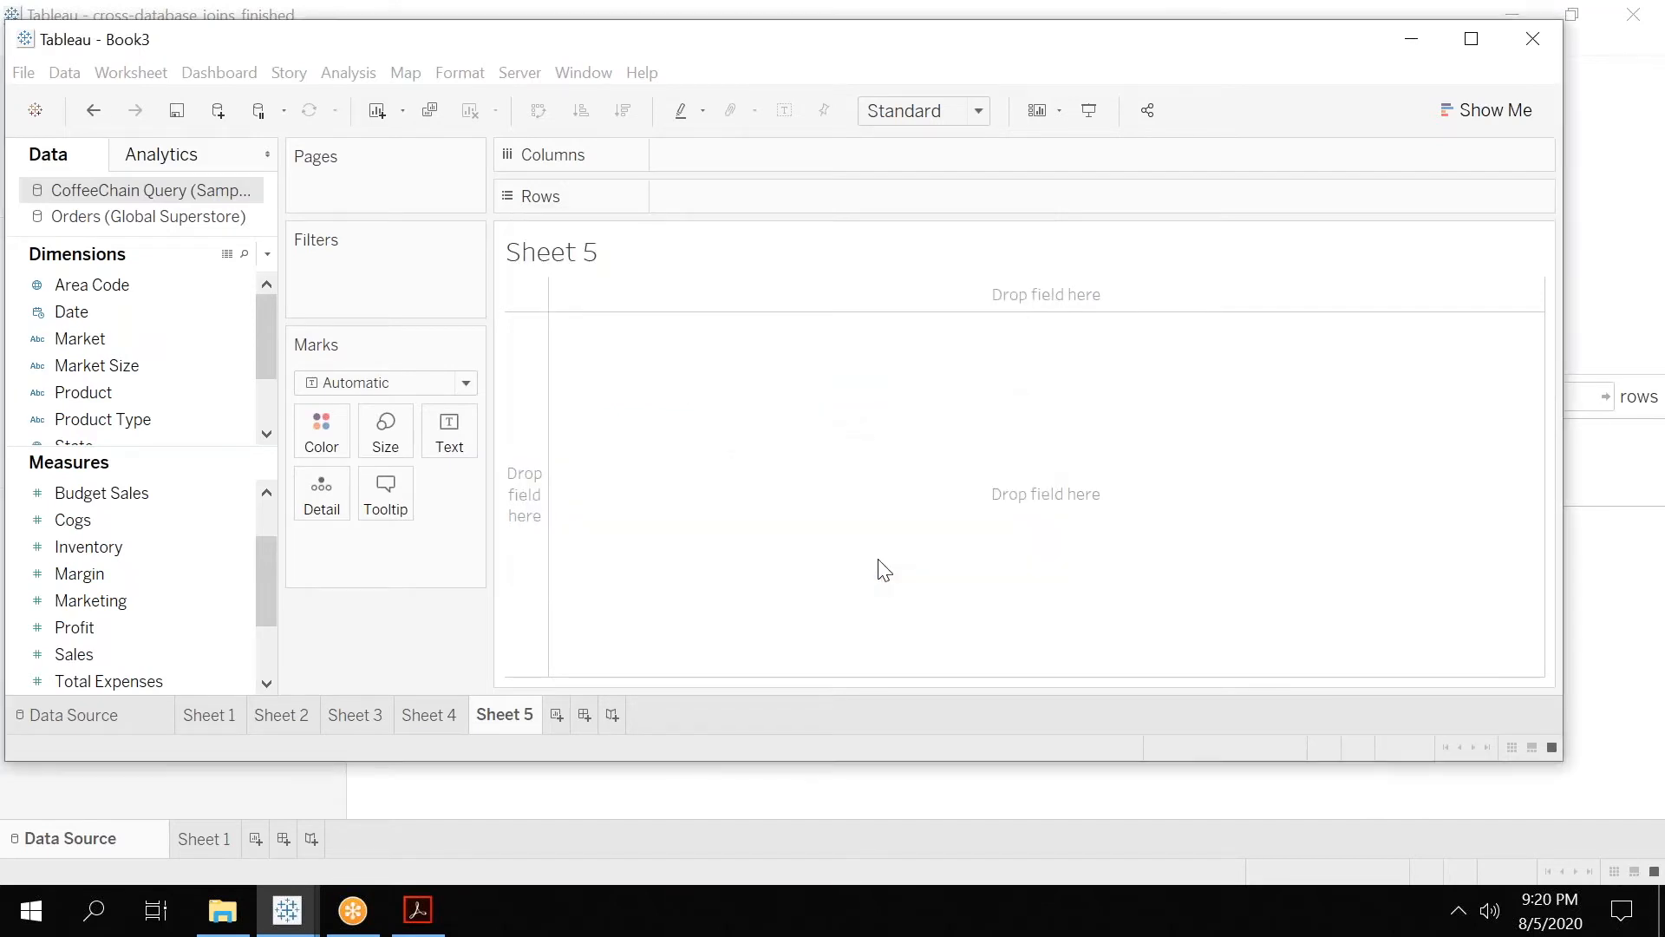
On Sheet 5, plot Profit from CoffeeChain Query and from Orders in rows against the year of CoffeeChain's Date.
left_click_drag(113, 309, 666, 155)
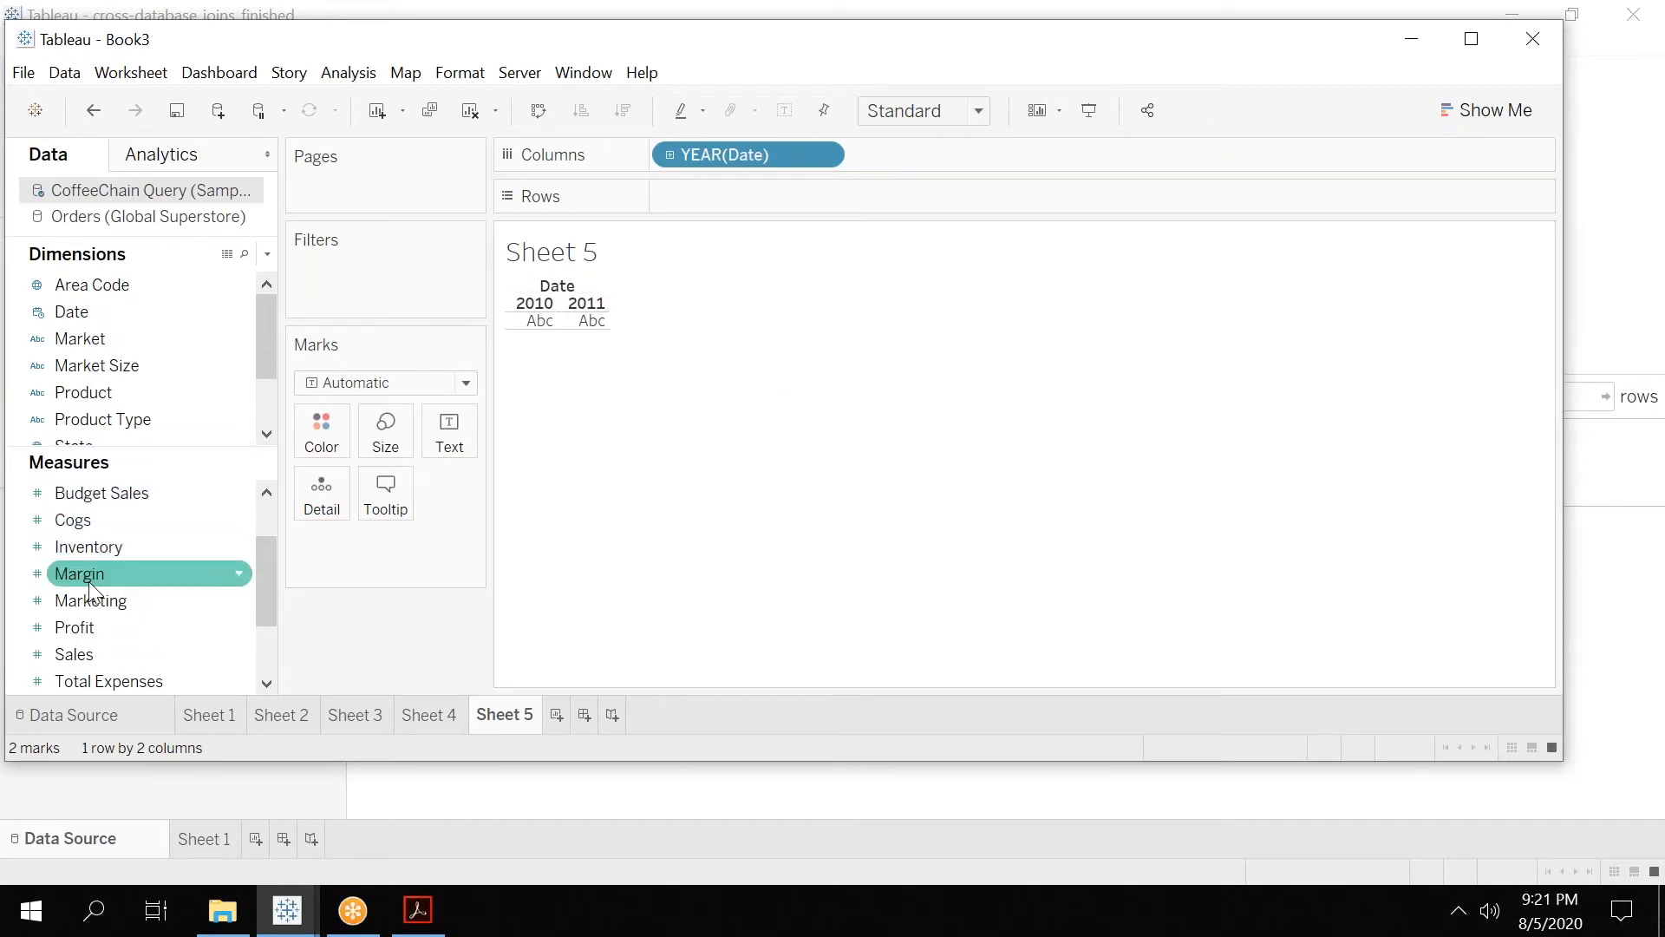
left_click(74, 627)
left_click_drag(75, 626, 694, 196)
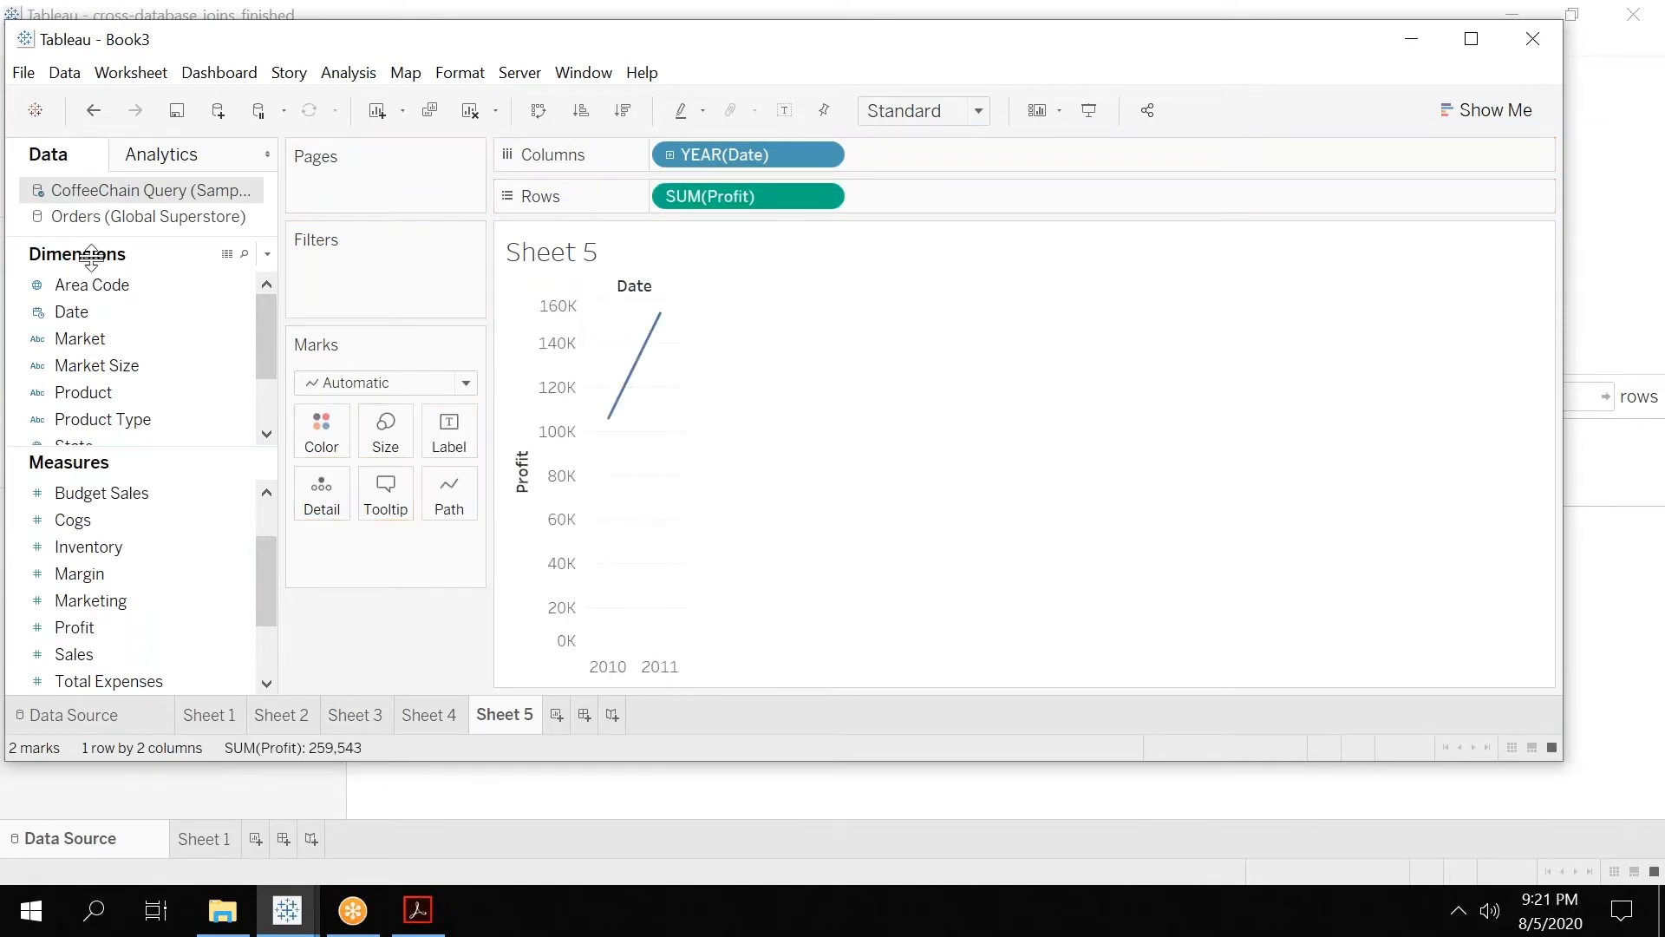
left_click(145, 218)
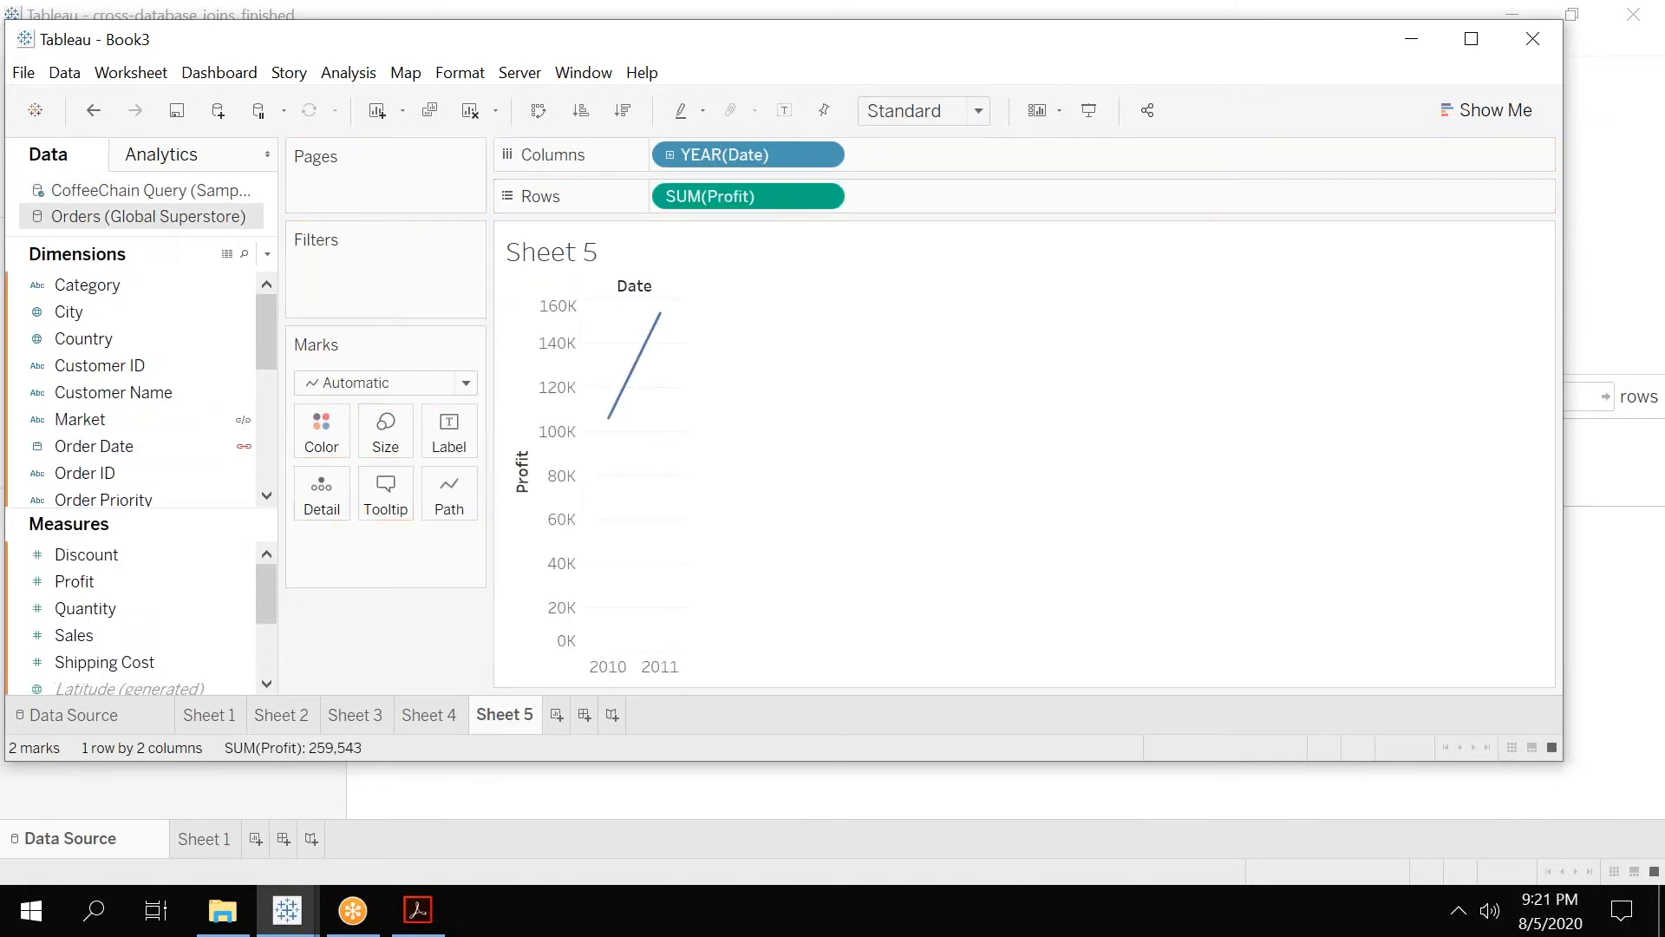
left_click_drag(64, 581, 920, 195)
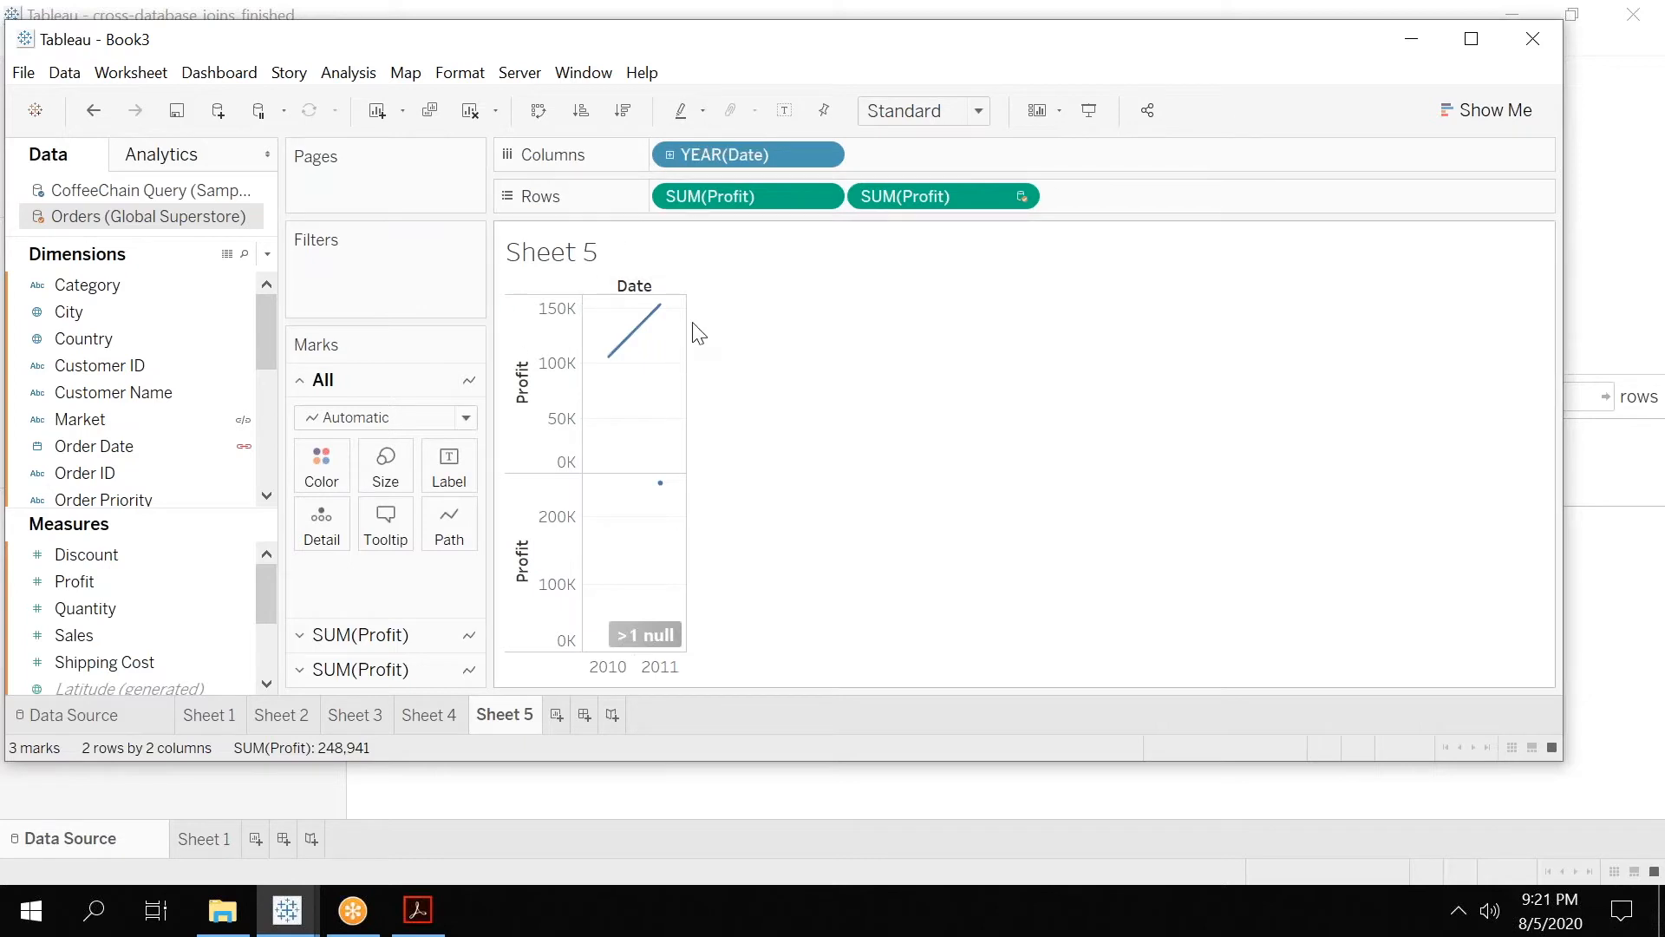
Examine the 2011 profit values on Sheet 5 and compare its primary and secondary data sources with those of Sheet 3.
mouse_move(659, 308)
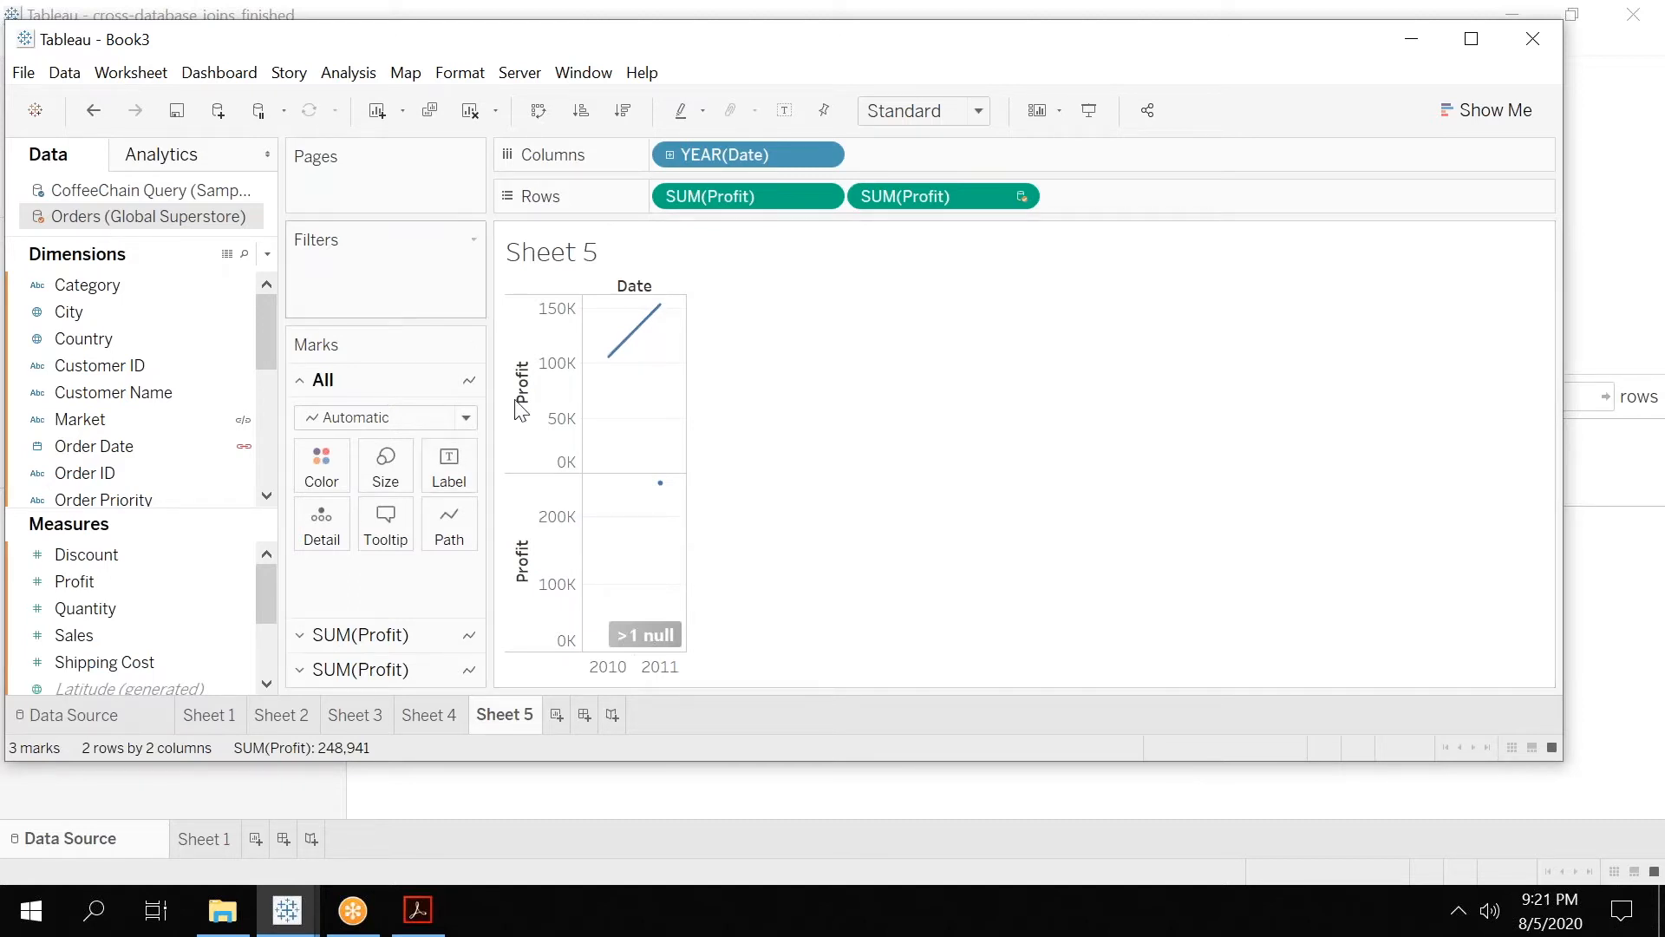
mouse_move(663, 492)
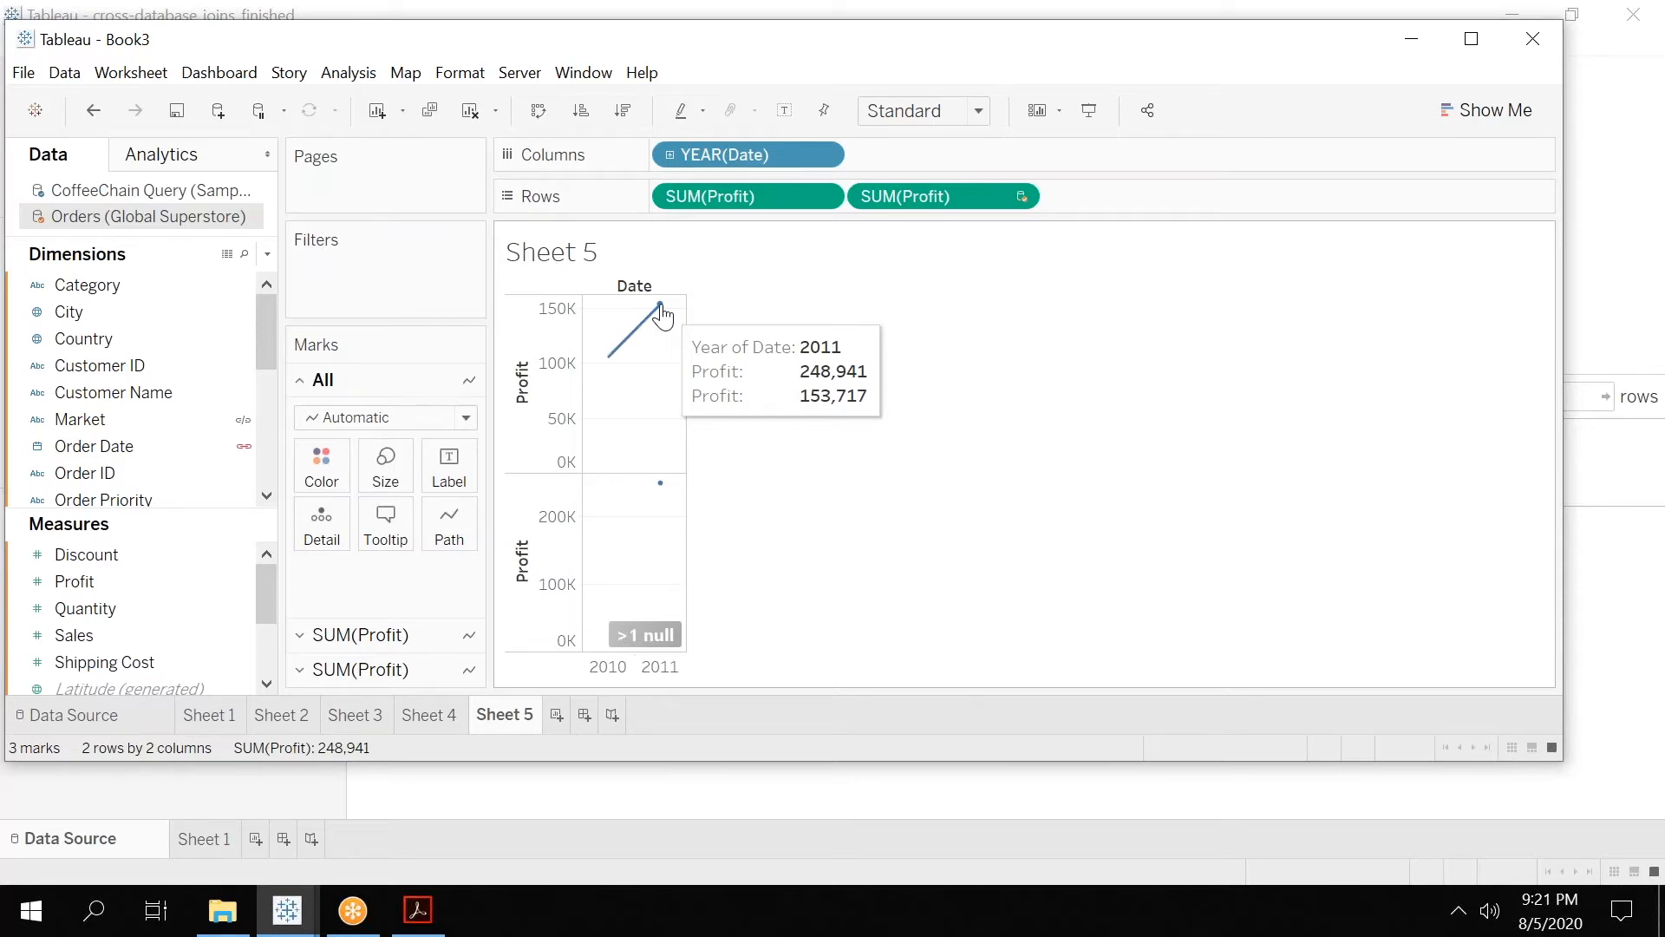
left_click(366, 716)
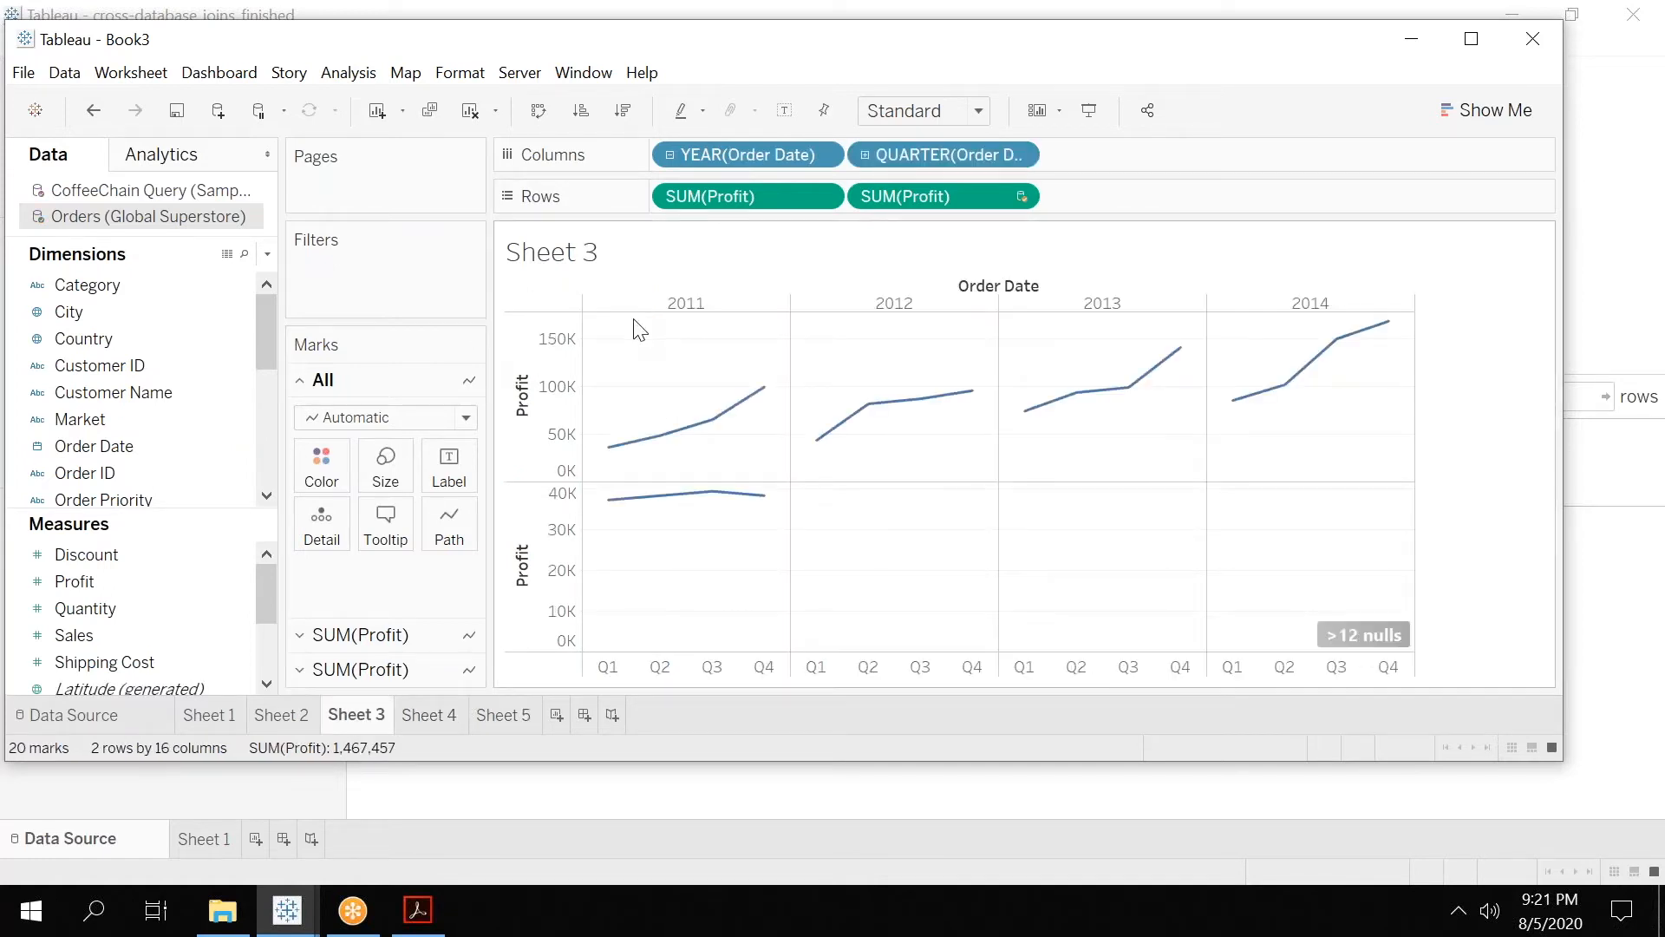
left_click(127, 194)
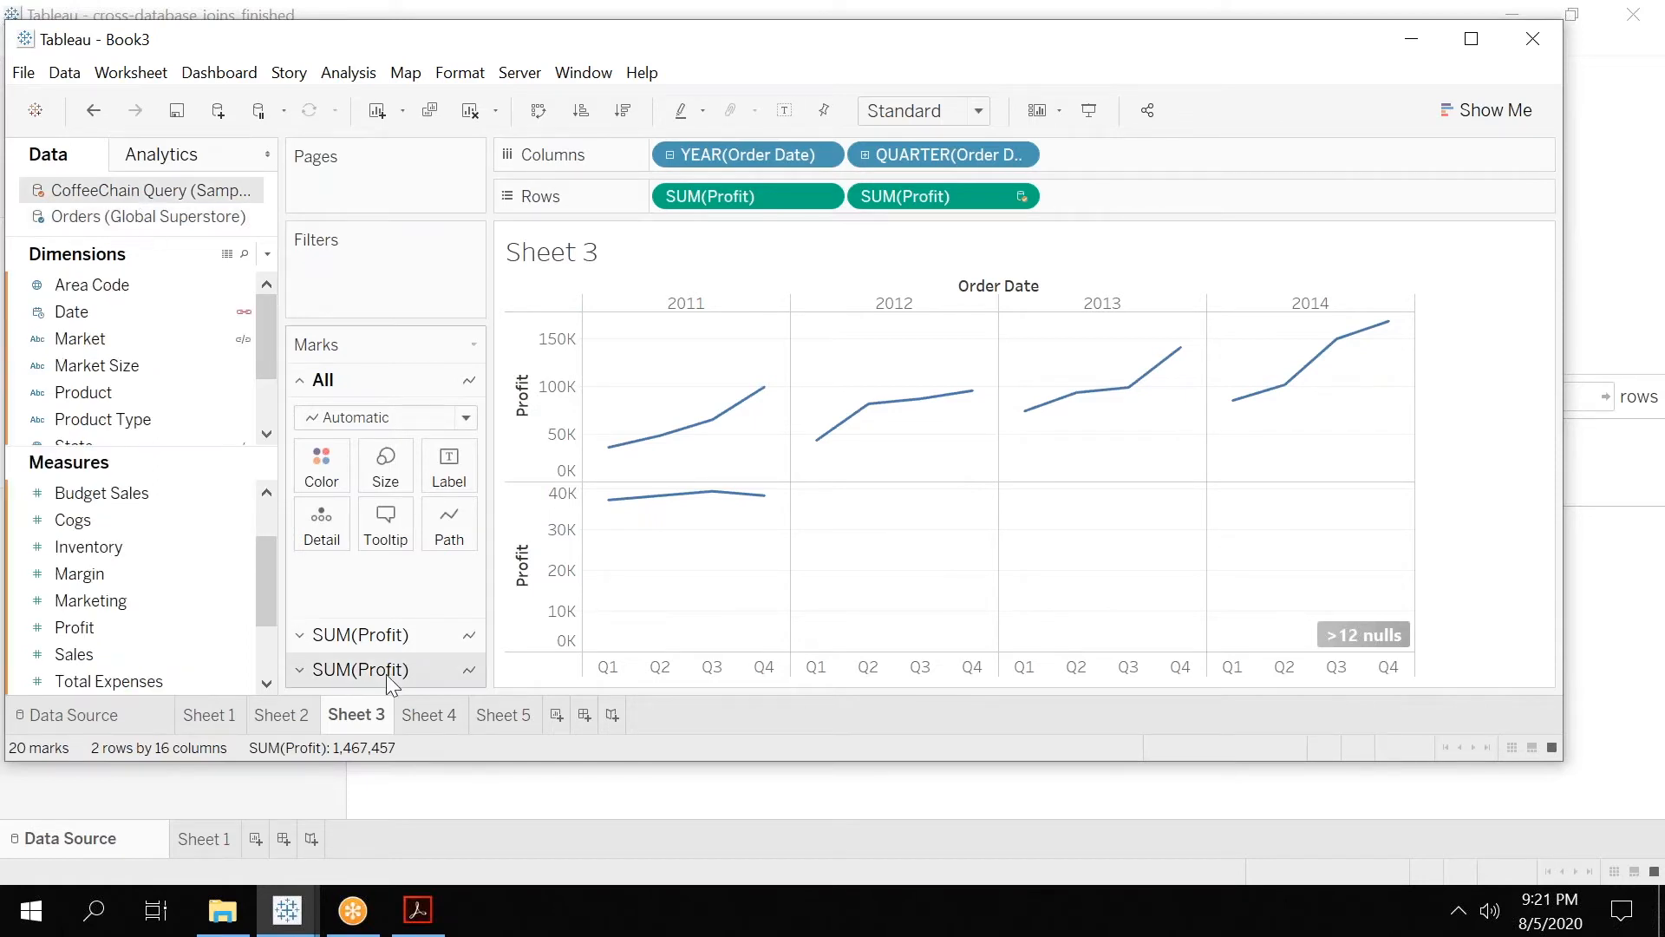
left_click(500, 711)
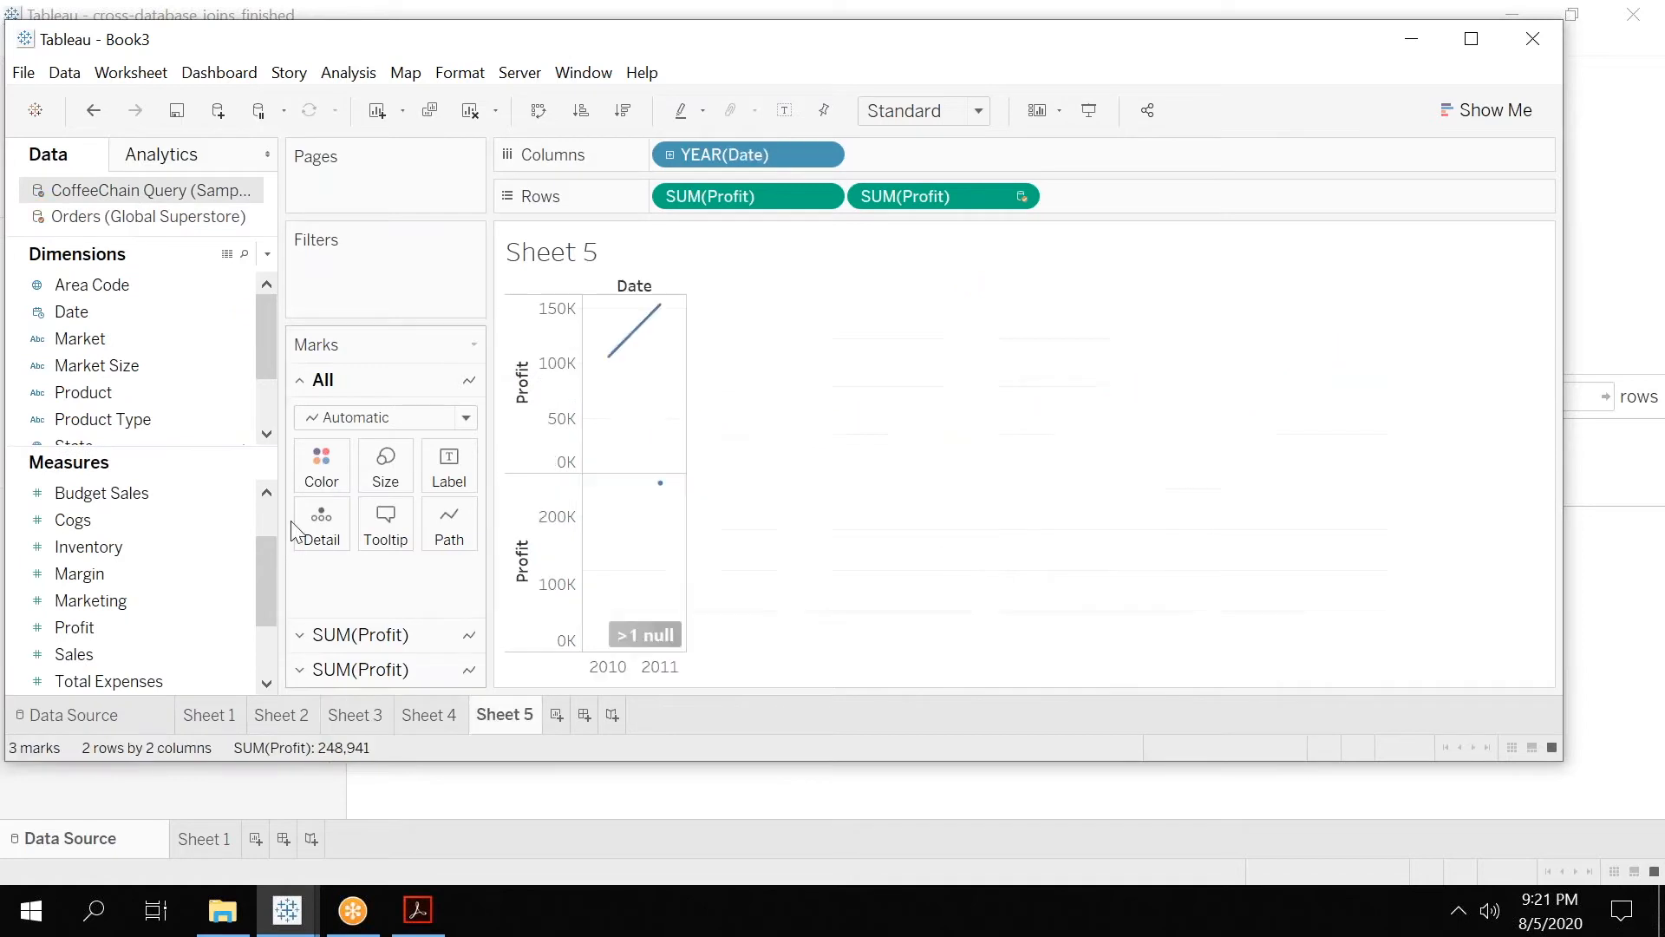
left_click(116, 217)
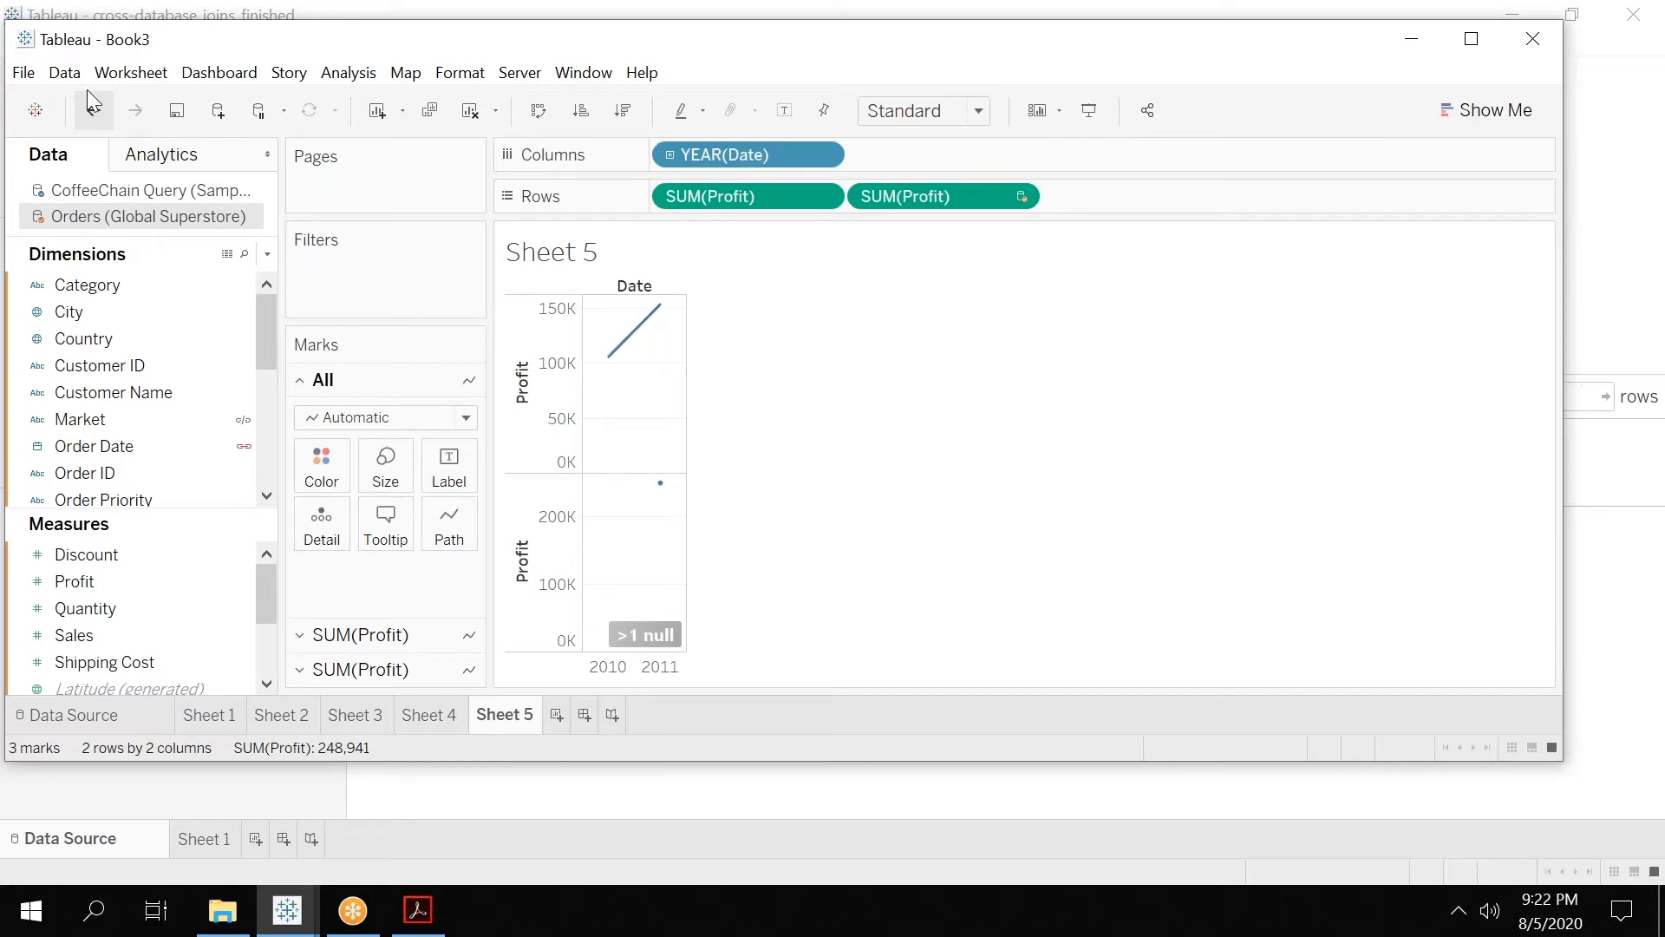
left_click(65, 72)
mouse_move(187, 328)
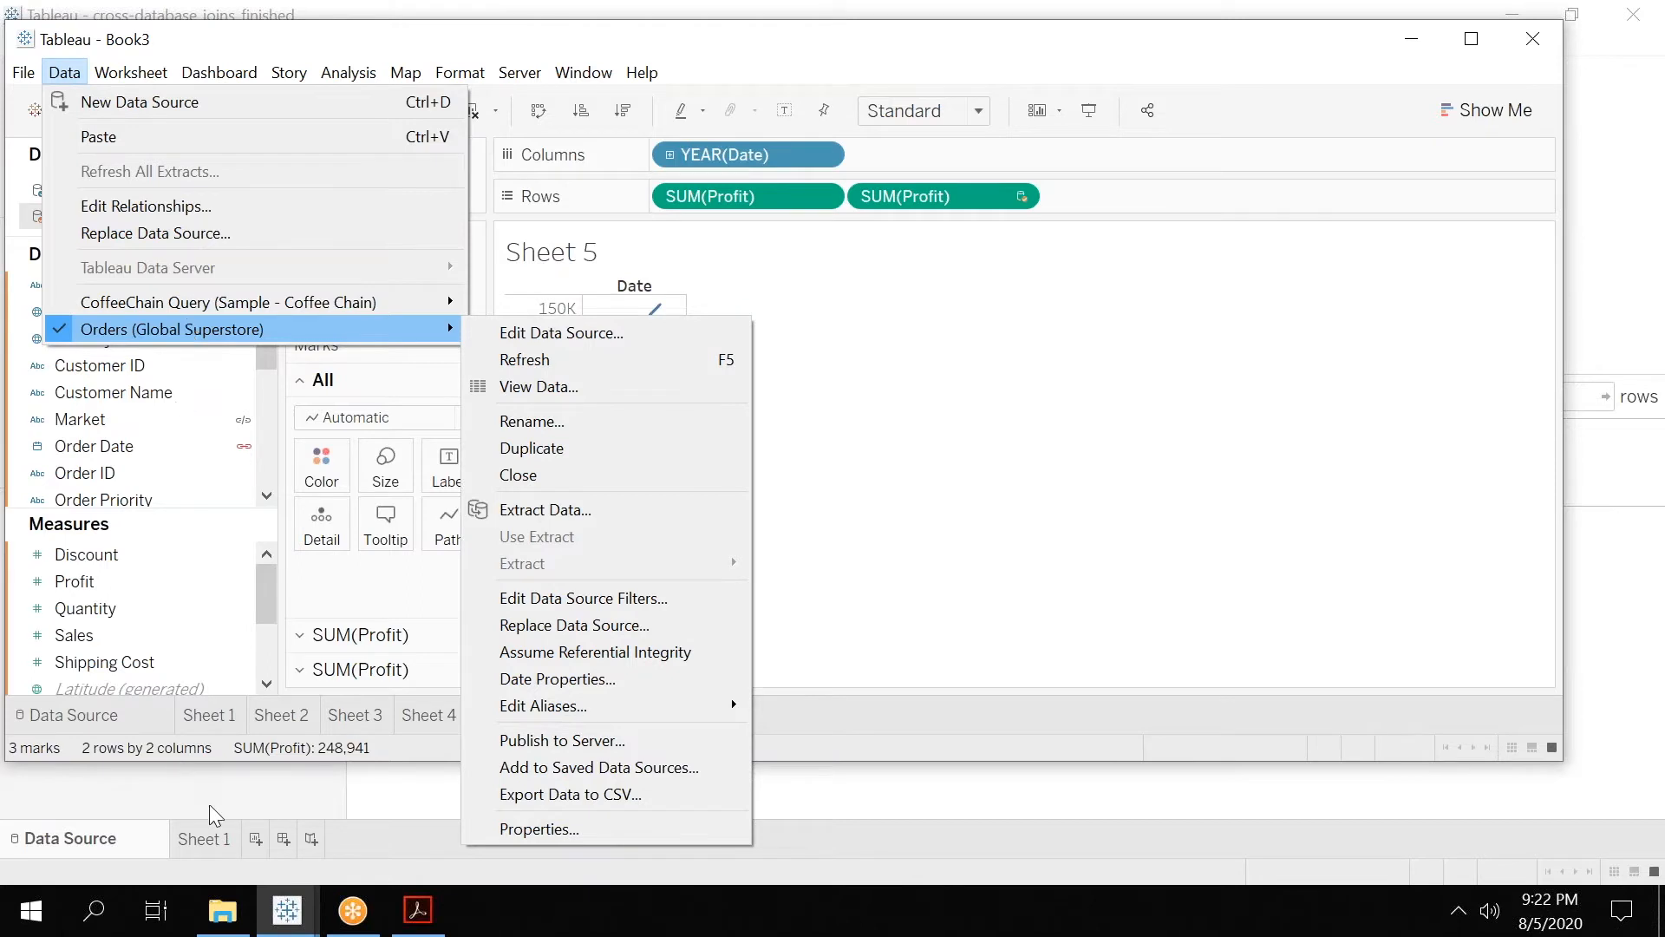
Switch to Tableau 01.pdf in Adobe Acrobat and view the Data Blending diagram of two sources.
left_click(416, 925)
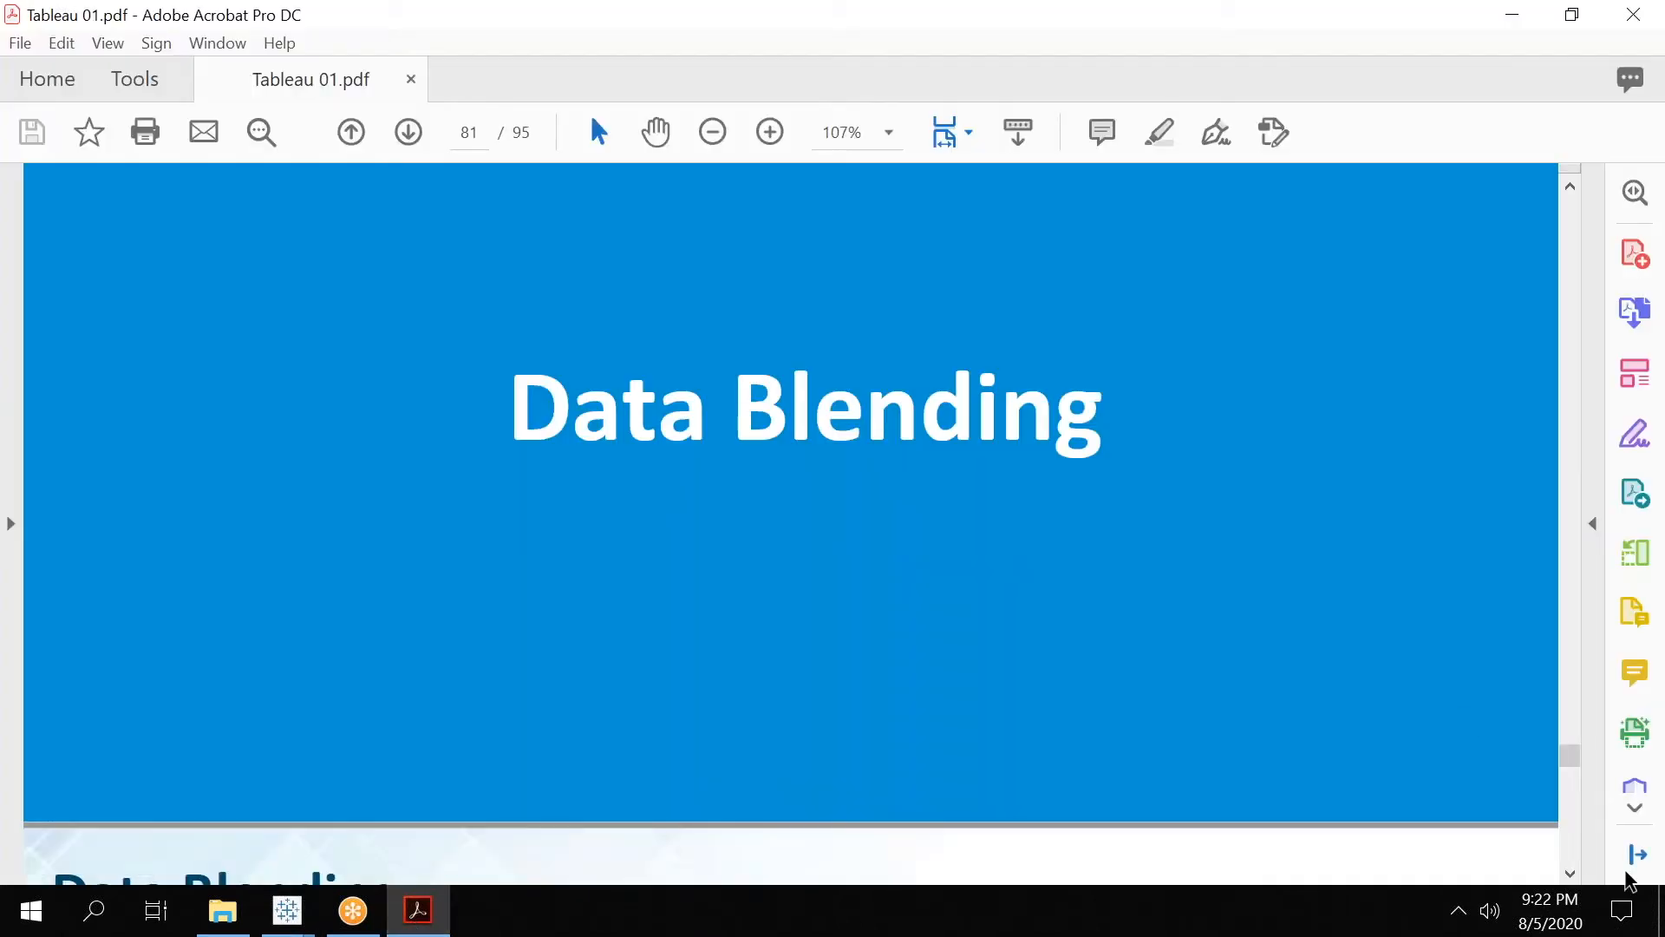
scroll(1574, 879, "down", 5)
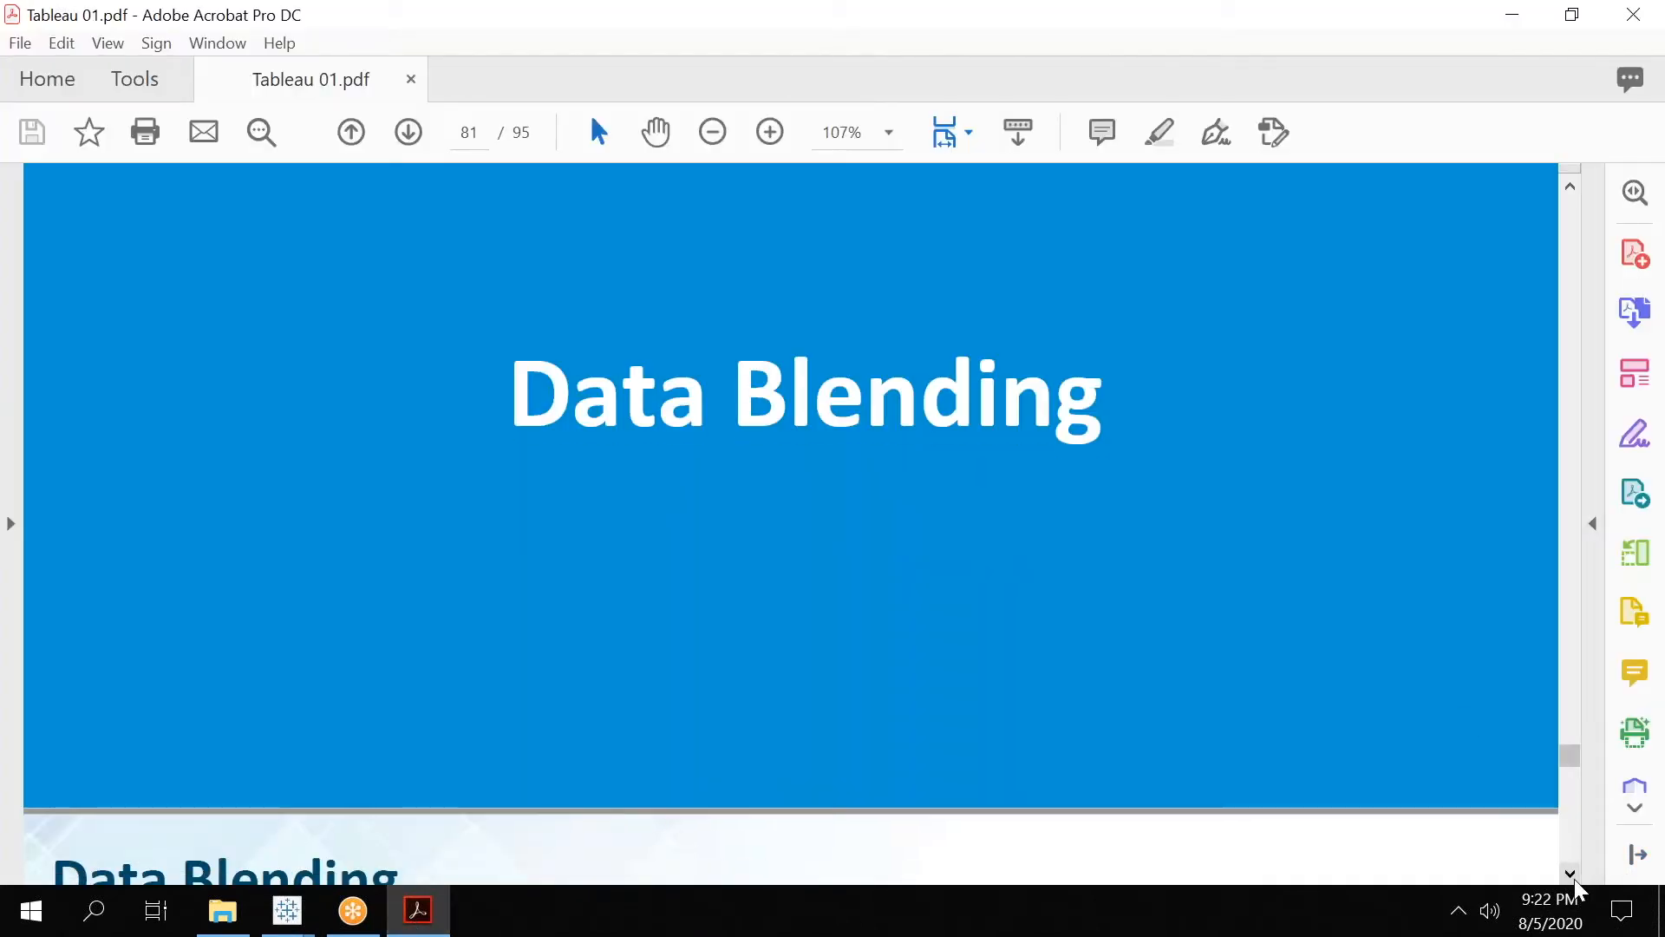
scroll(1574, 880, "down", 3)
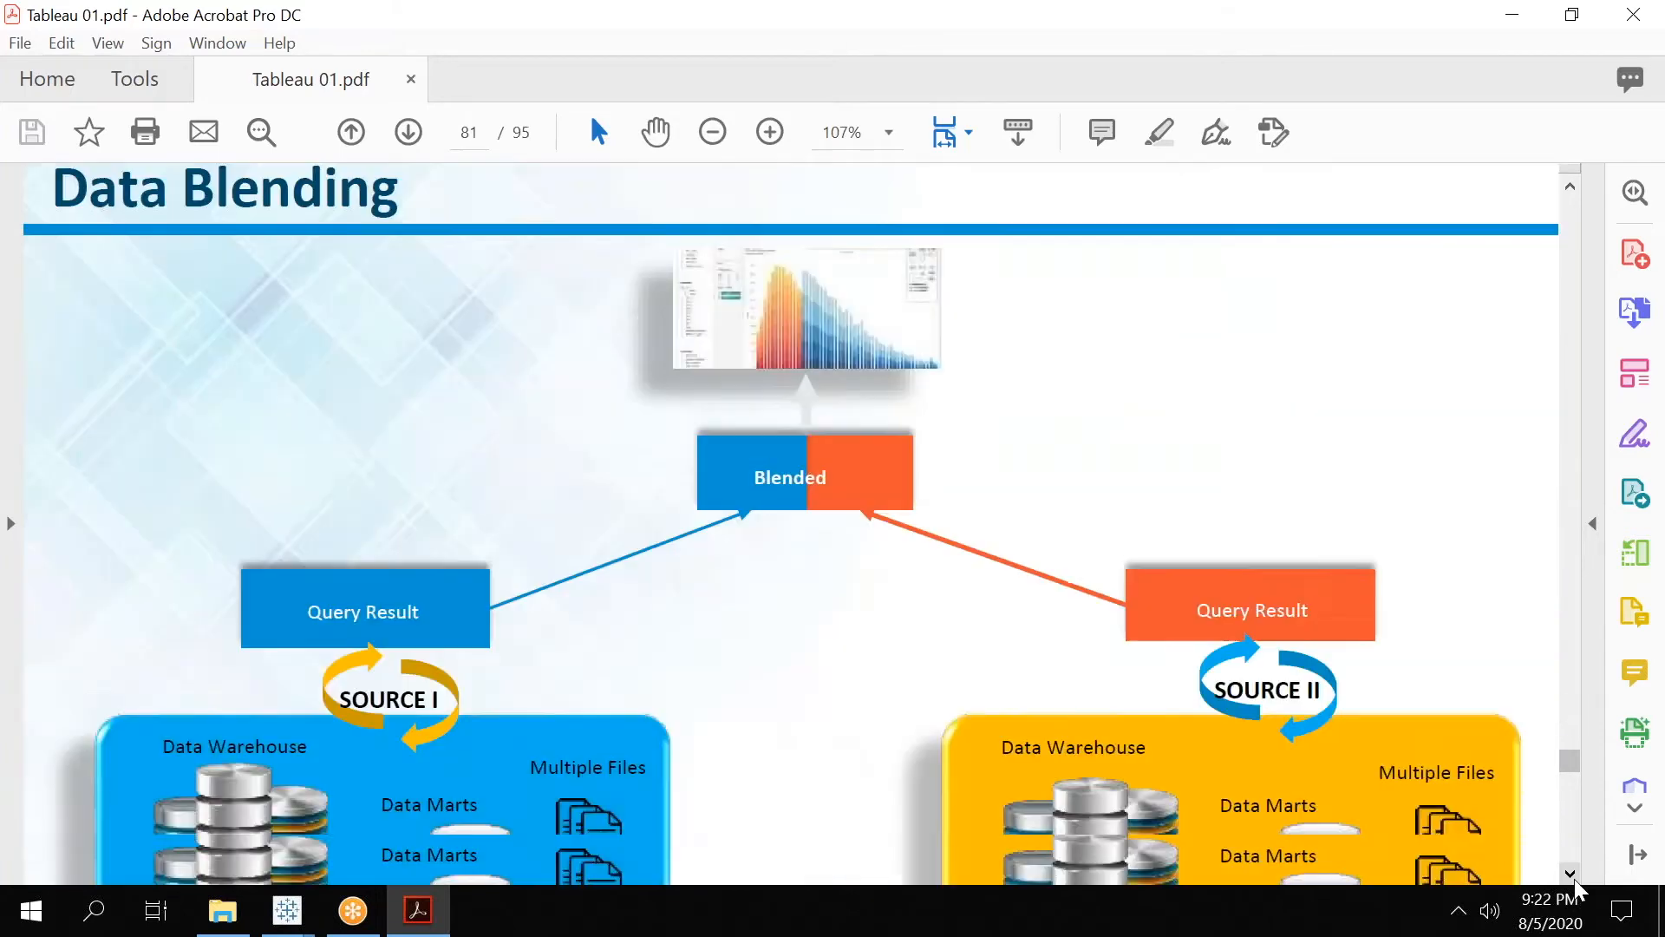
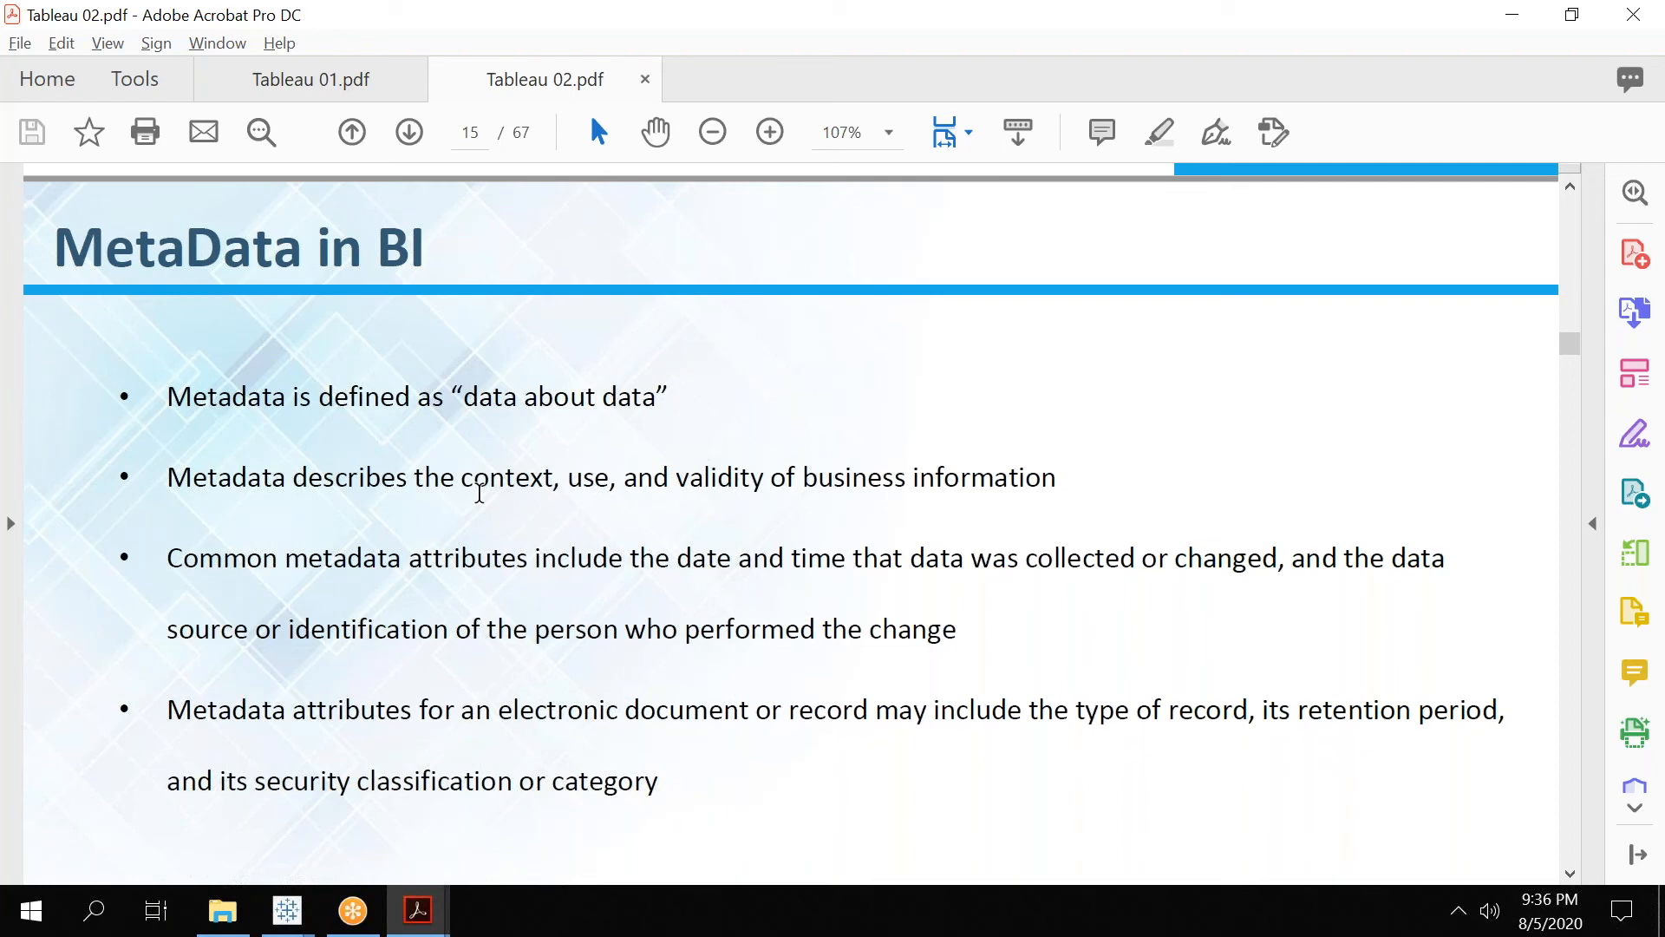
Review the Tableau 02.pdf slides from MetaData in BI through Data and MetaData in Tableau to the Managing MetaData-Hierarchy Example.
scroll(480, 492, "up", 10)
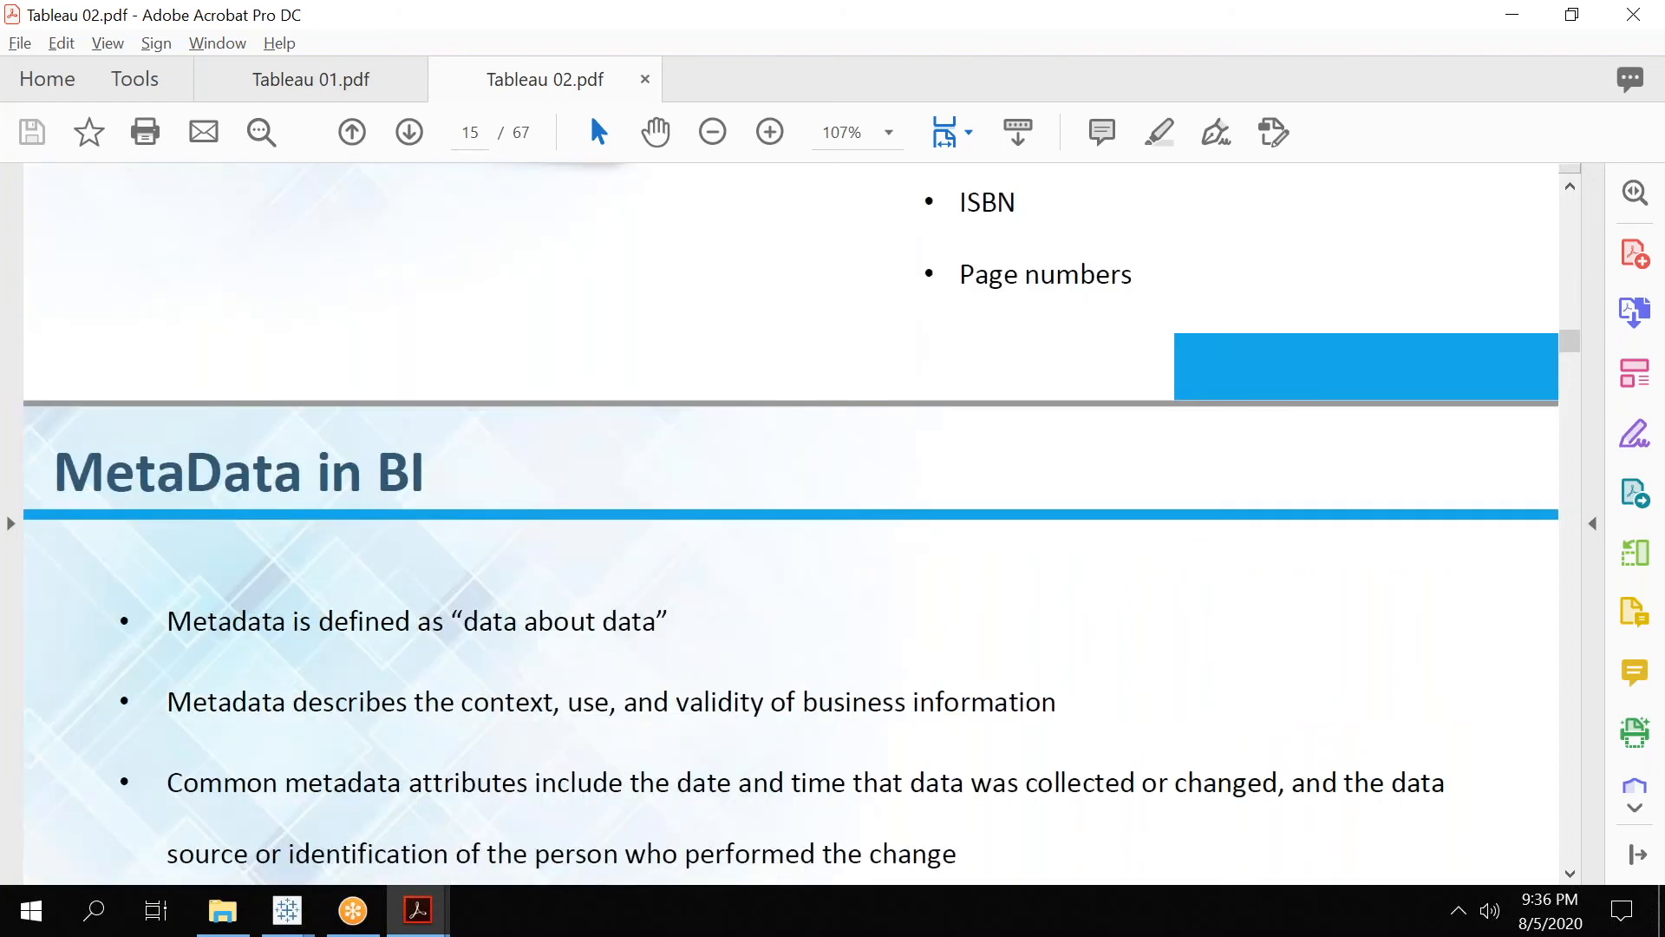
scroll(791, 520, "down", 3)
scroll(791, 521, "down", 3)
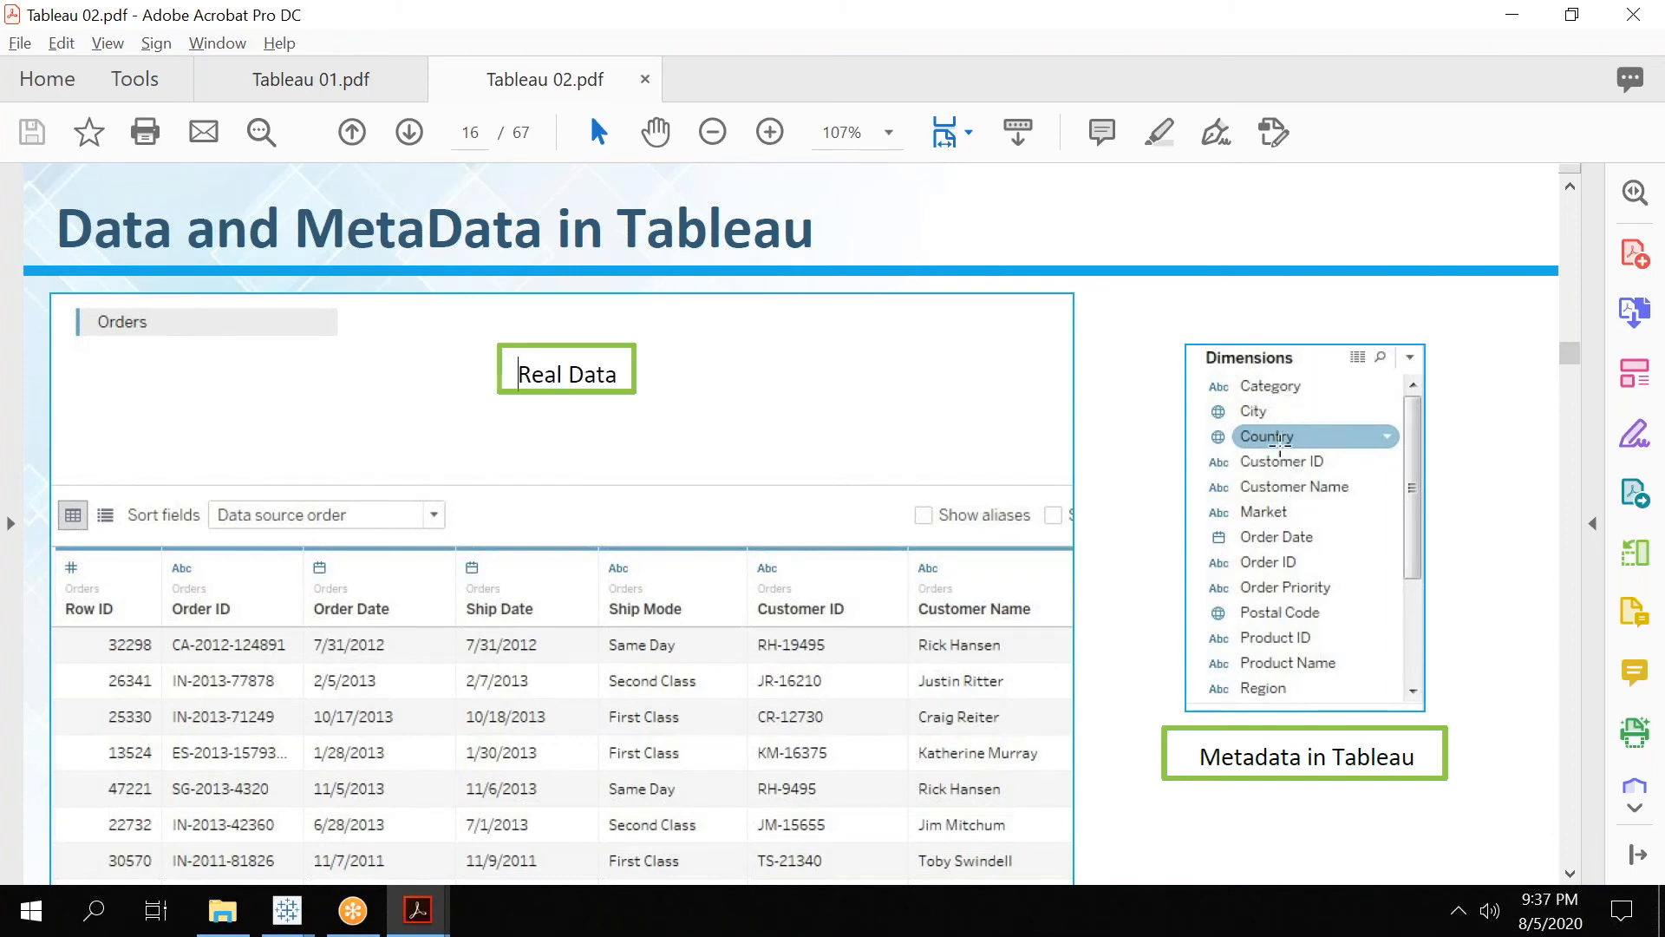
left_click(1570, 873)
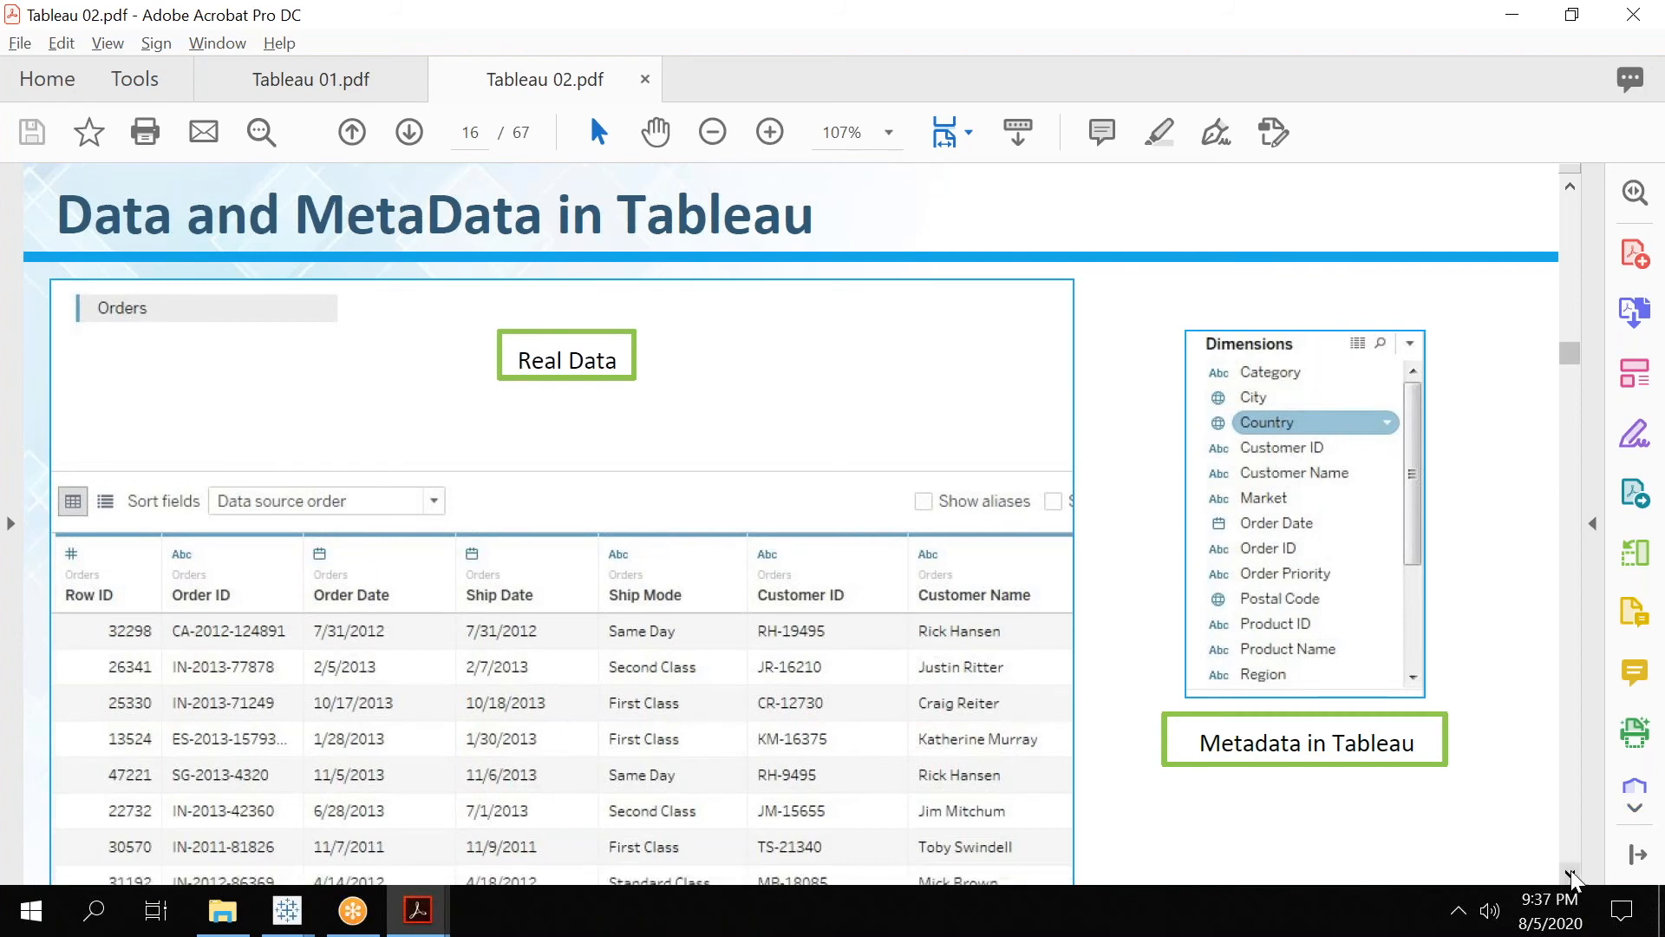
scroll(1572, 878, "down", 7)
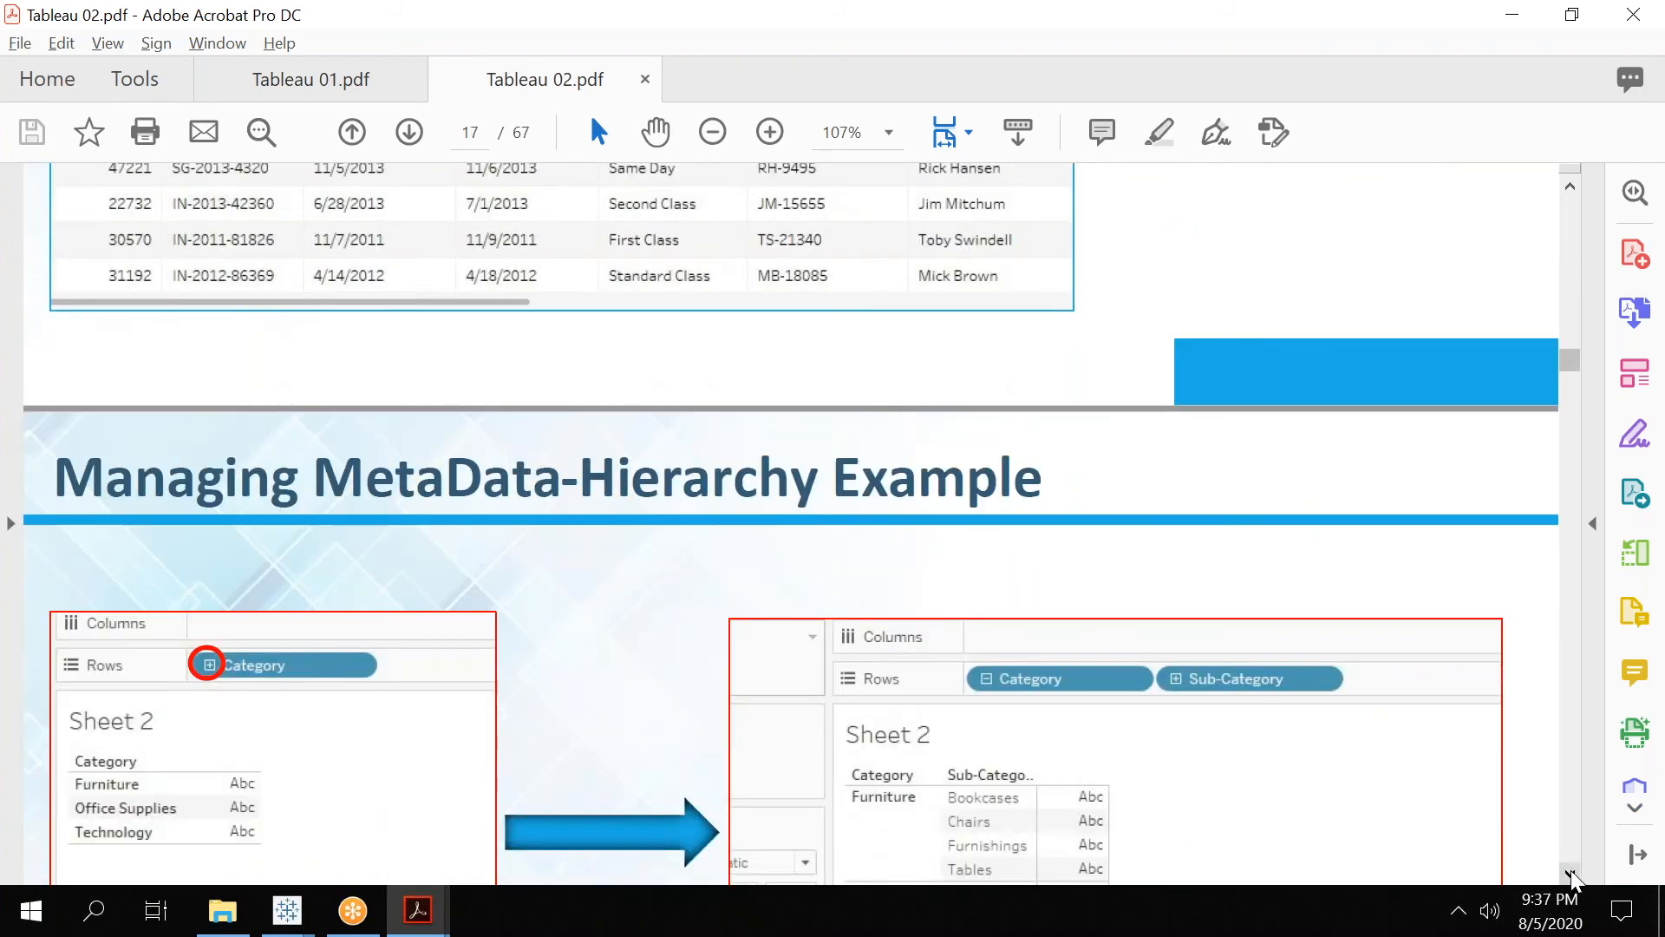
scroll(1573, 879, "down", 3)
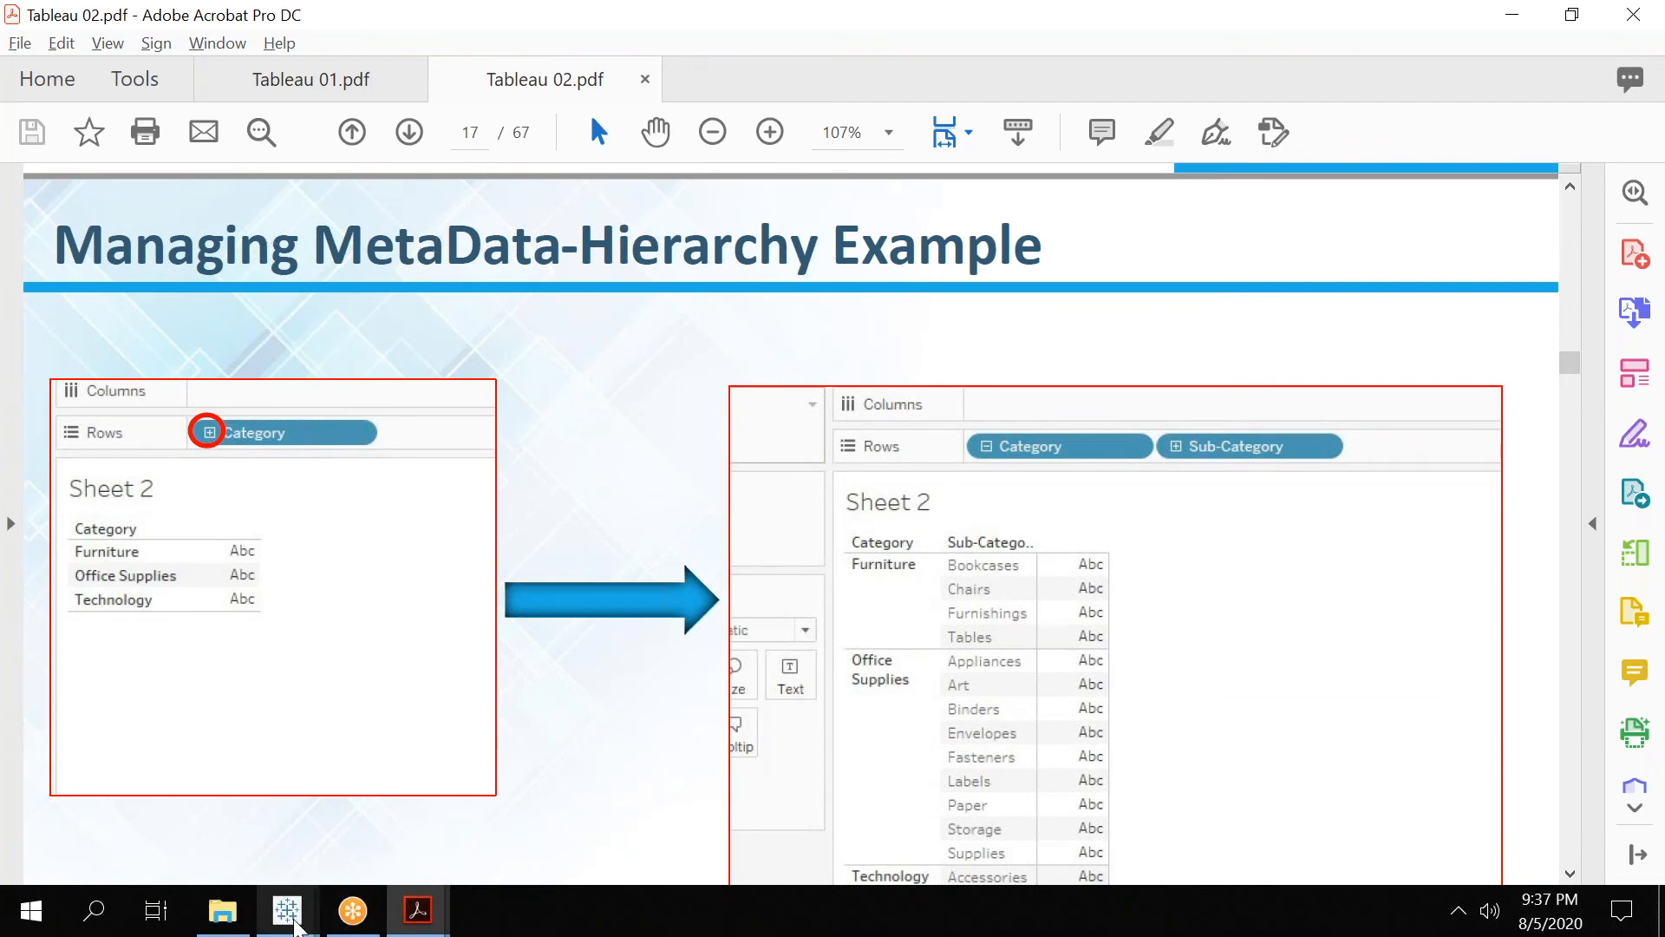
Switch to the Book1 workbook in Tableau and add a new worksheet.
mouse_move(295, 921)
left_click(1006, 780)
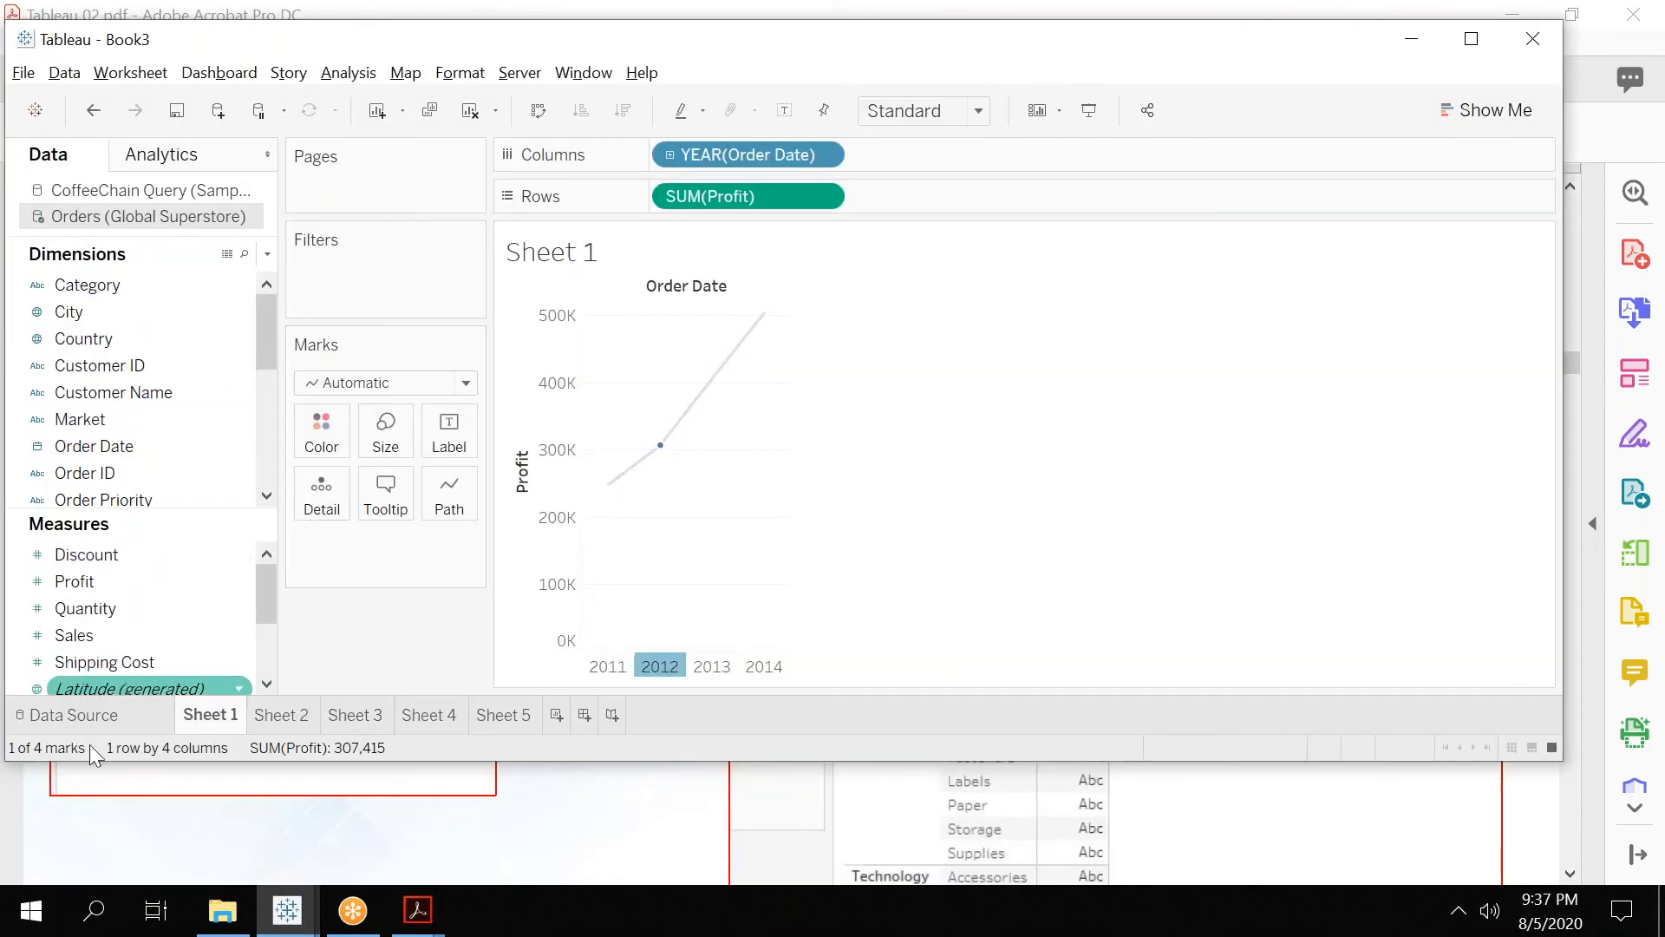
mouse_move(287, 910)
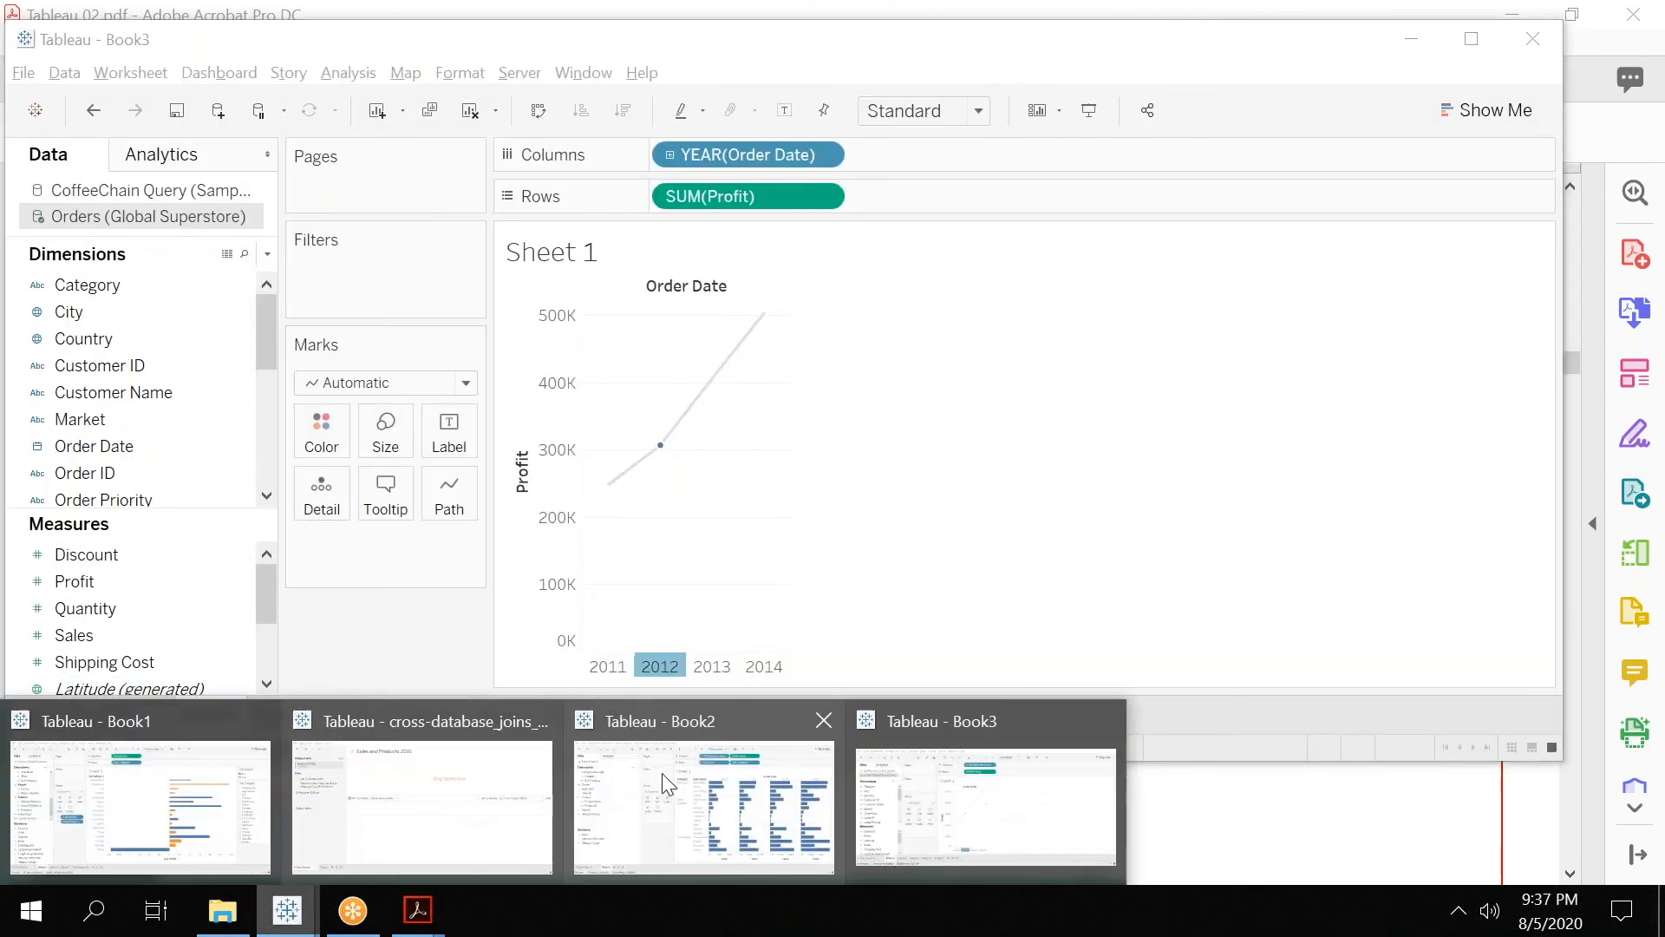
left_click(711, 773)
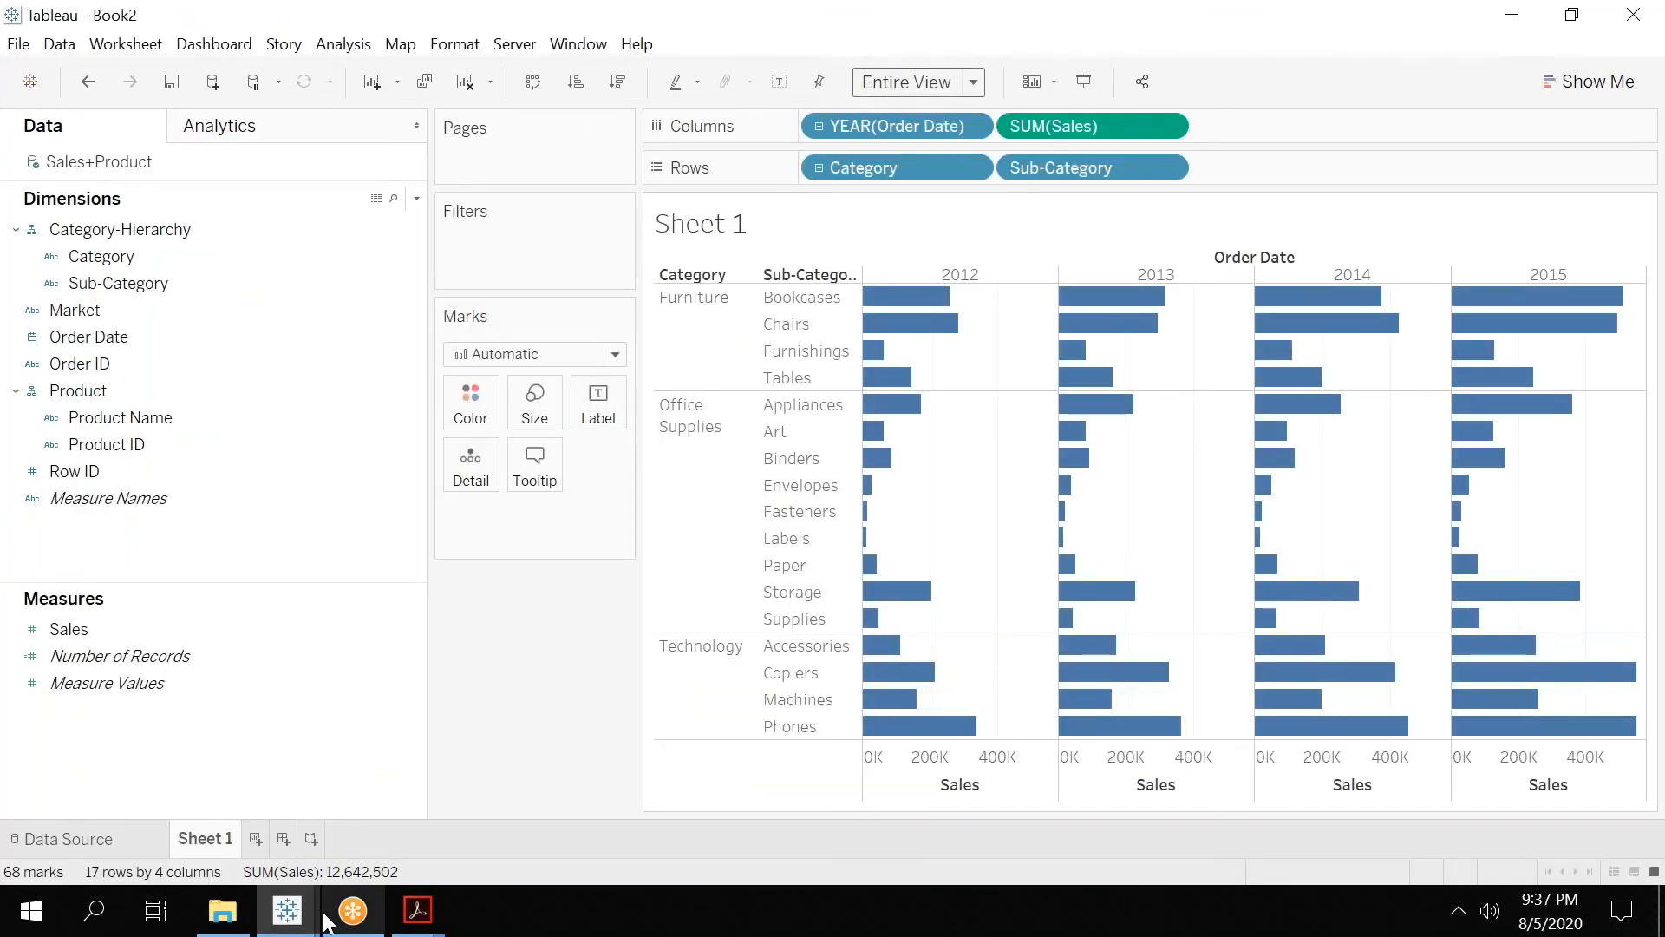
mouse_move(287, 911)
left_click(113, 811)
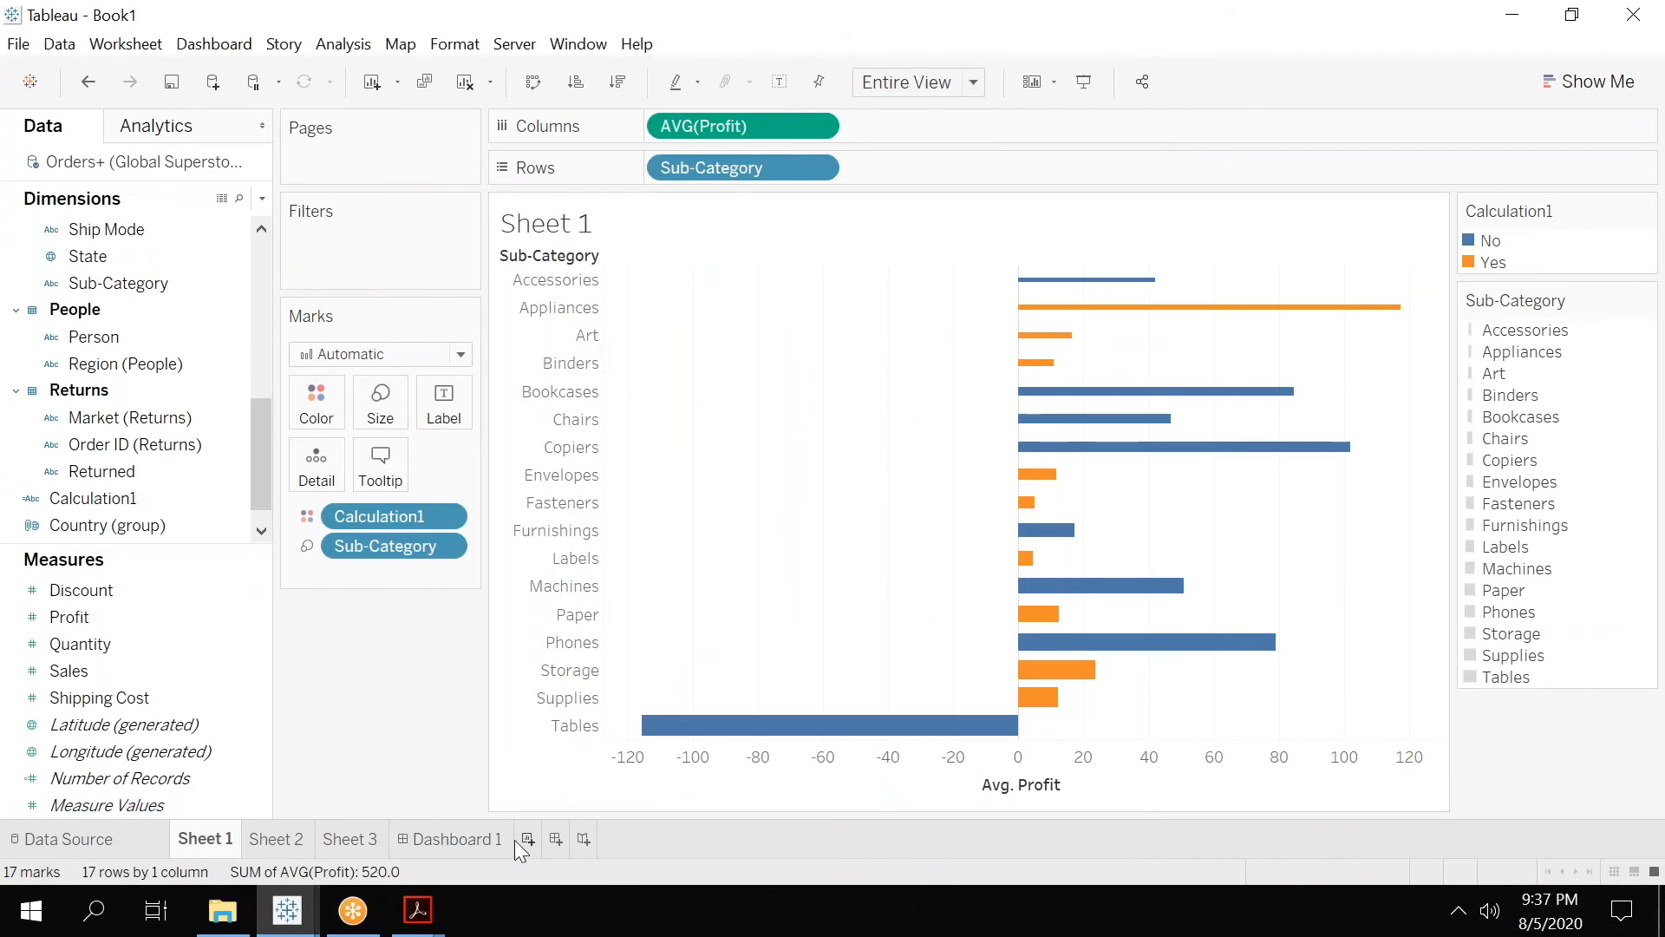
left_click(526, 839)
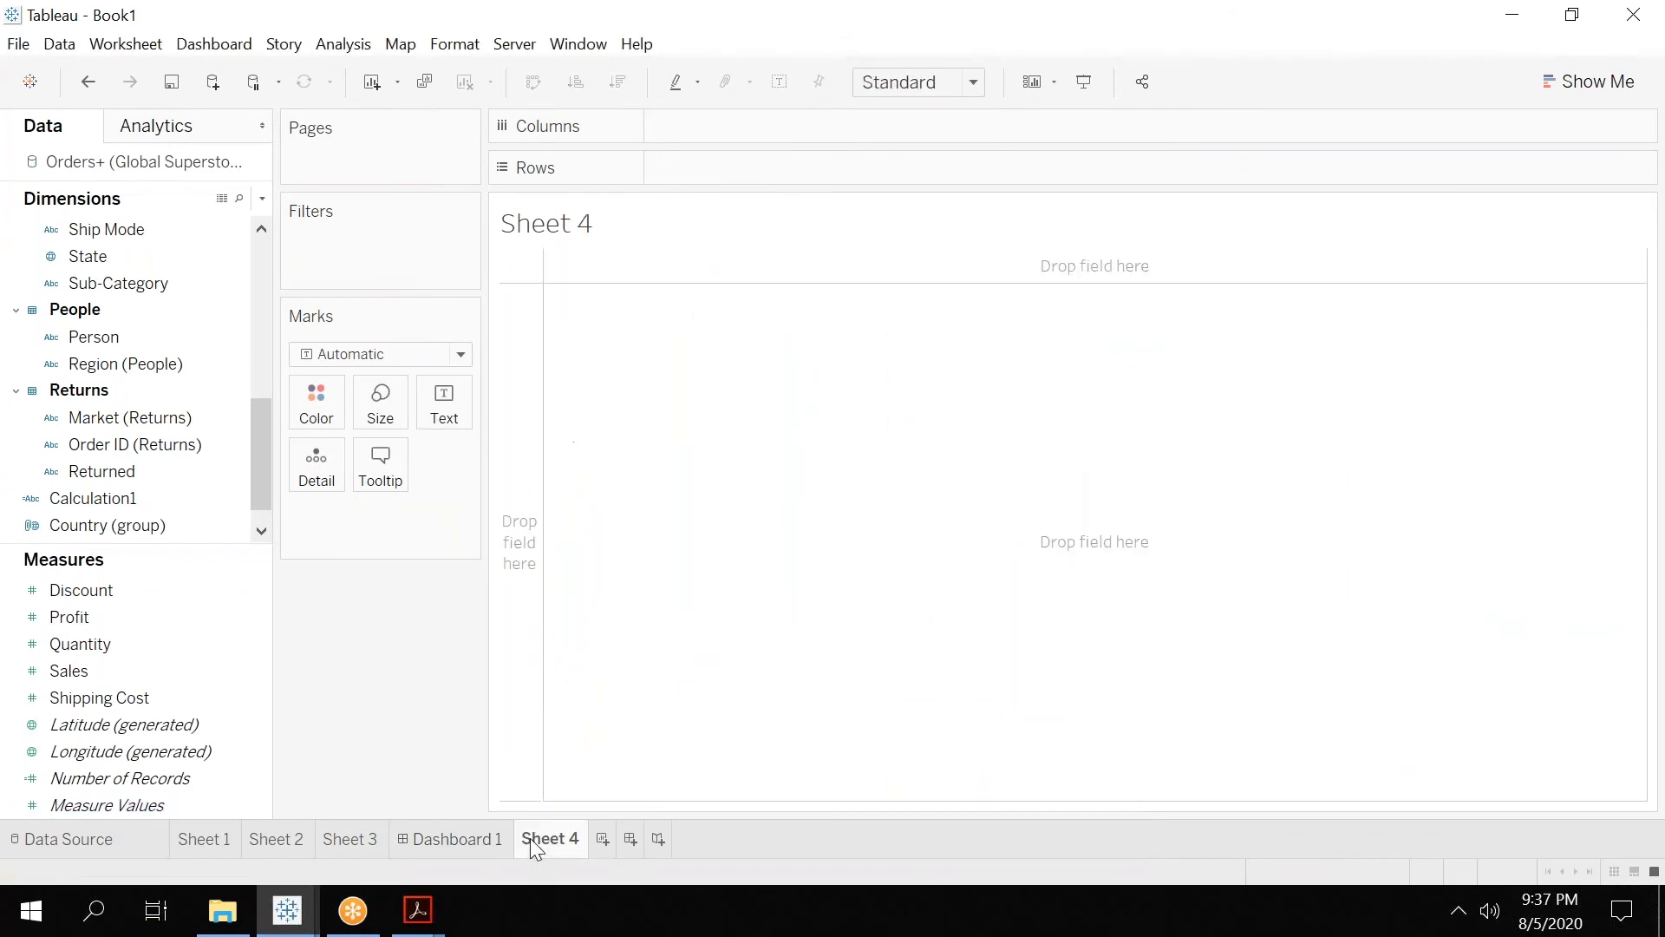
Create a hierarchy from the Region dimension of Orders and name it Region-Hierarchy.
left_click_drag(255, 440, 262, 235)
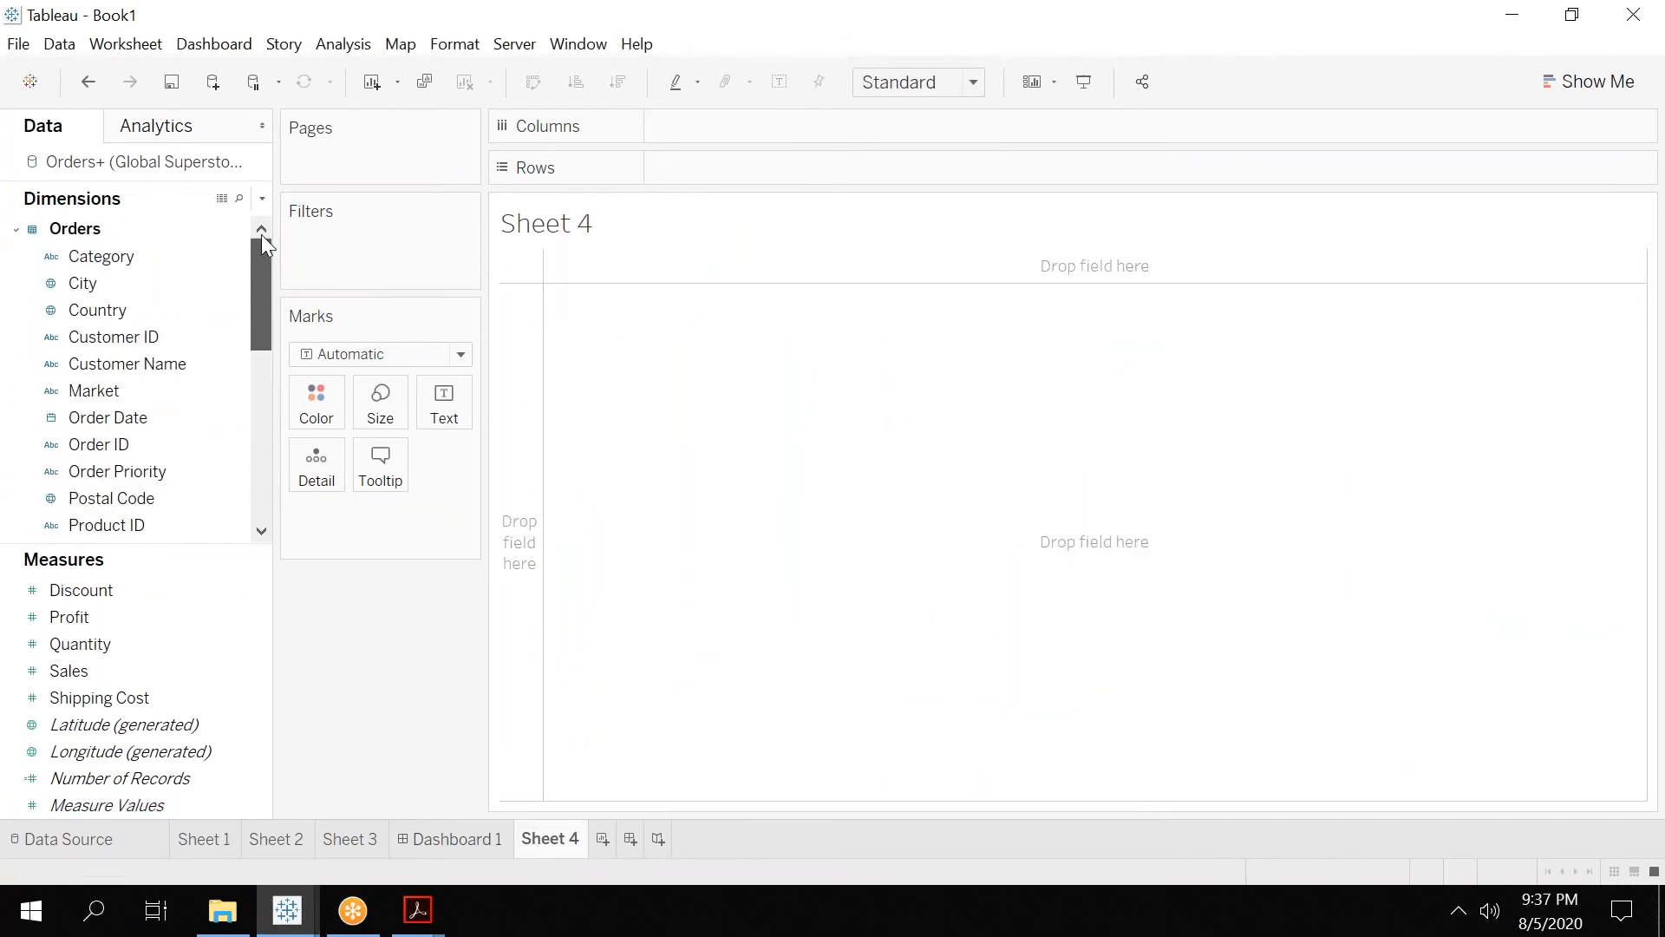
left_click(178, 277)
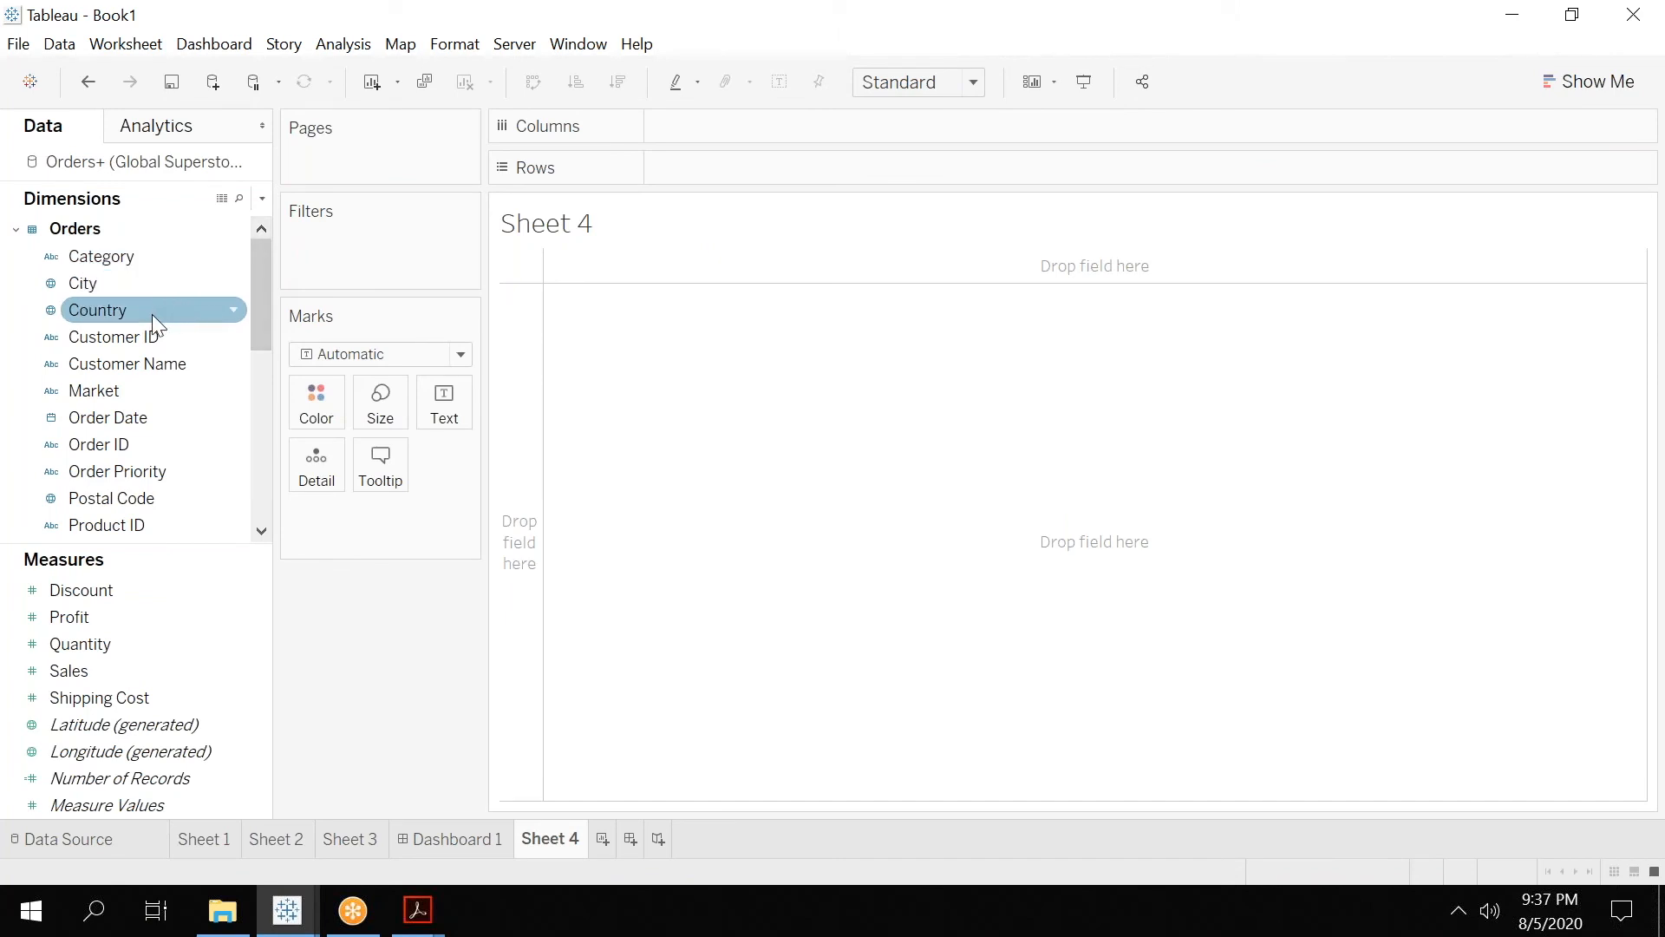
left_click_drag(255, 309, 266, 276)
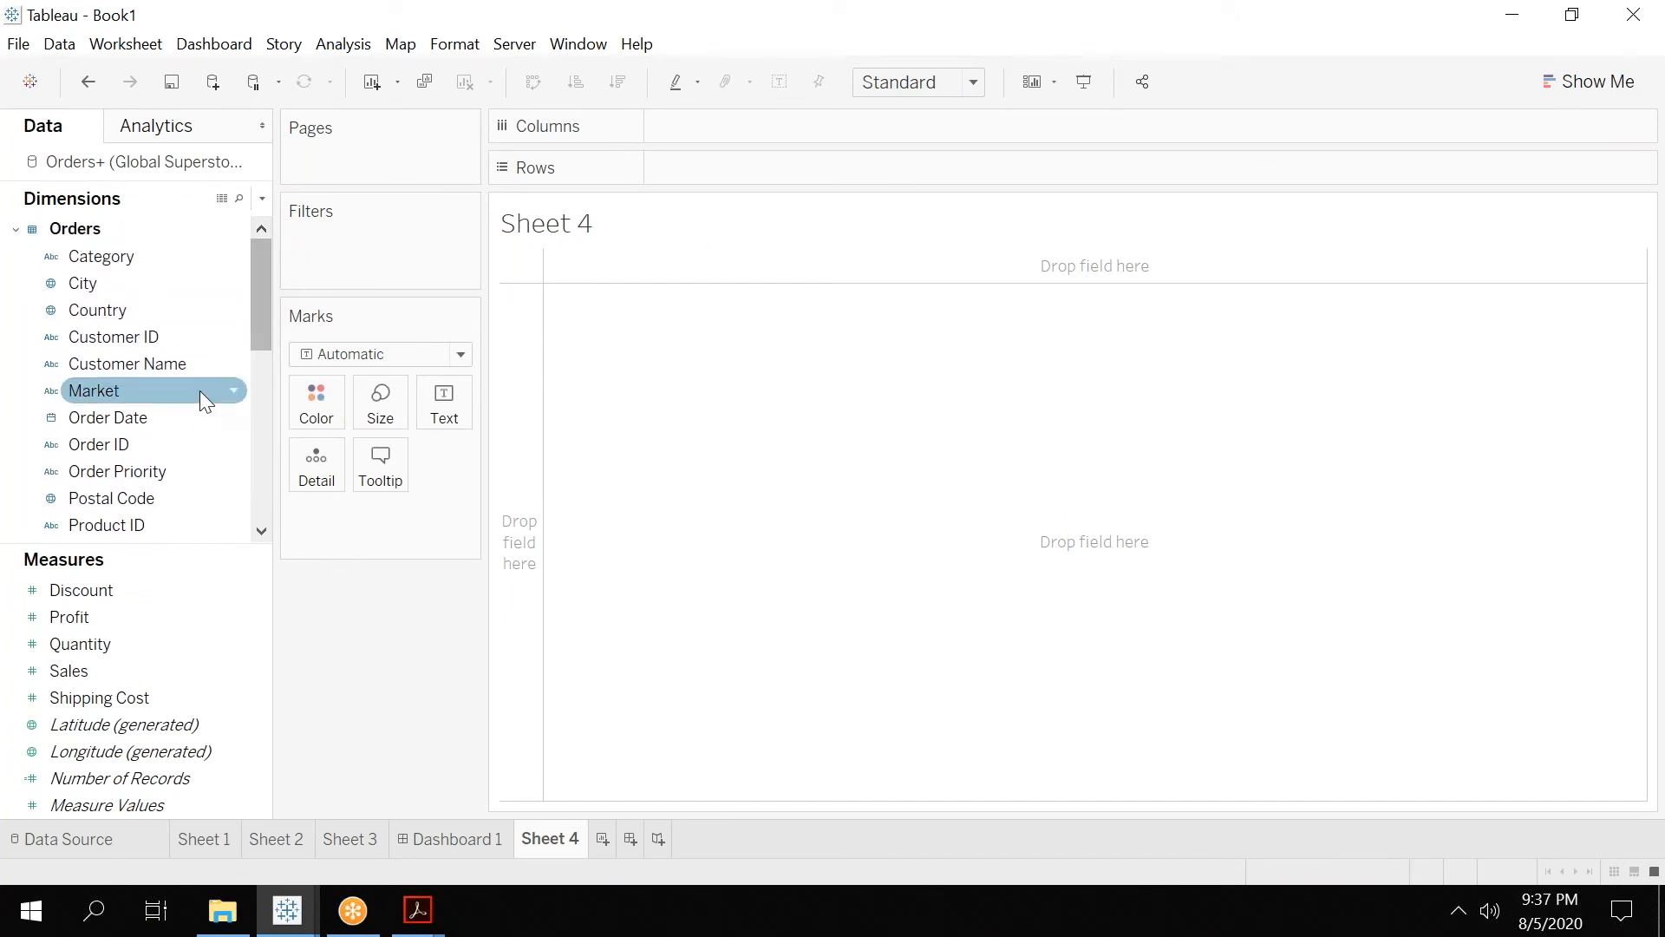
left_click(261, 531)
left_click(261, 531)
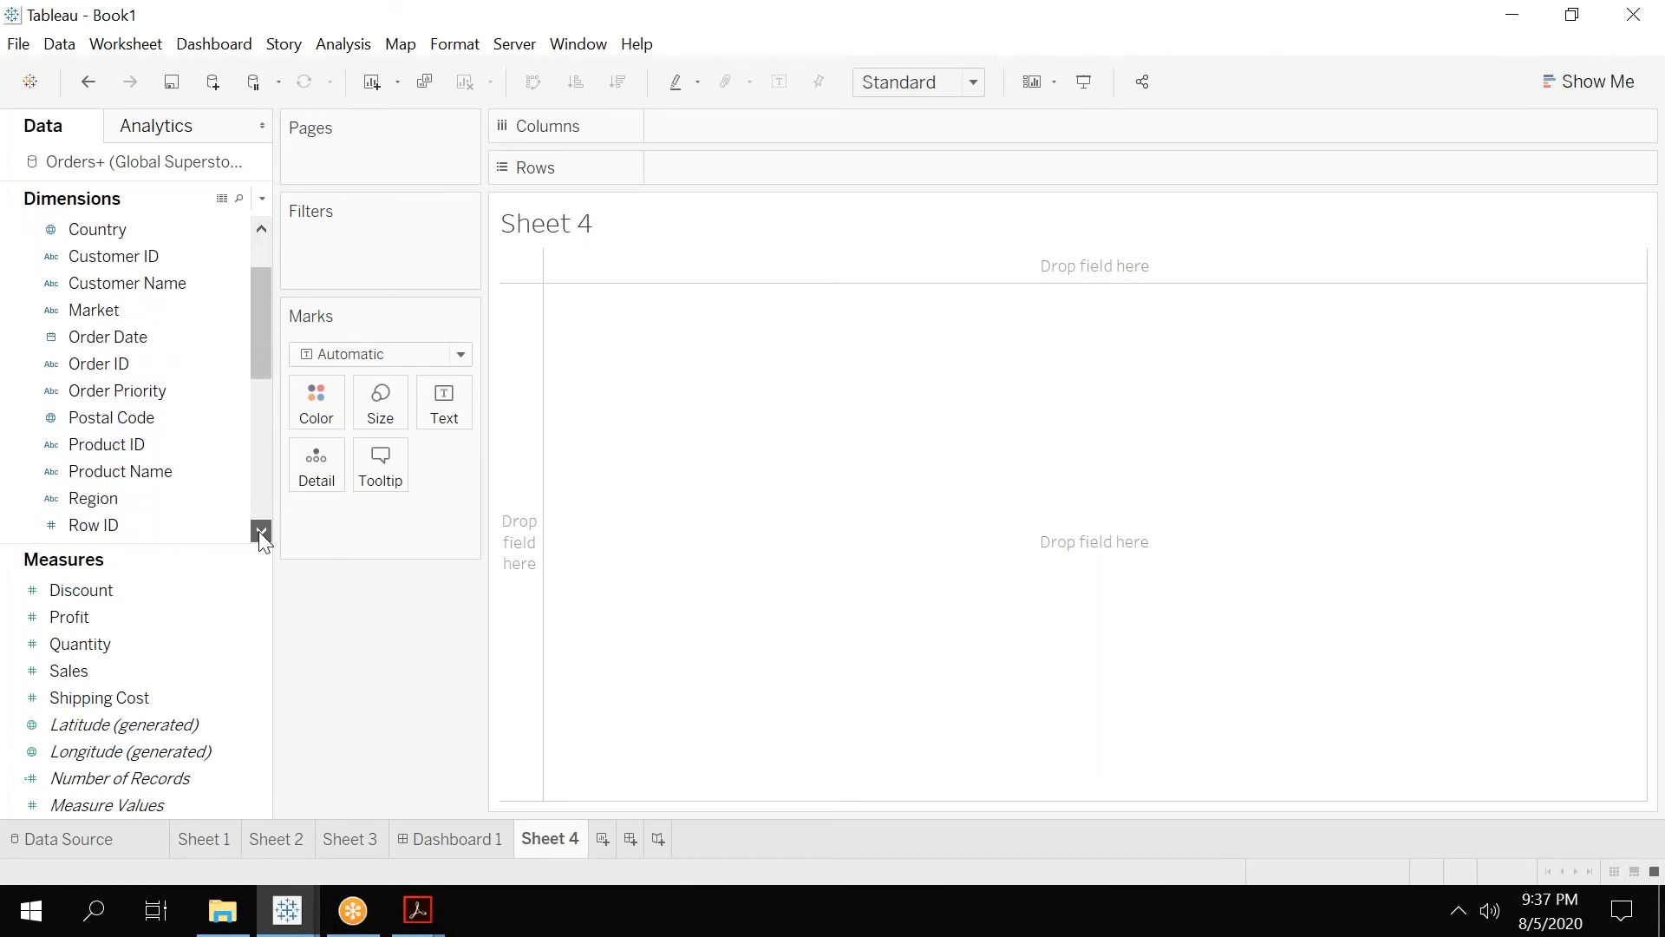
left_click(226, 497)
left_click(234, 497)
mouse_move(356, 862)
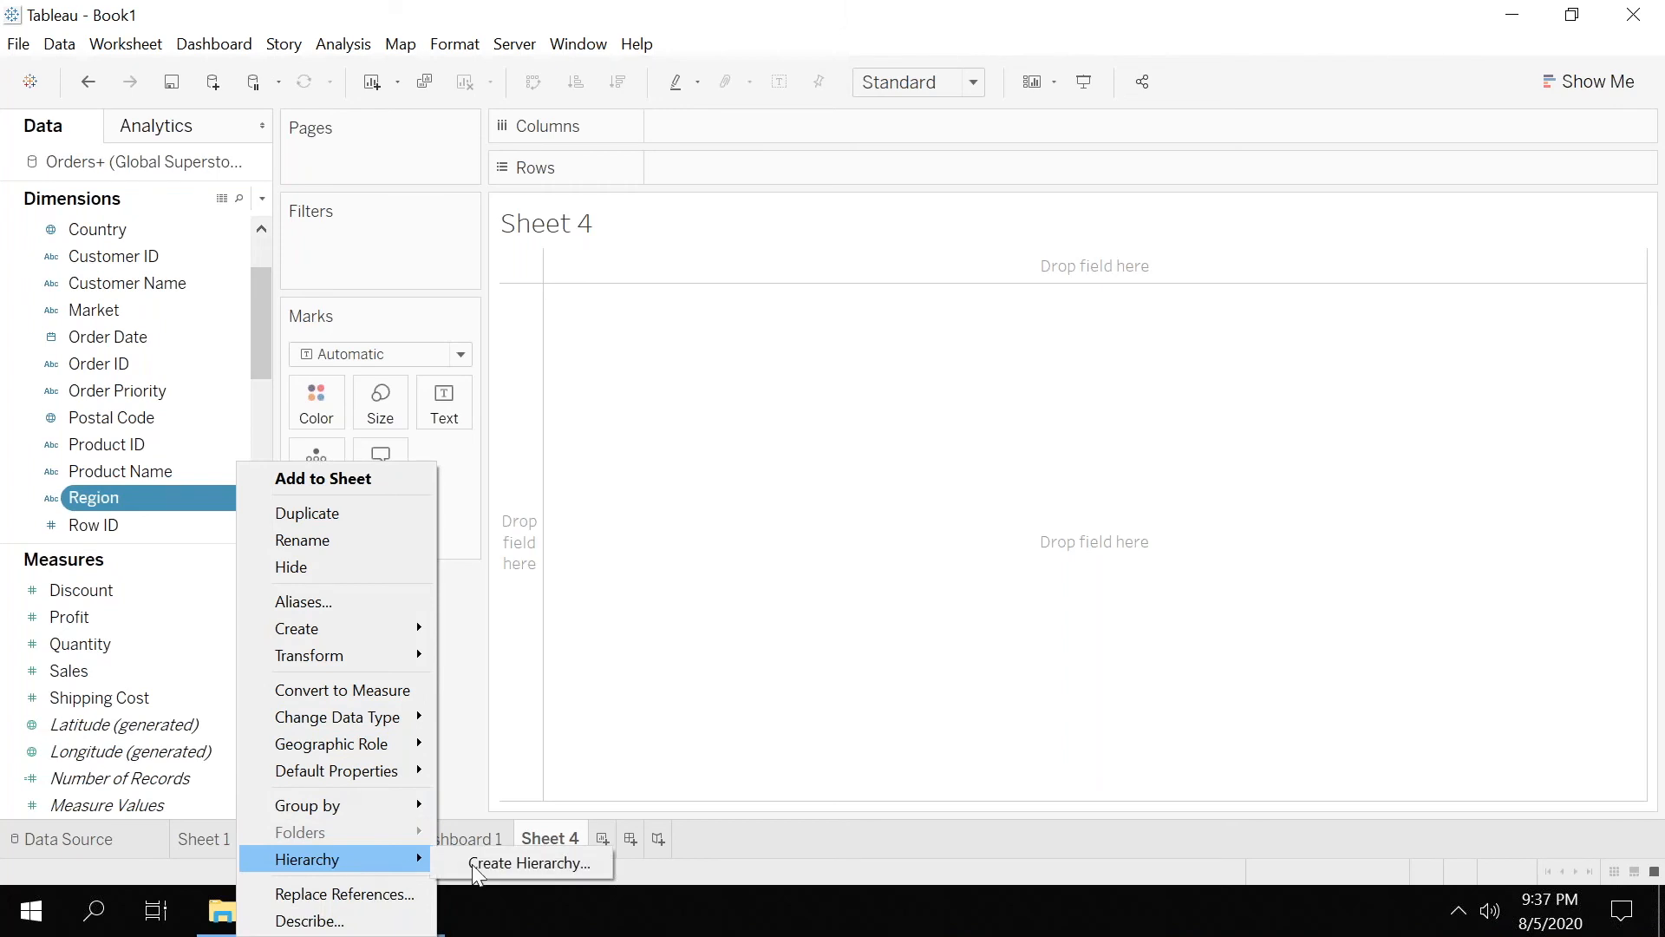
left_click(523, 866)
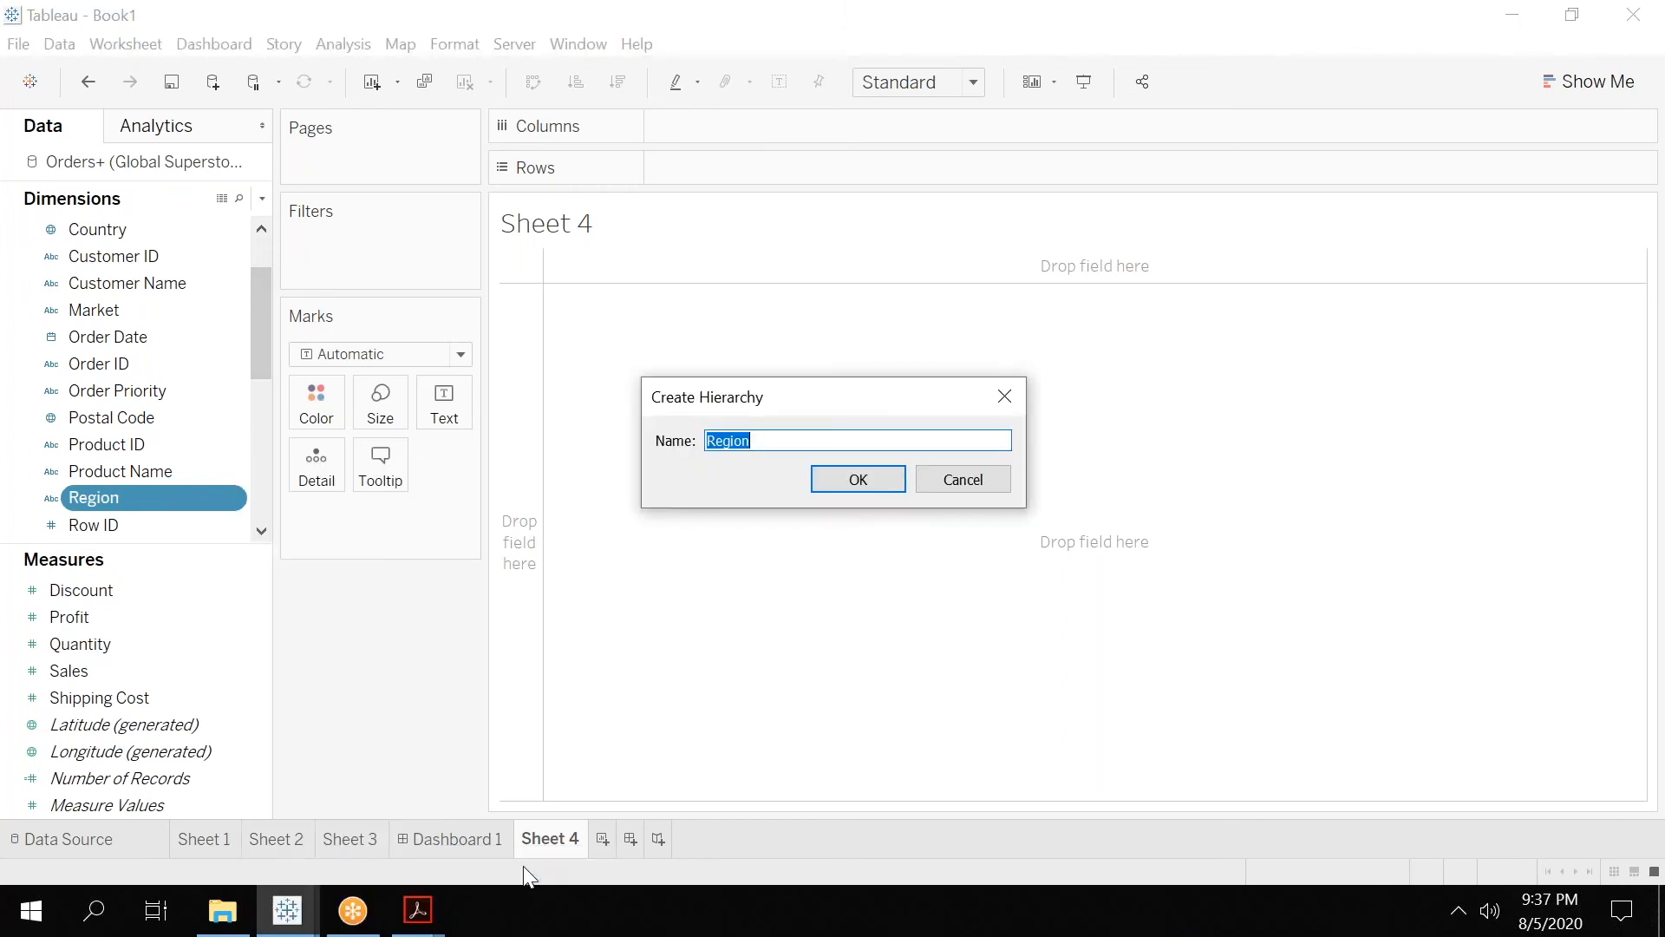
key("Right")
type("-Hierarchy")
key("Return")
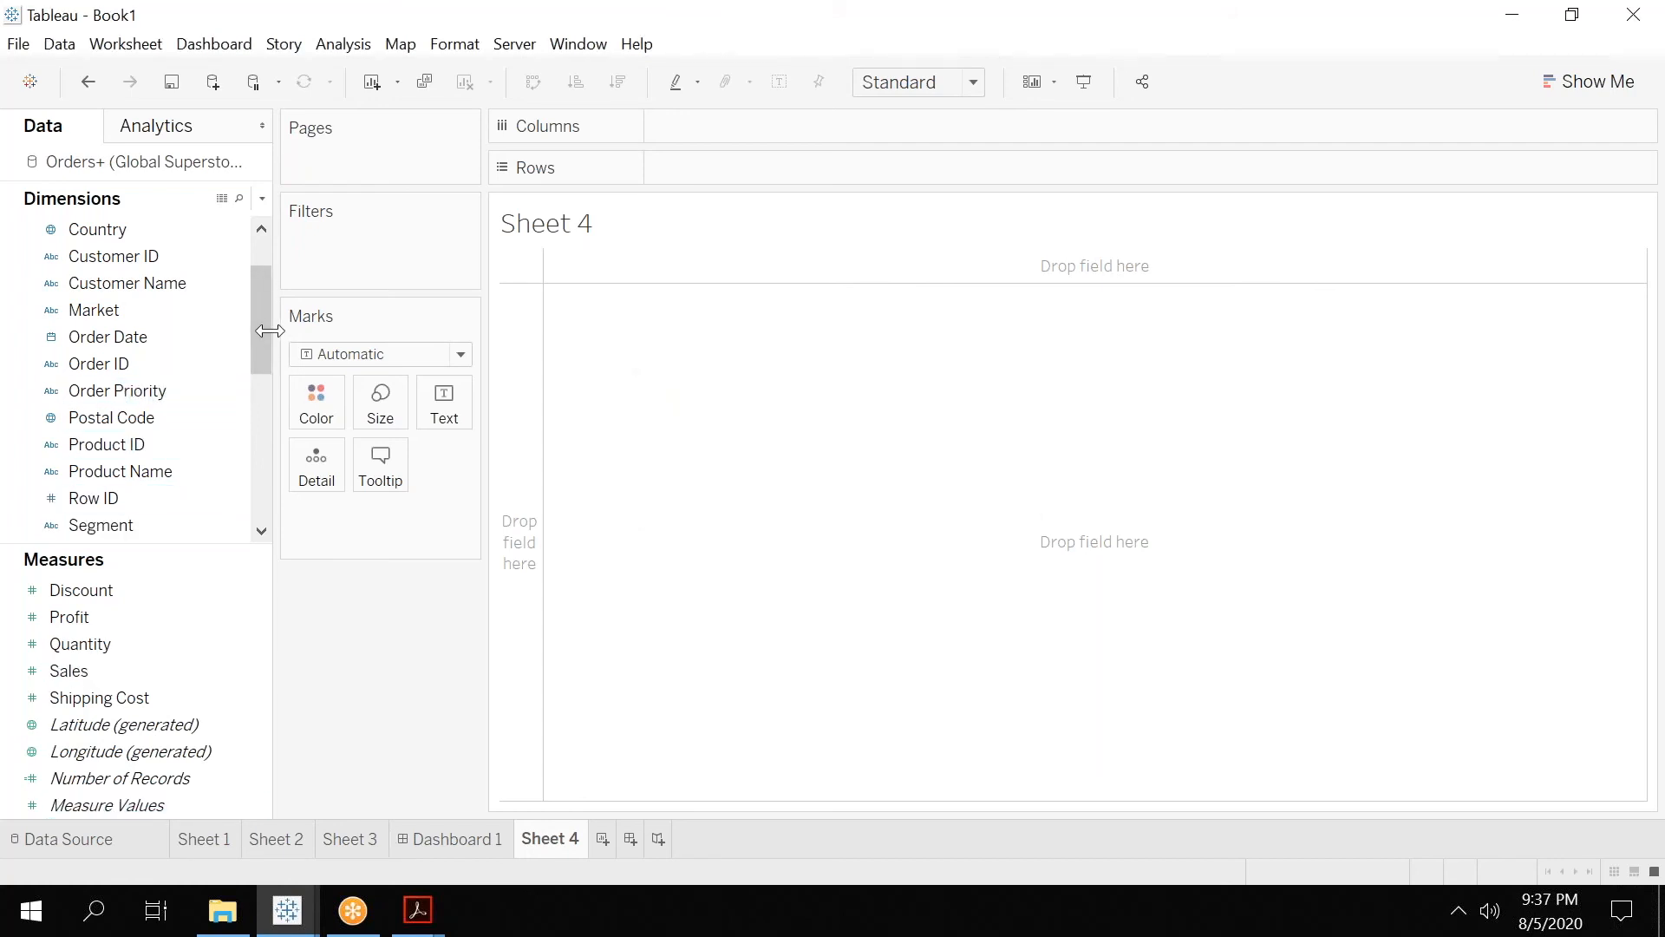
Widen the field list and add the Country dimension to Region-Hierarchy directly below Region.
scroll(267, 289, "up", 1)
scroll(267, 289, "up", 1)
left_click_drag(267, 314, 260, 518)
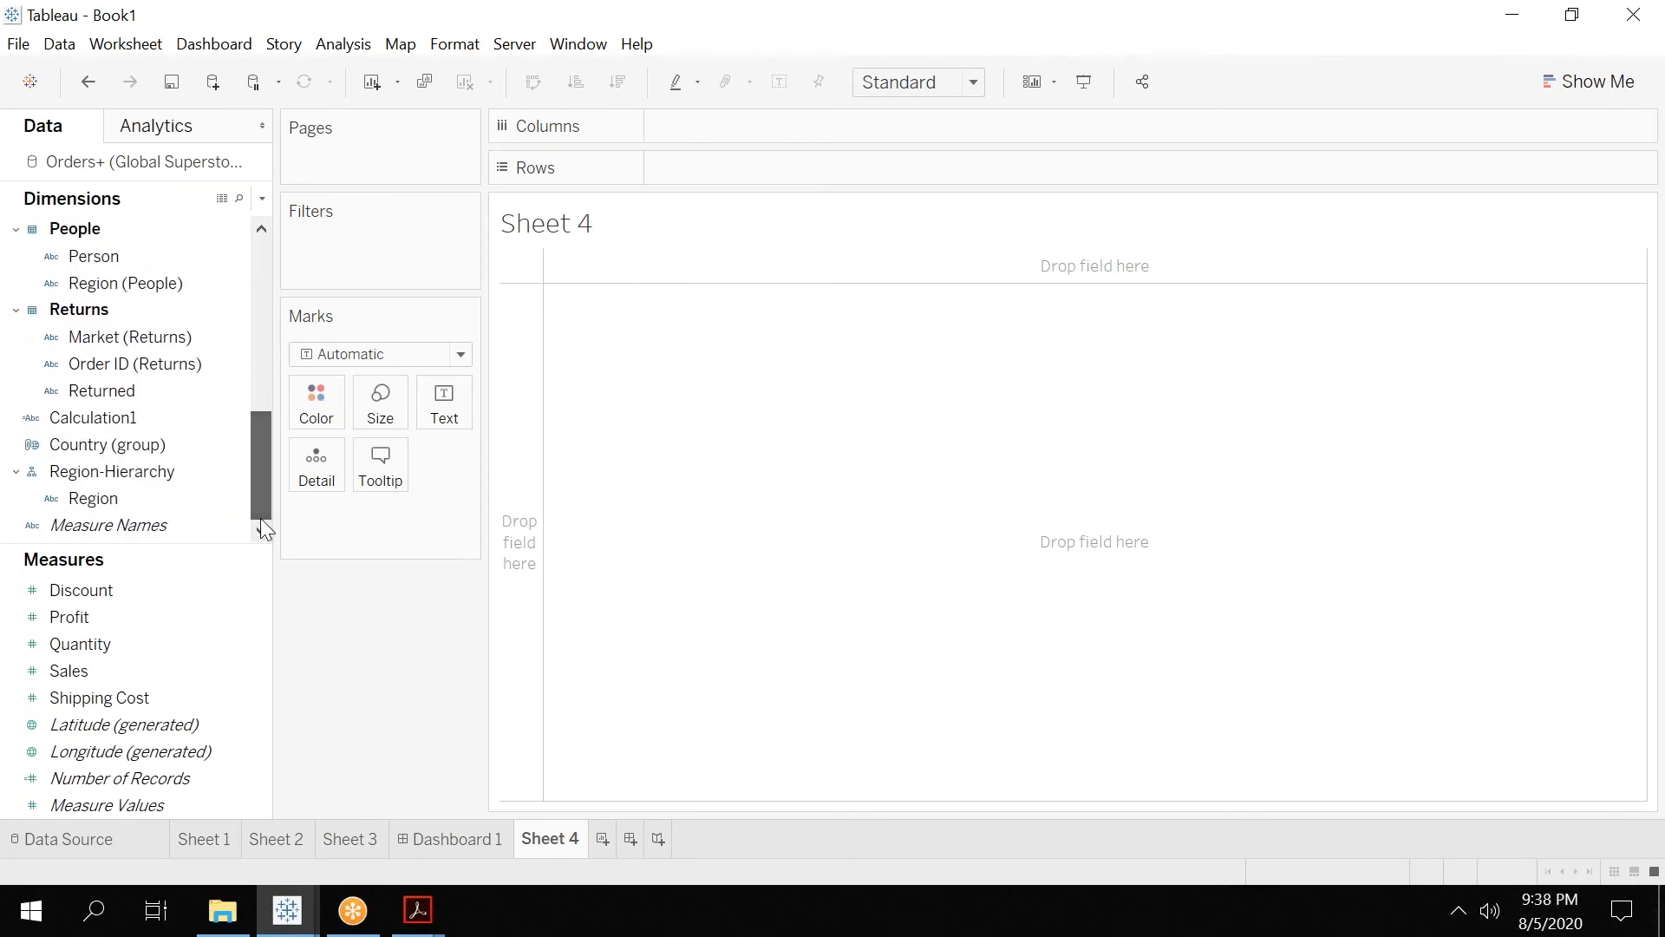
left_click(102, 497)
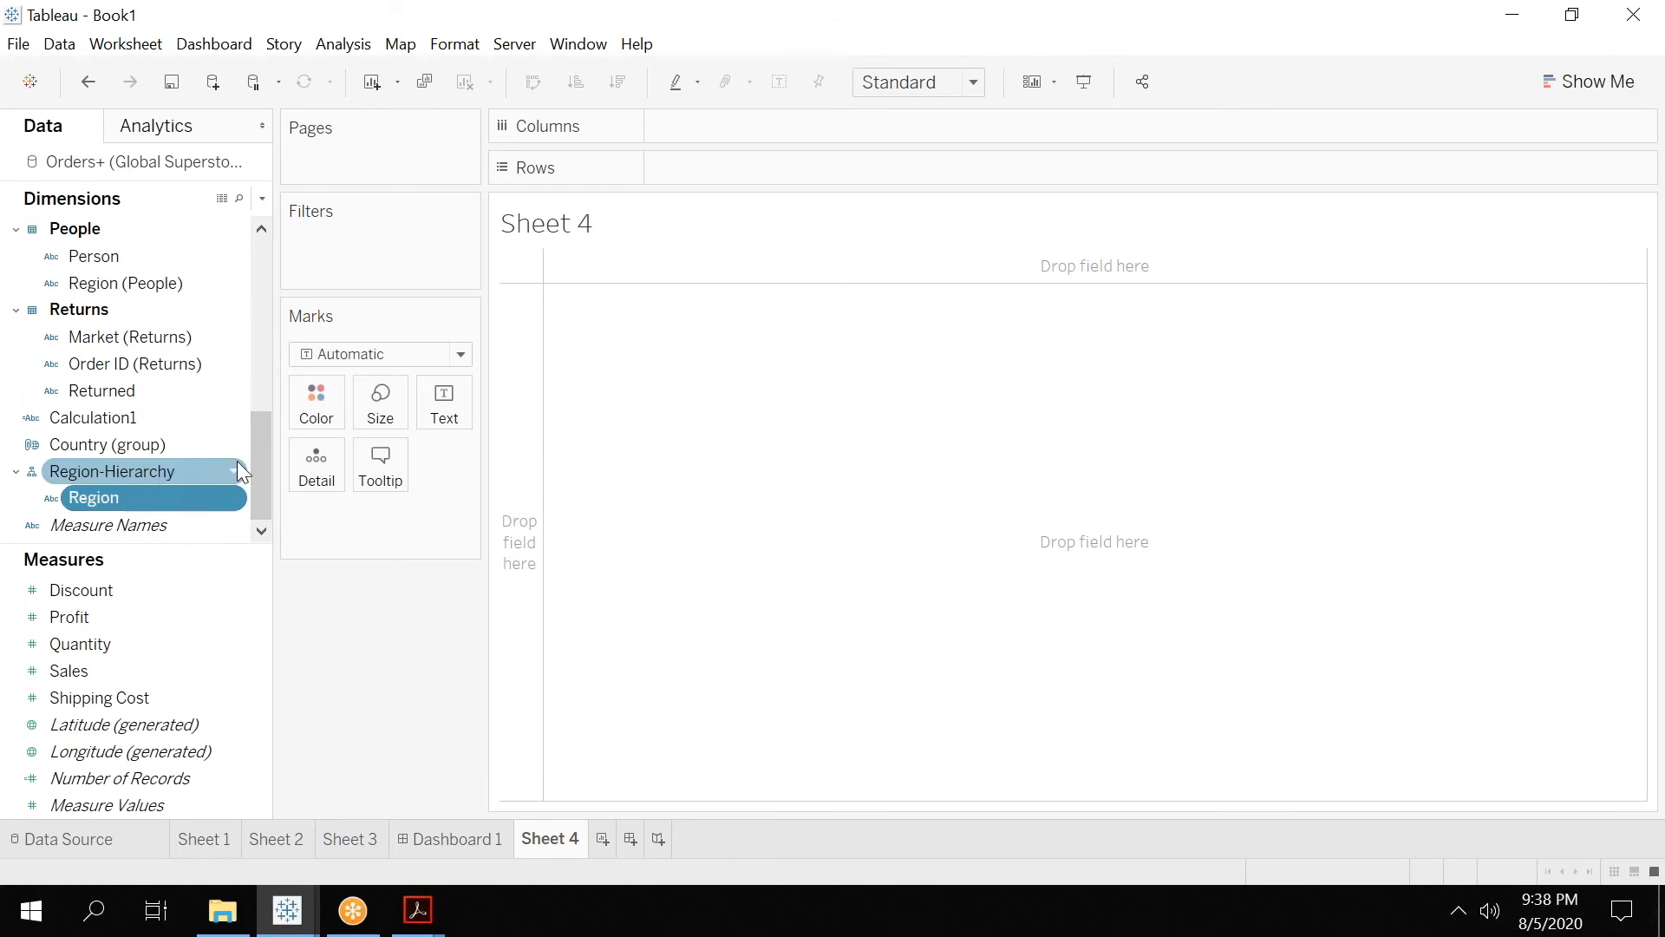
left_click_drag(273, 317, 434, 340)
left_click_drag(414, 435, 420, 281)
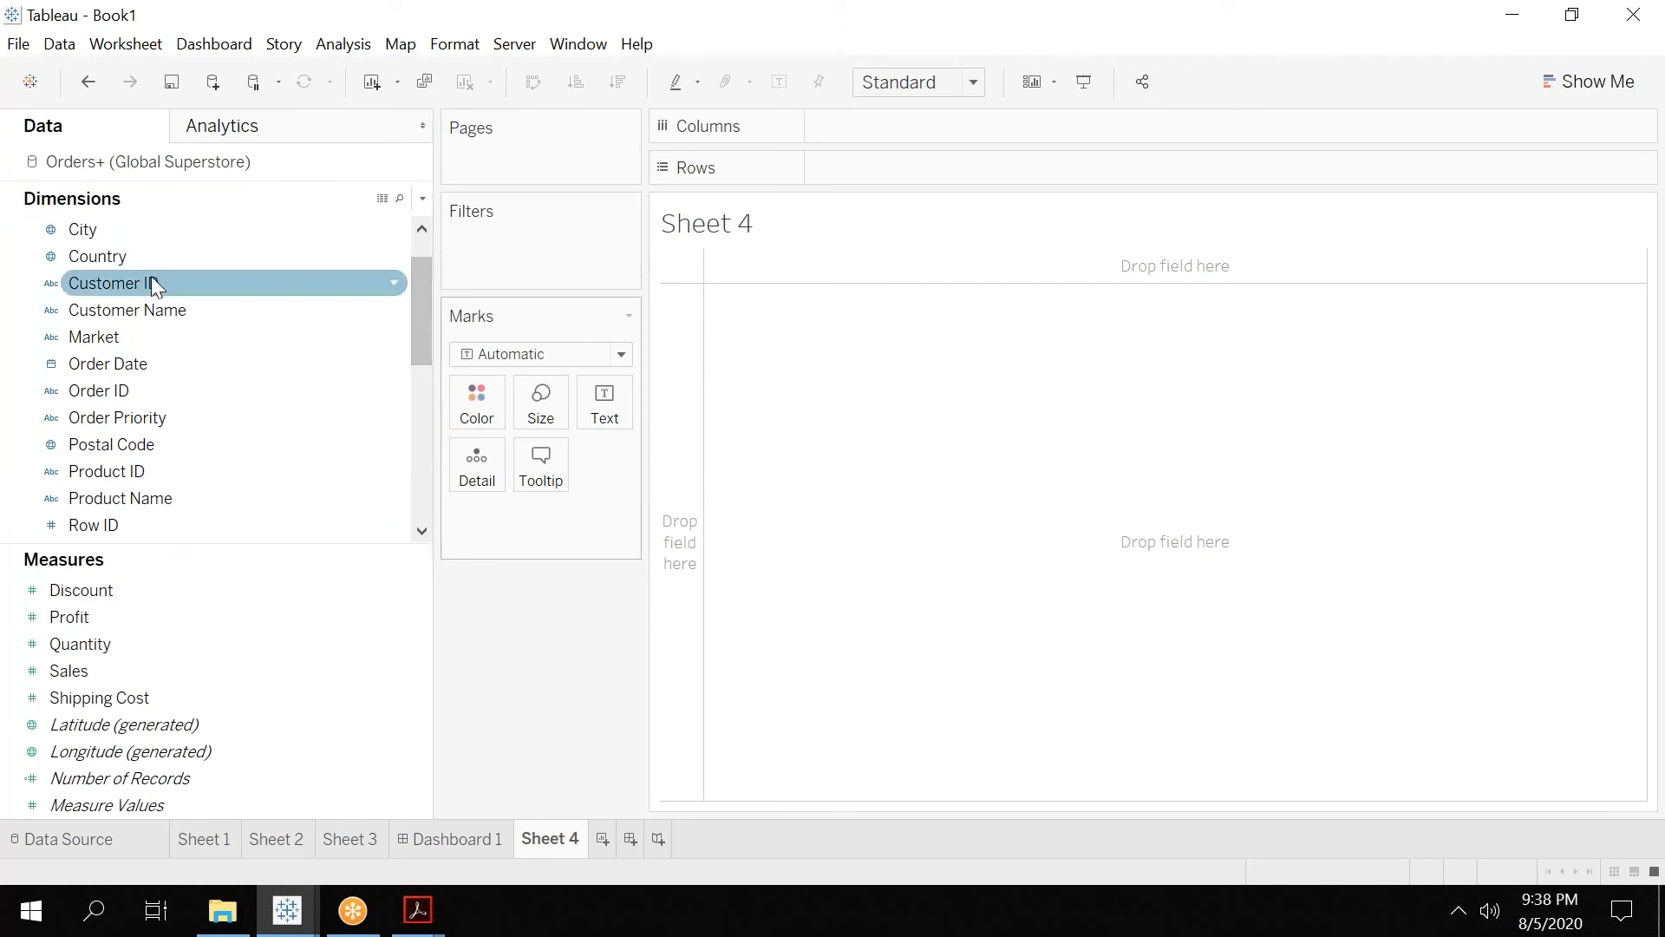
left_click_drag(132, 257, 128, 506)
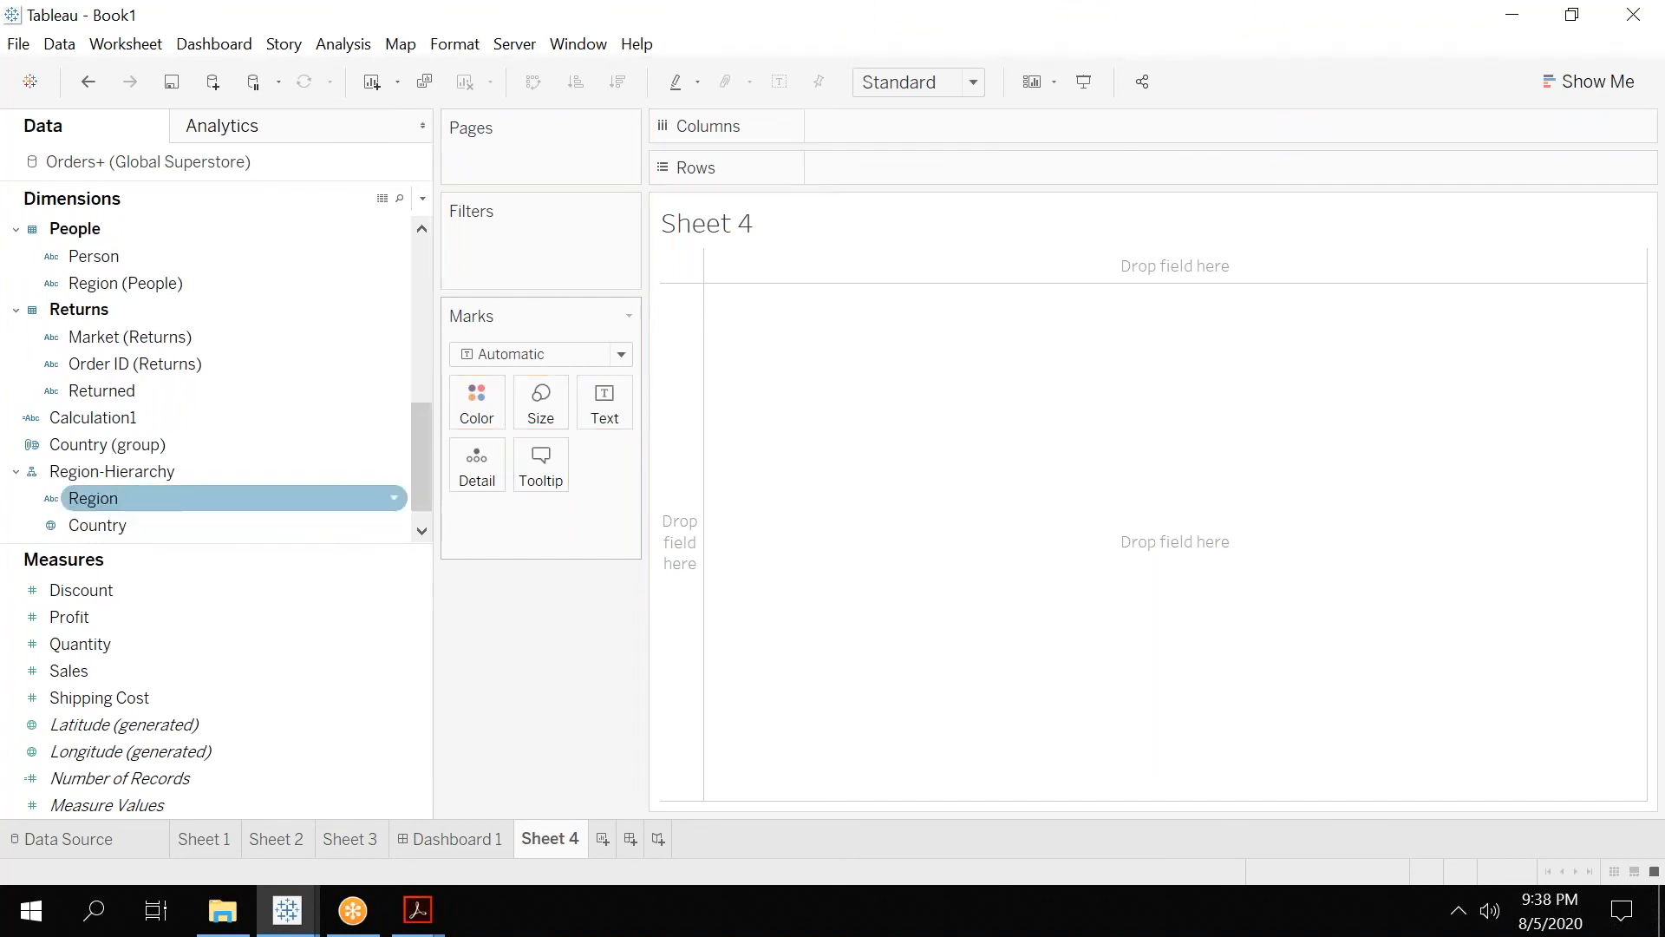
Add State, City and Postal Code to Region-Hierarchy below Country, in that order.
left_click_drag(419, 462, 421, 217)
left_click(138, 290)
left_click_drag(138, 291, 131, 503)
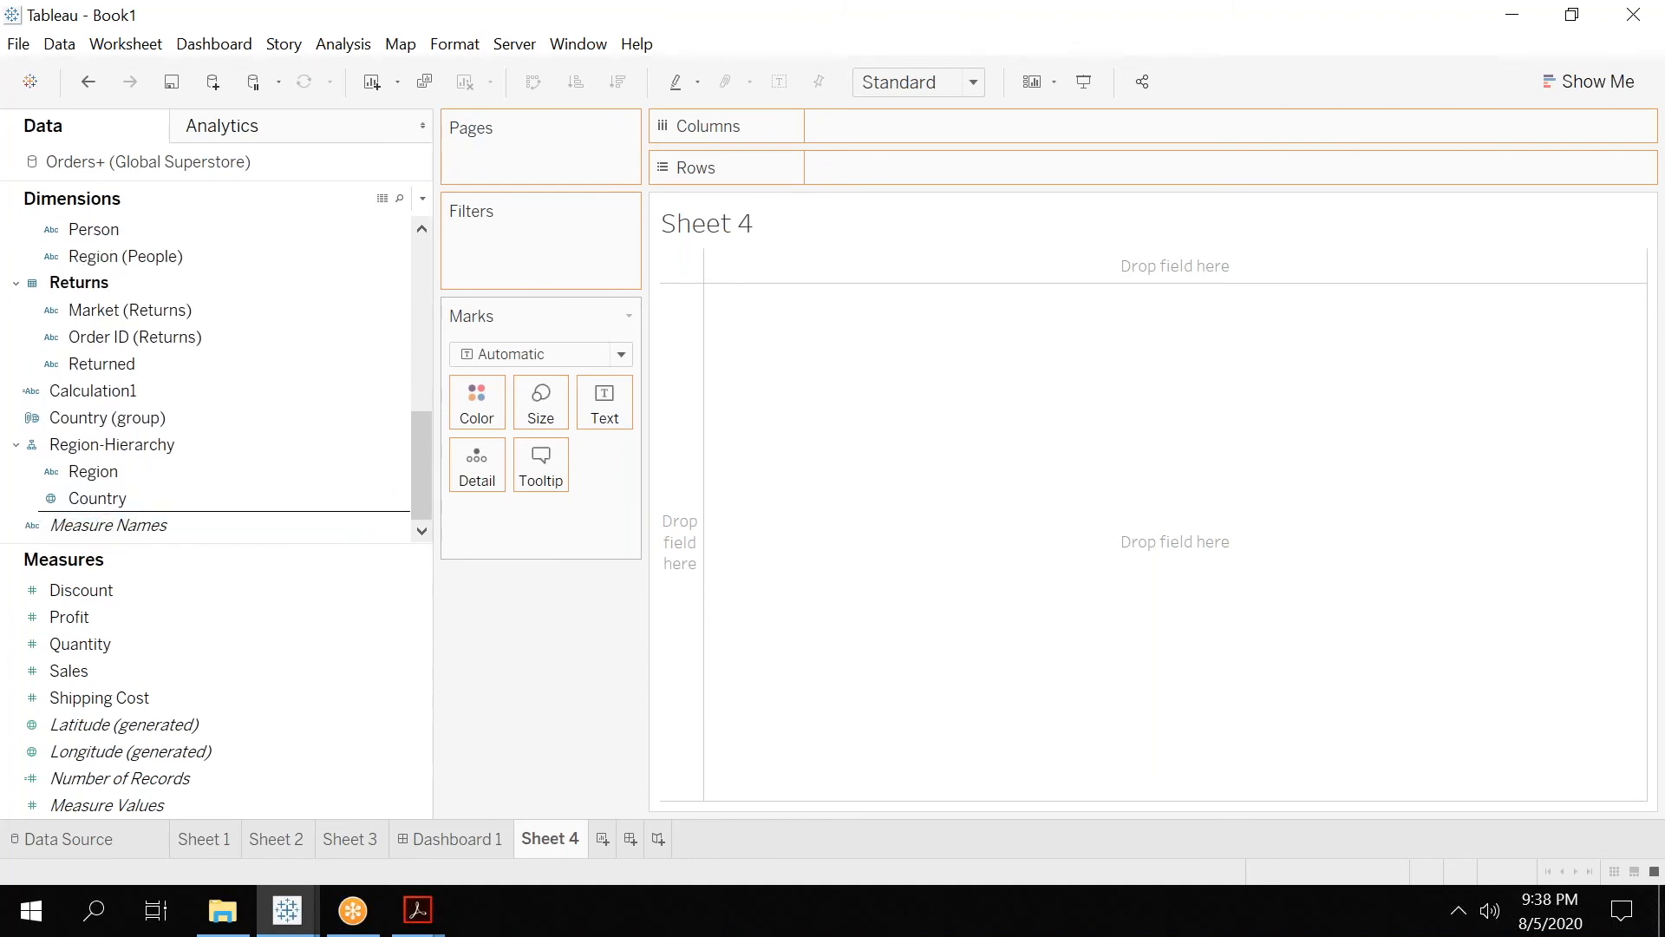
left_click_drag(432, 422, 421, 294)
left_click_drag(168, 364, 113, 508)
left_click_drag(426, 446, 409, 437)
left_click_drag(399, 432, 400, 333)
left_click(103, 449)
mouse_move(104, 467)
left_mouse_down()
mouse_move(104, 536)
mouse_move(109, 456)
mouse_move(126, 461)
left_mouse_up()
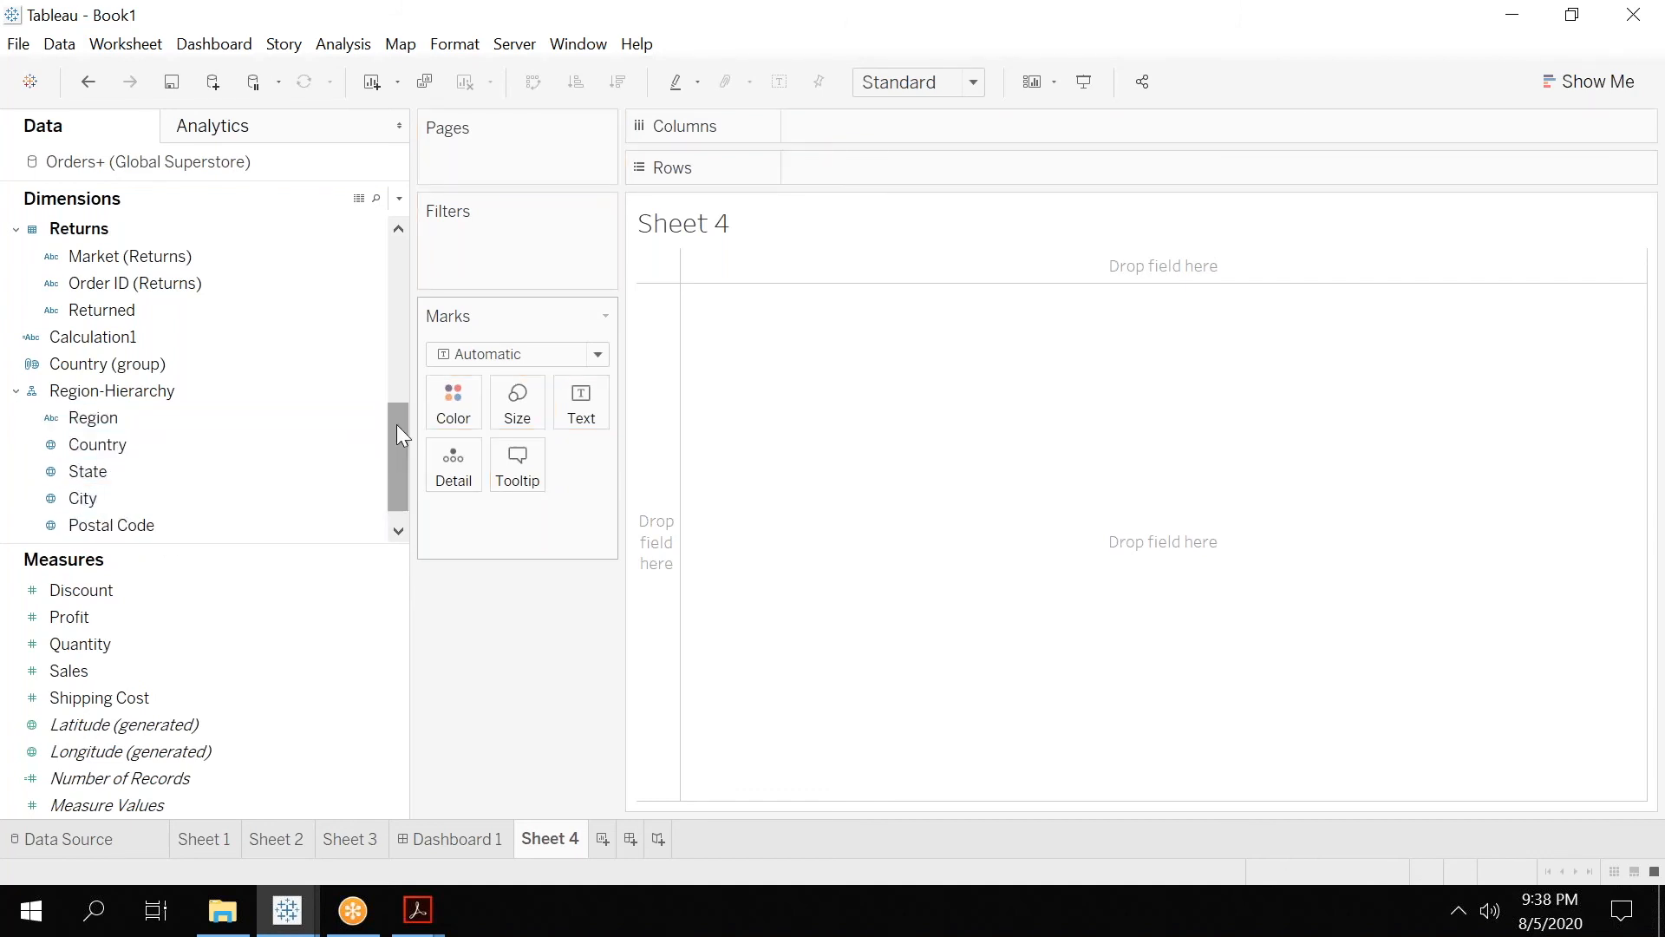
Place Region-Hierarchy in the rows of Sheet 4 and drill down through Country, State and City to Postal Code.
scroll(399, 457, "down", 1)
left_click_drag(142, 368, 887, 169)
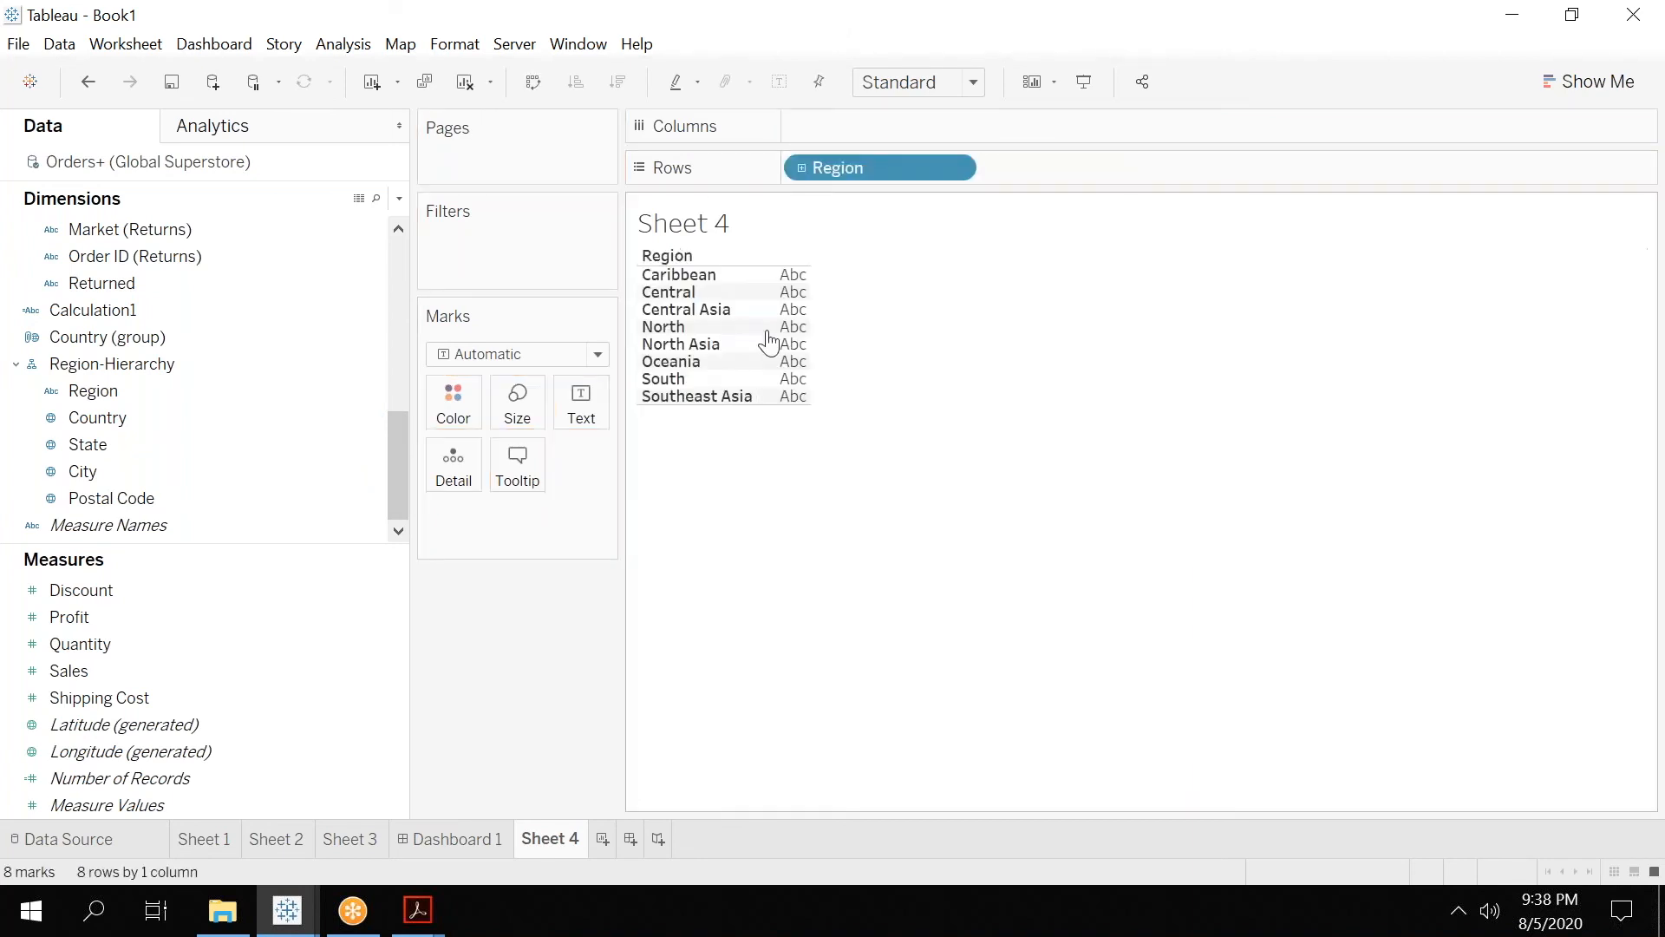
left_click(801, 169)
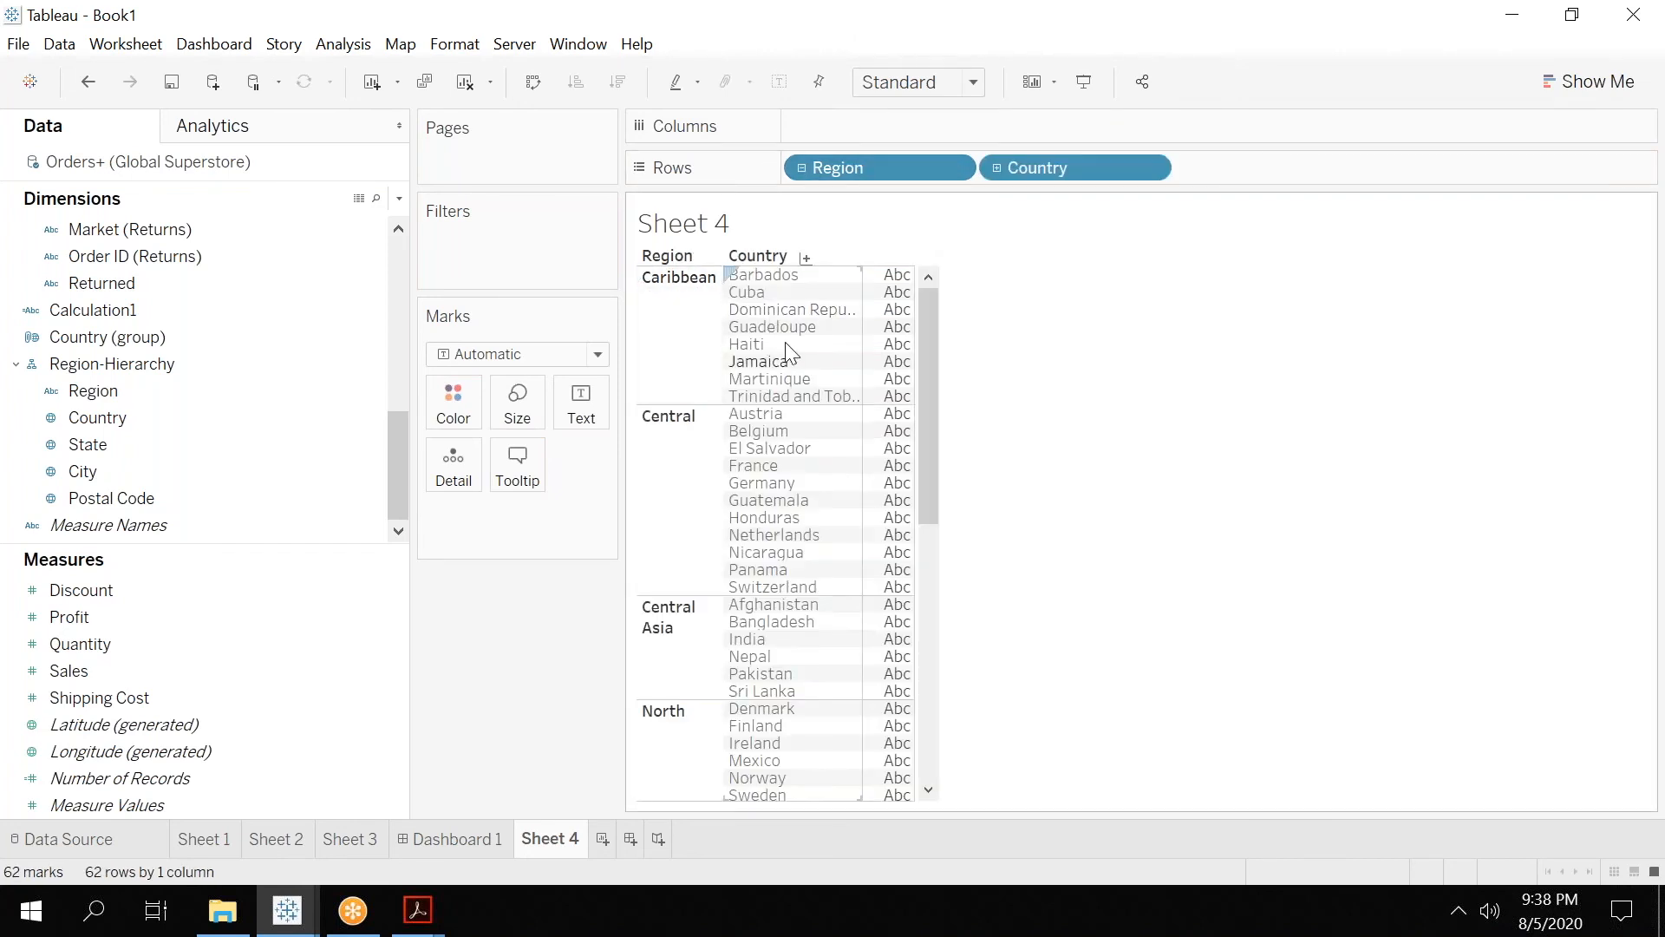
left_click(997, 168)
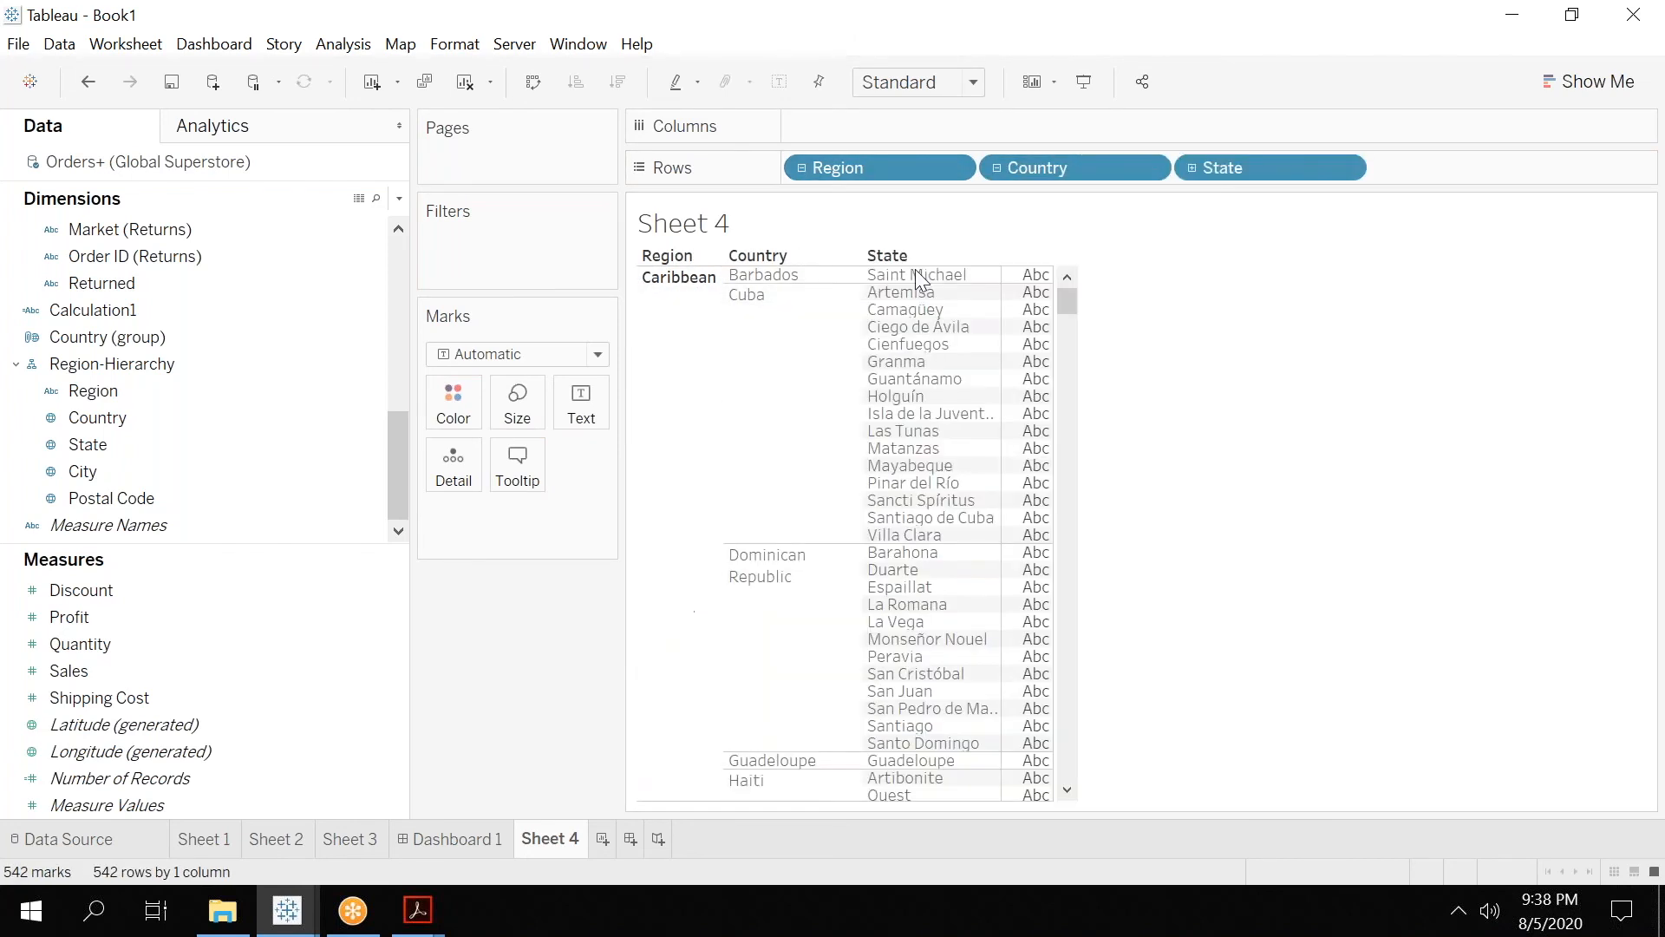
left_click(1193, 169)
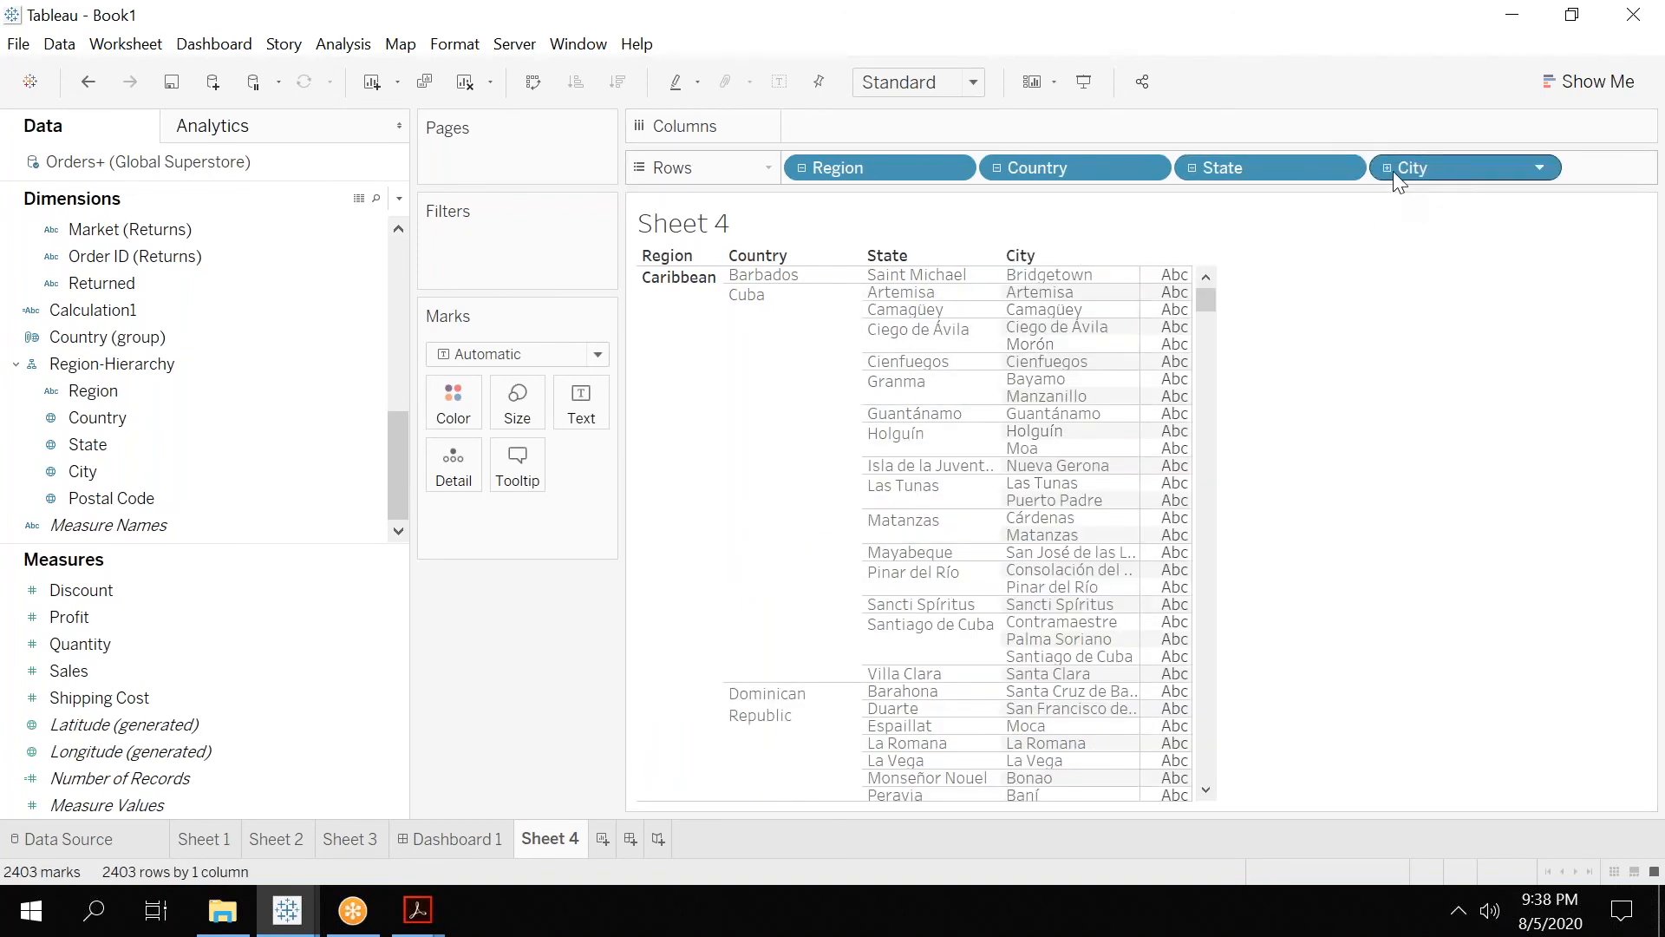
left_click(1382, 165)
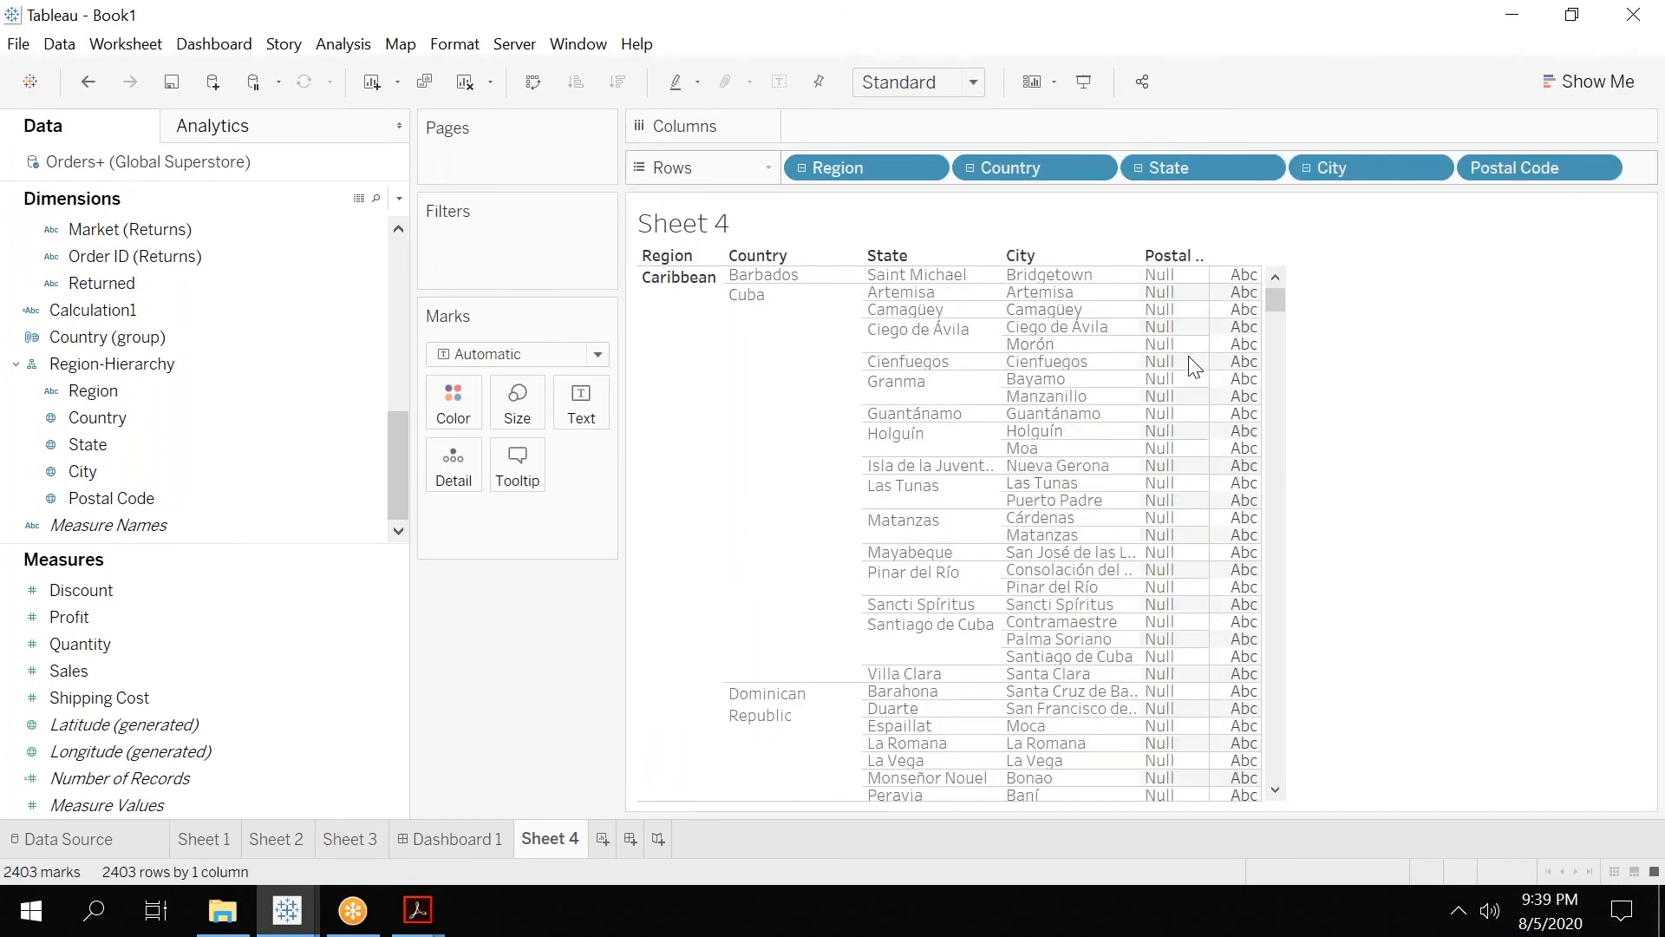
left_click_drag(1278, 305, 1350, 298)
left_click(1596, 171)
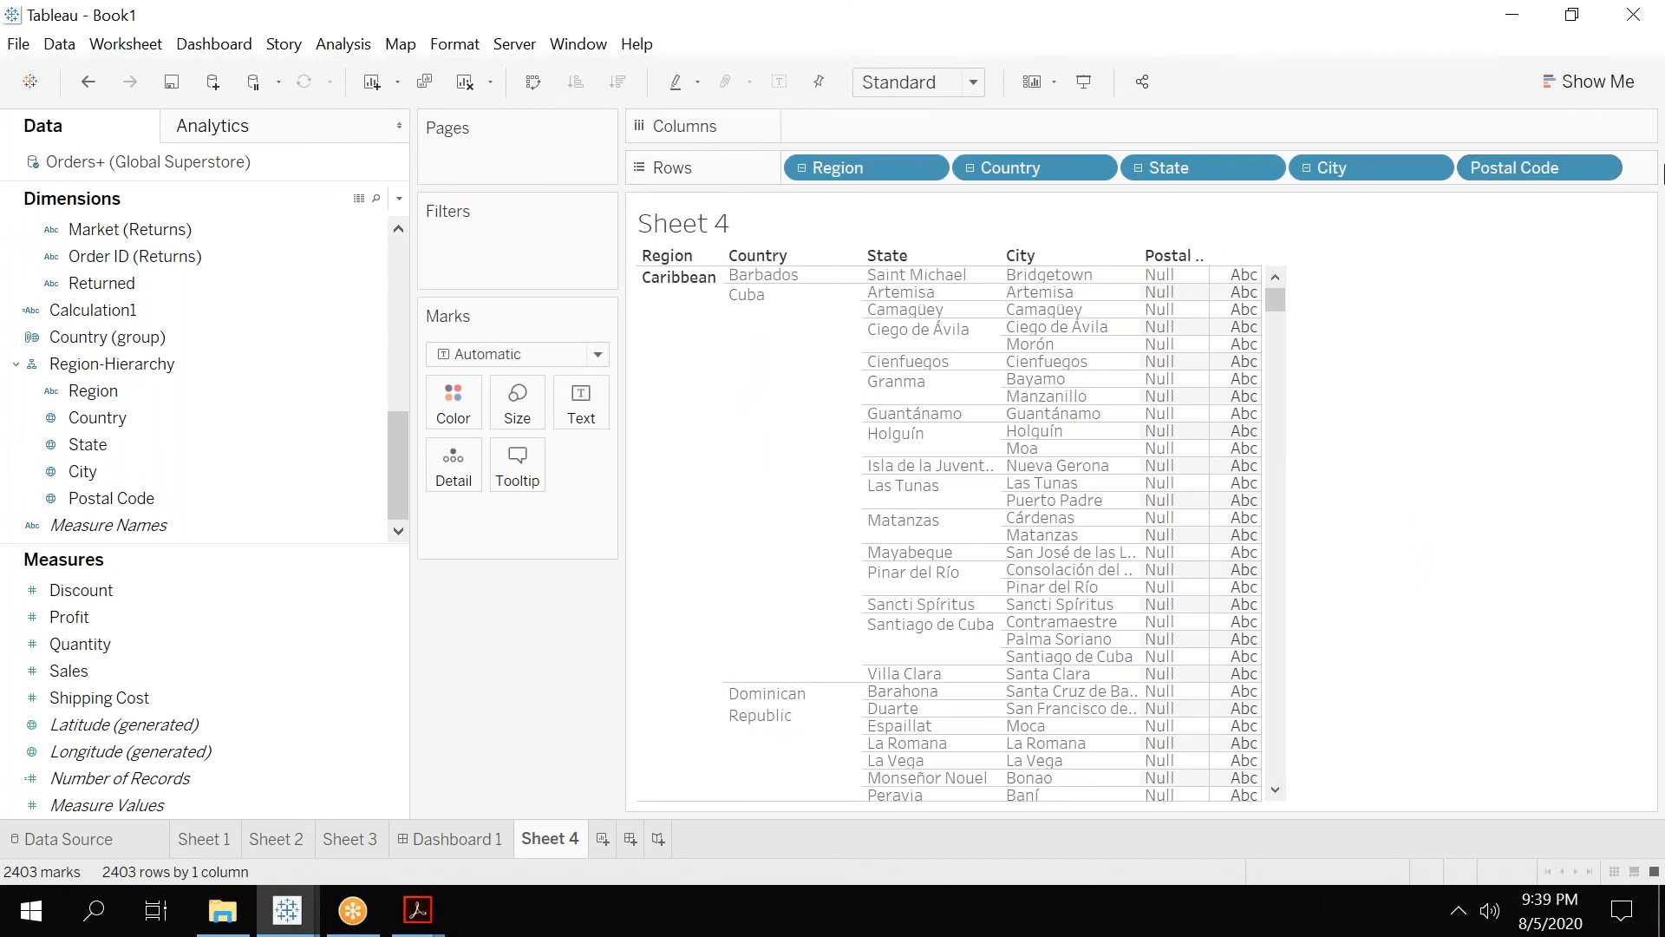
left_click(1485, 214)
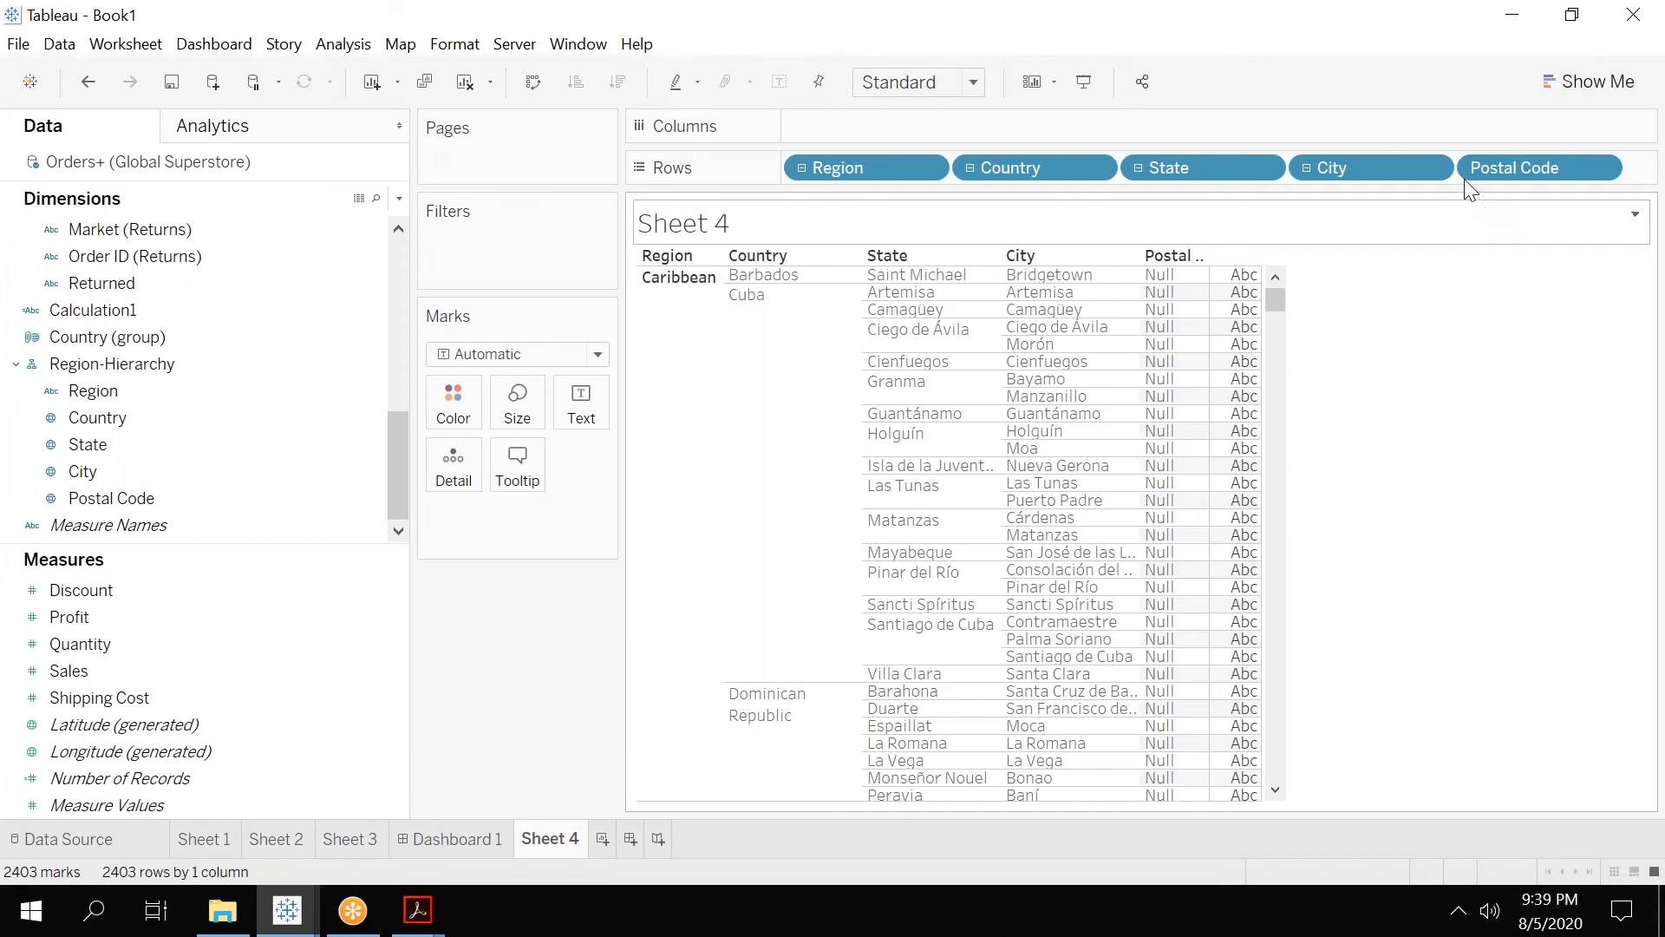
Switch back to Tableau 02.pdf in Adobe Acrobat and view the Managing MetaData-Creating Hierarchy slide.
left_click(419, 912)
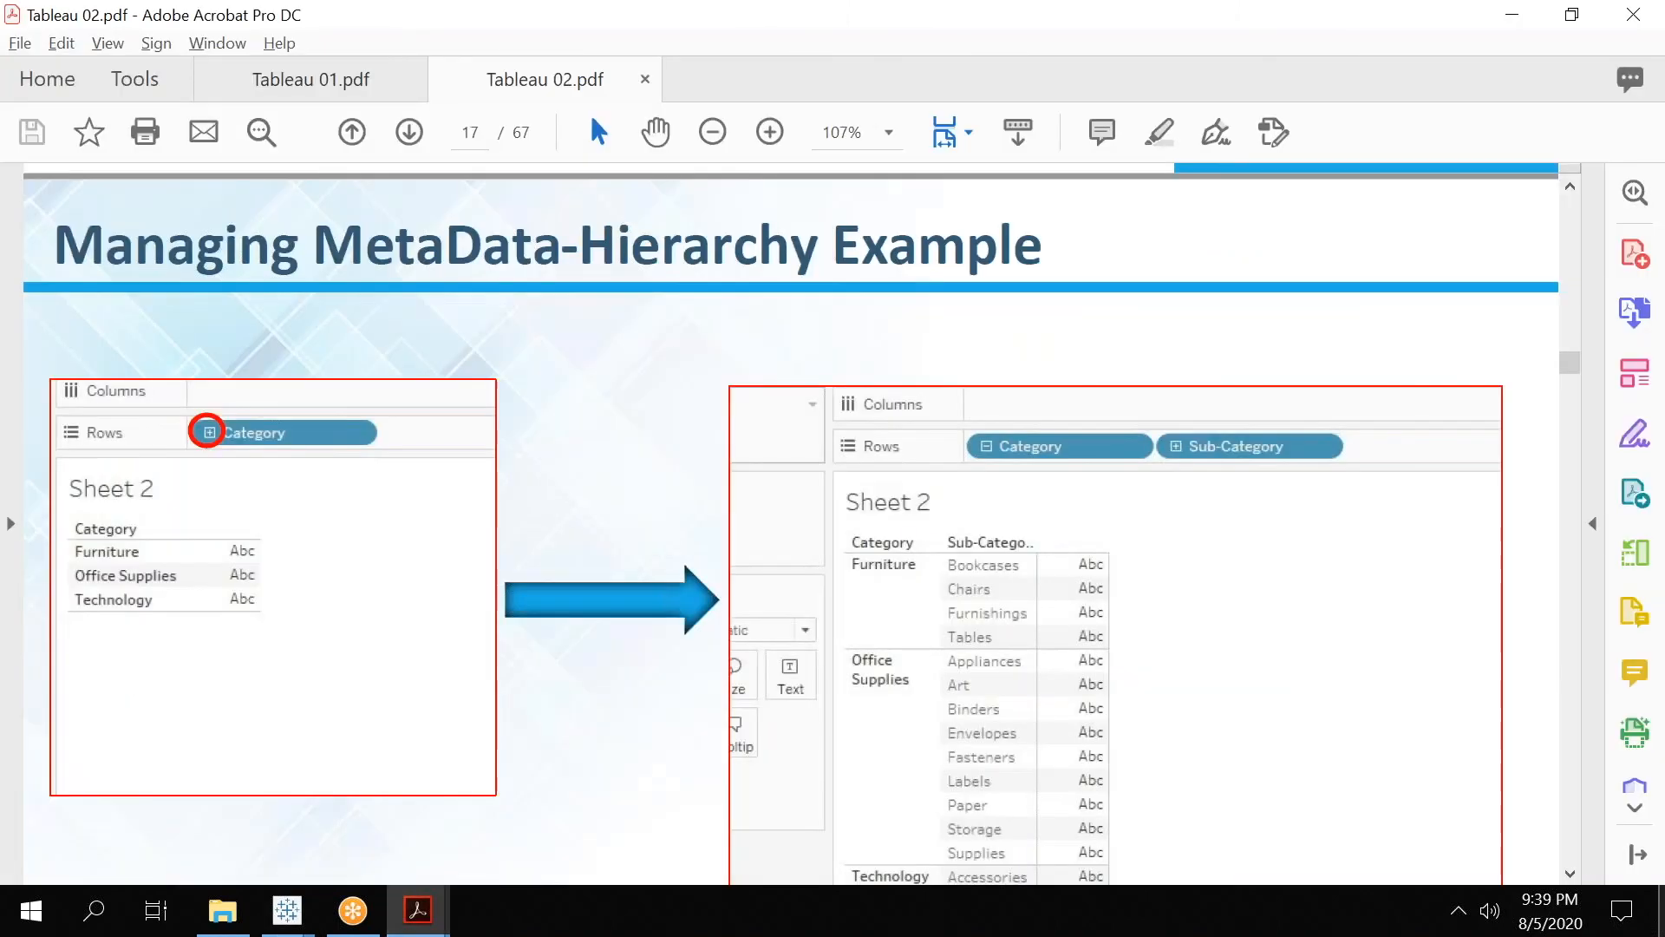
left_click(1570, 874)
left_click(1571, 874)
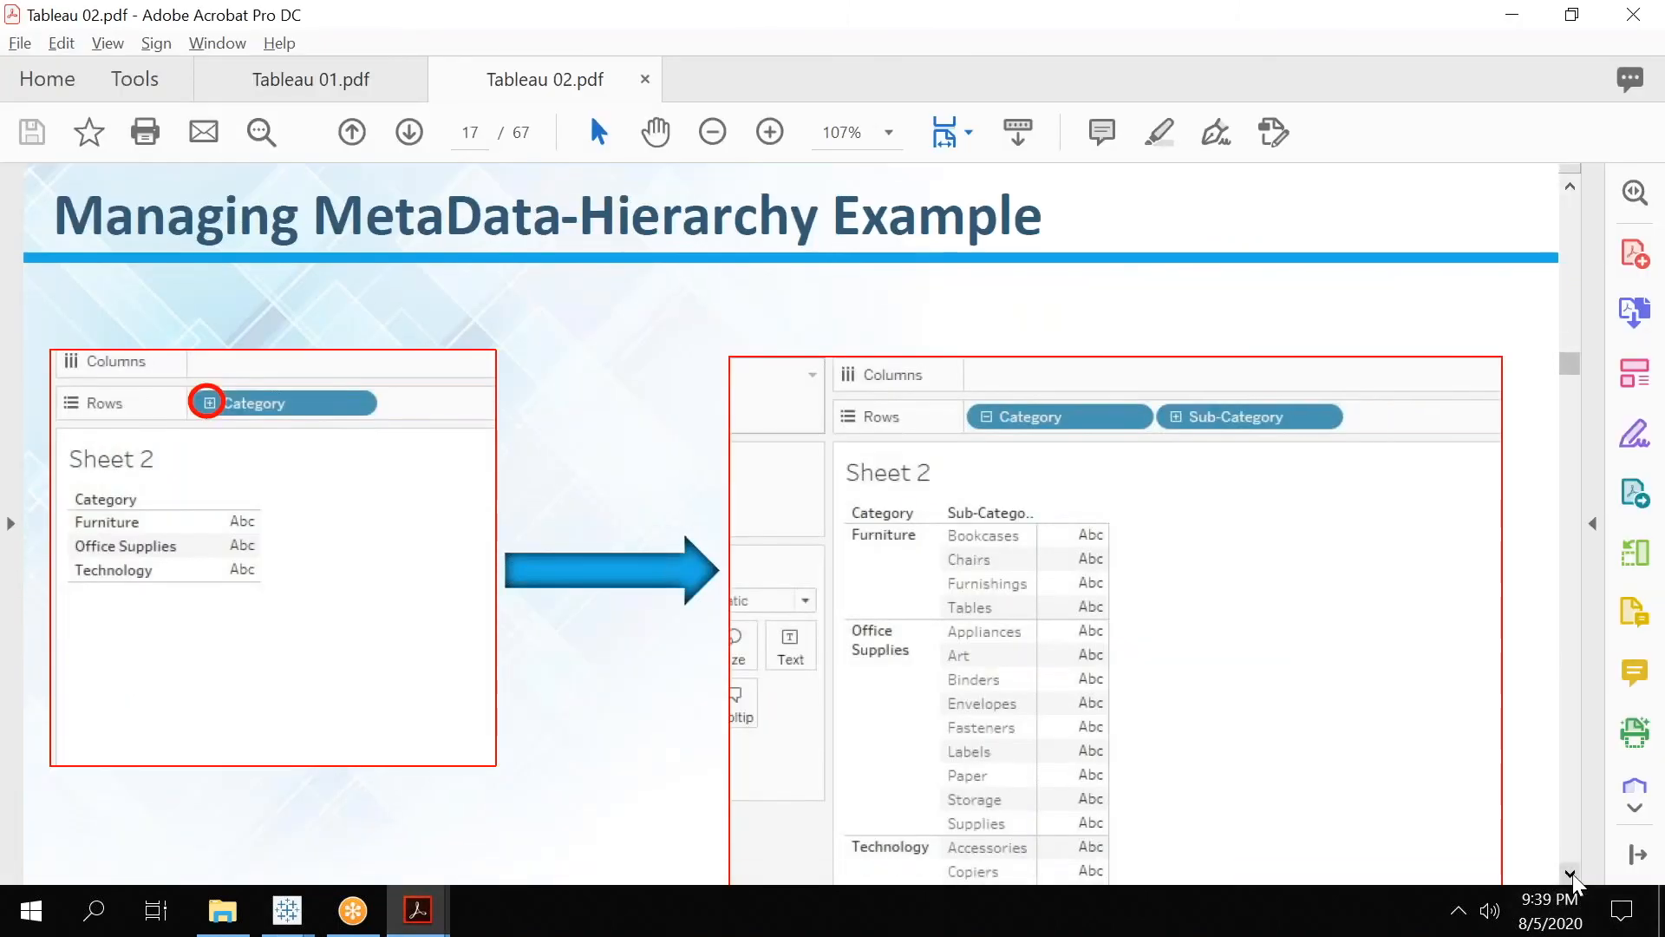
left_click(1571, 875)
scroll(1574, 881, "down", 10)
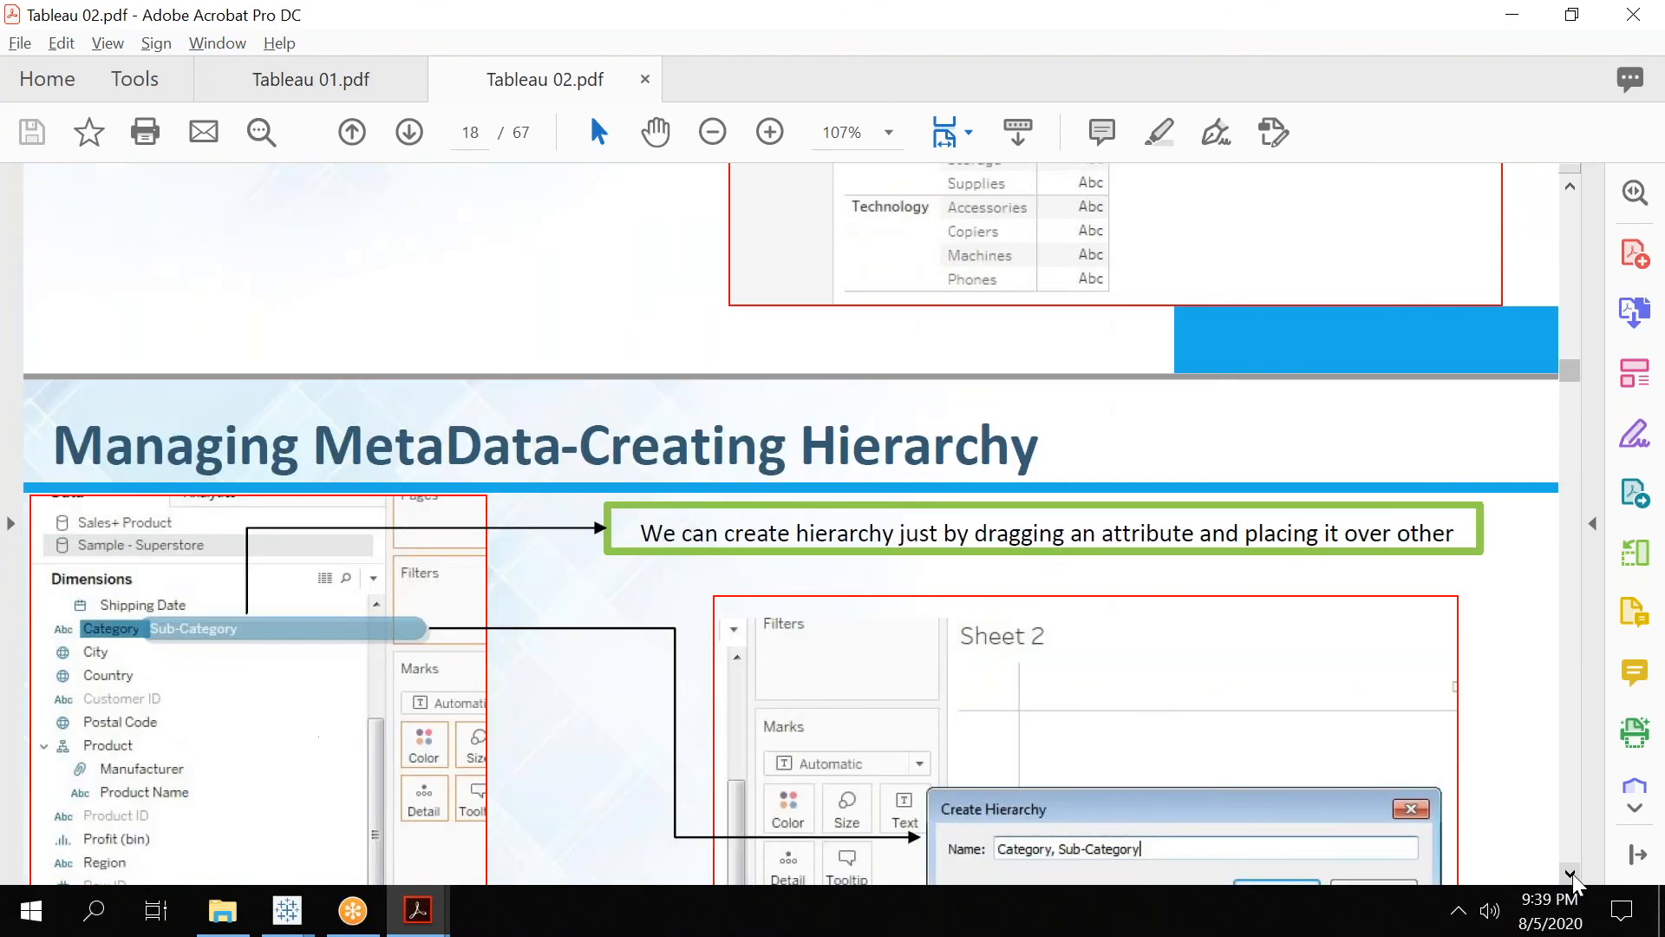
scroll(1575, 881, "down", 2)
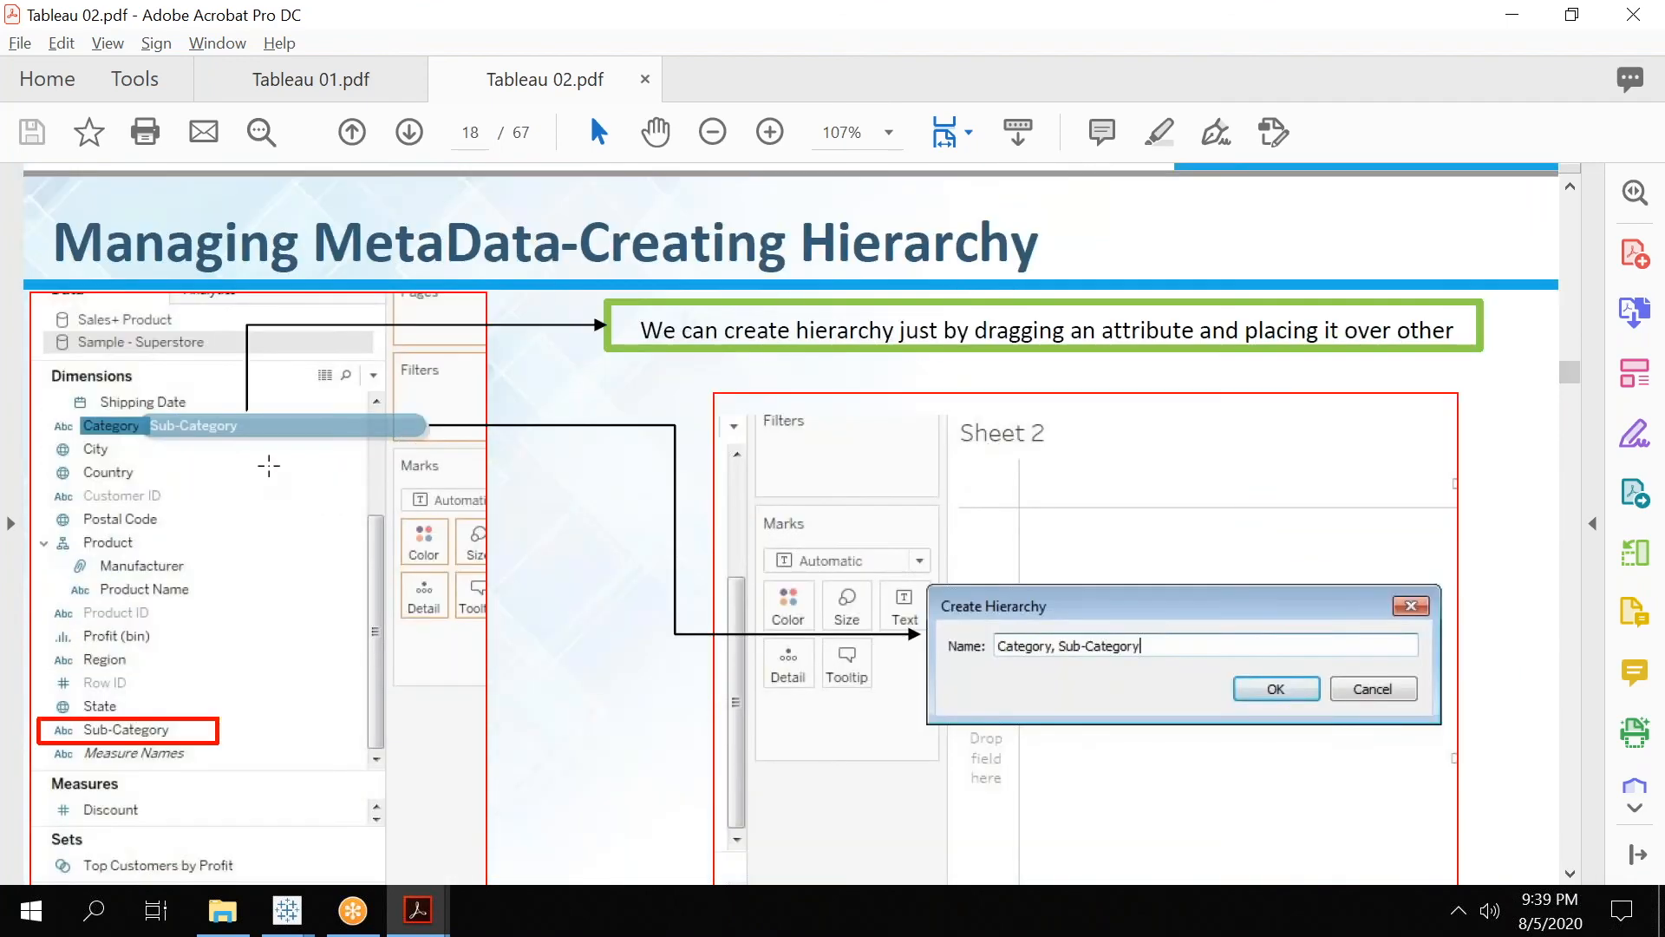
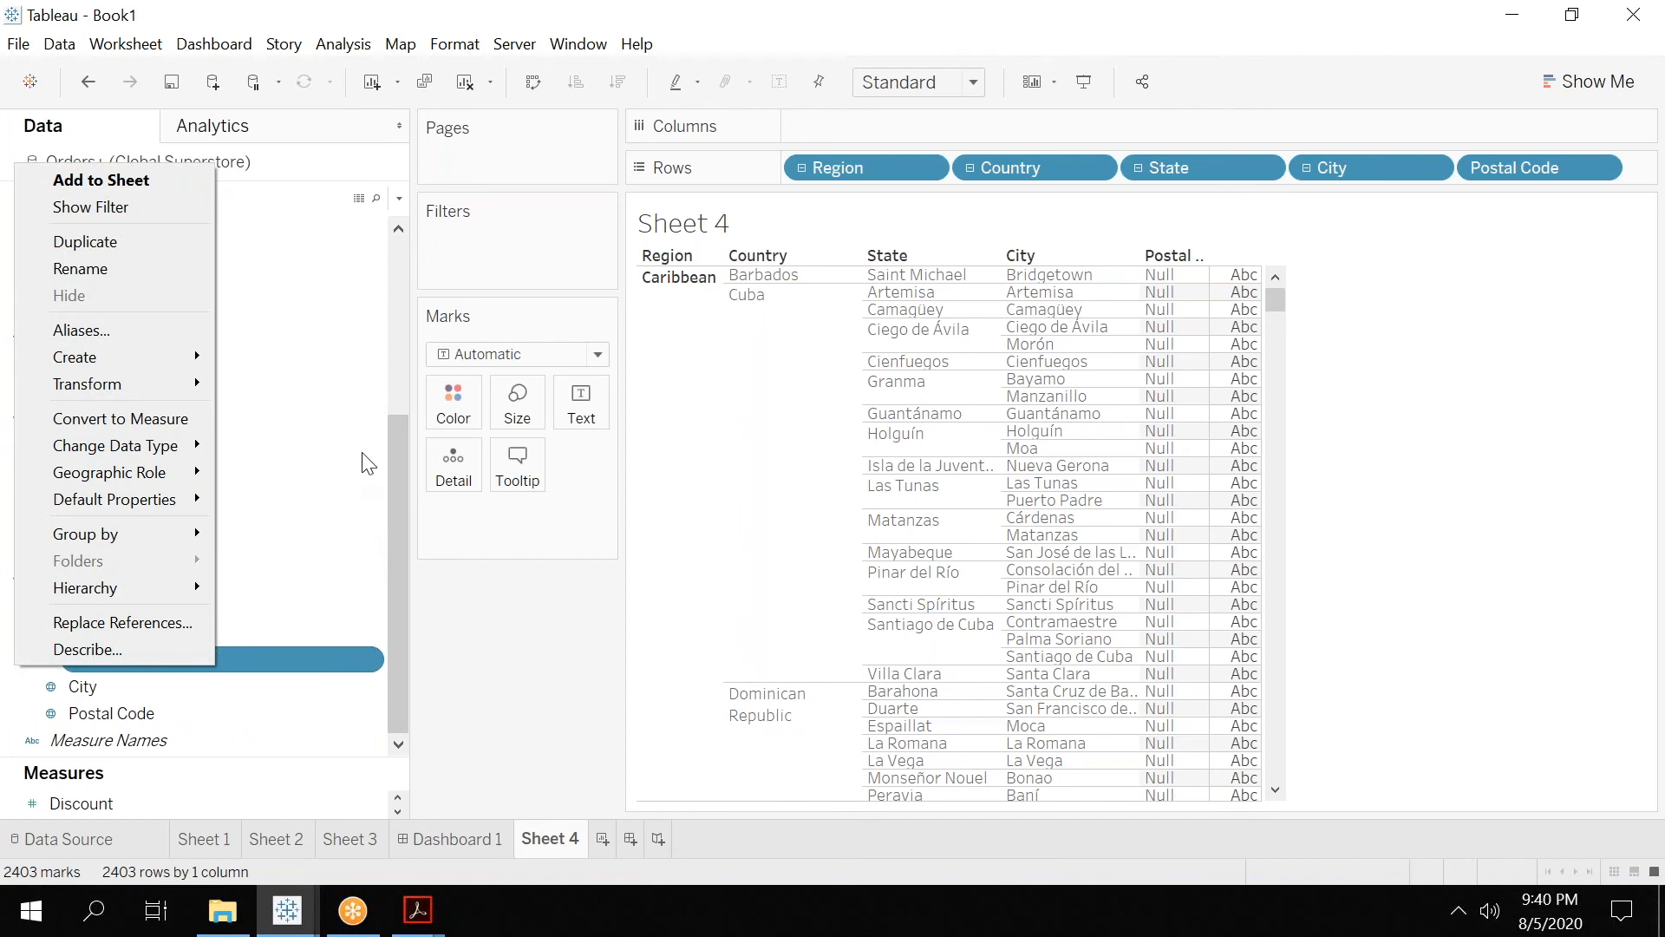
right_click(364, 444)
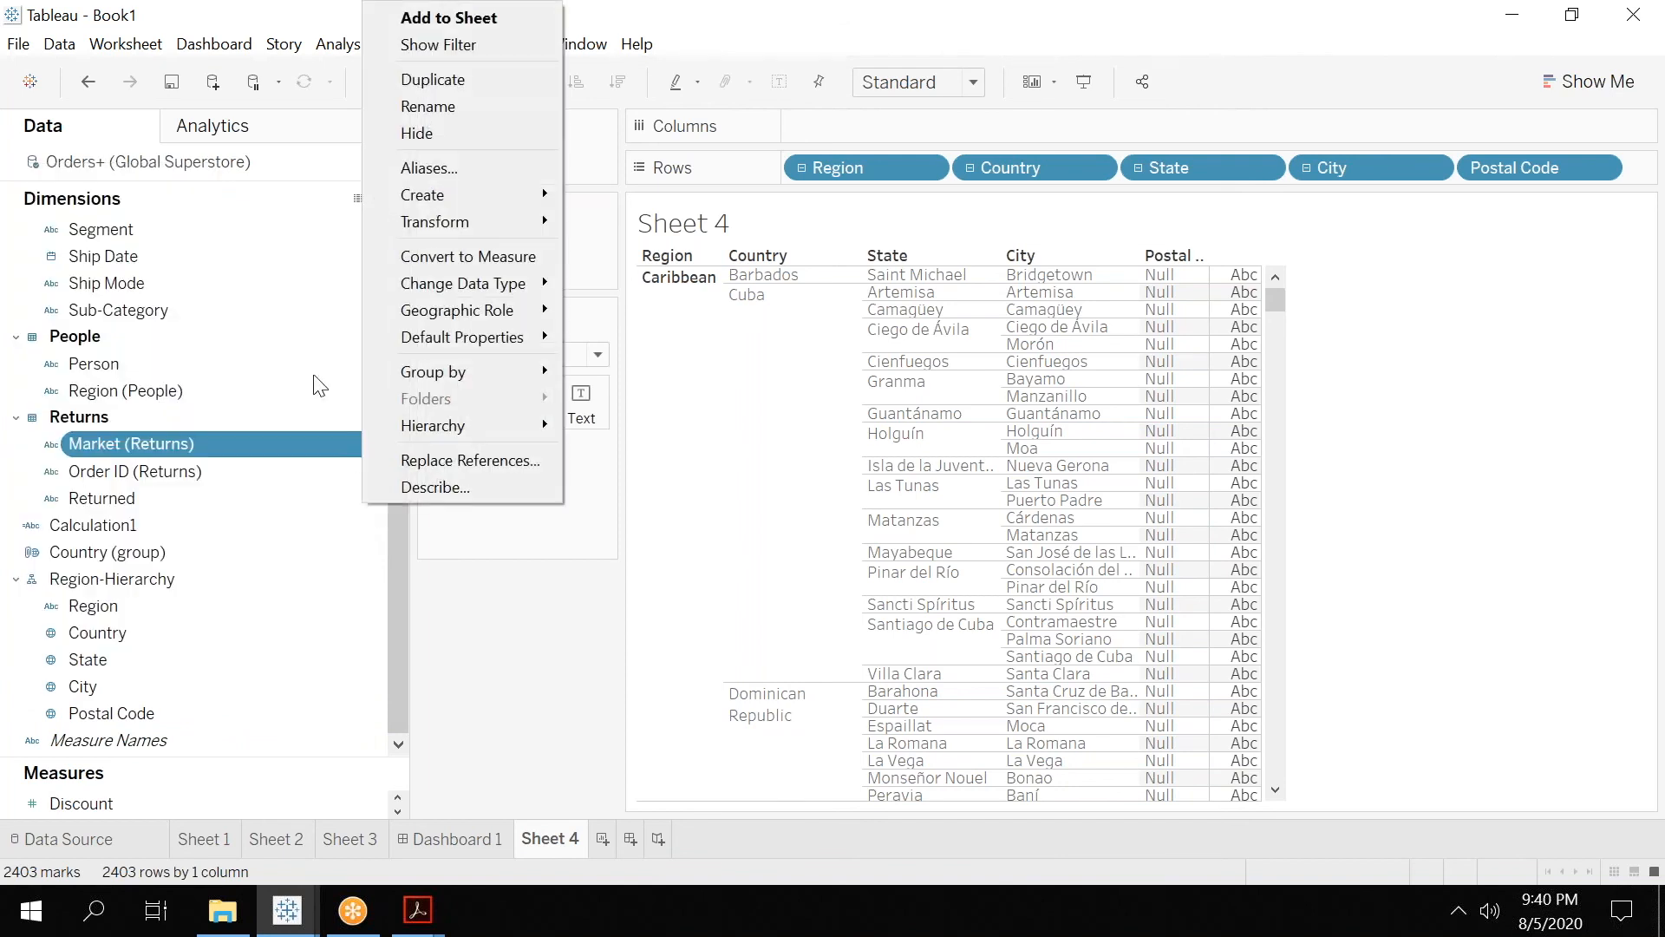
left_click(36, 211)
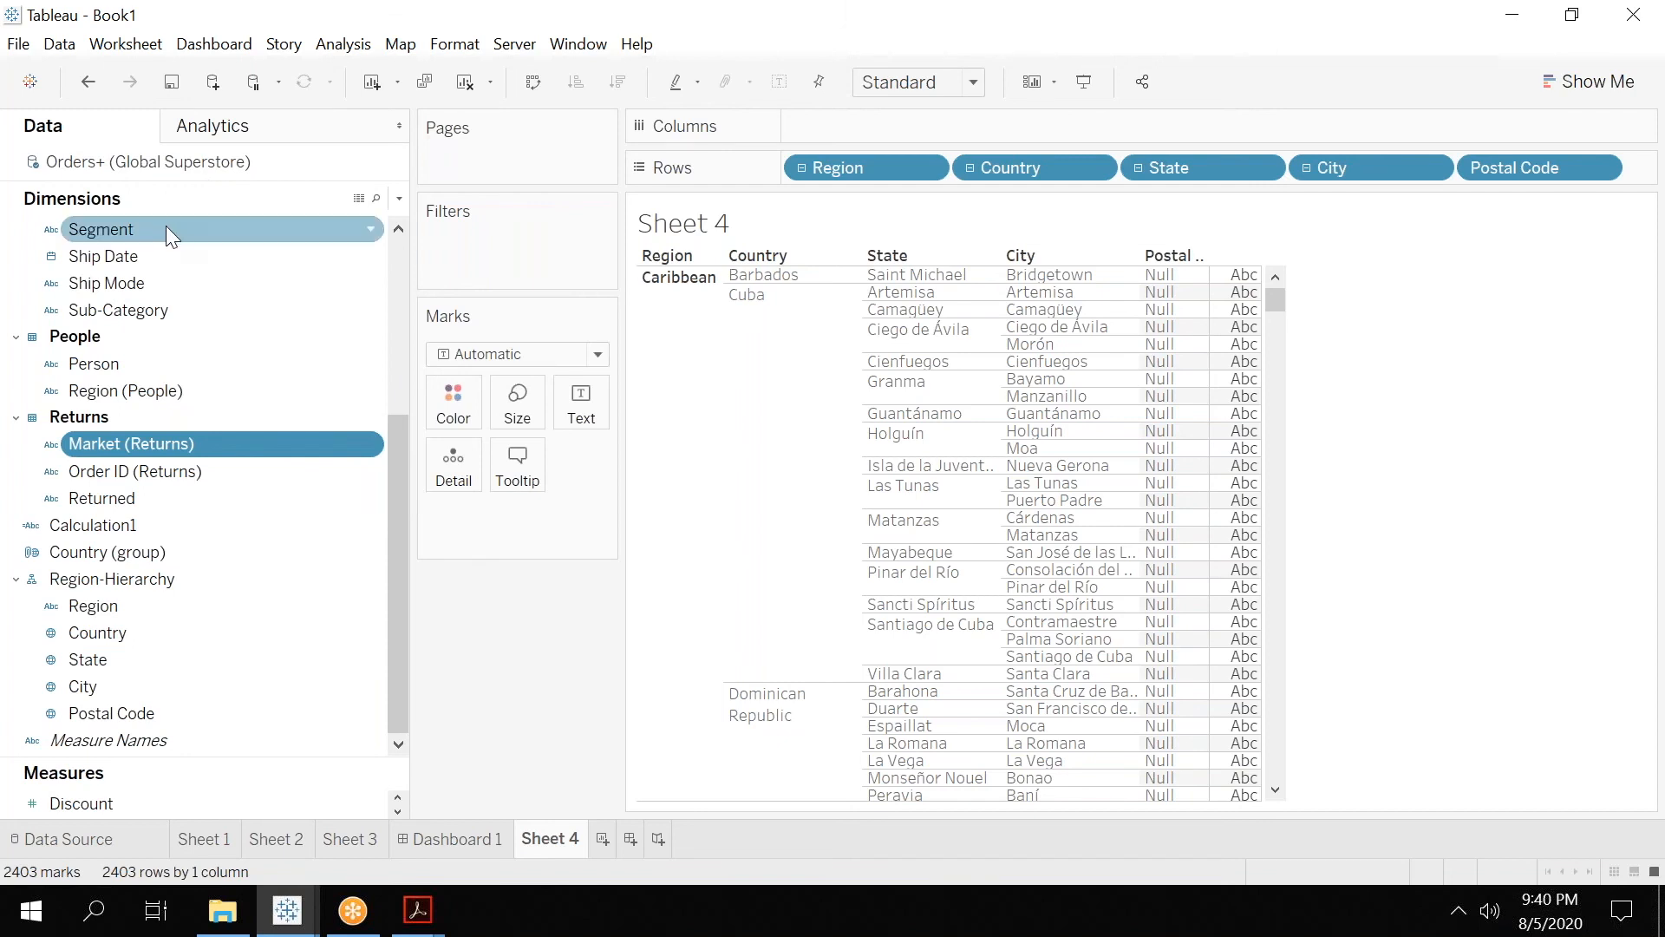
right_click(24, 232)
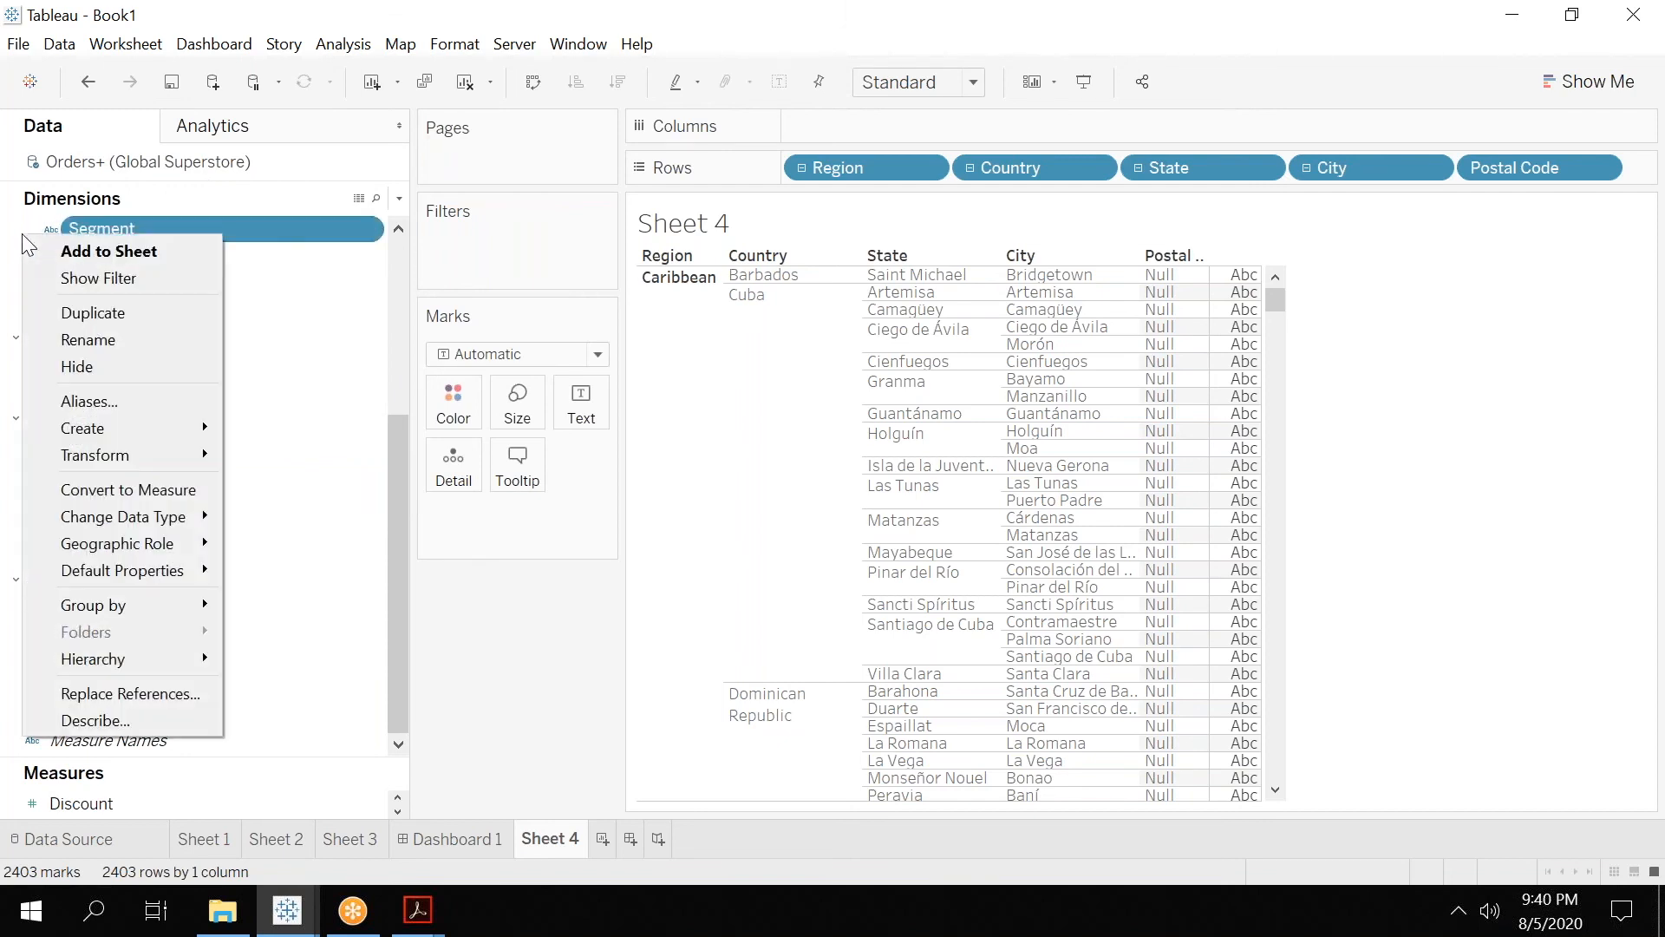
mouse_move(137, 429)
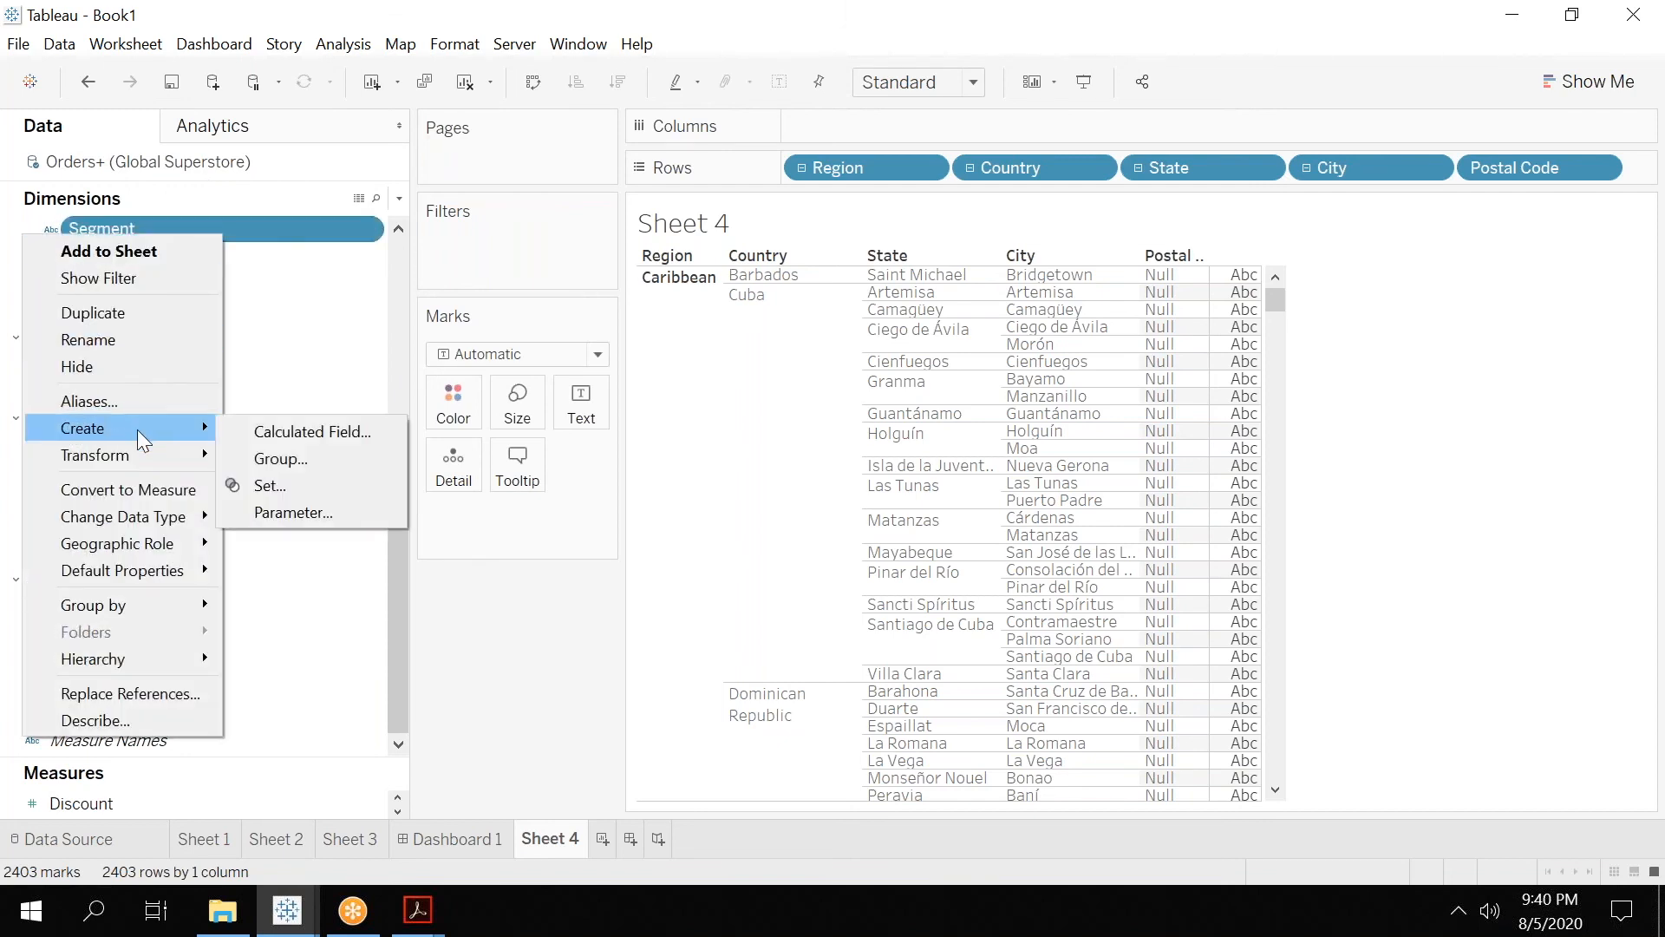
left_click(346, 657)
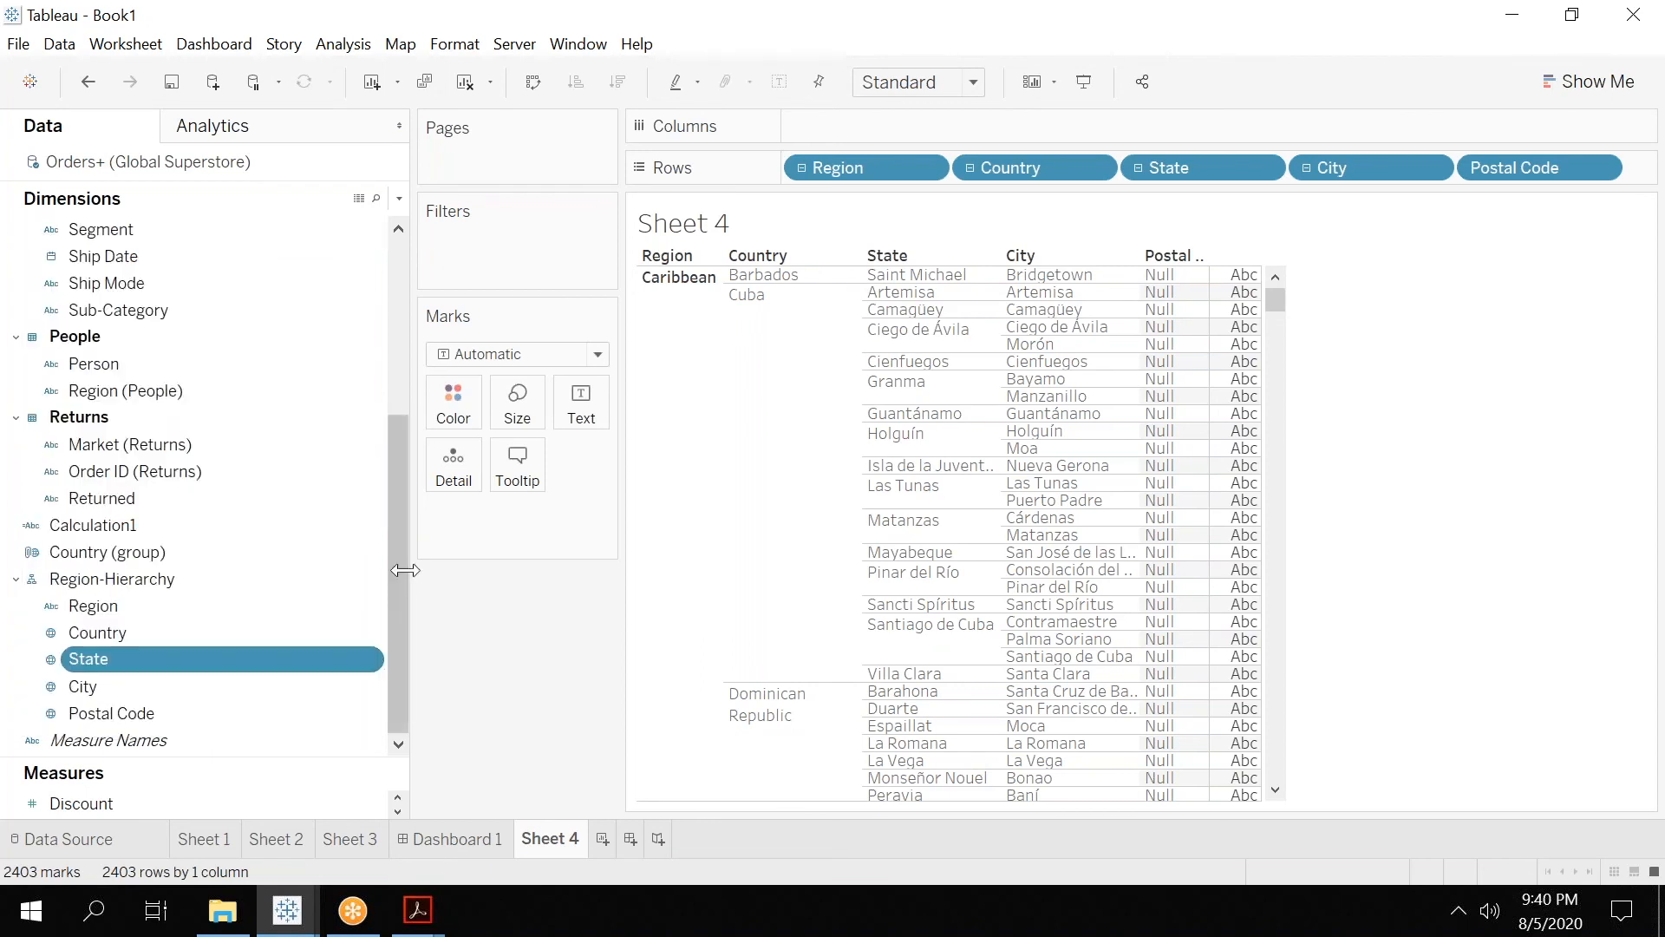
Group the fields in the Dimensions list by folder instead of by data source table.
left_click_drag(394, 524, 390, 258)
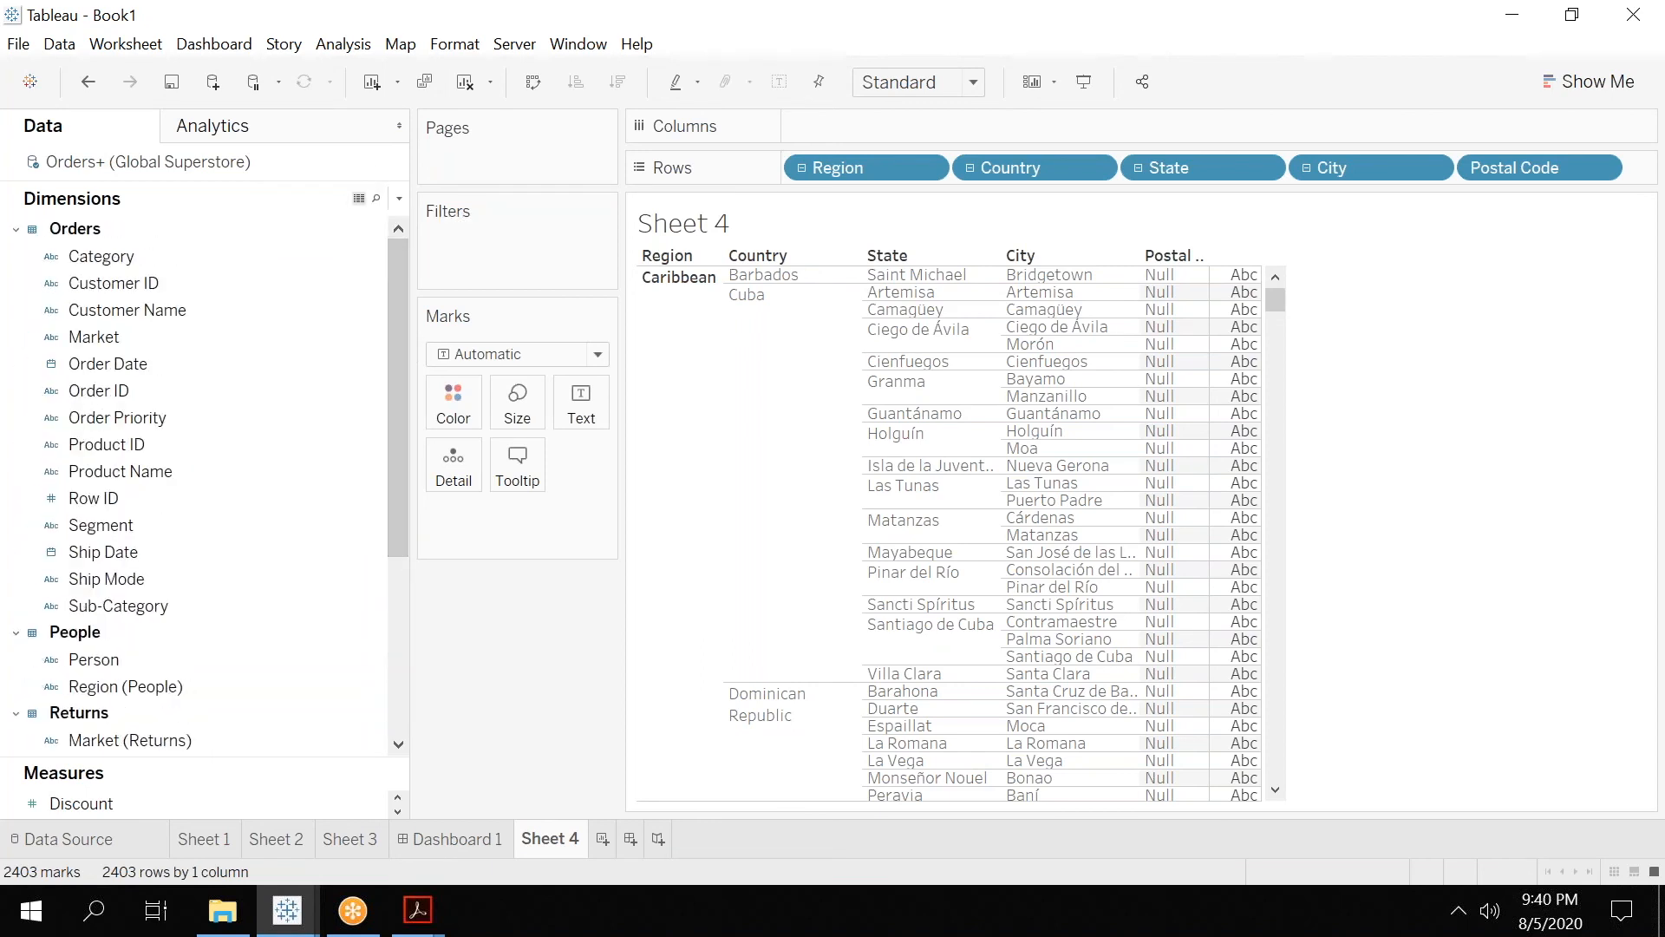
left_click(399, 198)
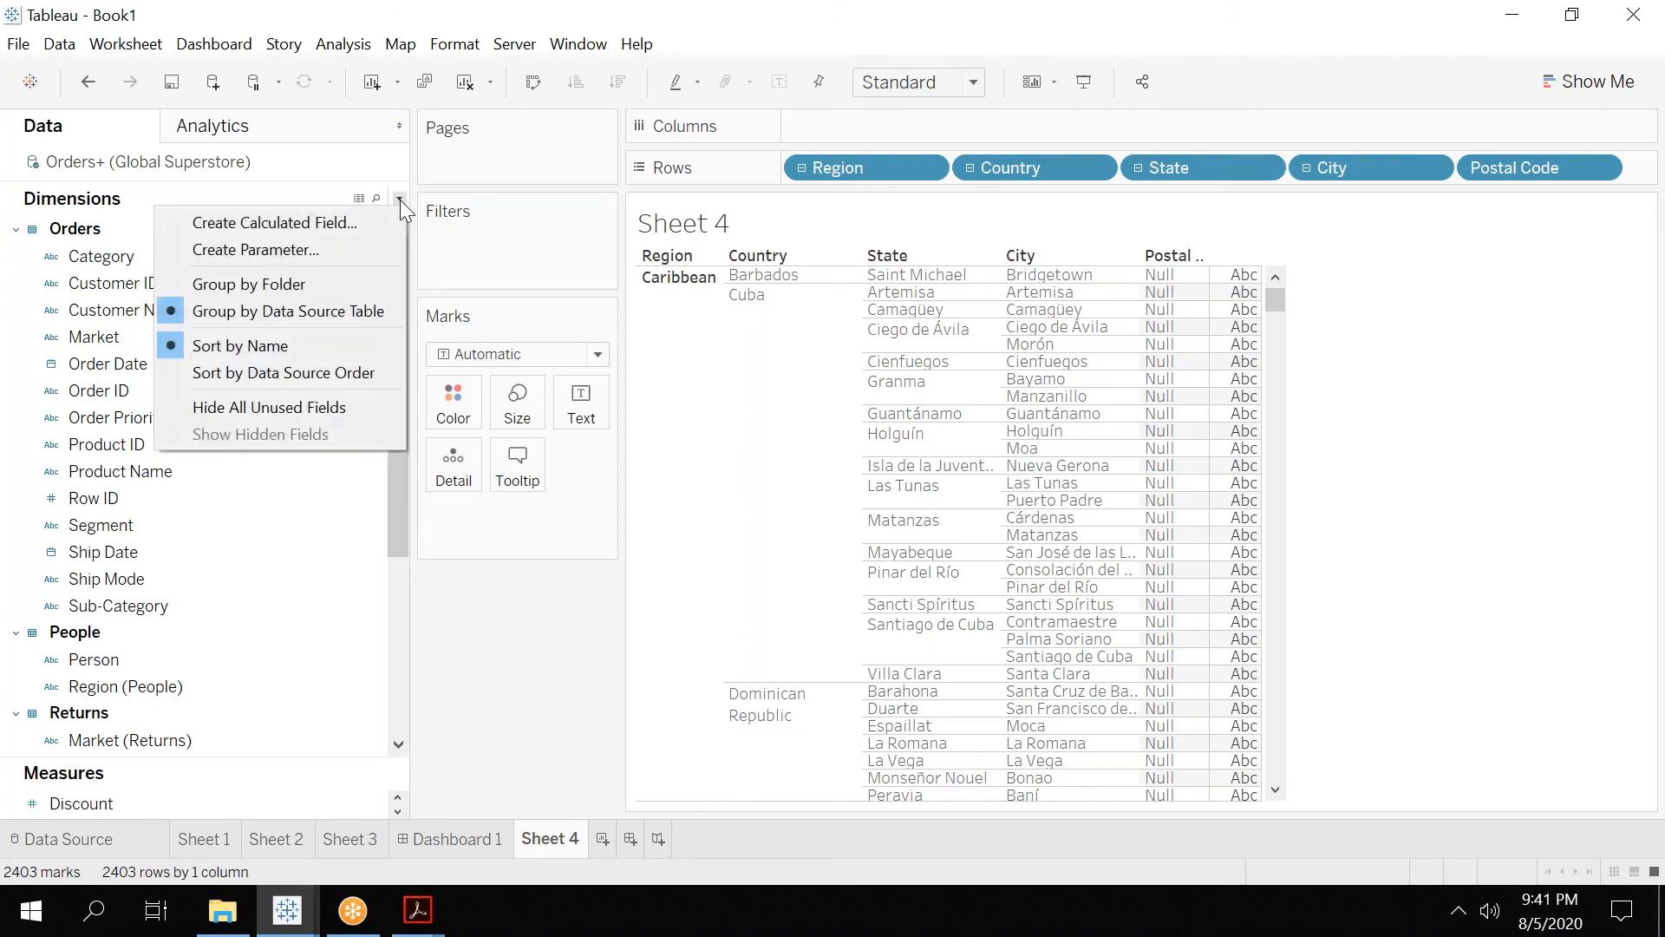
left_click(308, 282)
left_click_drag(397, 357, 399, 499)
left_click(358, 640)
right_click(358, 642)
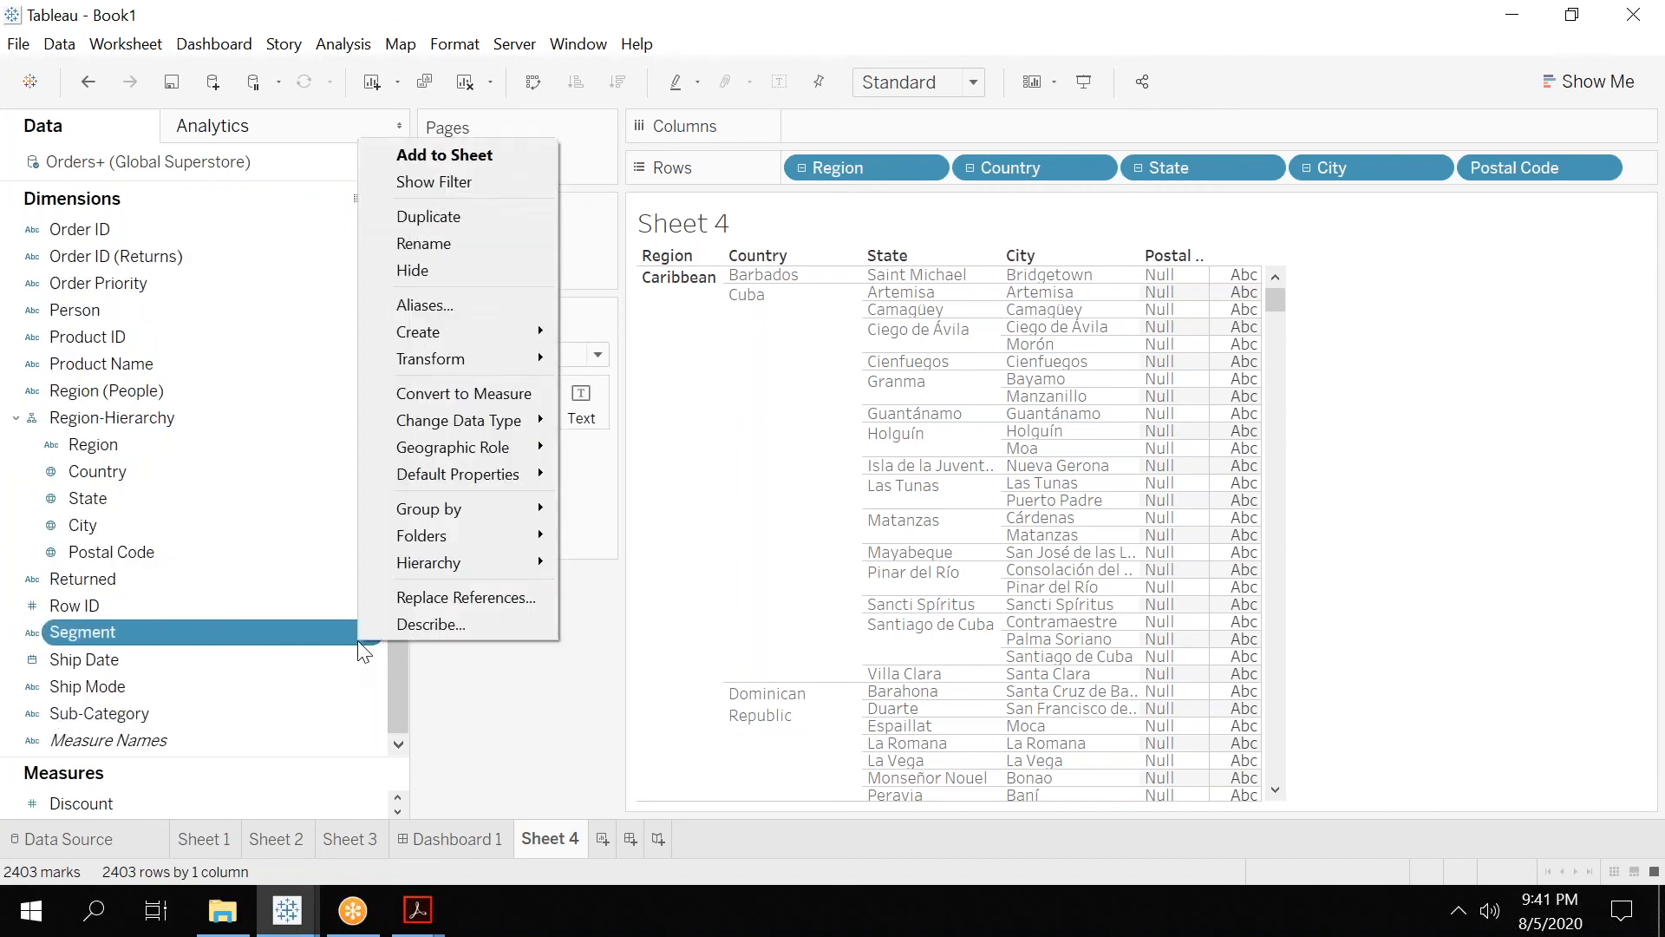
left_click(27, 505)
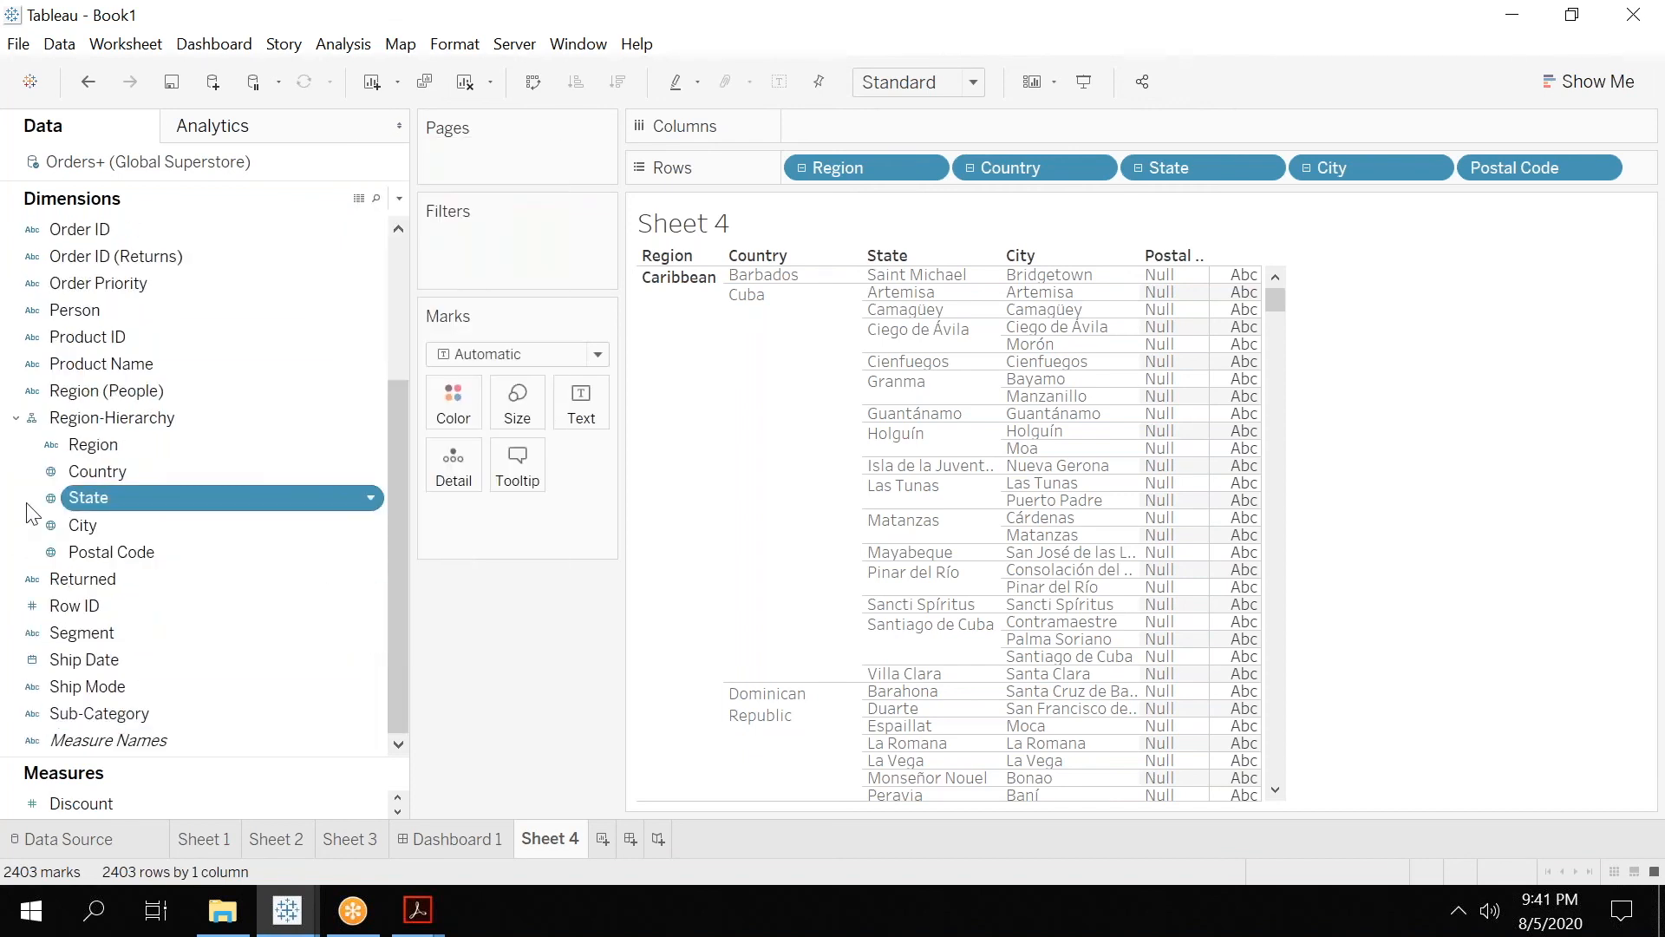
right_click(27, 505)
left_click(1, 487)
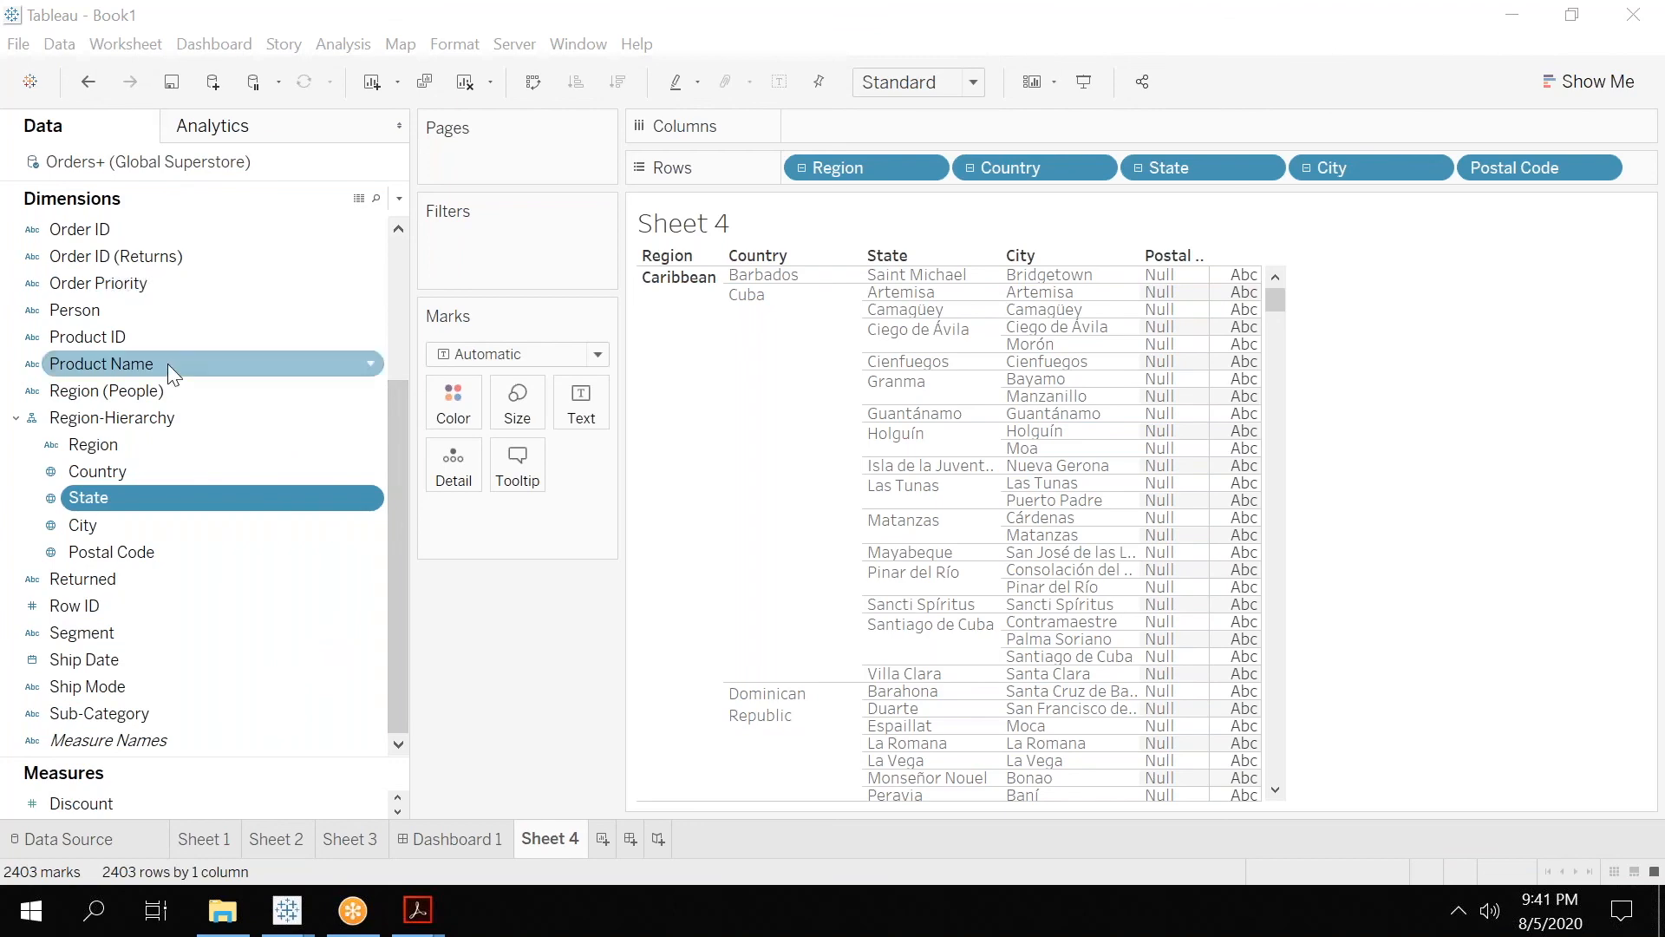
Remove the Returns and People tables from the joins in the Orders+ (Global Superstore) data source.
left_click(89, 829)
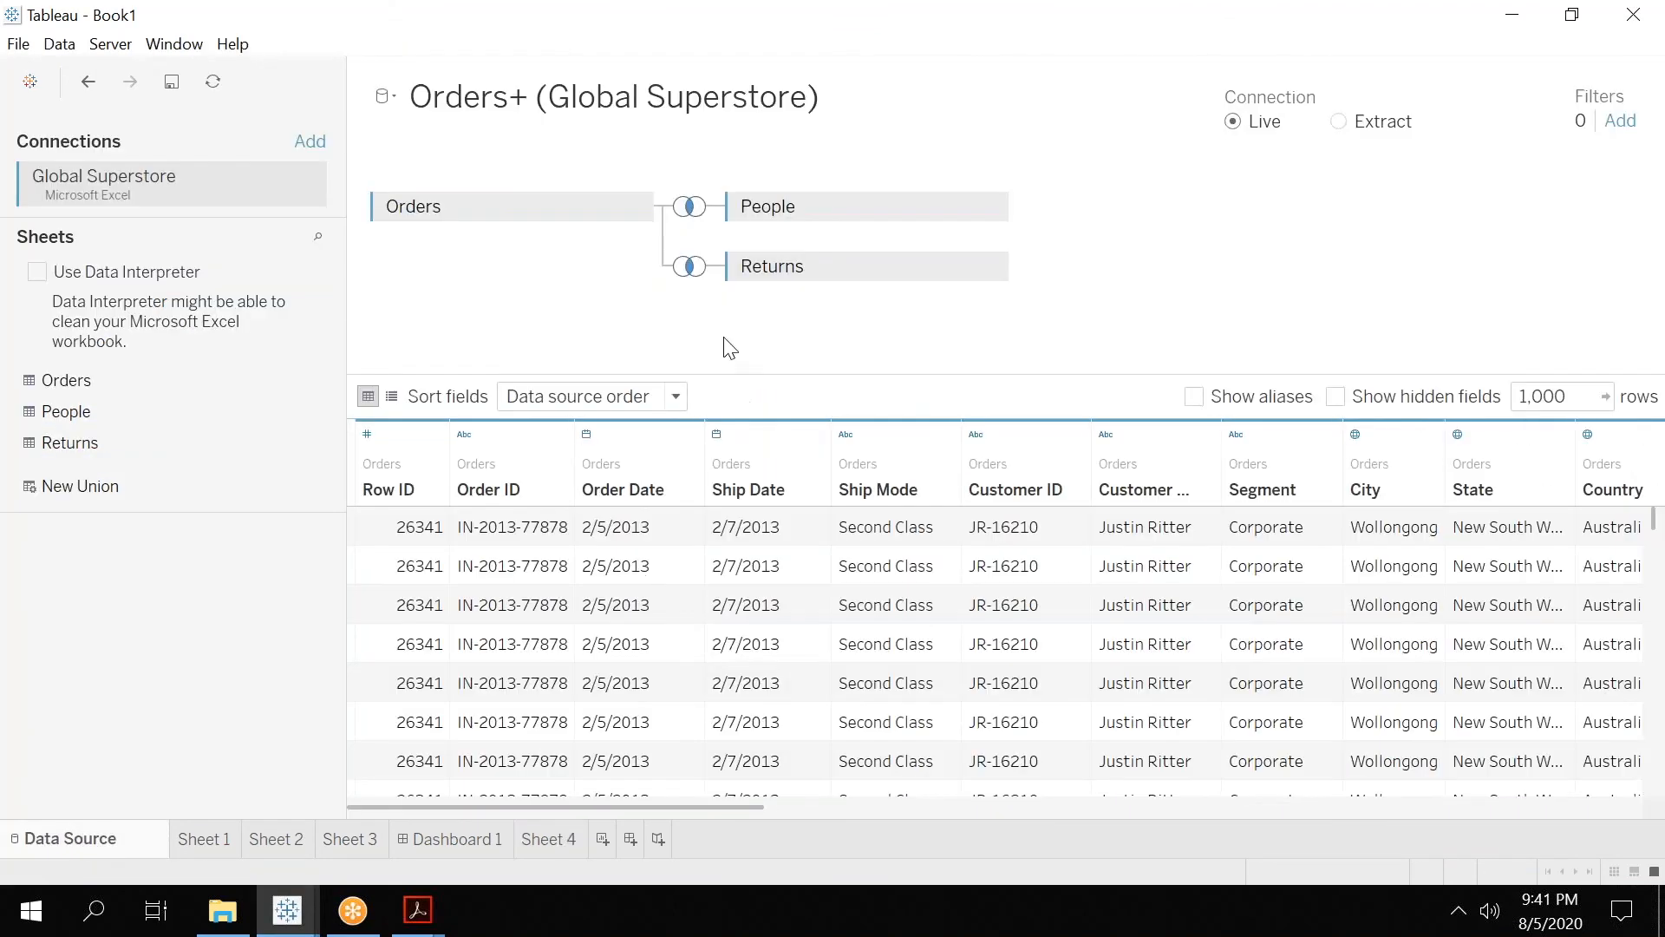
left_click_drag(765, 266, 298, 527)
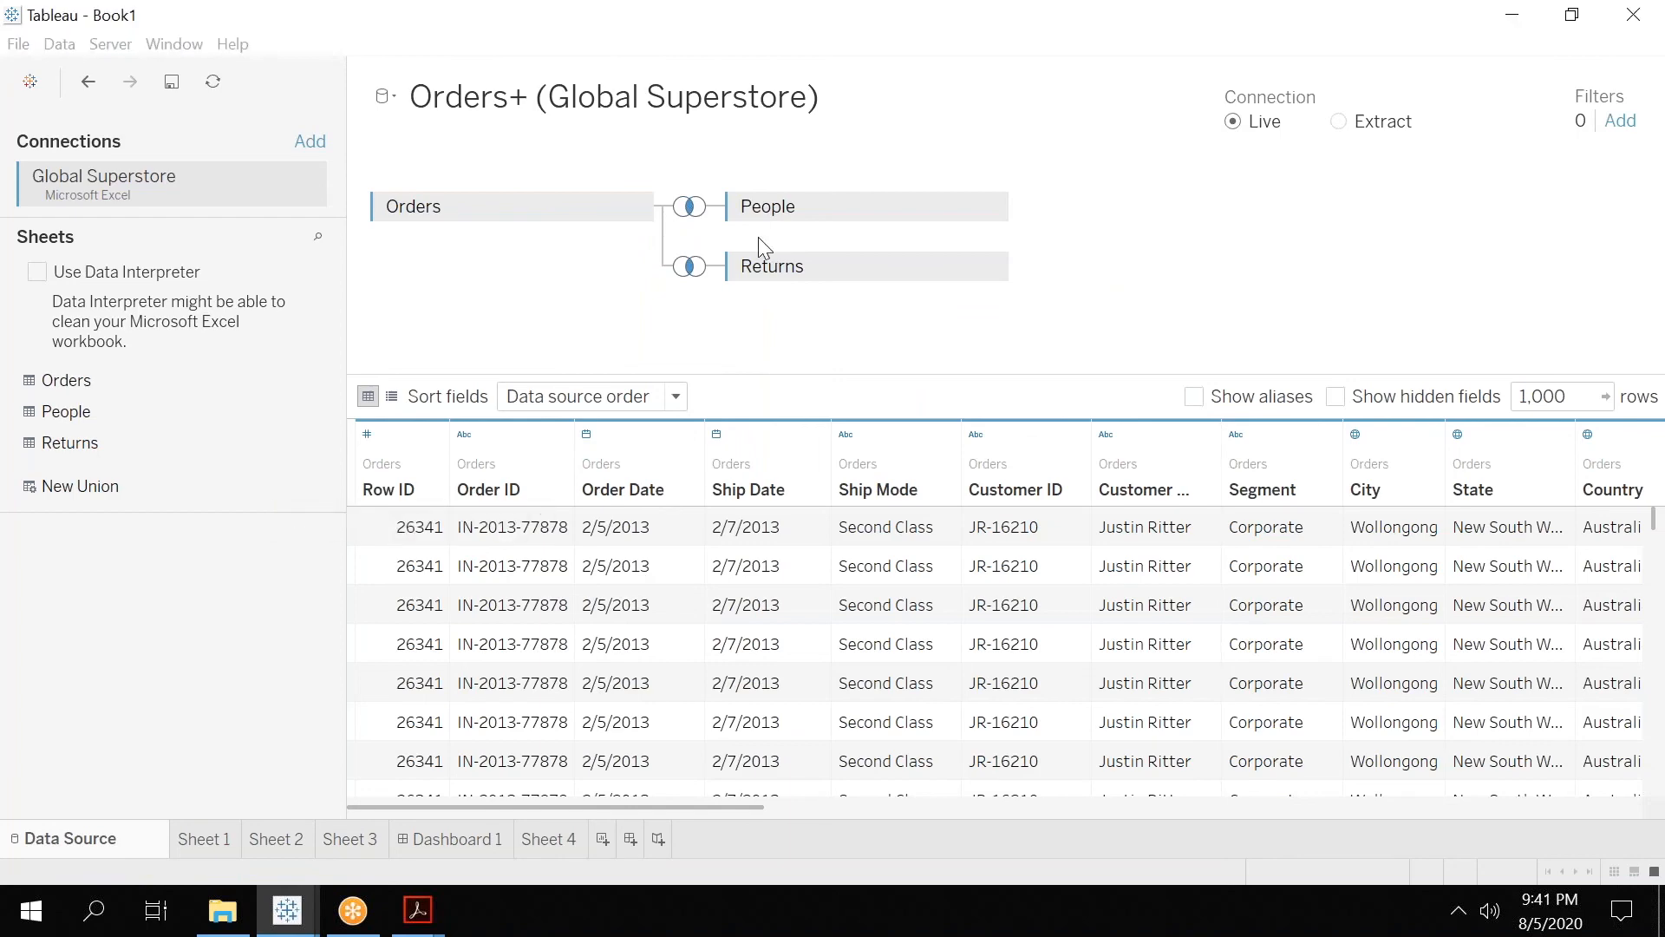
left_click_drag(802, 217, 154, 603)
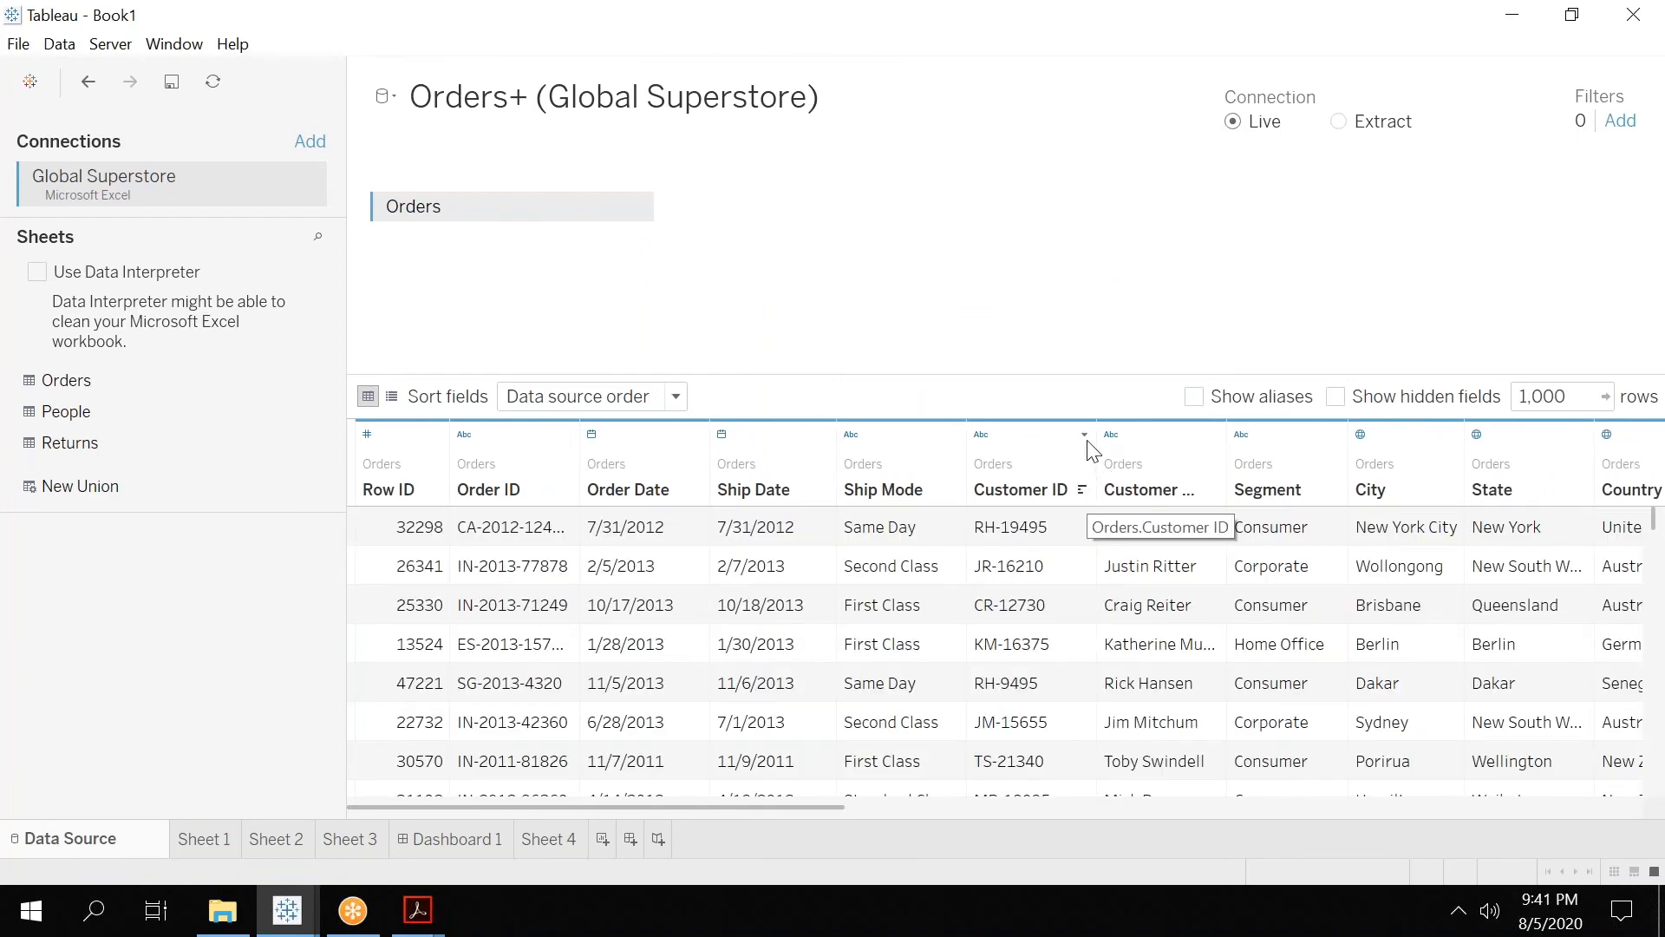
Hide the Customer ID, Customer Name and Segment columns of the Orders table.
left_click(1084, 435)
left_click(1122, 523)
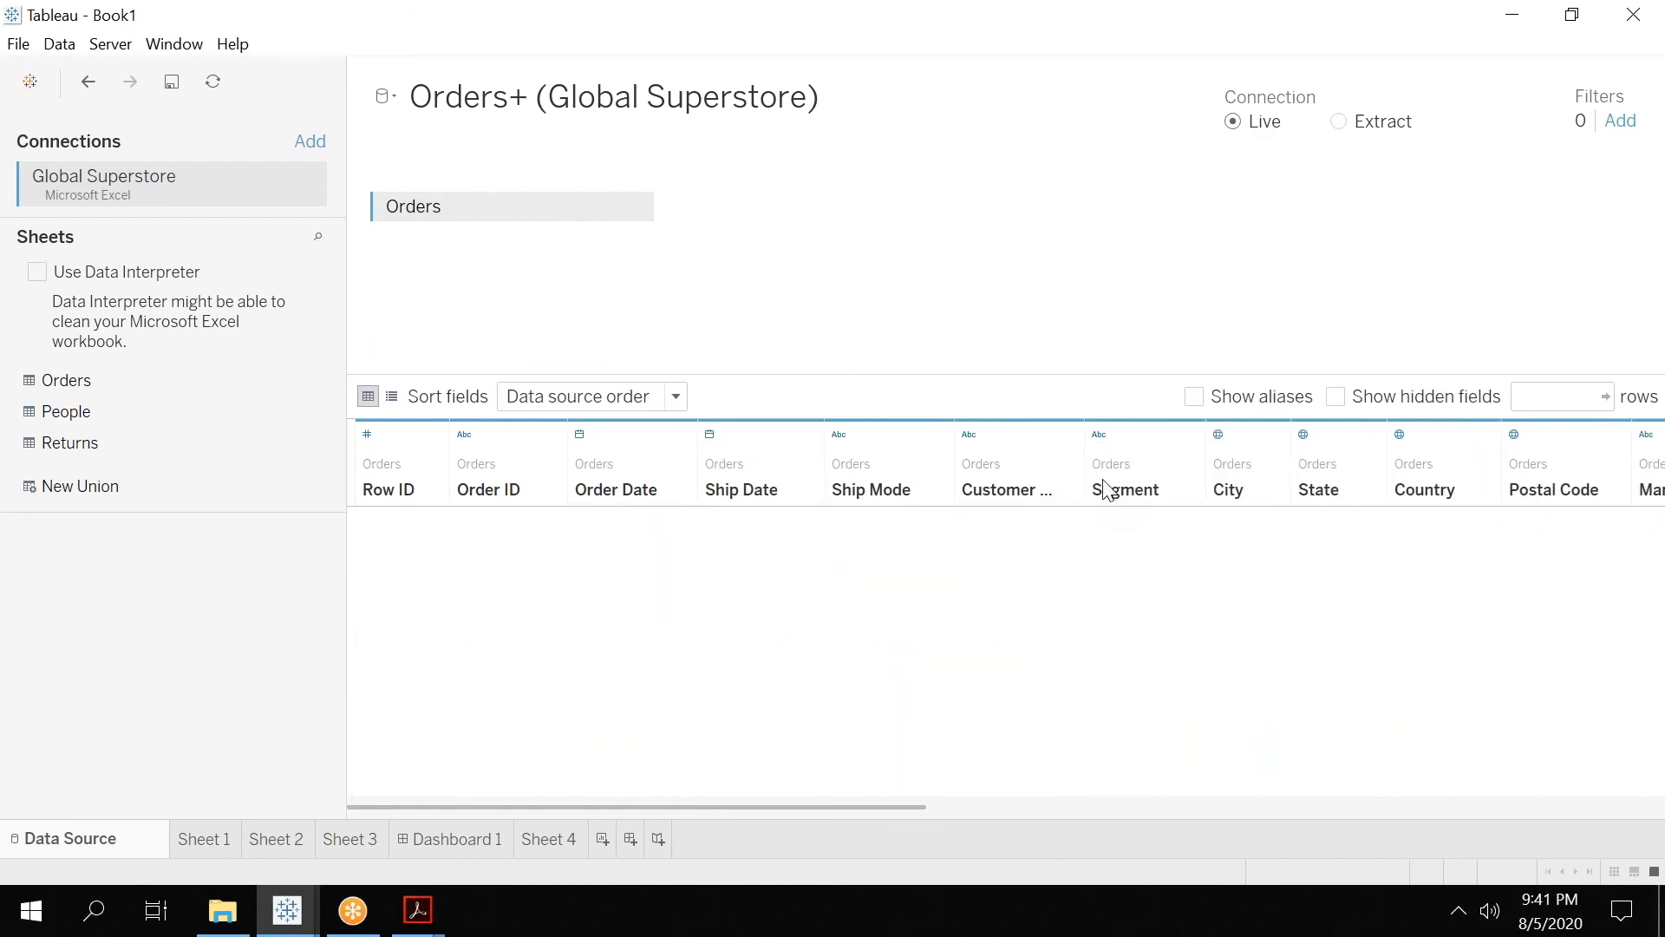
left_click(1084, 435)
left_click(1120, 517)
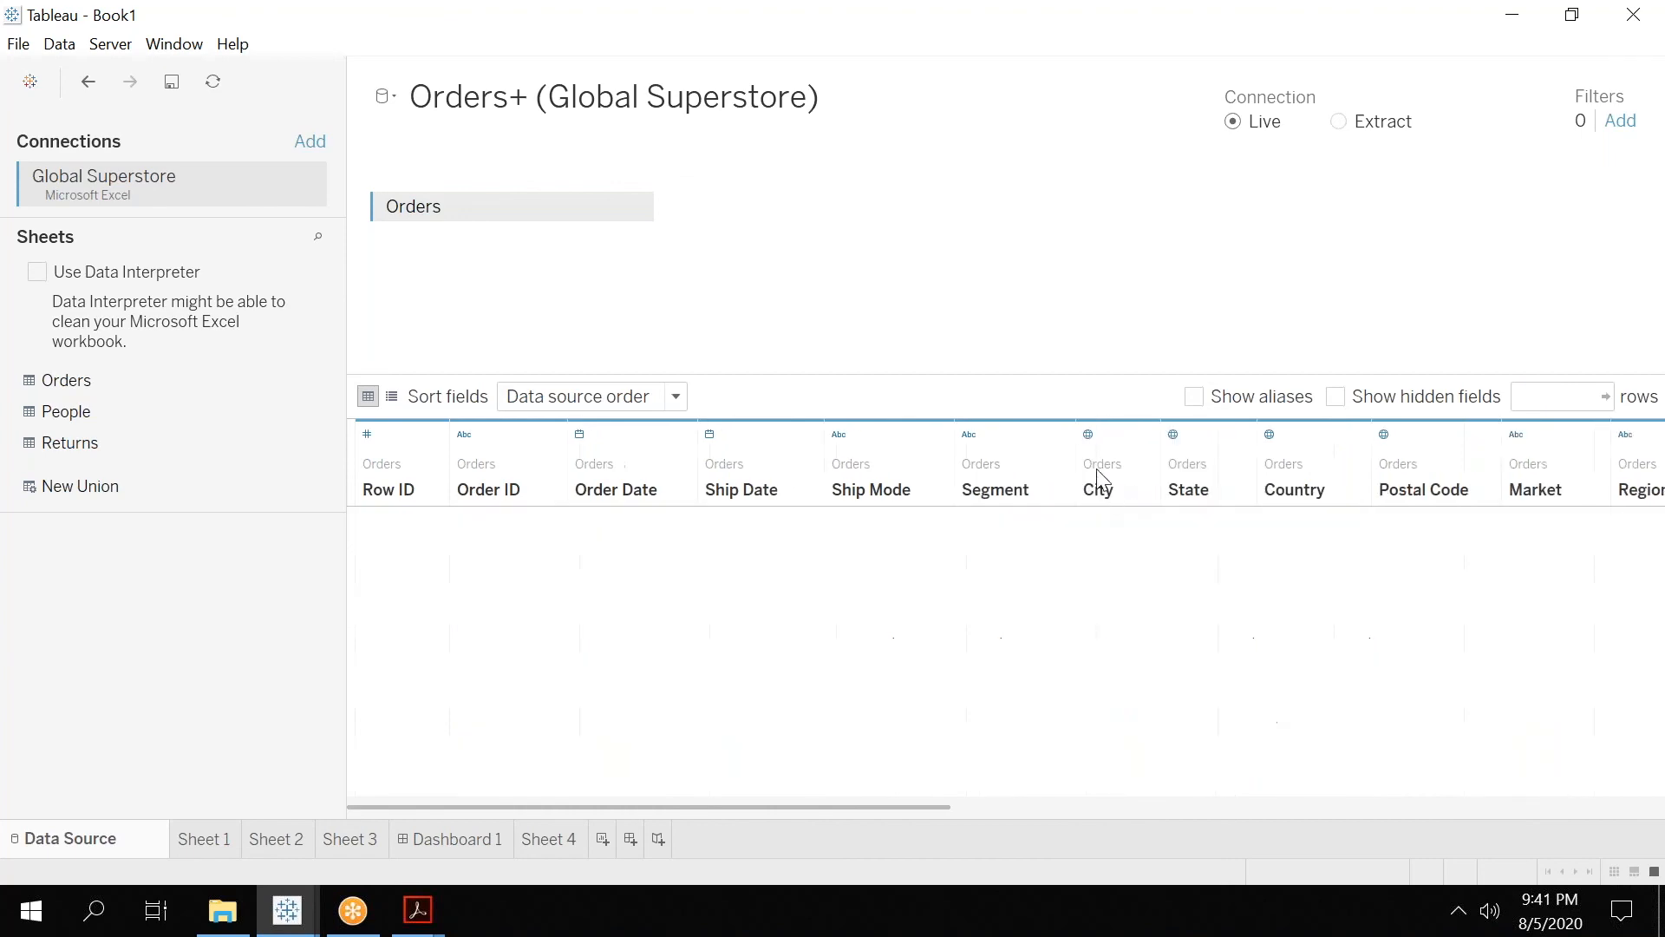
left_click(1075, 434)
left_click(1099, 511)
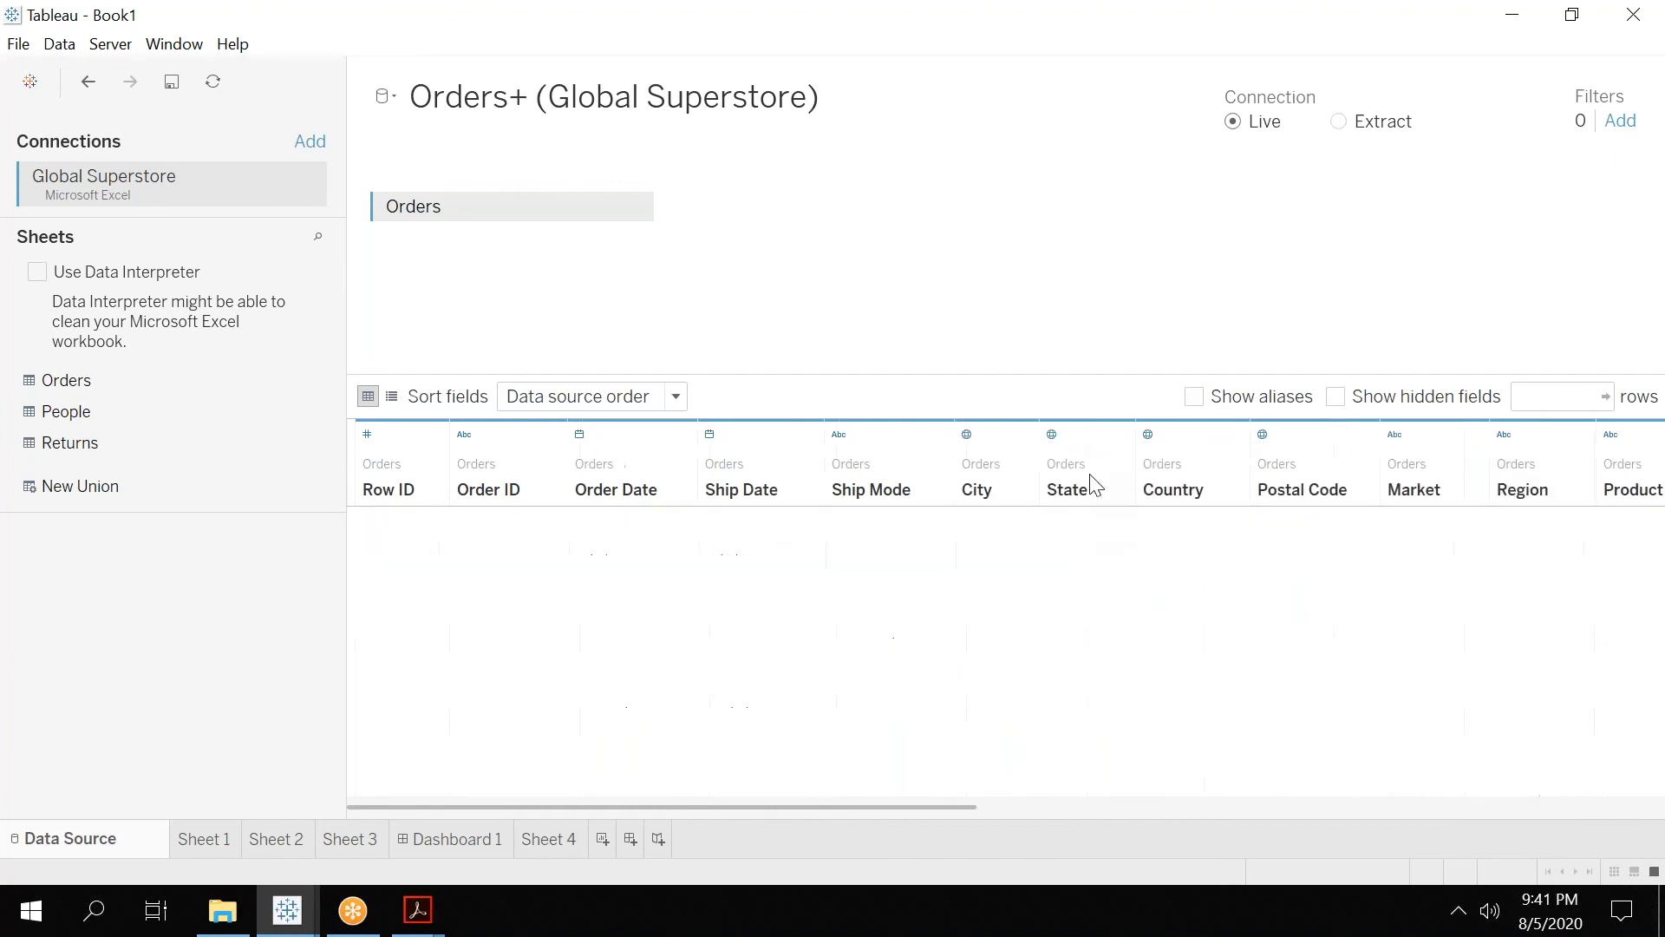
Hide the Ship Mode and Ship Date columns of the Orders table.
left_click(1071, 435)
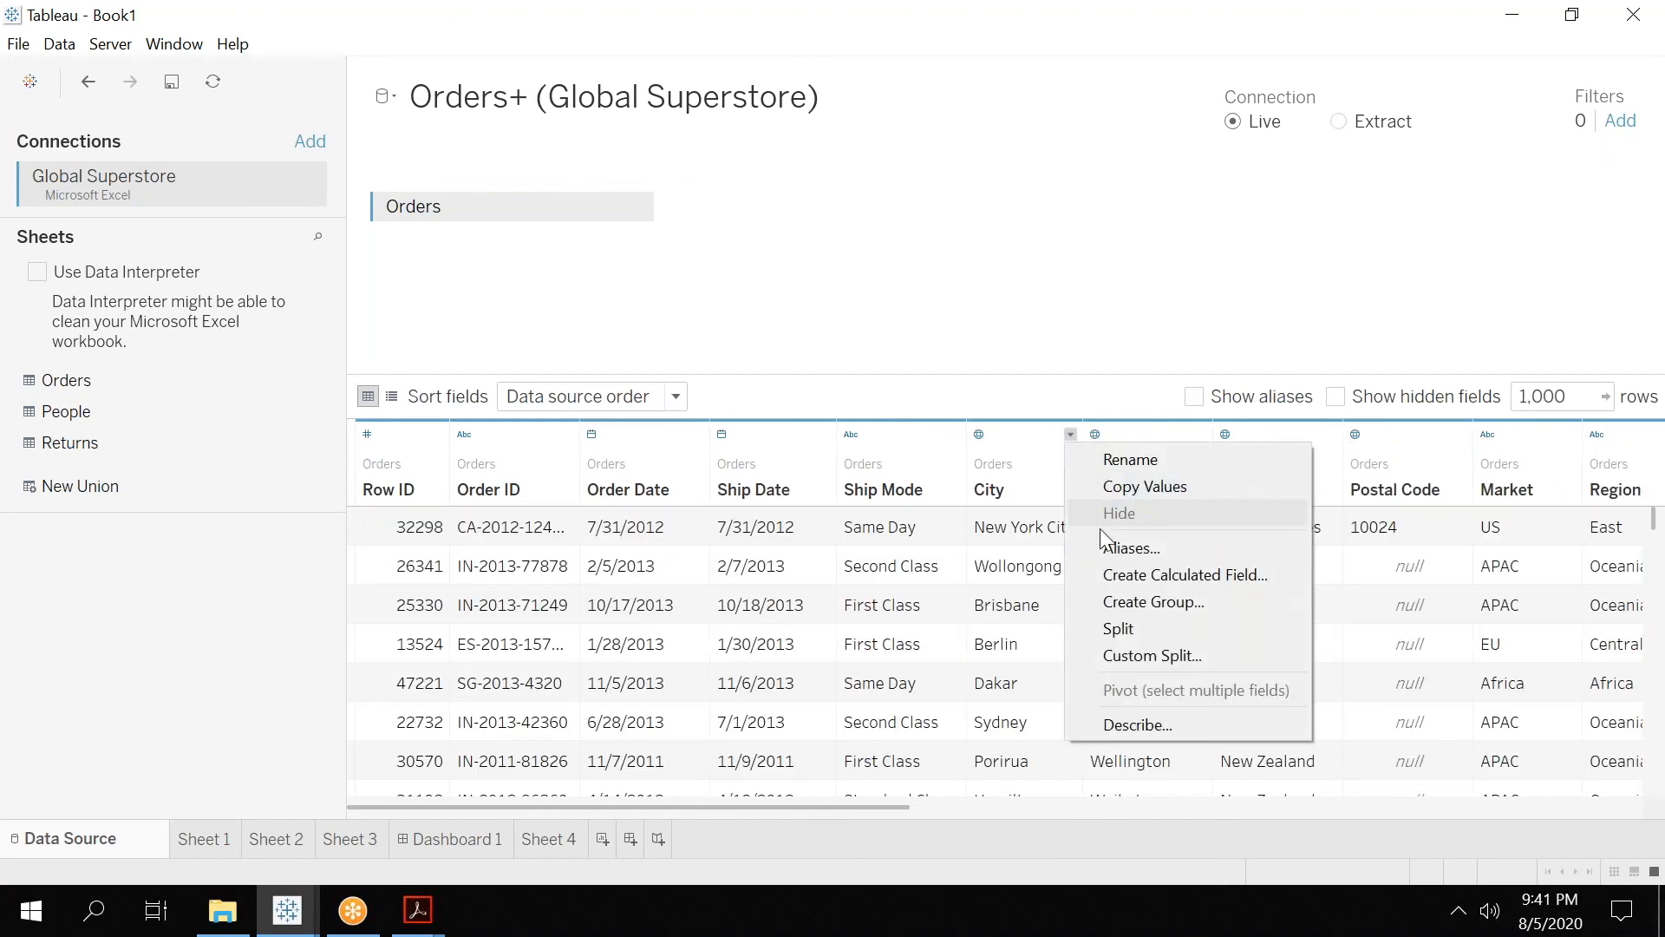
left_click(961, 439)
left_click(955, 434)
left_click(991, 513)
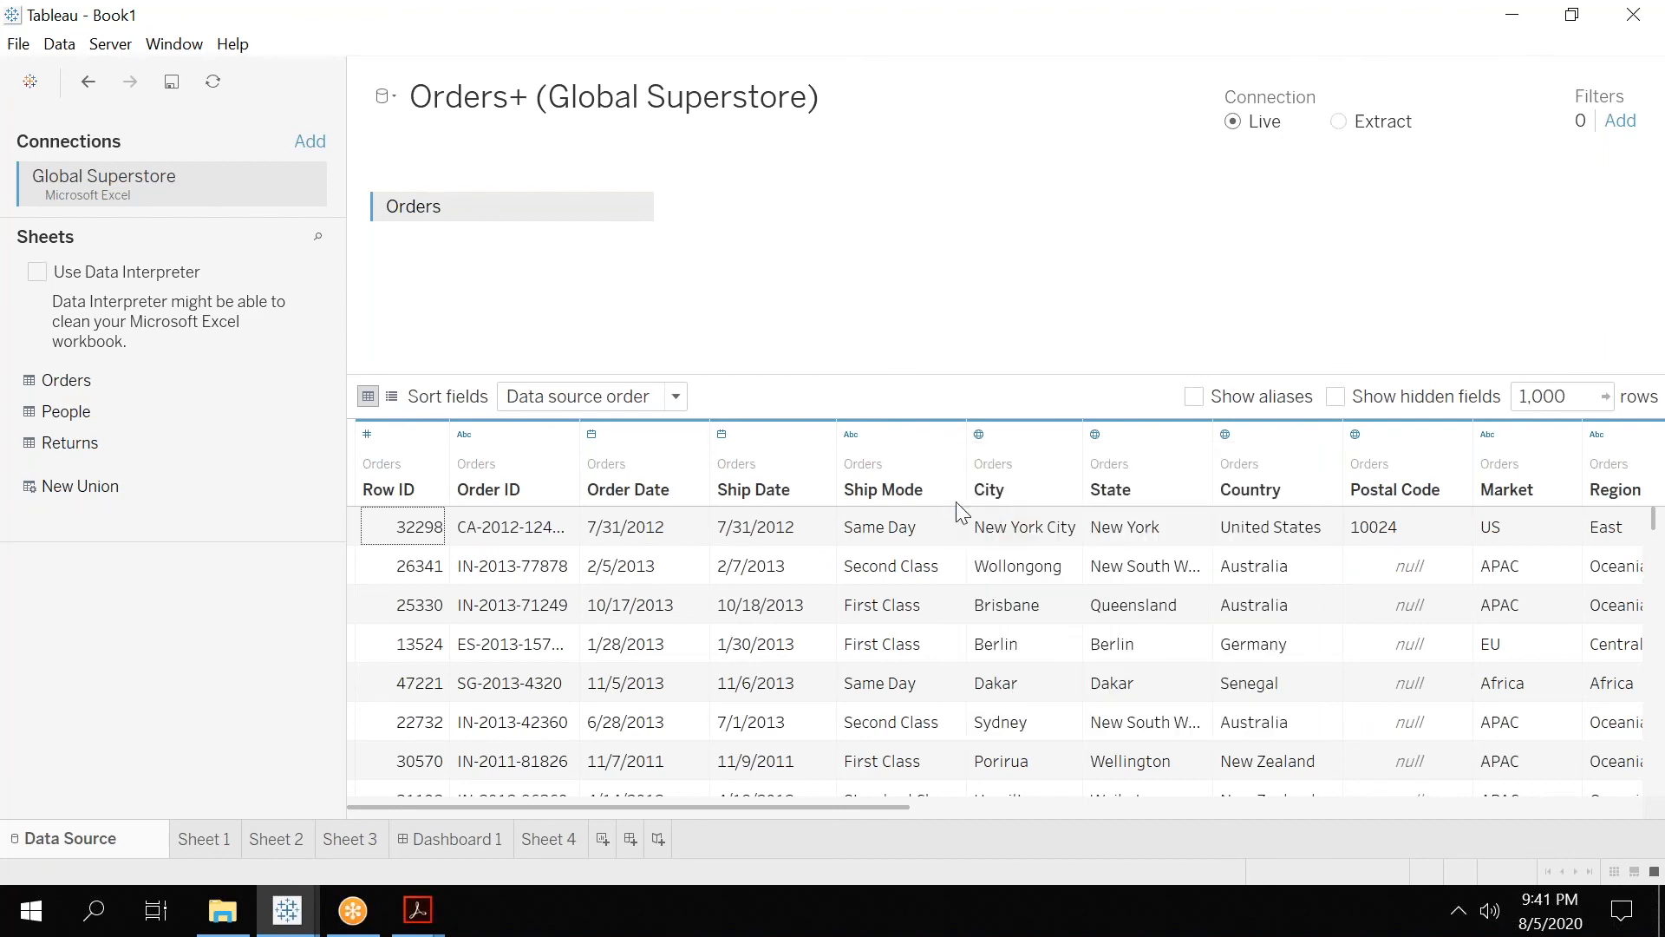
left_click(824, 436)
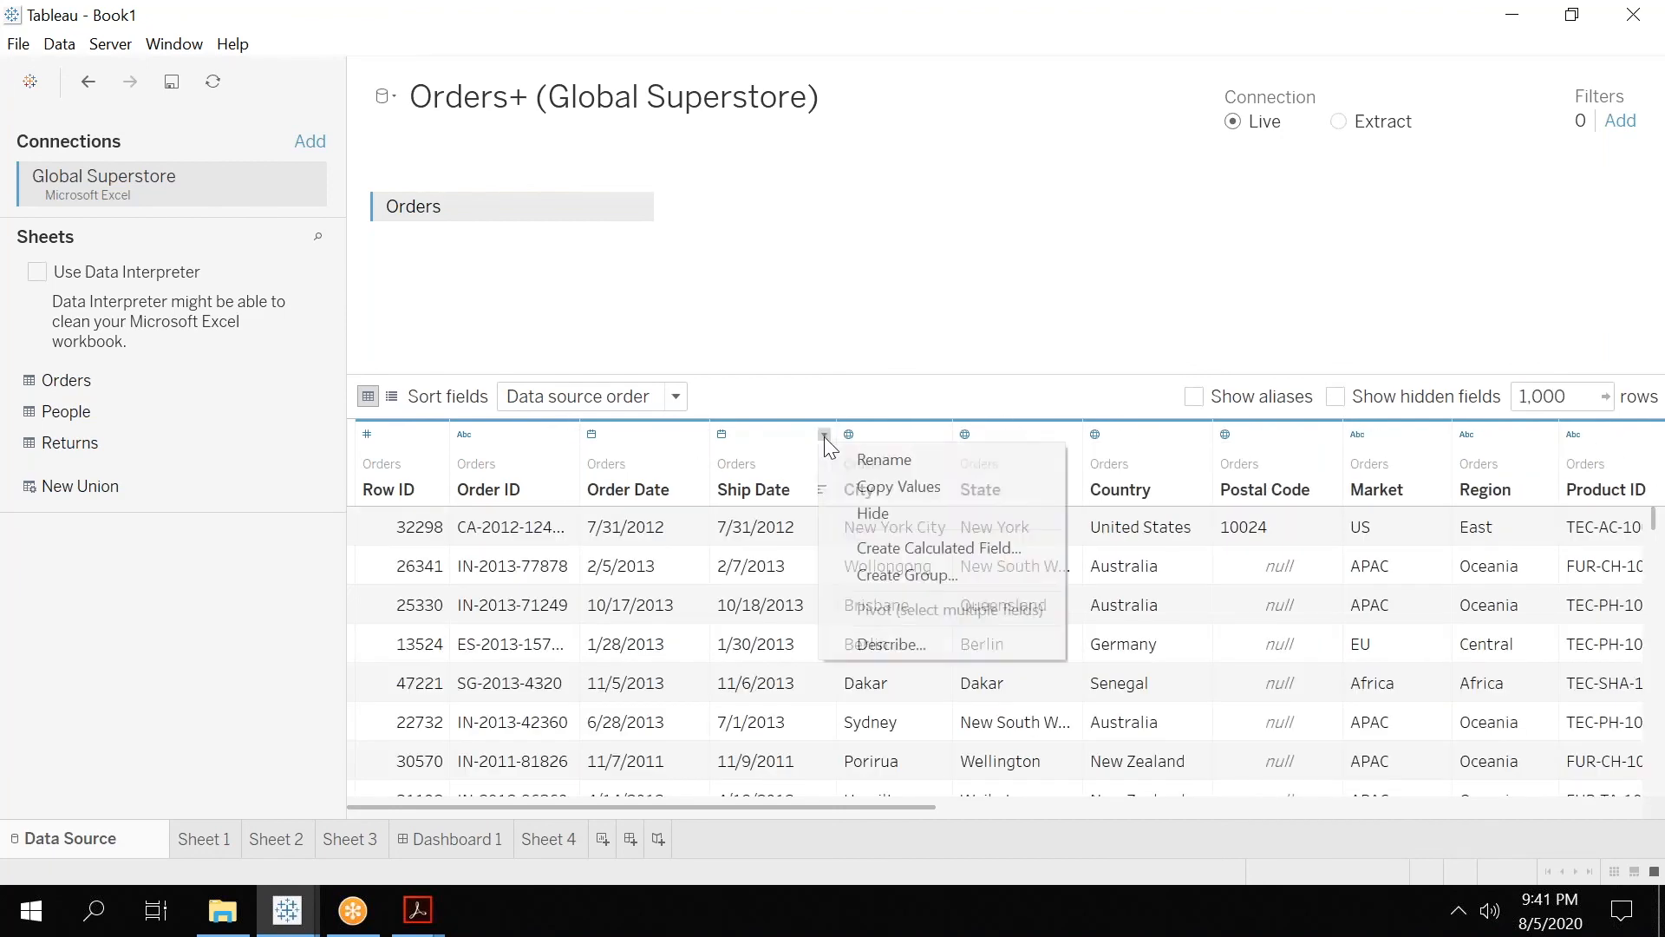
left_click(867, 513)
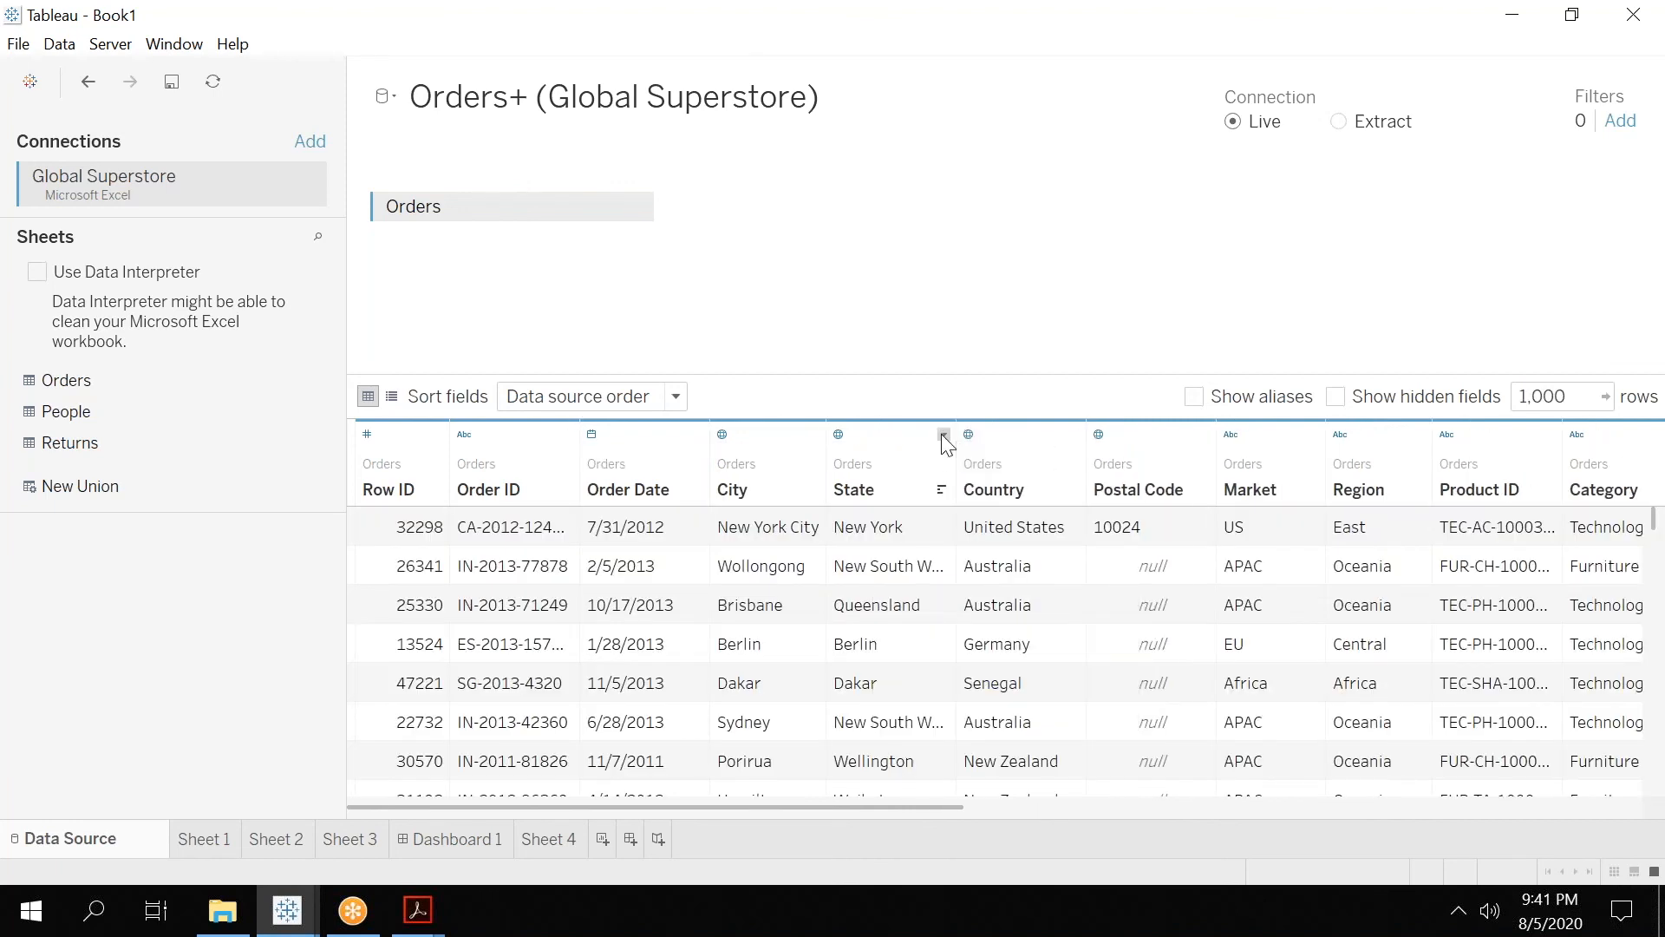
Hide the Order ID, Order Date and Row ID columns of the Orders table.
left_click(944, 434)
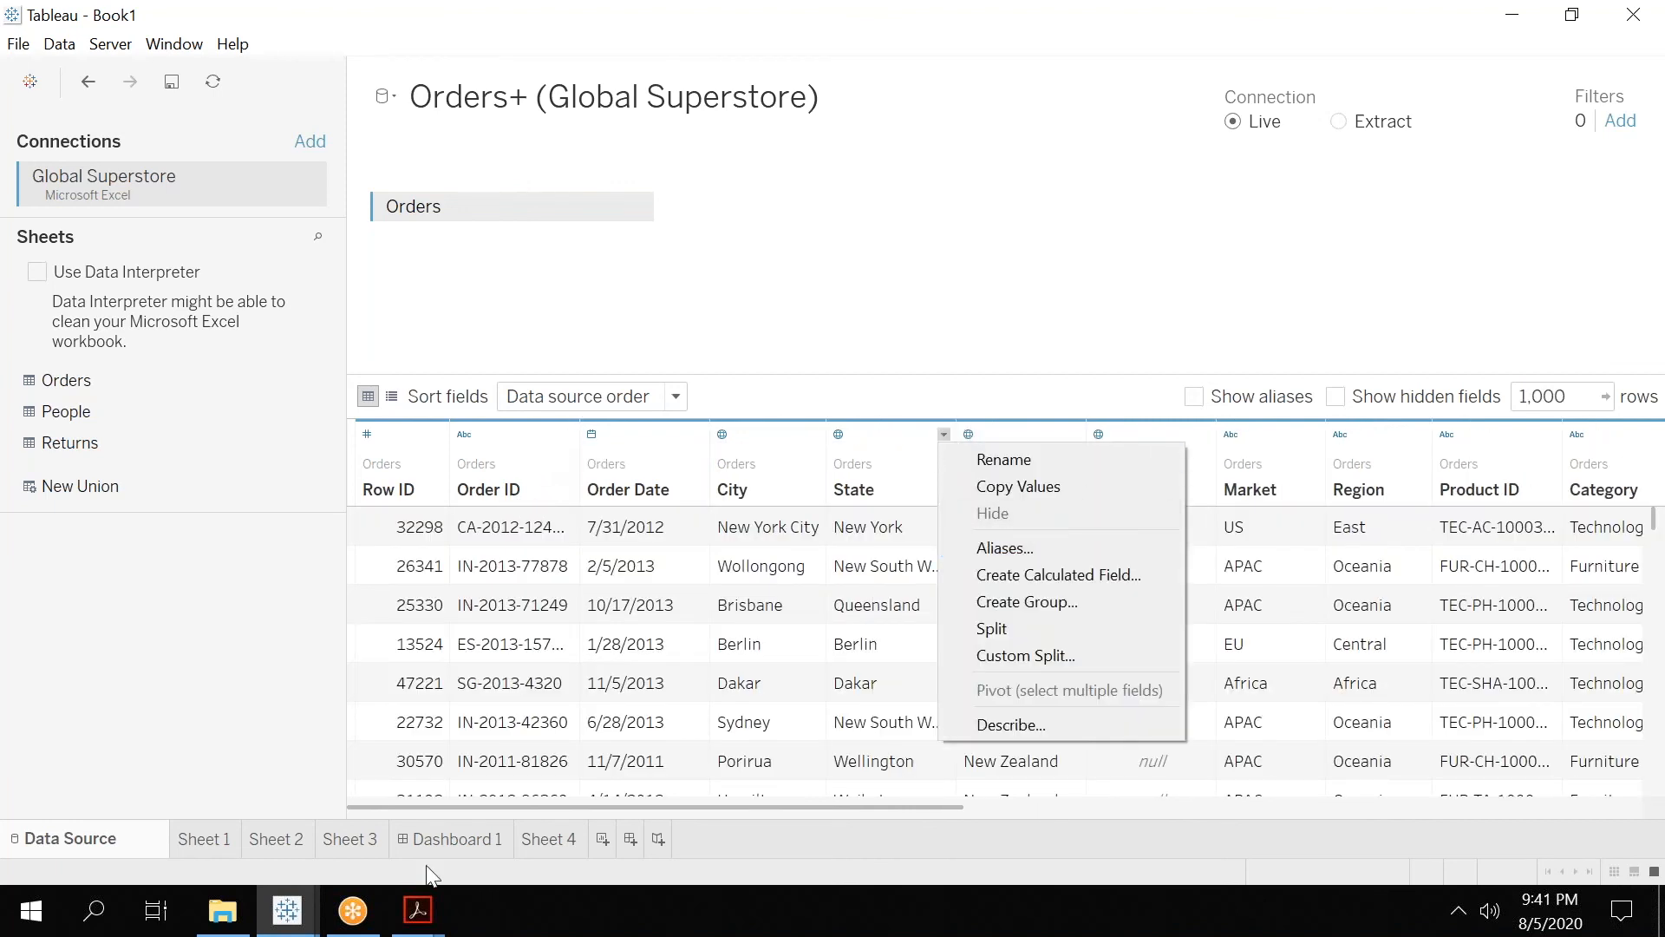
left_click(567, 434)
left_click(568, 434)
left_click(607, 512)
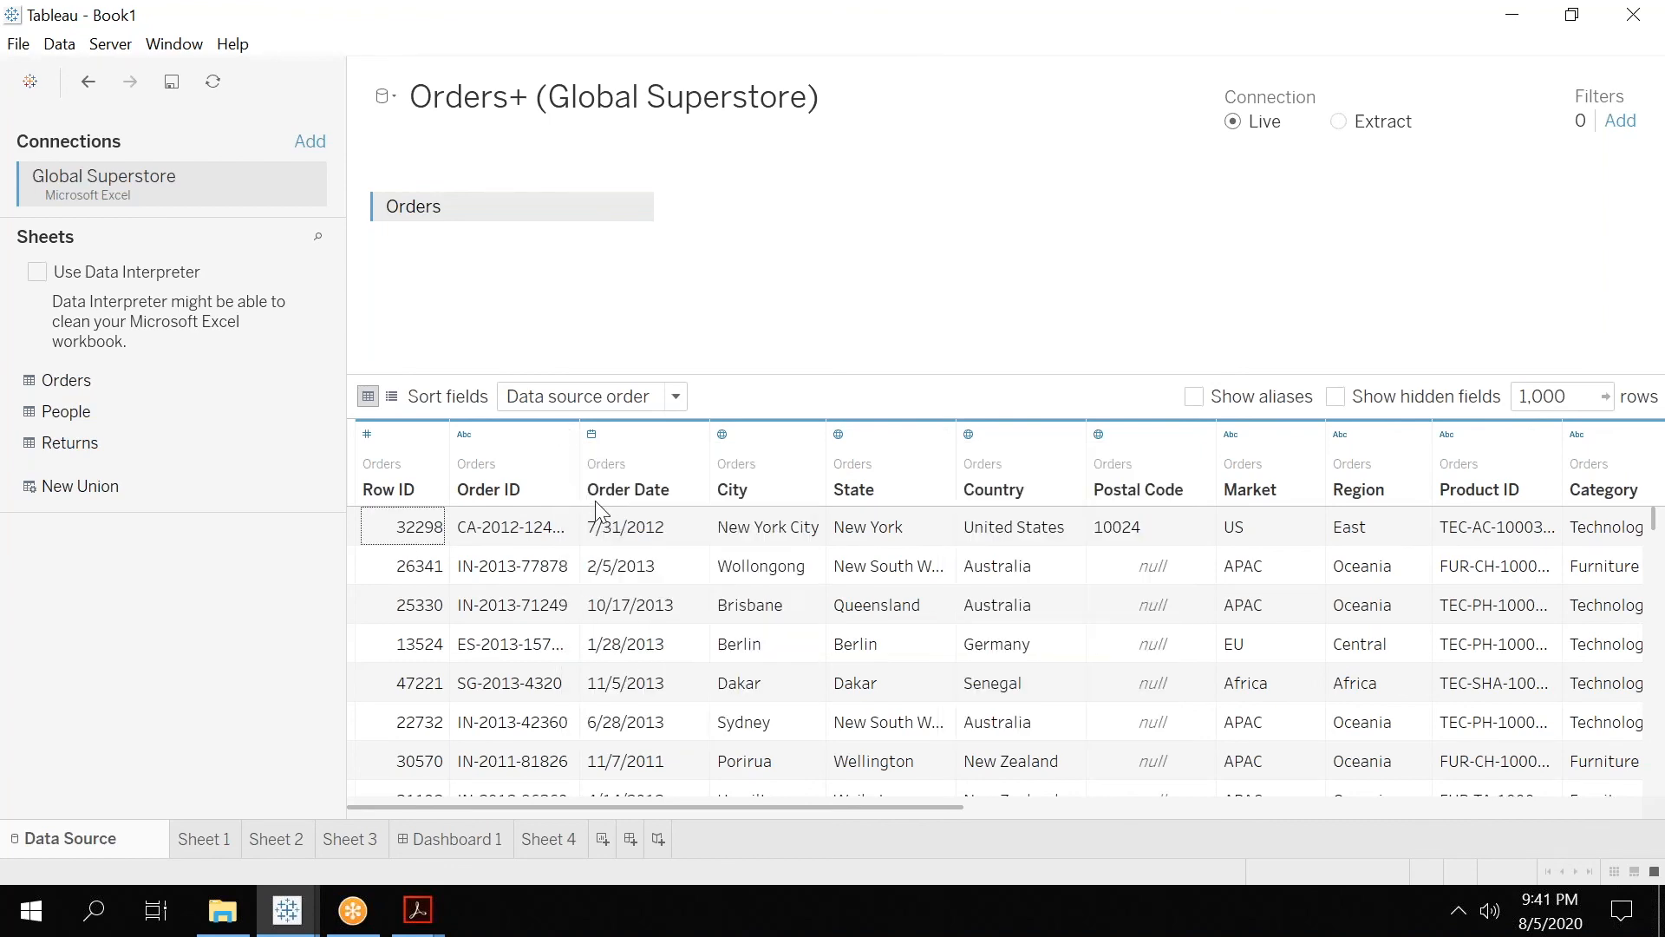
left_click(567, 434)
left_click(602, 523)
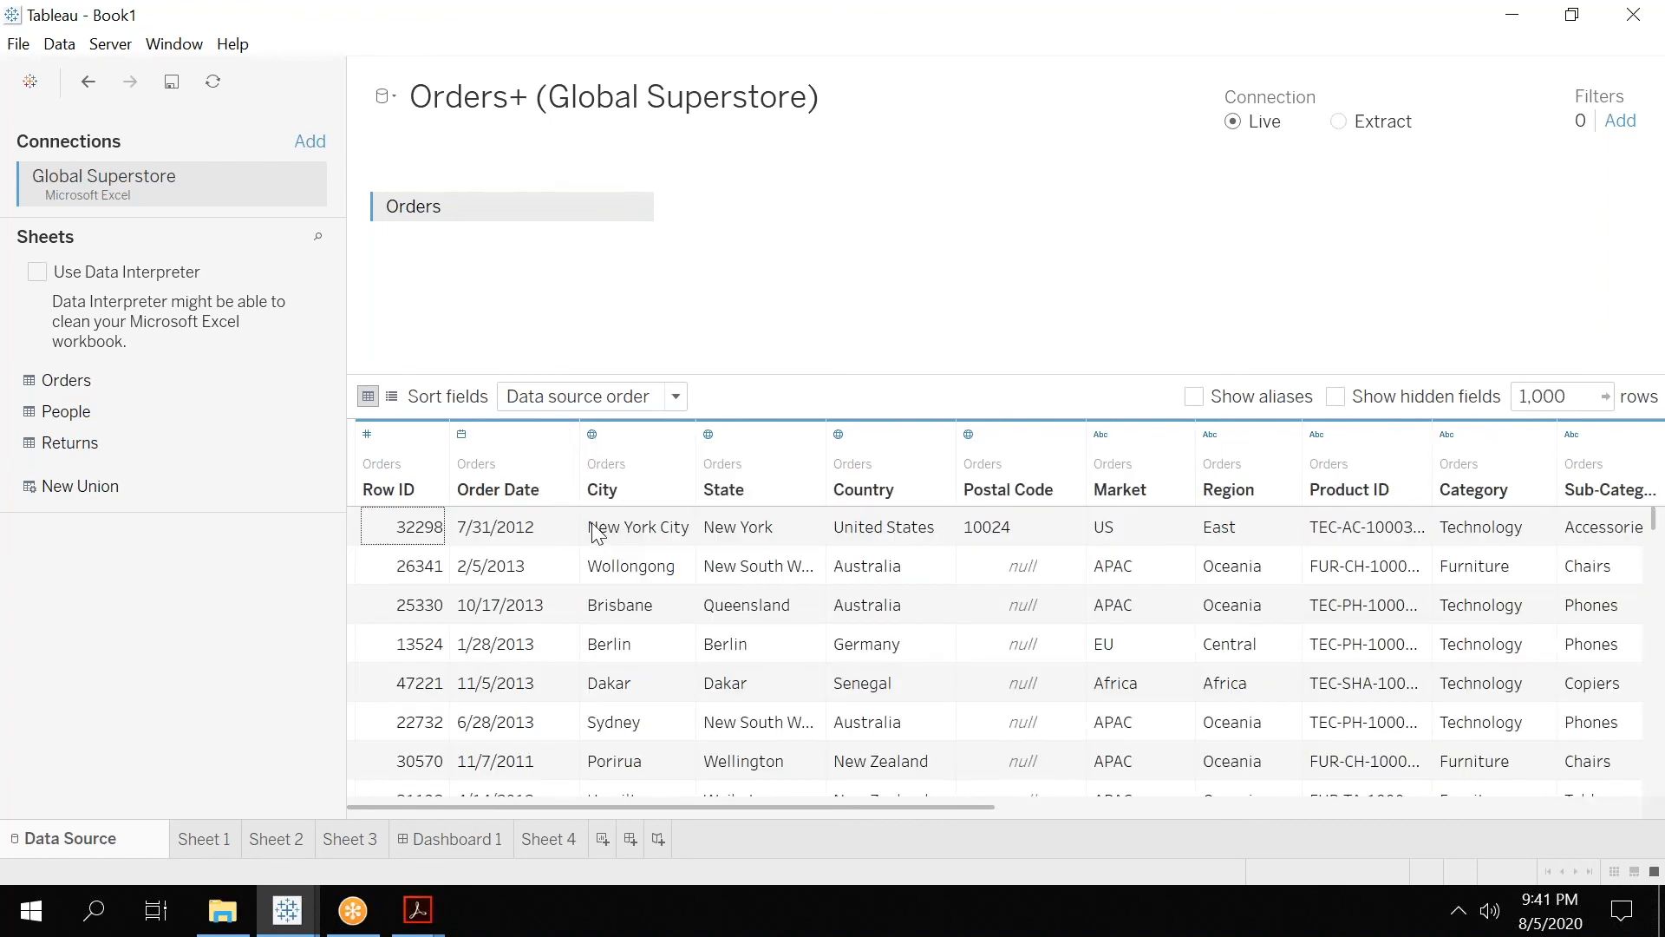
left_click(438, 434)
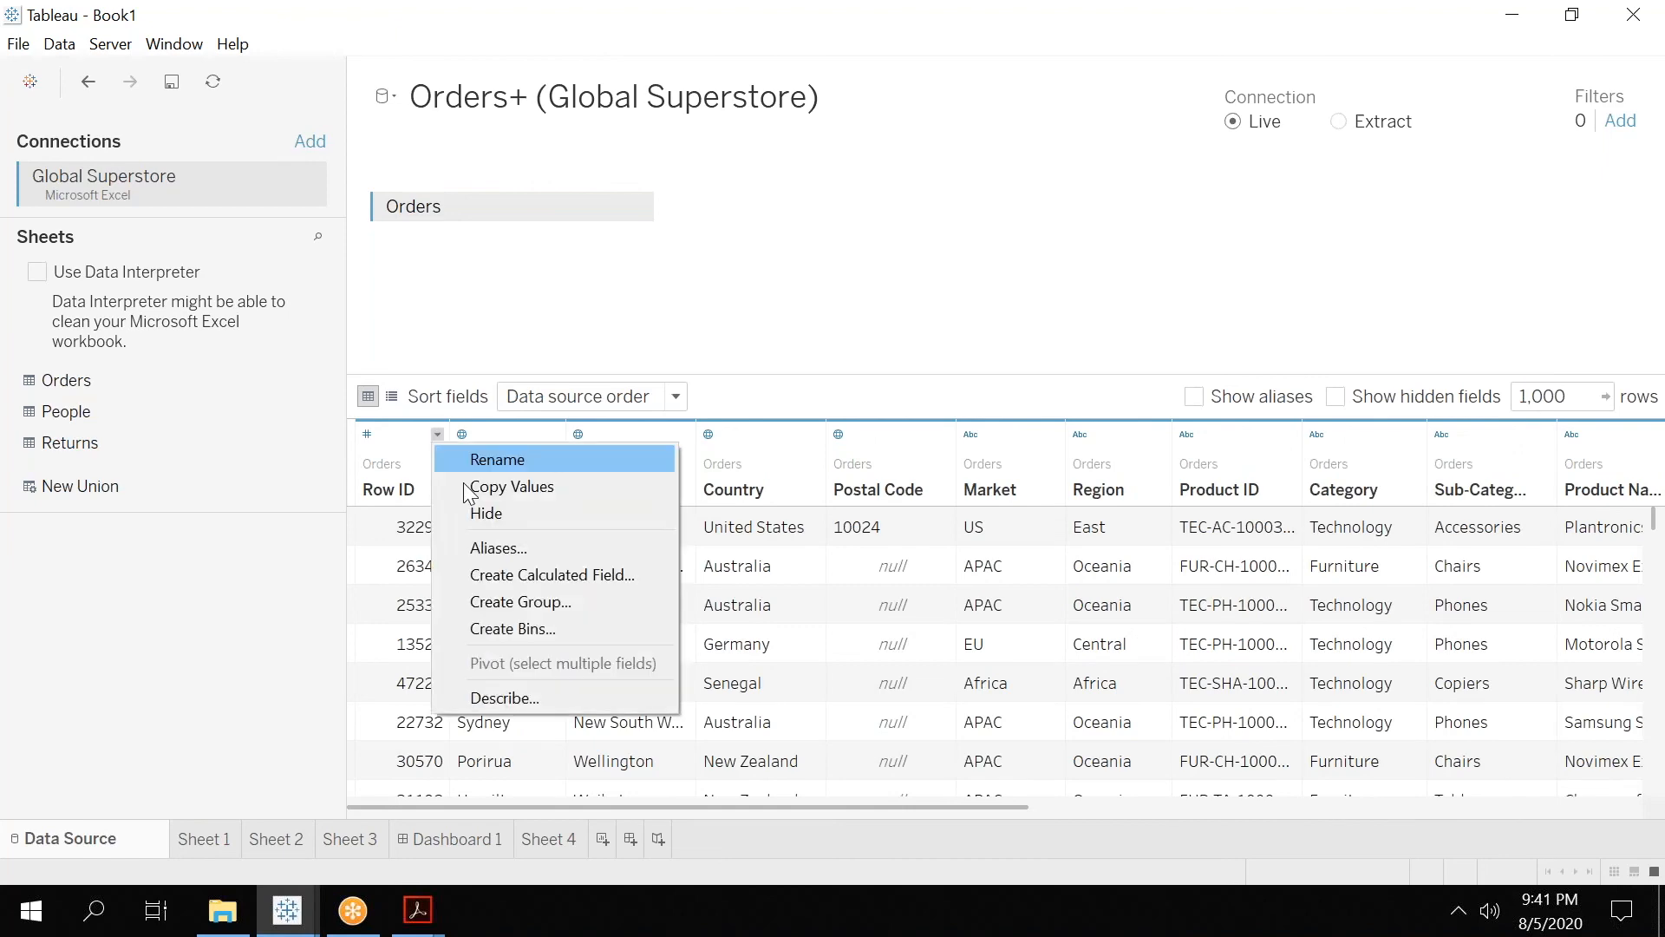
left_click(469, 513)
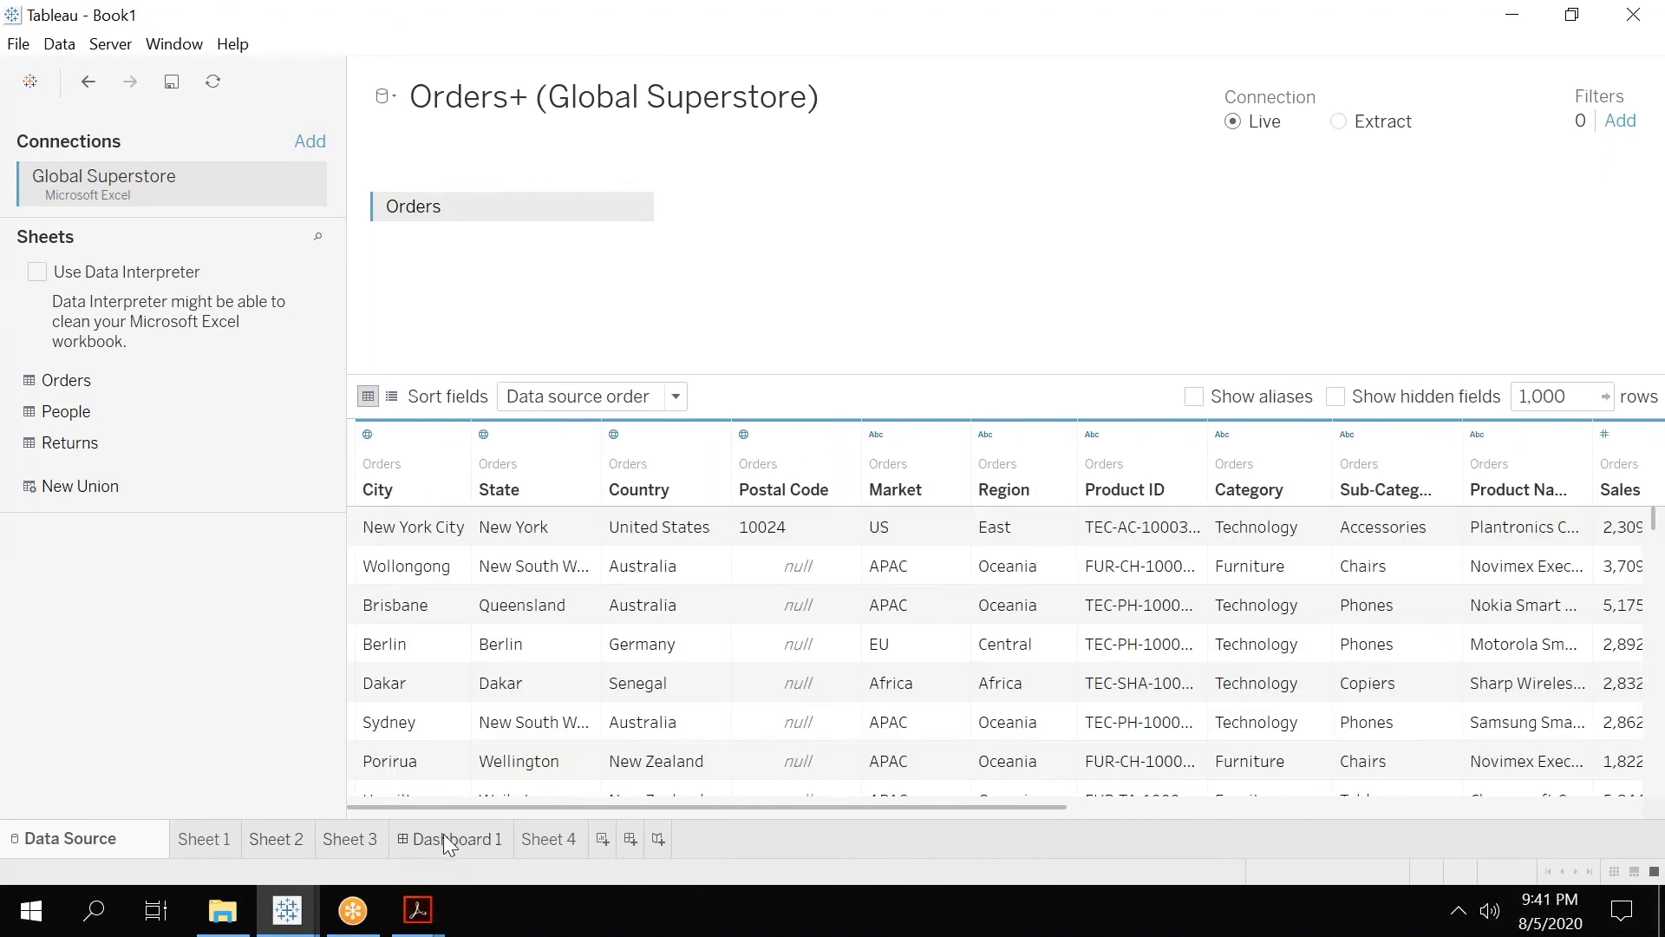
Return to Sheet 4, enlarge the Dimensions area and create a dimension folder named Region.
left_click(549, 838)
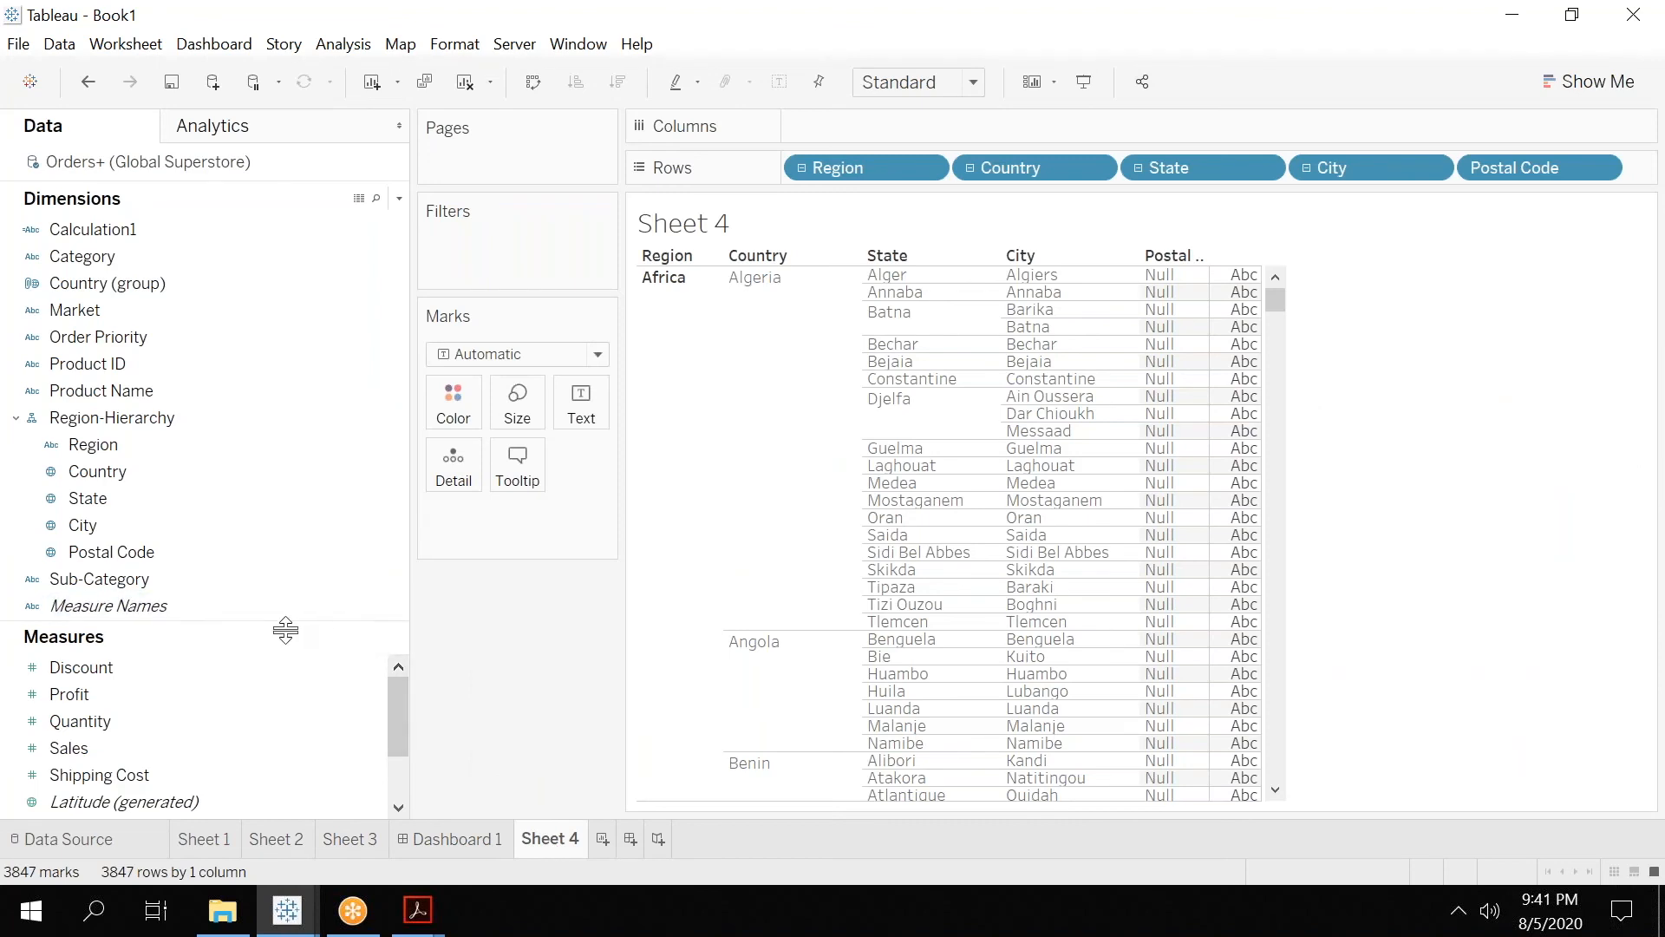
left_click_drag(300, 634, 290, 769)
right_click(256, 683)
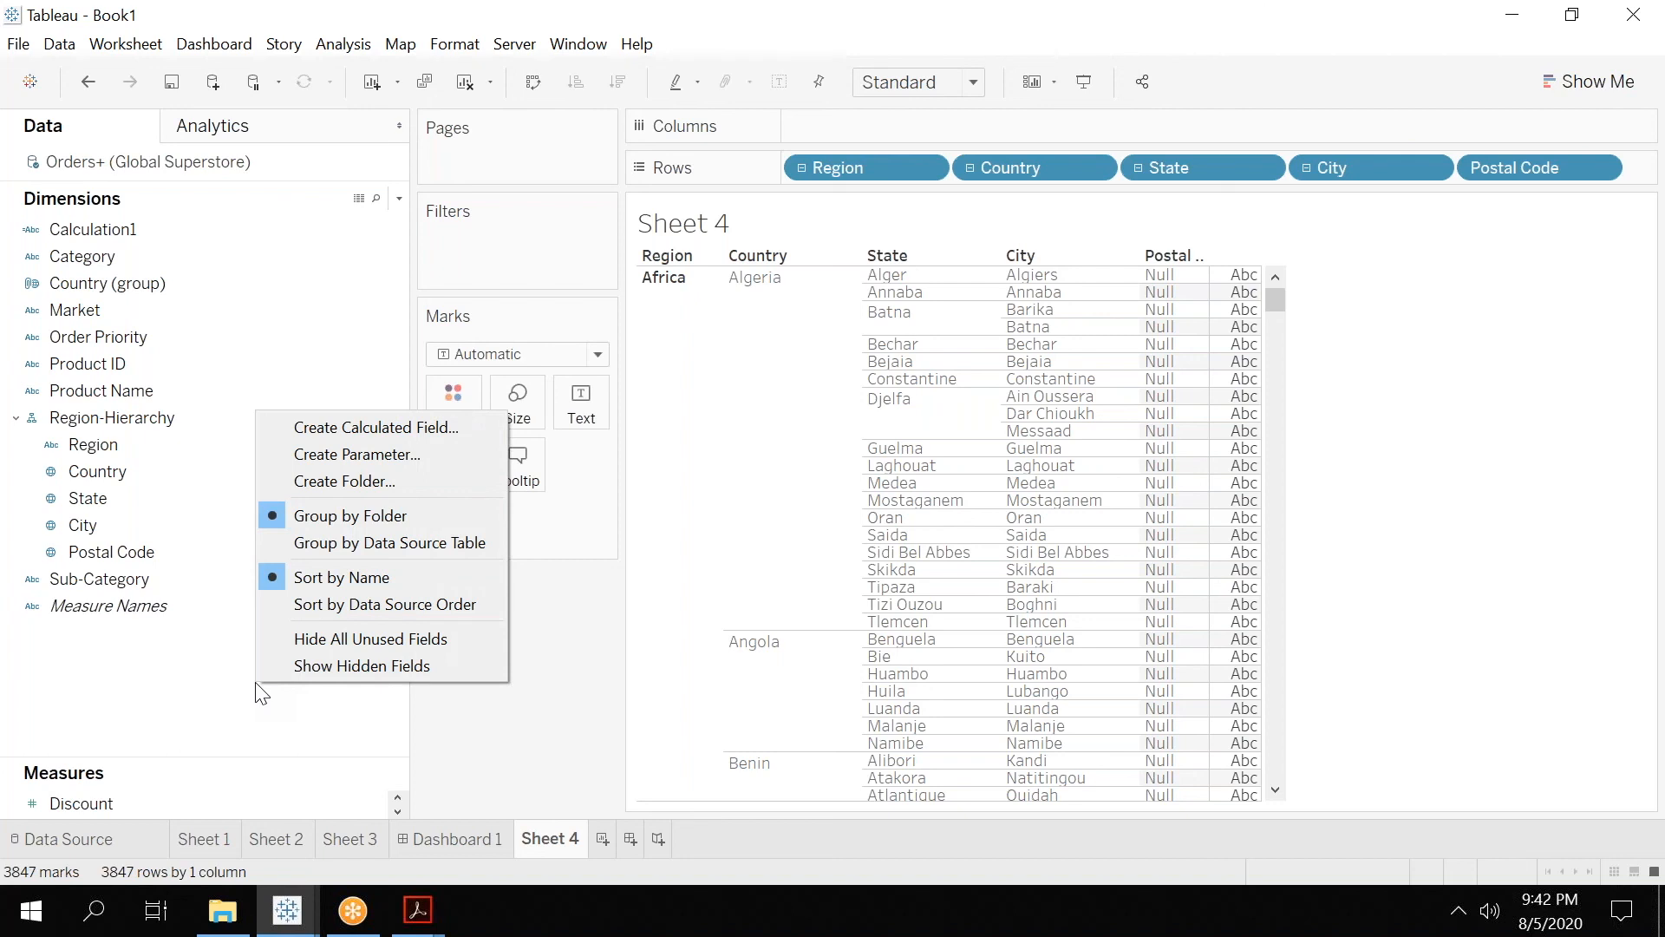
left_click(194, 666)
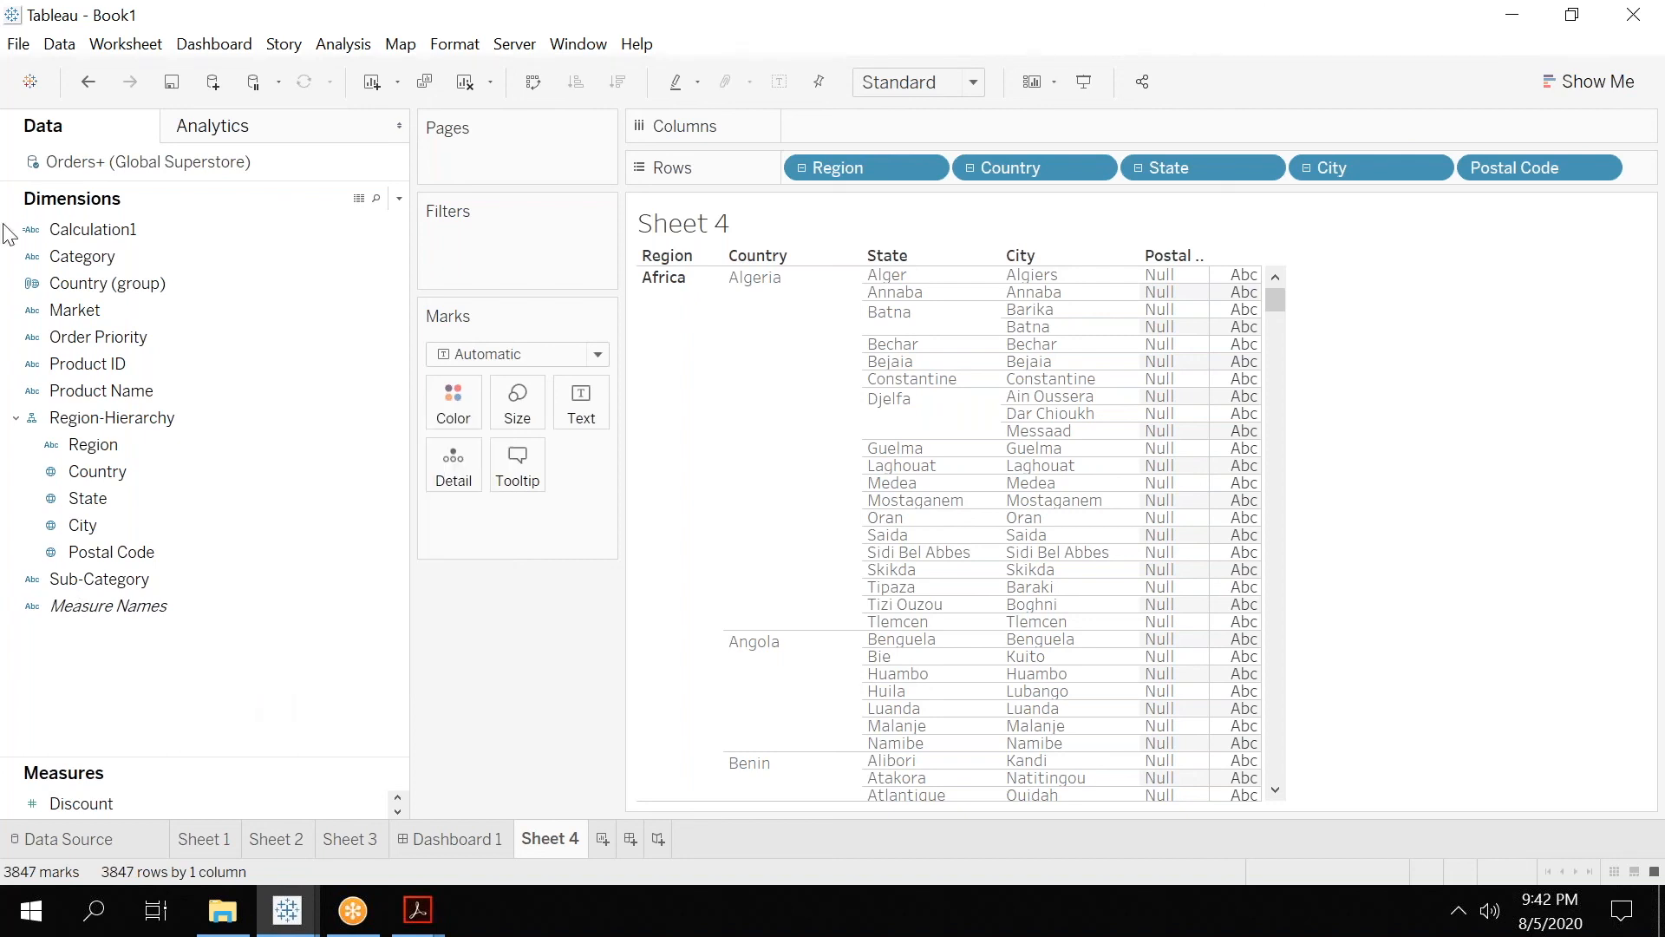
right_click(223, 661)
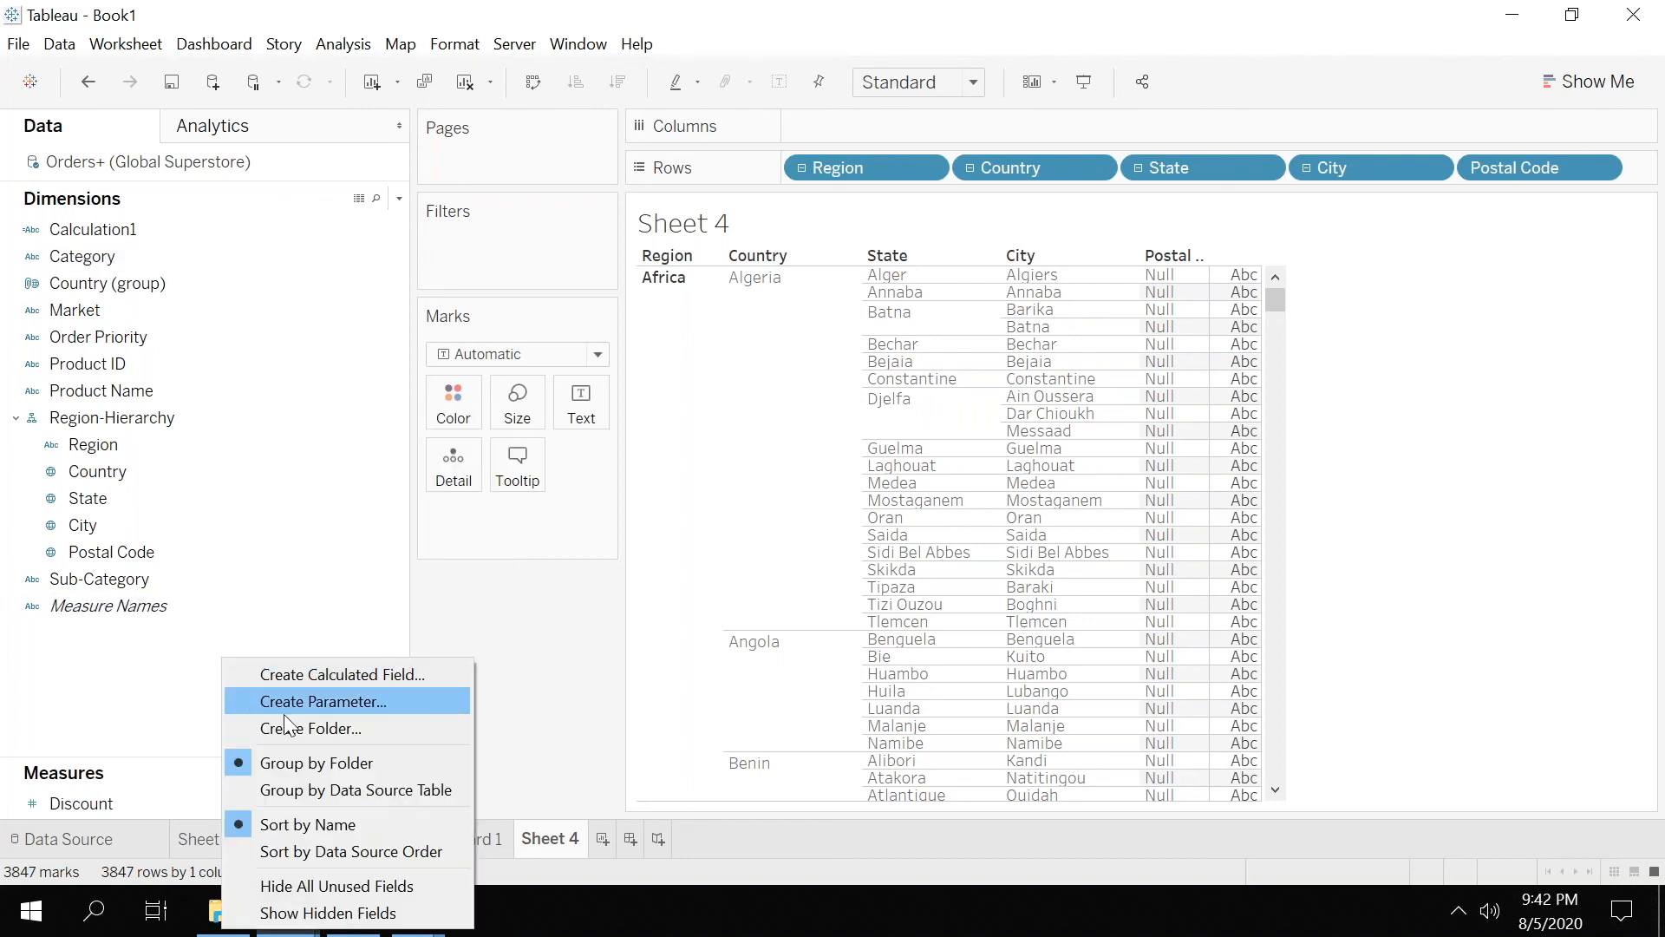
left_click(303, 725)
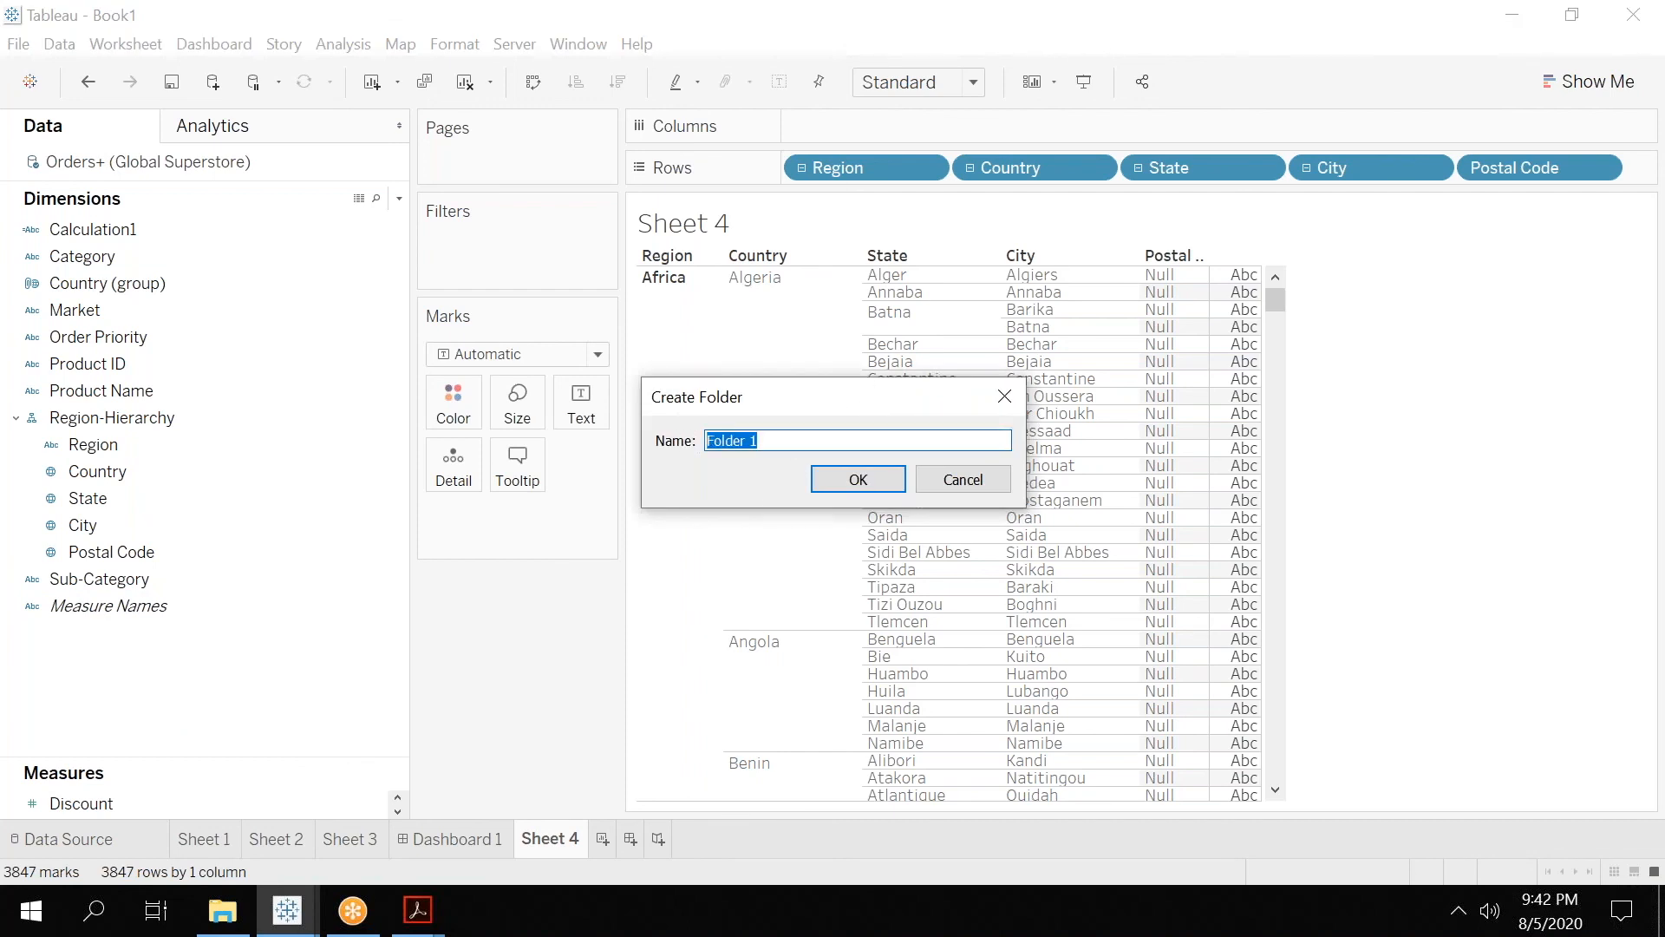
type("Region")
key("Return")
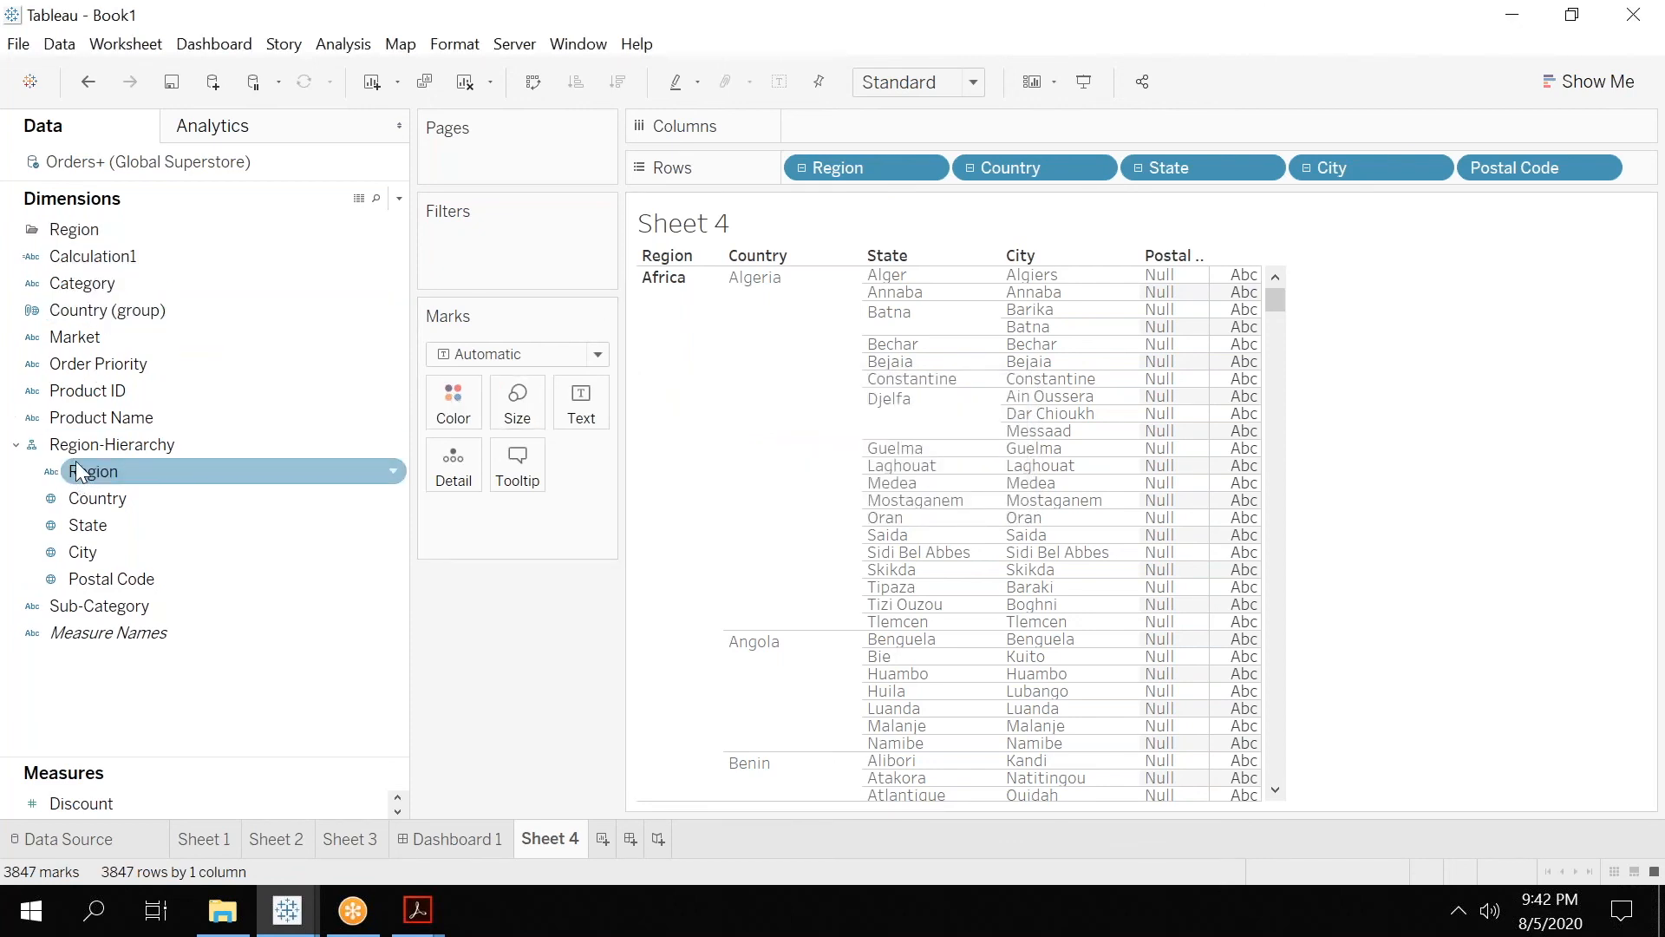
Move Region-Hierarchy into the Region folder.
left_click_drag(67, 447, 60, 229)
left_click(35, 257)
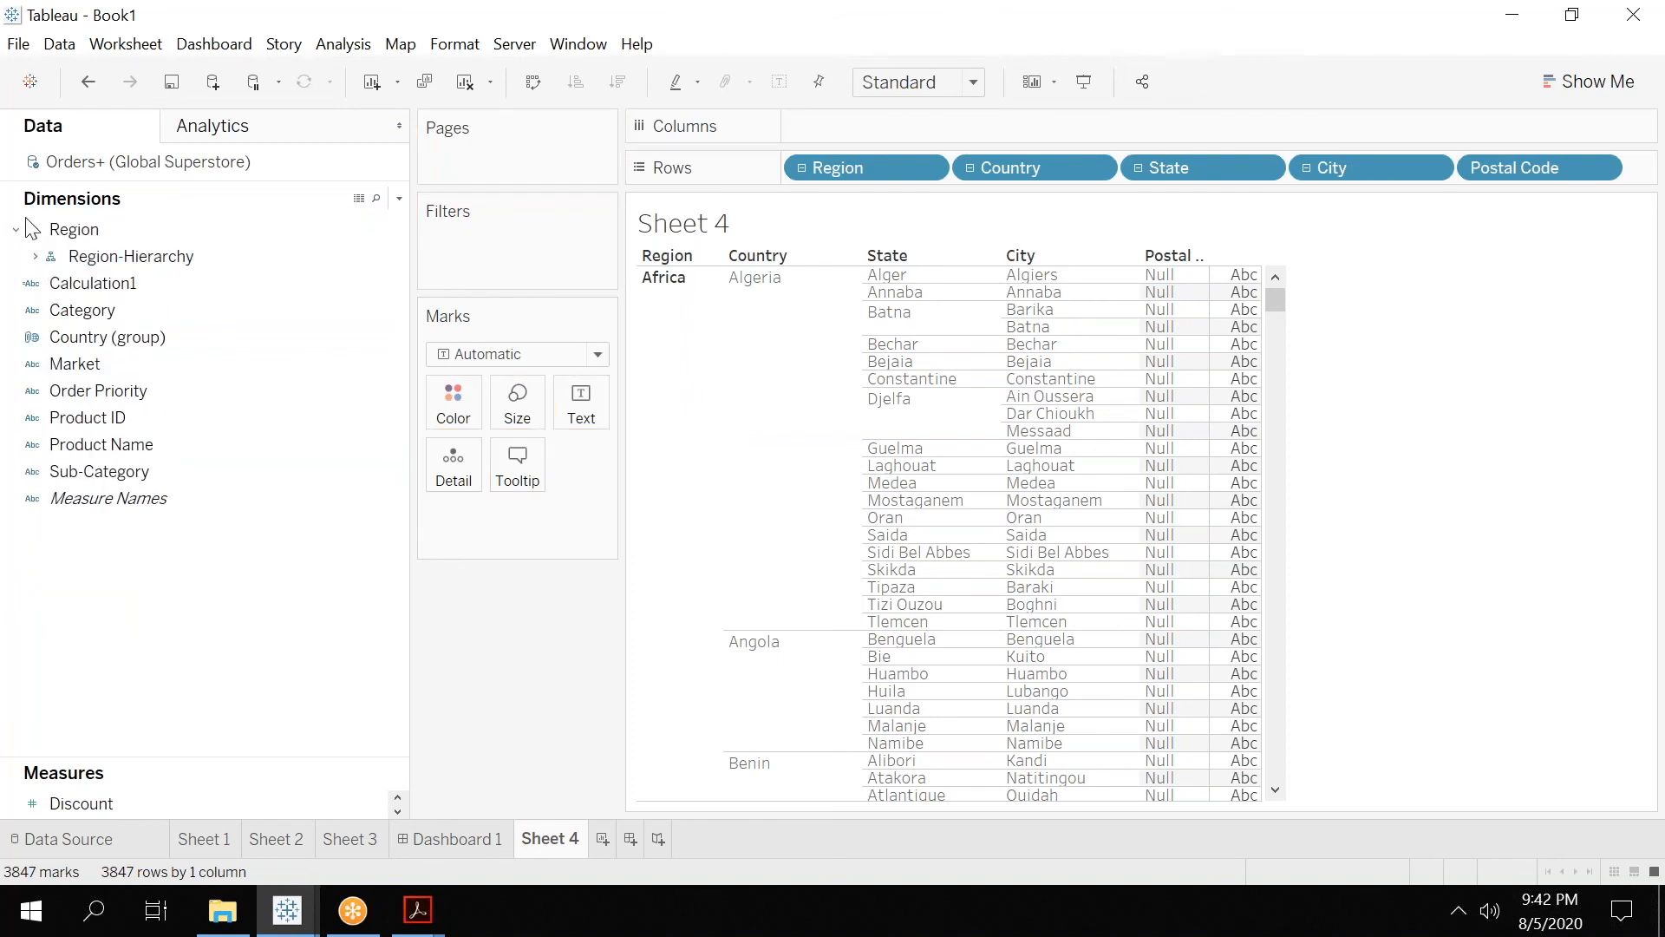
left_click(126, 308)
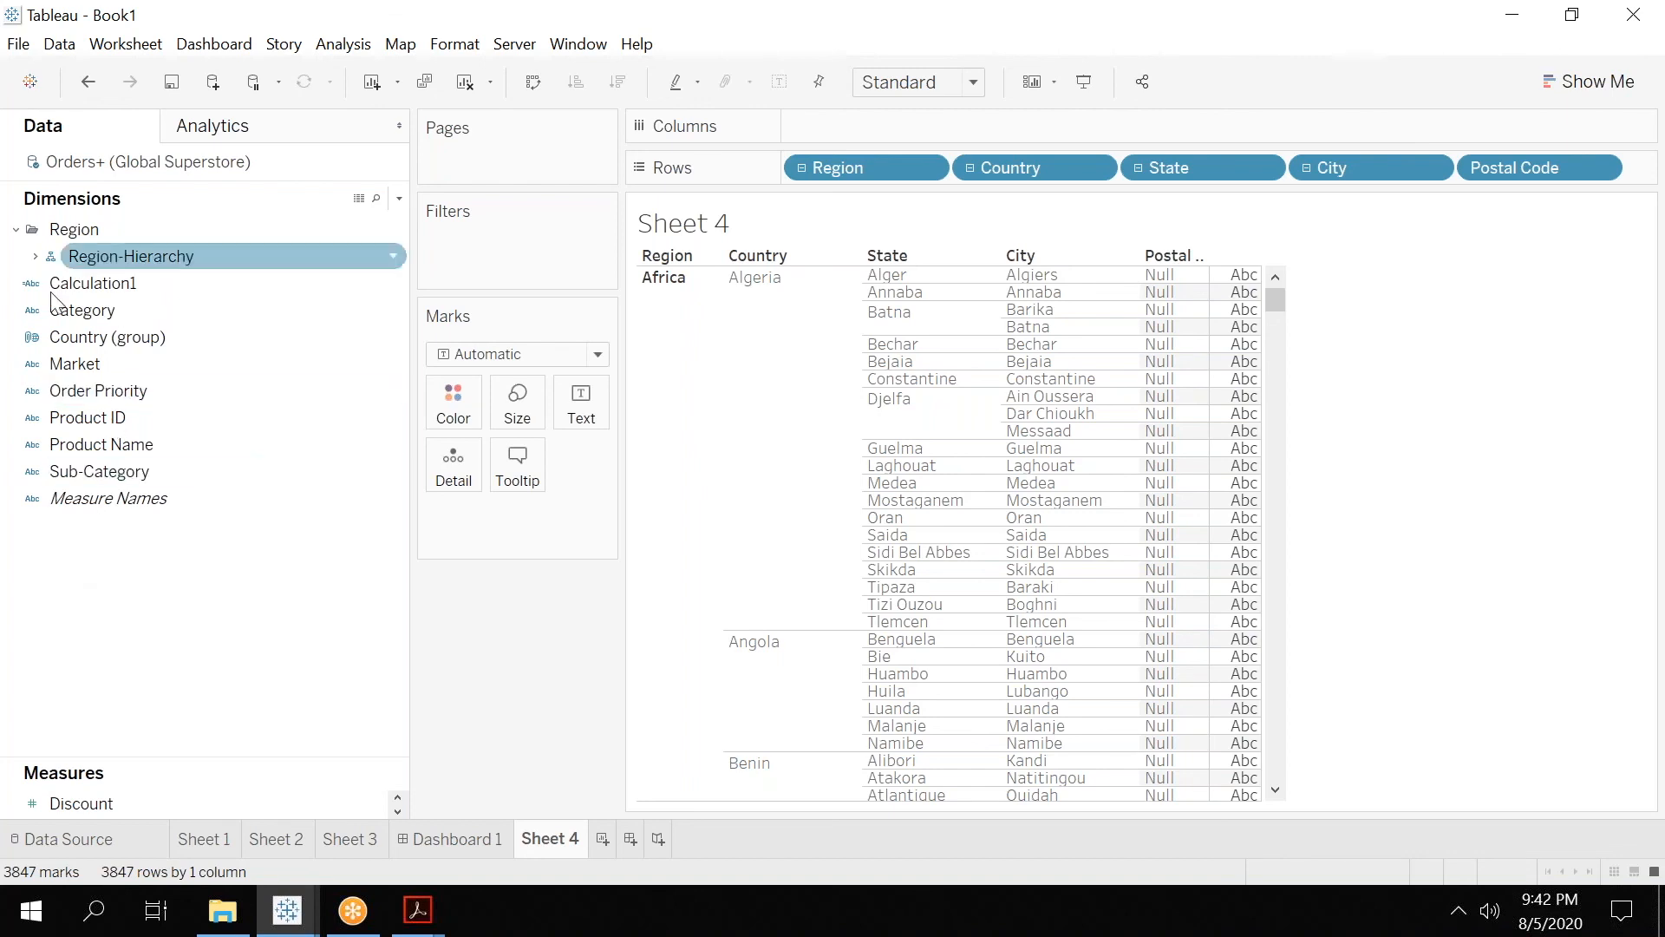
Create another dimension folder named Cusomer.
right_click(126, 579)
left_click(208, 648)
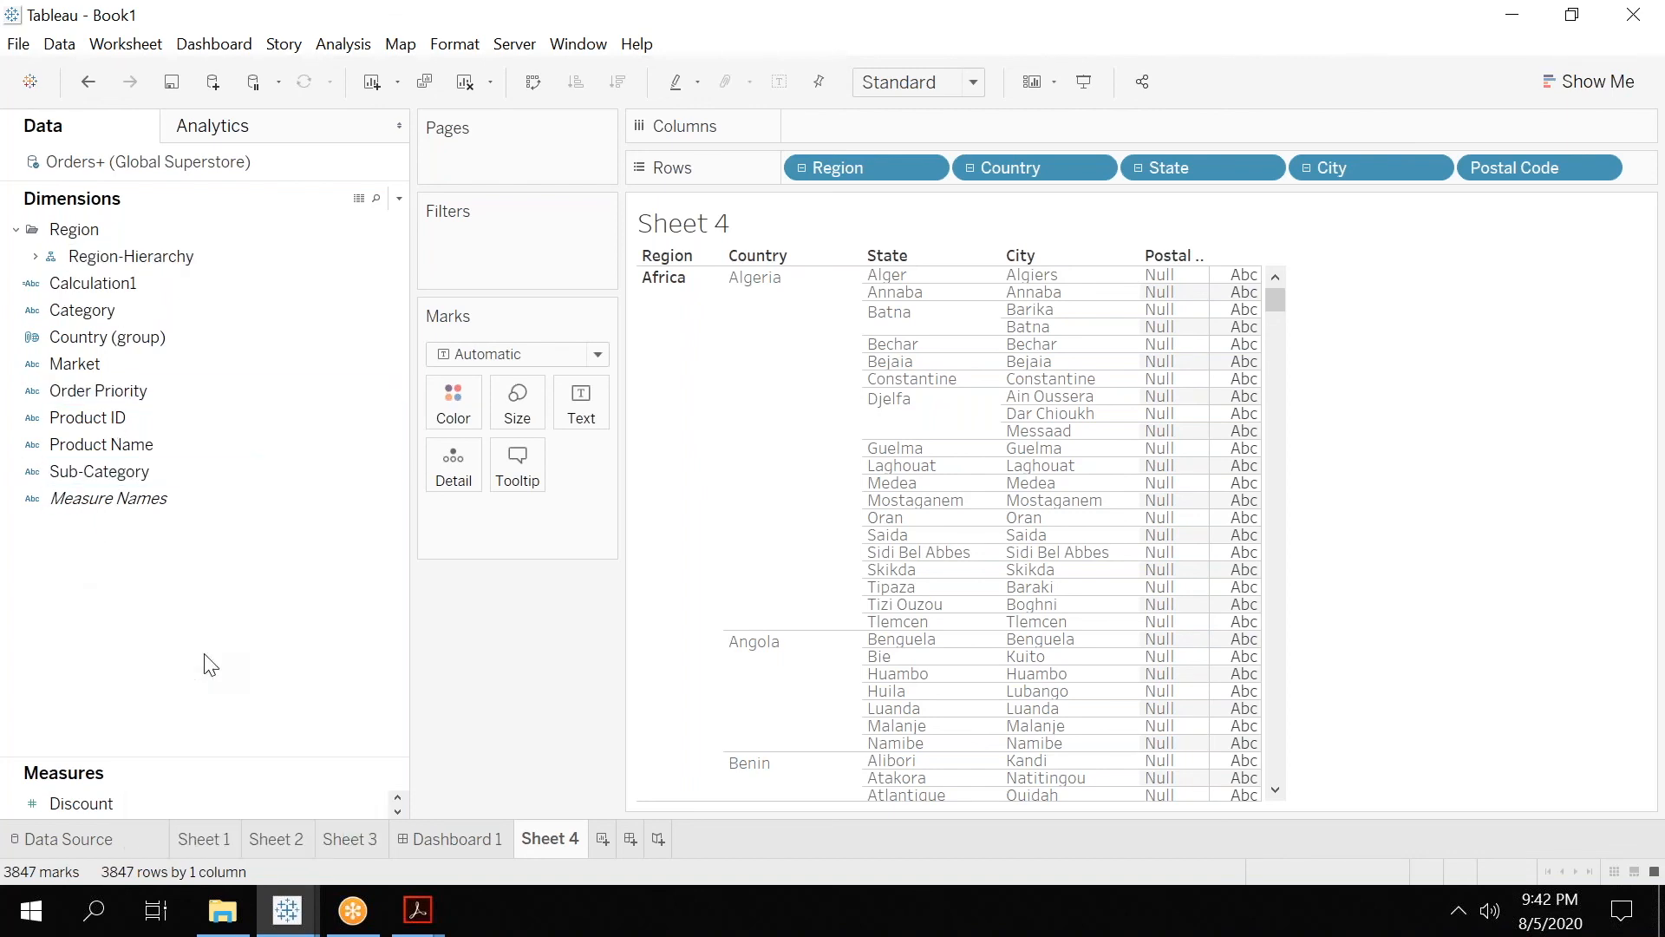
type("Cusomer")
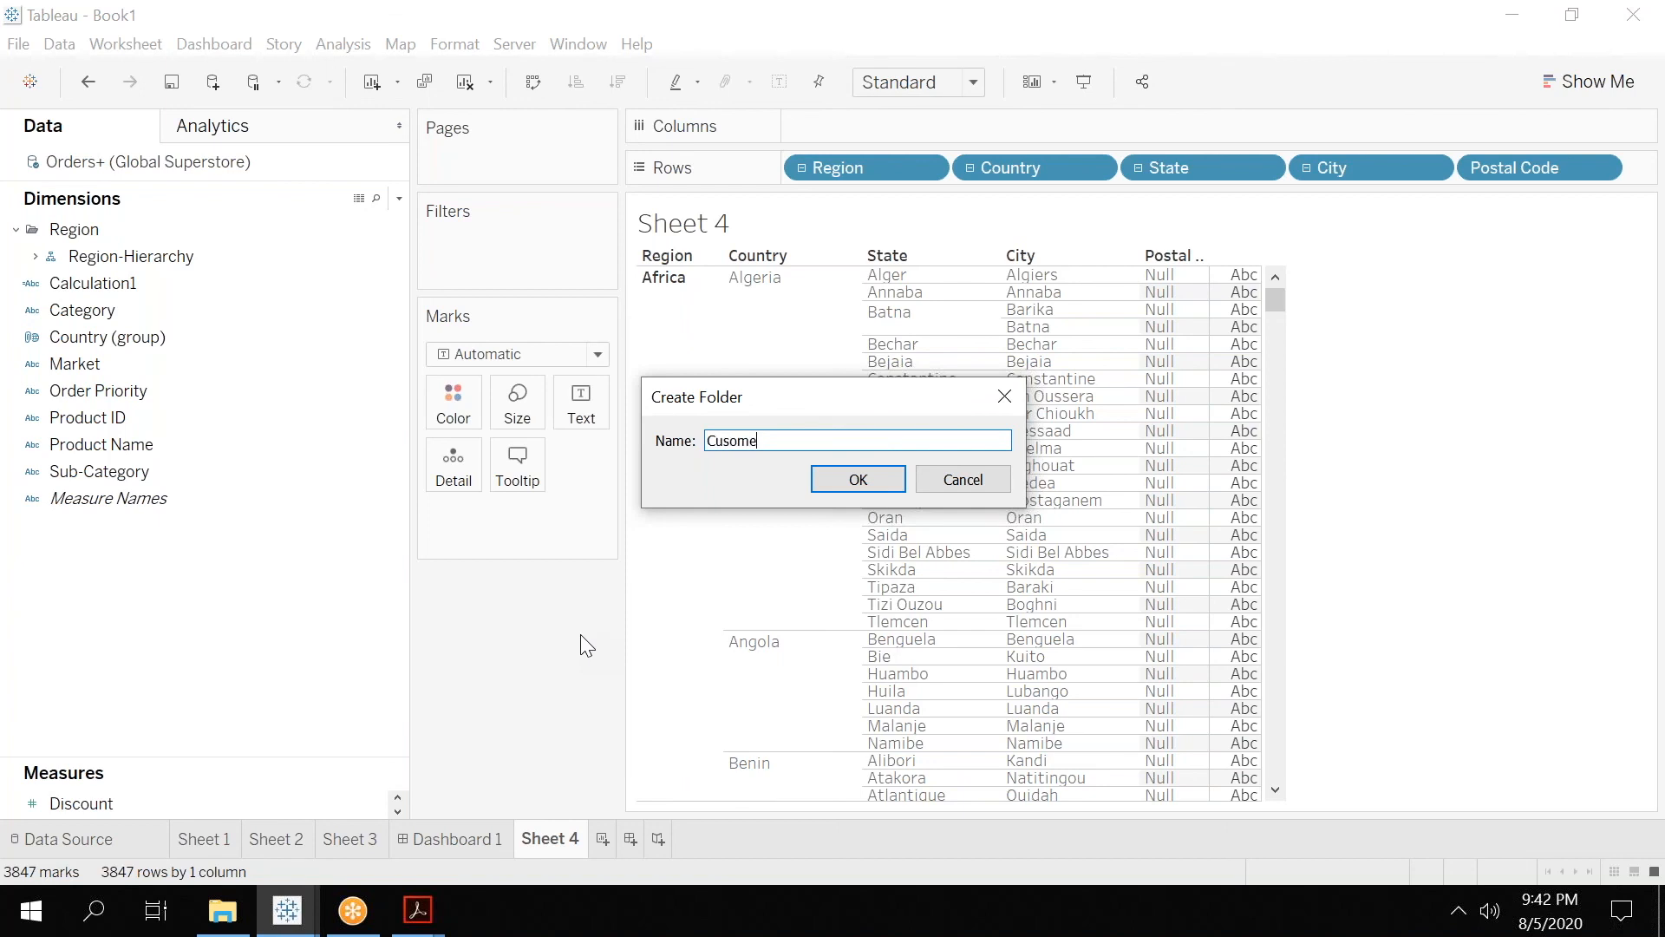
key("Return")
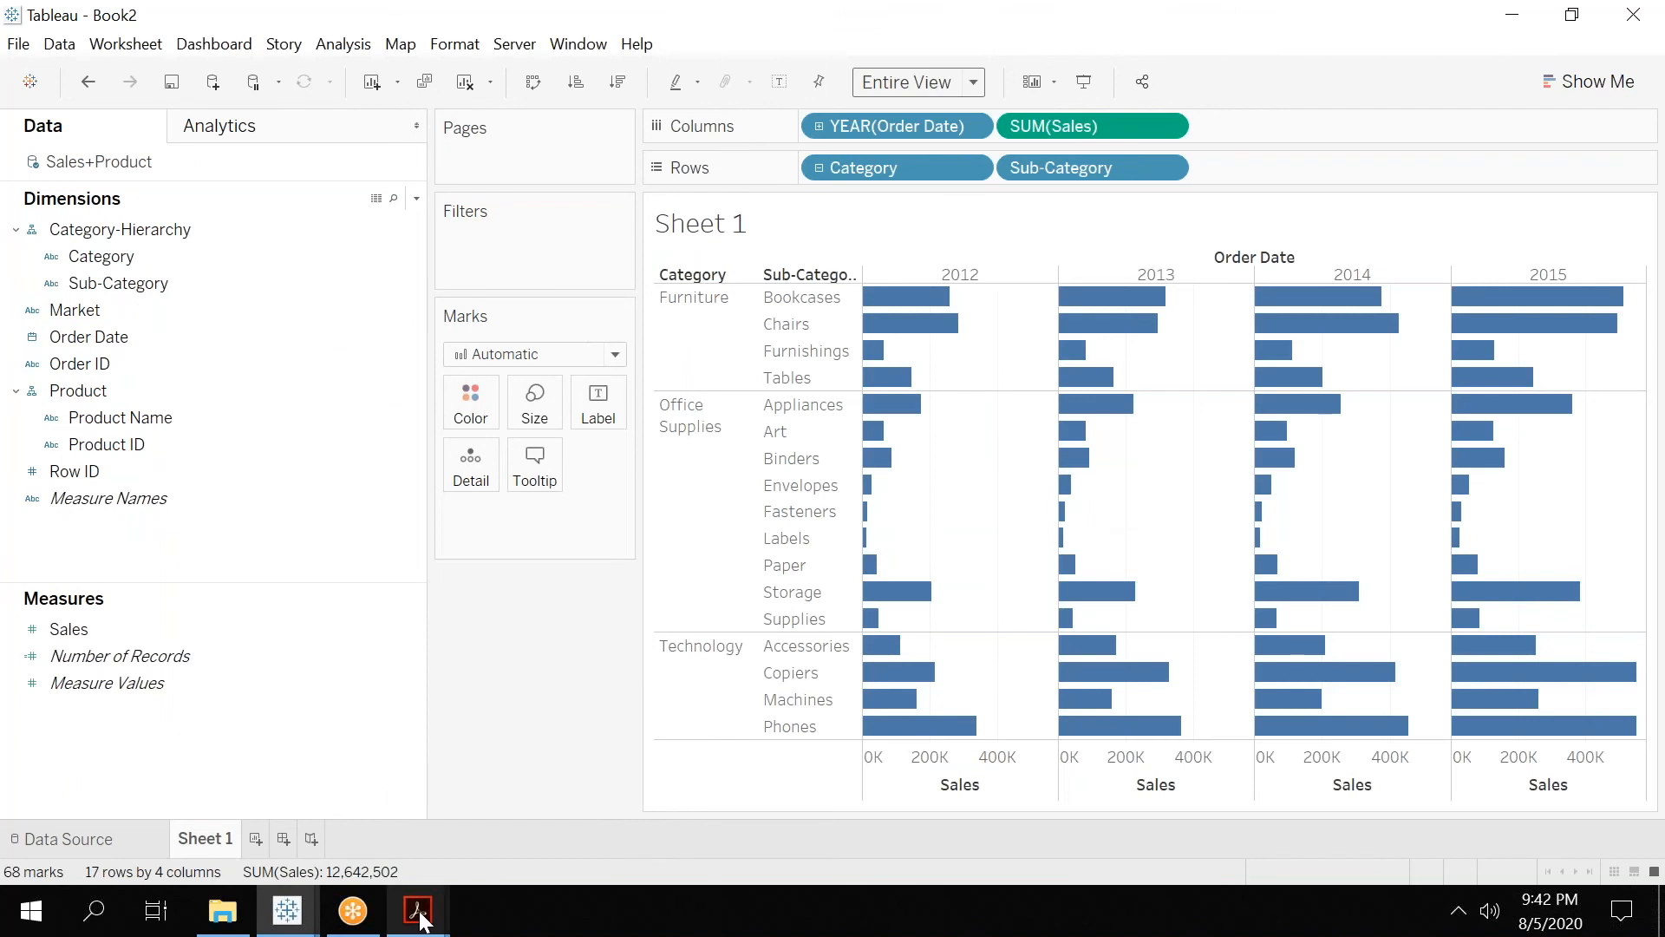
Switch to Tableau 02.pdf in Adobe Acrobat and read the slides on creating folders and changing data types.
mouse_move(417, 910)
left_click(609, 789)
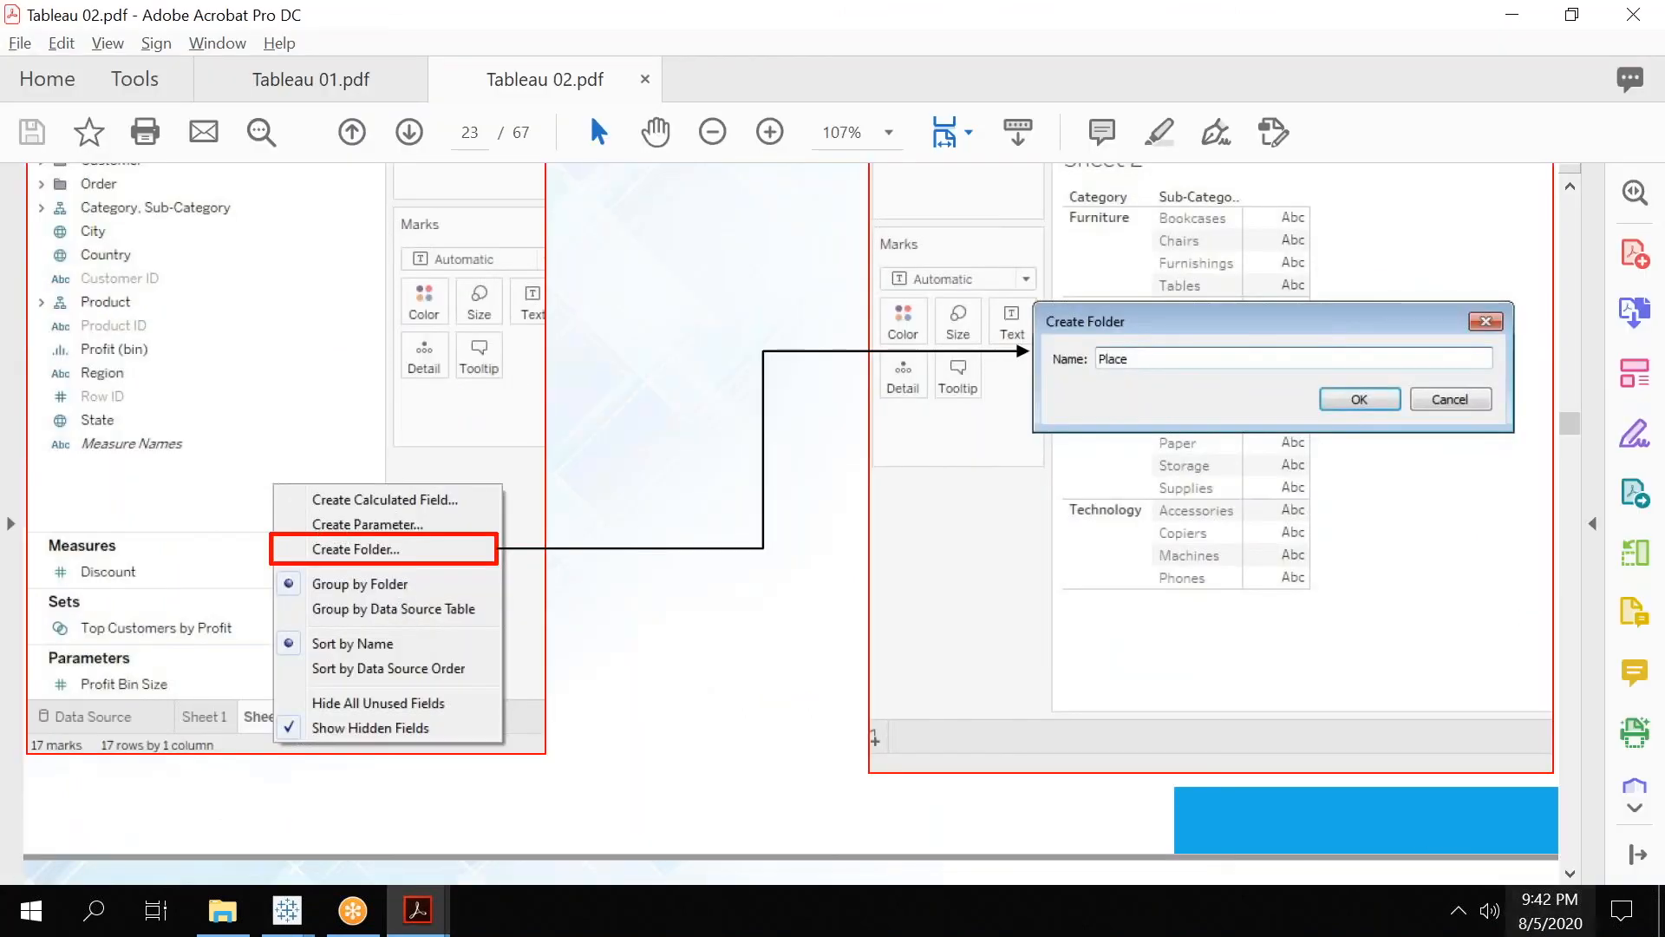
scroll(1570, 883, "down", 5)
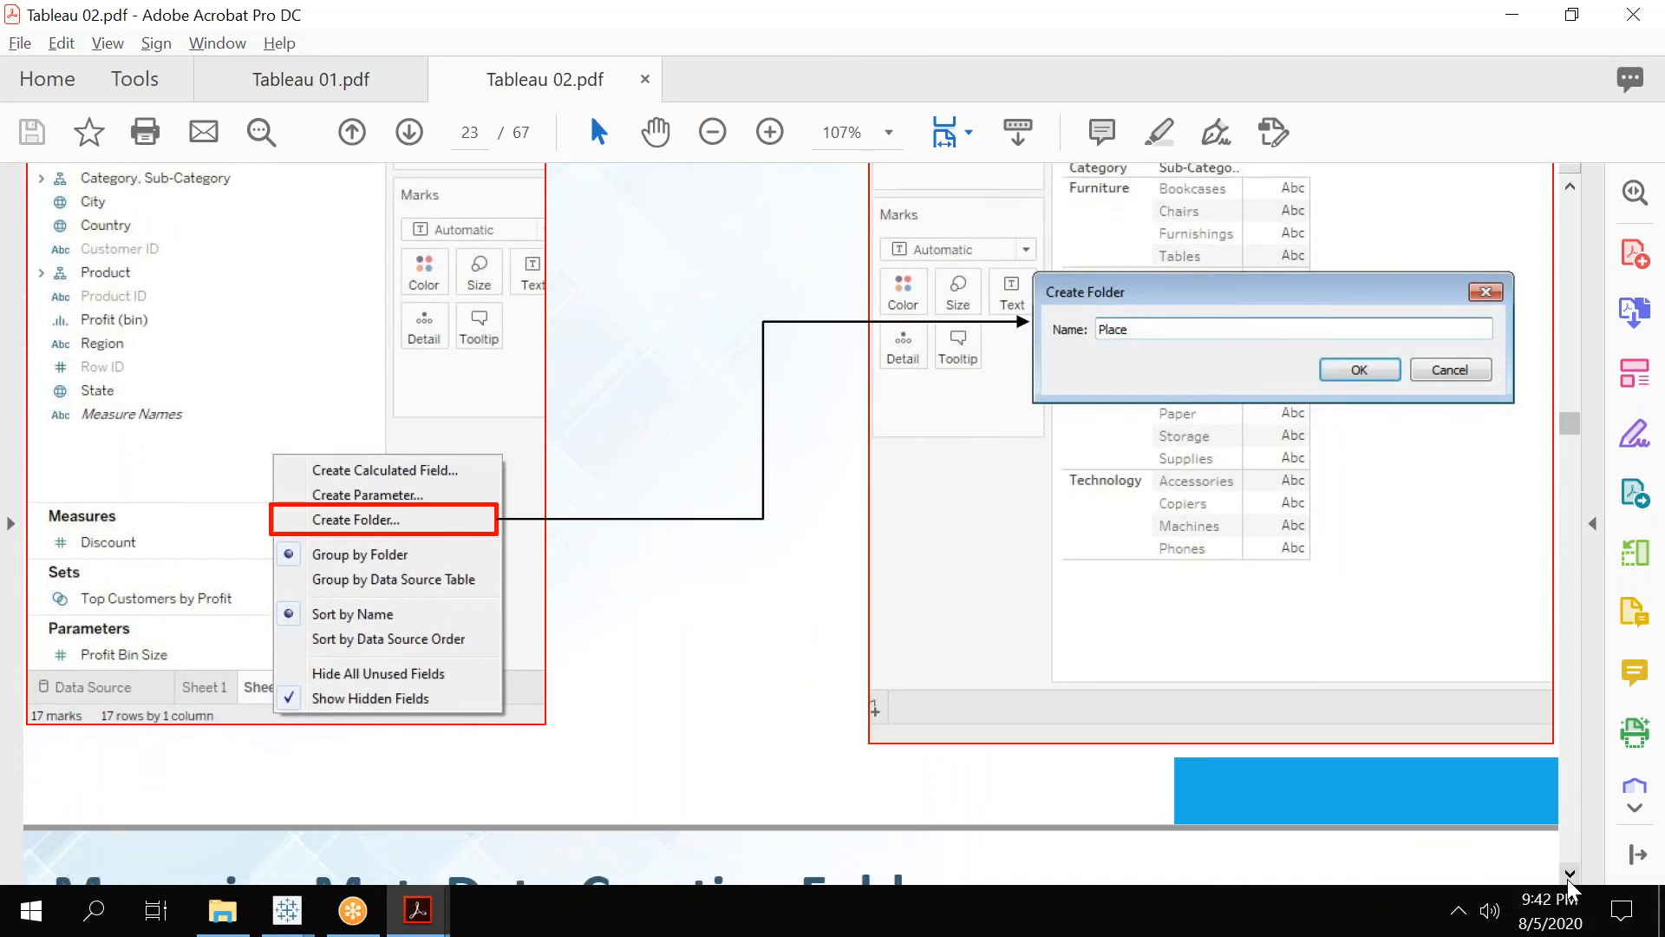
scroll(1570, 885, "down", 5)
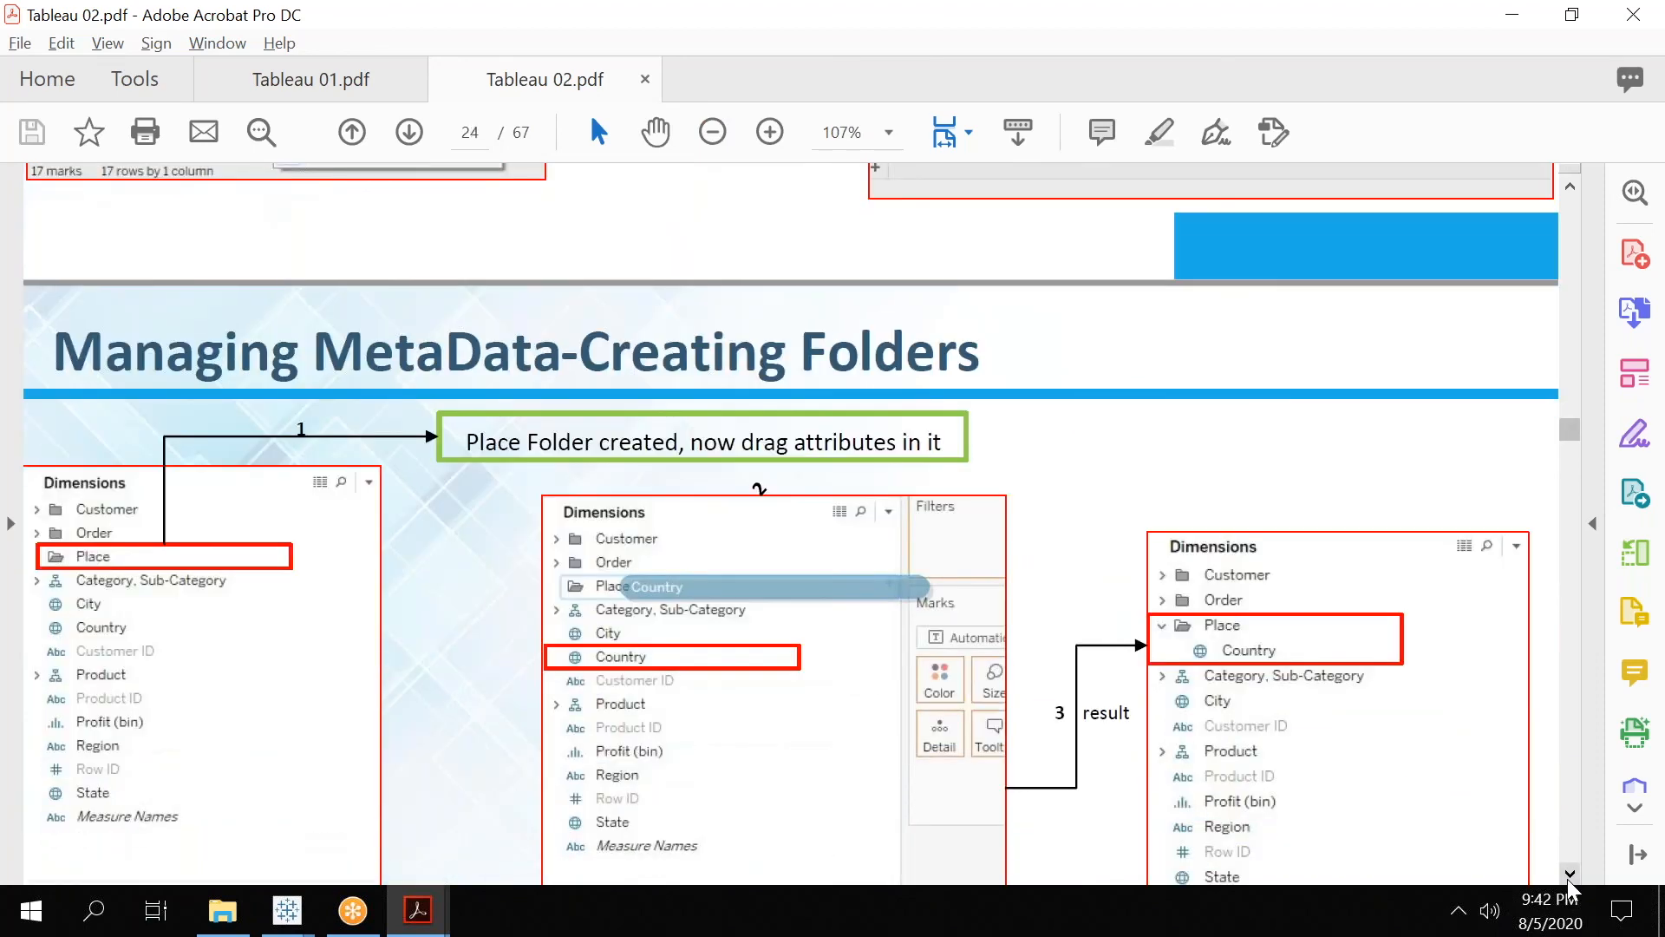
scroll(1570, 884, "down", 5)
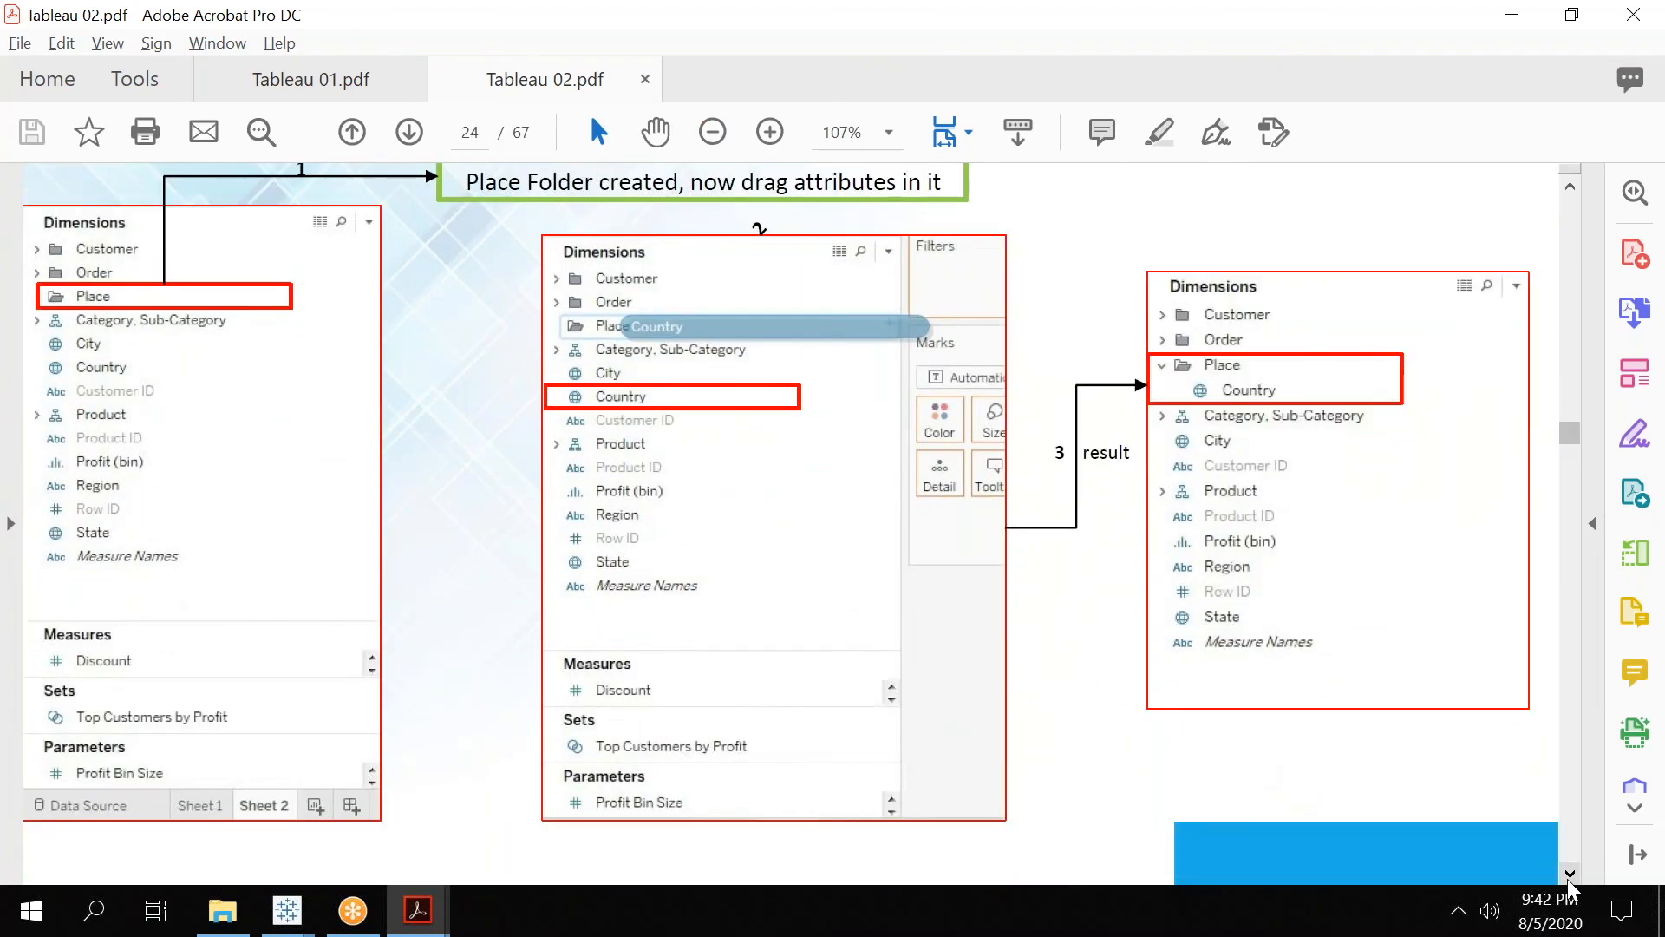
scroll(1570, 884, "down", 6)
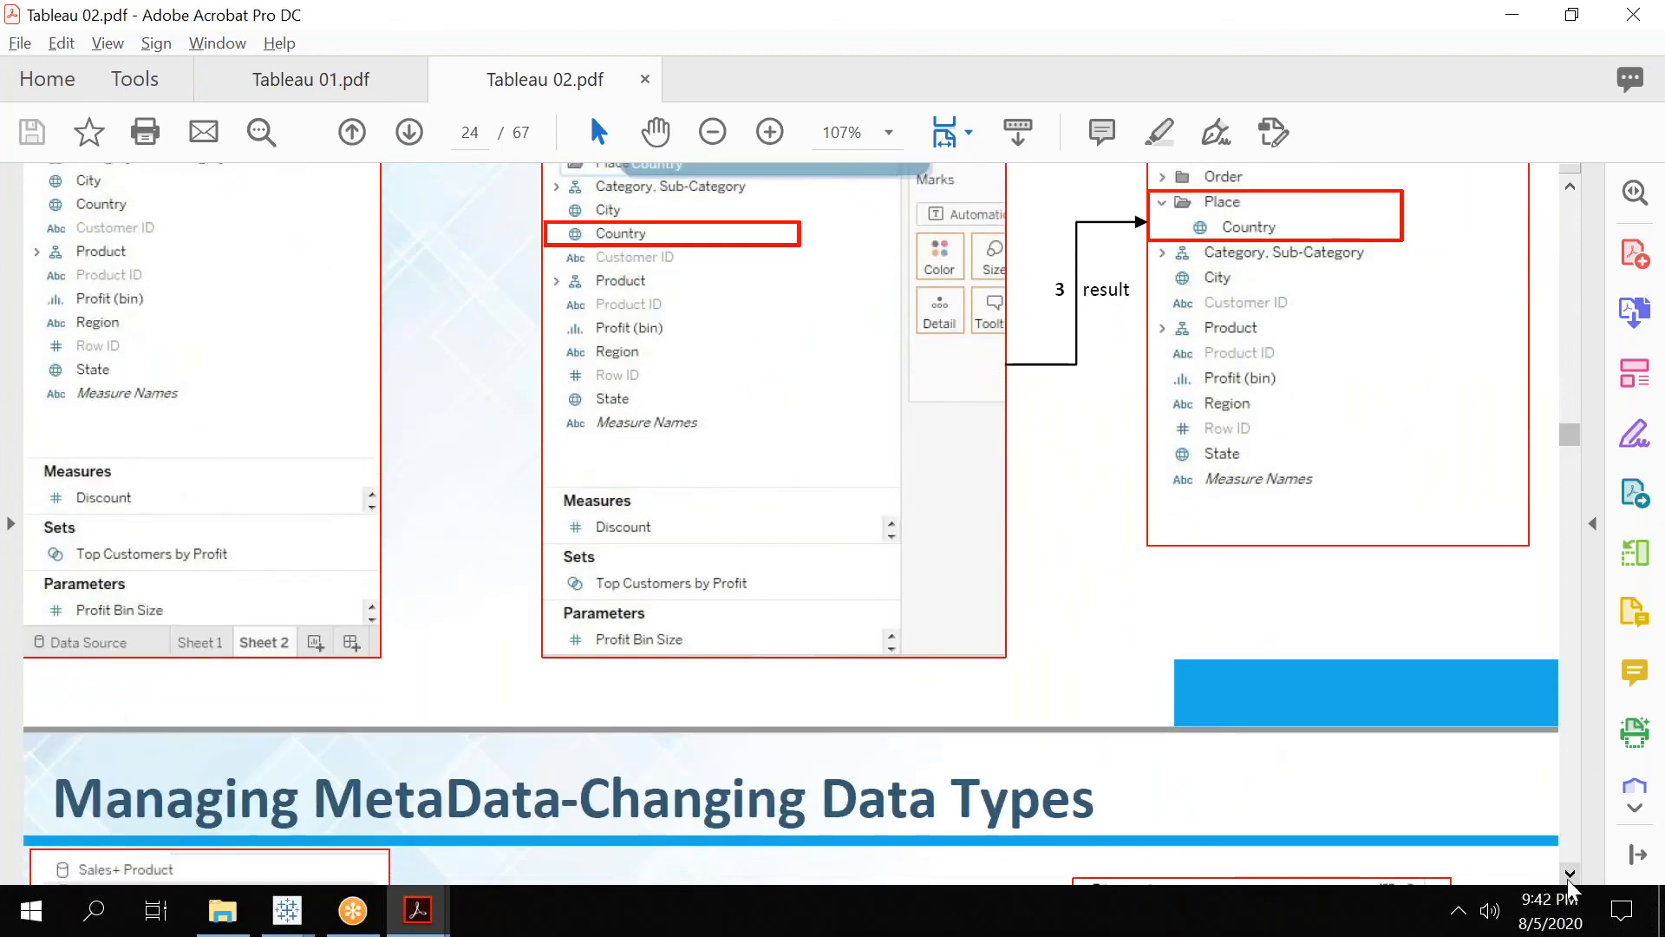
scroll(1571, 888, "down", 3)
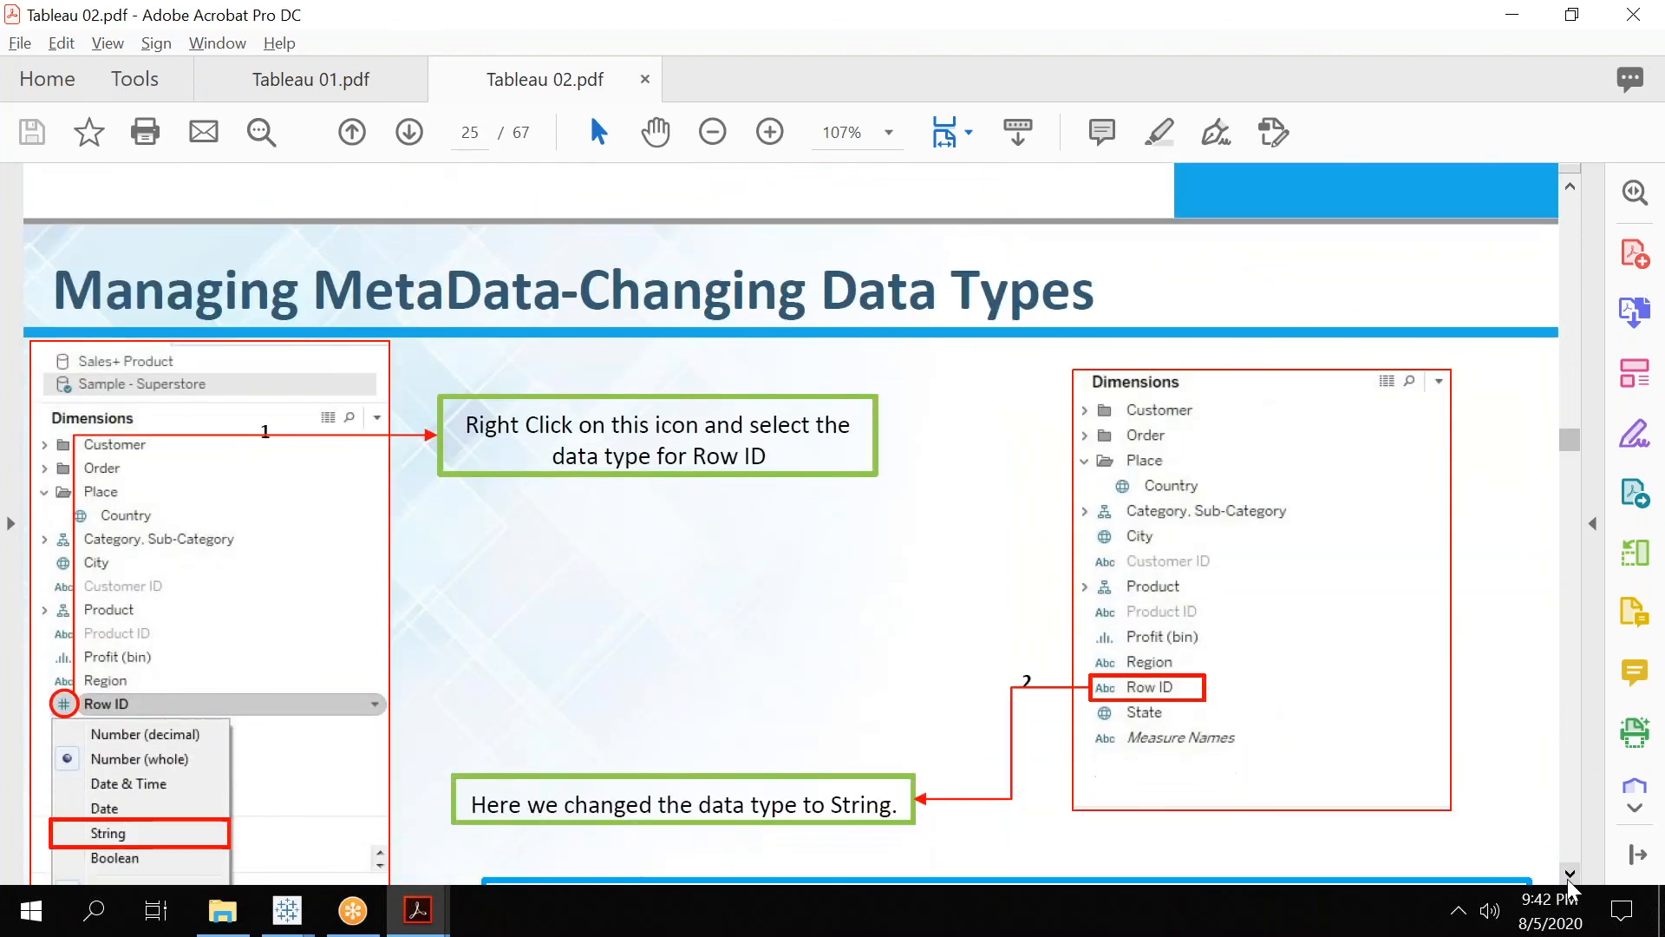
scroll(1570, 888, "down", 4)
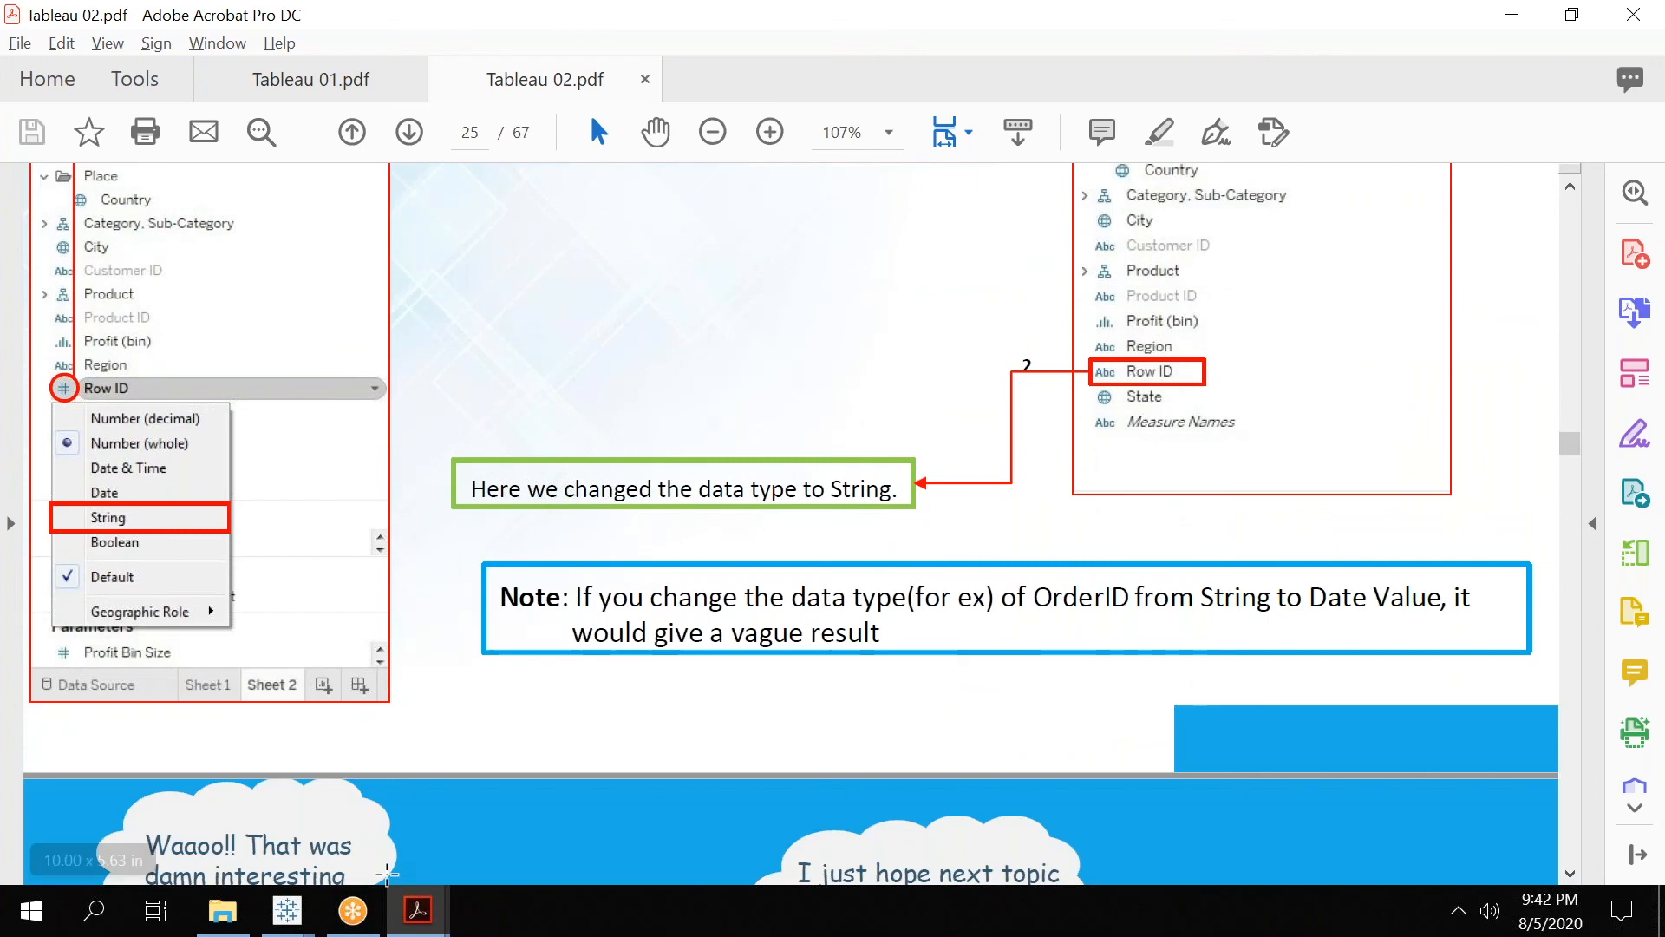
Switch back to Tableau Book1 and view the data type options of the City column in the data source.
mouse_move(286, 917)
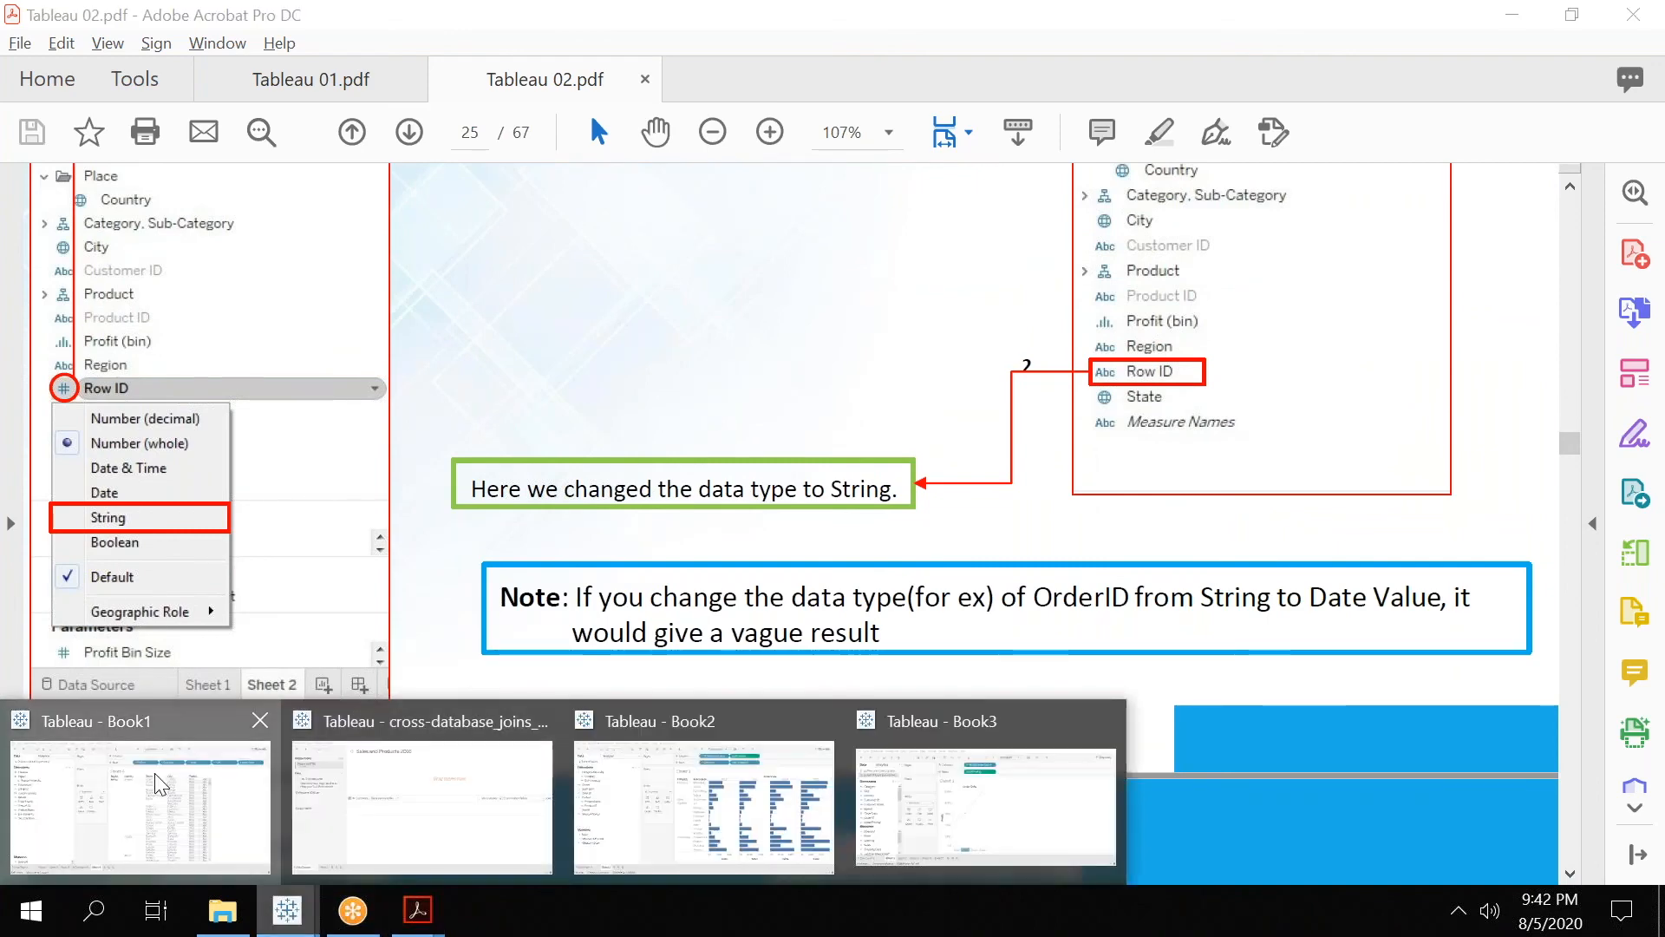
left_click(74, 841)
left_click(75, 840)
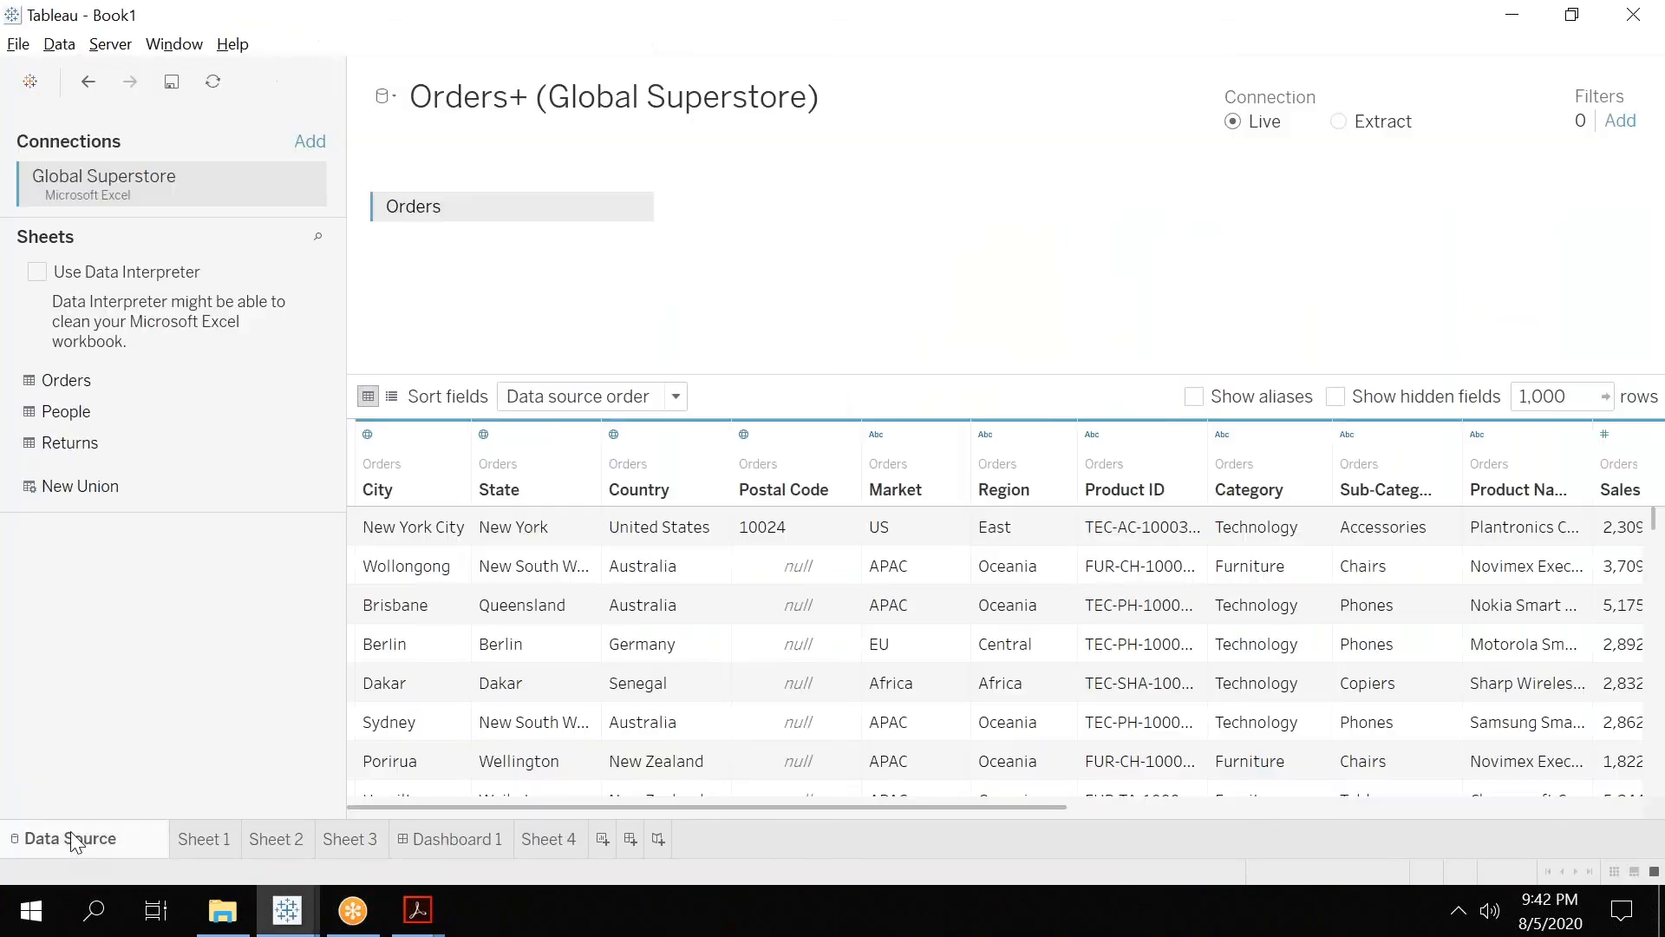
left_click(365, 438)
left_click(368, 434)
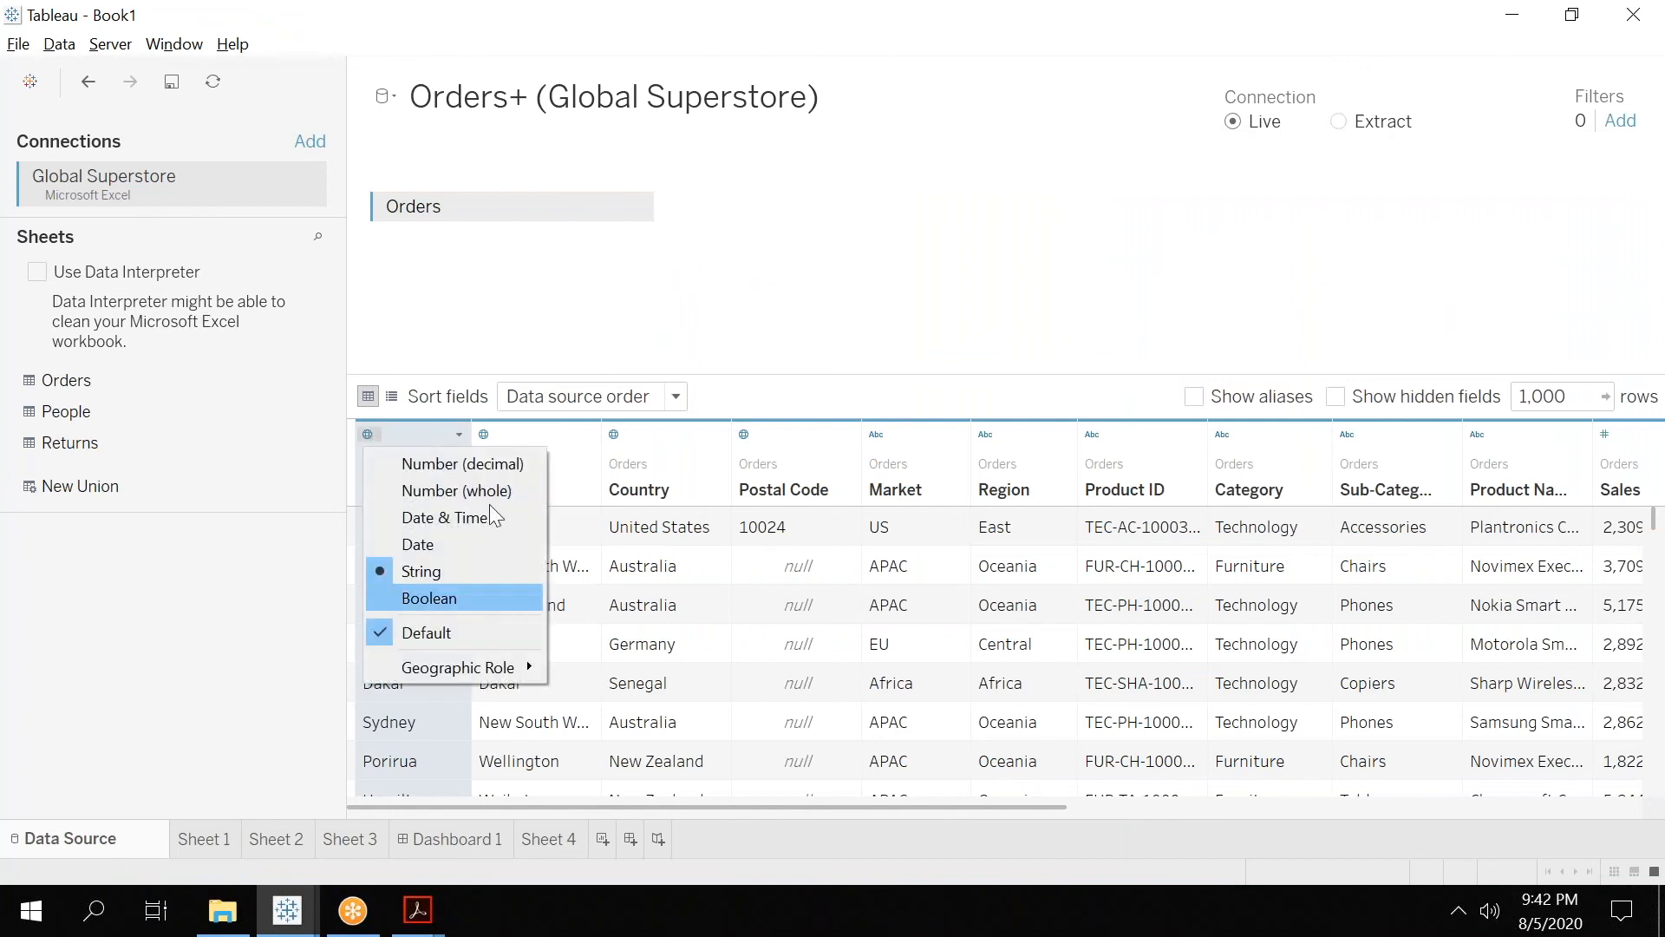
Dismiss the City data type options and return to Sheet 4, keeping its name.
left_click(543, 839)
double_click(543, 840)
left_click(556, 839)
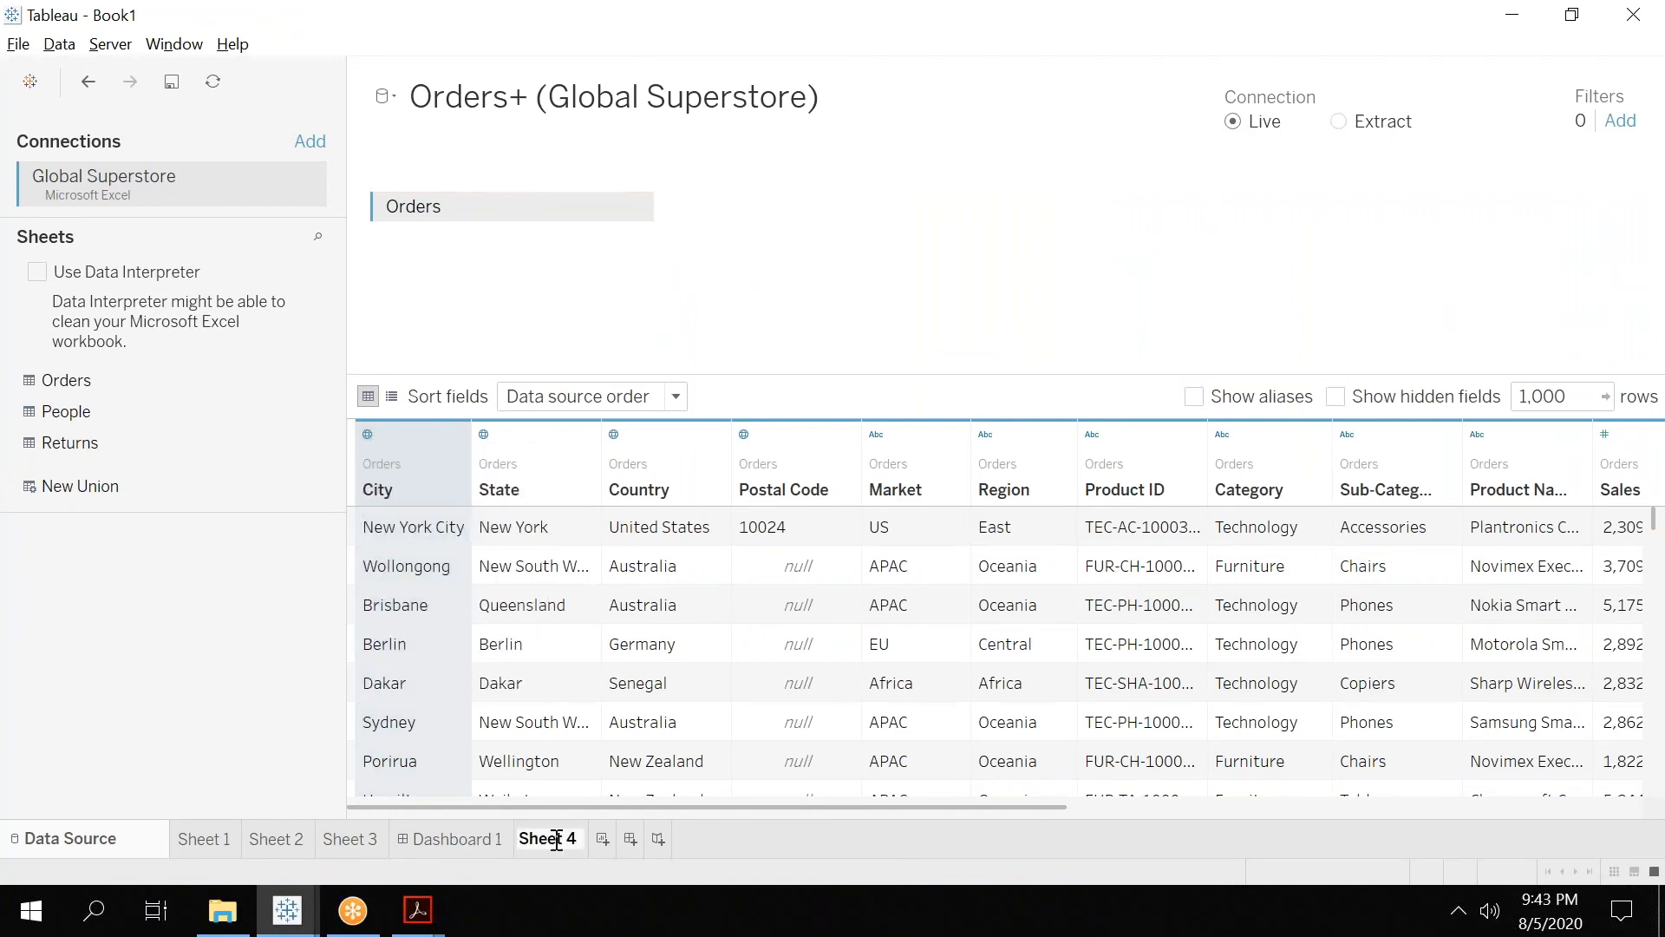
key("Return")
left_click(580, 834)
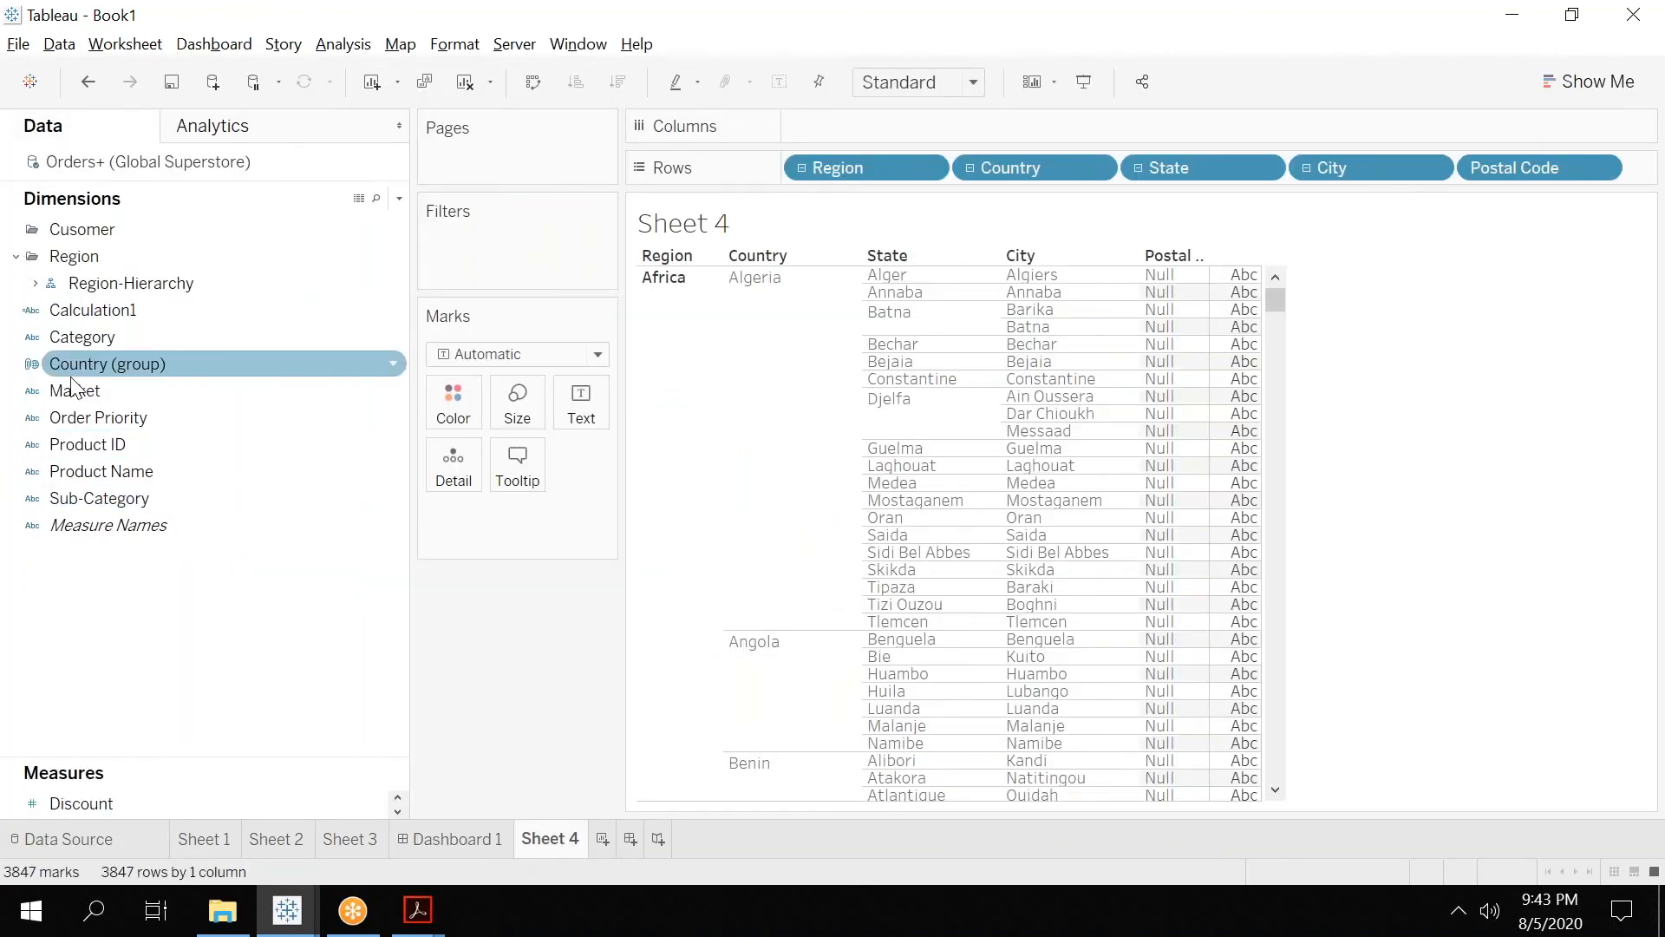
Set the Category dimension's data type to Date and change it back to String.
left_click(33, 336)
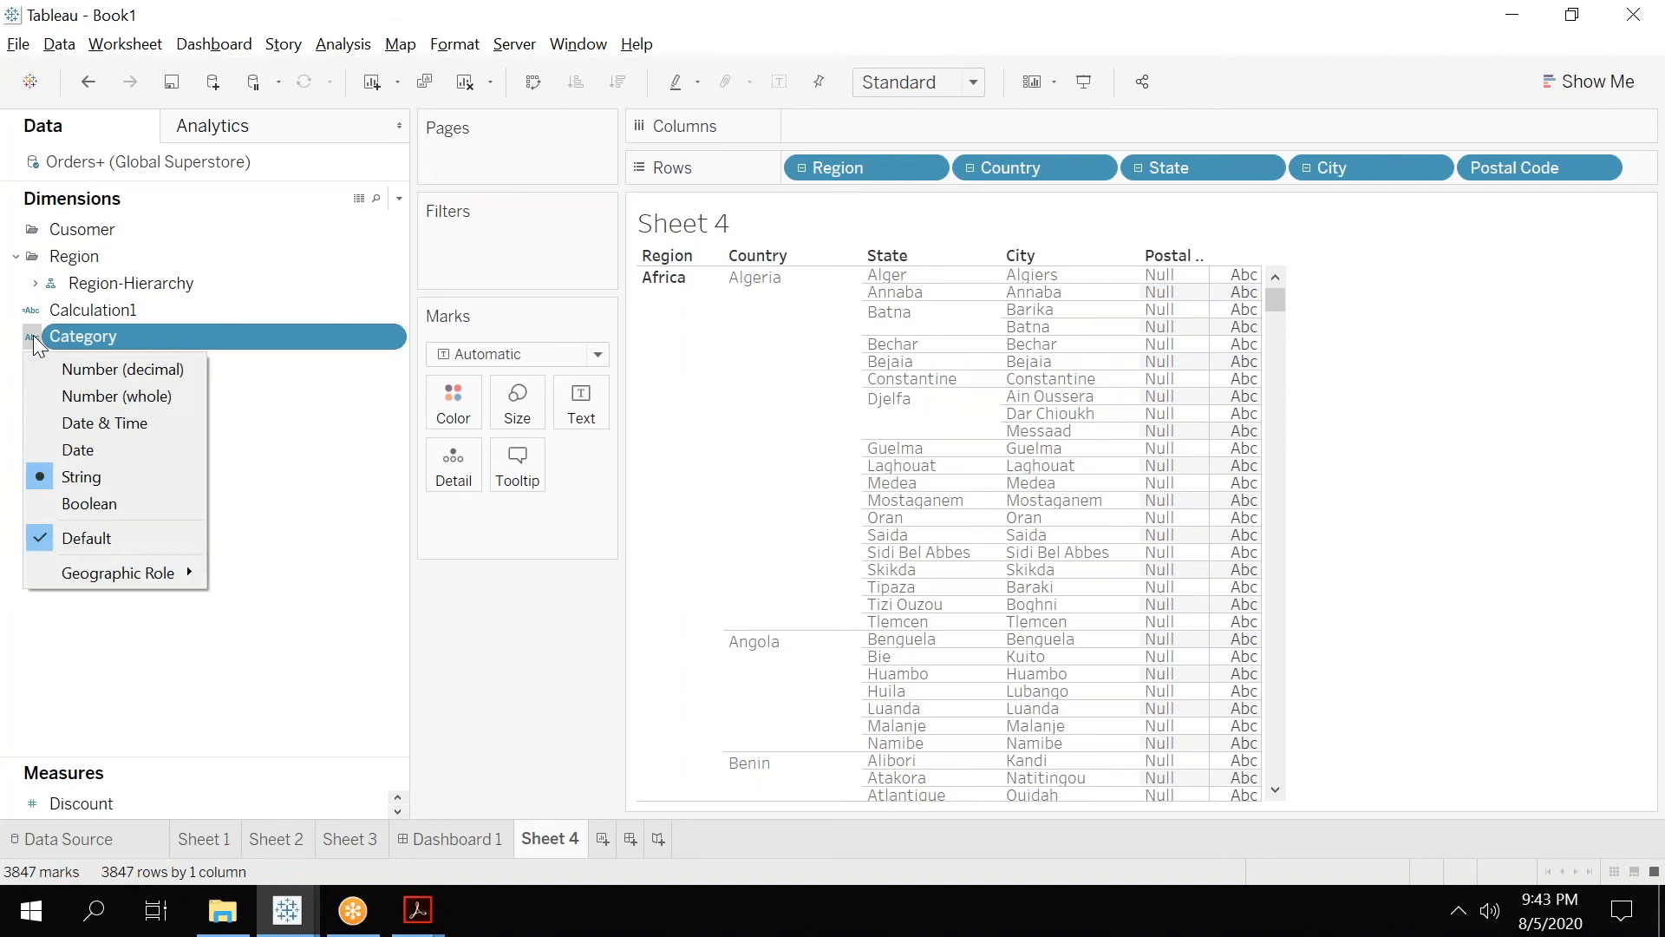
left_click(70, 453)
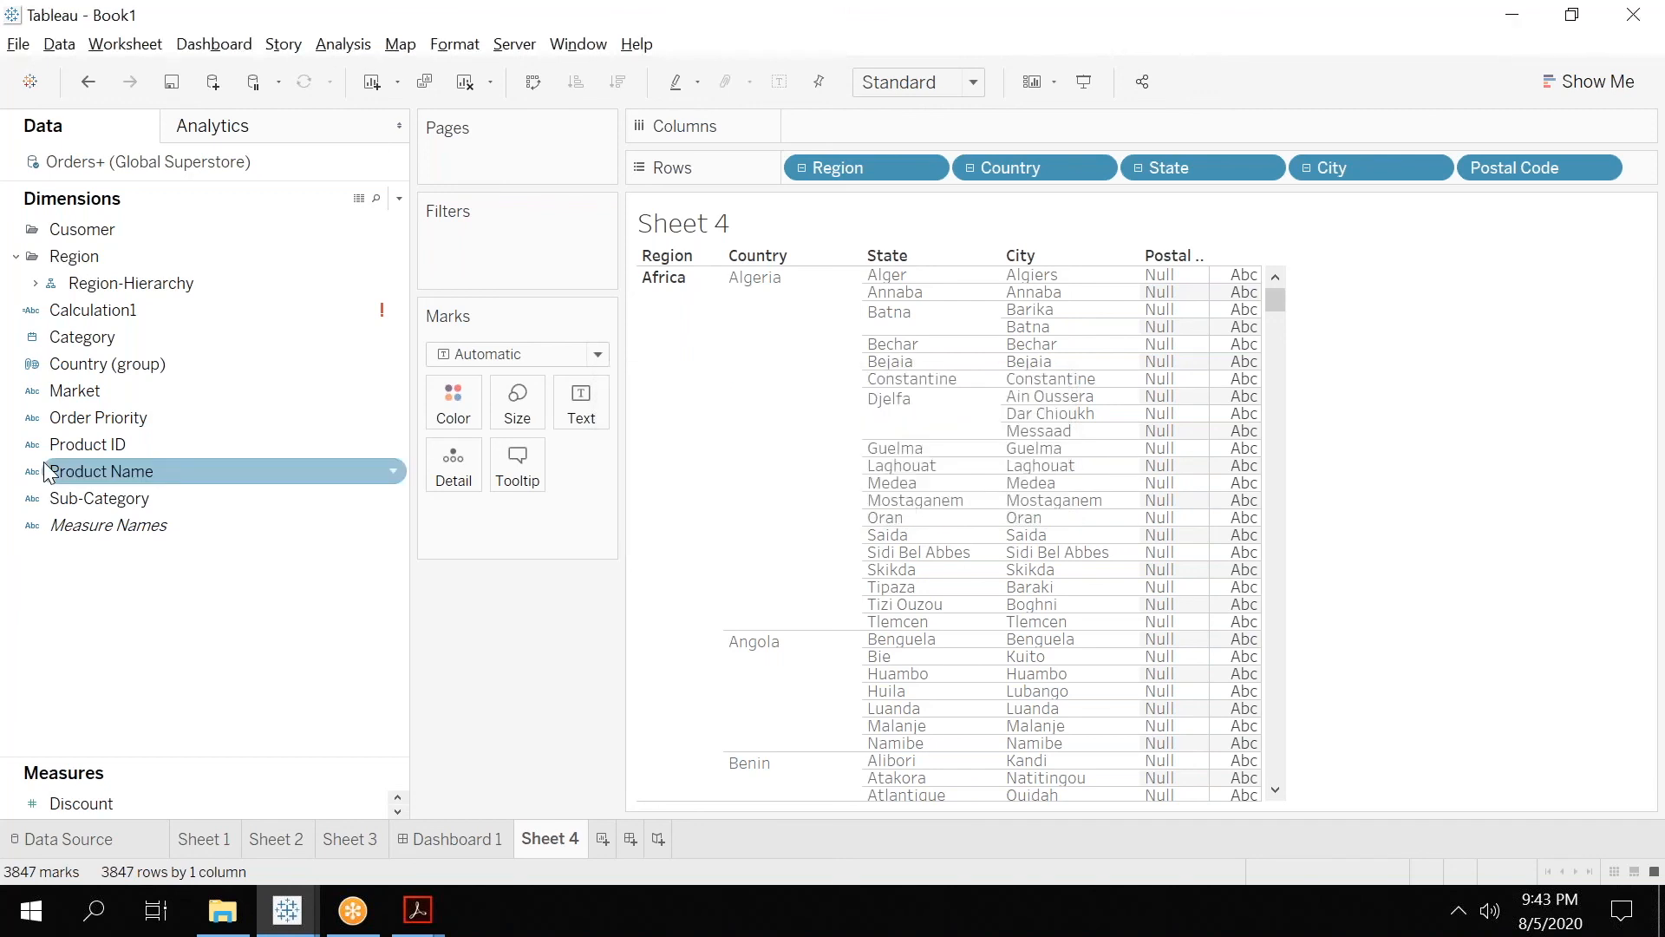
left_click(33, 370)
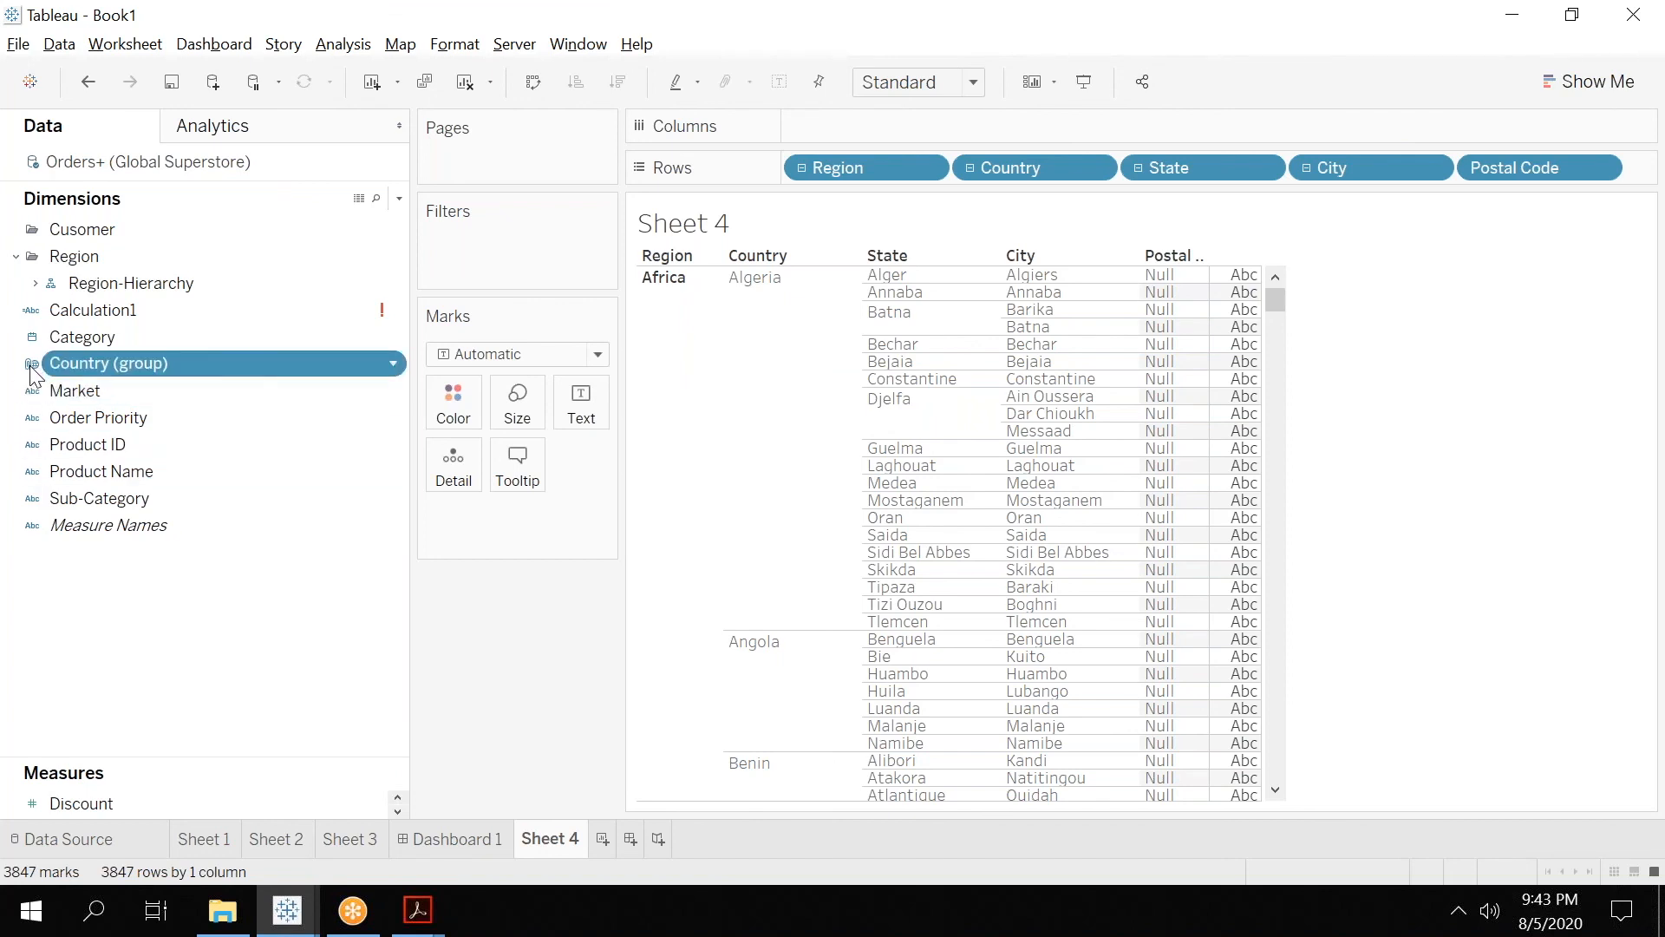
left_click(34, 344)
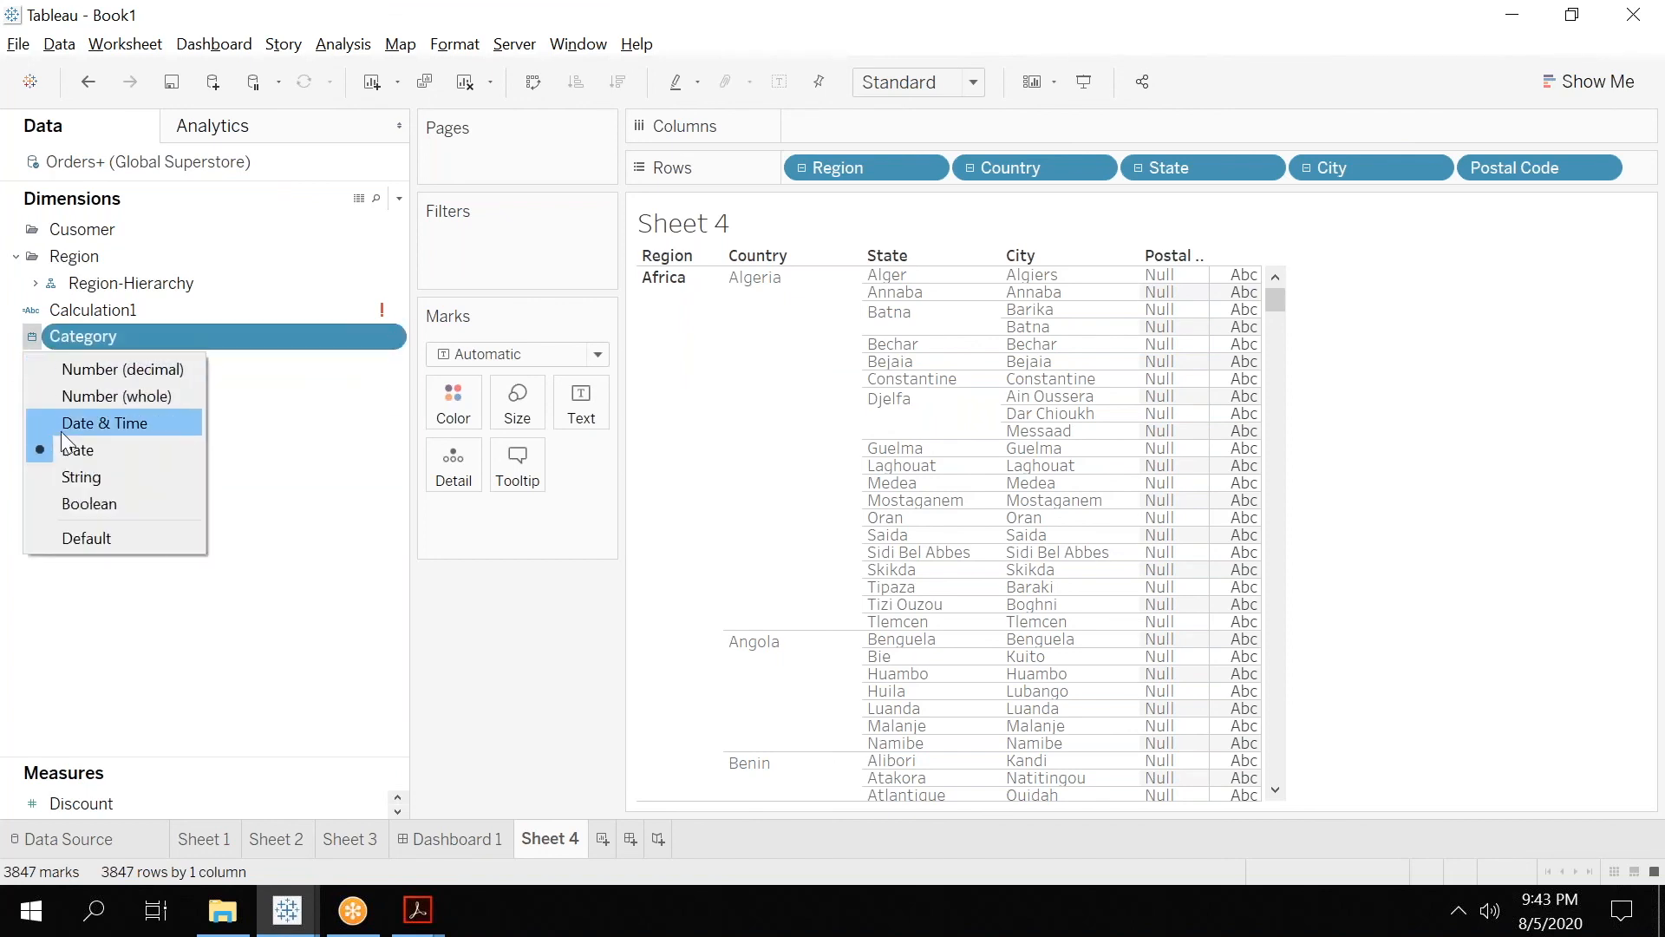
left_click(91, 470)
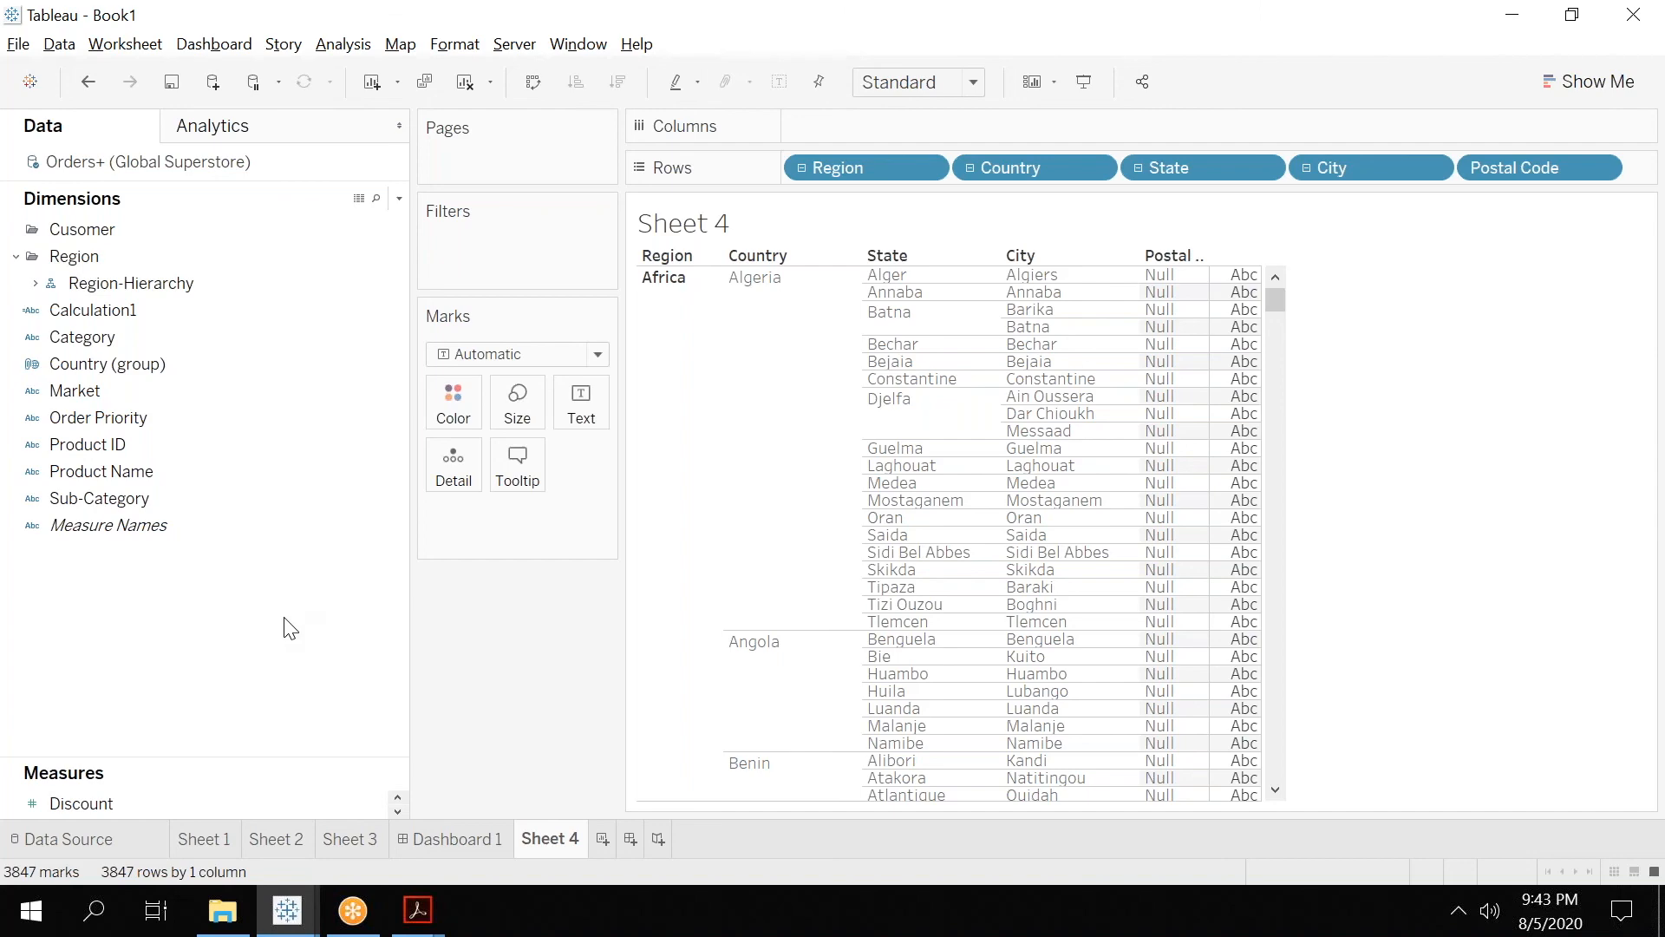
Switch to Tableau 02.pdf in Adobe Acrobat and move on from the data types slide to the Visual Analytics title slide.
left_click(420, 912)
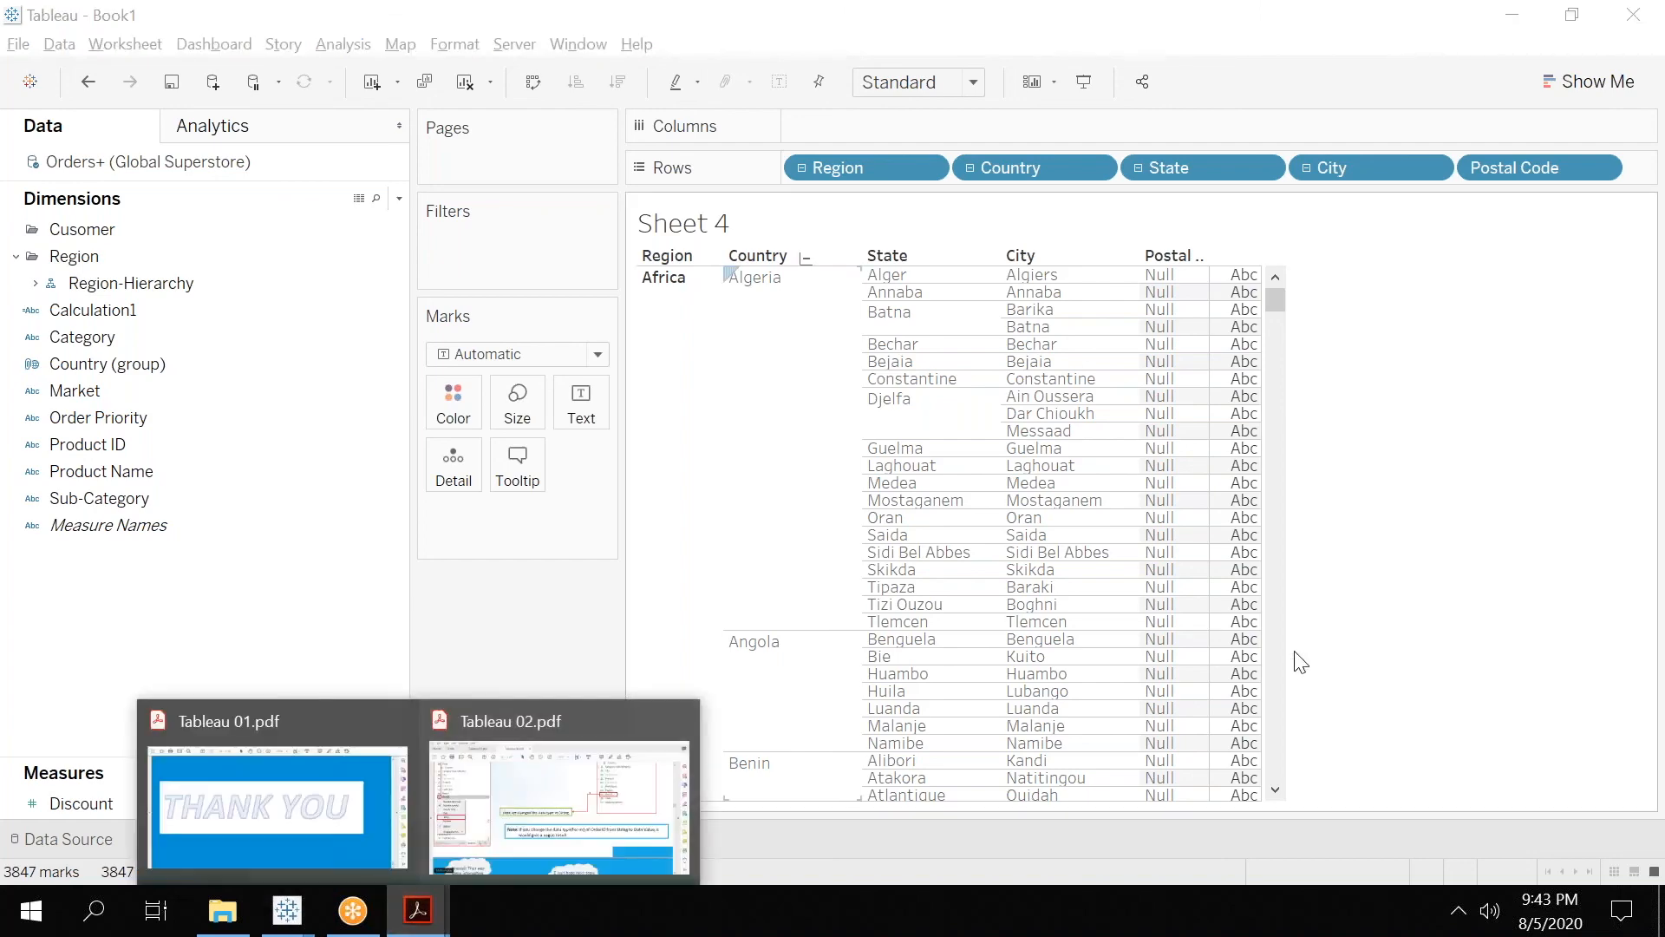
left_click(579, 731)
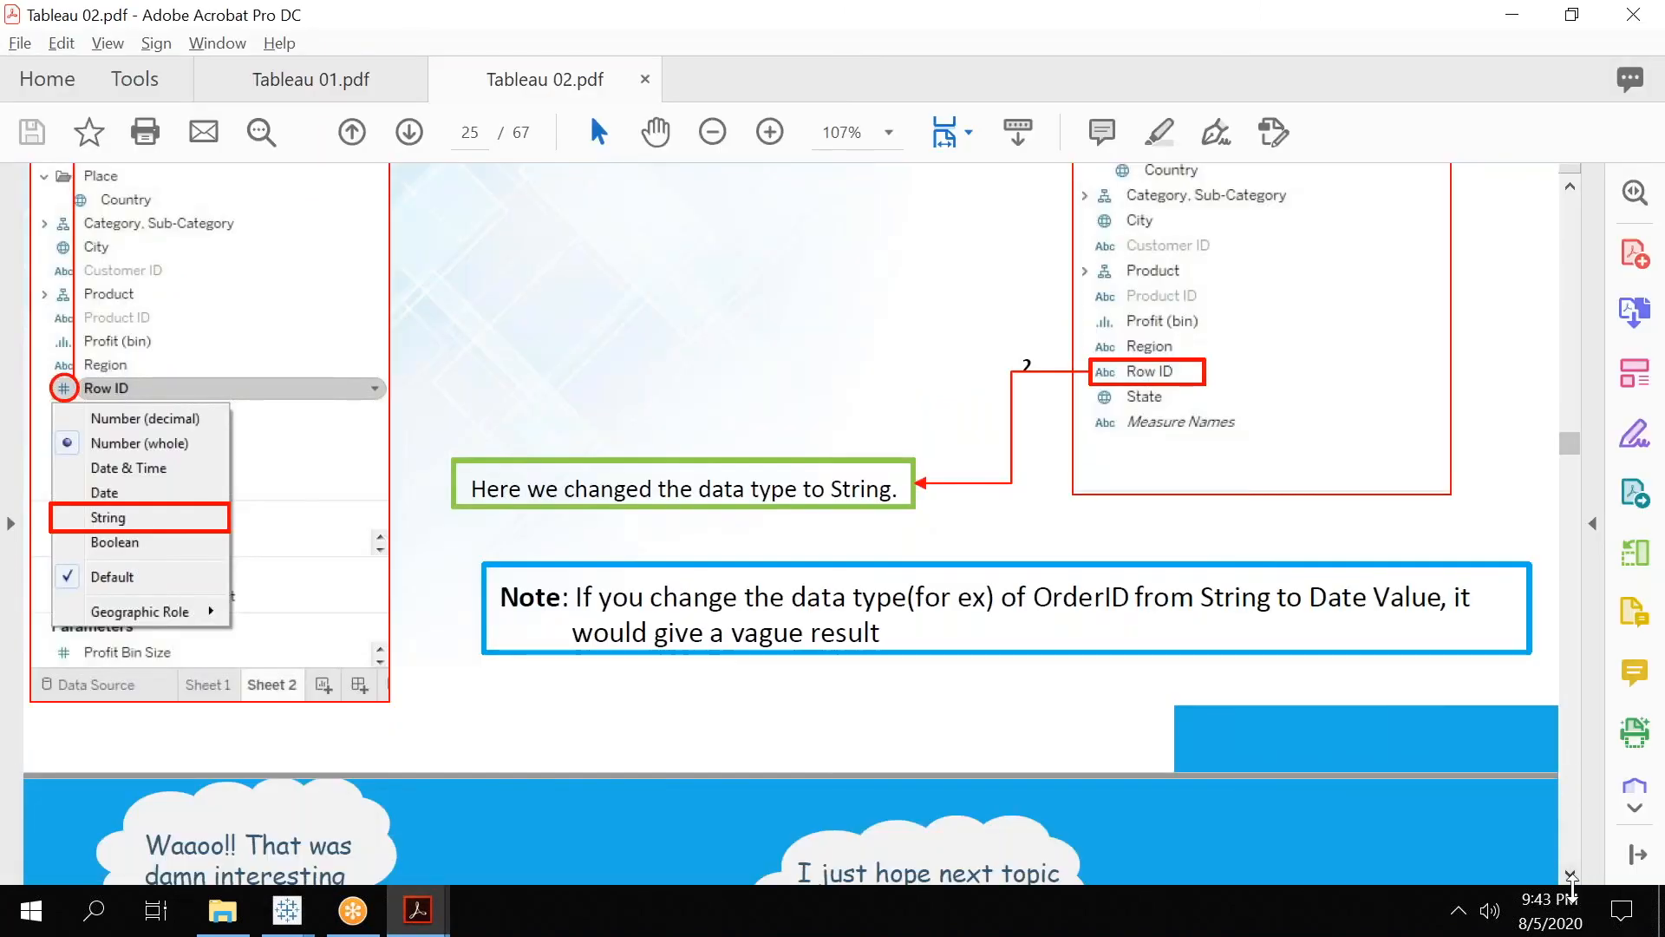
scroll(1572, 881, "down", 5)
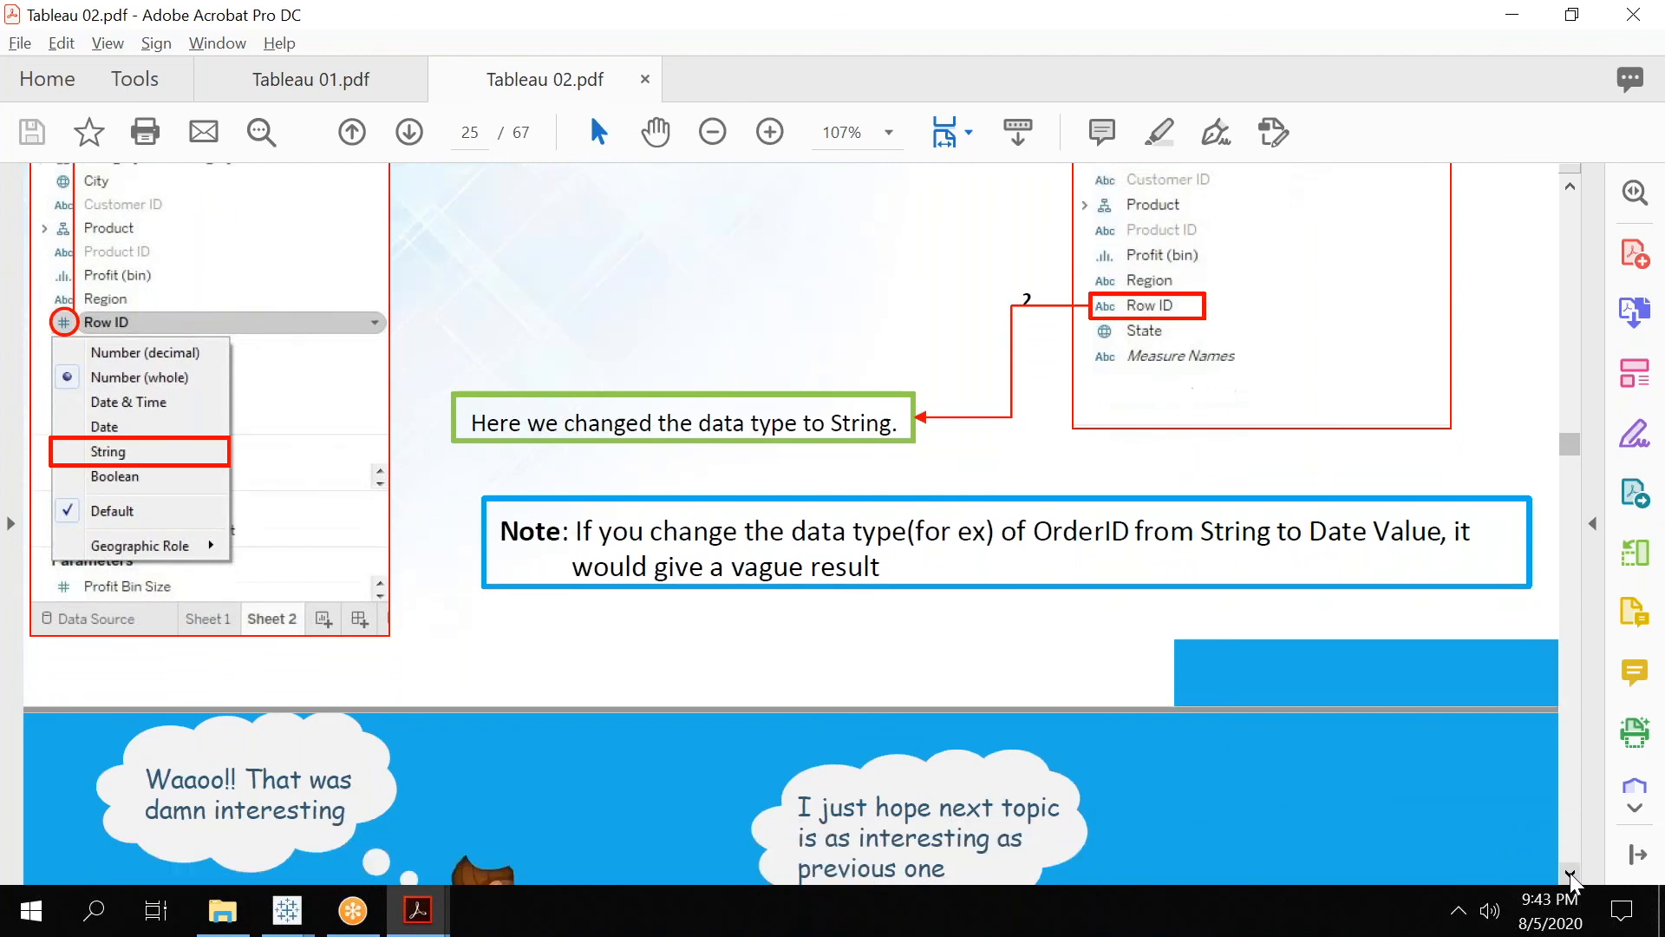
scroll(1572, 881, "down", 10)
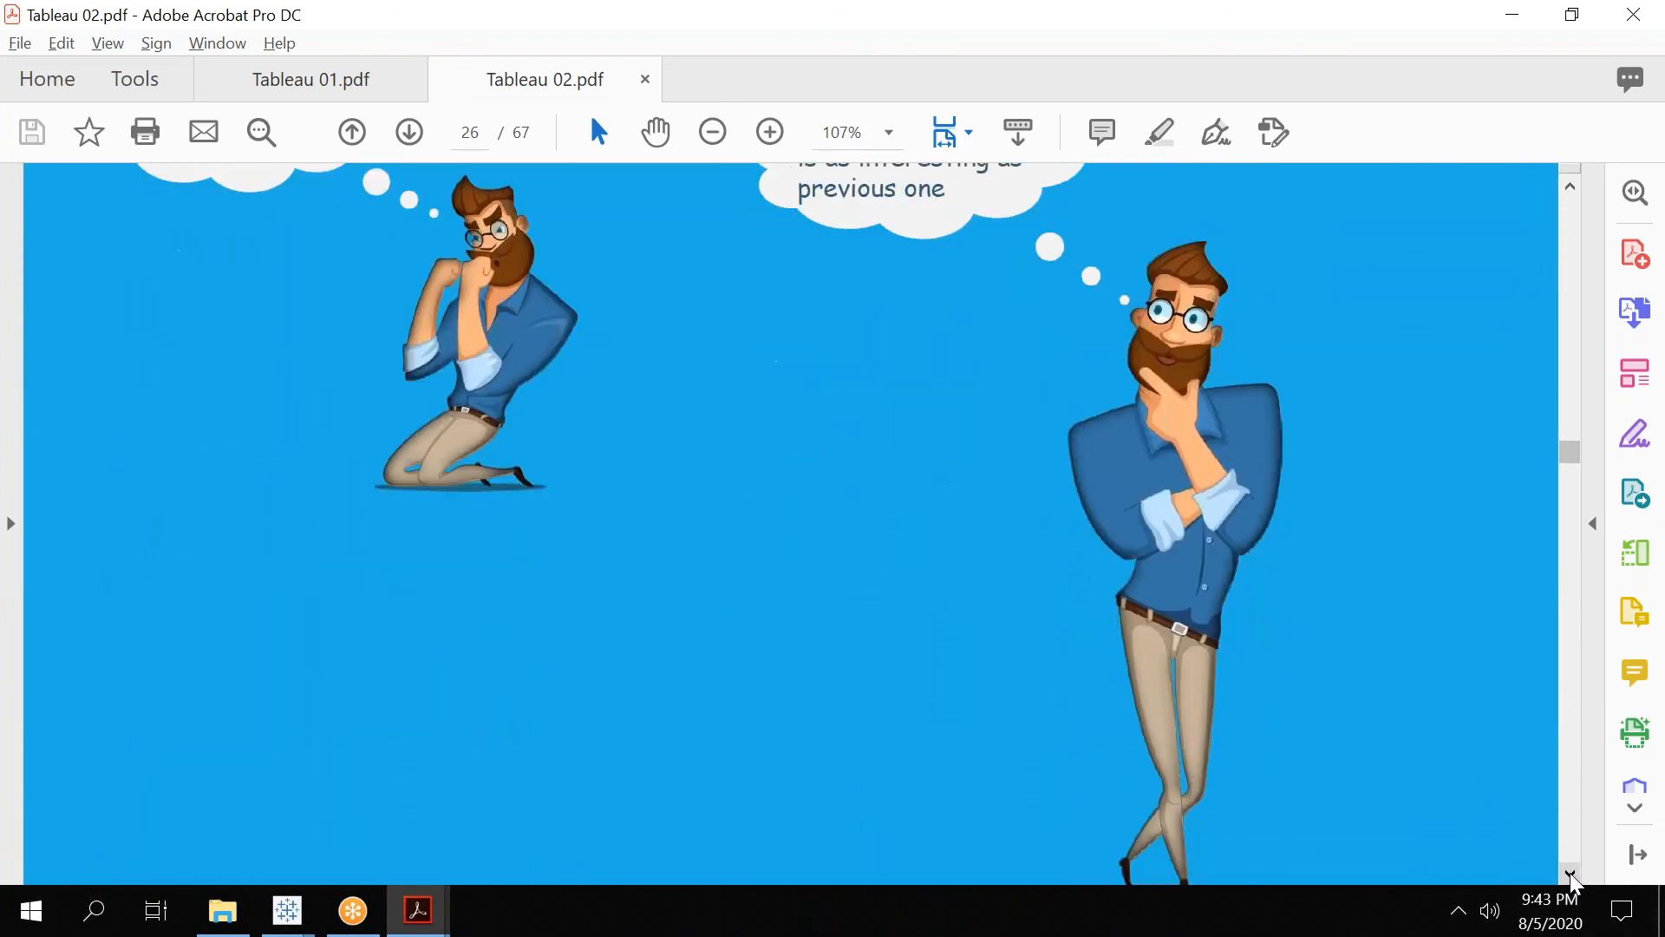
scroll(1575, 881, "down", 5)
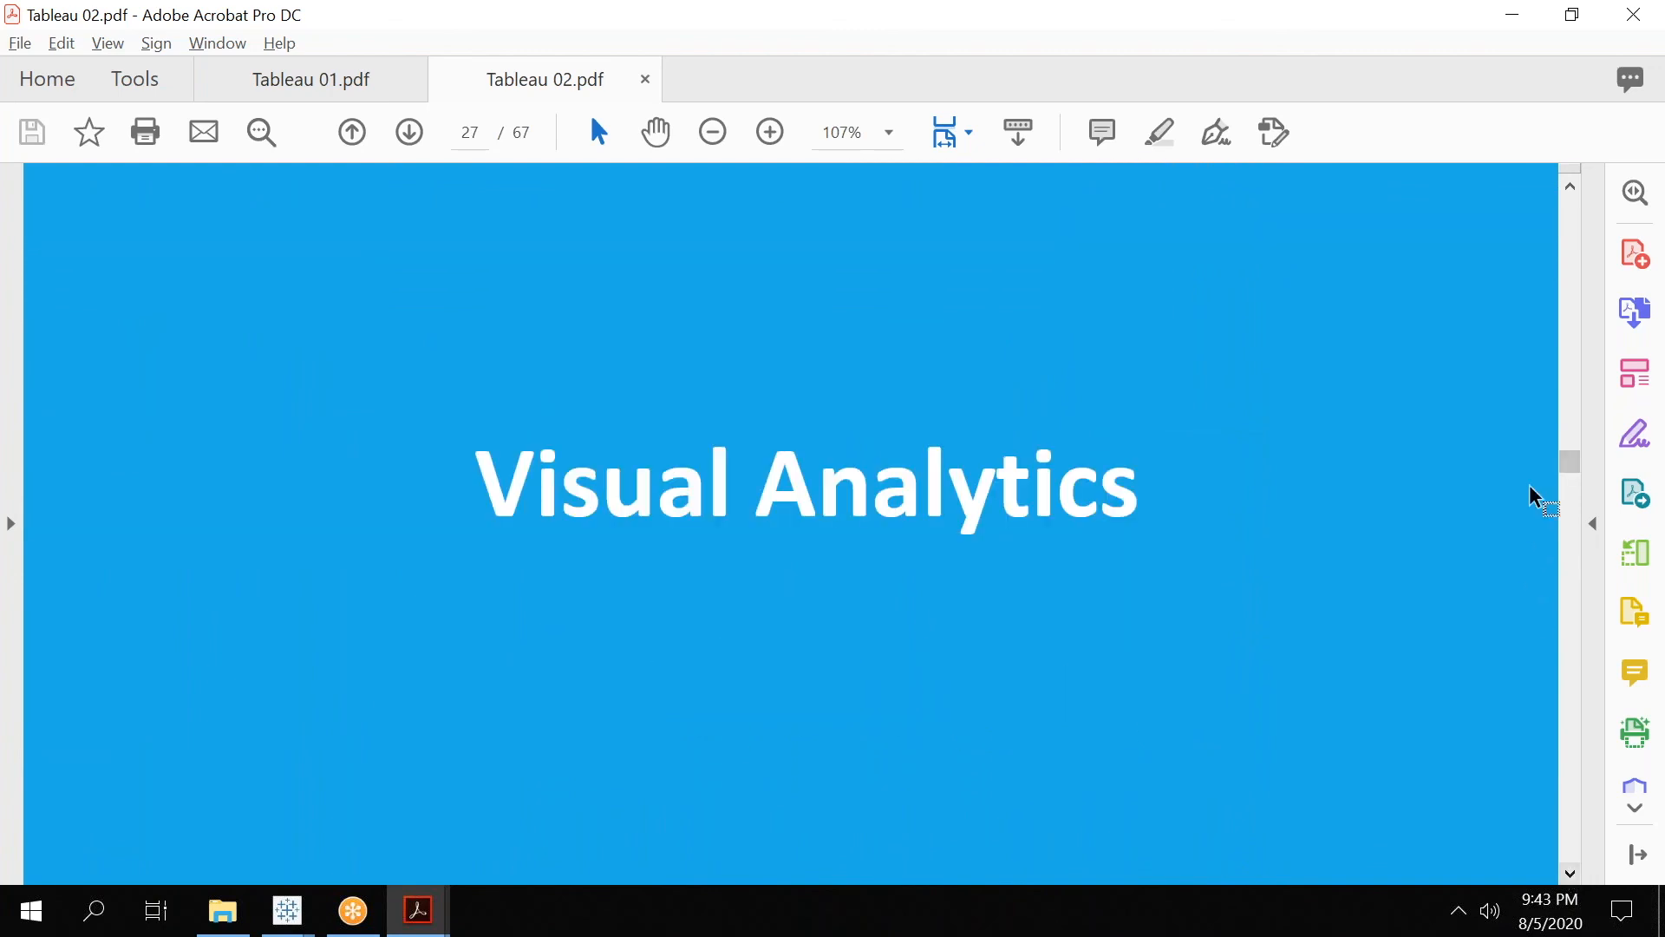
scroll(1580, 186, "up", 3)
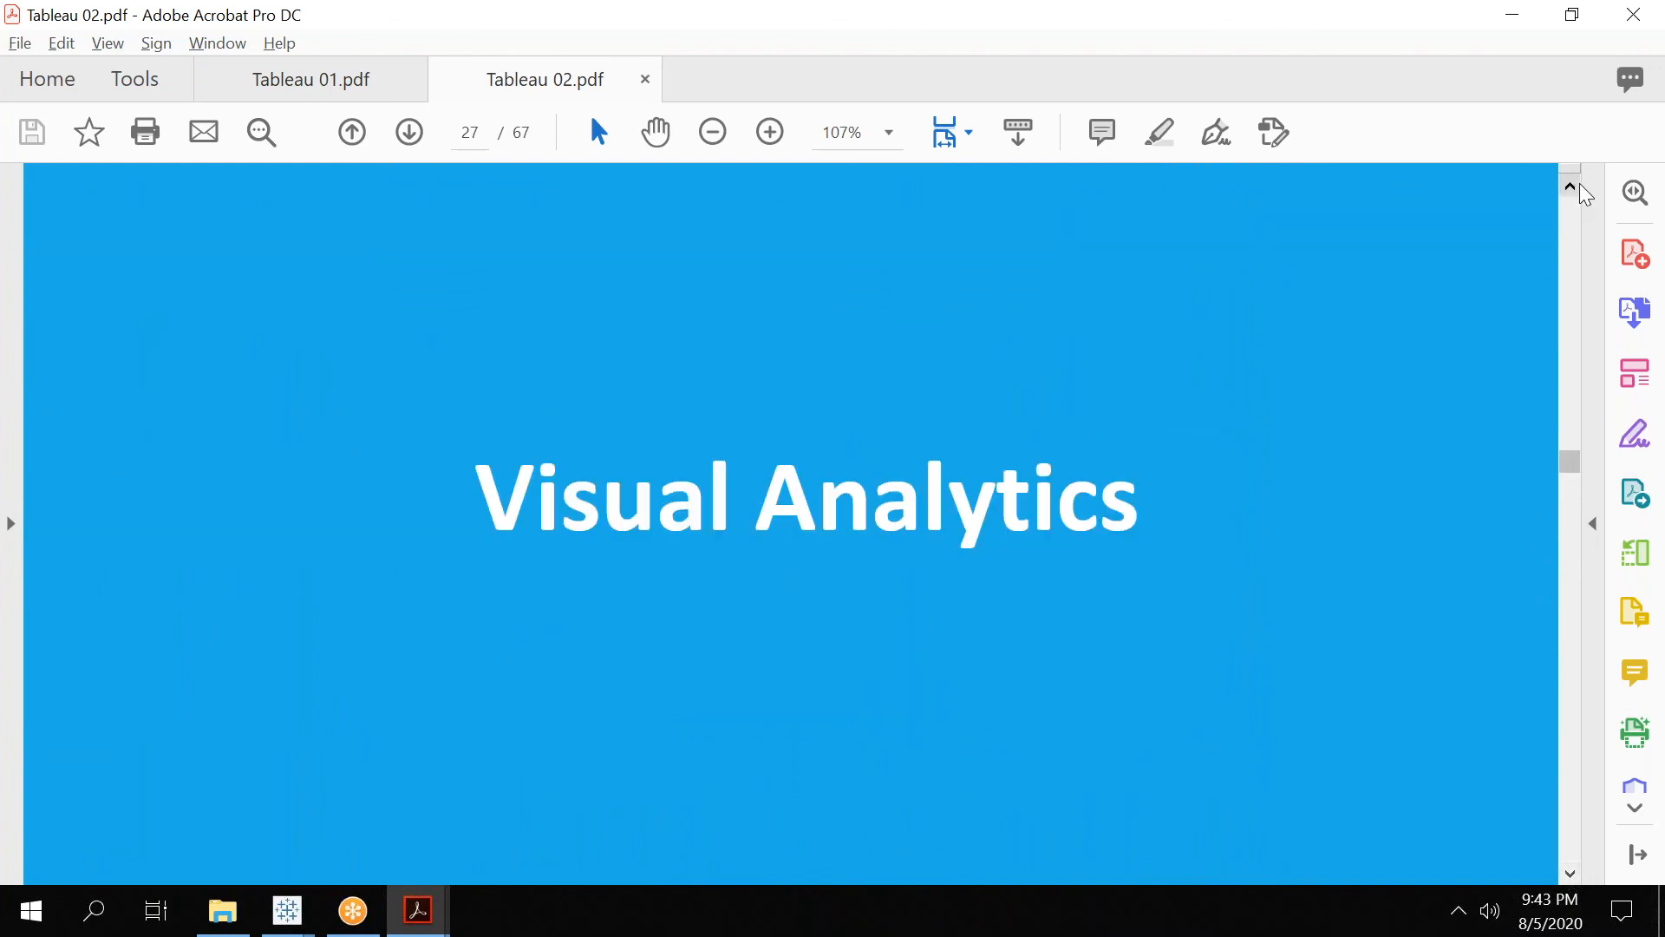
scroll(1581, 186, "up", 1)
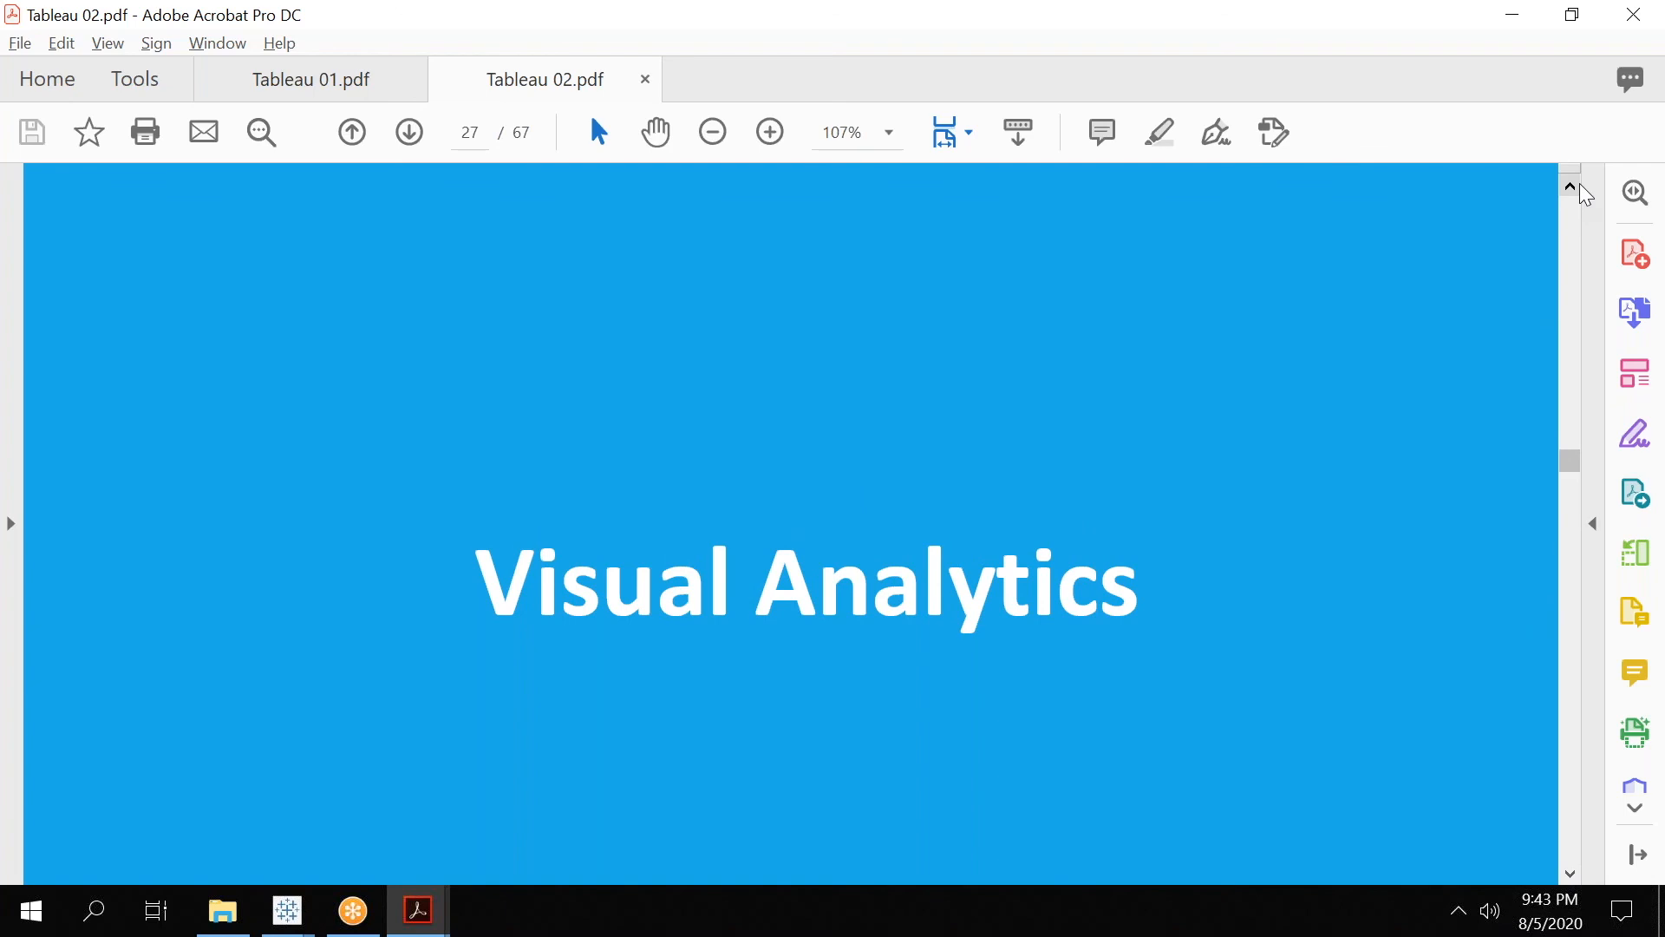